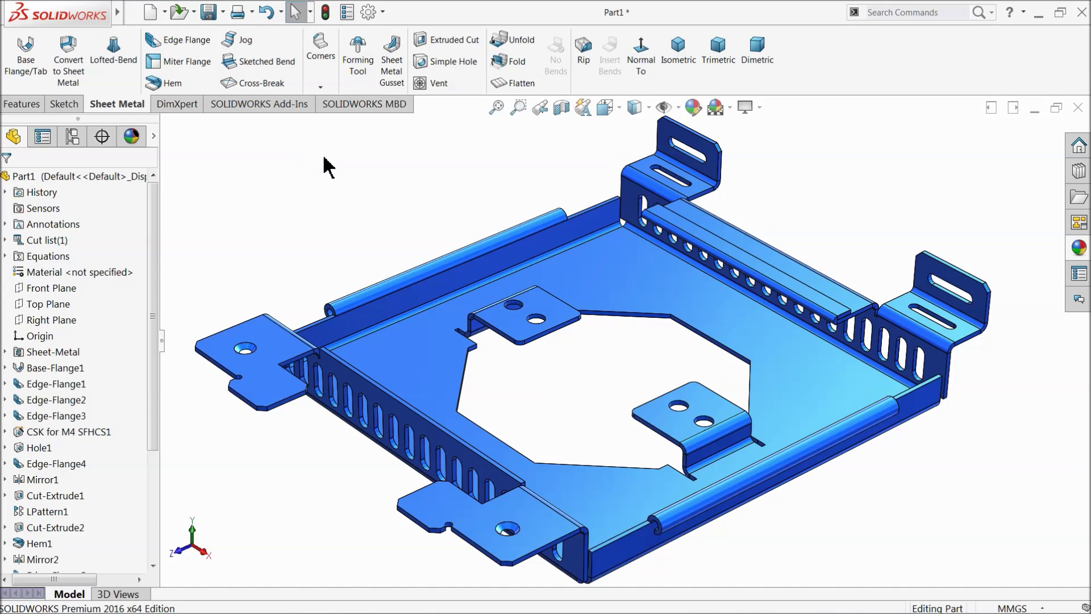
Flatten the finished bracket to examine its flat pattern, and return it to the folded state
{"action": "left_click", "coordinate": [513, 84]}
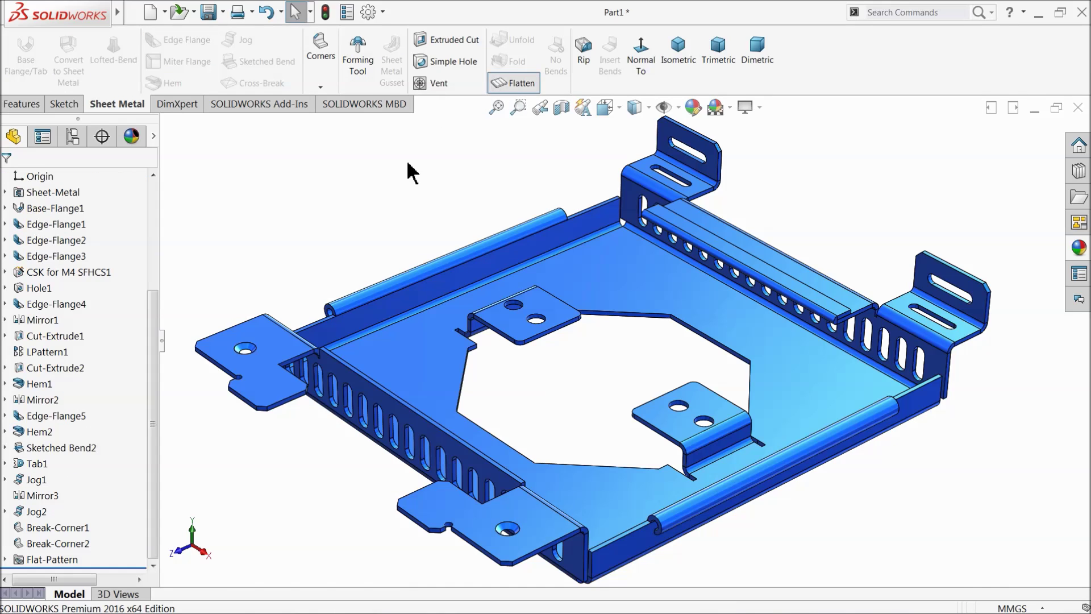
{"action": "scroll", "coordinate": [618, 394], "scroll_direction": "down", "scroll_amount": 2}
{"action": "middle_click_drag", "start_coordinate": [575, 372], "coordinate": [585, 364]}
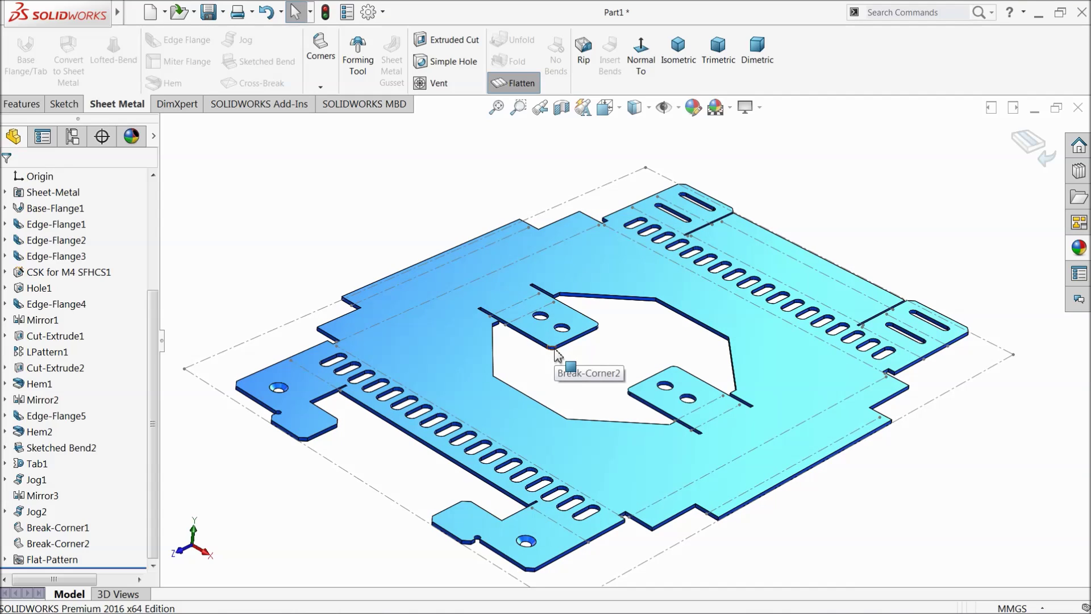
{"action": "mouse_move", "coordinate": [560, 361]}
{"action": "middle_mouse_down"}
{"action": "mouse_move", "coordinate": [545, 383]}
{"action": "mouse_move", "coordinate": [531, 383]}
{"action": "mouse_move", "coordinate": [563, 366]}
{"action": "middle_mouse_up"}
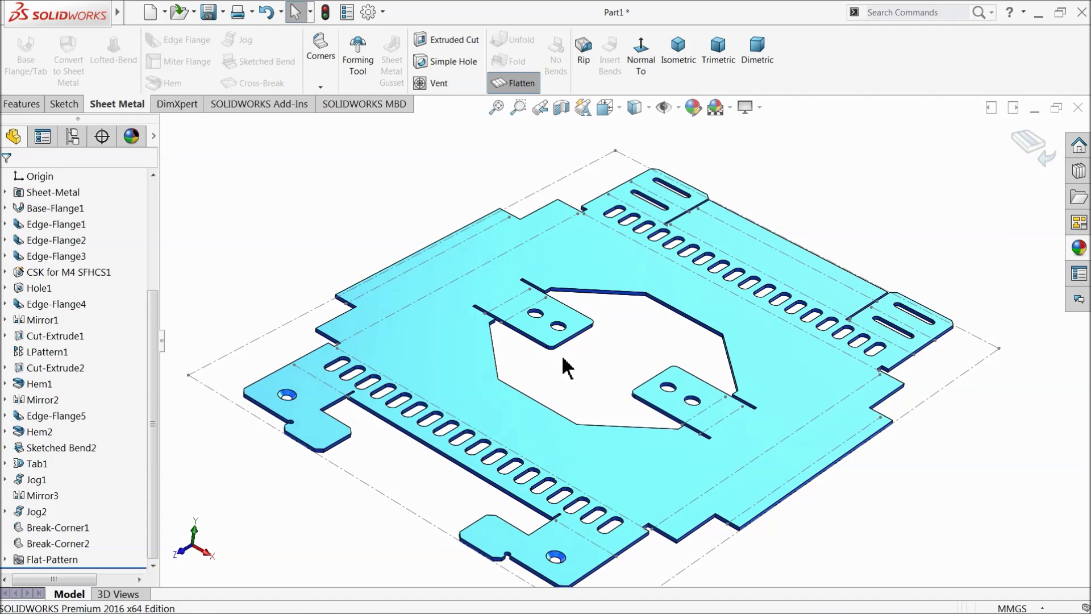
{"action": "left_click", "coordinate": [514, 90]}
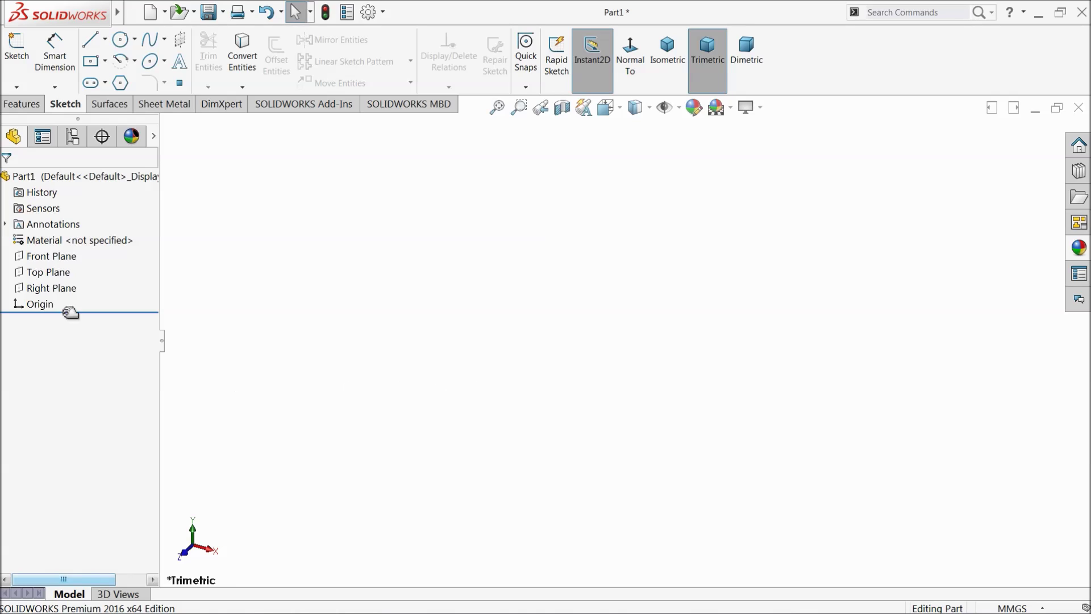
Sketch a center rectangle about 225 mm by 125 mm on the Top Plane, centred on the origin
{"action": "left_click", "coordinate": [25, 277]}
{"action": "left_click", "coordinate": [32, 255]}
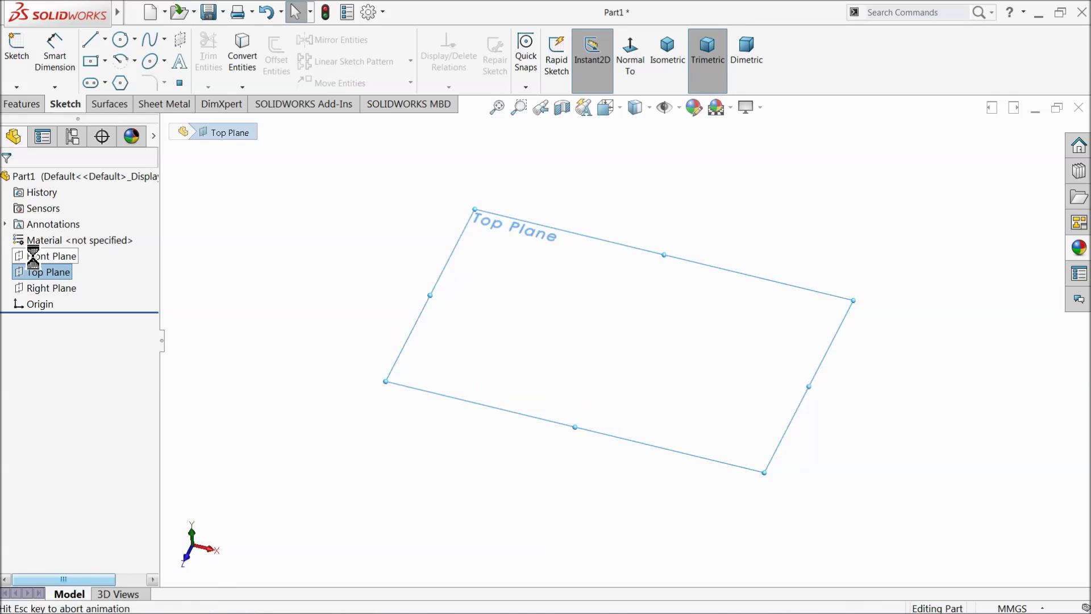
{"action": "left_click", "coordinate": [91, 61]}
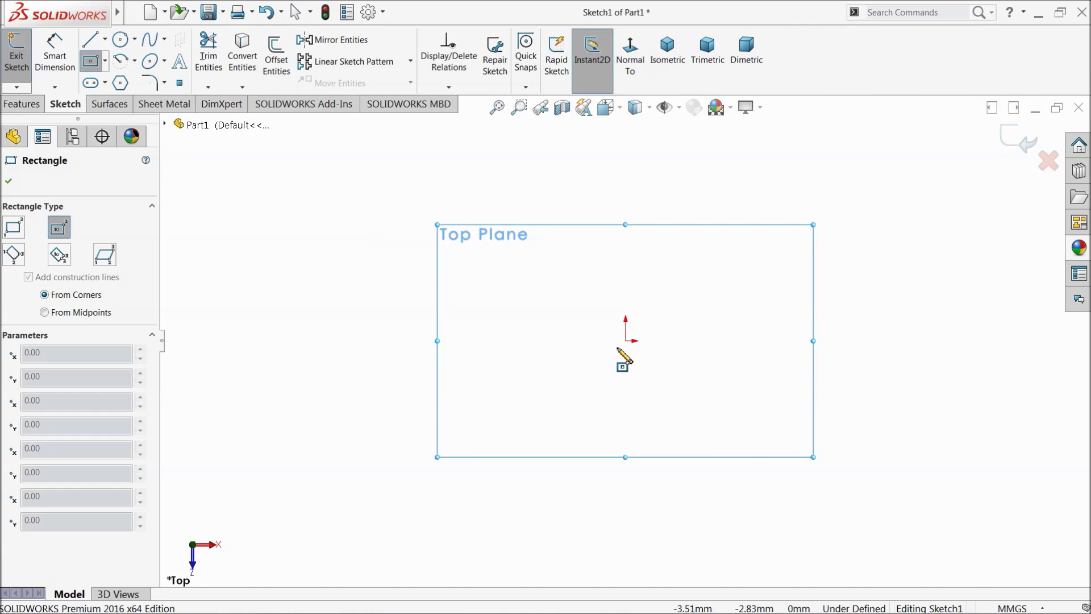
{"action": "left_click", "coordinate": [625, 340]}
{"action": "left_click", "coordinate": [387, 192]}
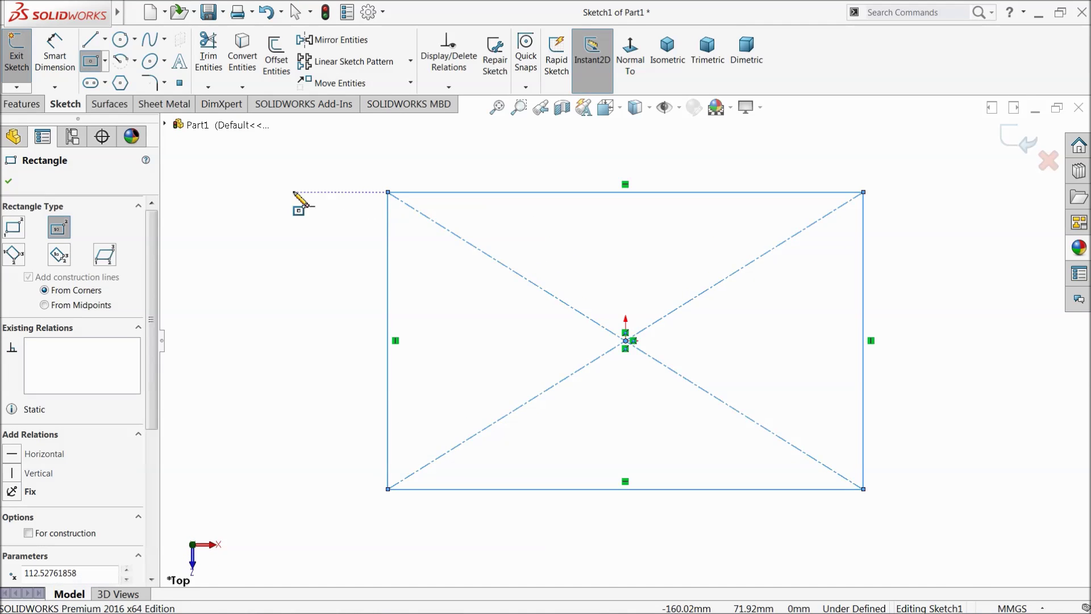
Dimension the rectangle's width and height to 200 mm each
{"action": "left_click", "coordinate": [54, 62]}
{"action": "left_click", "coordinate": [557, 192]}
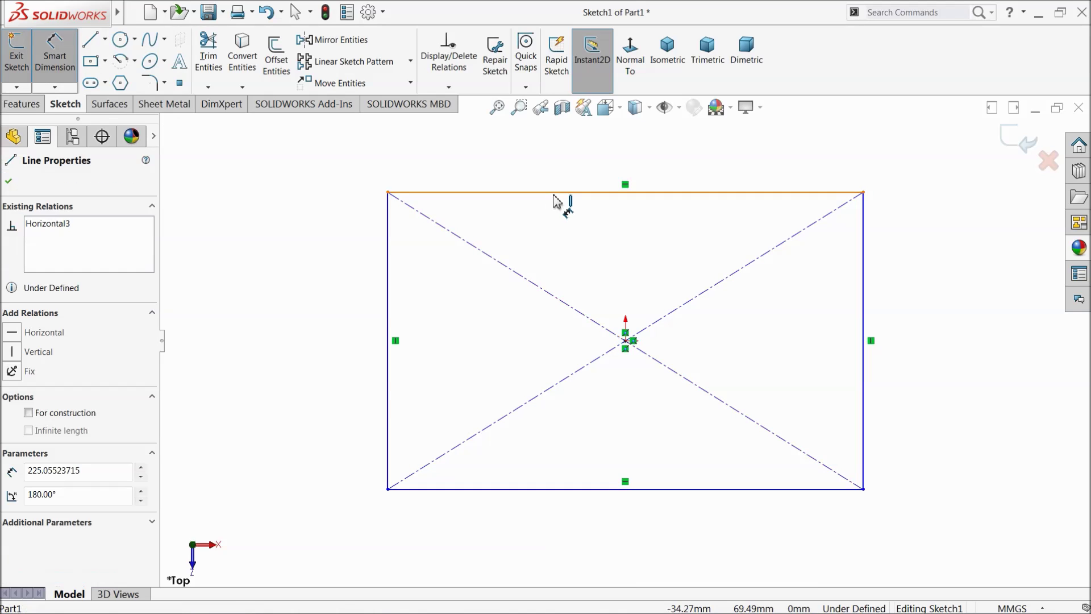
{"action": "left_click", "coordinate": [560, 166]}
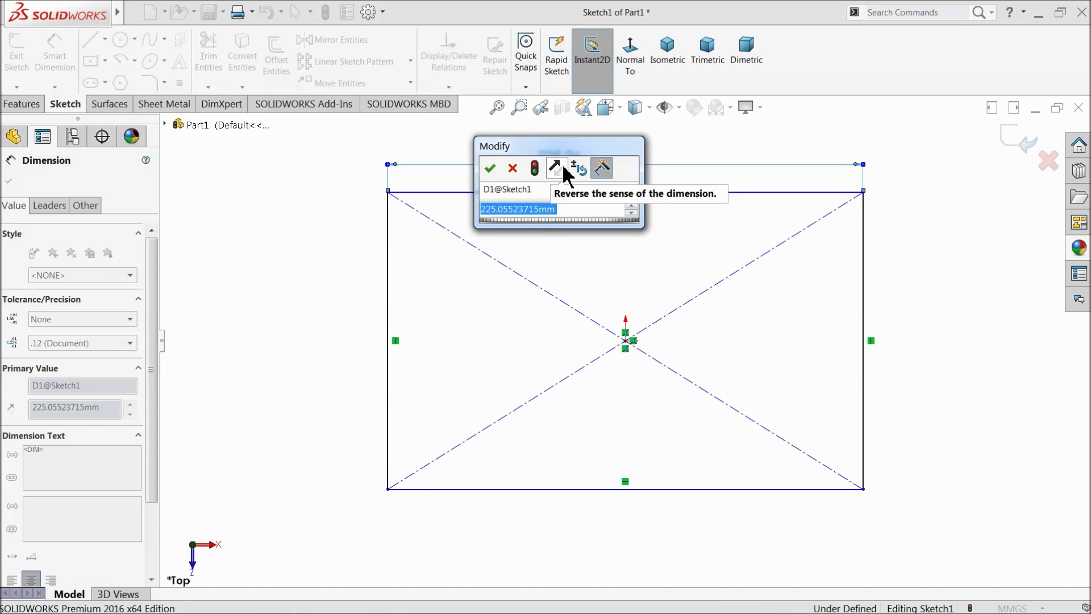
{"action": "type", "text": "200"}
{"action": "left_click", "coordinate": [489, 168]}
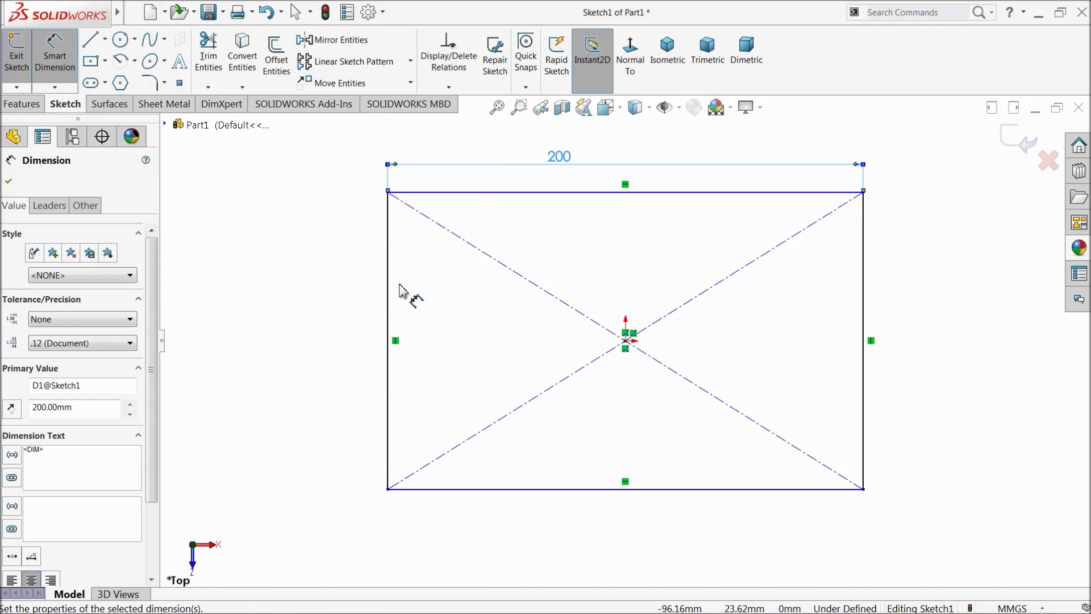
{"action": "left_click", "coordinate": [389, 292]}
{"action": "left_click", "coordinate": [301, 290]}
{"action": "type", "text": "200"}
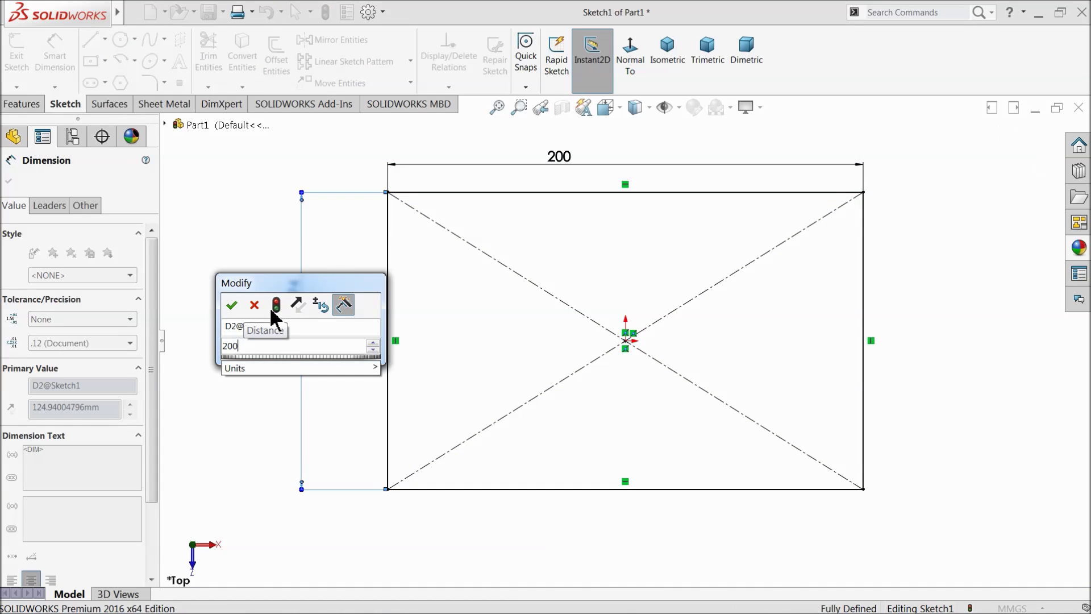
{"action": "left_click", "coordinate": [231, 306]}
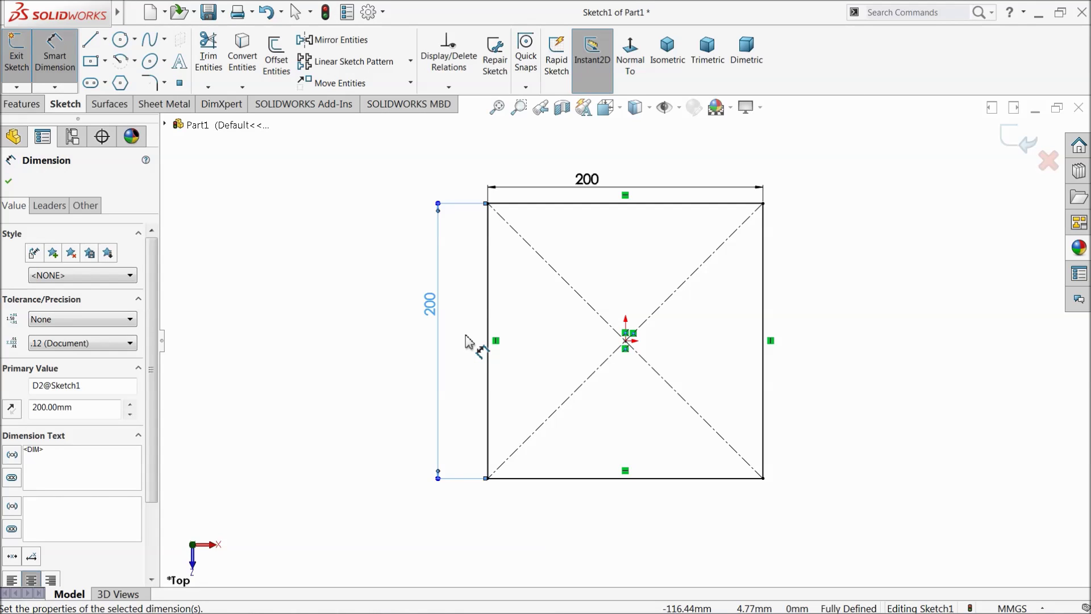
{"action": "left_click", "coordinate": [8, 180]}
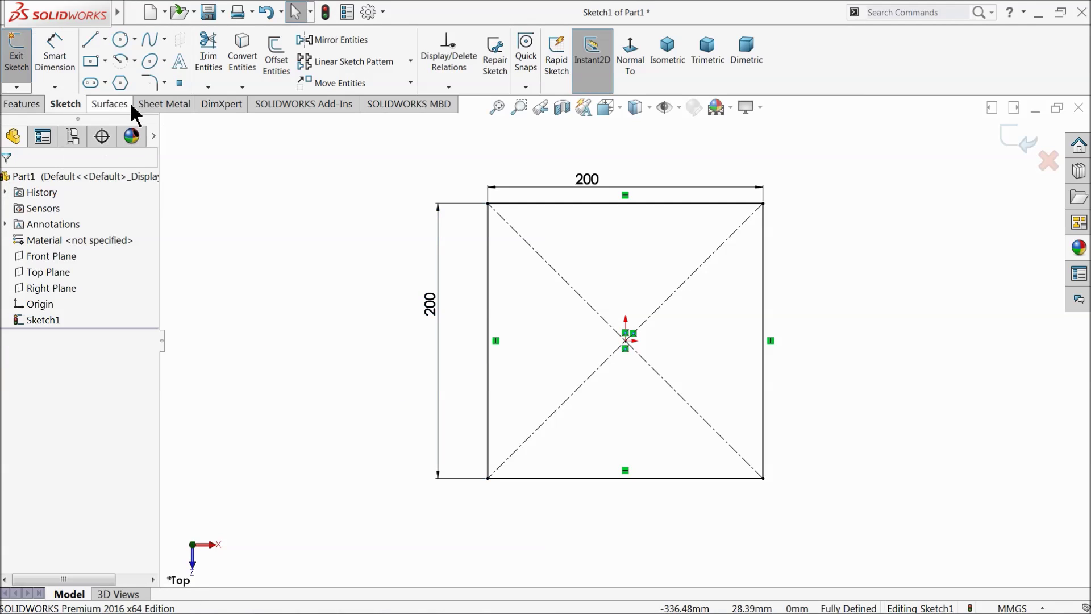
Switch to the sheet metal tools and hide the Surfaces toolset from the CommandManager
{"action": "left_click", "coordinate": [164, 111]}
{"action": "right_click", "coordinate": [165, 112]}
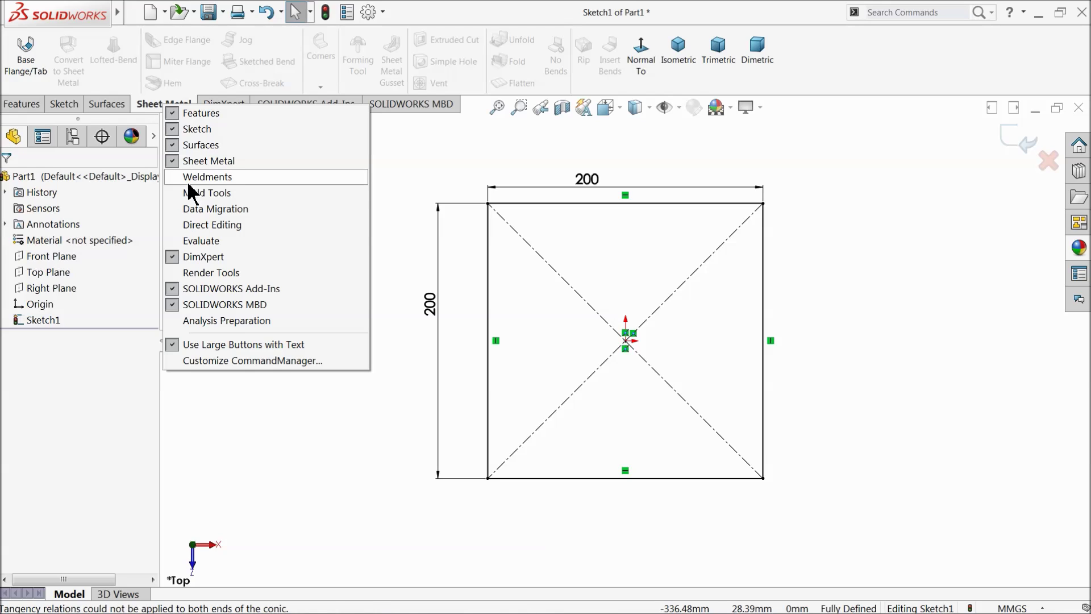
{"action": "left_click", "coordinate": [179, 145]}
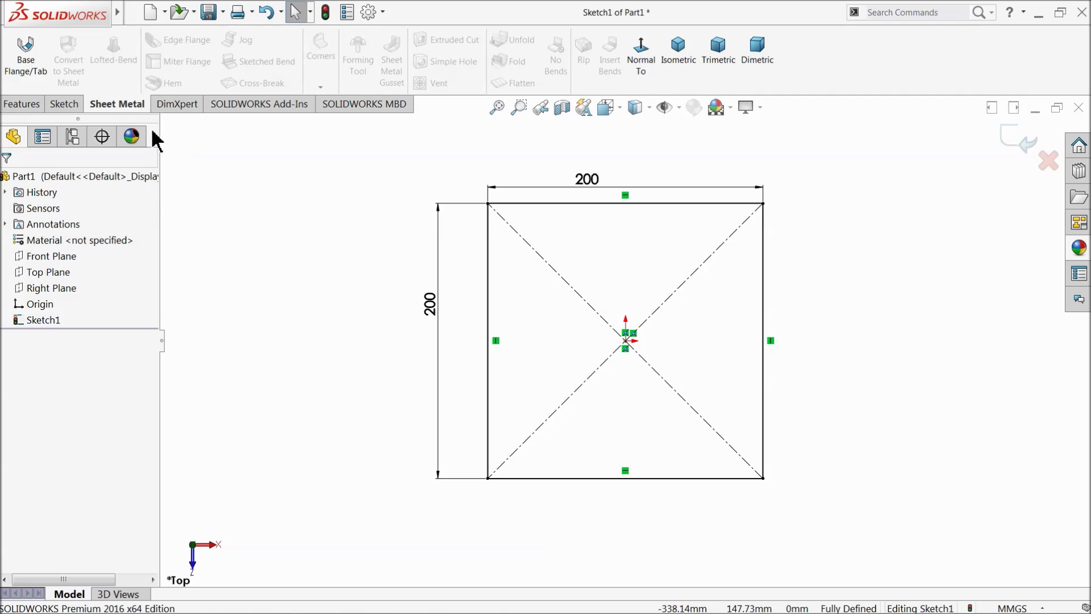
Set up a Base Flange from the square sketch with 2 mm thickness in the reversed direction
{"action": "left_click", "coordinate": [38, 76]}
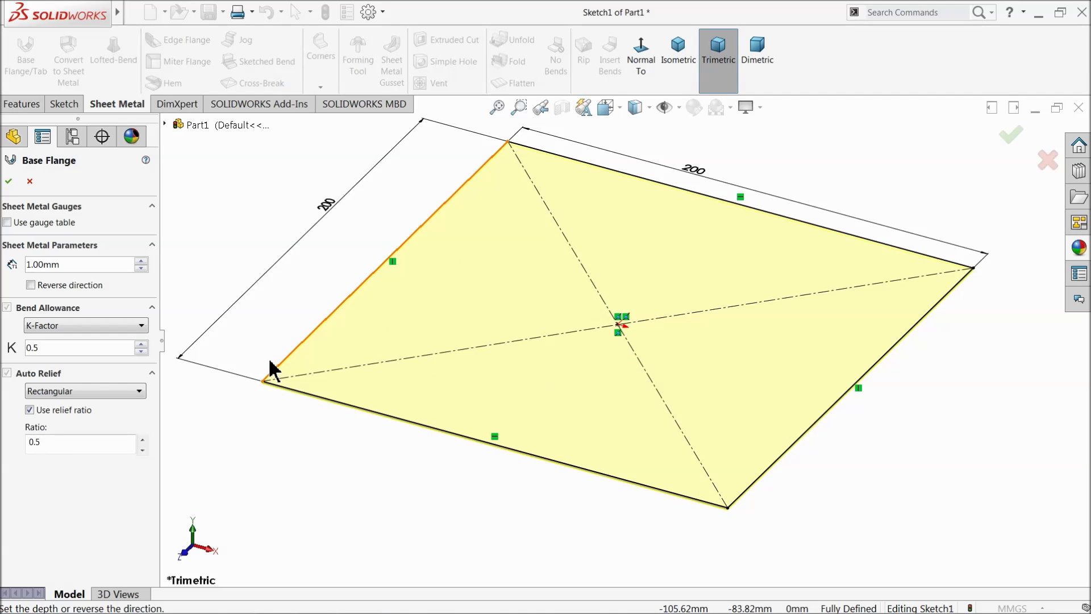
{"action": "left_click_drag", "start_coordinate": [69, 269], "coordinate": [32, 270]}
{"action": "type", "text": "2"}
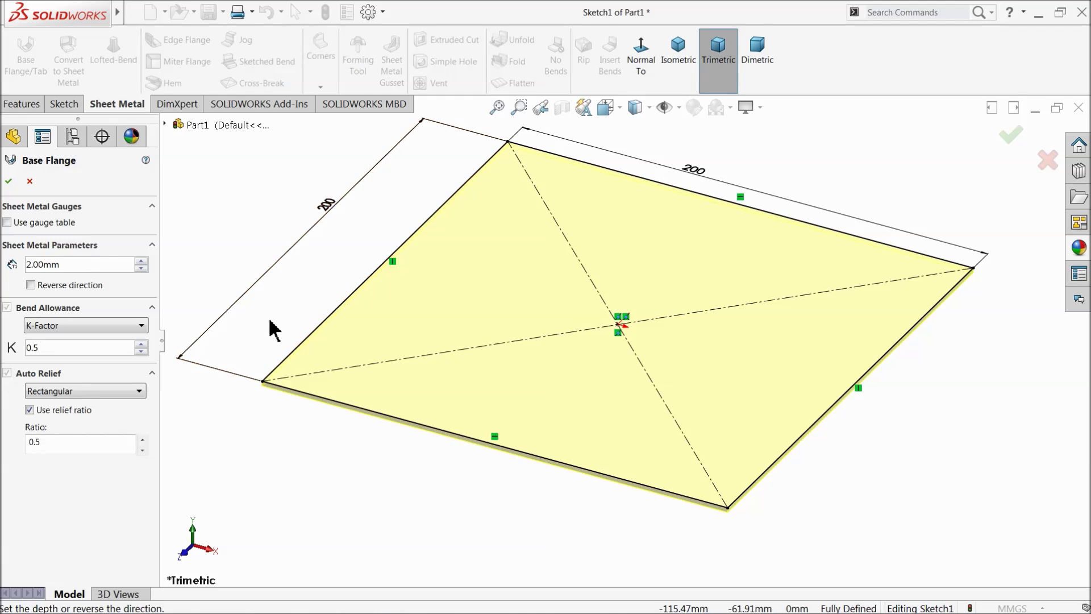
{"action": "scroll", "coordinate": [294, 384], "scroll_direction": "down", "scroll_amount": 5}
{"action": "scroll", "coordinate": [335, 387], "scroll_direction": "down", "scroll_amount": 2}
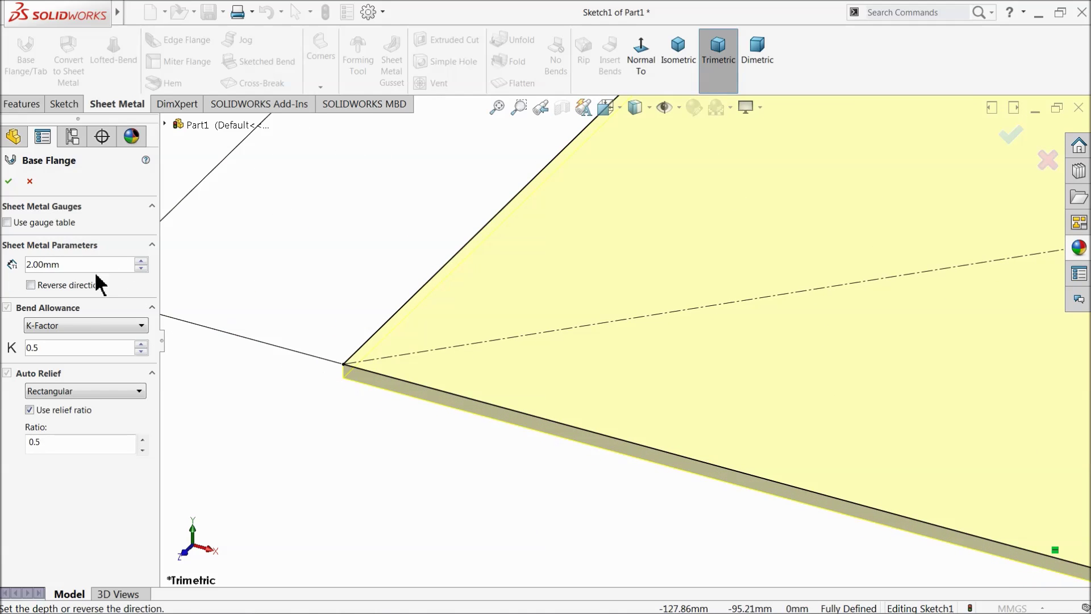
{"action": "left_click", "coordinate": [32, 285]}
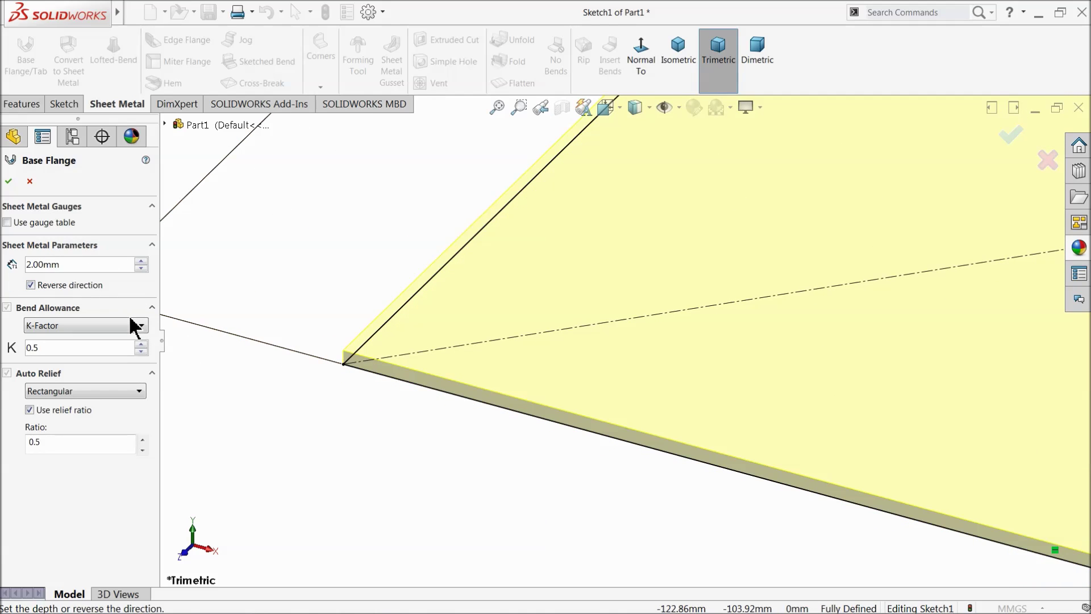
Try the Bend Table option for the base flange's bend allowance and return to K-Factor
{"action": "left_click", "coordinate": [101, 325]}
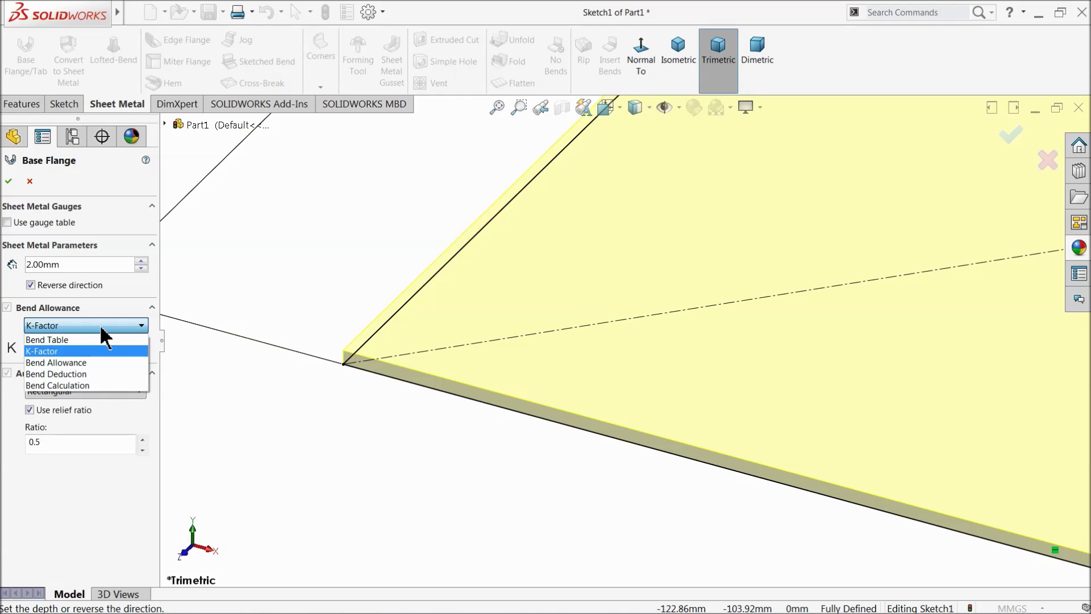
{"action": "left_click", "coordinate": [100, 325]}
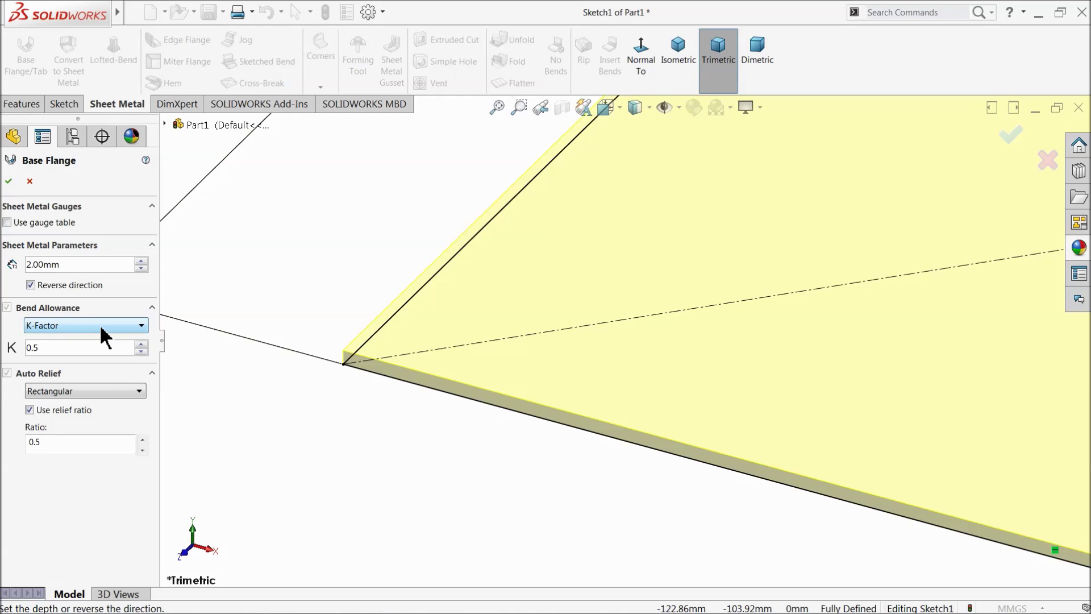
{"action": "left_click", "coordinate": [102, 326]}
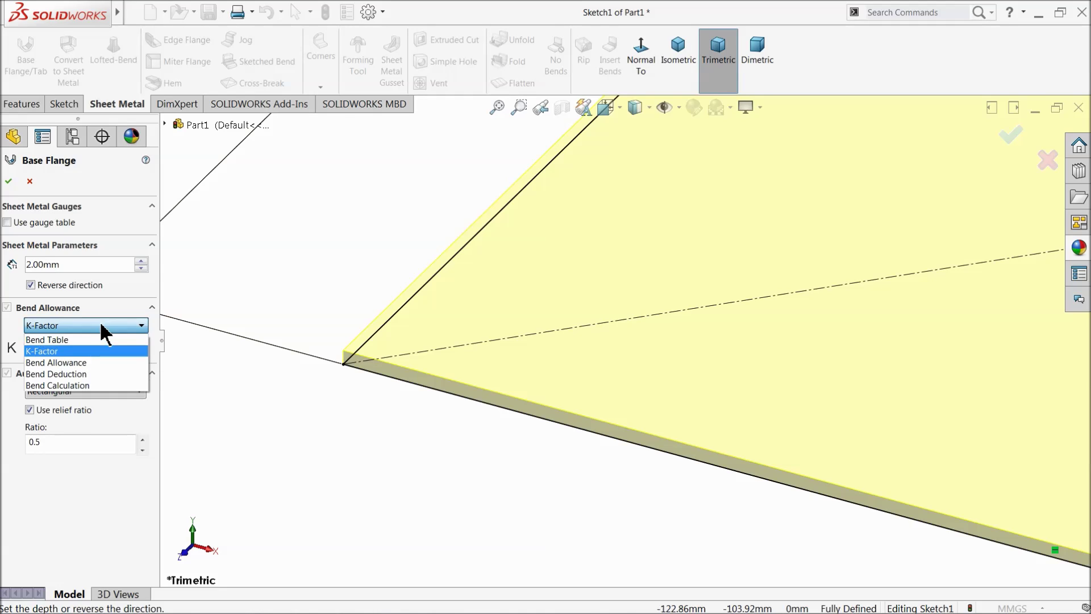
{"action": "left_click", "coordinate": [66, 339]}
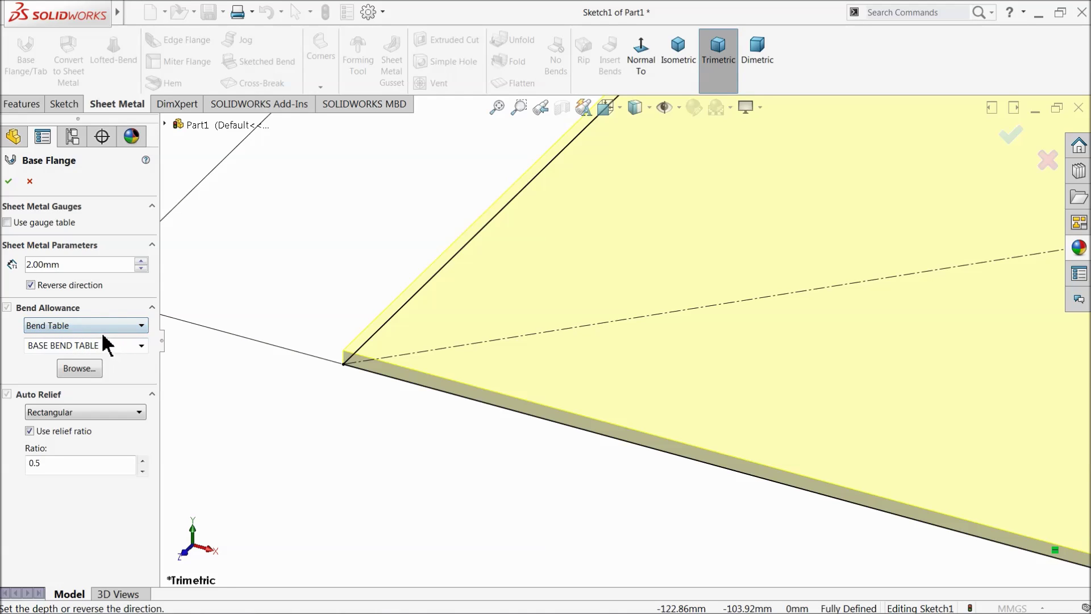
{"action": "left_click", "coordinate": [95, 326]}
{"action": "left_click", "coordinate": [60, 350]}
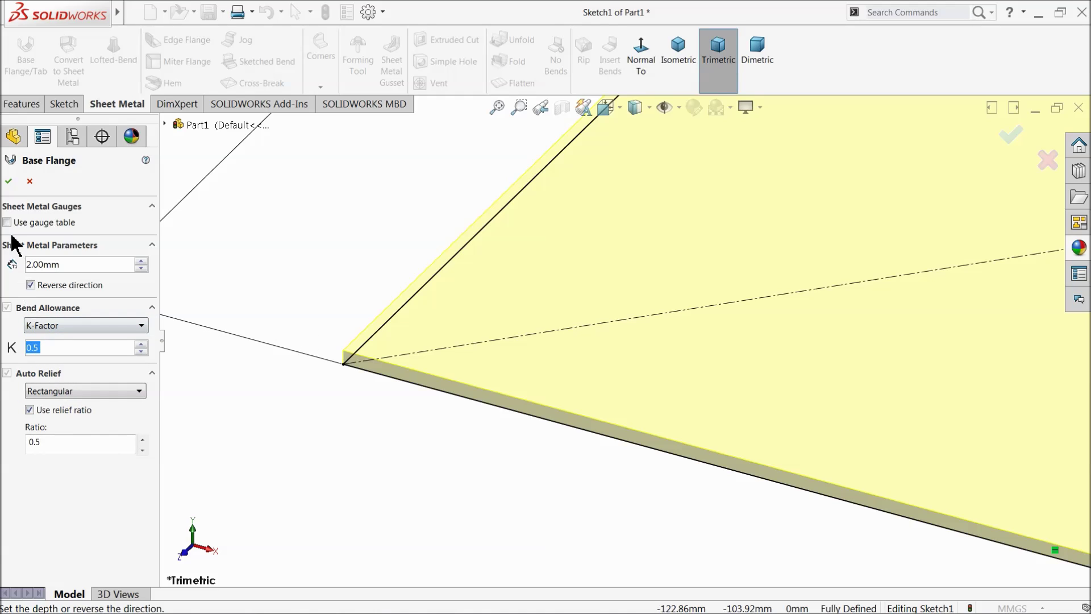
Create the base flange with the K-Factor bend allowance and fit the whole plate in view
{"action": "left_click", "coordinate": [9, 183]}
{"action": "key", "text": "f"}
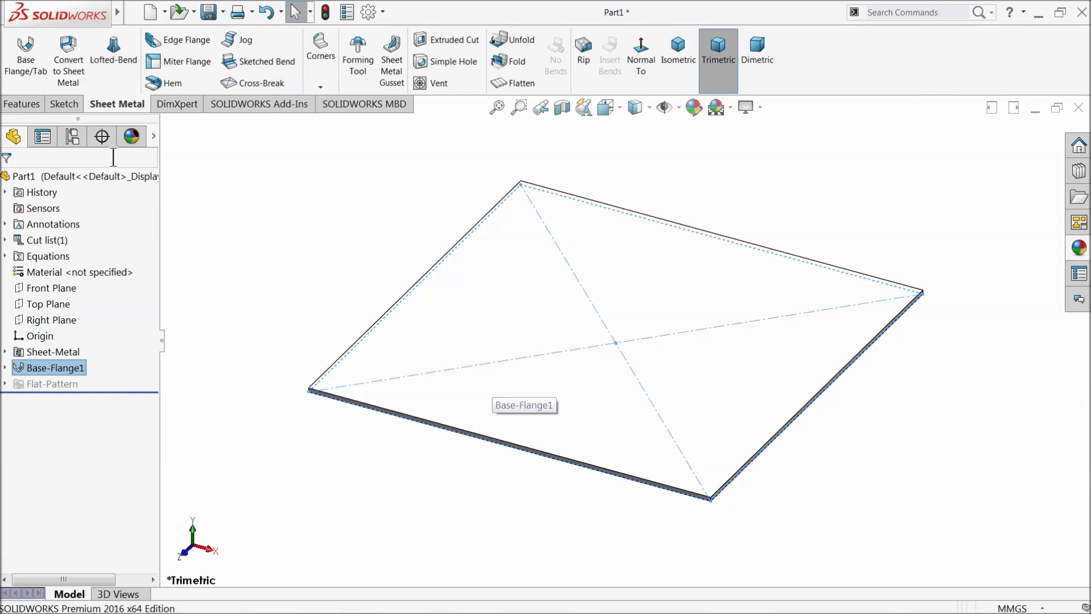
Apply the gloss blue car paint appearance to the whole part
{"action": "left_click", "coordinate": [92, 173]}
{"action": "left_click", "coordinate": [1078, 248]}
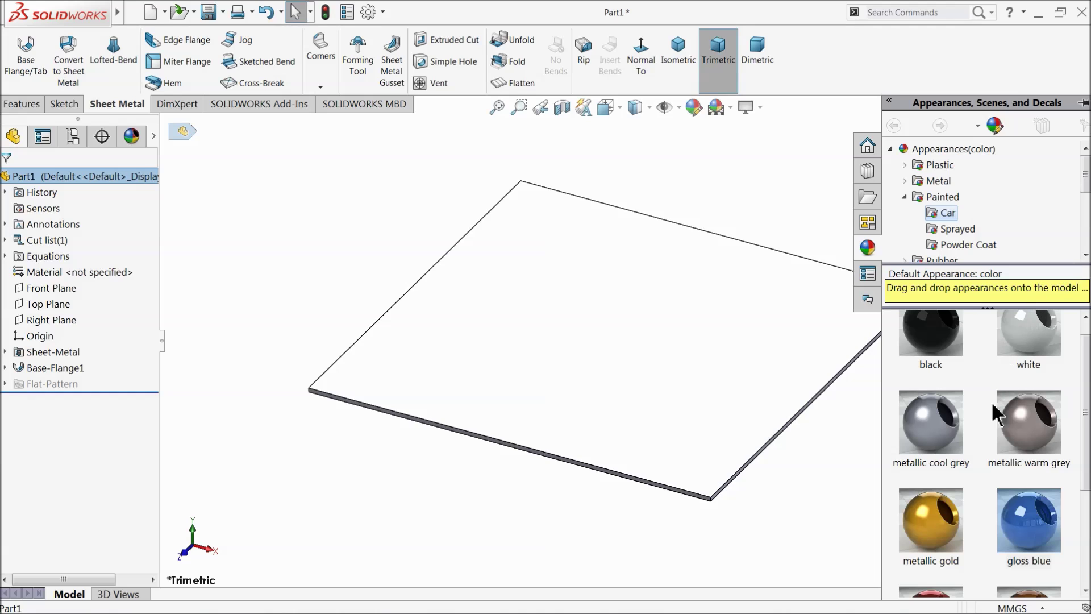
{"action": "left_click", "coordinate": [1035, 543]}
{"action": "middle_click_drag", "start_coordinate": [617, 337], "coordinate": [603, 318]}
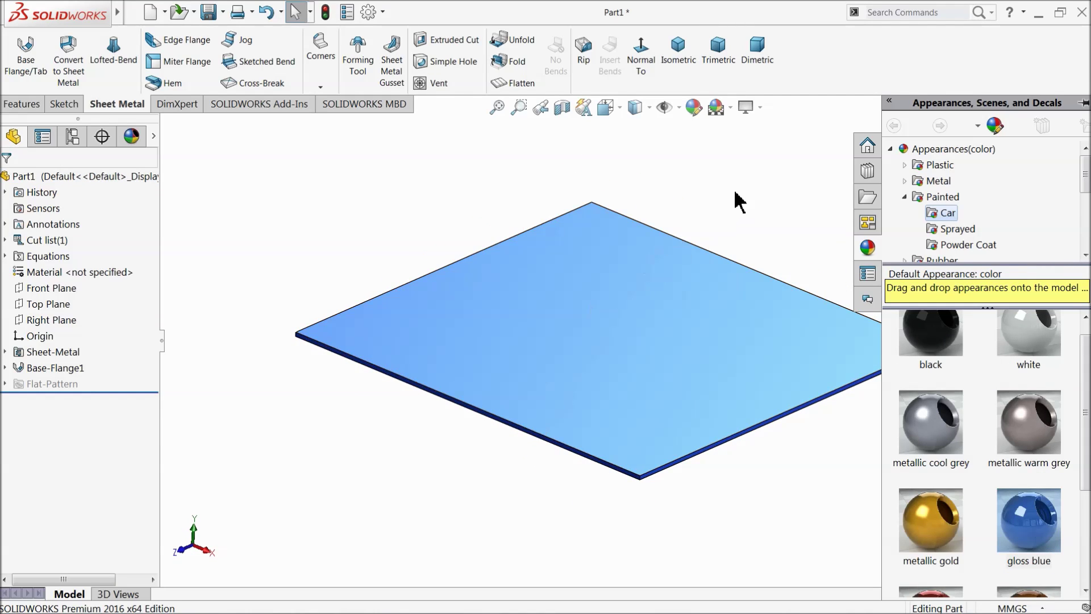
Adjust the part's gloss blue appearance colour to green 84 and blue 235
{"action": "left_click", "coordinate": [692, 106]}
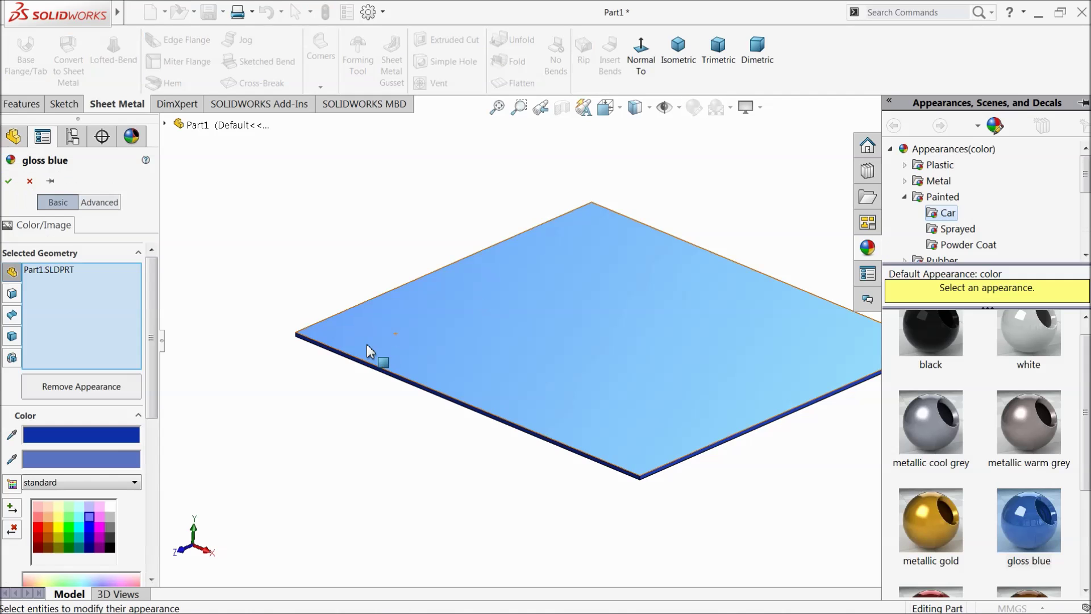
{"action": "left_click_drag", "start_coordinate": [149, 390], "coordinate": [136, 486]}
{"action": "left_click_drag", "start_coordinate": [104, 522], "coordinate": [131, 521]}
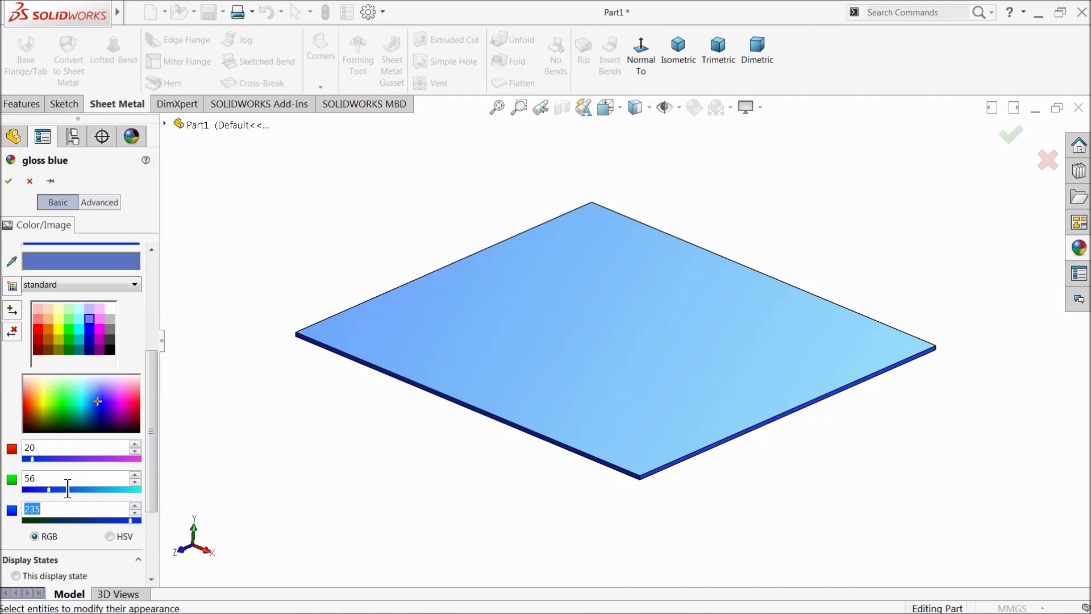
{"action": "left_click_drag", "start_coordinate": [50, 490], "coordinate": [60, 490]}
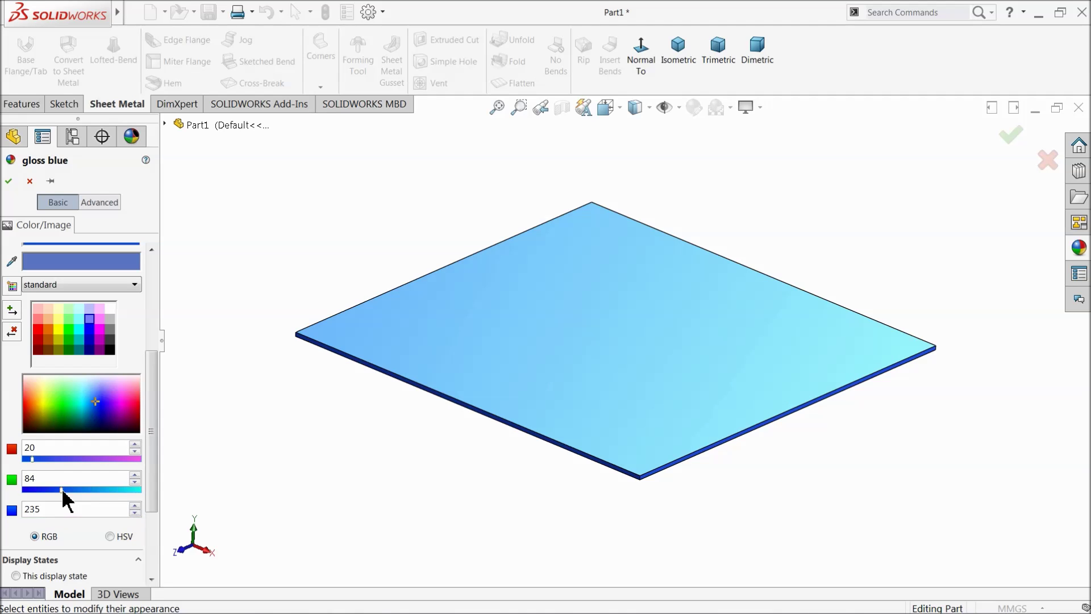
{"action": "left_click", "coordinate": [8, 181]}
Turn on the Perspective display for the model view
{"action": "mouse_move", "coordinate": [192, 321]}
{"action": "middle_mouse_down"}
{"action": "mouse_move", "coordinate": [210, 360]}
{"action": "mouse_move", "coordinate": [189, 305]}
{"action": "mouse_move", "coordinate": [271, 326]}
{"action": "middle_mouse_up"}
{"action": "left_click", "coordinate": [746, 107]}
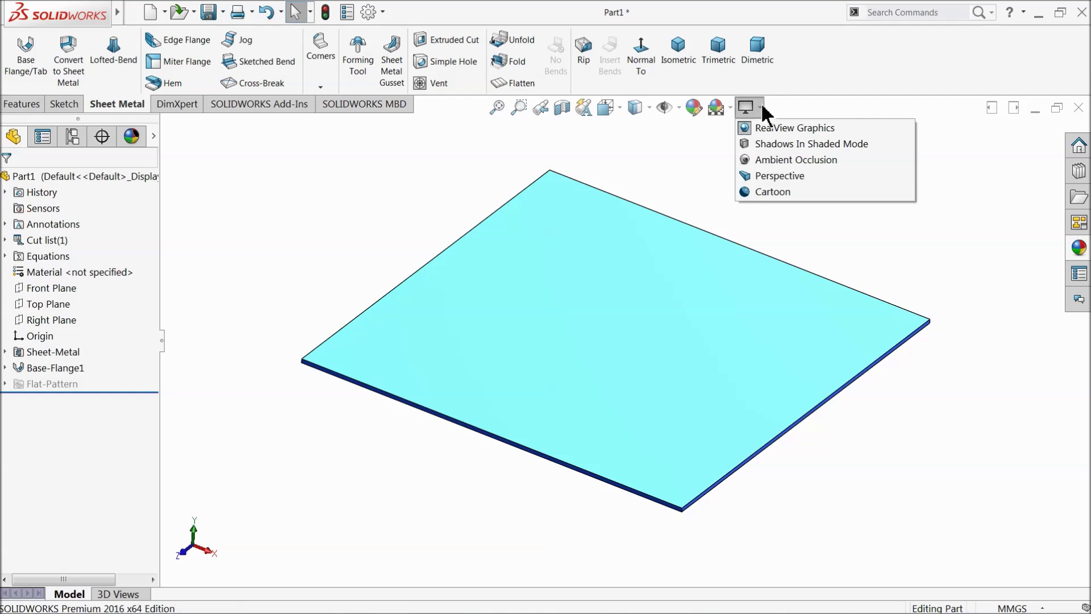
{"action": "left_click", "coordinate": [743, 176]}
{"action": "middle_click_drag", "start_coordinate": [714, 219], "coordinate": [663, 336]}
{"action": "scroll", "coordinate": [562, 333], "scroll_direction": "down", "scroll_amount": 3}
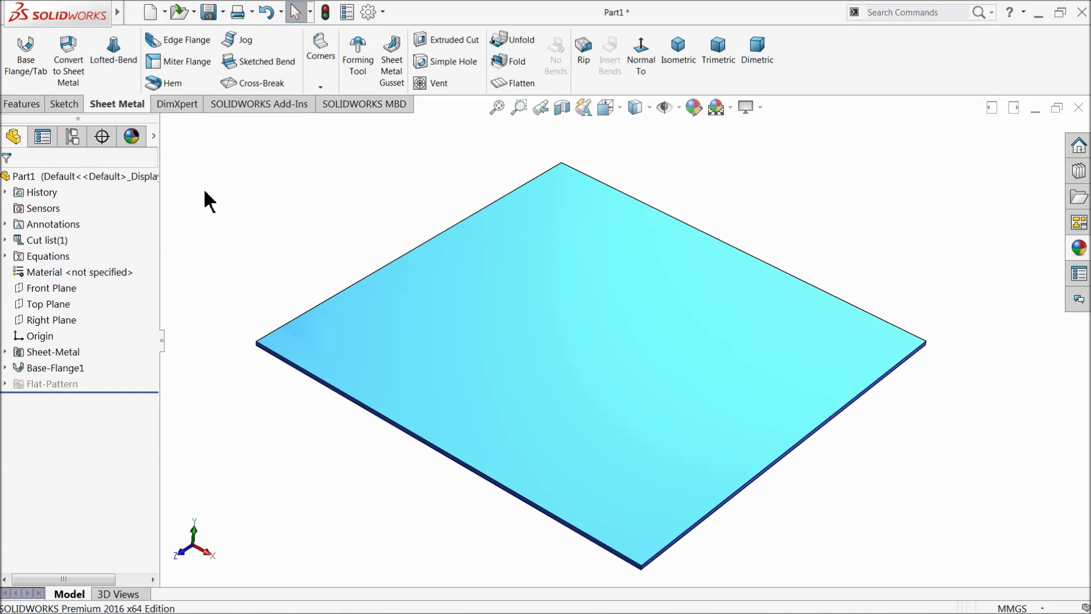
Start an upward edge flange about 43 mm long on two opposite edges of the base plate
{"action": "left_click", "coordinate": [190, 45]}
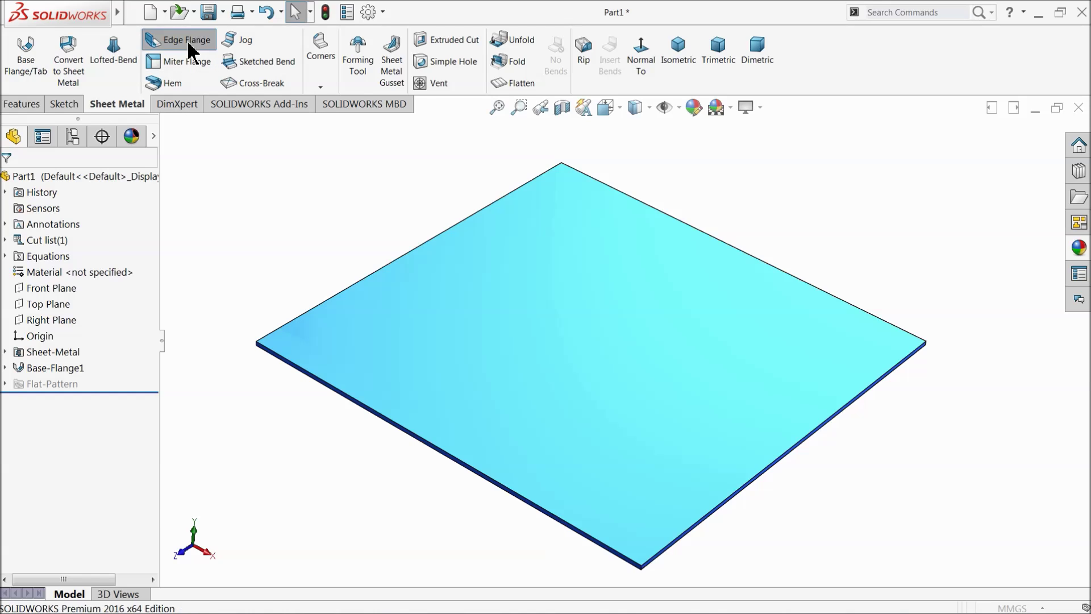
{"action": "left_click", "coordinate": [323, 392]}
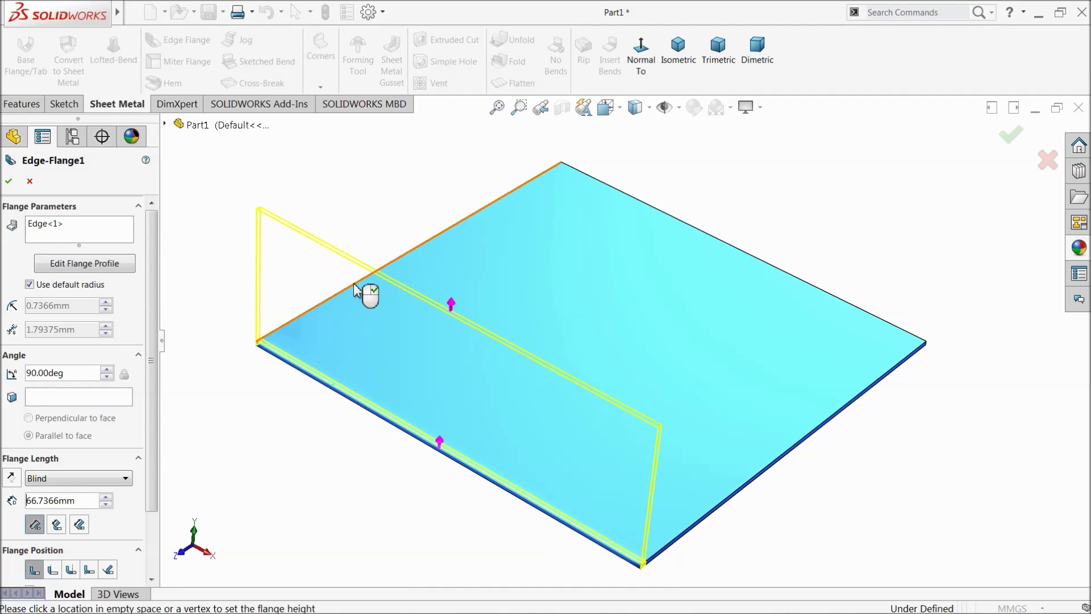
{"action": "left_click", "coordinate": [327, 339]}
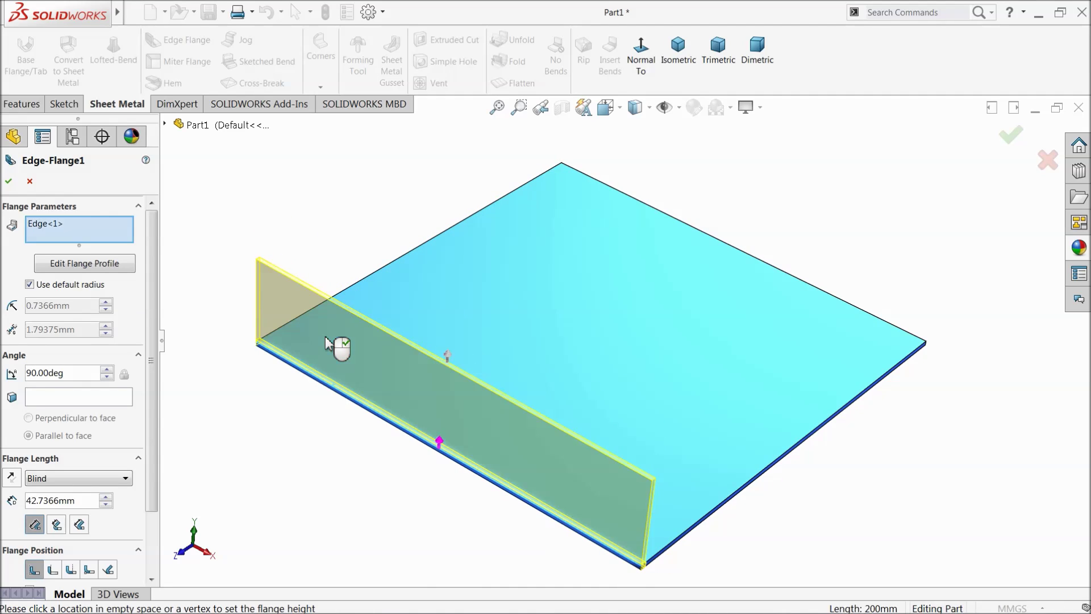
{"action": "left_click", "coordinate": [712, 242]}
{"action": "scroll", "coordinate": [446, 324], "scroll_direction": "up", "scroll_amount": 3}
{"action": "scroll", "coordinate": [647, 290], "scroll_direction": "down", "scroll_amount": 2}
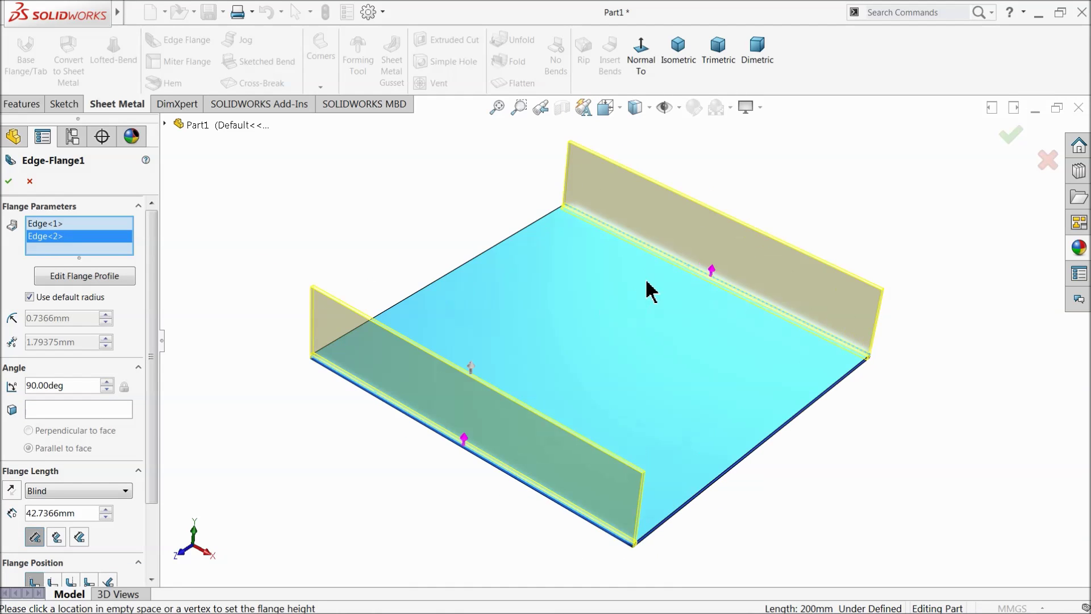
{"action": "middle_click_drag", "start_coordinate": [623, 327], "coordinate": [616, 309]}
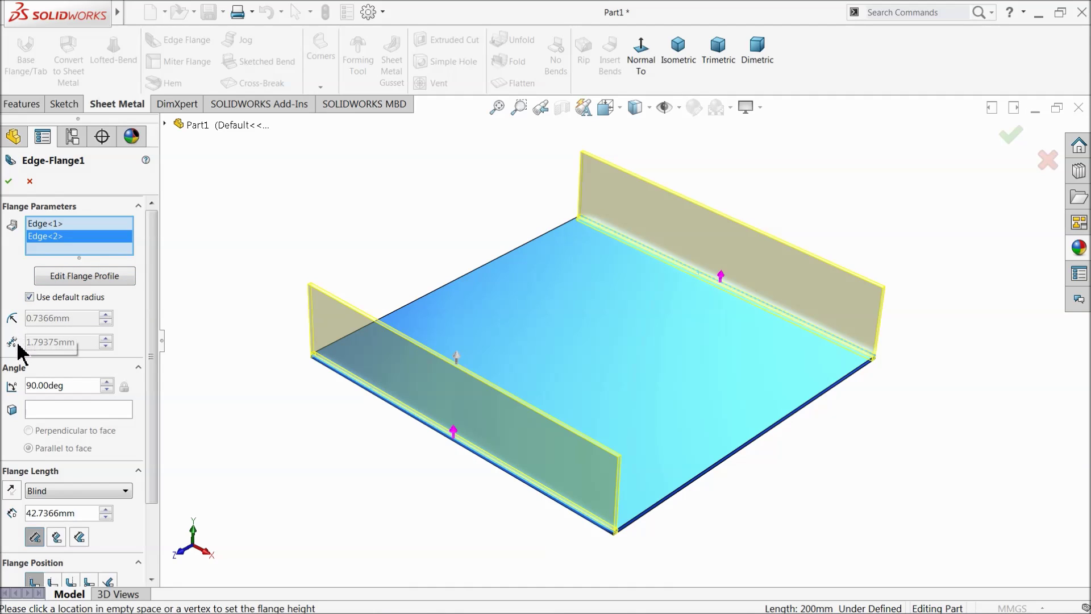
Override the default radius with a 2 mm bend radius and set the flange length to 30 mm
{"action": "left_click", "coordinate": [30, 297]}
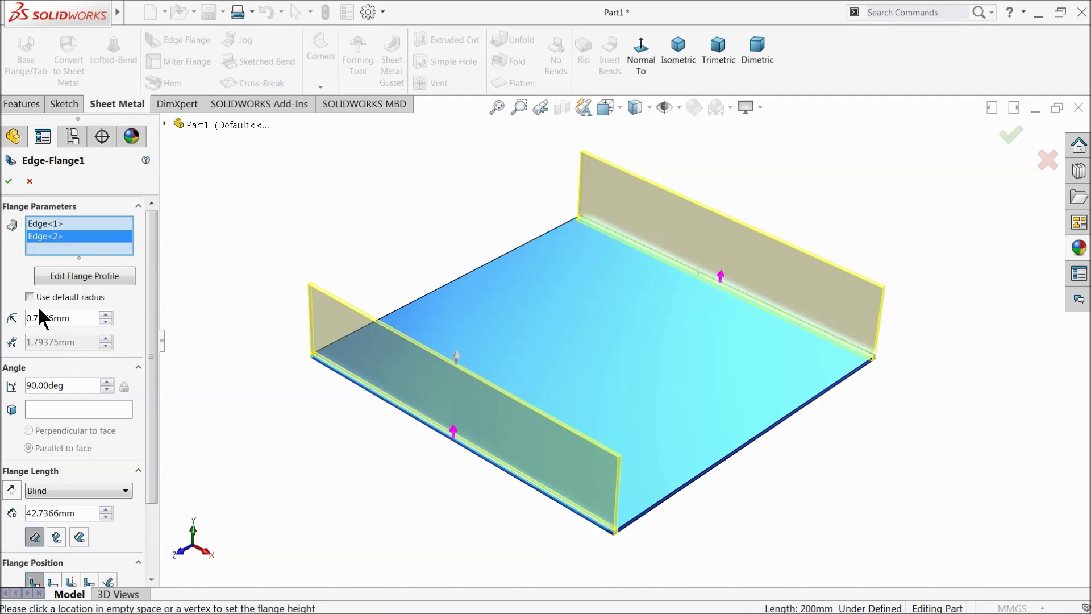
{"action": "left_click_drag", "start_coordinate": [75, 319], "coordinate": [14, 313]}
{"action": "type", "text": "2"}
{"action": "key", "text": "Return"}
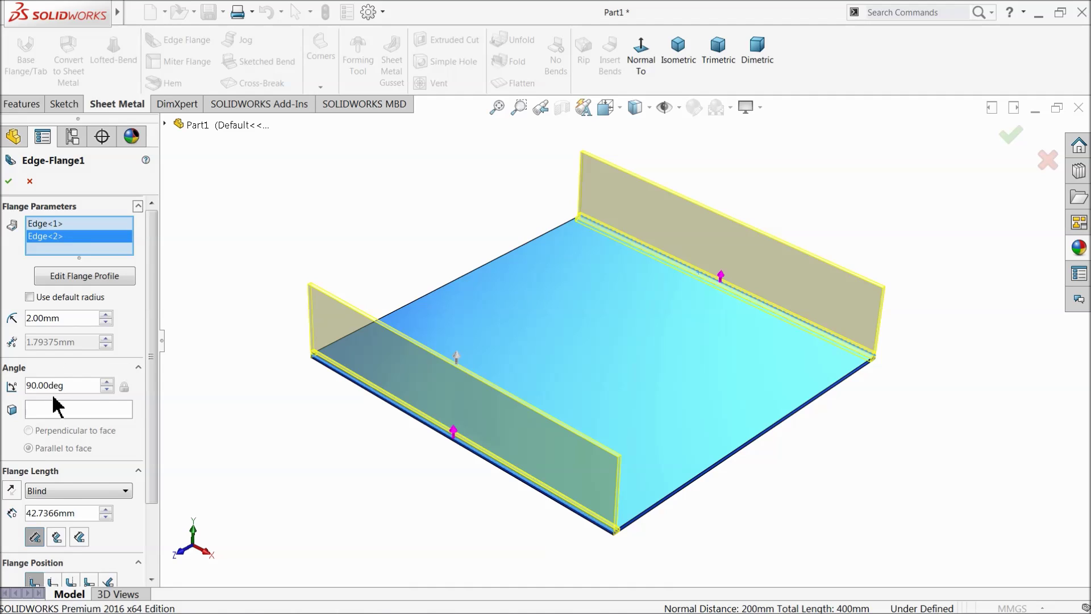
{"action": "left_click_drag", "start_coordinate": [151, 380], "coordinate": [144, 463]}
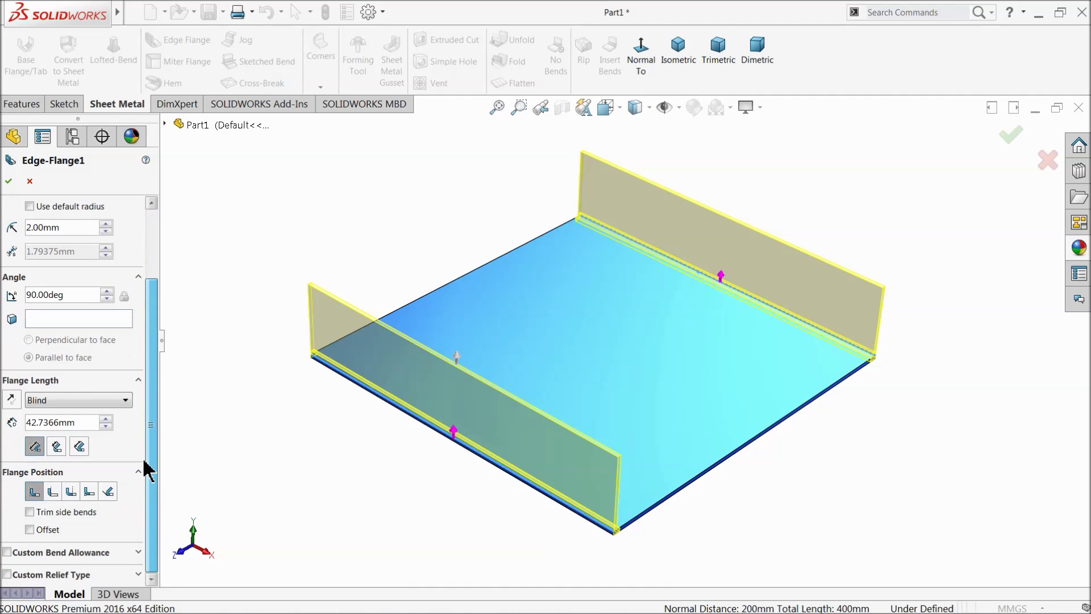
{"action": "double_click", "coordinate": [74, 421]}
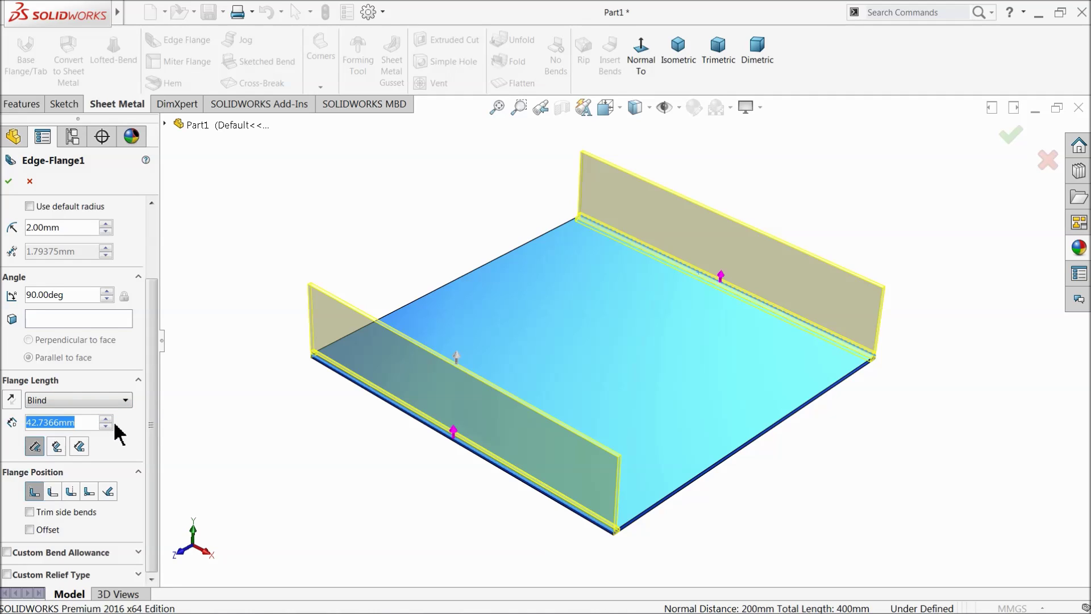
{"action": "type", "text": "30"}
{"action": "key", "text": "Return"}
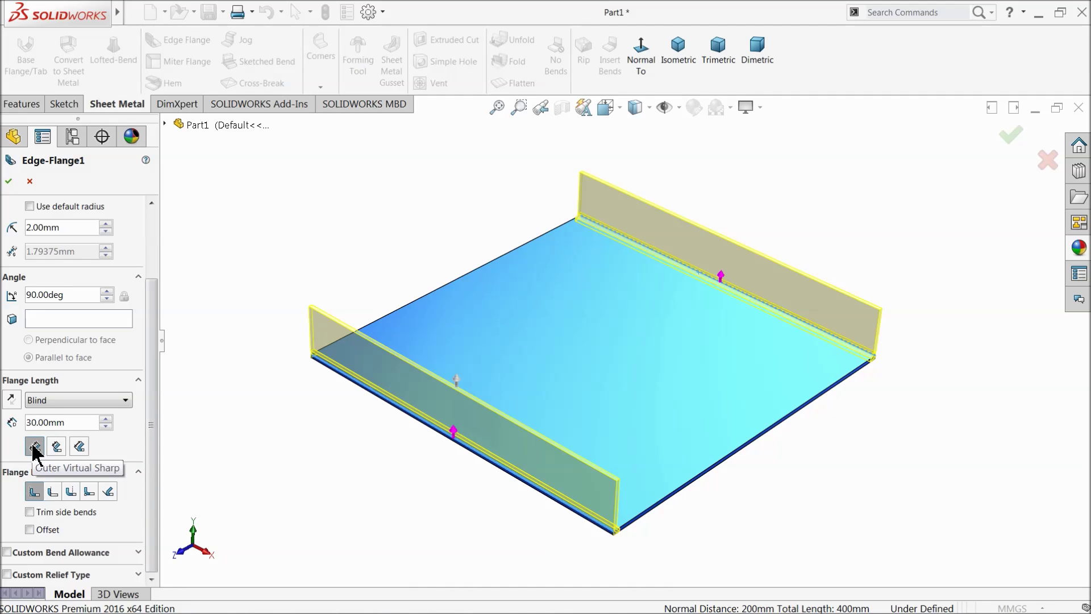
Try the other flange length references while viewing the plate corner up close, and restore Outer Virtual Sharp
{"action": "scroll", "coordinate": [623, 528], "scroll_direction": "down", "scroll_amount": 5}
{"action": "middle_click_drag", "start_coordinate": [628, 504], "coordinate": [590, 438]}
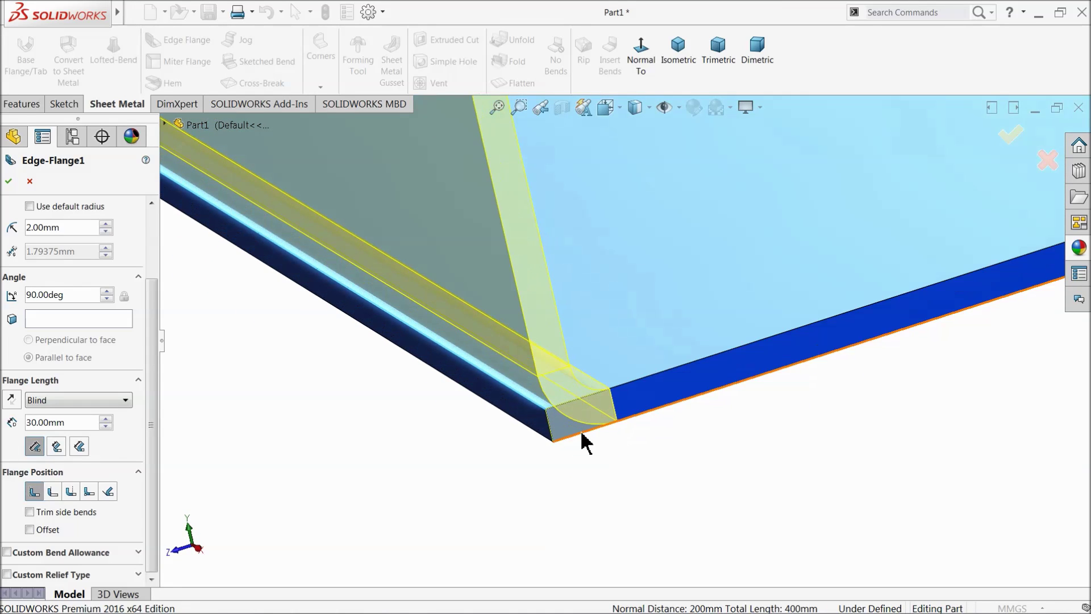
{"action": "left_click", "coordinate": [57, 446]}
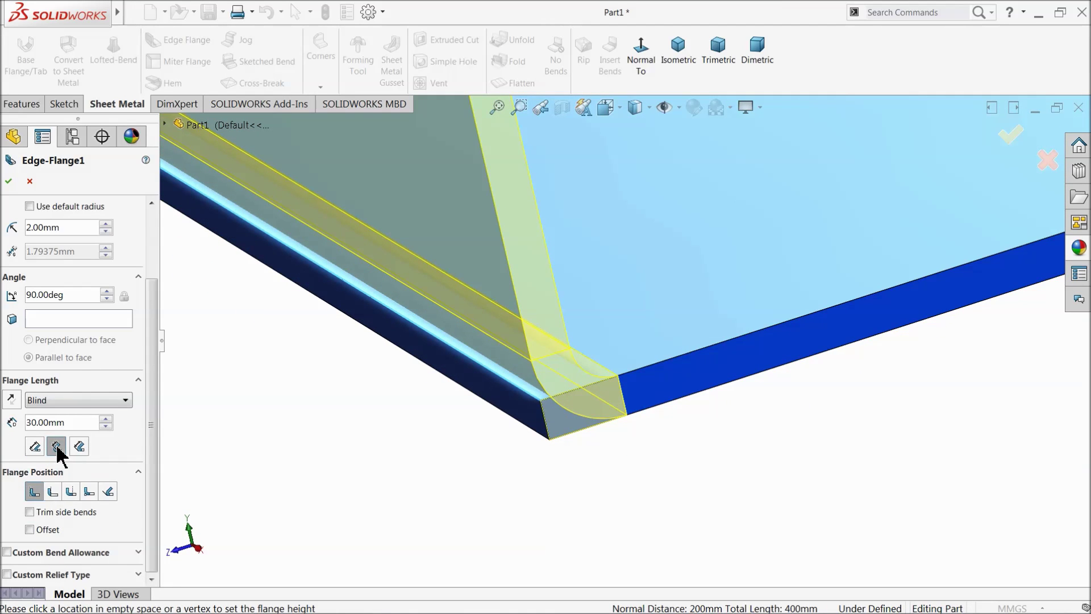
{"action": "left_click", "coordinate": [80, 447]}
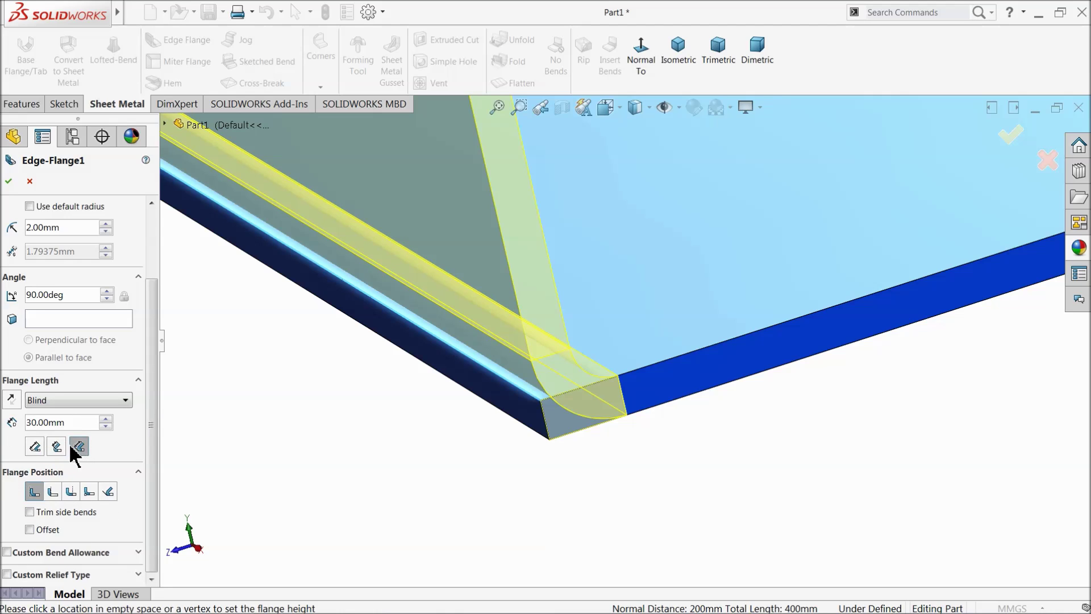
{"action": "left_click", "coordinate": [34, 448]}
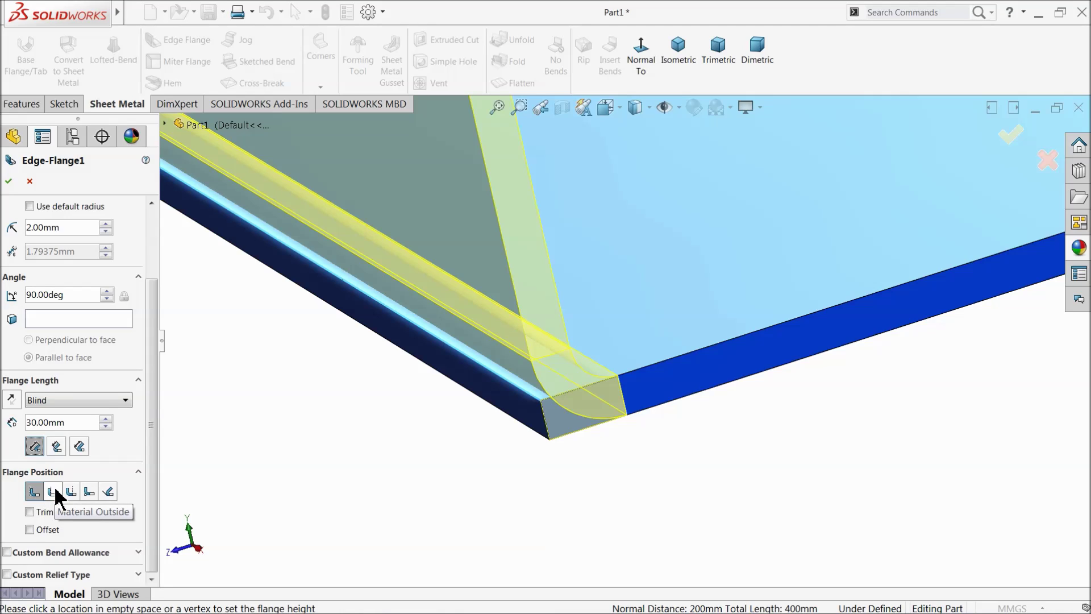
Try Material Outside and other flange positions at the plate corner, and restore Material Inside
{"action": "left_click", "coordinate": [55, 490]}
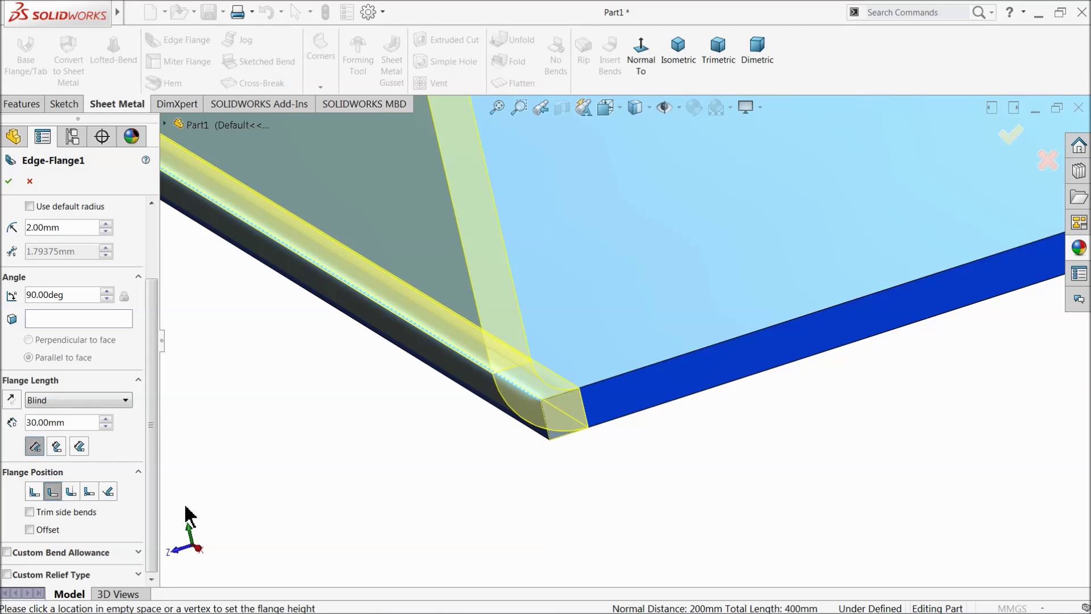
{"action": "left_click", "coordinate": [71, 490]}
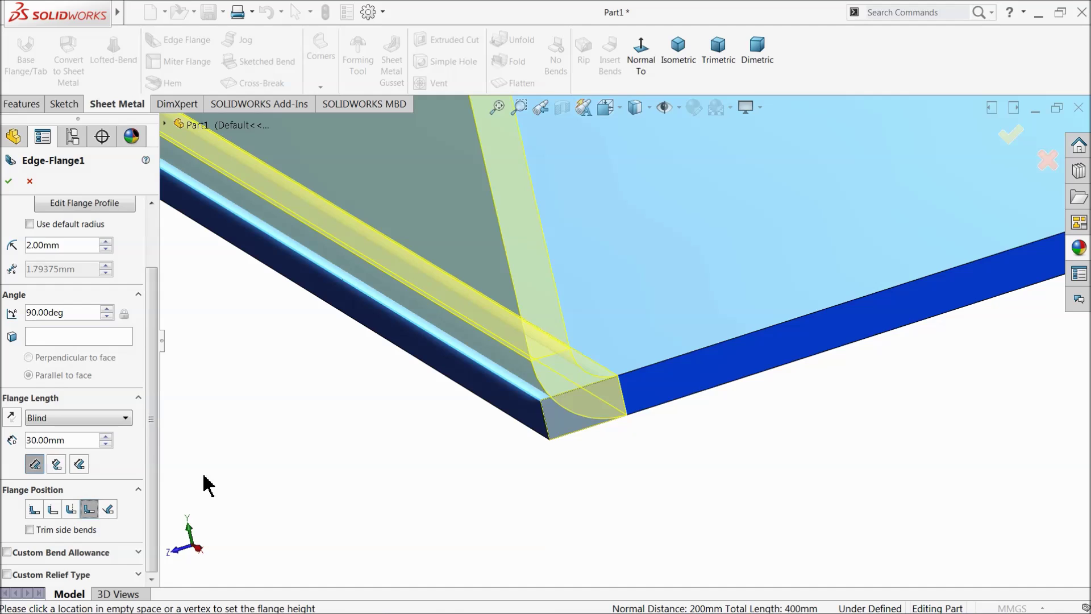
{"action": "middle_click_drag", "start_coordinate": [543, 413], "coordinate": [536, 443]}
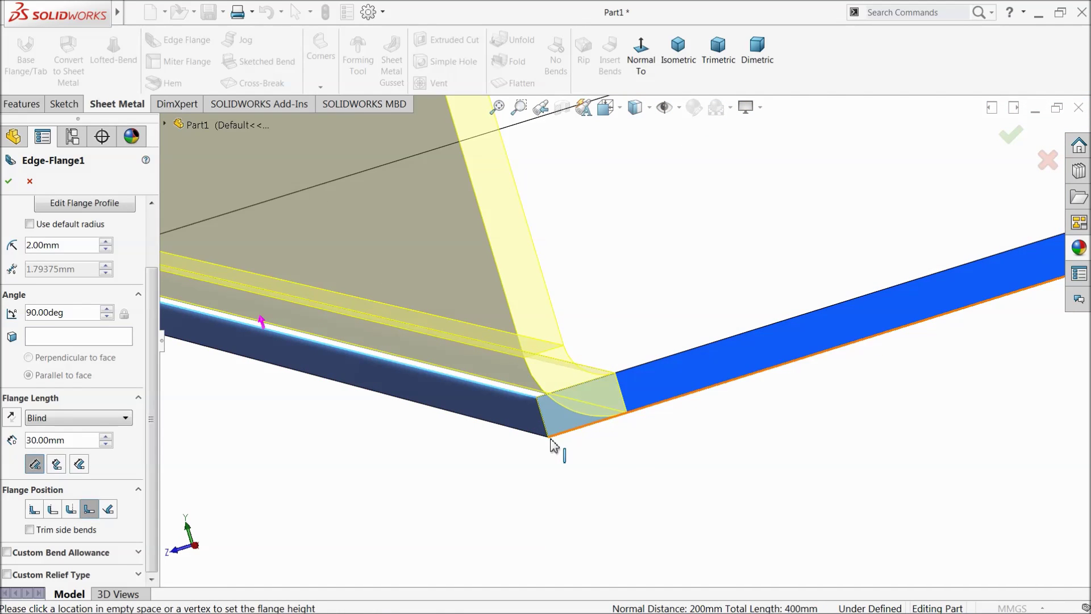
{"action": "left_click", "coordinate": [31, 510]}
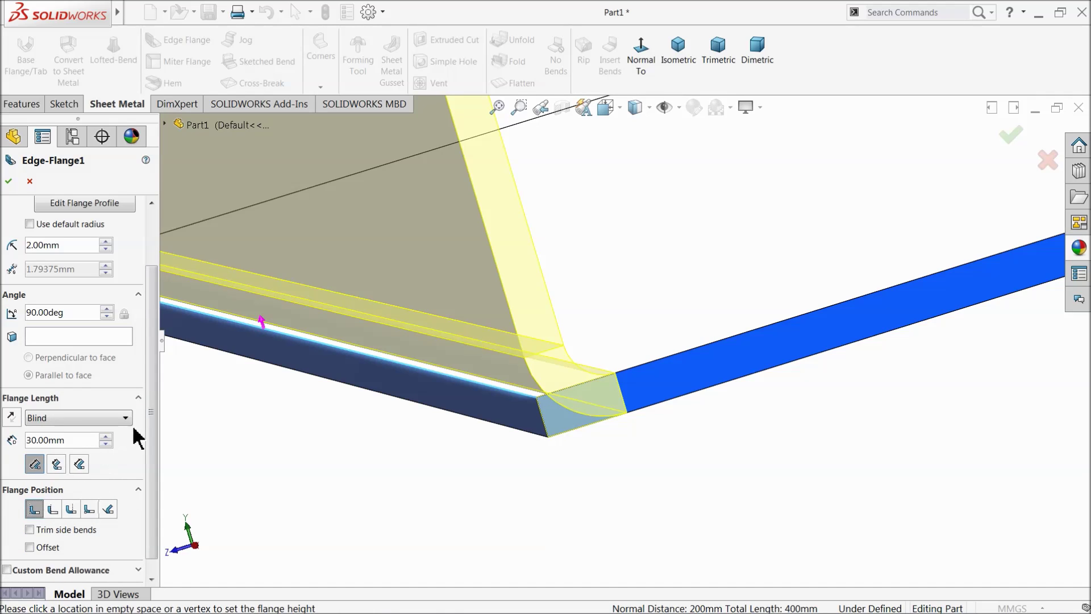
Try a custom K-Factor bend allowance for the edge flanges and switch it off again
{"action": "scroll", "coordinate": [154, 455], "scroll_direction": "down", "scroll_amount": 1}
{"action": "scroll", "coordinate": [153, 449], "scroll_direction": "up", "scroll_amount": 1}
{"action": "scroll", "coordinate": [151, 433], "scroll_direction": "down", "scroll_amount": 1}
{"action": "left_click", "coordinate": [7, 552]}
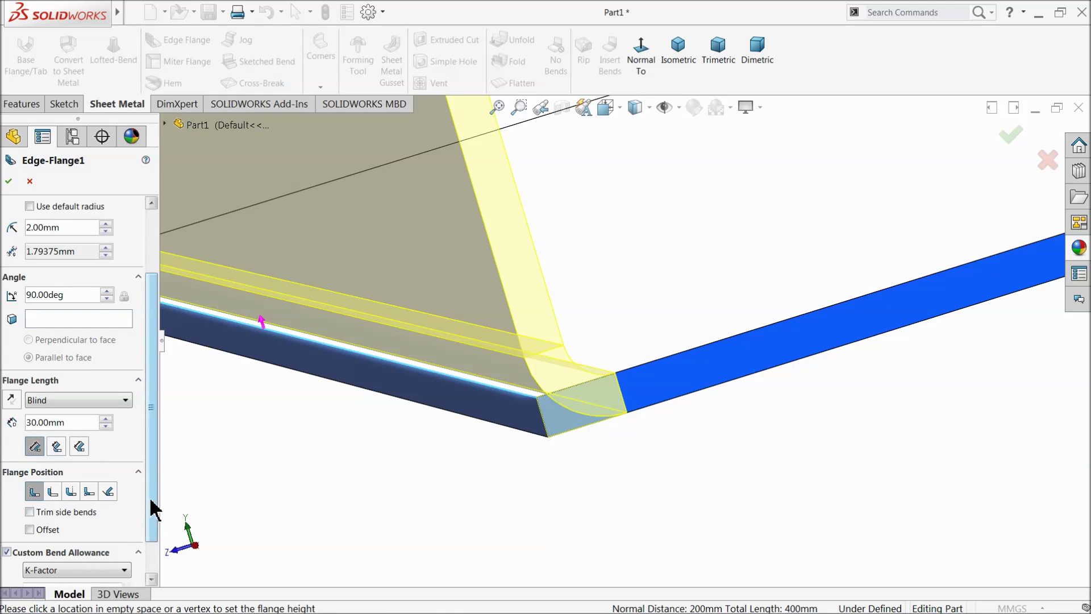
{"action": "scroll", "coordinate": [151, 528], "scroll_direction": "down", "scroll_amount": 3}
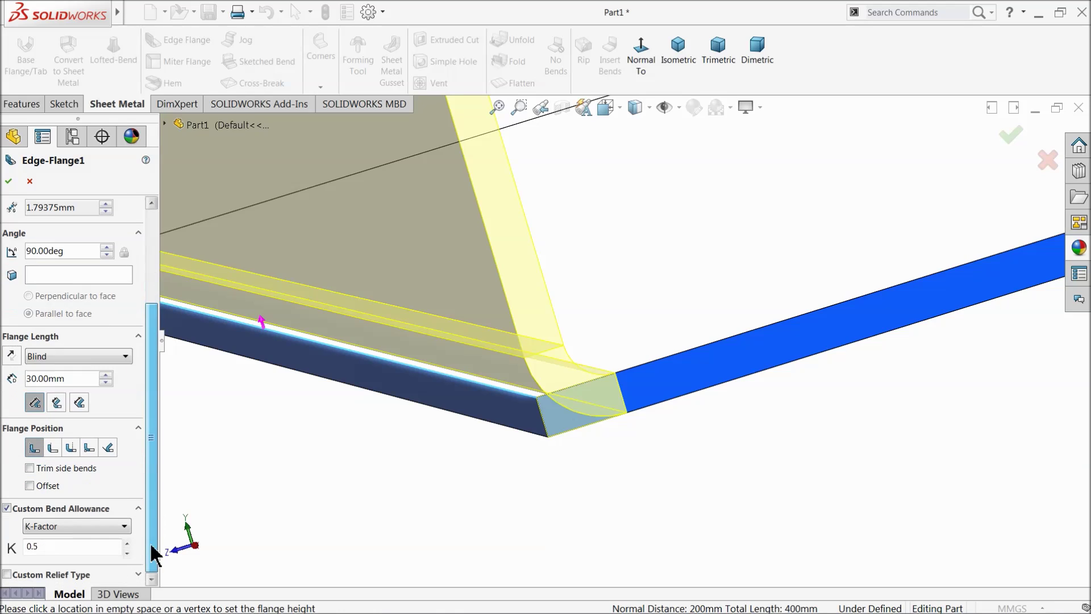
{"action": "left_click", "coordinate": [7, 508]}
{"action": "left_click_drag", "start_coordinate": [151, 475], "coordinate": [151, 405]}
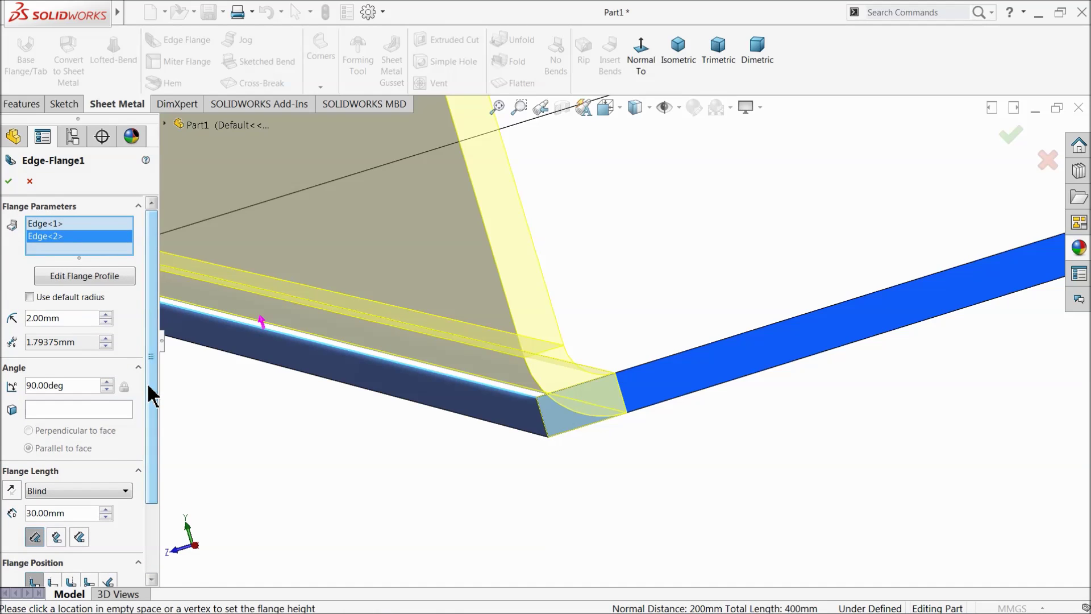
Create the two opposite edge flanges with the current settings
{"action": "scroll", "coordinate": [353, 438], "scroll_direction": "up", "scroll_amount": 5}
{"action": "middle_click_drag", "start_coordinate": [353, 438], "coordinate": [411, 444]}
{"action": "scroll", "coordinate": [231, 479], "scroll_direction": "up", "scroll_amount": 5}
{"action": "middle_click_drag", "start_coordinate": [231, 480], "coordinate": [288, 470]}
{"action": "scroll", "coordinate": [762, 358], "scroll_direction": "down", "scroll_amount": 4}
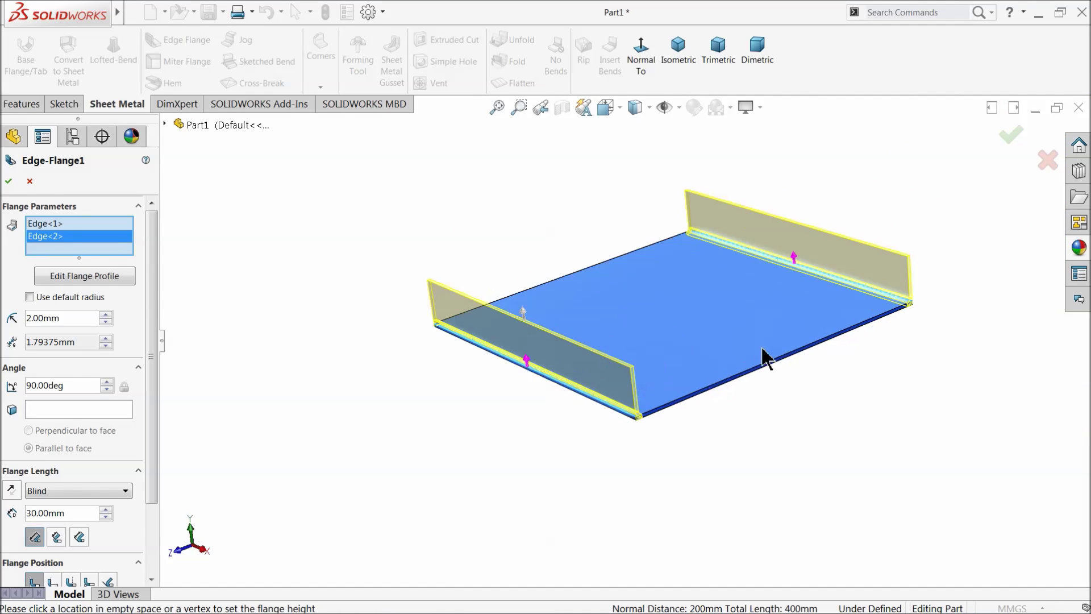
{"action": "scroll", "coordinate": [775, 254], "scroll_direction": "down", "scroll_amount": 2}
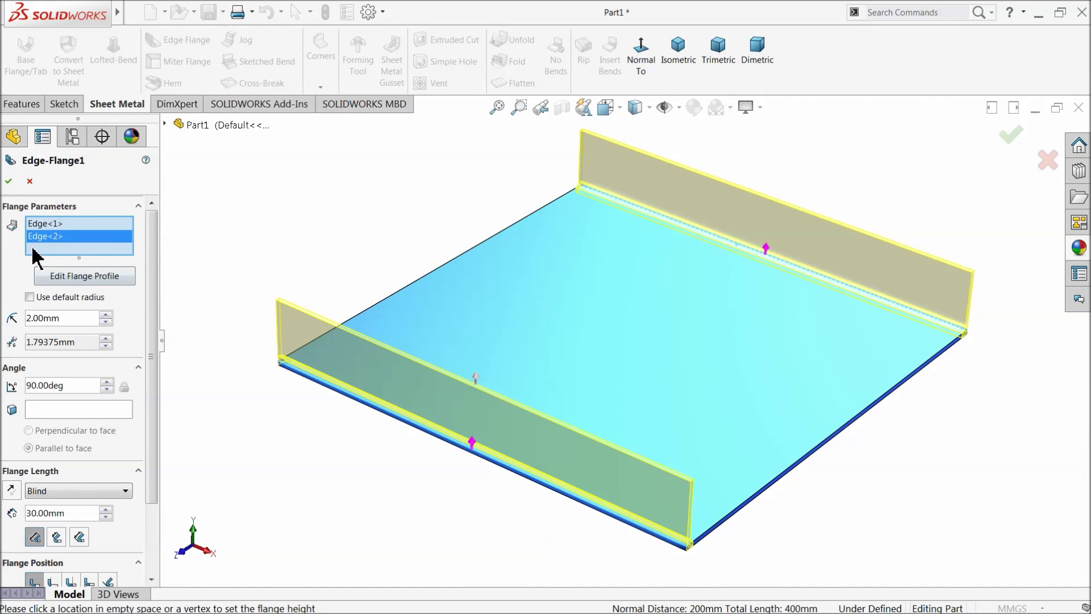
{"action": "left_click", "coordinate": [9, 183]}
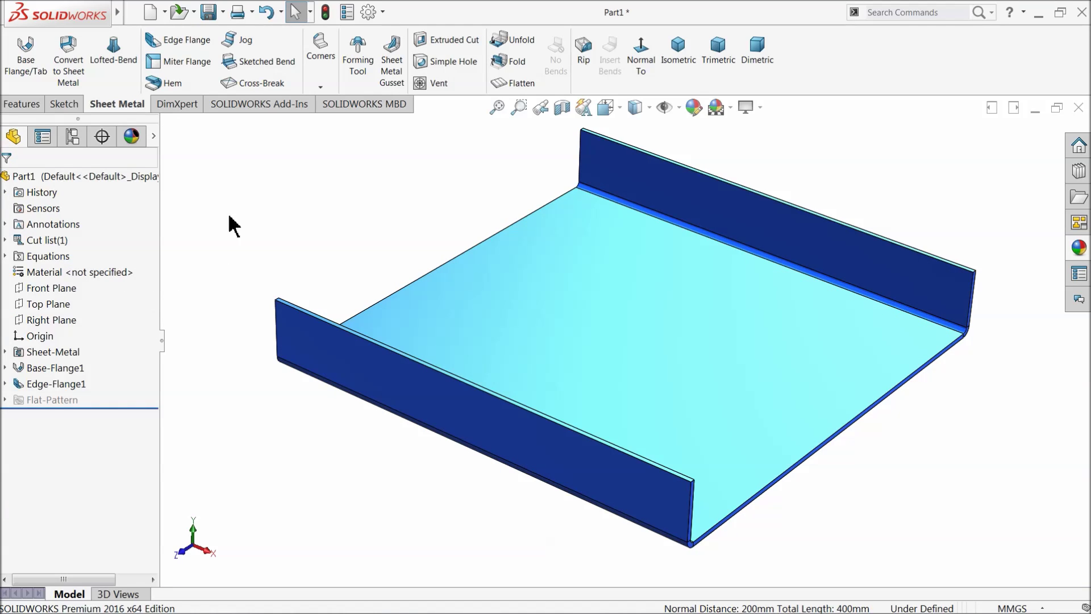
Start a second upward edge flange, 20 mm long, on the two remaining open edges of the plate
{"action": "left_click", "coordinate": [189, 41]}
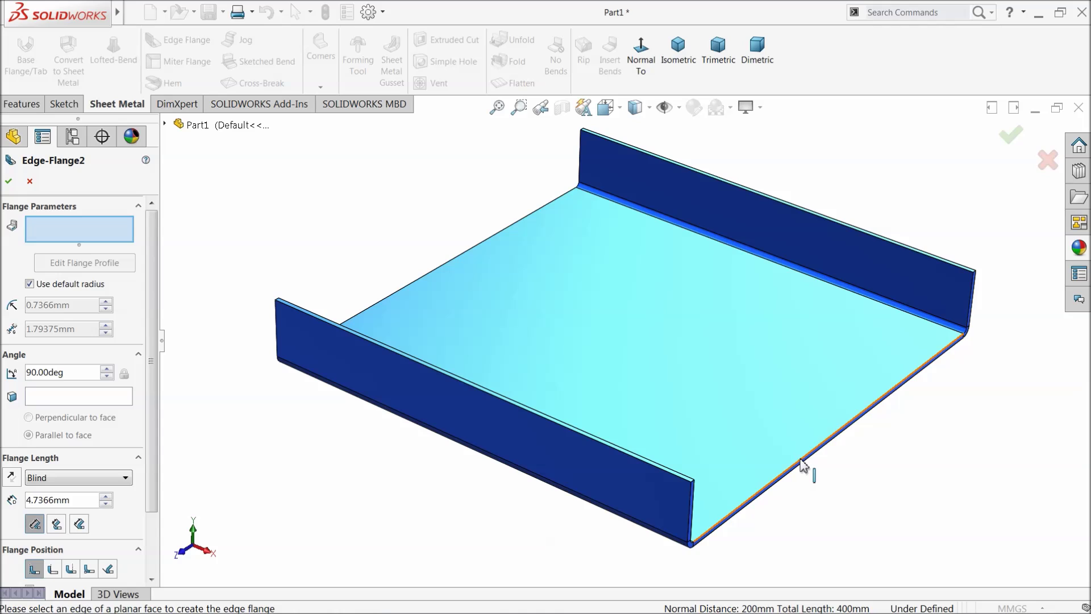
{"action": "left_click", "coordinate": [428, 283]}
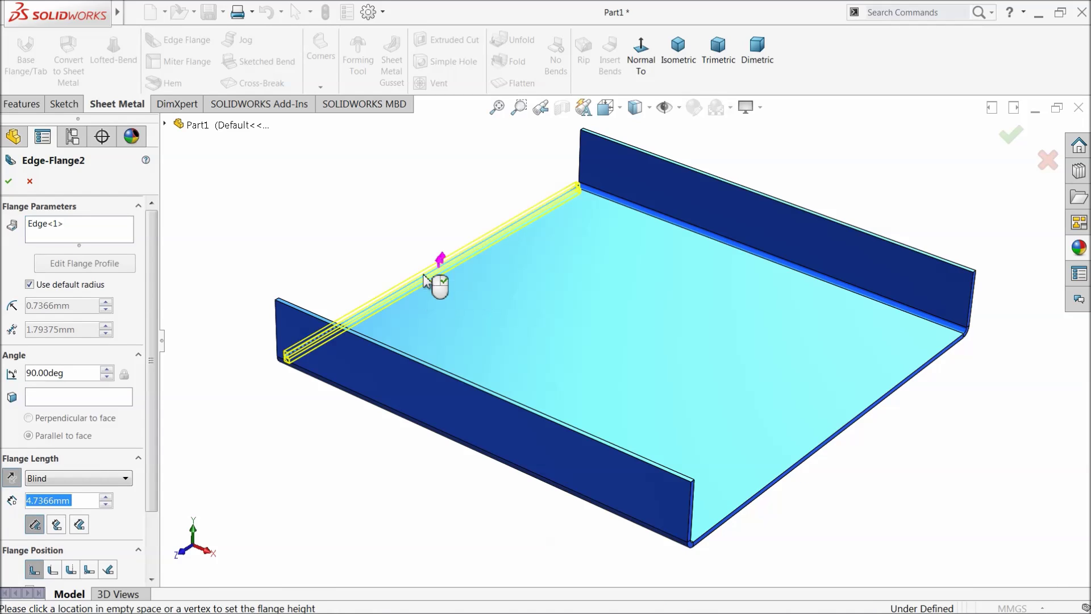
{"action": "left_click", "coordinate": [413, 217]}
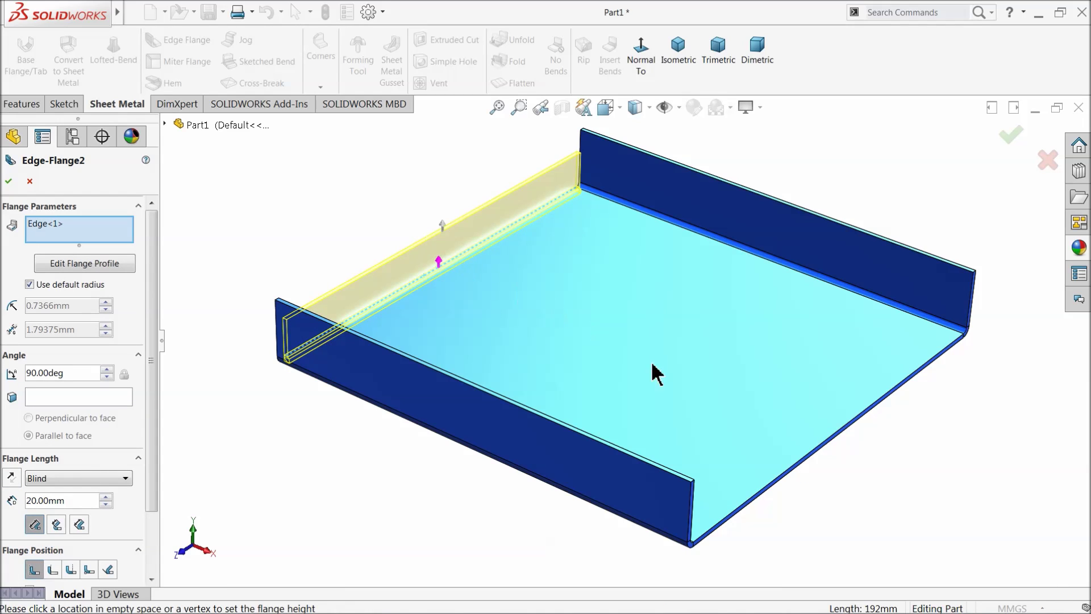
{"action": "left_click", "coordinate": [798, 465]}
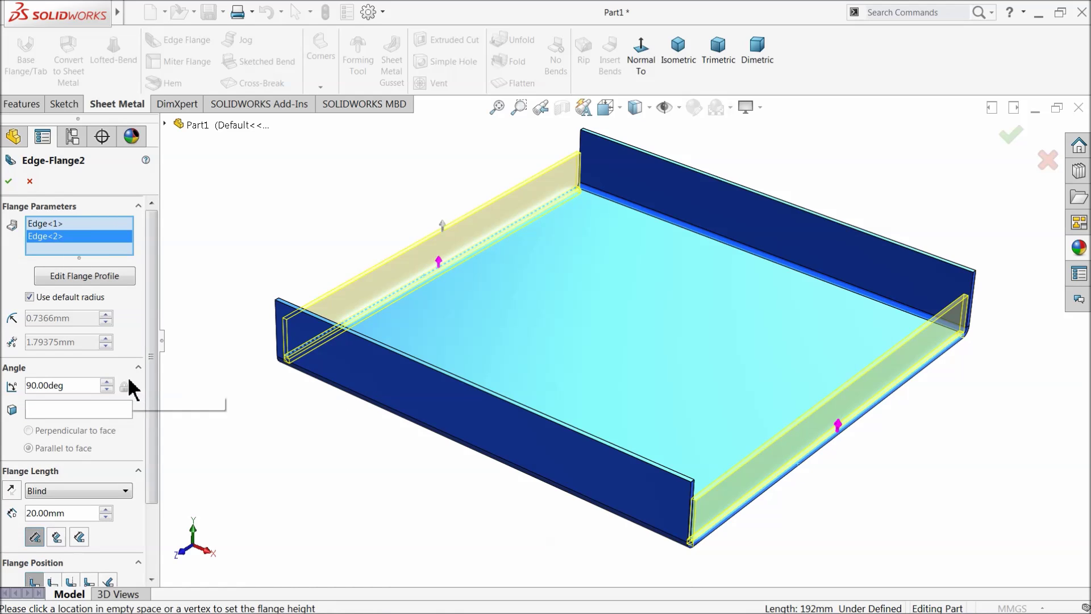
Give the second pair of flanges a 2 mm bend radius and a 16 mm length, and create them
{"action": "left_click", "coordinate": [30, 297]}
{"action": "type", "text": "2"}
{"action": "key", "text": "Return"}
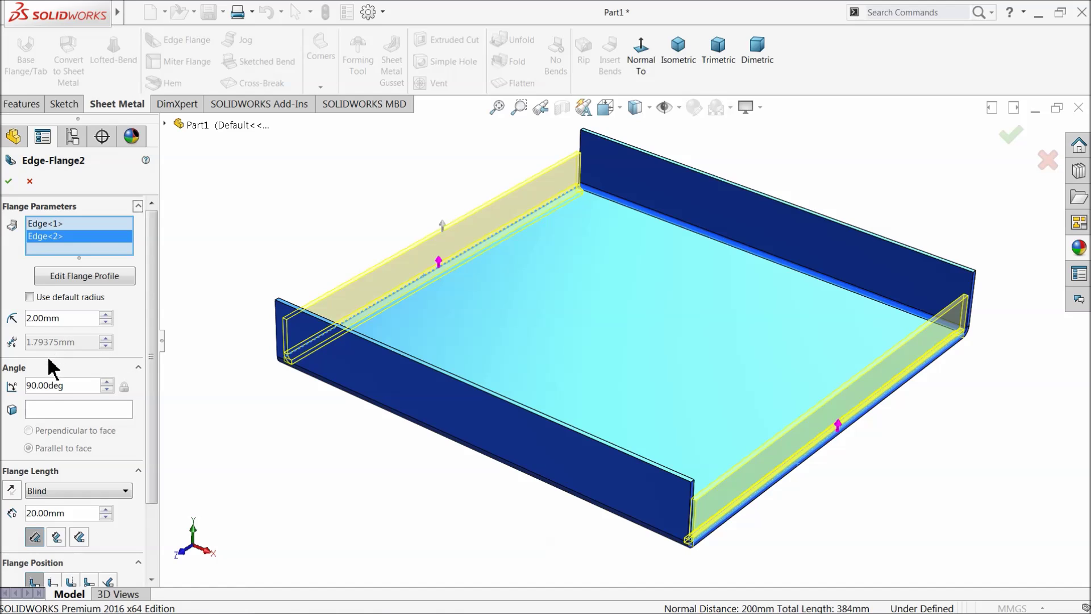
{"action": "scroll", "coordinate": [134, 466], "scroll_direction": "down", "scroll_amount": 4}
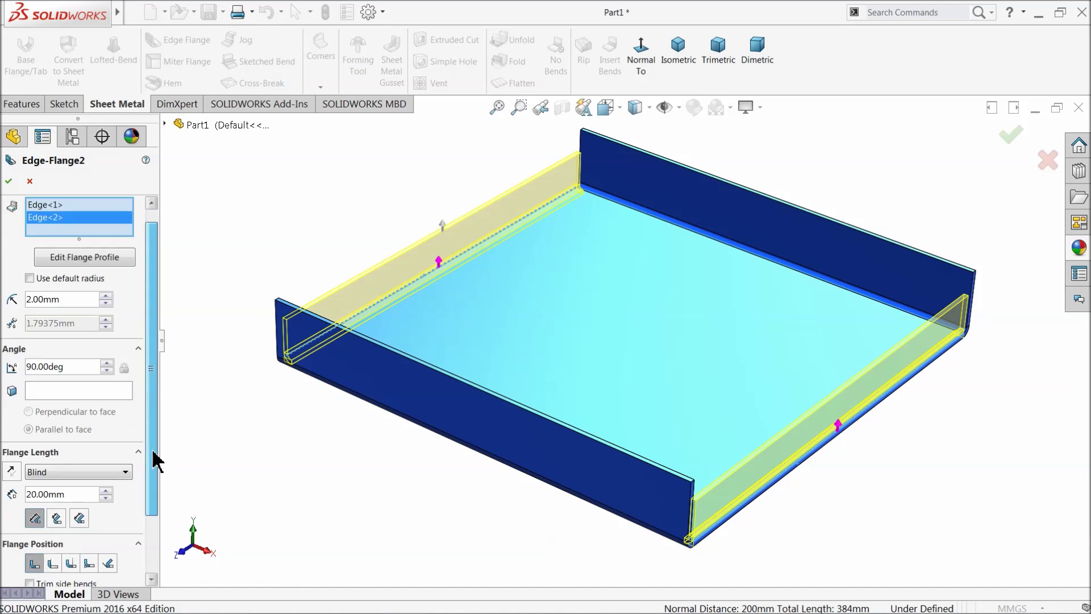
{"action": "left_click_drag", "start_coordinate": [64, 422], "coordinate": [14, 422]}
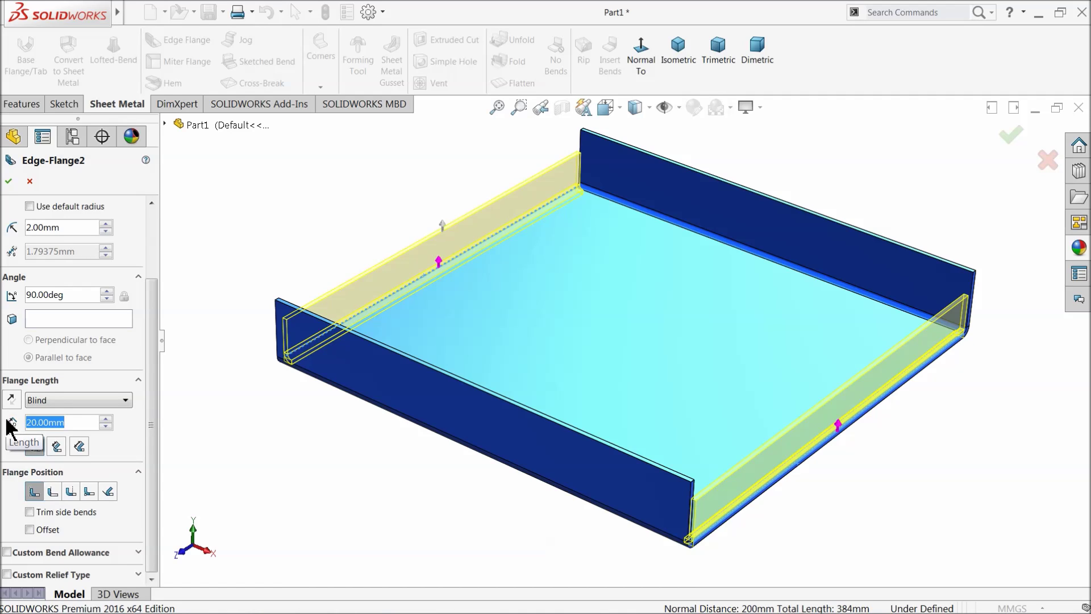
{"action": "type", "text": "16"}
{"action": "key", "text": "Return"}
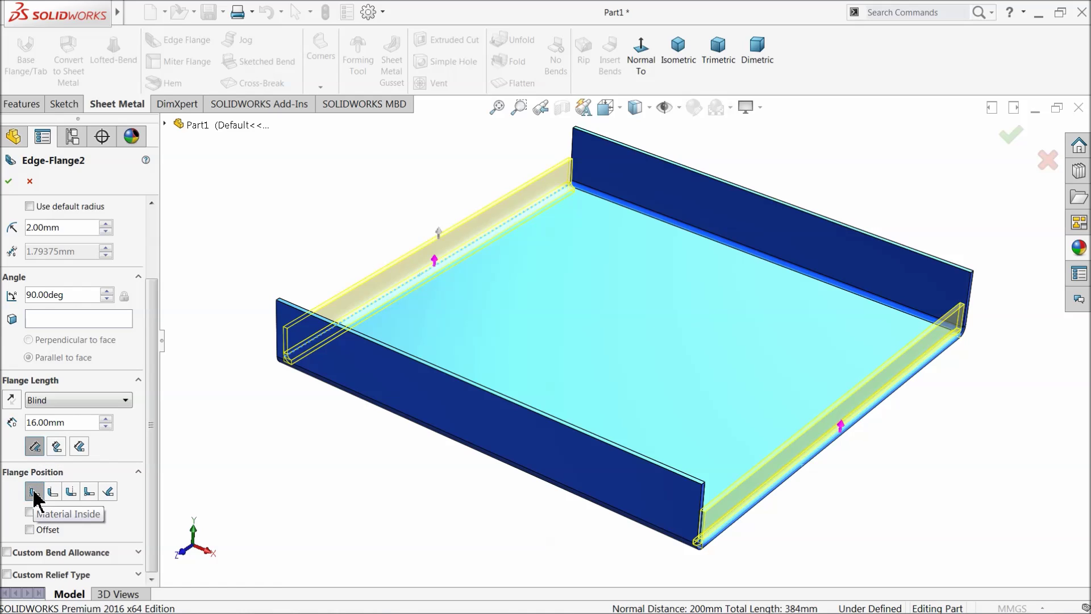
{"action": "left_click", "coordinate": [8, 182]}
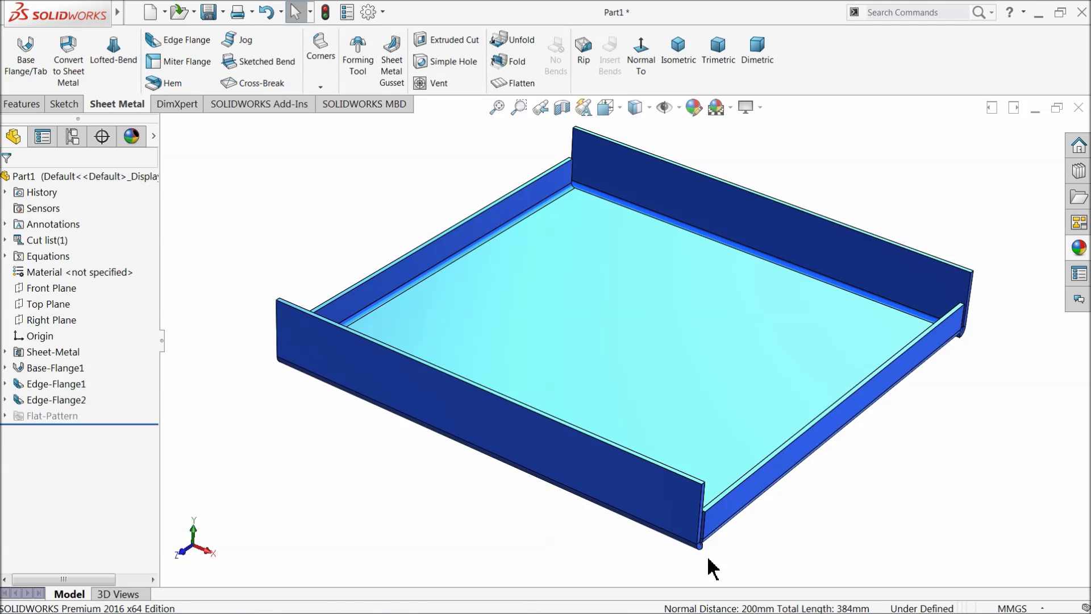
Edit the second pair of edge flanges to trim the side bends, and check the resulting corner
{"action": "scroll", "coordinate": [673, 463], "scroll_direction": "down", "scroll_amount": 5}
{"action": "middle_click_drag", "start_coordinate": [689, 489], "coordinate": [662, 467]}
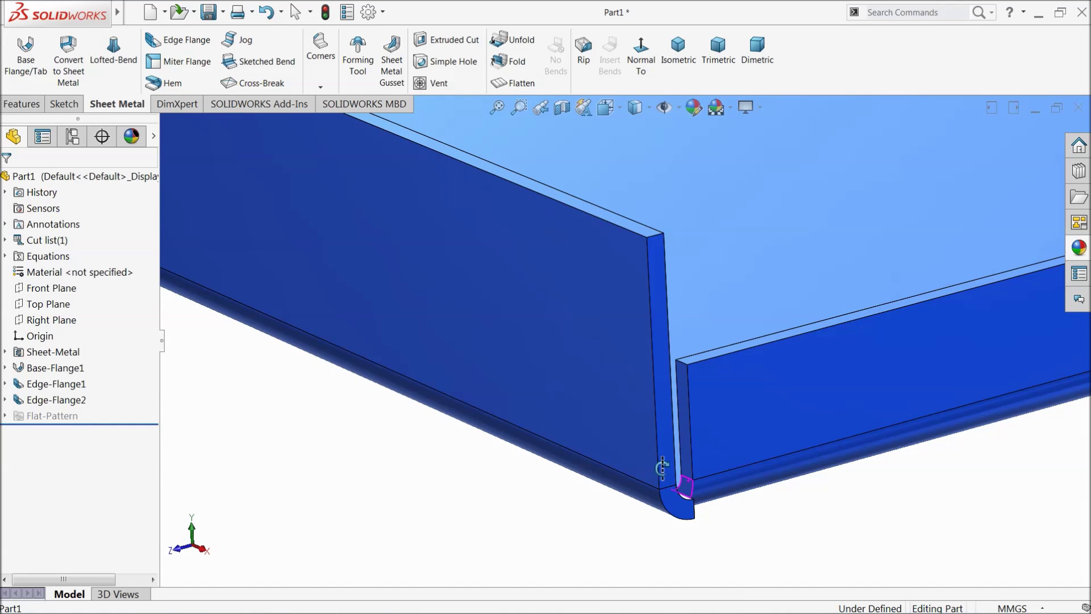
{"action": "mouse_move", "coordinate": [662, 467]}
{"action": "middle_mouse_down"}
{"action": "mouse_move", "coordinate": [648, 453]}
{"action": "mouse_move", "coordinate": [663, 477]}
{"action": "middle_mouse_up"}
{"action": "left_click", "coordinate": [21, 401]}
{"action": "left_click", "coordinate": [22, 371]}
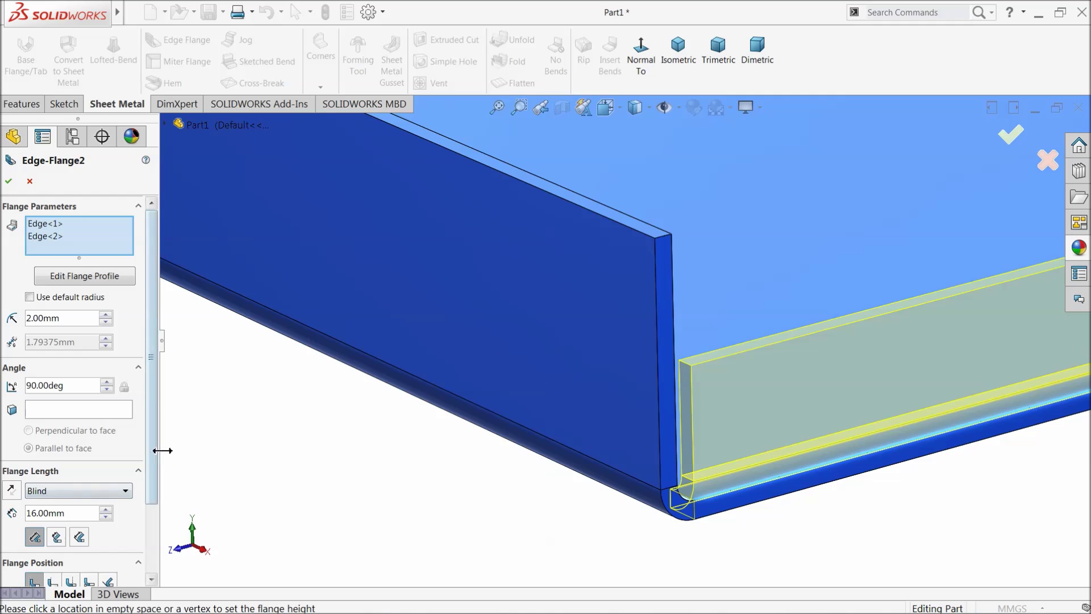
{"action": "scroll", "coordinate": [157, 462], "scroll_direction": "down", "scroll_amount": 3}
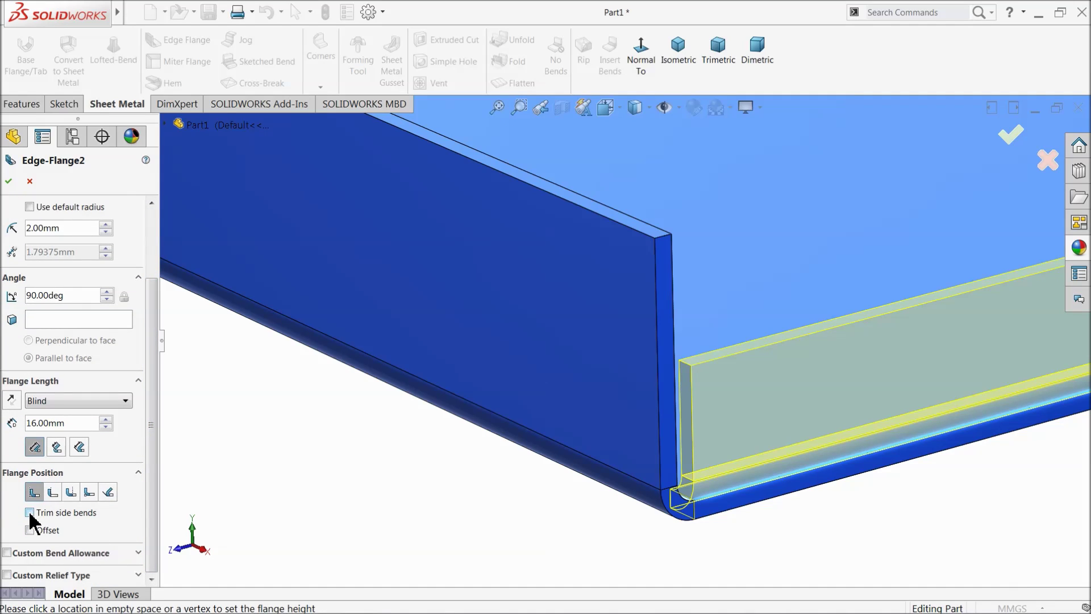
{"action": "scroll", "coordinate": [661, 461], "scroll_direction": "down", "scroll_amount": 2}
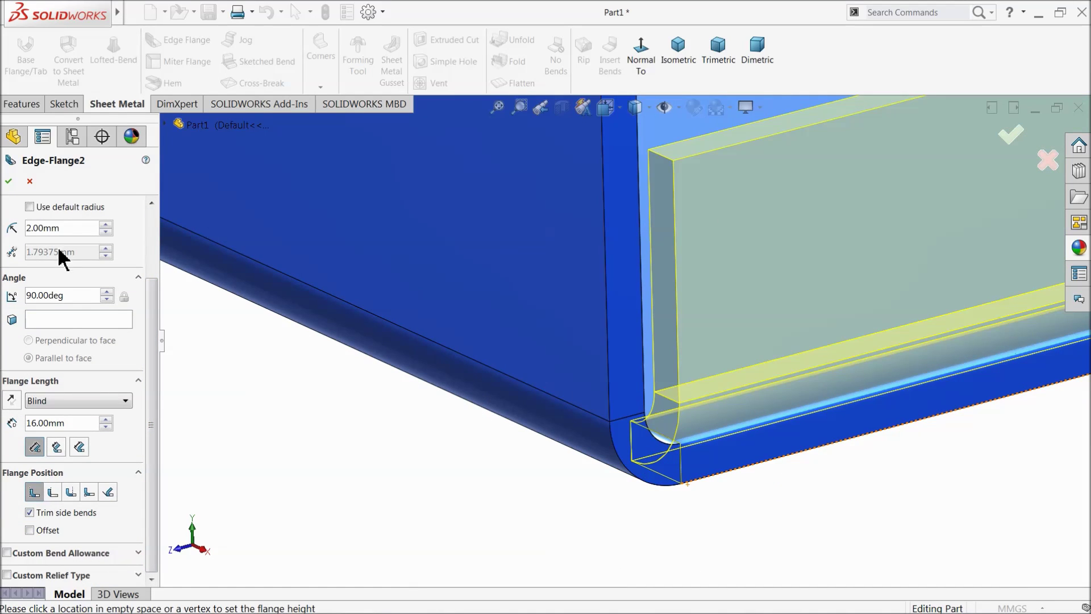
{"action": "left_click", "coordinate": [8, 180]}
{"action": "middle_click_drag", "start_coordinate": [404, 443], "coordinate": [646, 546]}
{"action": "scroll", "coordinate": [610, 391], "scroll_direction": "up", "scroll_amount": 3}
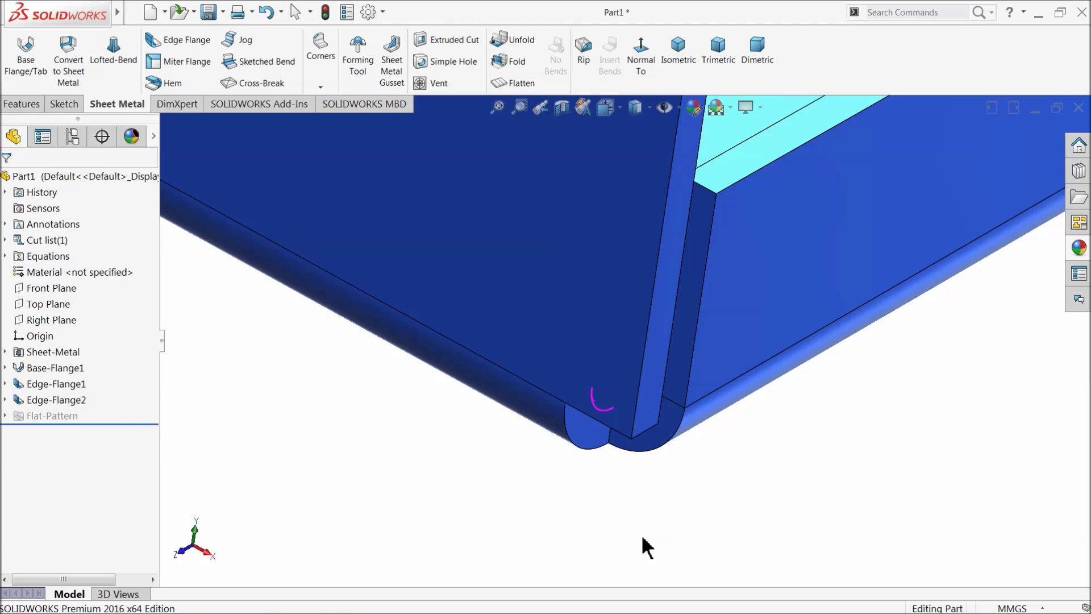
{"action": "scroll", "coordinate": [586, 403], "scroll_direction": "down", "scroll_amount": 2}
{"action": "middle_click_drag", "start_coordinate": [608, 331], "coordinate": [691, 279]}
{"action": "scroll", "coordinate": [594, 316], "scroll_direction": "up", "scroll_amount": 5}
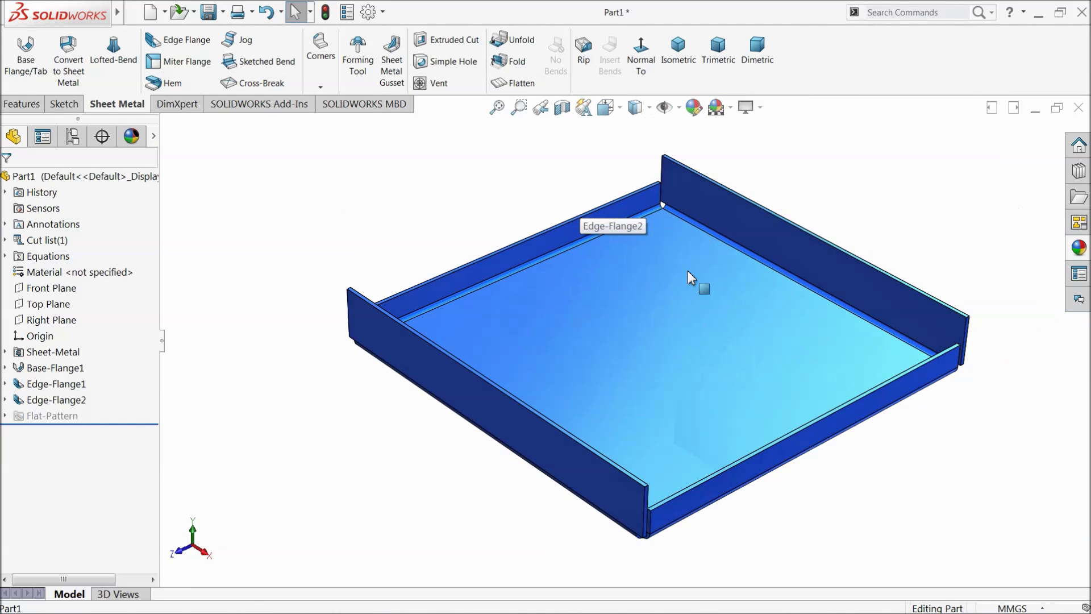
Set the default bend radius of the part's sheet metal settings to 2 mm
{"action": "right_click", "coordinate": [20, 358]}
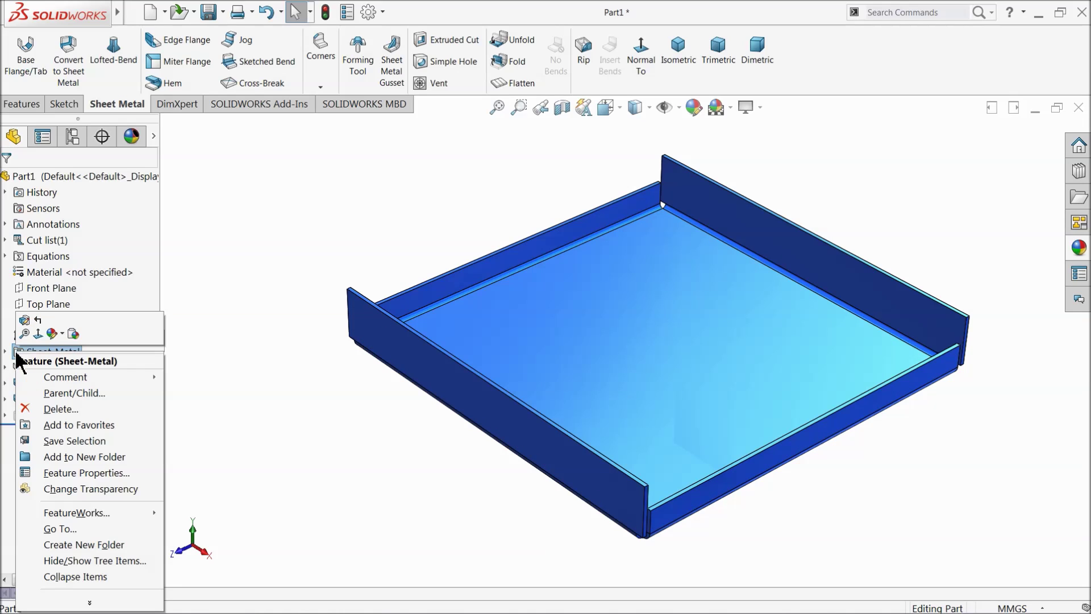
{"action": "left_click", "coordinate": [24, 333]}
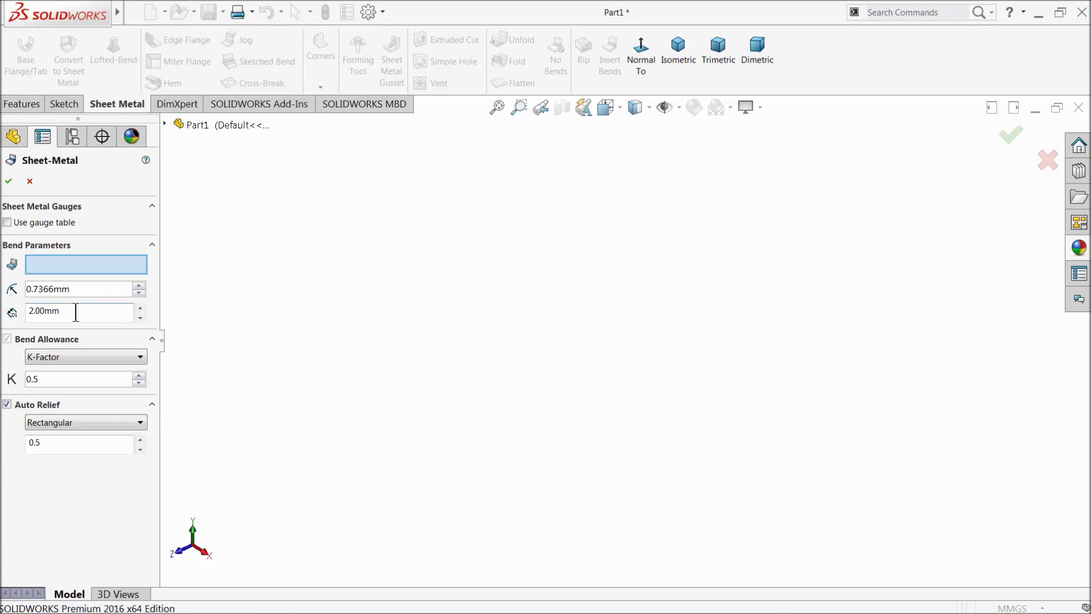
{"action": "left_click_drag", "start_coordinate": [77, 290], "coordinate": [16, 291]}
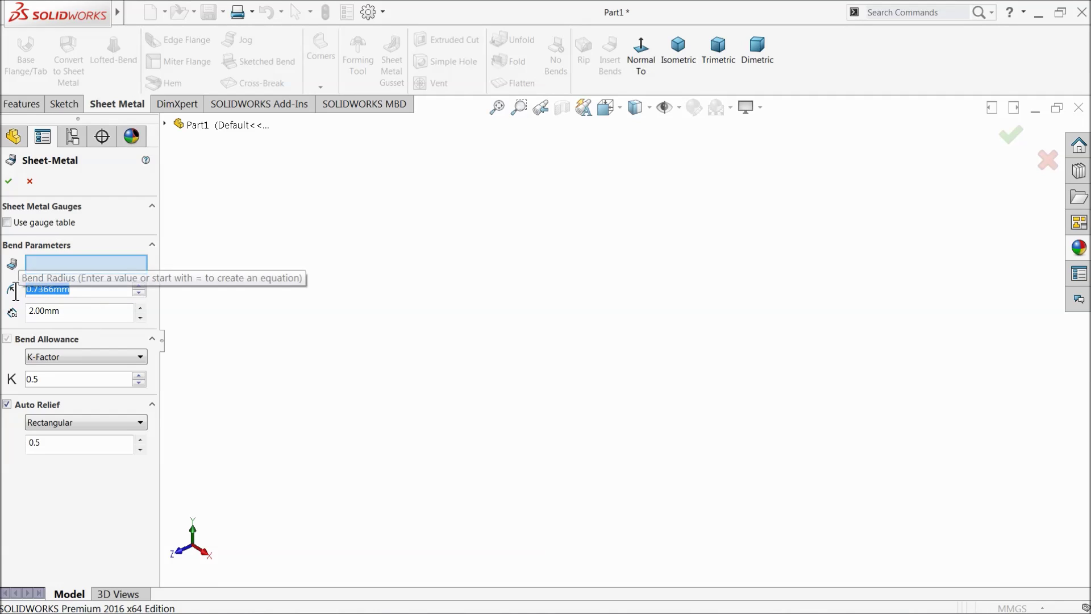
{"action": "type", "text": "2.00mm"}
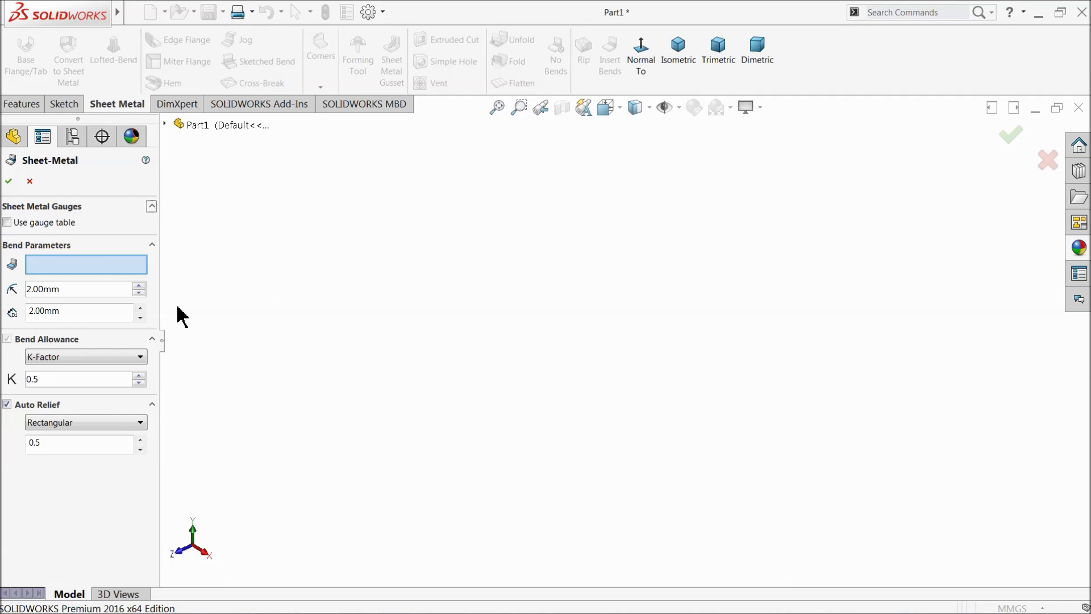
{"action": "left_click", "coordinate": [9, 181]}
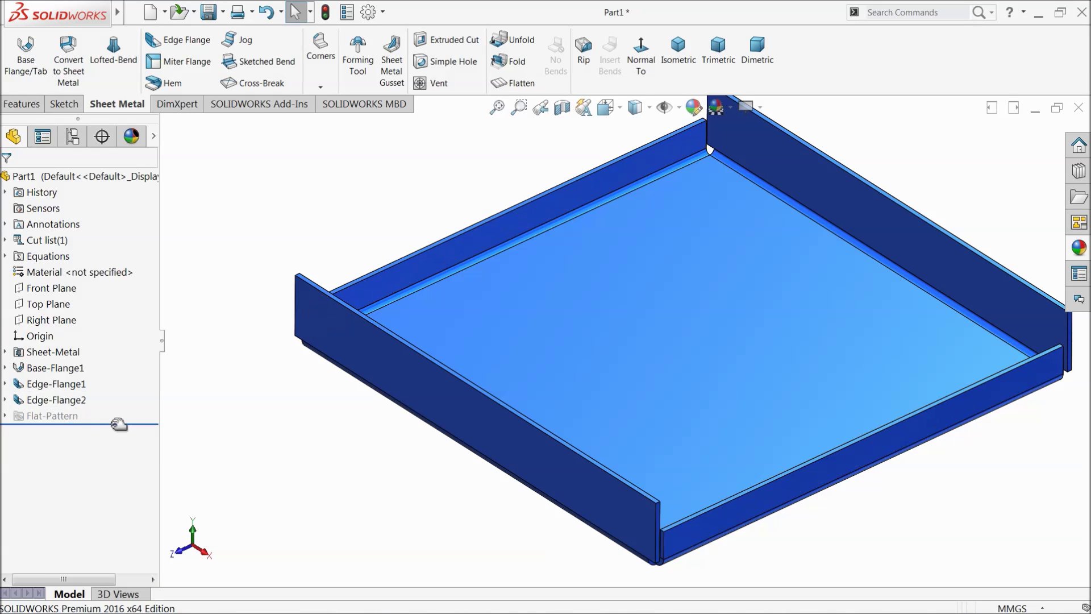
Switch the model display to perspective view
{"action": "middle_click_drag", "start_coordinate": [301, 457], "coordinate": [590, 481]}
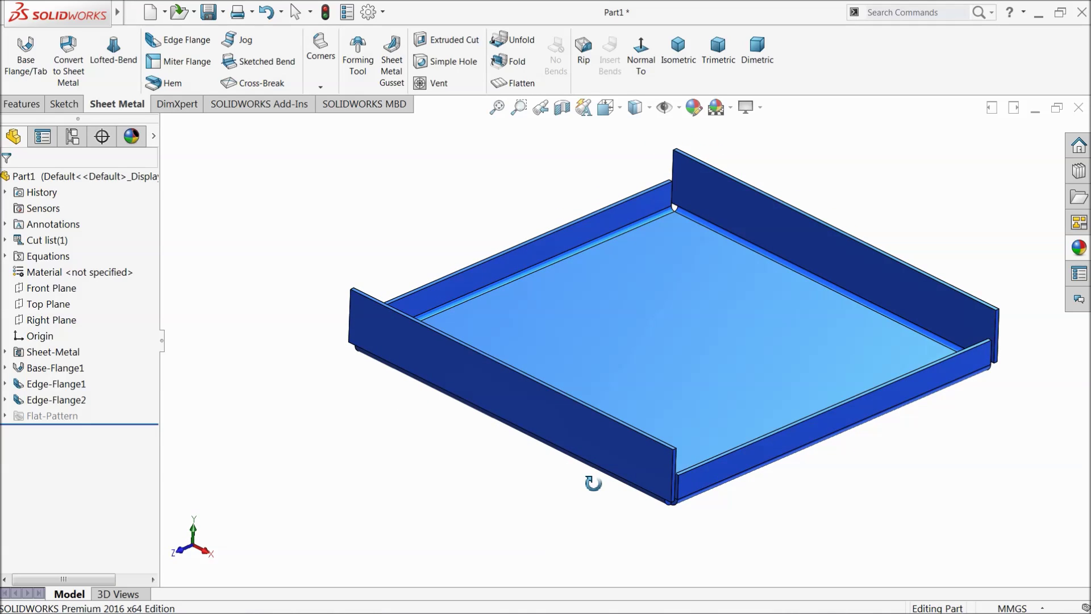
{"action": "left_click", "coordinate": [755, 105]}
{"action": "left_click", "coordinate": [767, 174]}
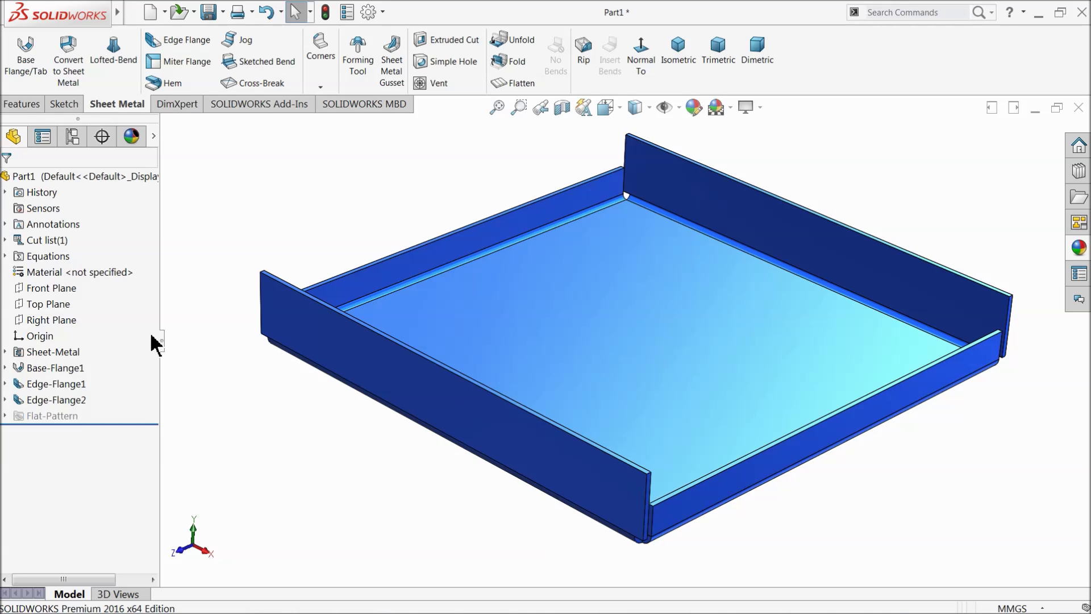
Start an outward edge flange, 38 mm long at 90 degrees, on the top edge of the front tall flange
{"action": "left_click", "coordinate": [172, 41]}
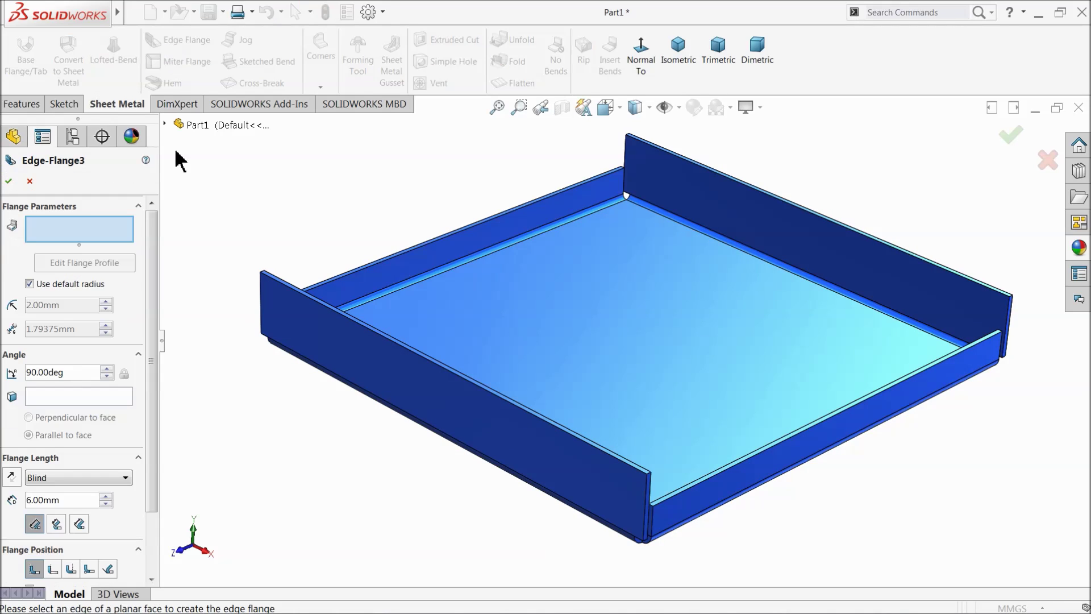
{"action": "left_click", "coordinate": [414, 361]}
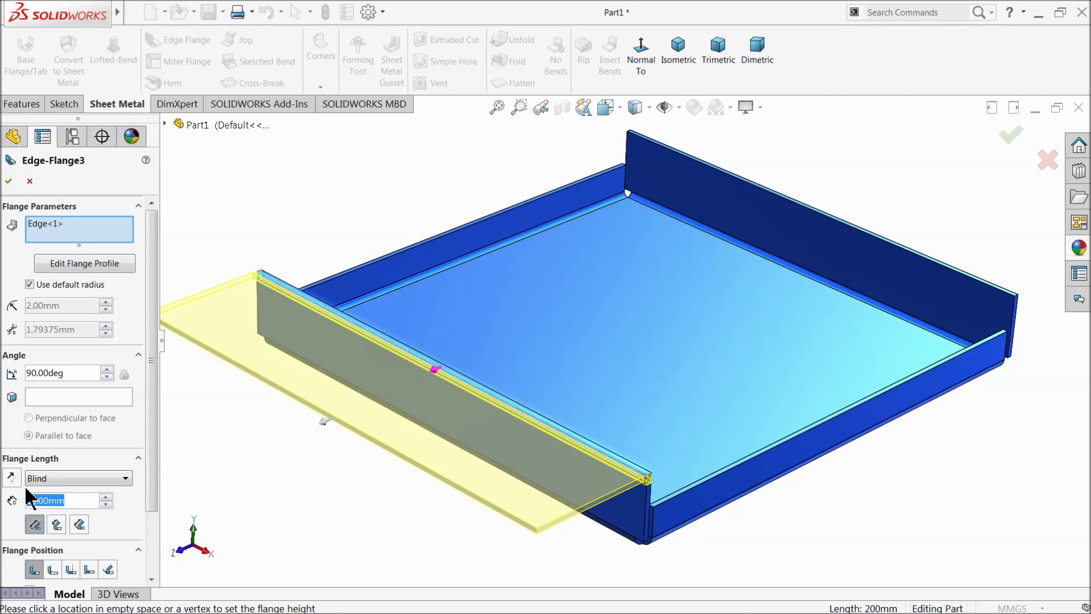
{"action": "type", "text": "38"}
{"action": "key", "text": "Return"}
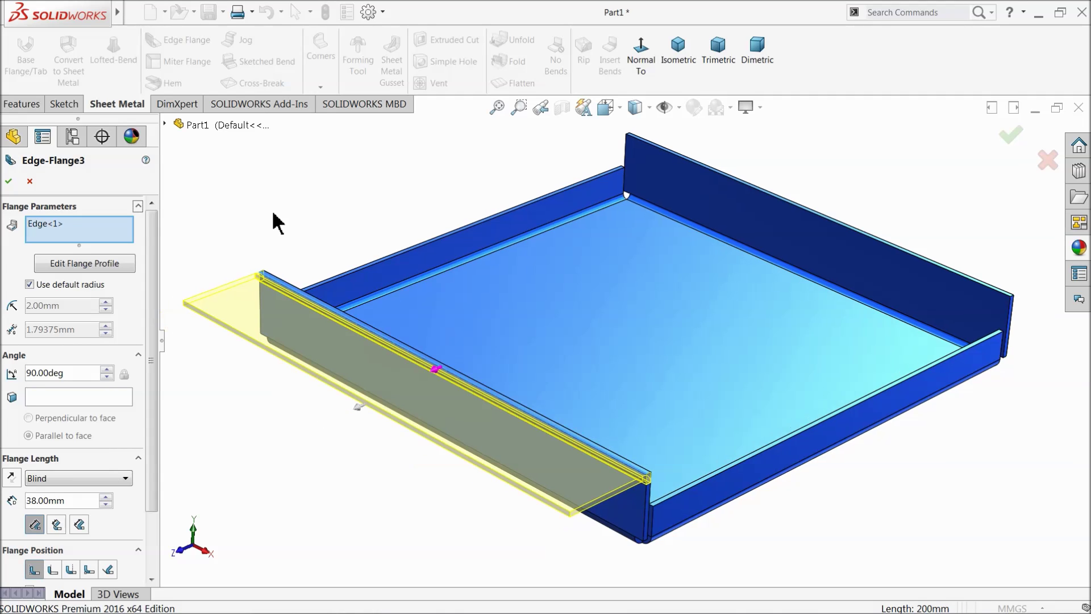
Edit the new flange's profile sketch and move its left side inward, leaving only a short tab at the right end
{"action": "middle_click_drag", "start_coordinate": [278, 318], "coordinate": [287, 334]}
{"action": "scroll", "coordinate": [580, 449], "scroll_direction": "up", "scroll_amount": 2}
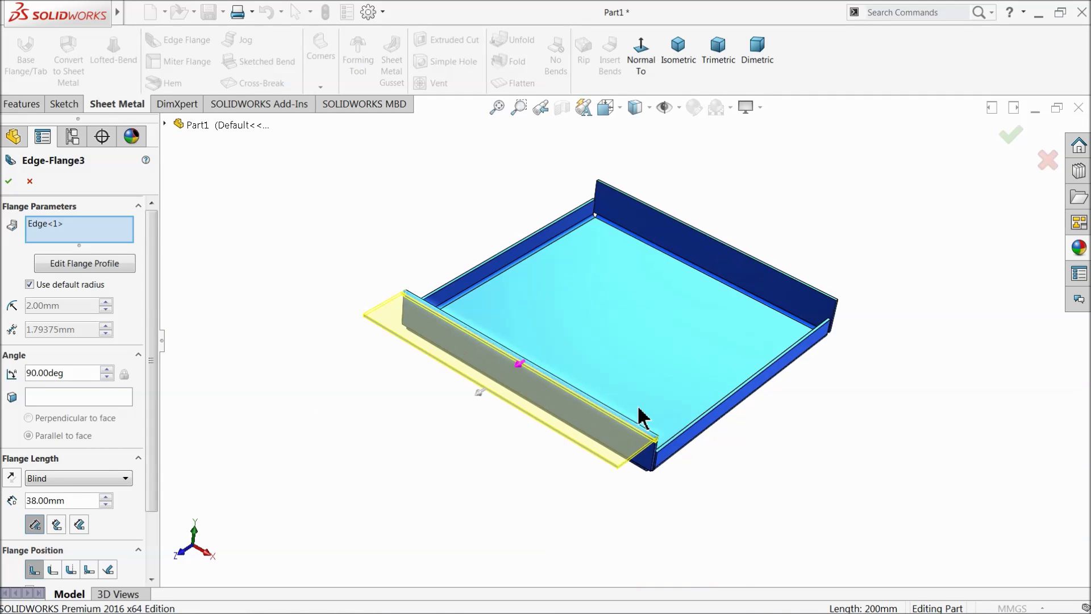
{"action": "scroll", "coordinate": [626, 415], "scroll_direction": "down", "scroll_amount": 2}
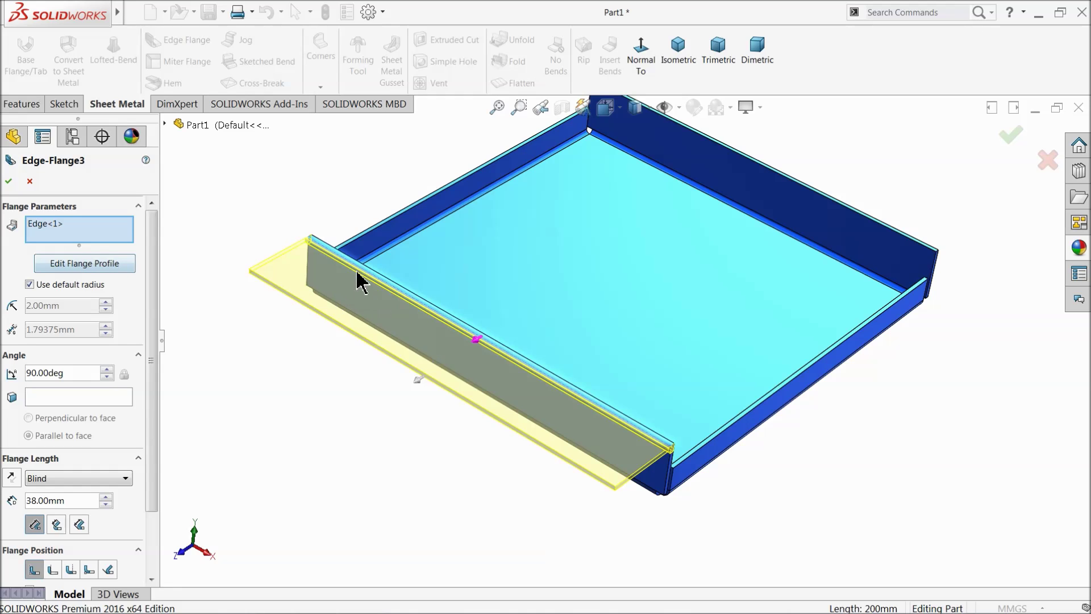
{"action": "mouse_move", "coordinate": [443, 347]}
{"action": "middle_mouse_down"}
{"action": "mouse_move", "coordinate": [453, 385]}
{"action": "mouse_move", "coordinate": [285, 313]}
{"action": "middle_mouse_up"}
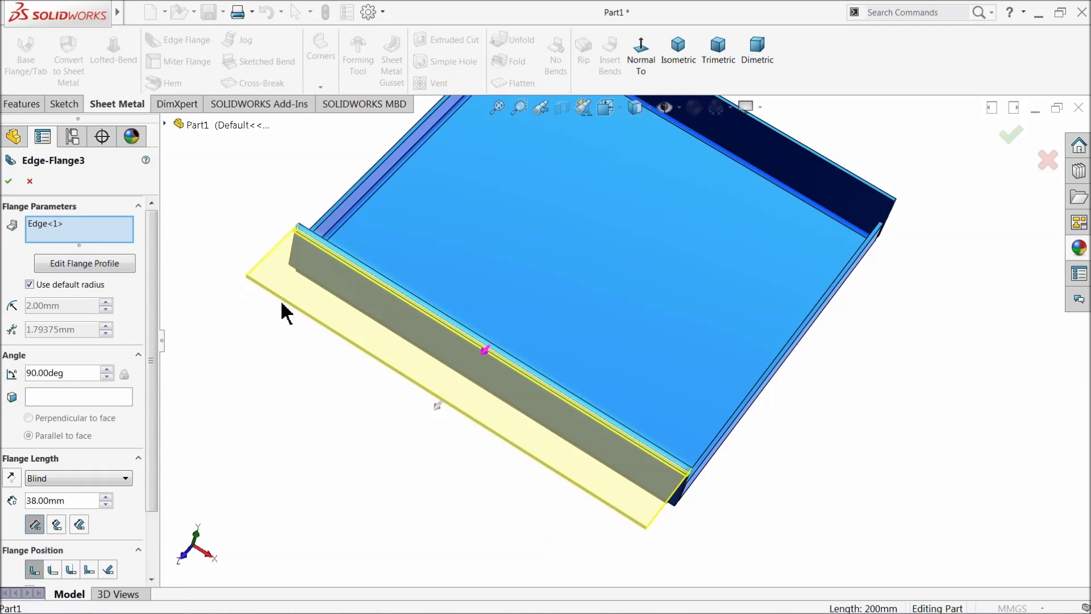
{"action": "left_click", "coordinate": [65, 269]}
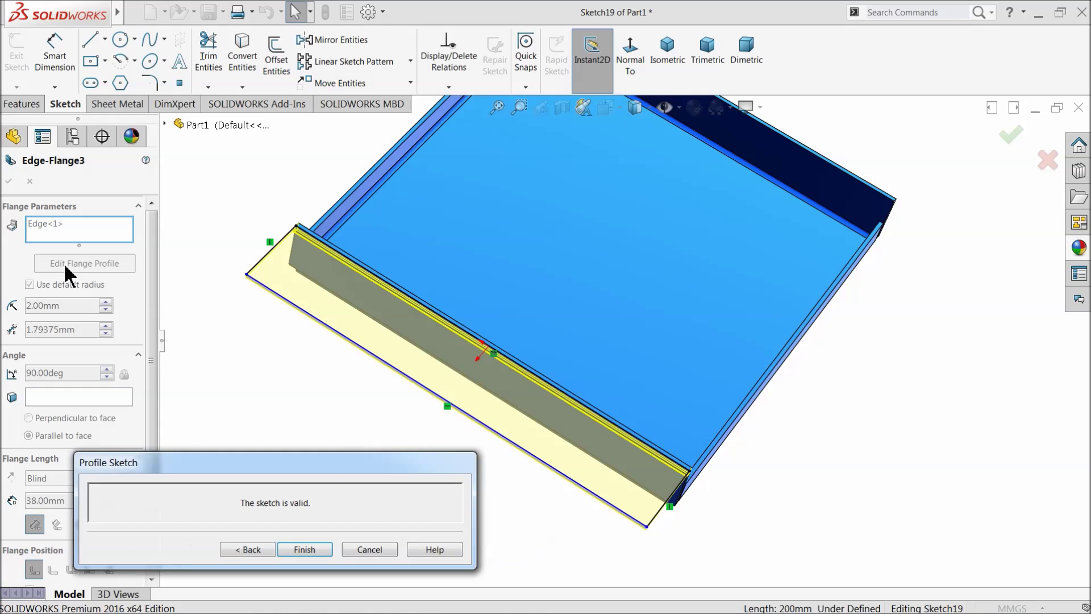
{"action": "left_click_drag", "start_coordinate": [328, 475], "coordinate": [364, 509]}
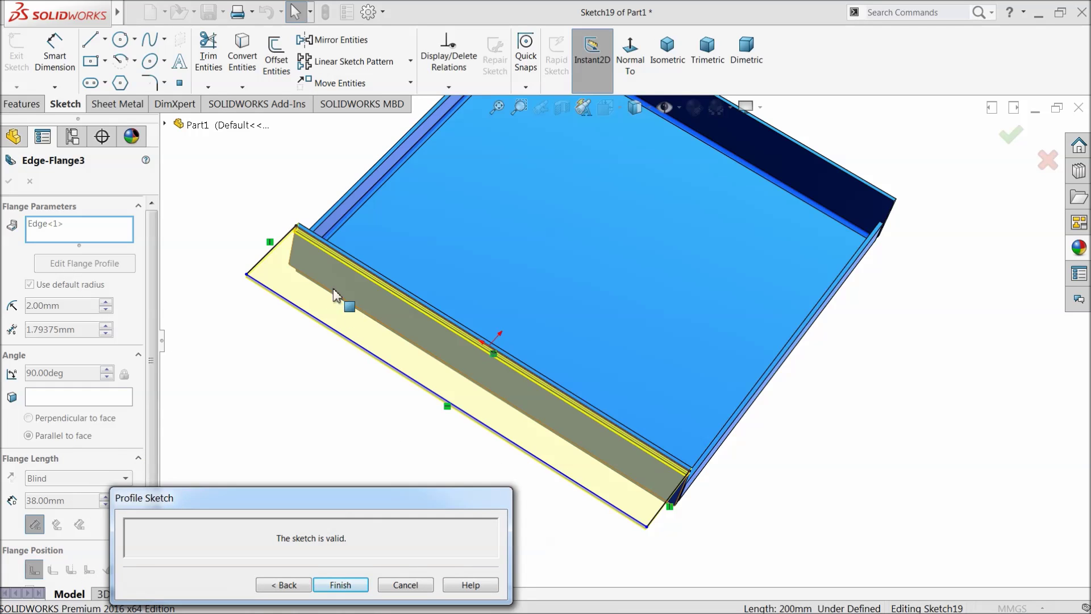
{"action": "left_click", "coordinate": [271, 263]}
{"action": "left_click_drag", "start_coordinate": [270, 263], "coordinate": [443, 330]}
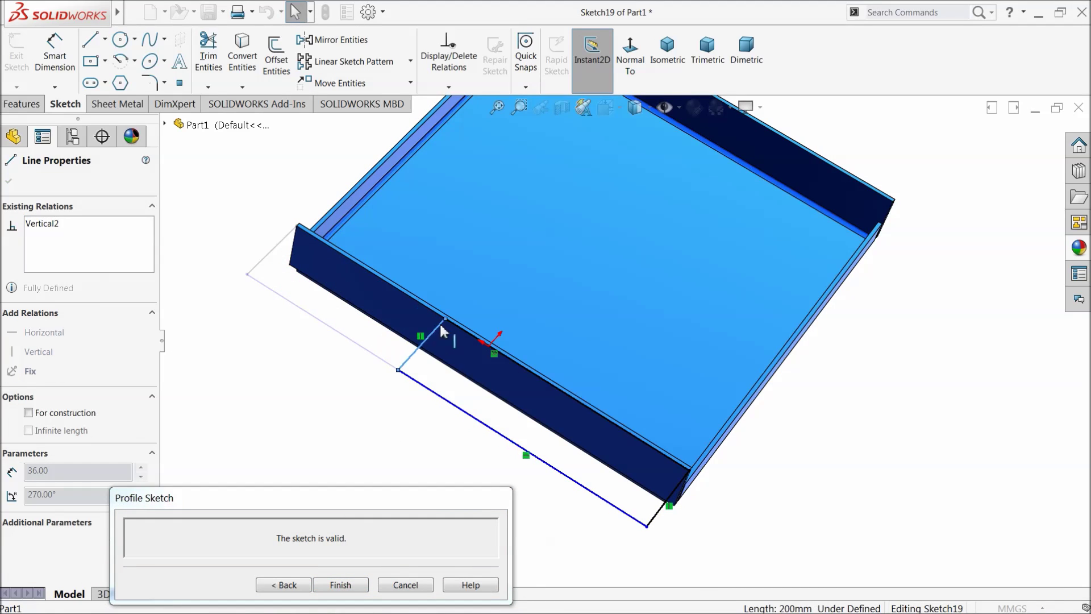
{"action": "left_click", "coordinate": [602, 441]}
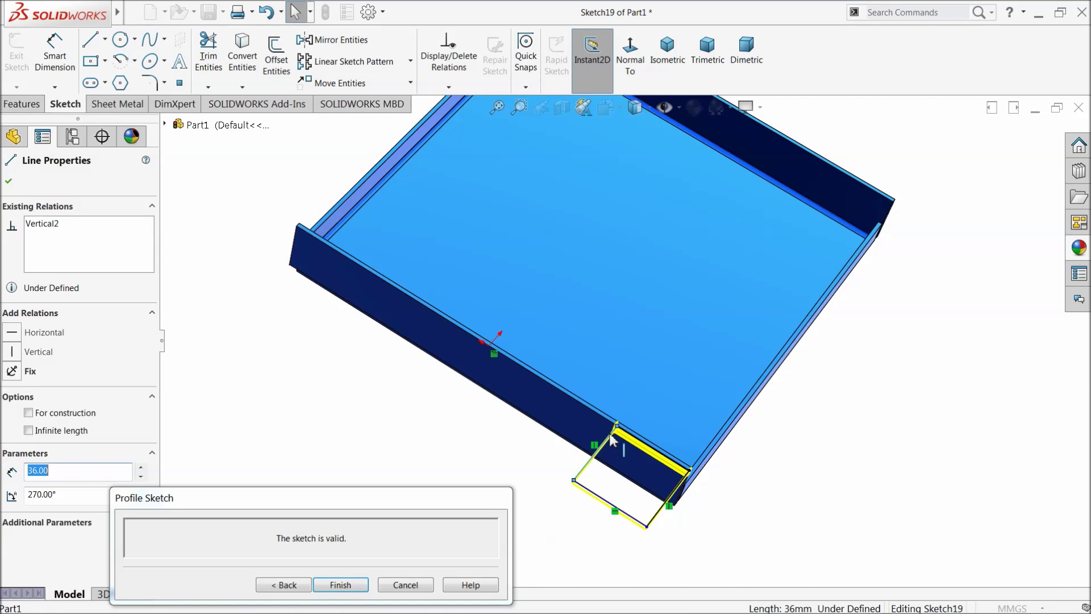
{"action": "scroll", "coordinate": [611, 429], "scroll_direction": "down", "scroll_amount": 5}
{"action": "key", "text": "Escape"}
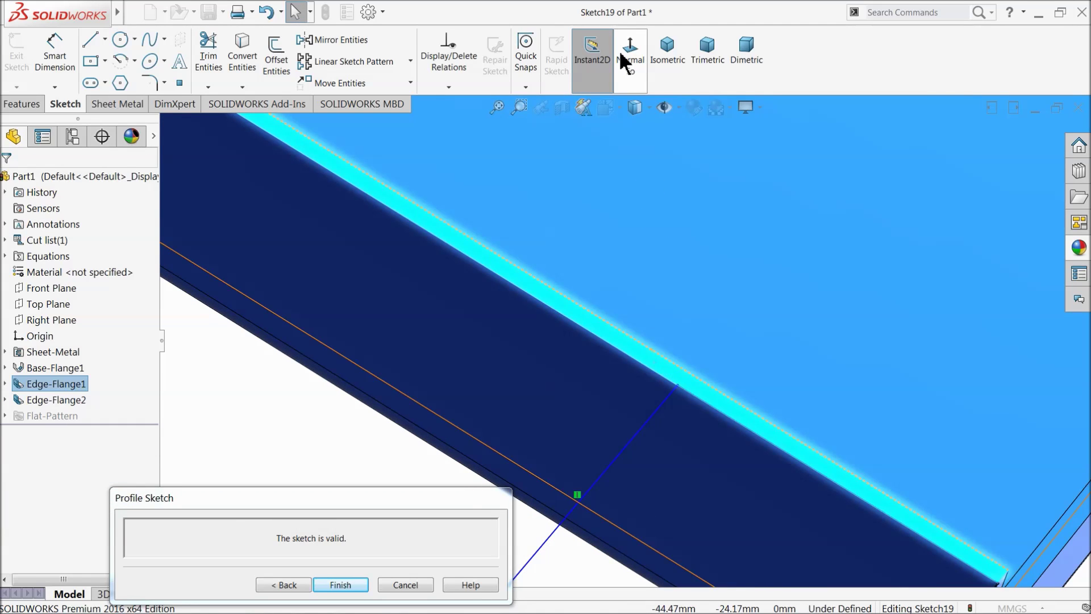
Sketch a line chain from the midpoint of the tab's left side, about 23 mm outward, down, and back to the tab's lower left corner
{"action": "left_click", "coordinate": [630, 54]}
{"action": "scroll", "coordinate": [779, 519], "scroll_direction": "down", "scroll_amount": 6}
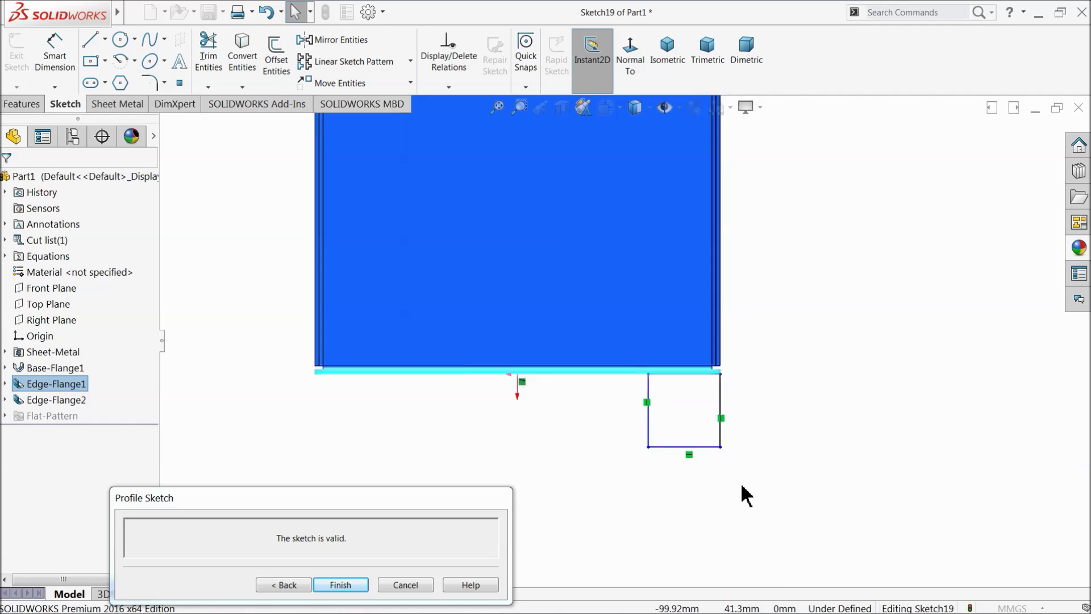
{"action": "scroll", "coordinate": [642, 358], "scroll_direction": "up", "scroll_amount": 2}
{"action": "scroll", "coordinate": [616, 395], "scroll_direction": "down", "scroll_amount": 2}
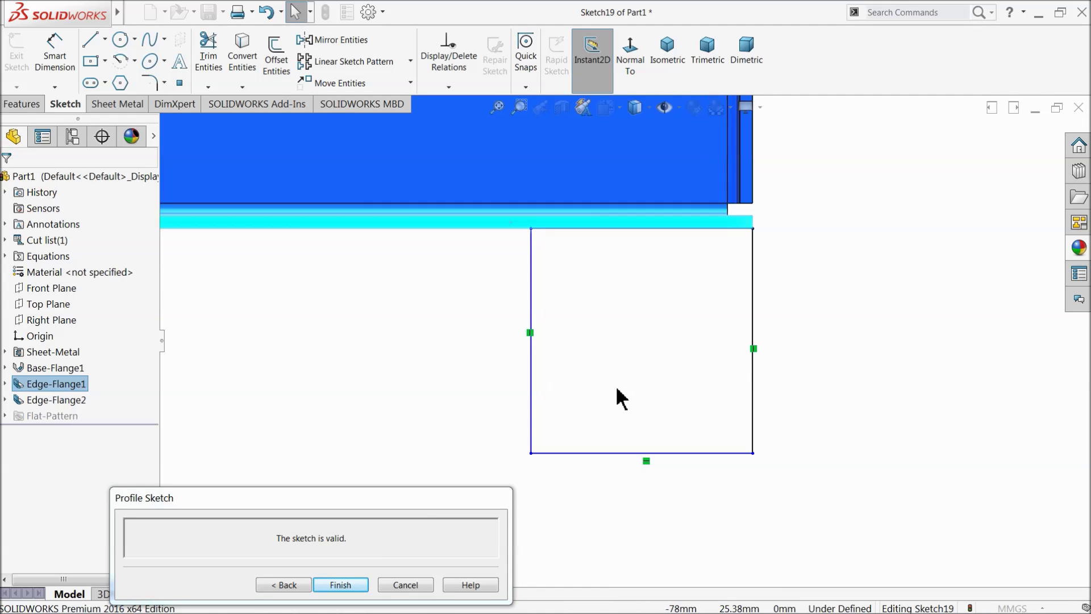
{"action": "left_click", "coordinate": [91, 42]}
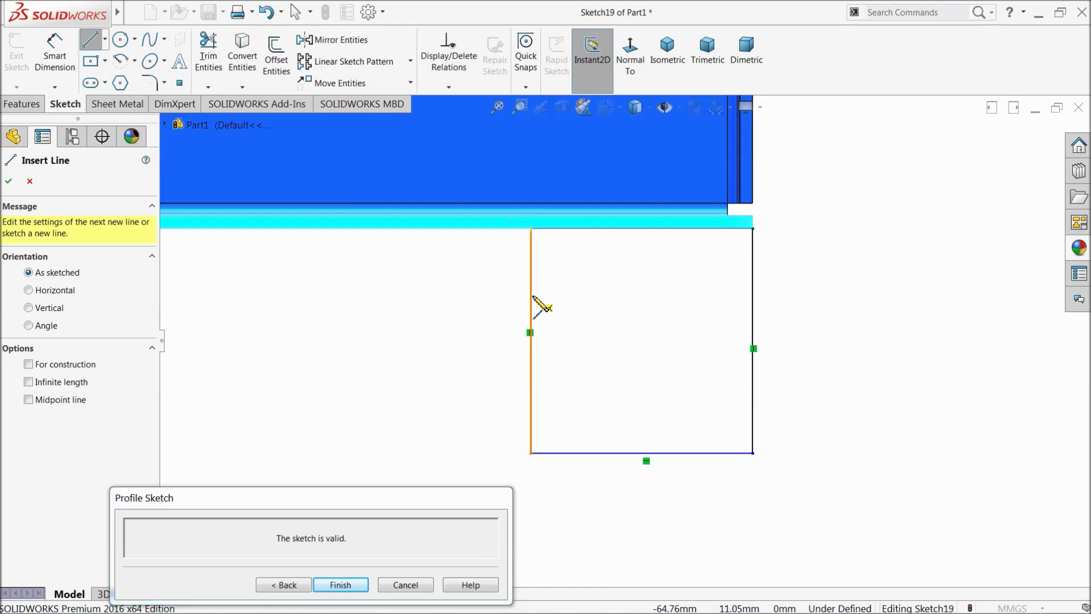
{"action": "left_click", "coordinate": [531, 340]}
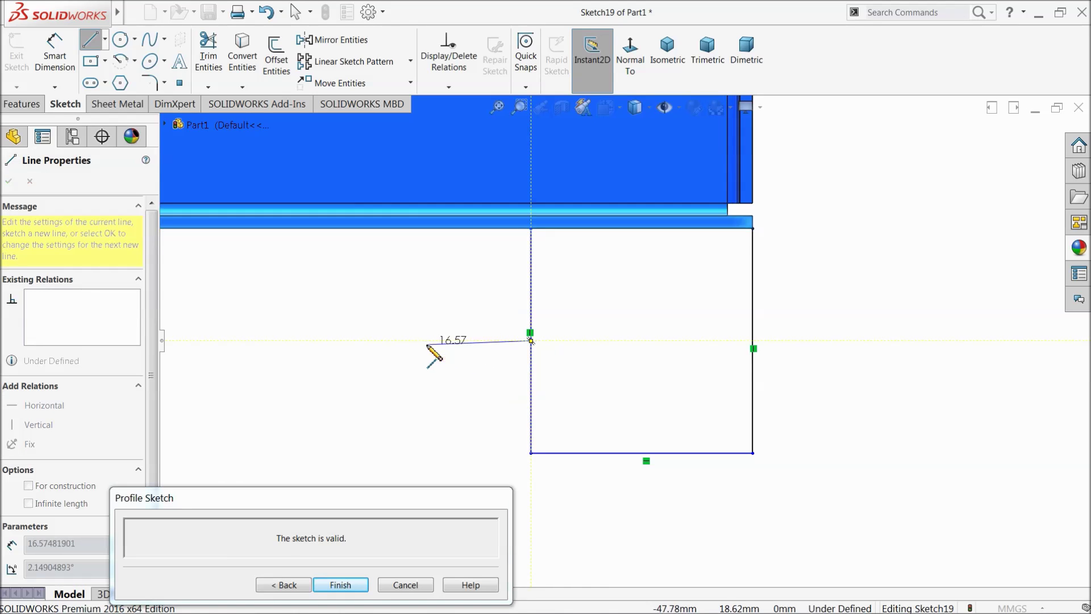
{"action": "left_click", "coordinate": [389, 340]}
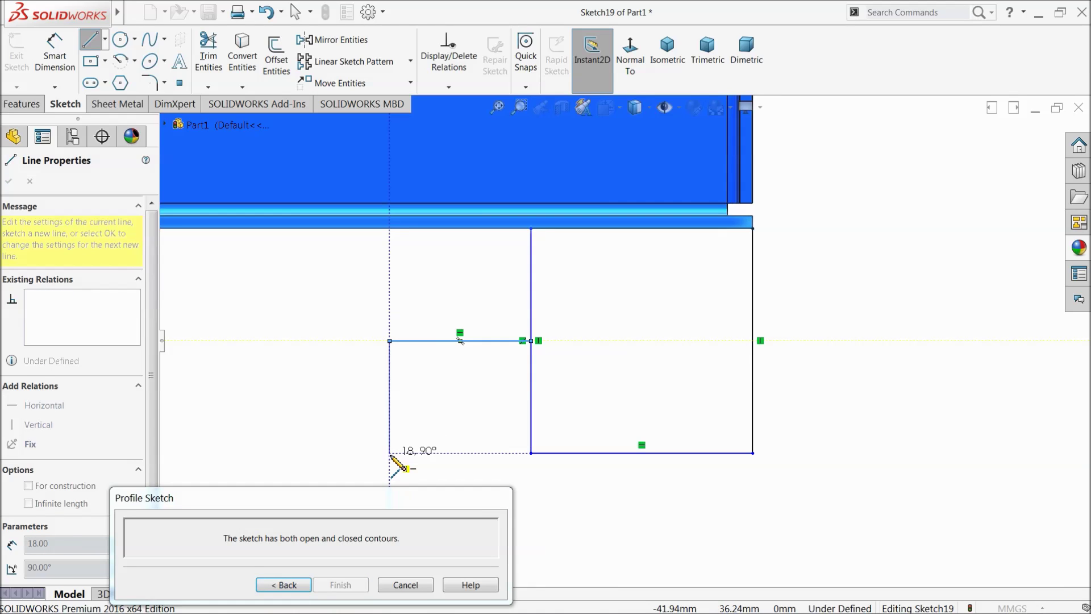
{"action": "key", "text": "z"}
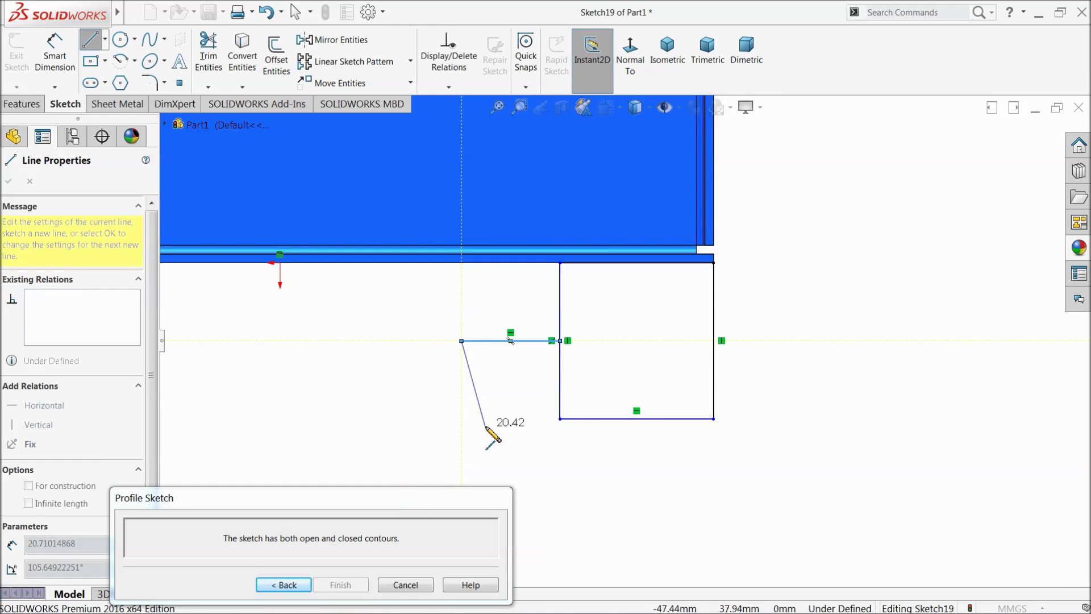
{"action": "left_click", "coordinate": [462, 455]}
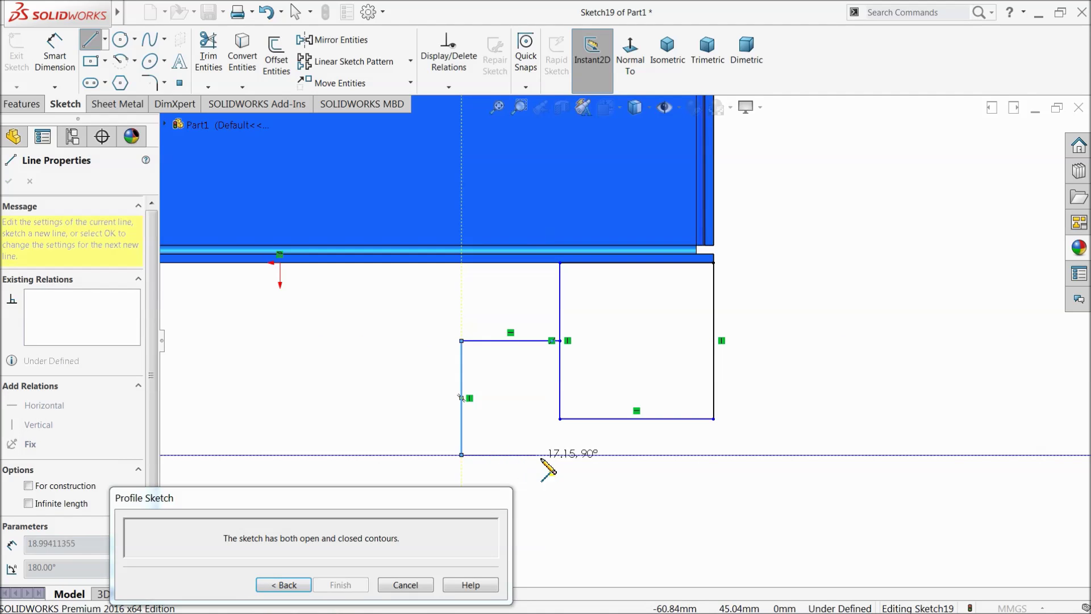
{"action": "left_click", "coordinate": [561, 455]}
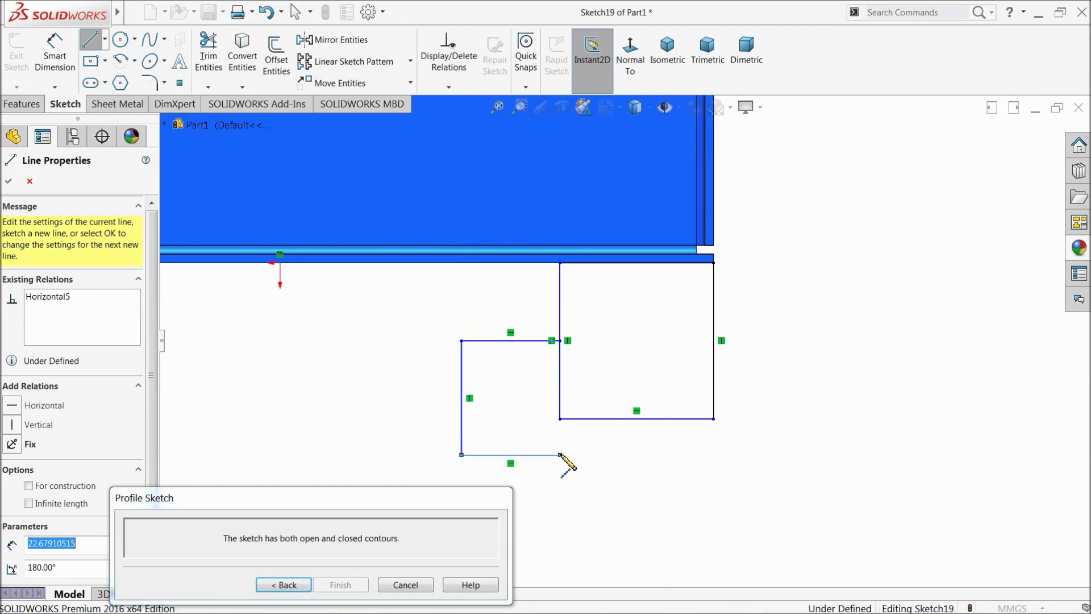
{"action": "left_click", "coordinate": [560, 419]}
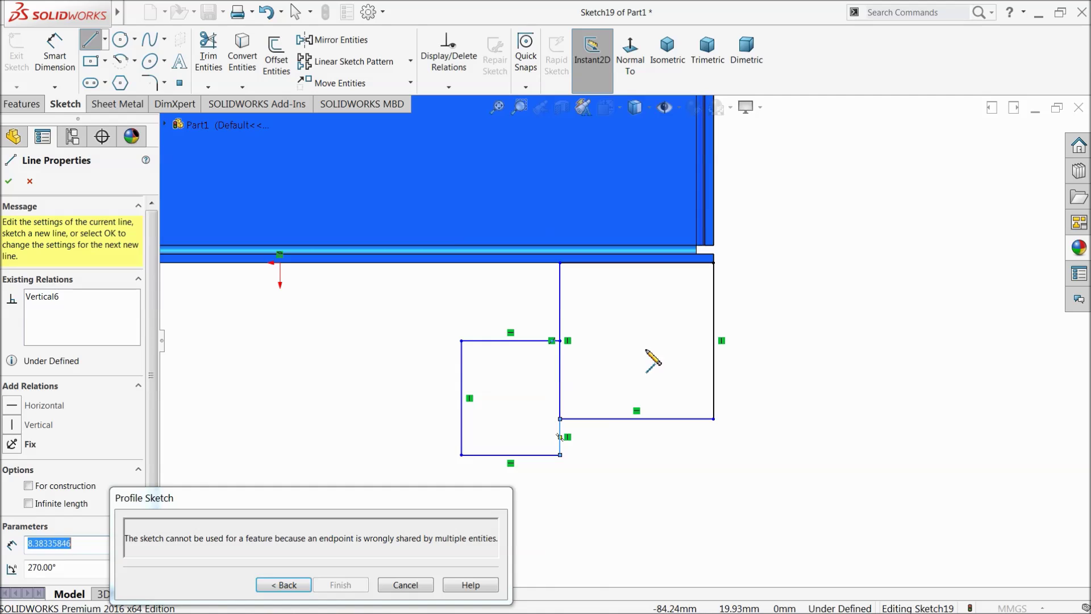
{"action": "right_click", "coordinate": [648, 353]}
{"action": "left_click", "coordinate": [686, 362]}
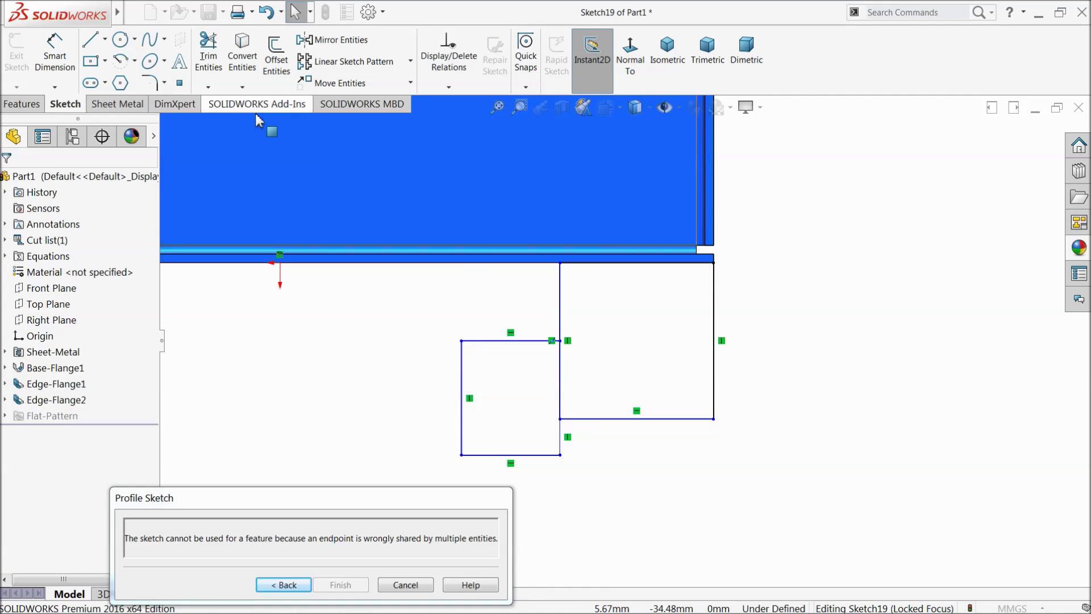
Trim away the segment of the tab's left side that lies inside the side extension, leaving one closed outline
{"action": "left_click", "coordinate": [212, 71]}
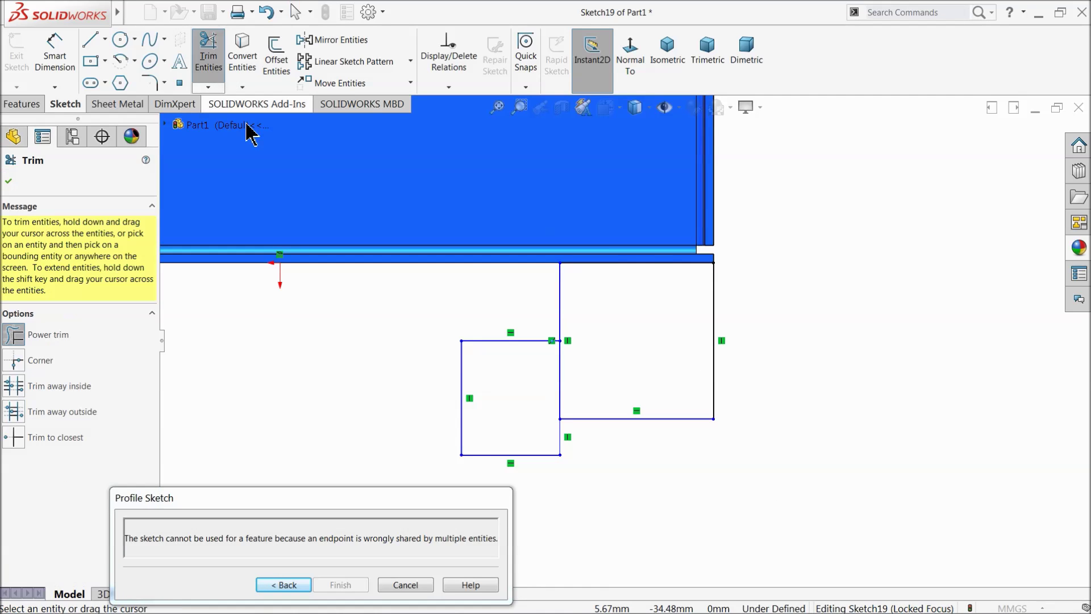
{"action": "left_click_drag", "start_coordinate": [567, 377], "coordinate": [550, 375]}
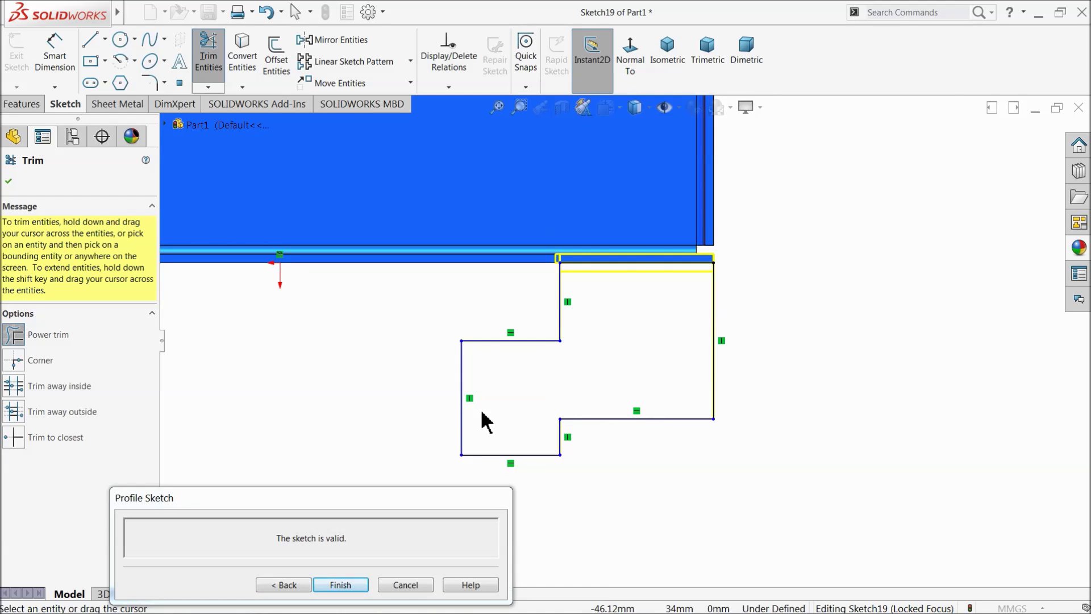
{"action": "left_click", "coordinate": [8, 181]}
Dimension the side extension's outer vertical edge and its lower edge at 25 mm each
{"action": "left_click", "coordinate": [54, 57]}
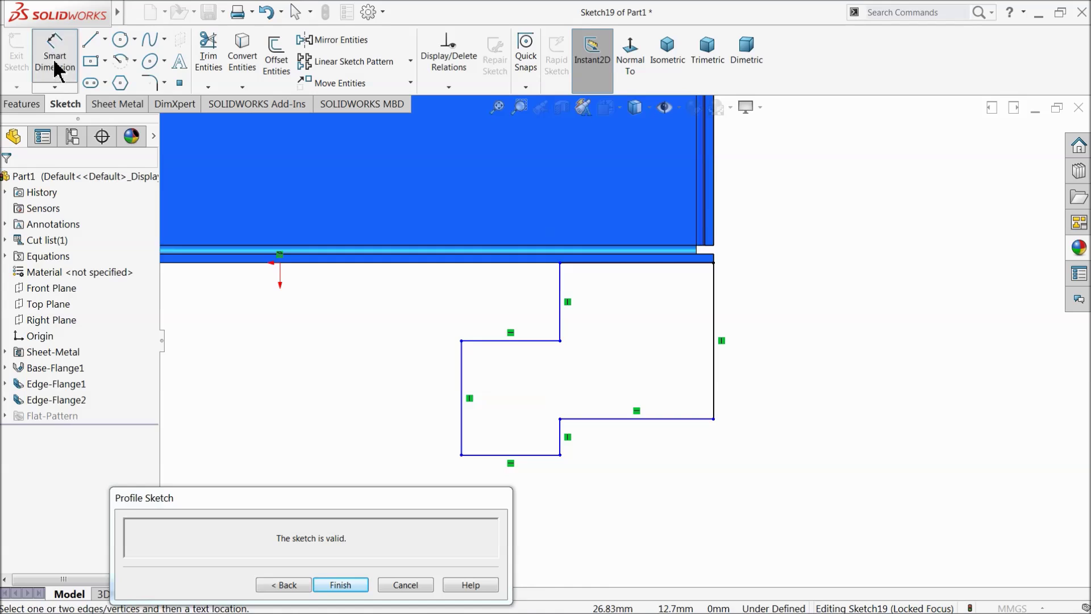
{"action": "scroll", "coordinate": [625, 343], "scroll_direction": "up", "scroll_amount": 3}
{"action": "scroll", "coordinate": [596, 395], "scroll_direction": "down", "scroll_amount": 2}
{"action": "scroll", "coordinate": [597, 397], "scroll_direction": "up", "scroll_amount": 1}
{"action": "left_click", "coordinate": [486, 353]}
{"action": "left_click", "coordinate": [448, 354]}
{"action": "type", "text": "25"}
{"action": "key", "text": "Return"}
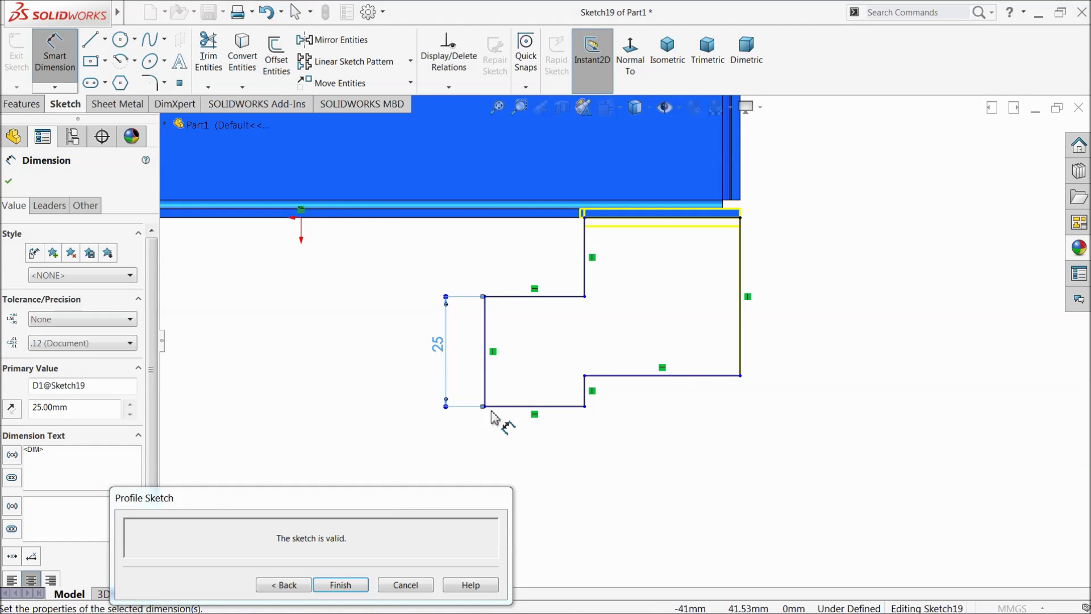
{"action": "left_click", "coordinate": [542, 415]}
{"action": "left_click", "coordinate": [535, 441]}
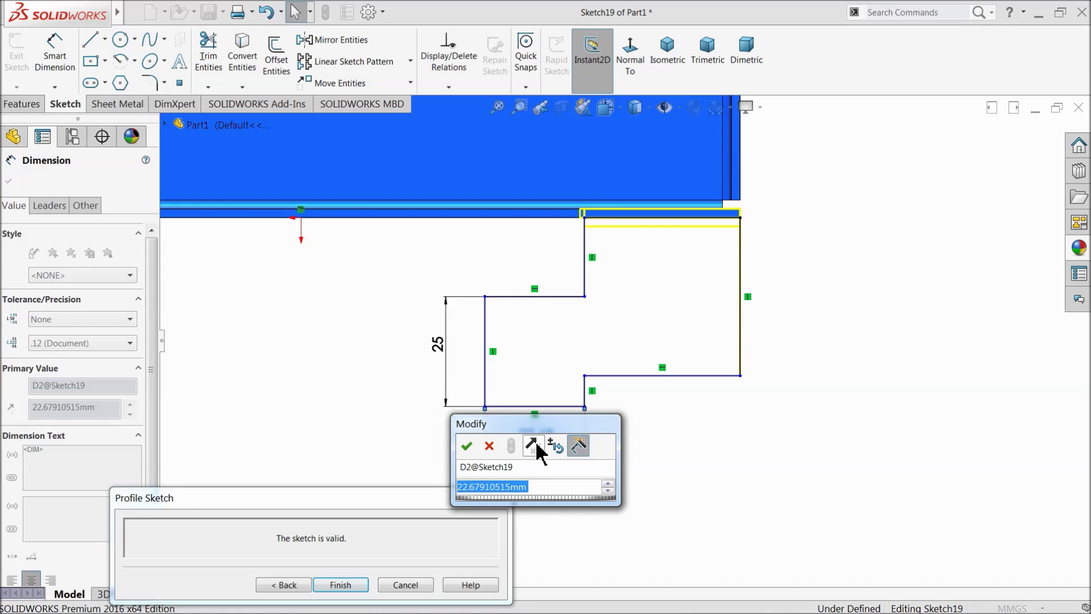
{"action": "type", "text": "25"}
{"action": "key", "text": "Return"}
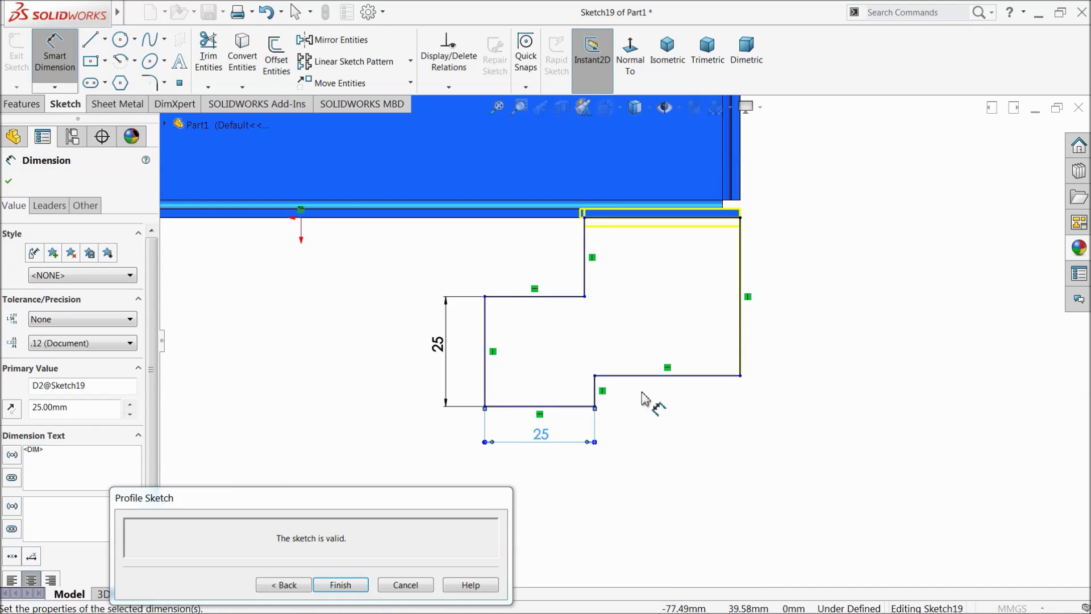
Dimension the short vertical step between the extension and the tab's lower edge at 7 mm, and return to the flange settings
{"action": "left_click", "coordinate": [596, 391]}
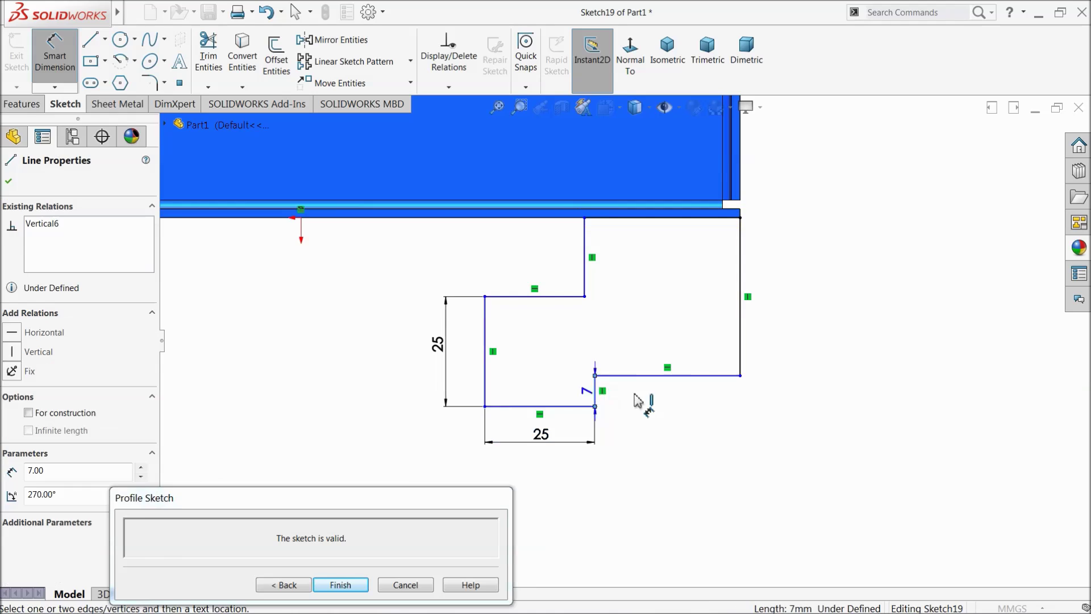
{"action": "left_click", "coordinate": [627, 395]}
{"action": "left_click", "coordinate": [572, 397]}
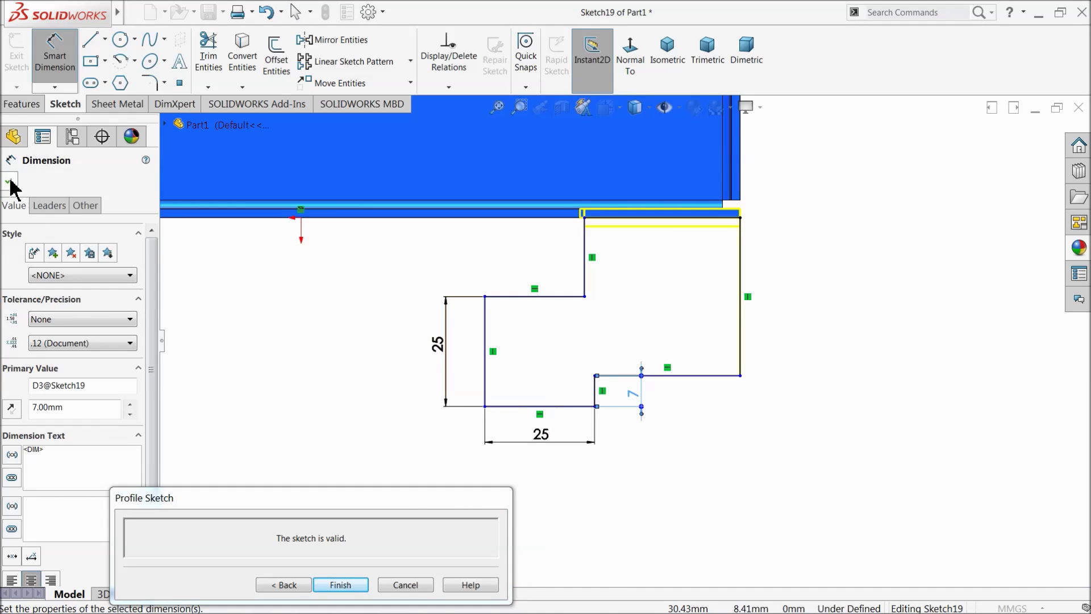
{"action": "left_click", "coordinate": [282, 588]}
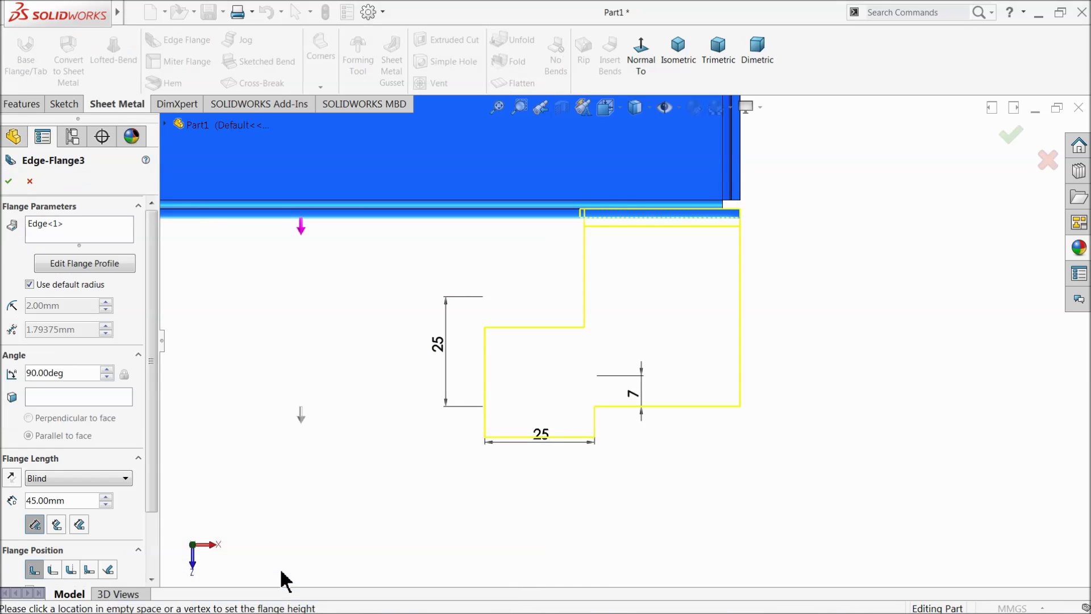
Set the custom-profile flange's length to 38 mm
{"action": "middle_click_drag", "start_coordinate": [346, 487], "coordinate": [321, 336]}
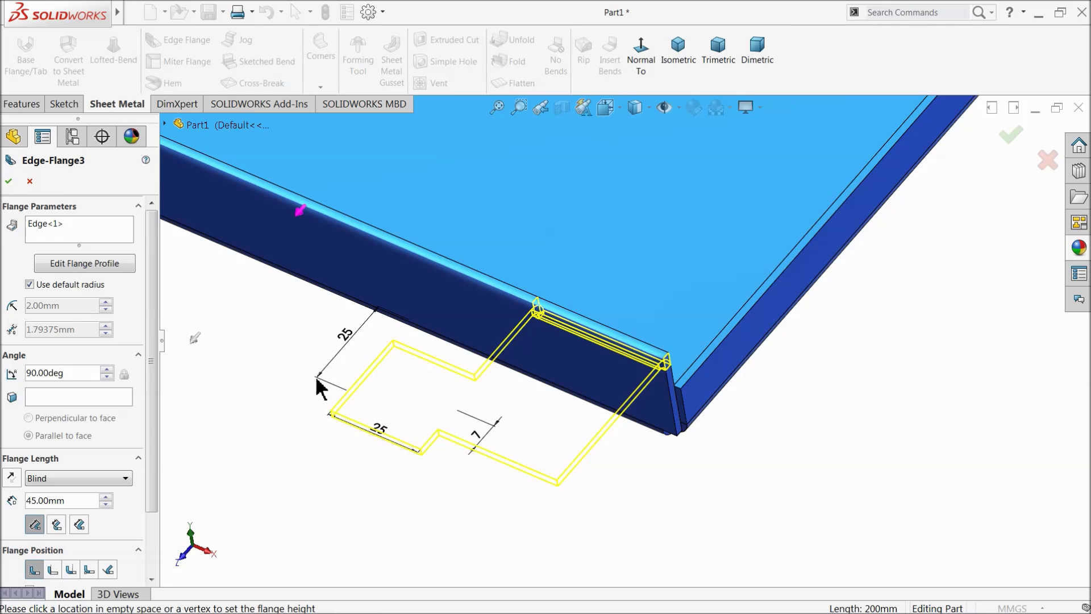
{"action": "scroll", "coordinate": [519, 378], "scroll_direction": "up", "scroll_amount": 3}
{"action": "scroll", "coordinate": [515, 387], "scroll_direction": "down", "scroll_amount": 3}
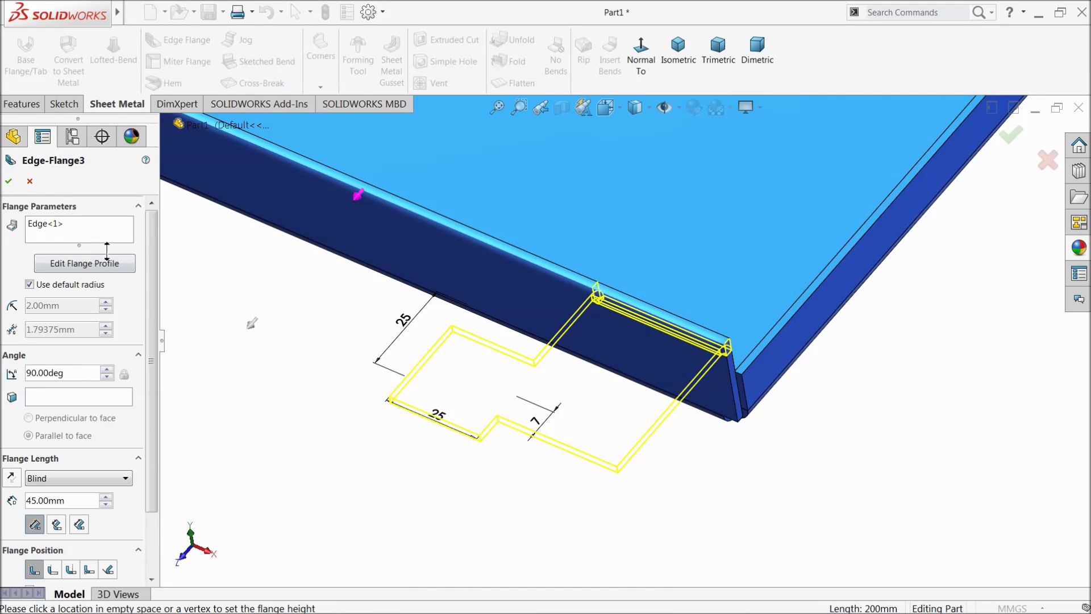
{"action": "left_click_drag", "start_coordinate": [155, 330], "coordinate": [155, 406]}
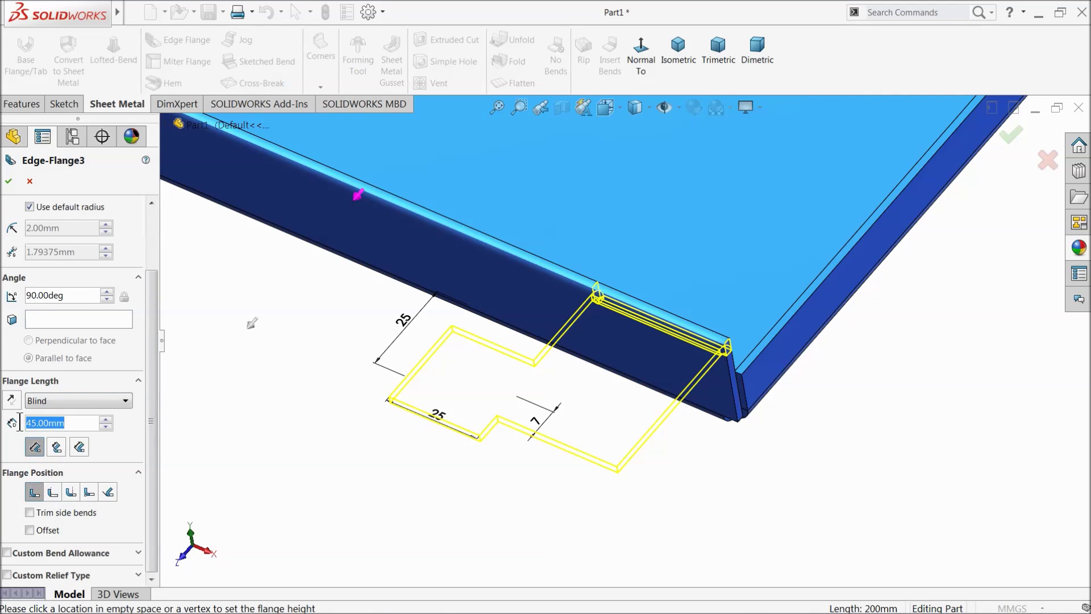
{"action": "type", "text": "3"}
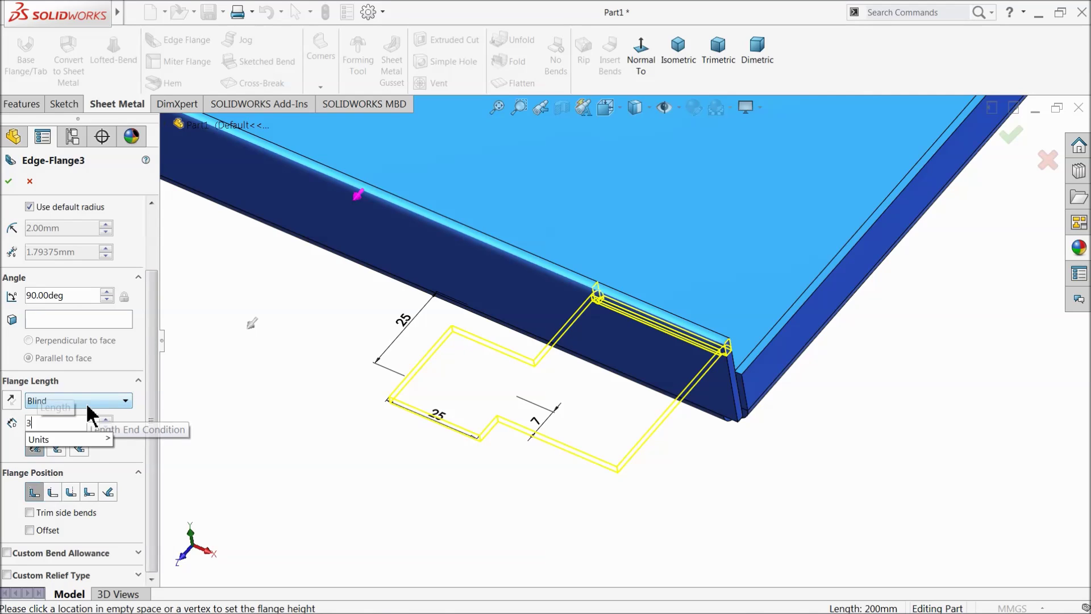
{"action": "type", "text": "8"}
{"action": "key", "text": "Return"}
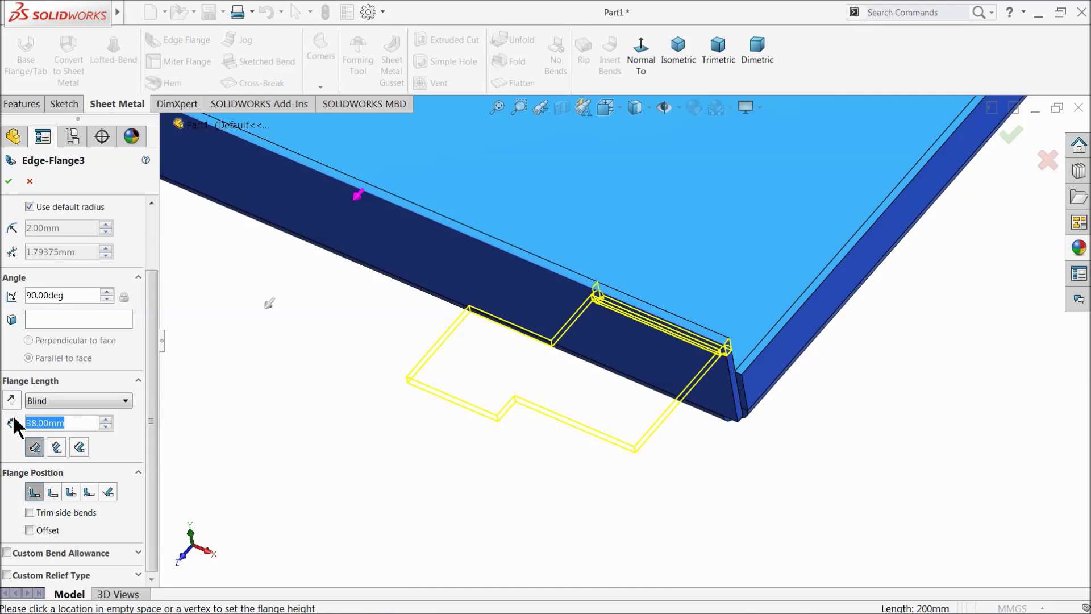
Set the flange length to 40 mm, enable Trim side bends and create the edge flange
{"action": "type", "text": "40"}
{"action": "key", "text": "Return"}
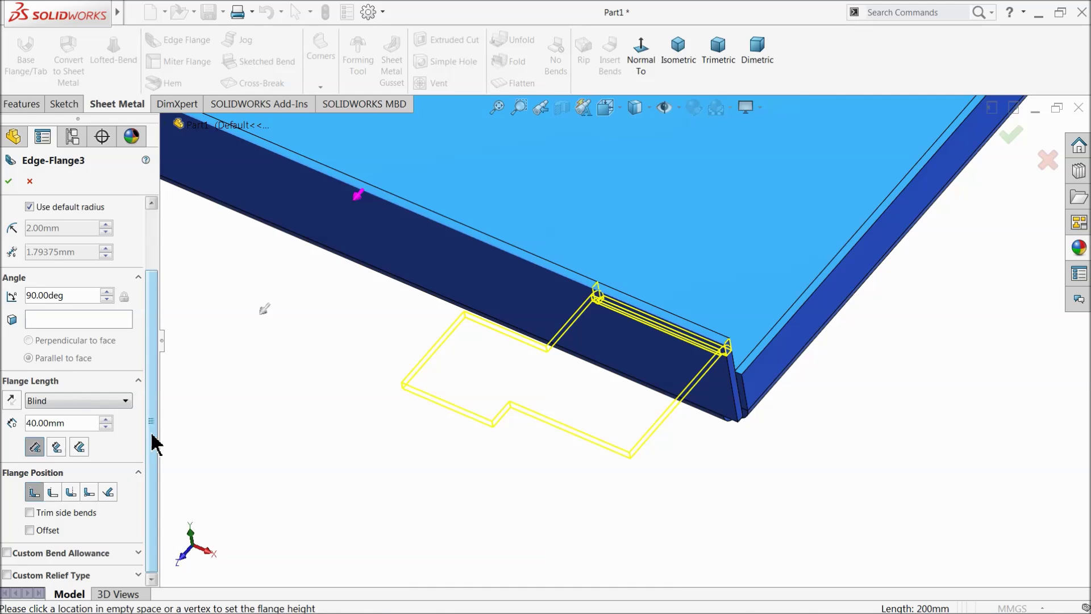
{"action": "middle_click_drag", "start_coordinate": [205, 438], "coordinate": [230, 411]}
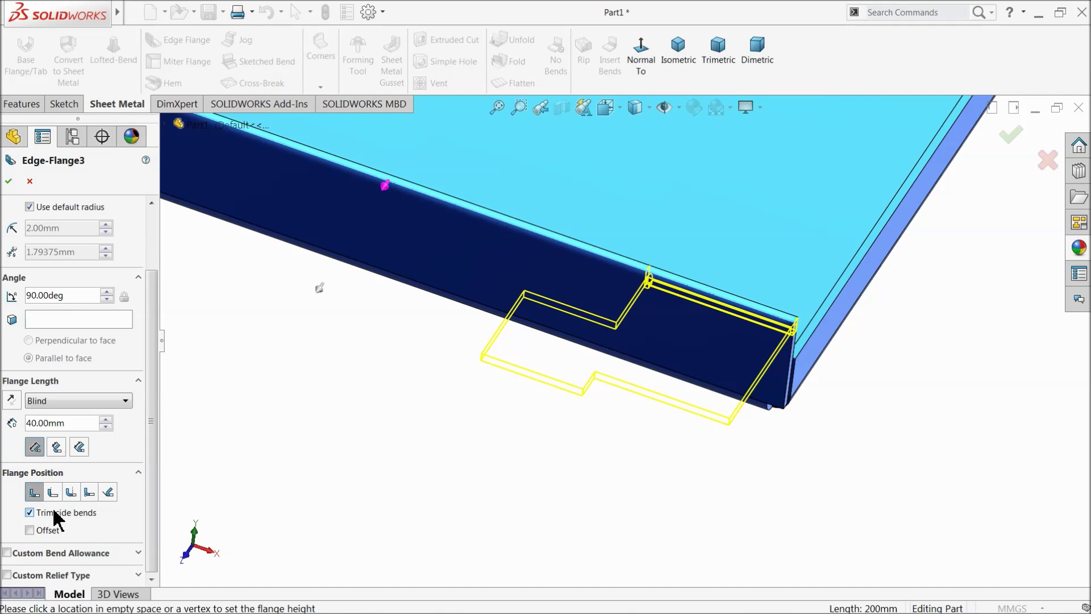
{"action": "scroll", "coordinate": [638, 317], "scroll_direction": "down", "scroll_amount": 4}
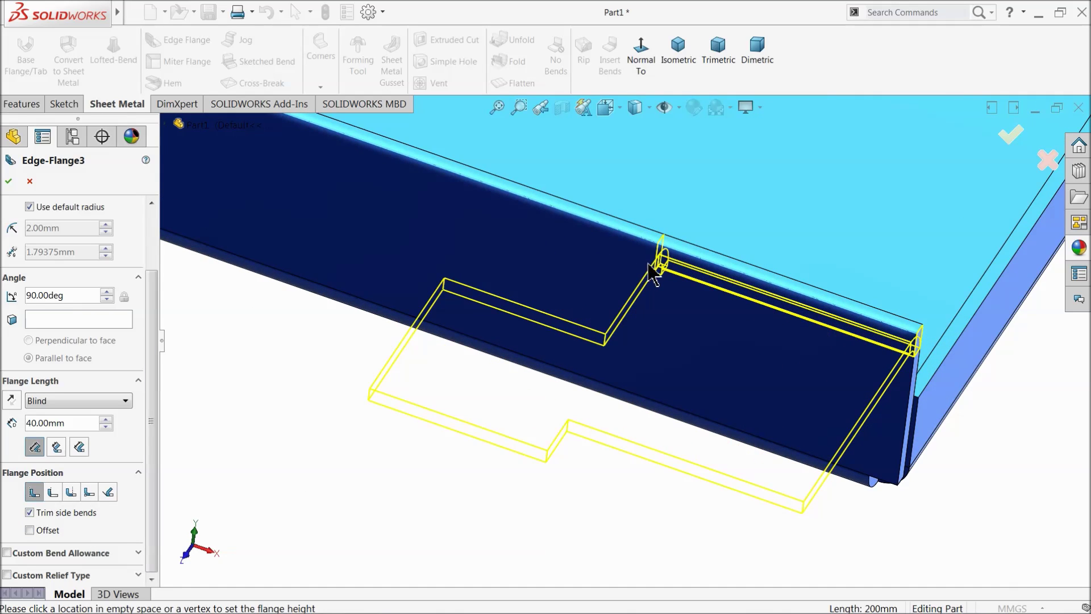
{"action": "middle_click_drag", "start_coordinate": [648, 280], "coordinate": [609, 310]}
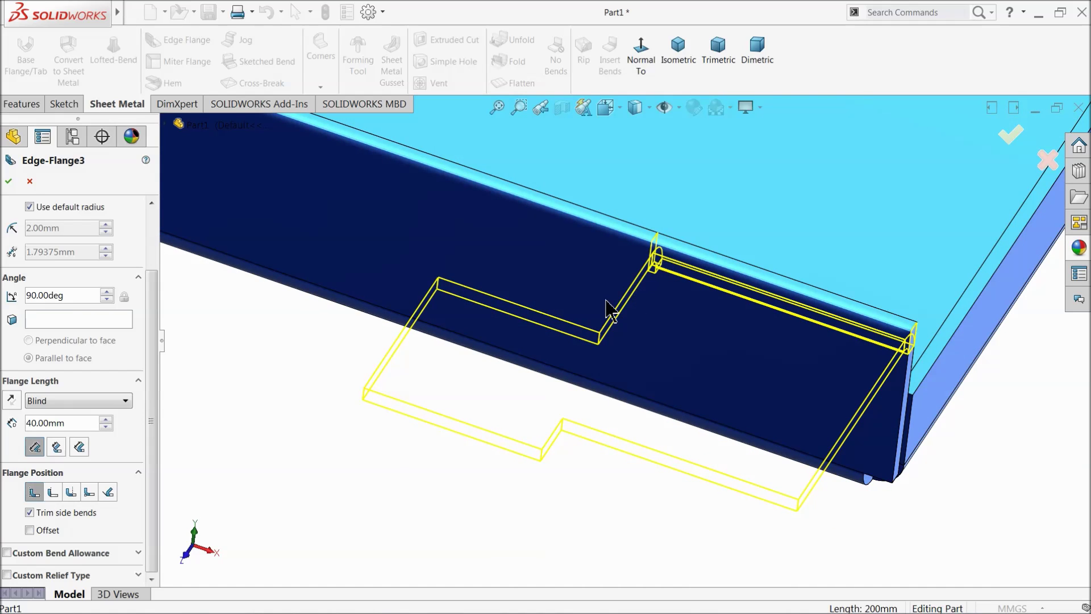
{"action": "left_click", "coordinate": [9, 183]}
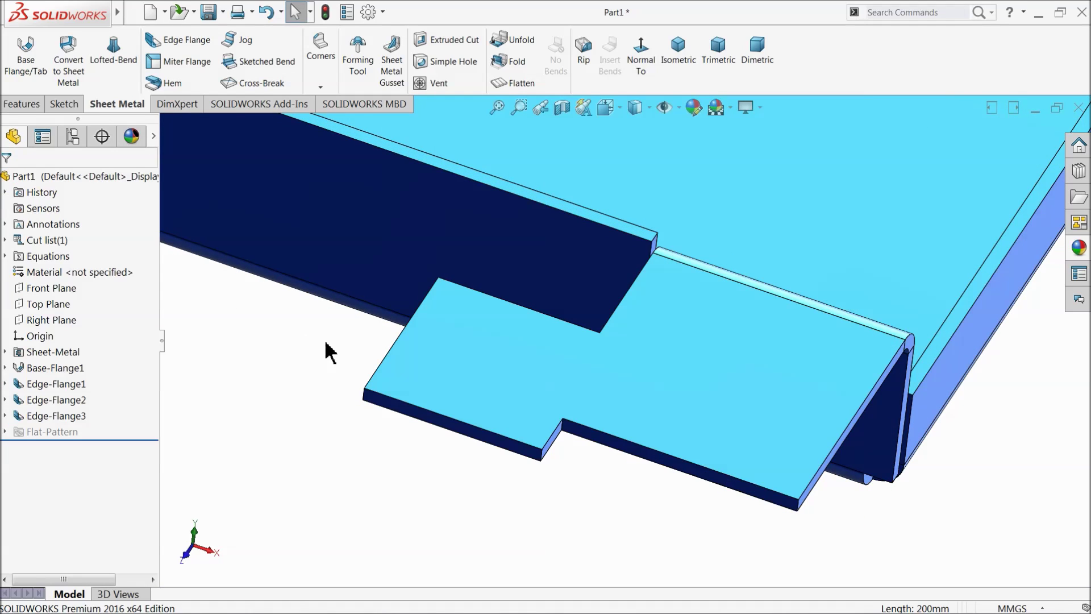
Start a Hole Wizard countersink hole using the ANSI Metric standard and the Socket Countersunk Head Cap Screw type
{"action": "middle_click_drag", "start_coordinate": [511, 341], "coordinate": [322, 219]}
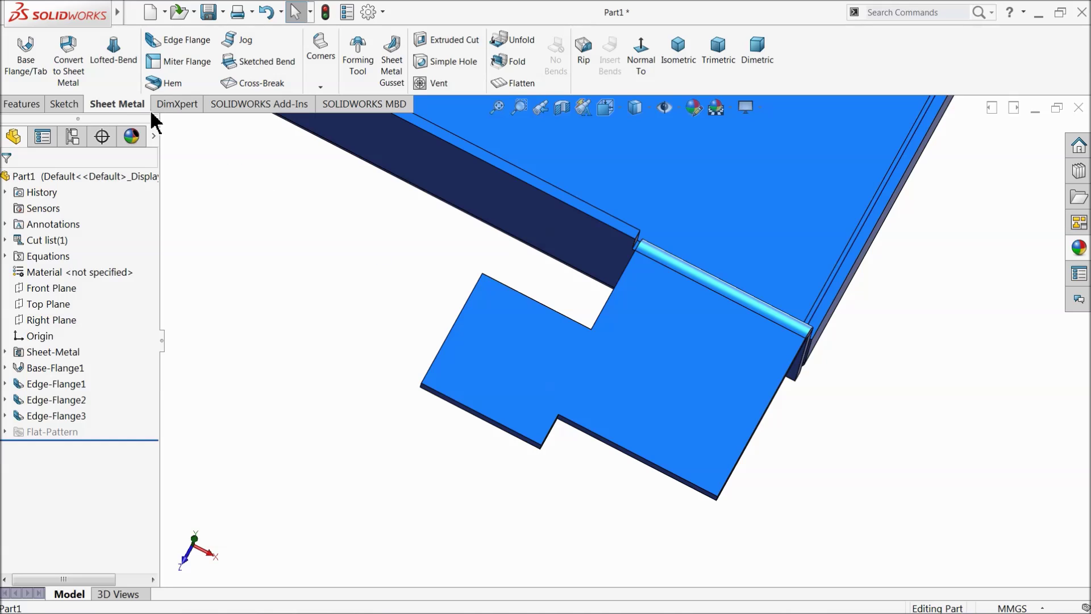
{"action": "left_click", "coordinate": [23, 105]}
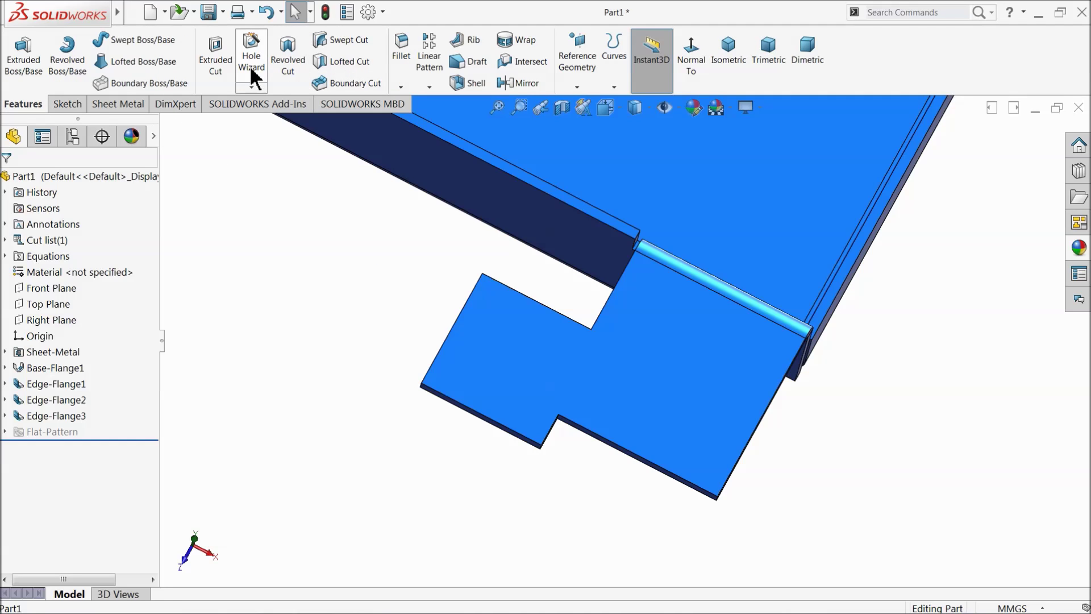
{"action": "left_click", "coordinate": [251, 71]}
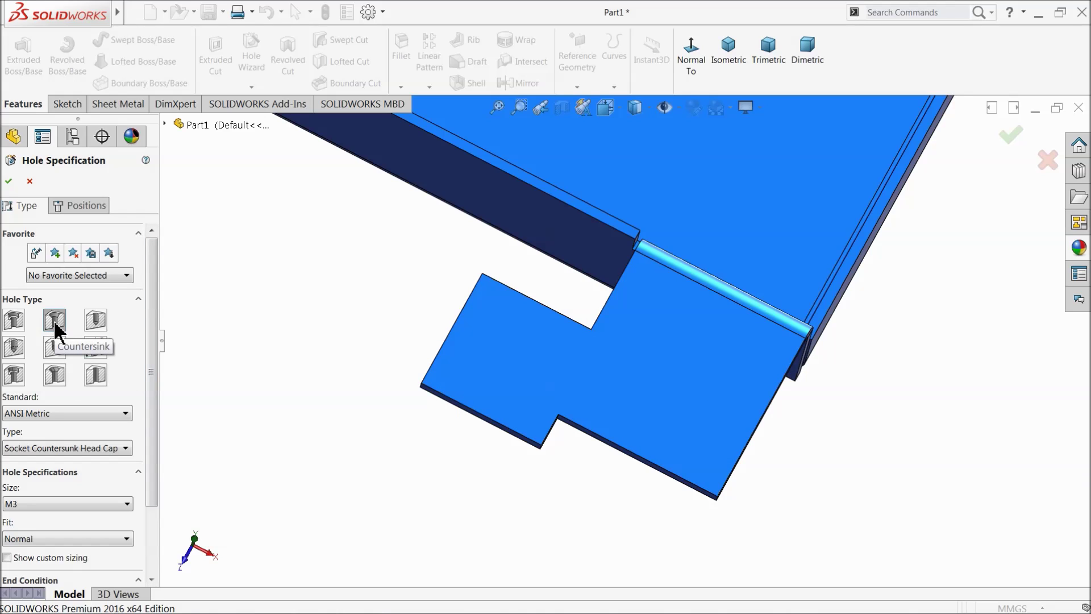
{"action": "left_click", "coordinate": [58, 411]}
{"action": "left_click", "coordinate": [55, 415]}
{"action": "left_click", "coordinate": [47, 449]}
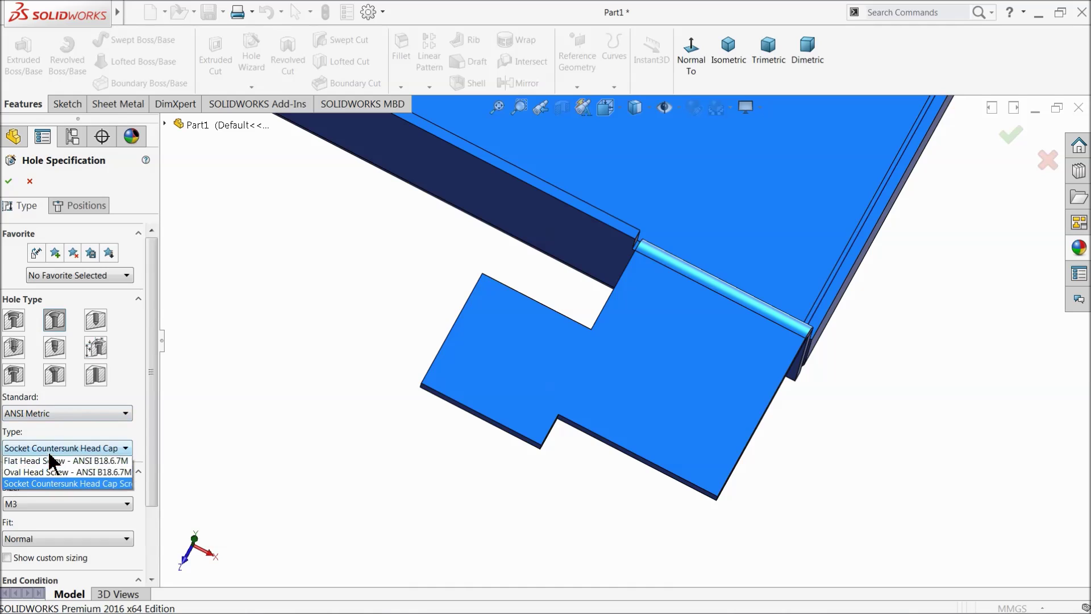
{"action": "left_click", "coordinate": [80, 486]}
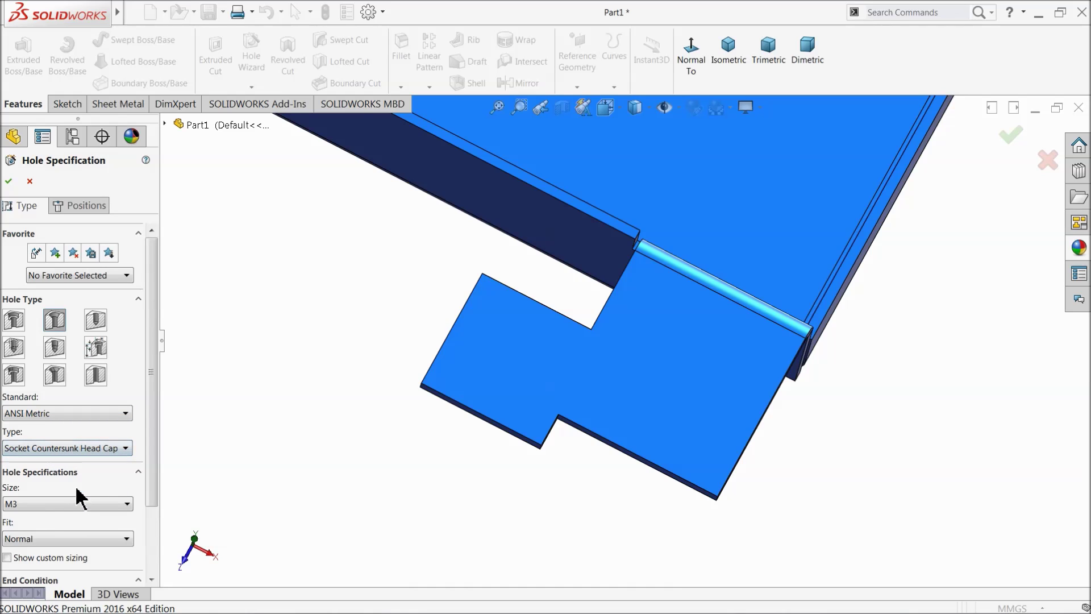
Set the countersink hole's size to M4 and its end condition to Through All
{"action": "scroll", "coordinate": [158, 470], "scroll_direction": "down", "scroll_amount": 3}
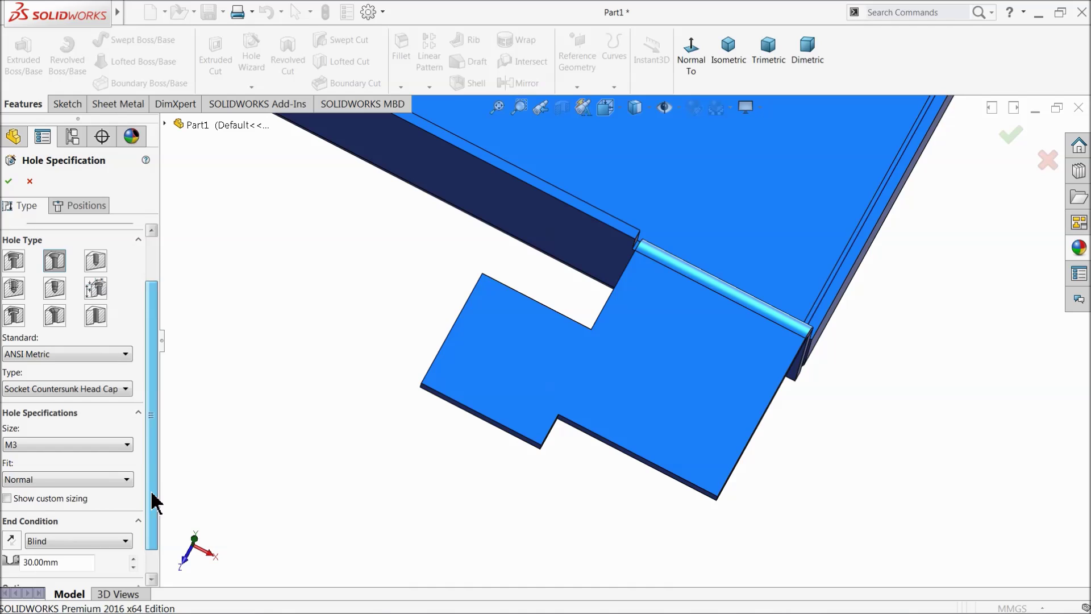
{"action": "left_click", "coordinate": [59, 433]}
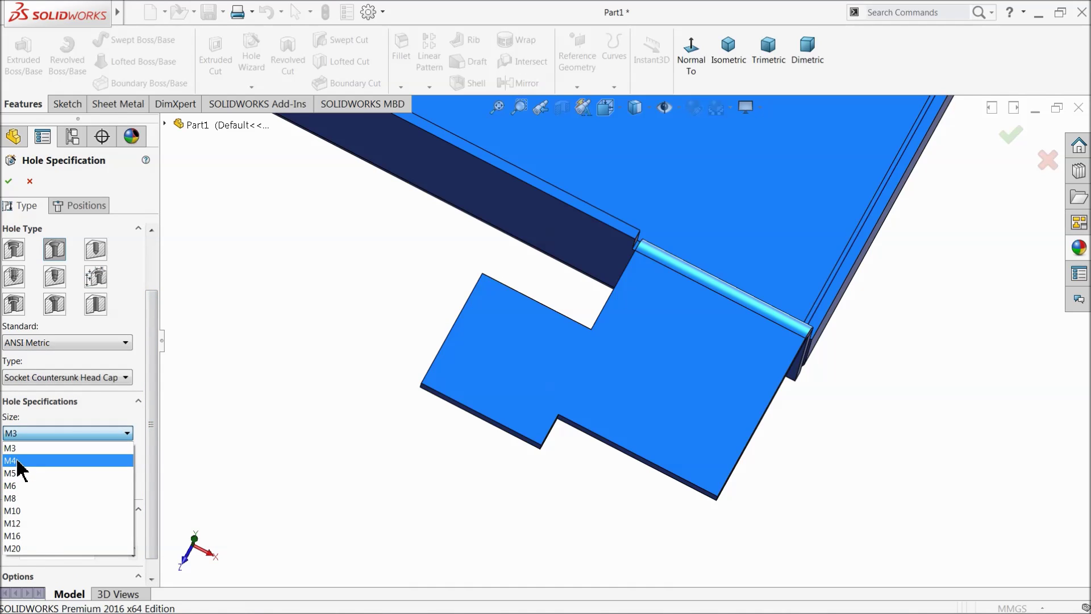
{"action": "left_click", "coordinate": [20, 460]}
{"action": "scroll", "coordinate": [144, 535], "scroll_direction": "down", "scroll_amount": 1}
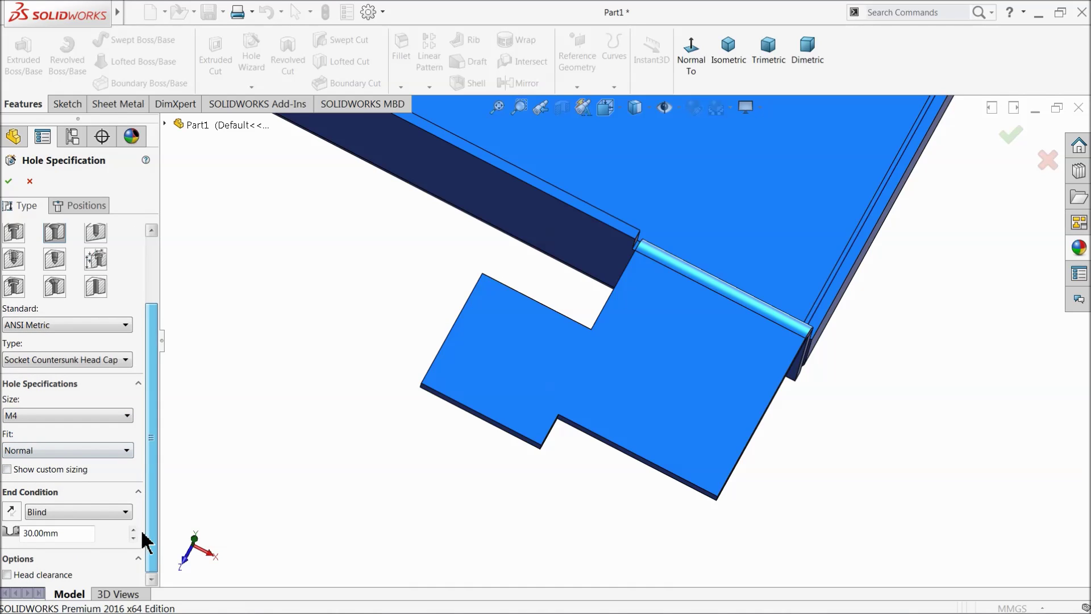
{"action": "left_click", "coordinate": [71, 512]}
{"action": "left_click", "coordinate": [49, 537]}
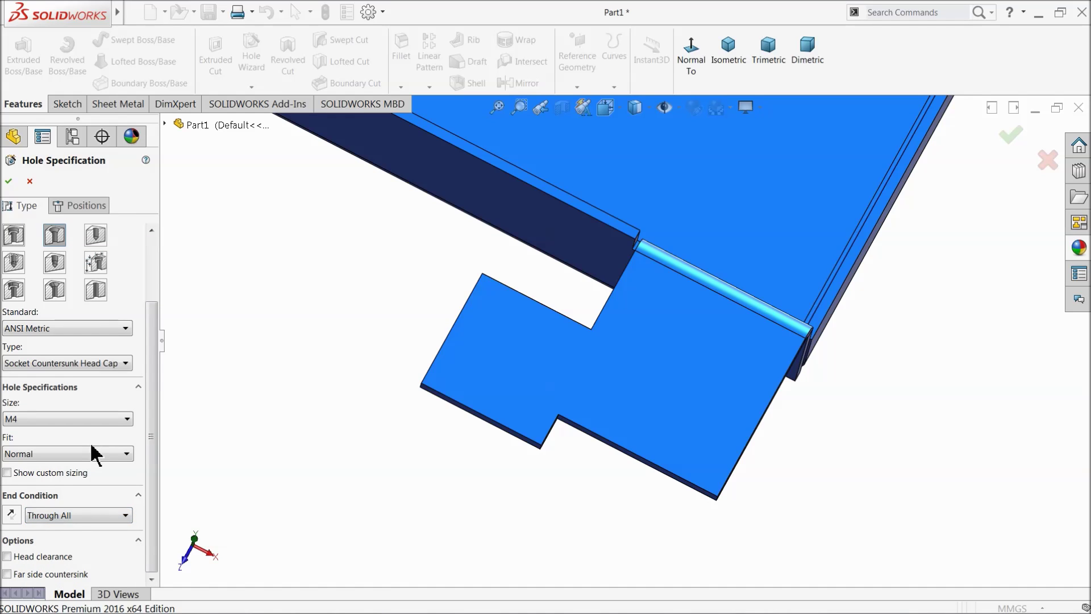
Place one countersink hole on the top face of the new tab, within its wider part
{"action": "left_click", "coordinate": [88, 207]}
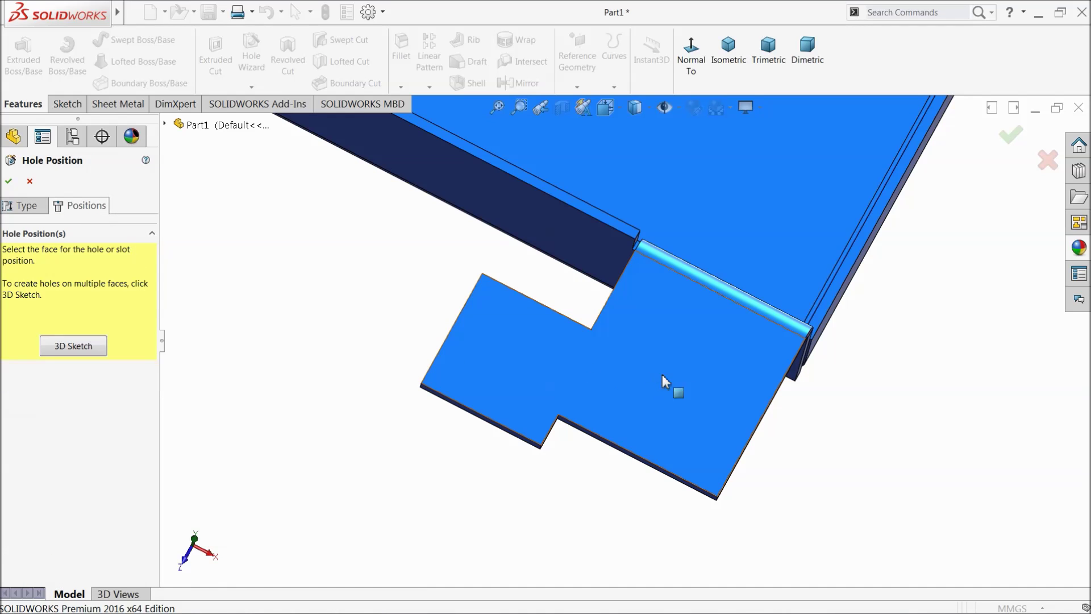
{"action": "left_click", "coordinate": [67, 104]}
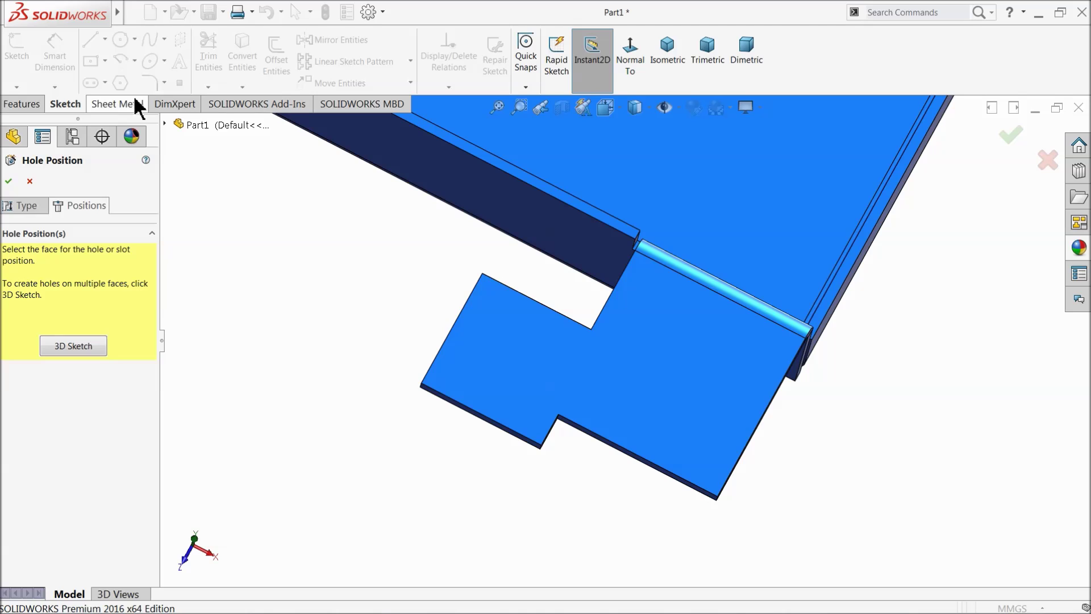
{"action": "left_click", "coordinate": [696, 397]}
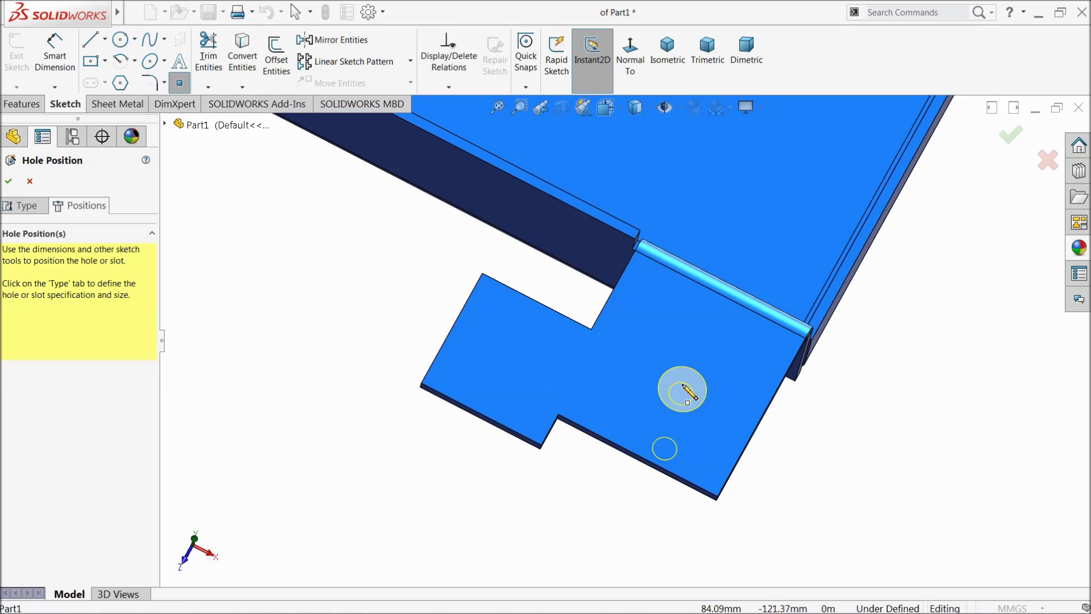
{"action": "left_click", "coordinate": [674, 394]}
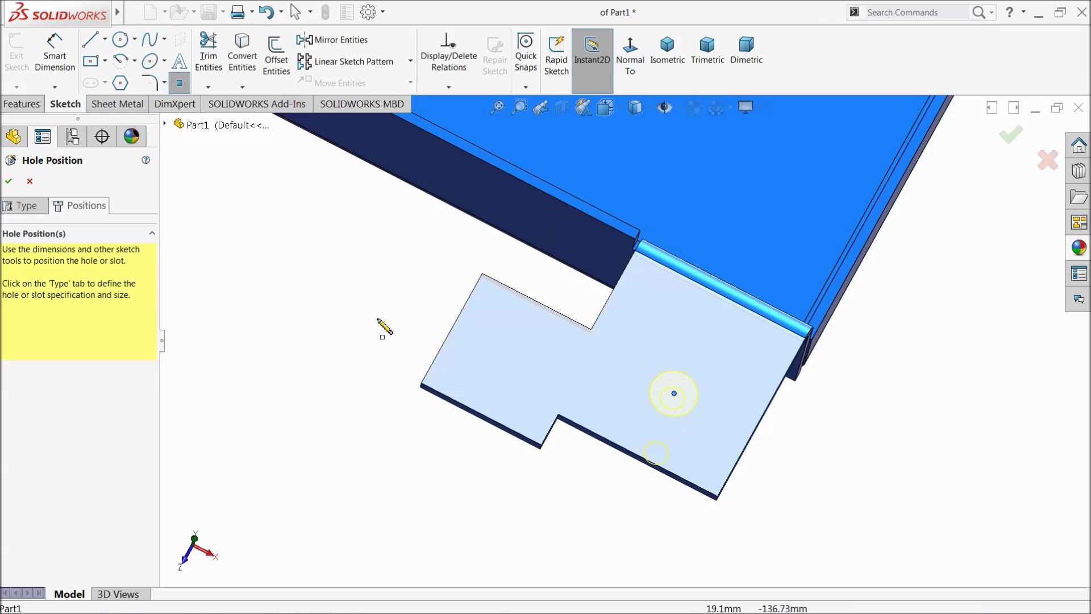
Dimension the hole centre 17 mm from the tab's outer side edge
{"action": "left_click", "coordinate": [54, 57]}
{"action": "left_click", "coordinate": [674, 394]}
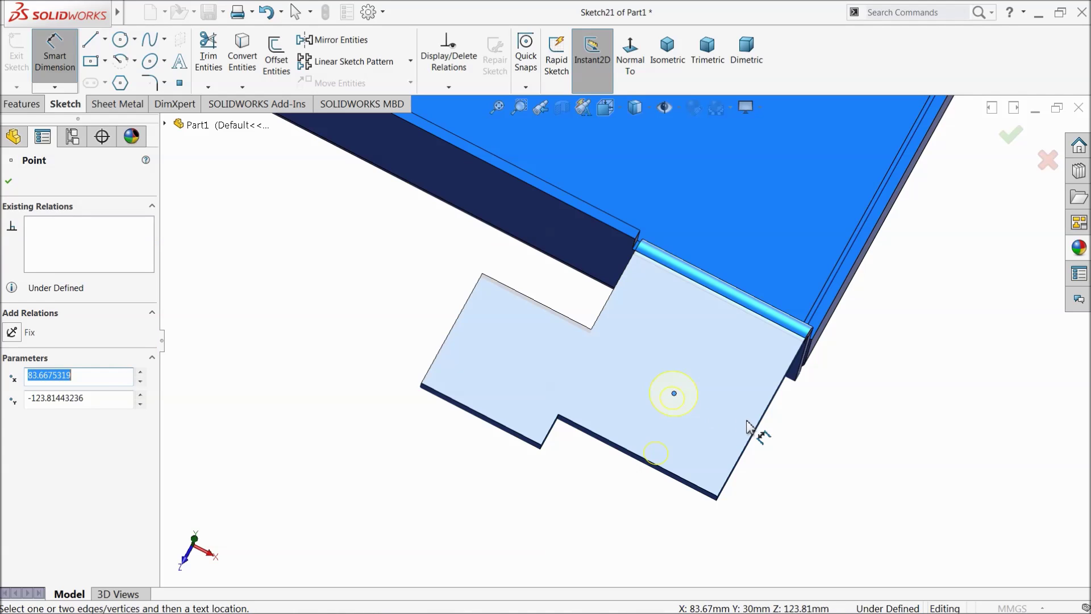
{"action": "left_click", "coordinate": [758, 436]}
{"action": "left_click", "coordinate": [728, 372]}
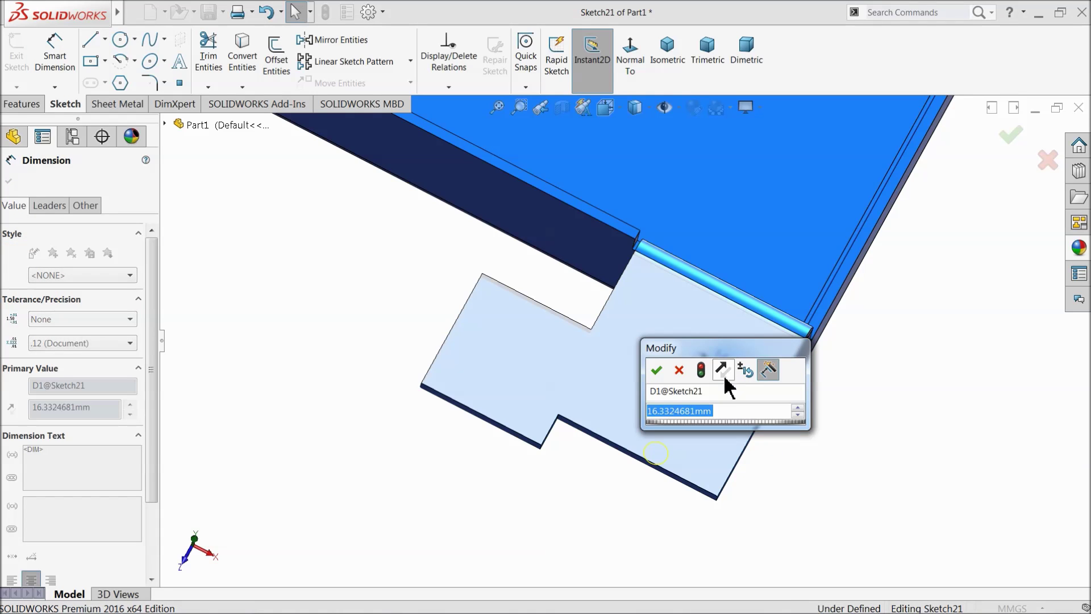
{"action": "type", "text": "17"}
{"action": "key", "text": "Return"}
{"action": "scroll", "coordinate": [662, 390], "scroll_direction": "down", "scroll_amount": 5}
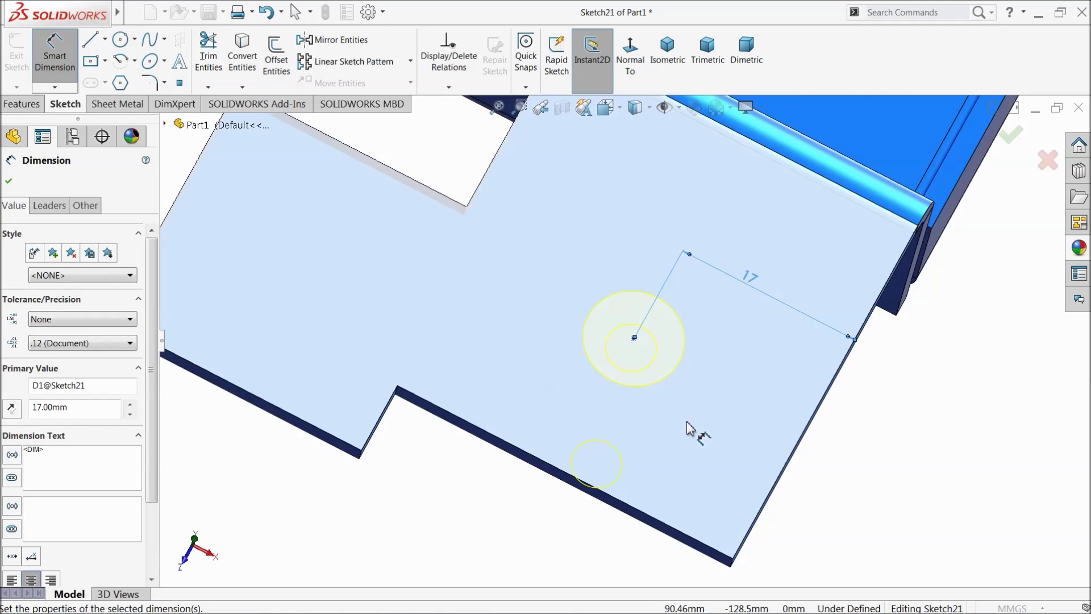
Dimension the hole centre 15 mm from the tab's front edge, parallel to the tray side
{"action": "key", "text": "Escape"}
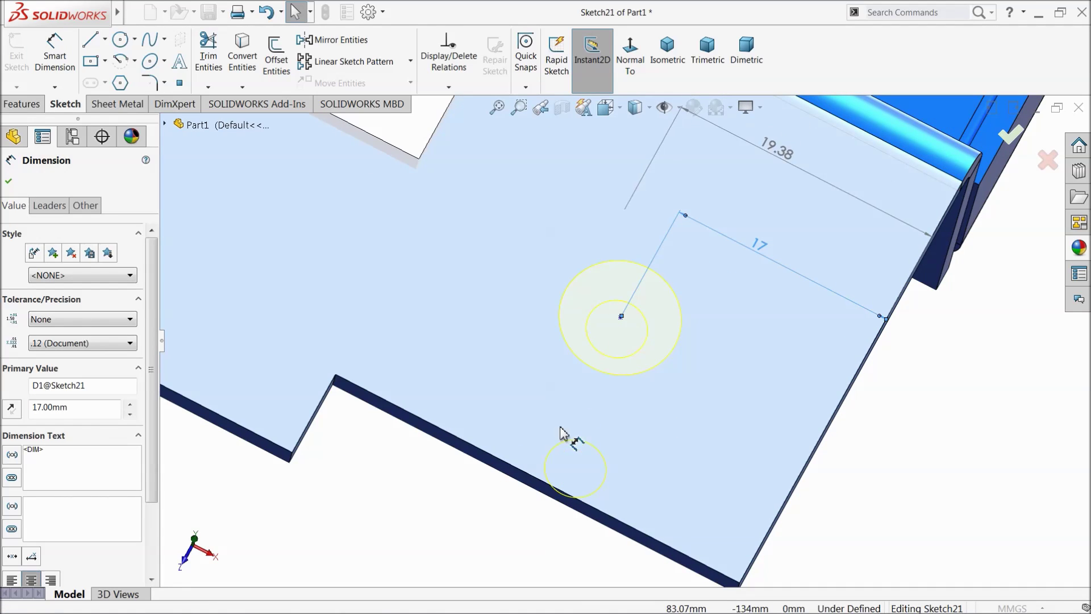
{"action": "left_click", "coordinate": [622, 317]}
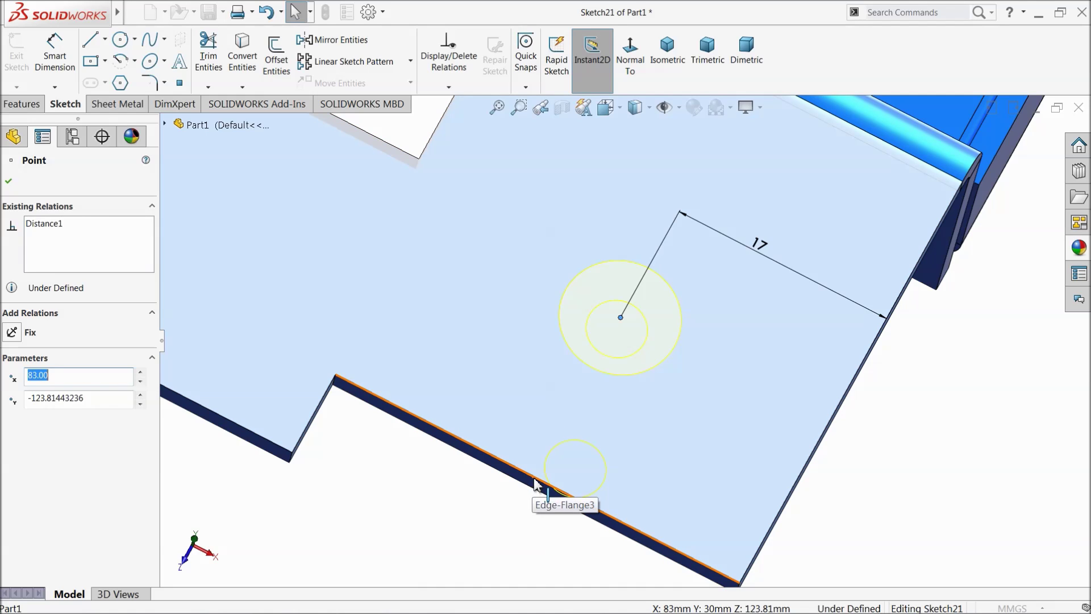
{"action": "key", "text": "Escape"}
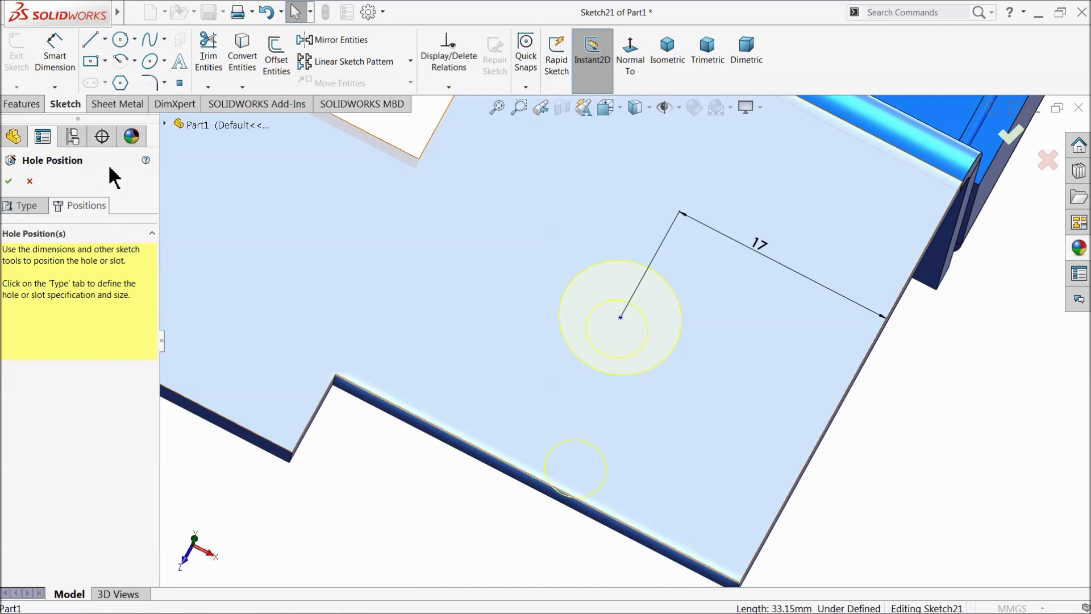
{"action": "left_click", "coordinate": [54, 56]}
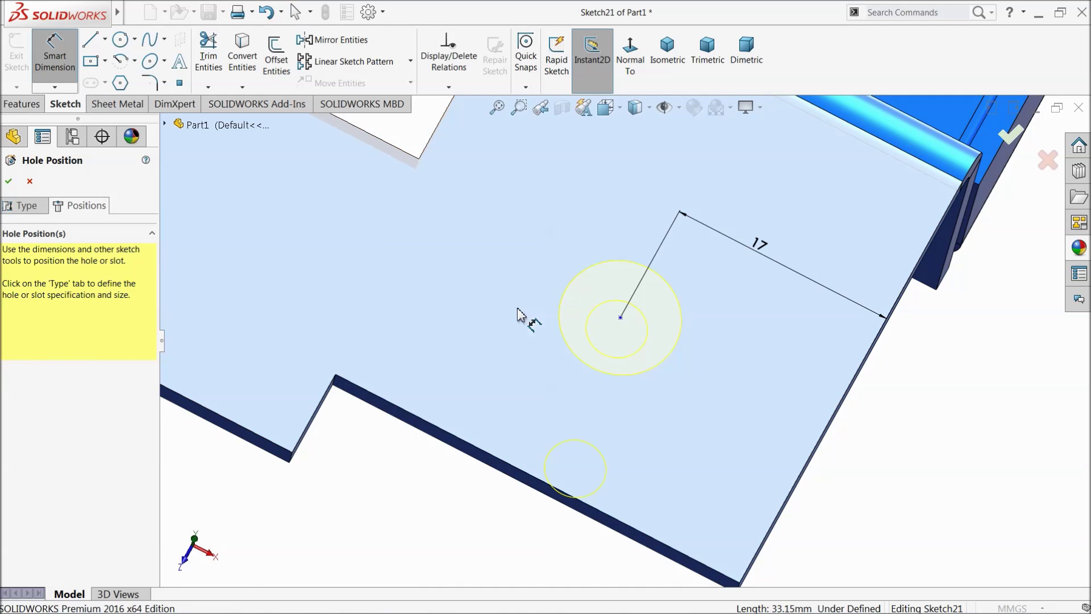
{"action": "left_click", "coordinate": [621, 318]}
{"action": "left_click", "coordinate": [537, 480]}
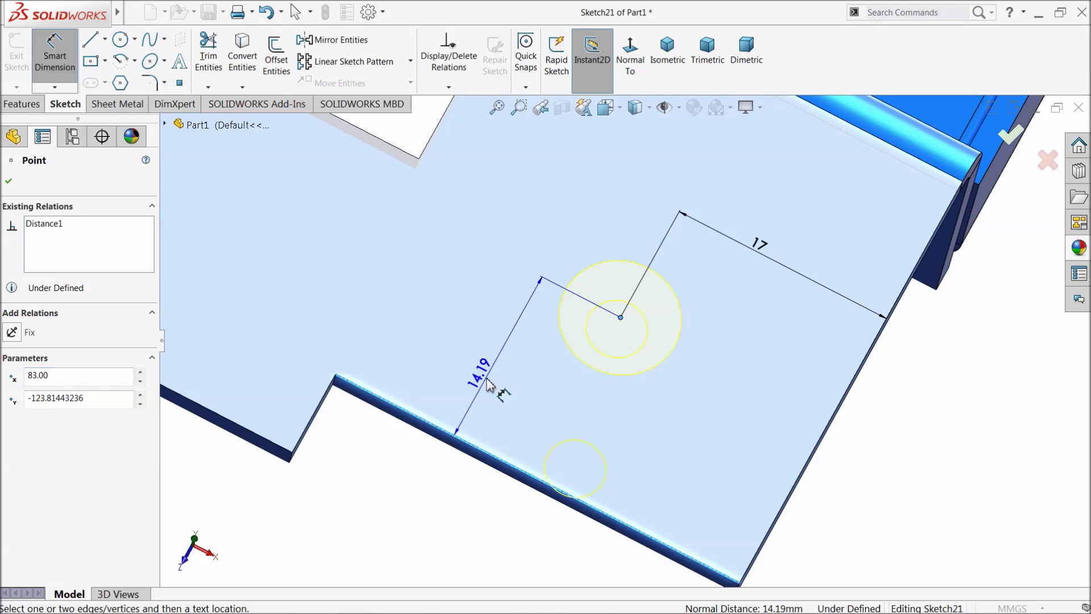
{"action": "left_click", "coordinate": [469, 348]}
{"action": "type", "text": "15"}
{"action": "key", "text": "Return"}
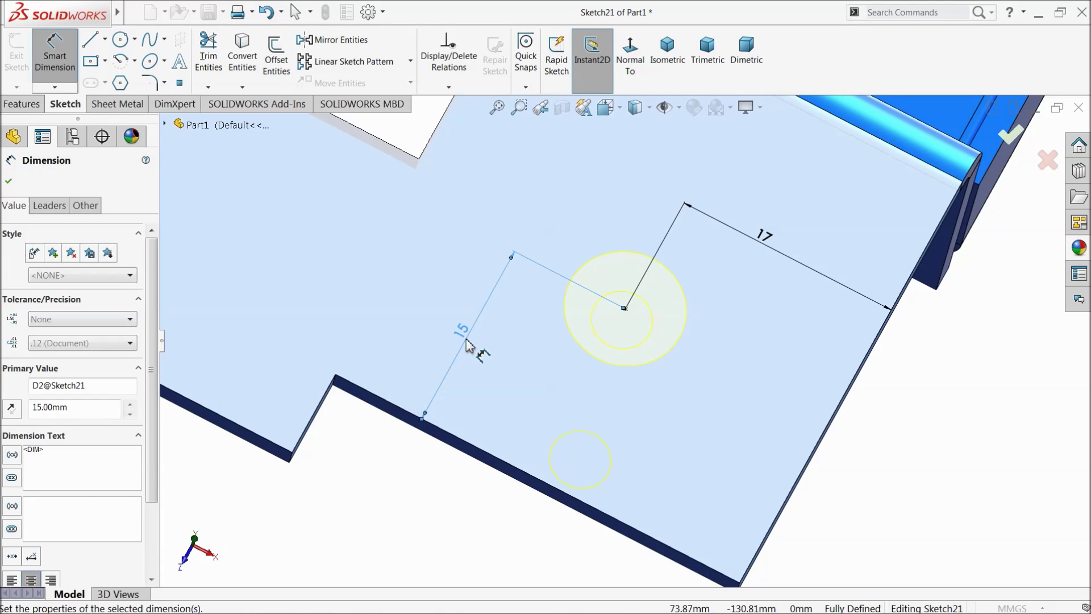
Finish the hole position and create the M4 countersunk hole in the tab
{"action": "left_click", "coordinate": [8, 181]}
{"action": "middle_click_drag", "start_coordinate": [398, 296], "coordinate": [540, 235]}
{"action": "scroll", "coordinate": [658, 353], "scroll_direction": "down", "scroll_amount": 5}
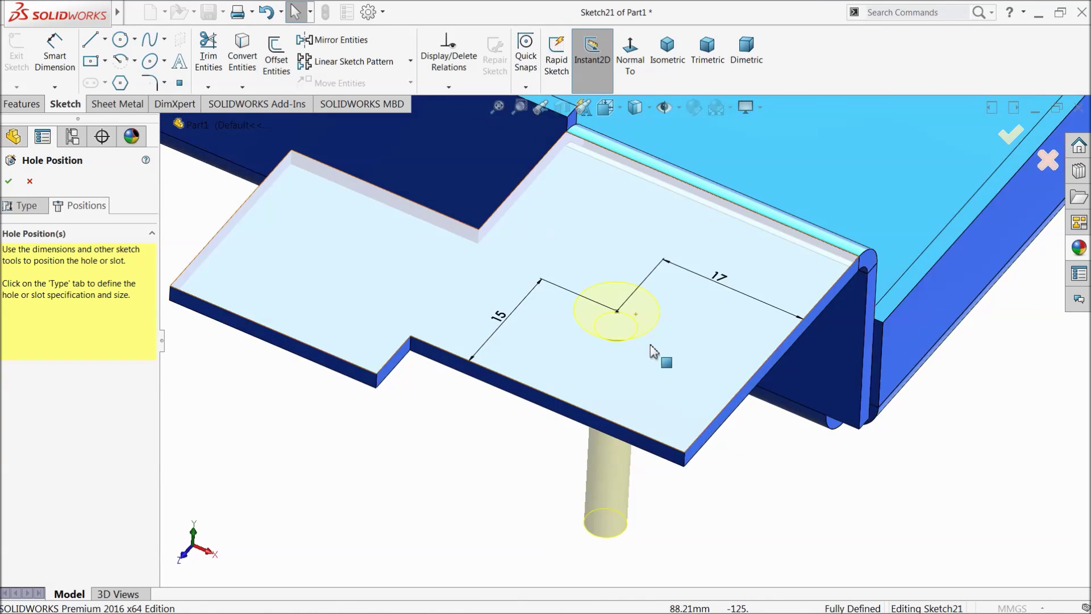
{"action": "left_click", "coordinate": [9, 181]}
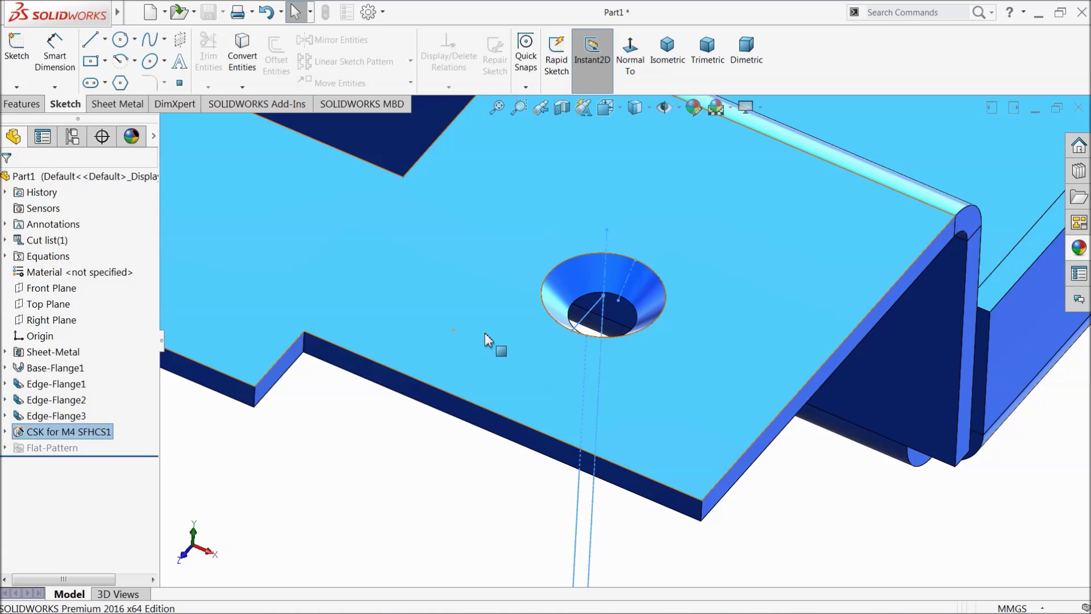
{"action": "mouse_move", "coordinate": [452, 455]}
{"action": "middle_mouse_down"}
{"action": "mouse_move", "coordinate": [470, 280]}
{"action": "mouse_move", "coordinate": [458, 459]}
{"action": "mouse_move", "coordinate": [439, 401]}
{"action": "middle_mouse_up"}
{"action": "left_click", "coordinate": [421, 455]}
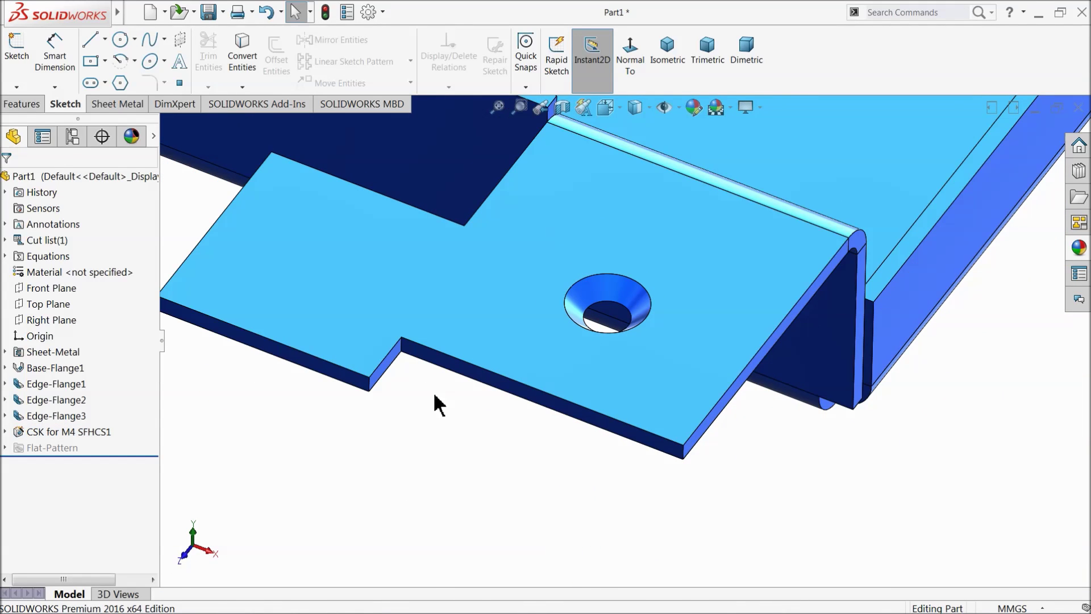
Start a Simple Hole on the tab's top face and place its centre on the inner corner of the front step
{"action": "left_click", "coordinate": [121, 105]}
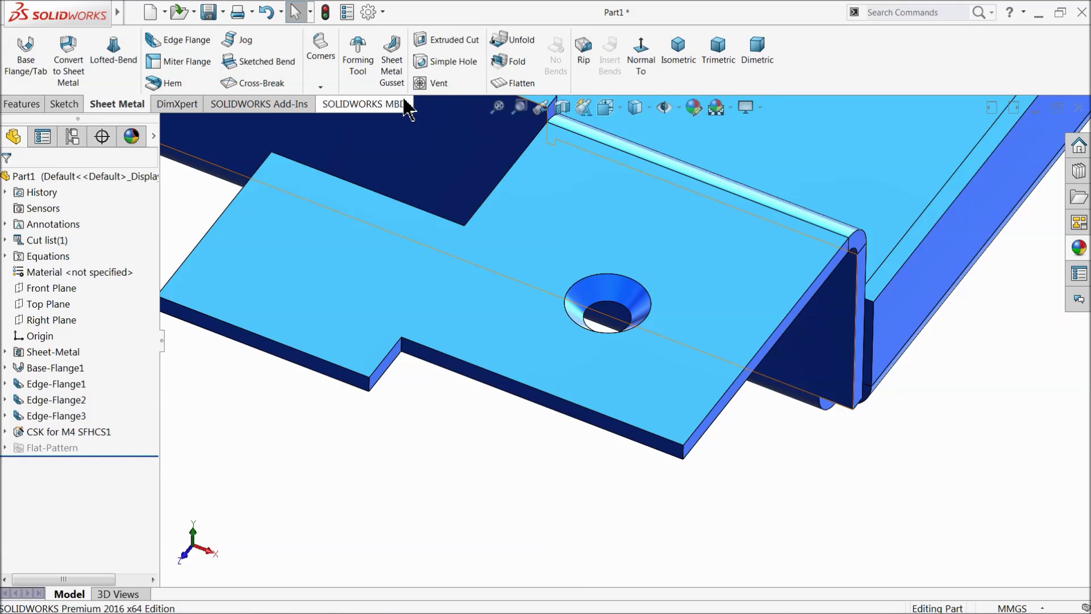
{"action": "left_click", "coordinate": [445, 63]}
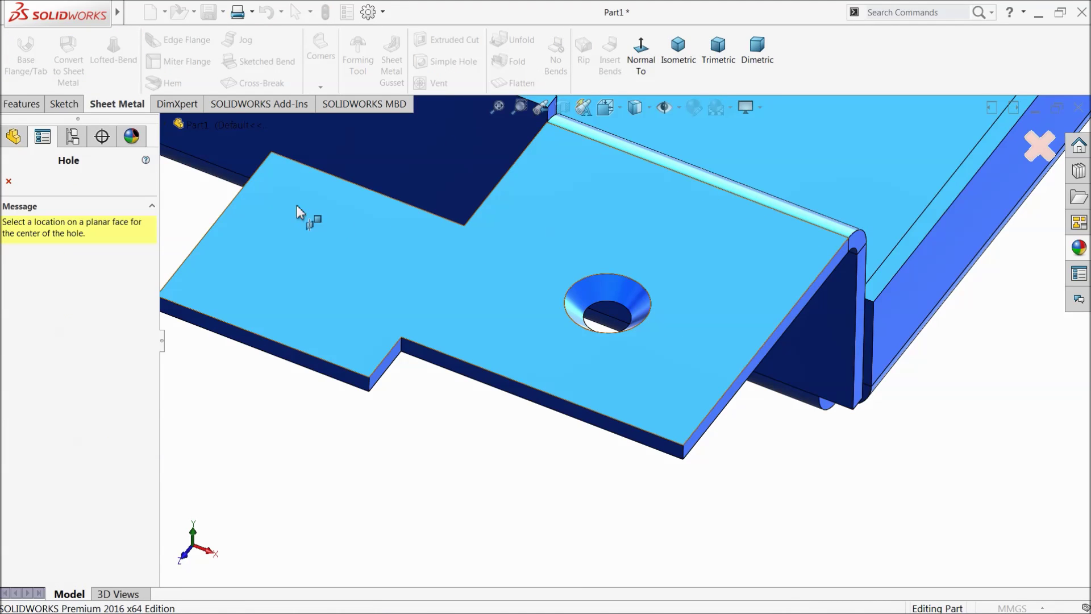
{"action": "scroll", "coordinate": [446, 284], "scroll_direction": "up", "scroll_amount": 3}
{"action": "left_click", "coordinate": [430, 333]}
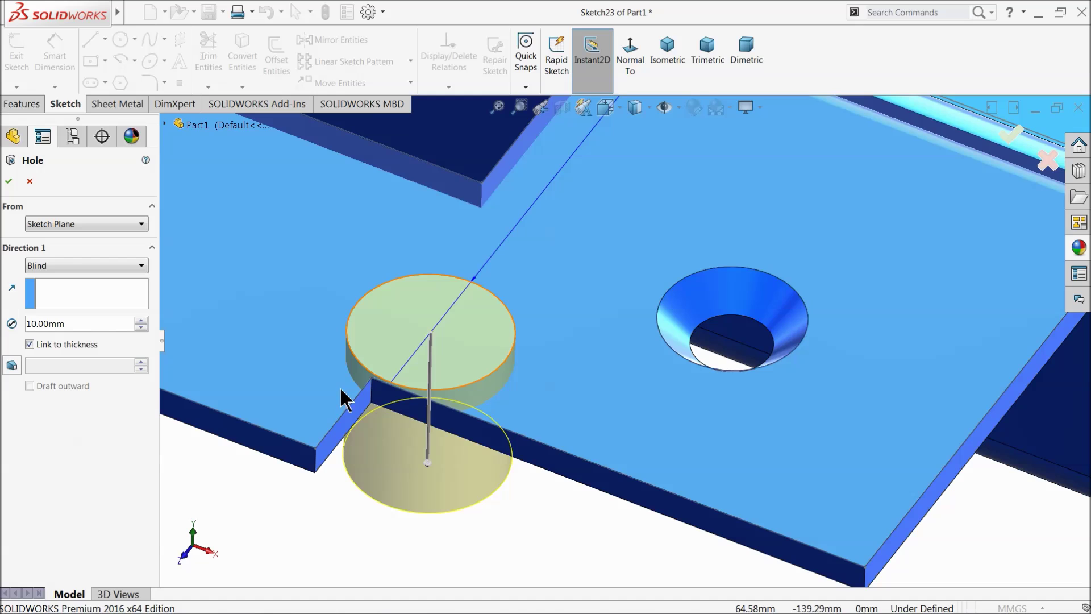
{"action": "left_click_drag", "start_coordinate": [432, 335], "coordinate": [371, 384]}
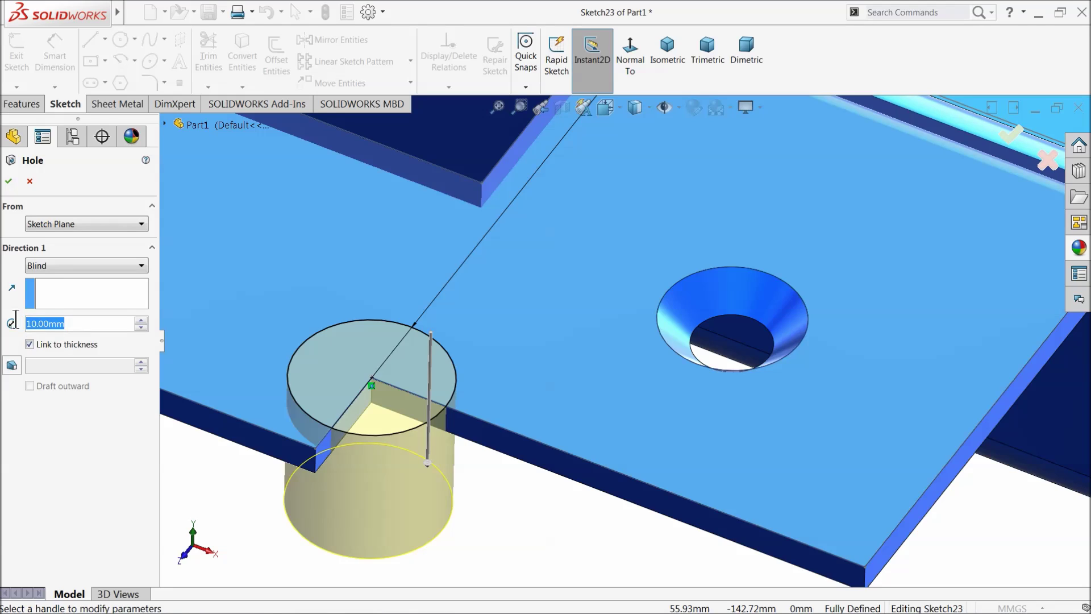
Set the simple hole's diameter to 3 mm, linked to thickness, and create it
{"action": "type", "text": "3"}
{"action": "key", "text": "Return"}
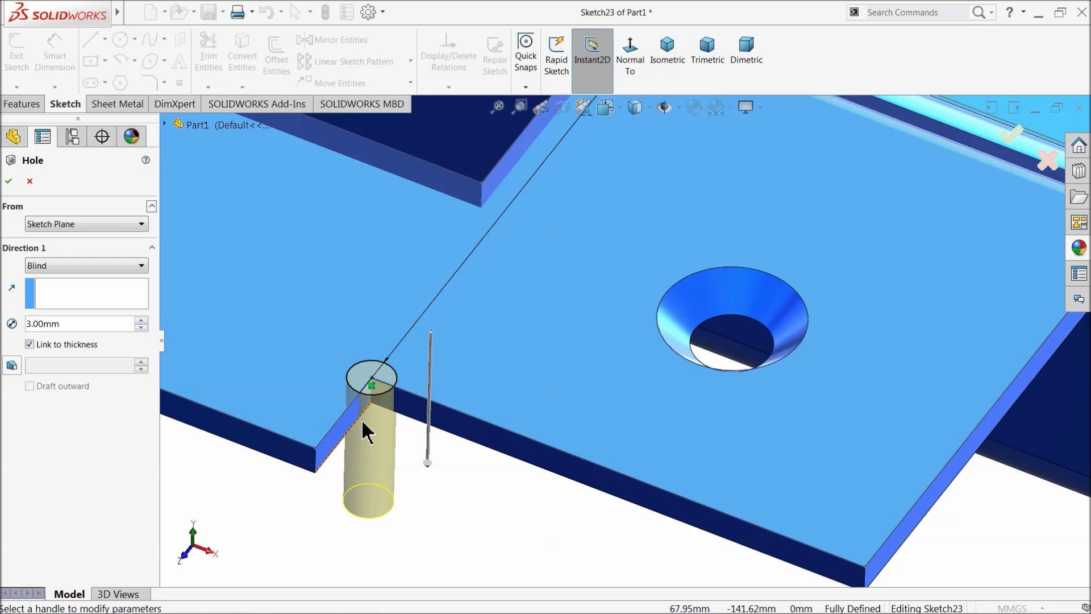
{"action": "left_click", "coordinate": [9, 183]}
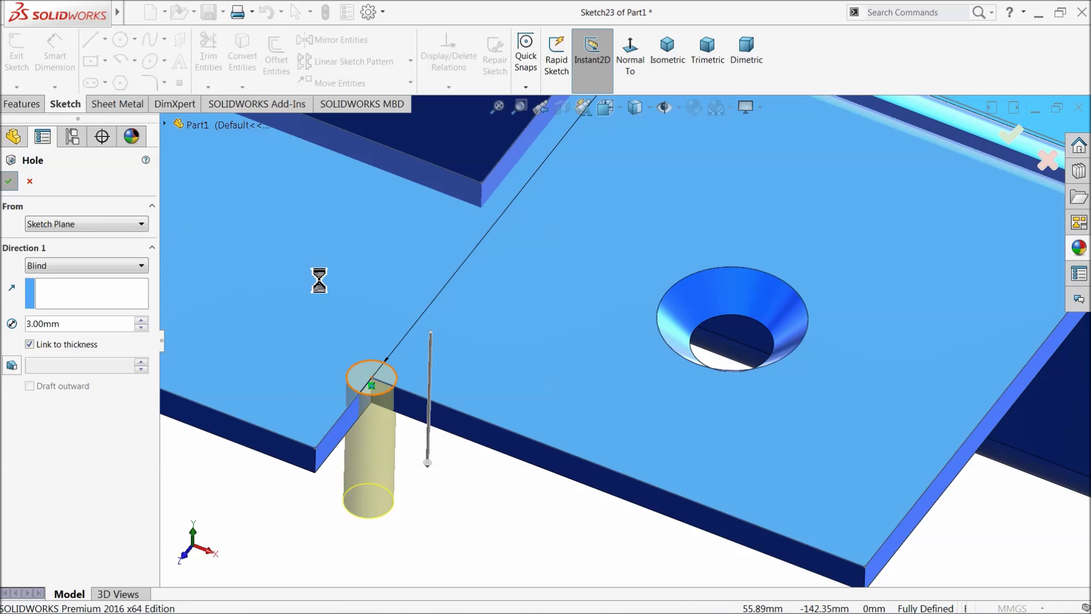
{"action": "middle_click_drag", "start_coordinate": [438, 415], "coordinate": [429, 390]}
{"action": "left_click", "coordinate": [382, 488]}
Turn to the tall side flange opposite the mounting tab and switch the model display to perspective
{"action": "middle_click_drag", "start_coordinate": [404, 470], "coordinate": [627, 235]}
{"action": "key", "text": "f"}
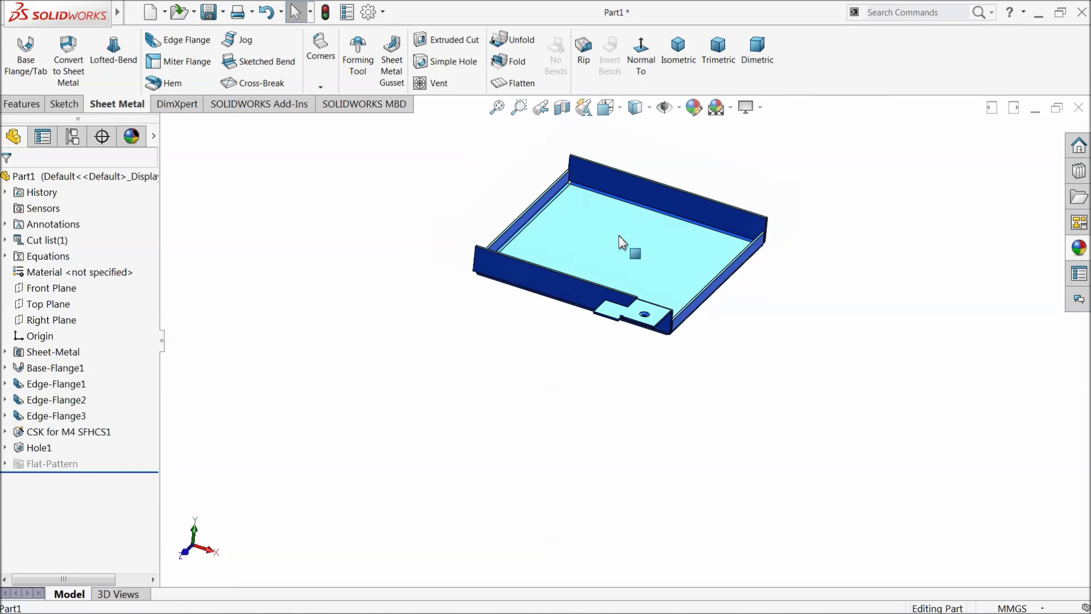
{"action": "scroll", "coordinate": [641, 216], "scroll_direction": "down", "scroll_amount": 2}
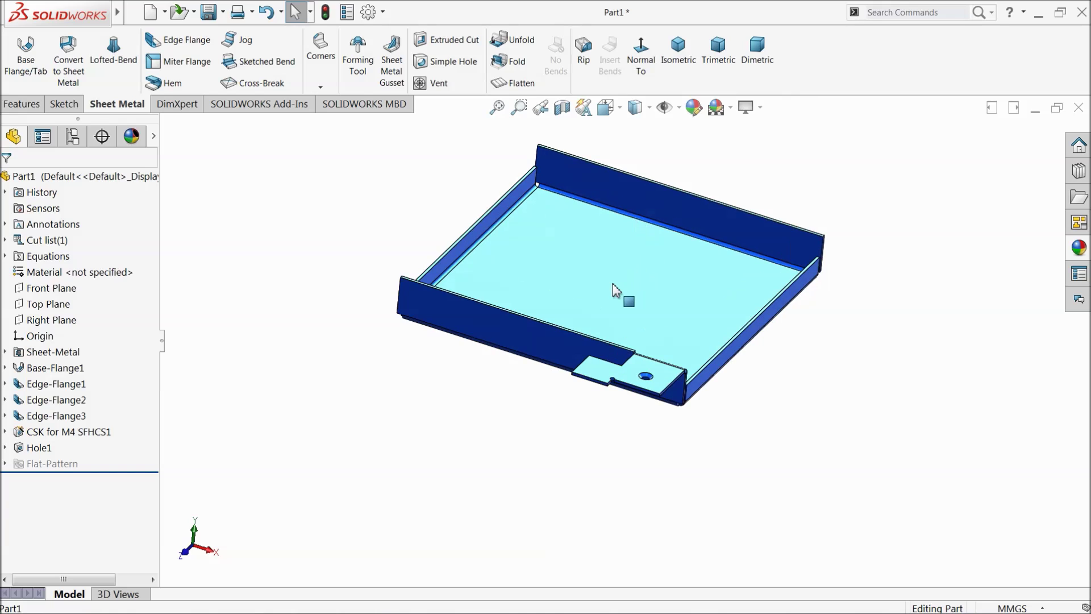
{"action": "scroll", "coordinate": [703, 247], "scroll_direction": "down", "scroll_amount": 2}
{"action": "middle_click_drag", "start_coordinate": [760, 275], "coordinate": [639, 331]}
{"action": "scroll", "coordinate": [638, 426], "scroll_direction": "up", "scroll_amount": 3}
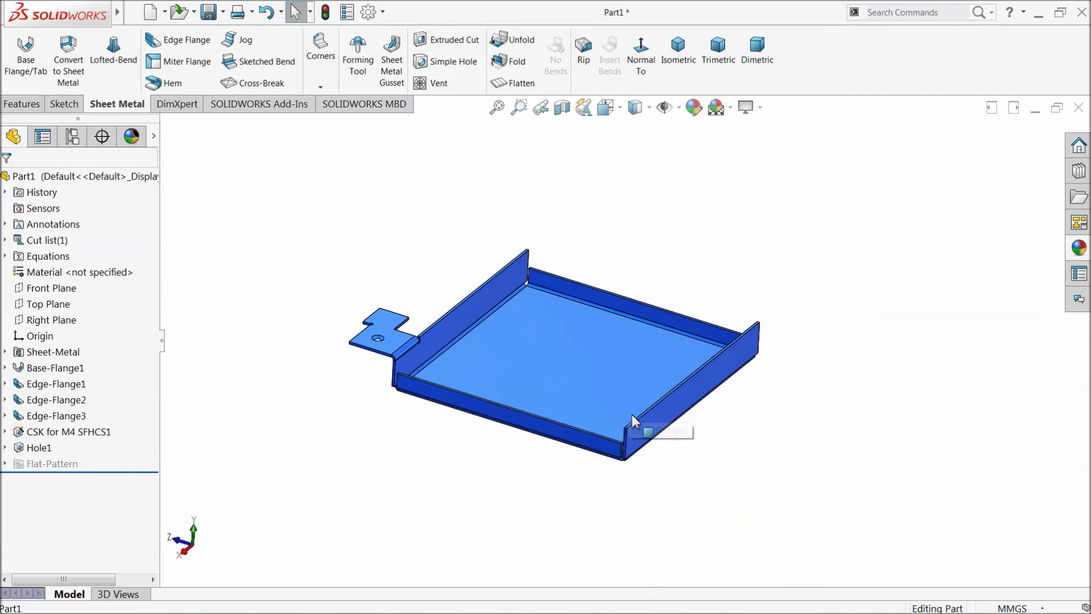
{"action": "scroll", "coordinate": [723, 231], "scroll_direction": "down", "scroll_amount": 2}
{"action": "left_click", "coordinate": [761, 108]}
{"action": "left_click", "coordinate": [771, 179]}
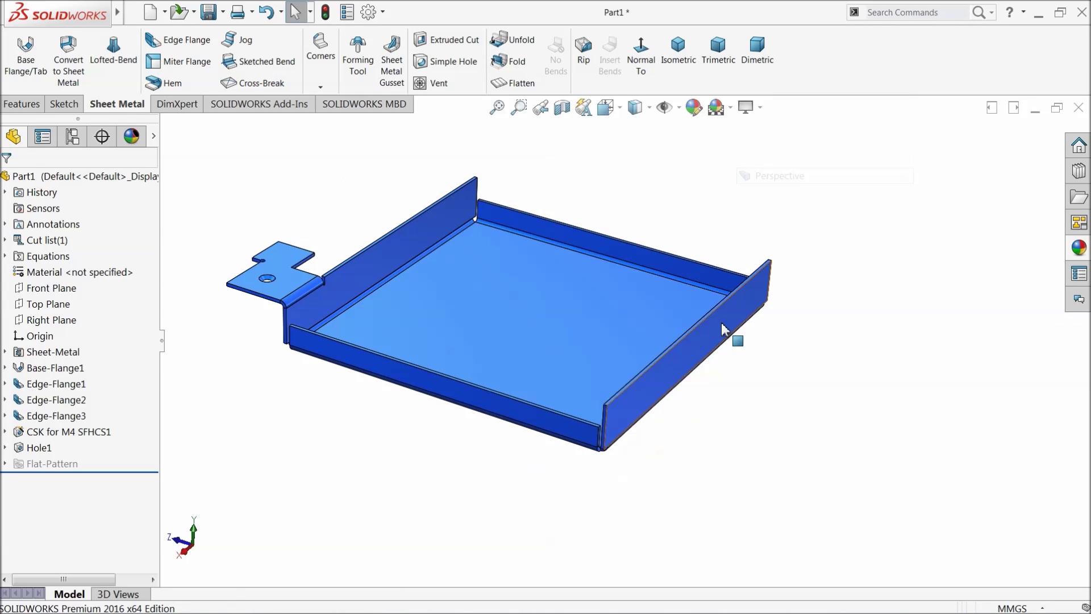
{"action": "scroll", "coordinate": [726, 334], "scroll_direction": "down", "scroll_amount": 3}
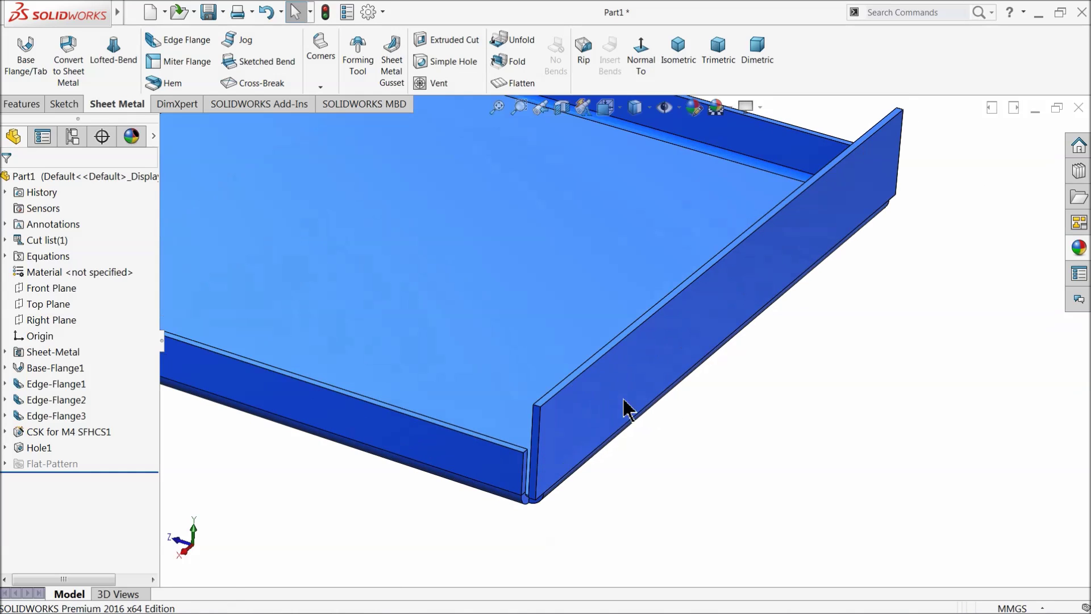
Start an edge flange on the top edge of the tall side opposite the tab and open its profile for editing
{"action": "left_click", "coordinate": [158, 40]}
{"action": "left_click", "coordinate": [575, 387]}
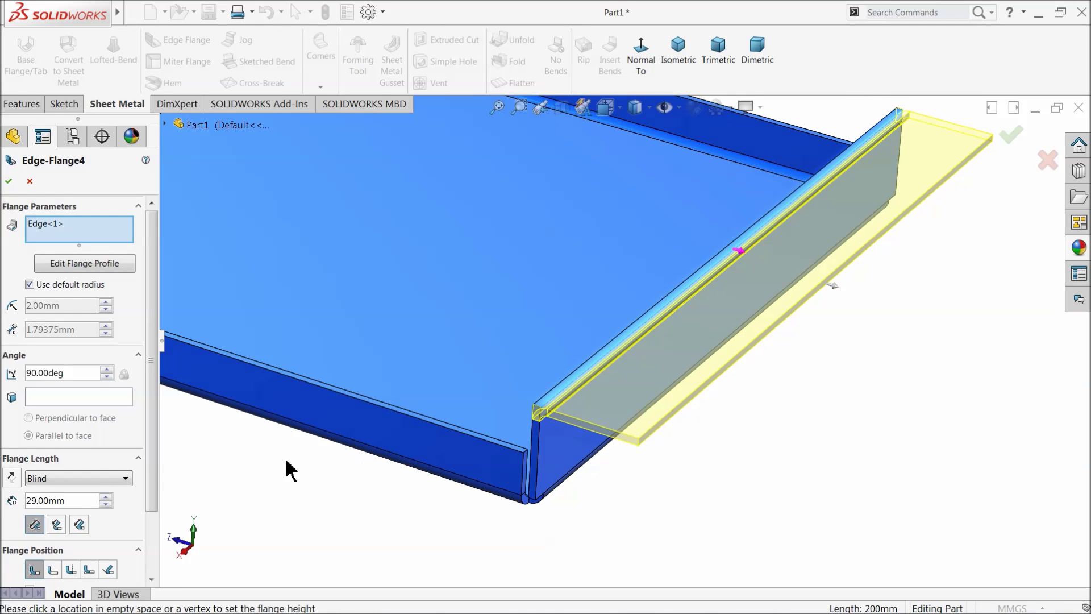
{"action": "scroll", "coordinate": [494, 337], "scroll_direction": "up", "scroll_amount": 3}
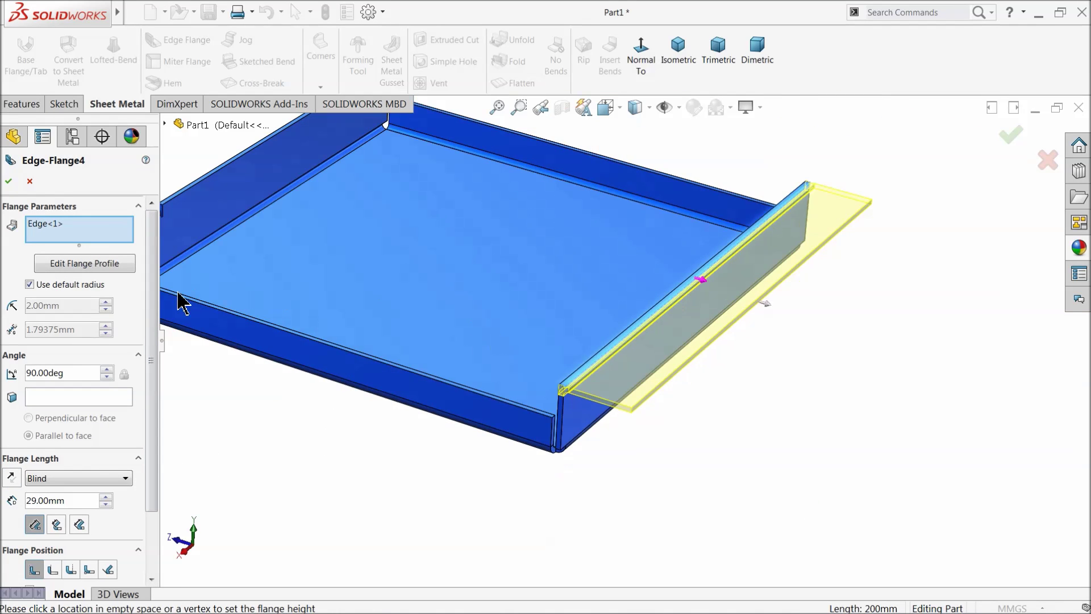
{"action": "left_click", "coordinate": [95, 268]}
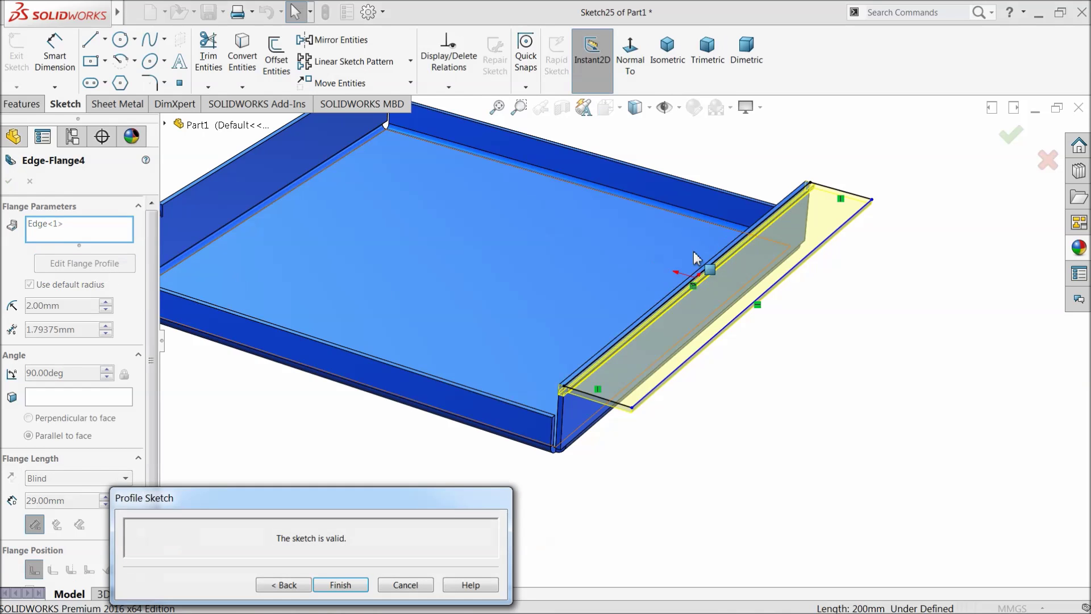
Move the flange profile's far side line toward the near corner, narrowing the profile to about 33 mm
{"action": "left_click_drag", "start_coordinate": [839, 196], "coordinate": [633, 361]}
{"action": "scroll", "coordinate": [631, 364], "scroll_direction": "down", "scroll_amount": 5}
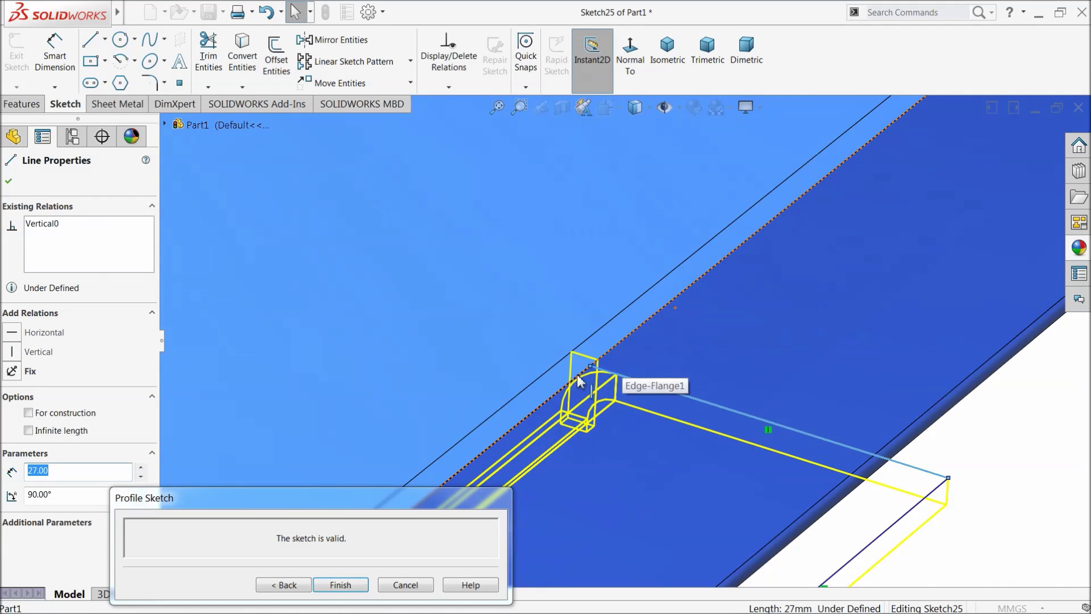
{"action": "scroll", "coordinate": [565, 365], "scroll_direction": "down", "scroll_amount": 2}
{"action": "left_click", "coordinate": [629, 57]}
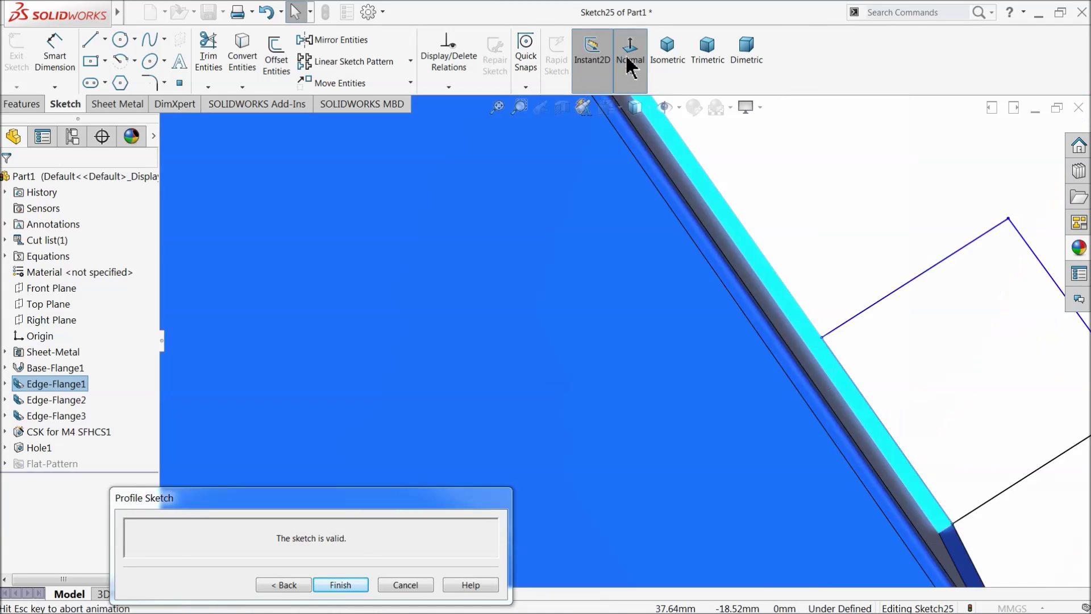
{"action": "scroll", "coordinate": [767, 165], "scroll_direction": "down", "scroll_amount": 5}
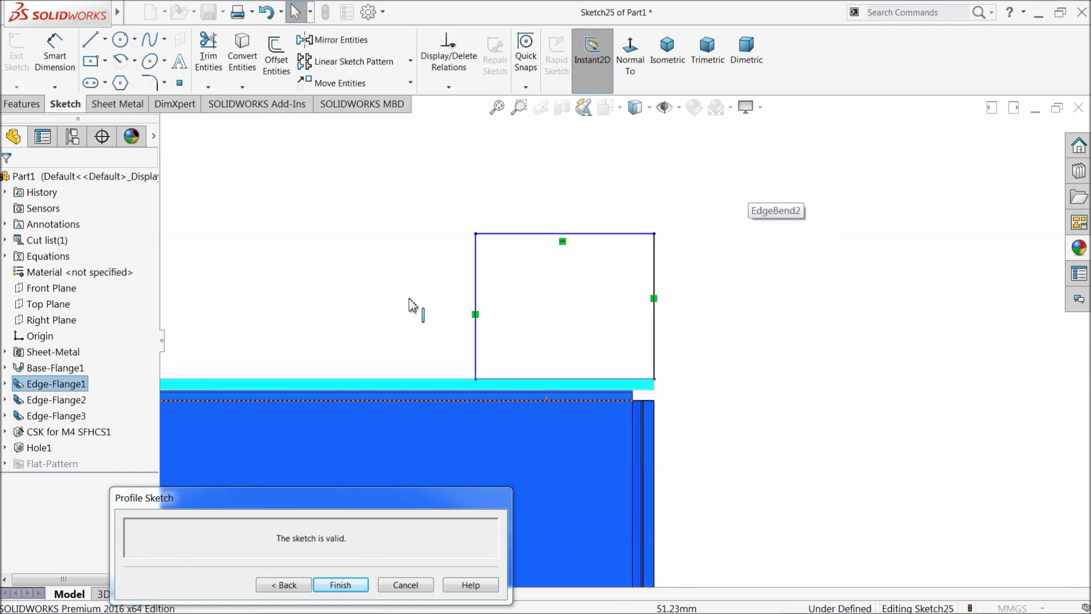
Dimension the flange profile's width to 25 mm
{"action": "left_click", "coordinate": [55, 57]}
{"action": "scroll", "coordinate": [611, 284], "scroll_direction": "down", "scroll_amount": 1}
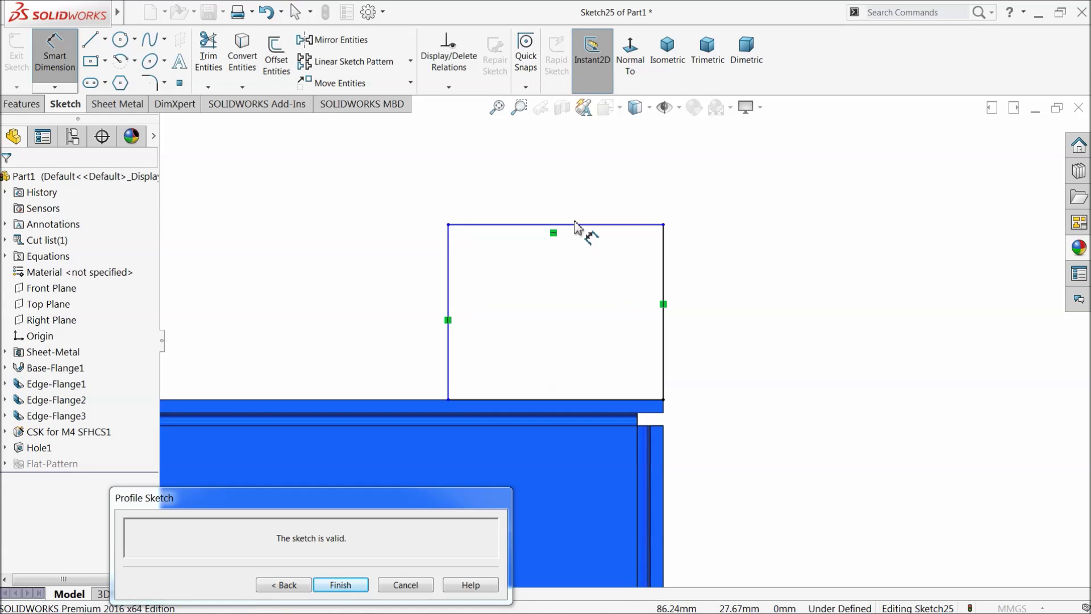
{"action": "left_click", "coordinate": [575, 225]}
{"action": "left_click", "coordinate": [564, 172]}
{"action": "type", "text": "25"}
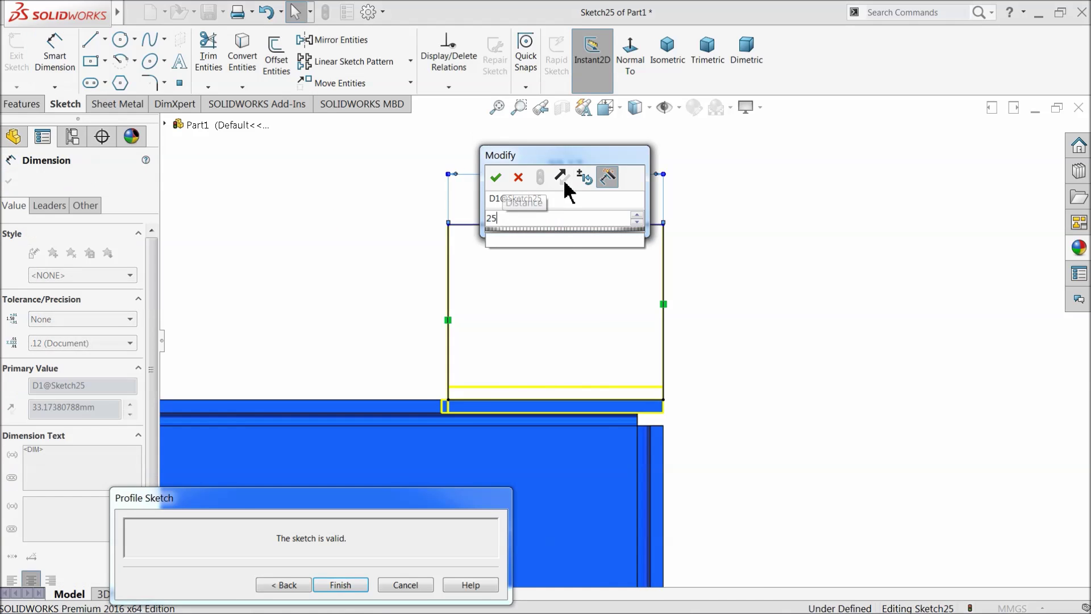
{"action": "key", "text": "Return"}
Dimension the flange profile's side line to a height of 25 mm
{"action": "left_click", "coordinate": [665, 312]}
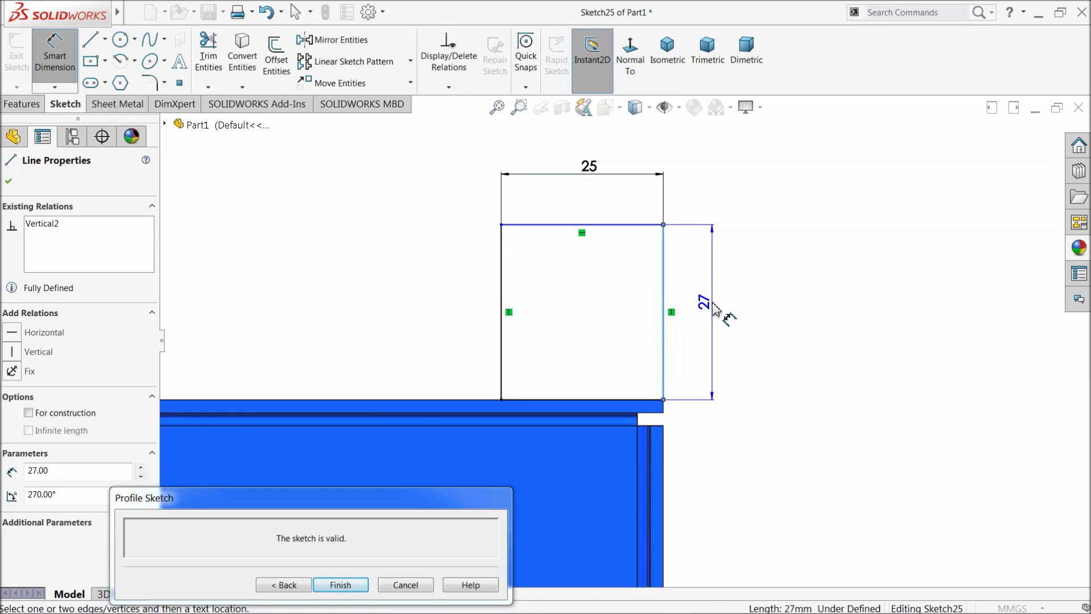
{"action": "left_click", "coordinate": [717, 310]}
{"action": "type", "text": "25"}
{"action": "key", "text": "Return"}
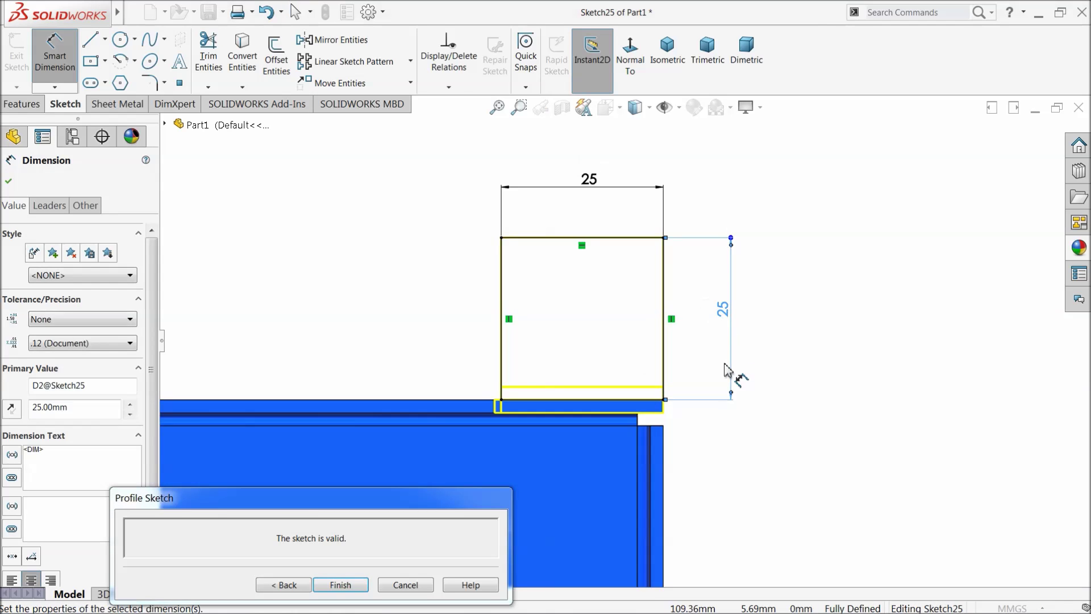
{"action": "scroll", "coordinate": [728, 370], "scroll_direction": "down", "scroll_amount": 1}
{"action": "left_click", "coordinate": [7, 182]}
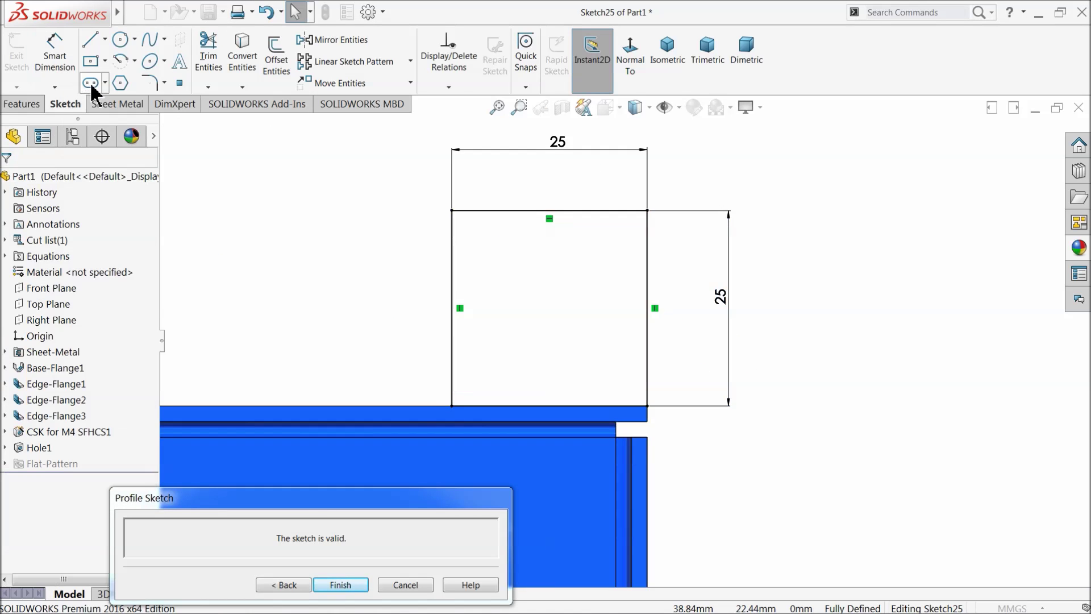
Sketch two horizontal straight slots one above the other inside the profile, each about 12.6 mm between centres and 6 mm wide
{"action": "left_click", "coordinate": [91, 84]}
{"action": "left_click", "coordinate": [499, 266]}
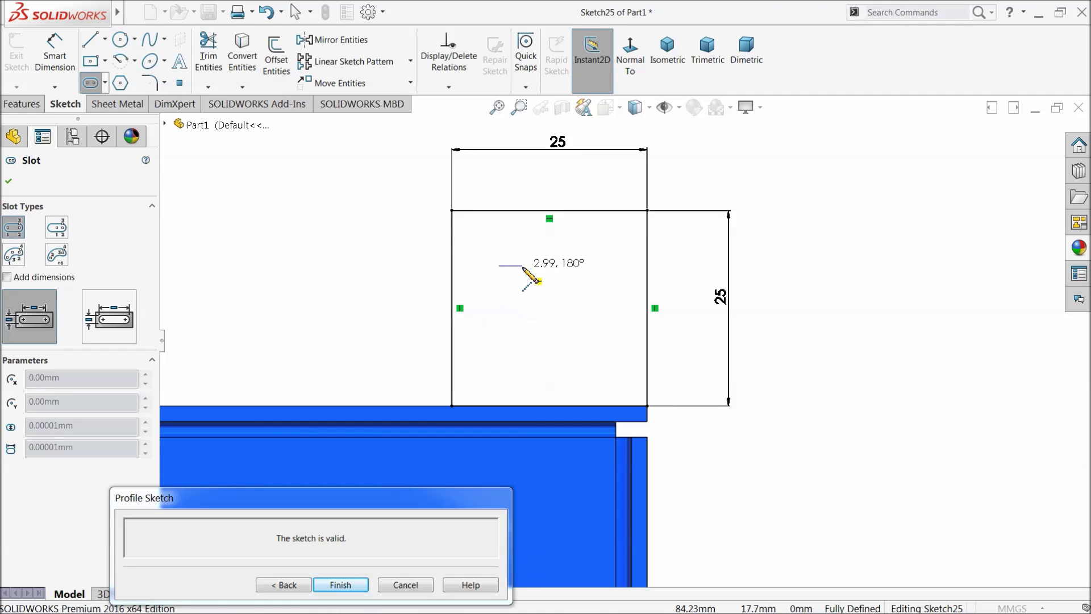
{"action": "left_click", "coordinate": [598, 265]}
{"action": "left_click", "coordinate": [602, 245]}
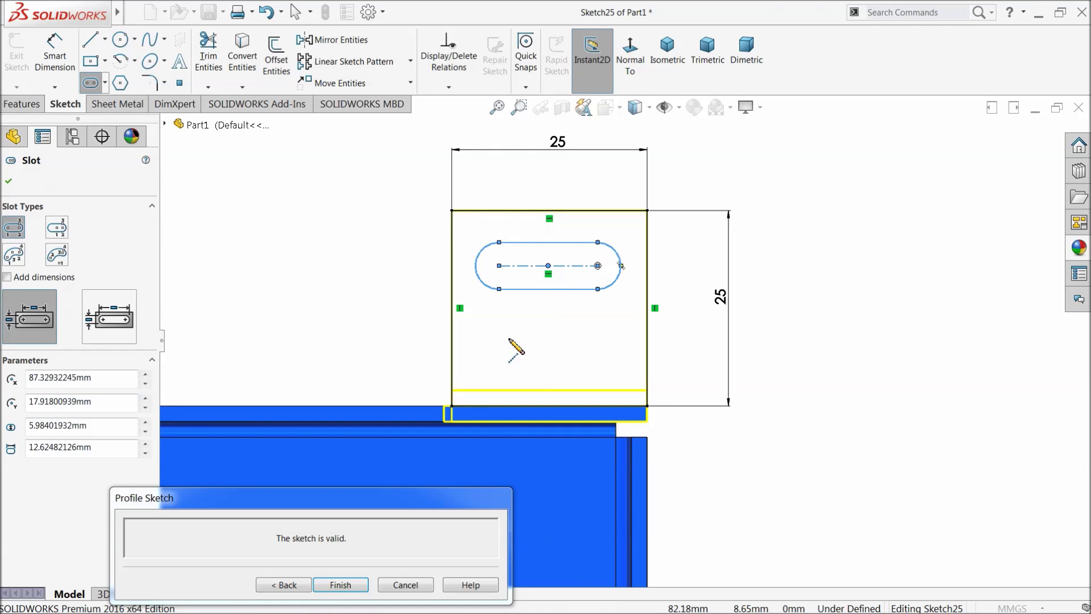
{"action": "left_click", "coordinate": [500, 336]}
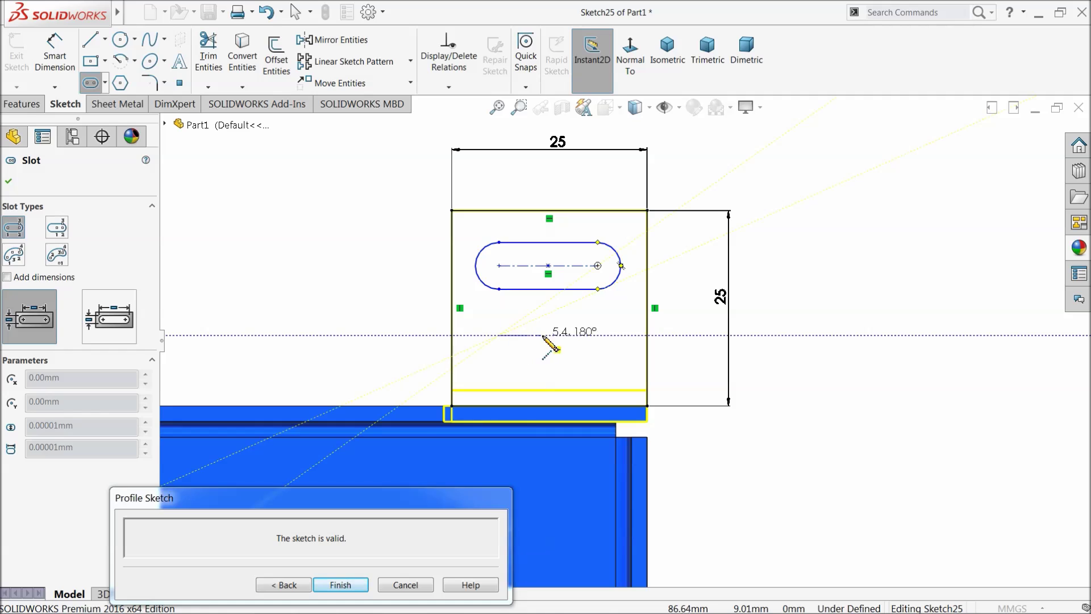
{"action": "left_click", "coordinate": [599, 336]}
{"action": "left_click", "coordinate": [601, 314]}
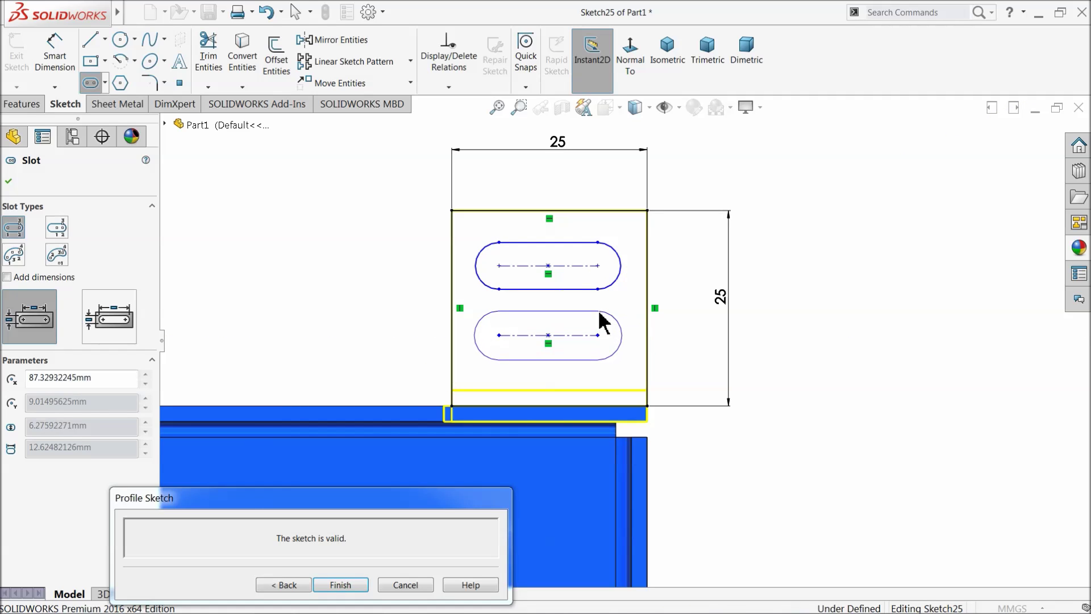
Finish drawing slots and make the end arcs of the two slots equal in radius
{"action": "right_click", "coordinate": [787, 230]}
{"action": "left_click", "coordinate": [818, 225]}
{"action": "scroll", "coordinate": [664, 330], "scroll_direction": "down", "scroll_amount": 2}
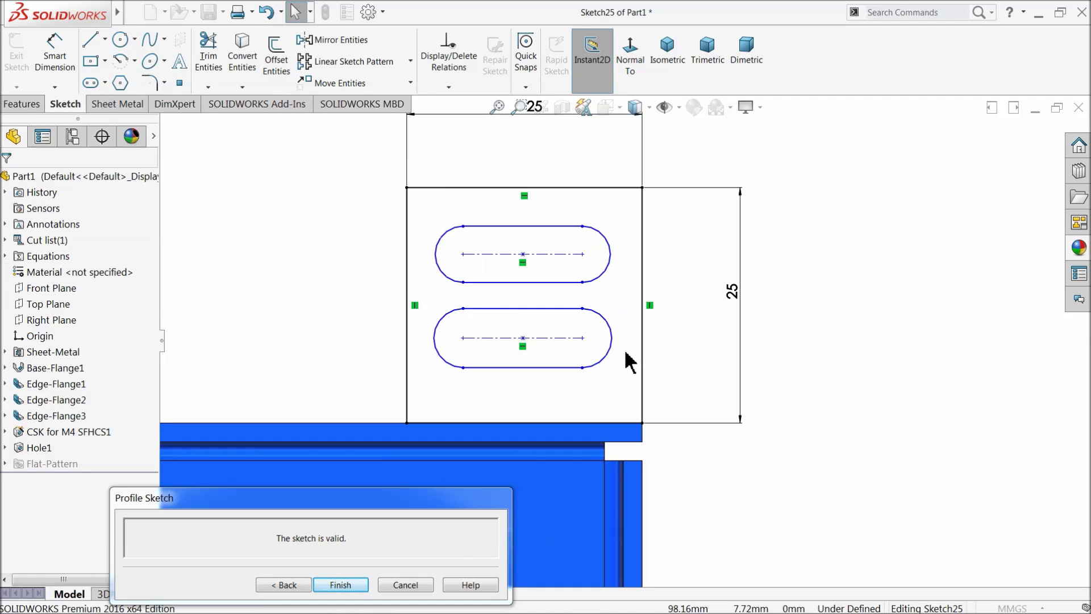
{"action": "left_click", "coordinate": [613, 350]}
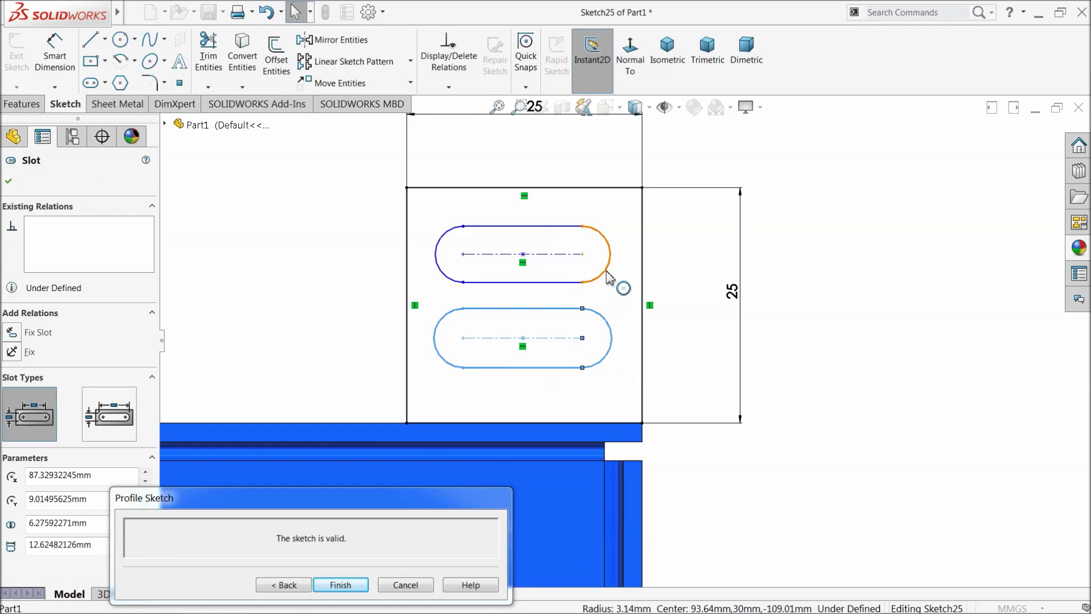
{"action": "left_click", "coordinate": [610, 278], "text": "ctrl"}
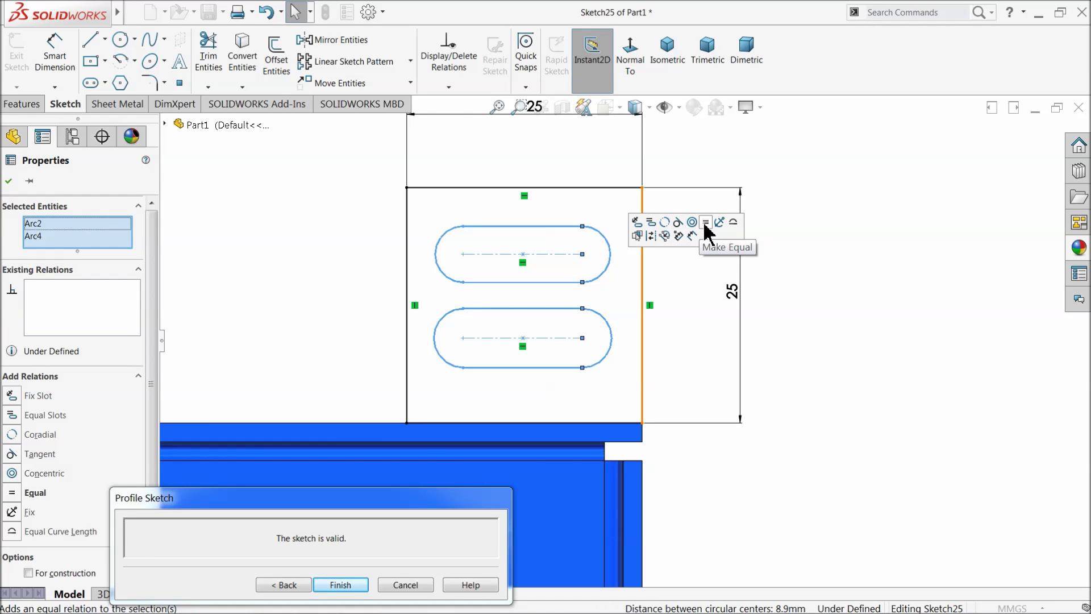
{"action": "left_click", "coordinate": [706, 223]}
Dimension the distance between the two slots' arc centres to 12 mm
{"action": "left_click", "coordinate": [73, 68]}
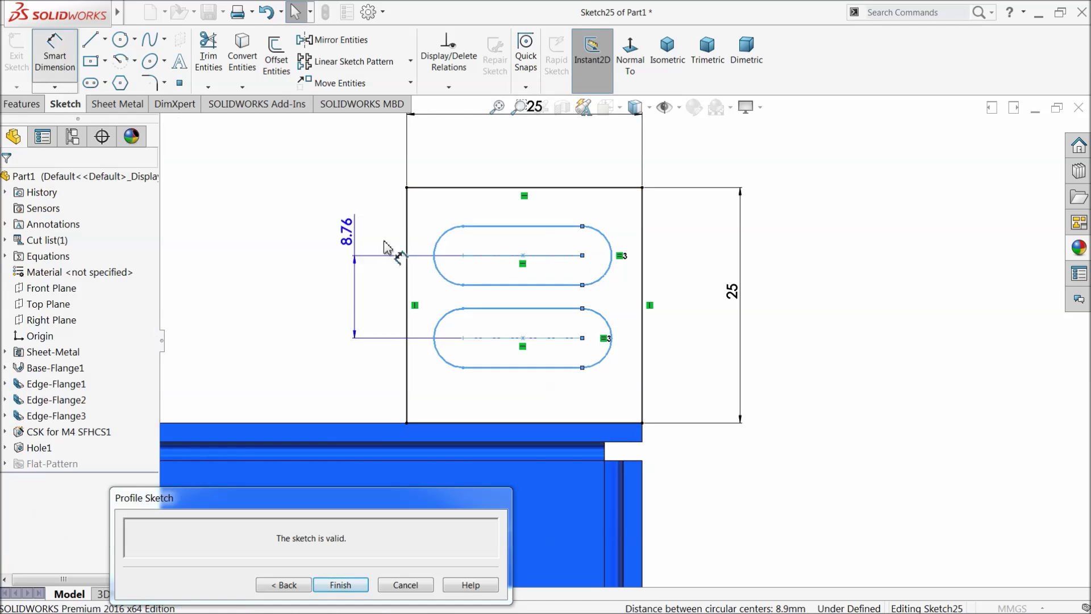
{"action": "left_click", "coordinate": [371, 308]}
{"action": "type", "text": "12"}
{"action": "key", "text": "Return"}
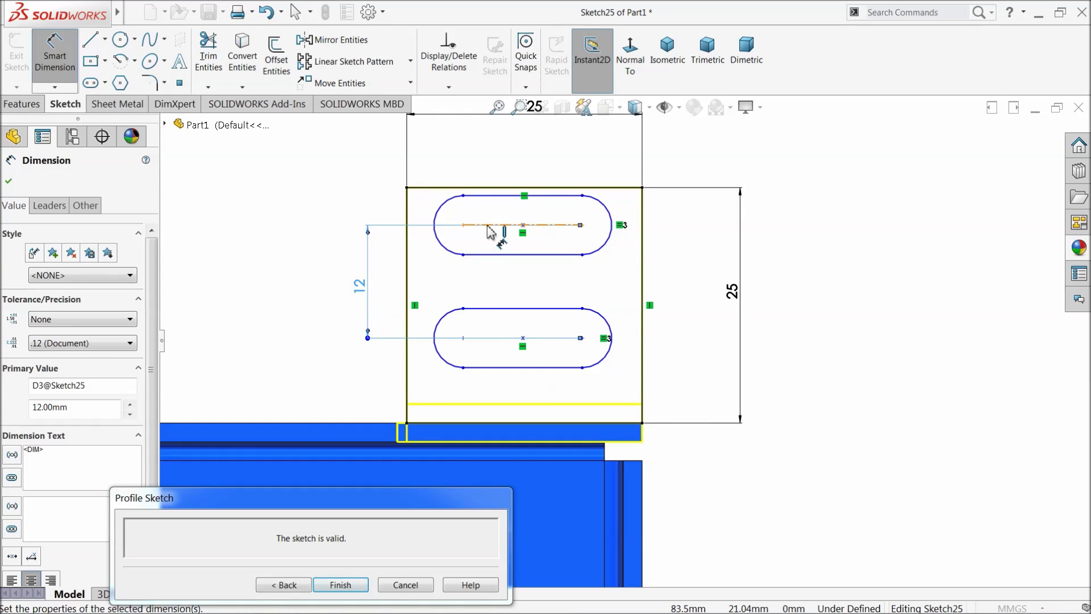
{"action": "left_click", "coordinate": [287, 212]}
Dimension the upper slot's centreline to 6 mm from the profile's top edge
{"action": "left_click", "coordinate": [485, 225]}
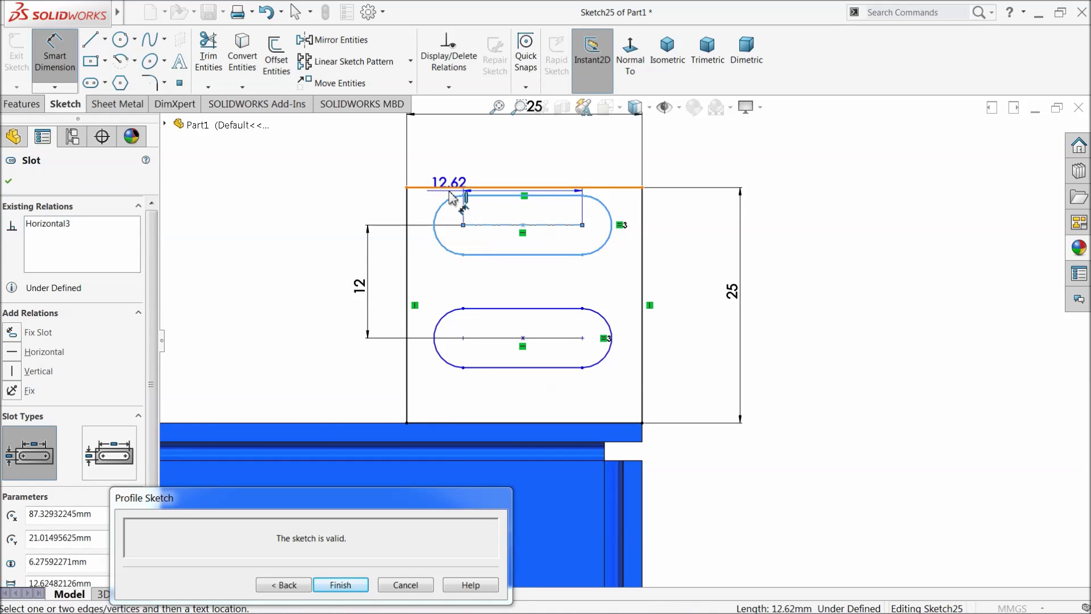
{"action": "left_click", "coordinate": [451, 187]}
{"action": "left_click", "coordinate": [304, 212]}
{"action": "type", "text": "6"}
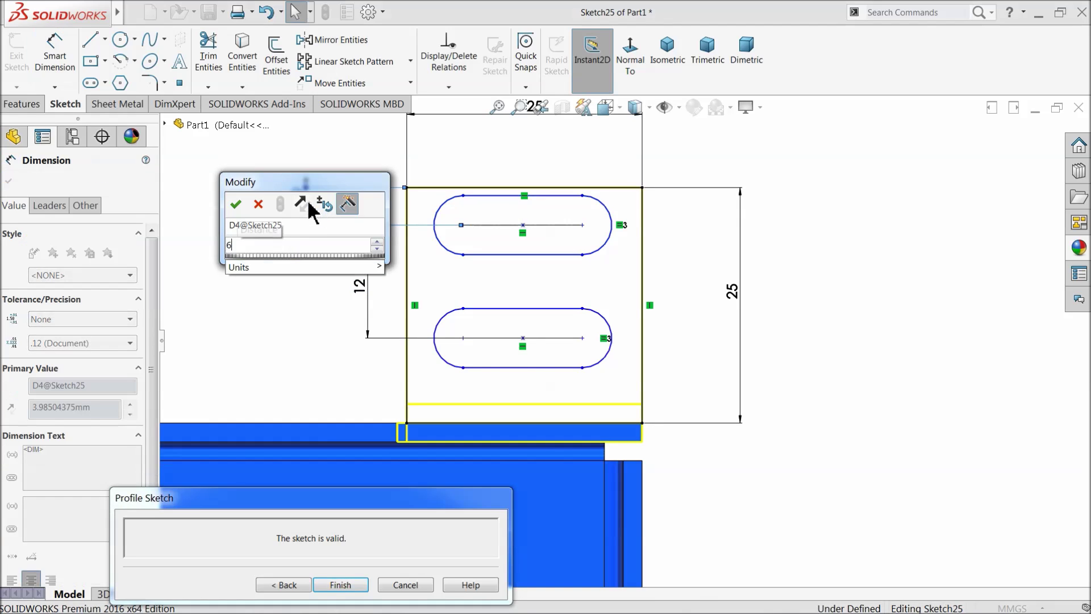
{"action": "key", "text": "Return"}
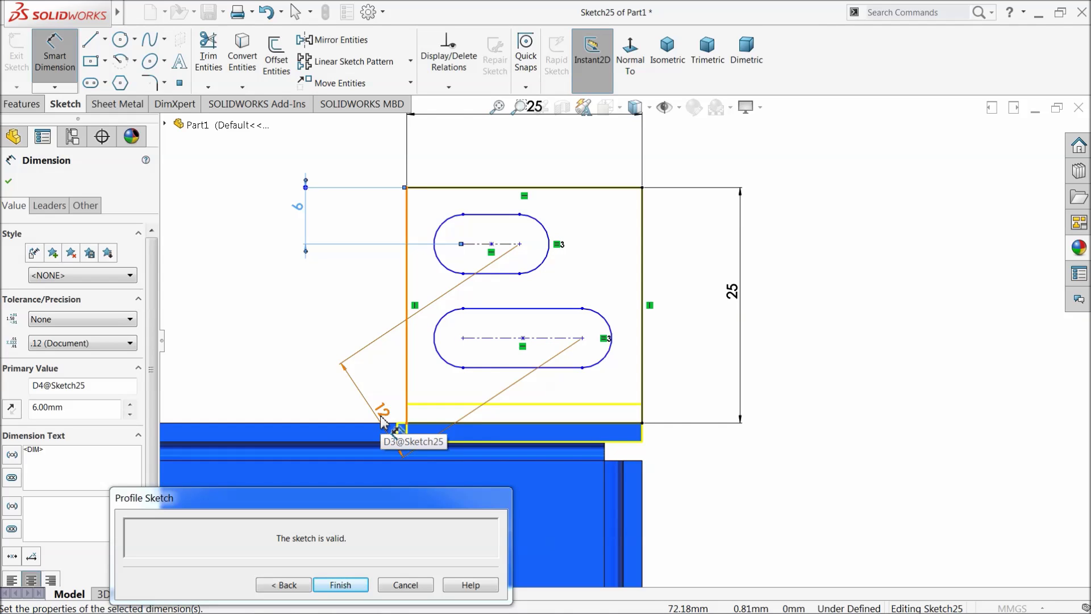
Try to dimension the upper slot's centre-to-centre length to 12 mm
{"action": "left_click", "coordinate": [487, 245]}
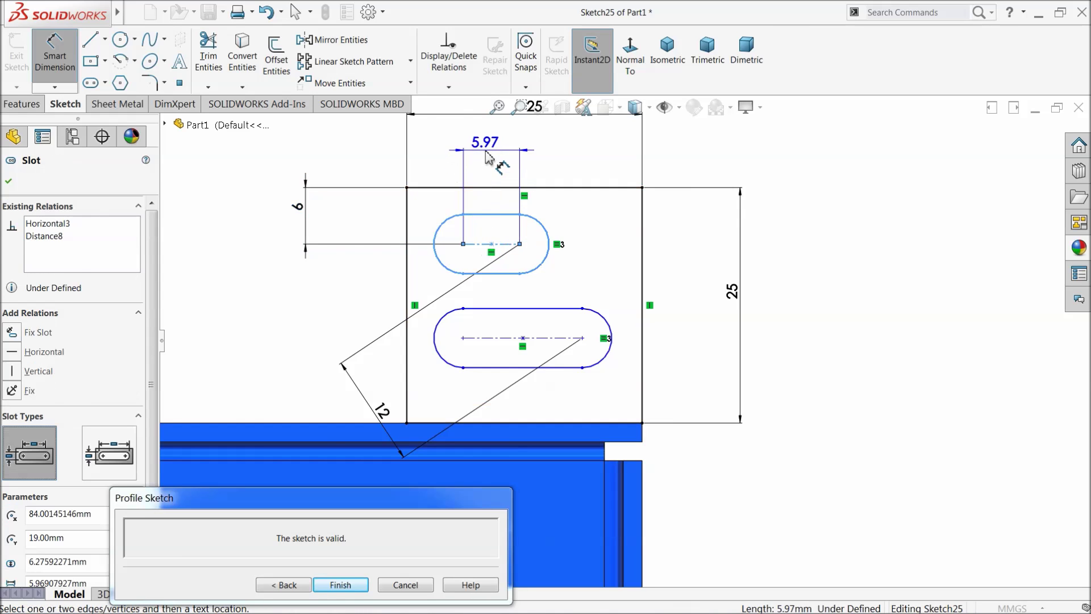
{"action": "left_click", "coordinate": [486, 149]}
{"action": "type", "text": "12"}
{"action": "key", "text": "Return"}
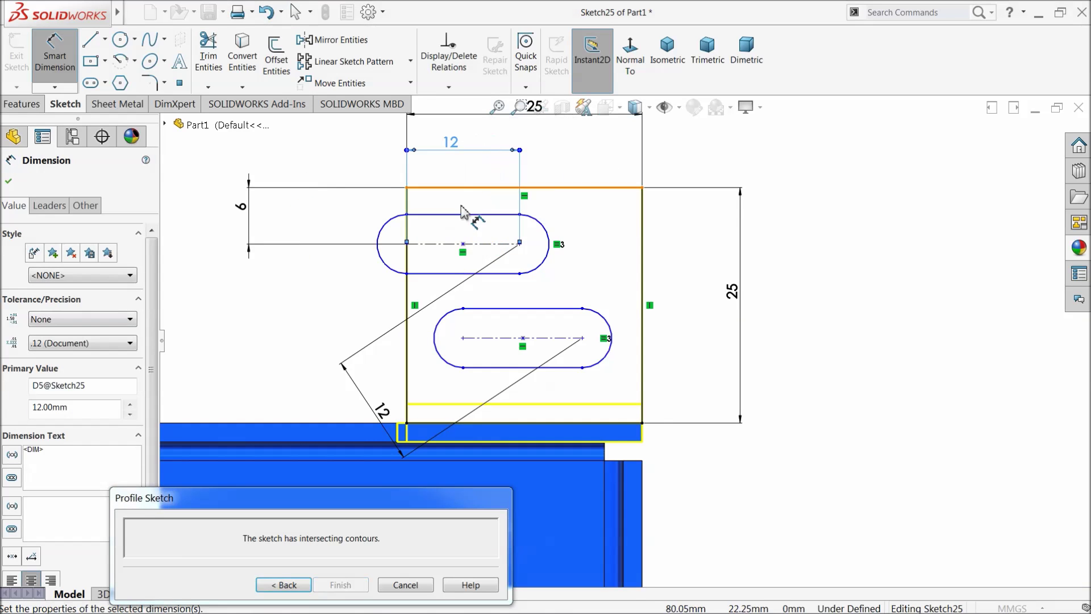
{"action": "left_click", "coordinate": [295, 11]}
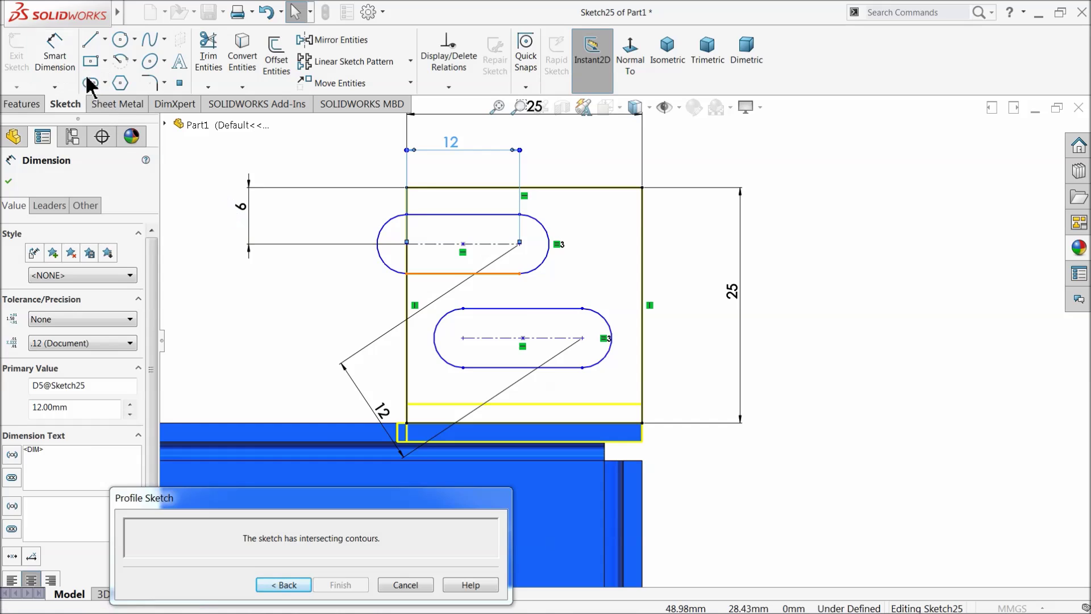
Align the right-hand arc centres of the two slots with a vertical relation
{"action": "left_click", "coordinate": [522, 246]}
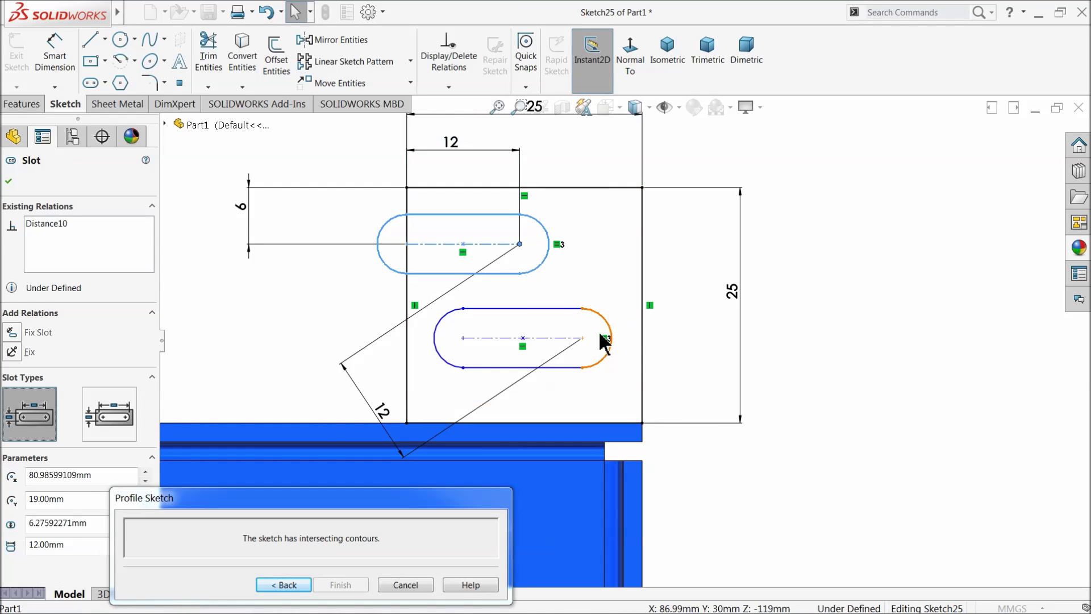
{"action": "left_click", "coordinate": [584, 338], "text": "ctrl"}
{"action": "left_click", "coordinate": [656, 292]}
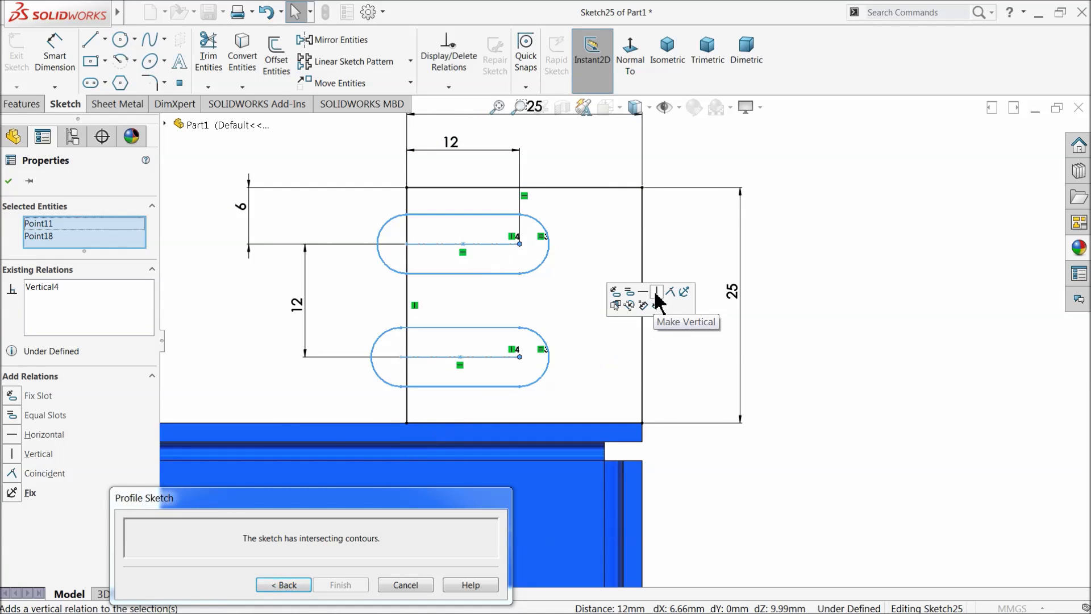
{"action": "left_click", "coordinate": [6, 181]}
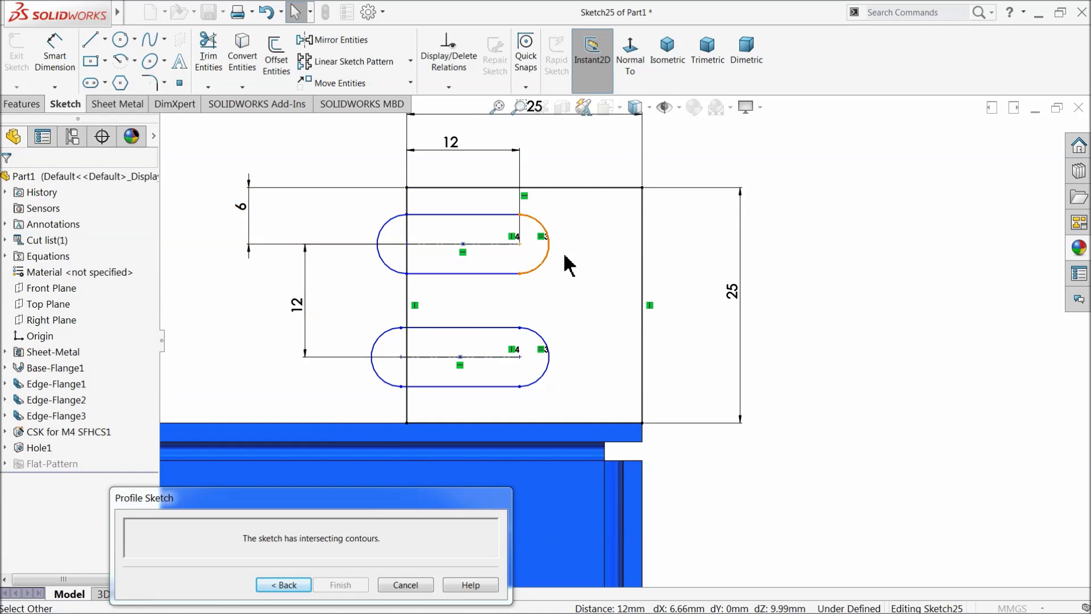
Delete the upper slot's horizontal 12 mm dimension and reshape both slots so they lie inside the flange profile
{"action": "left_click", "coordinate": [522, 248]}
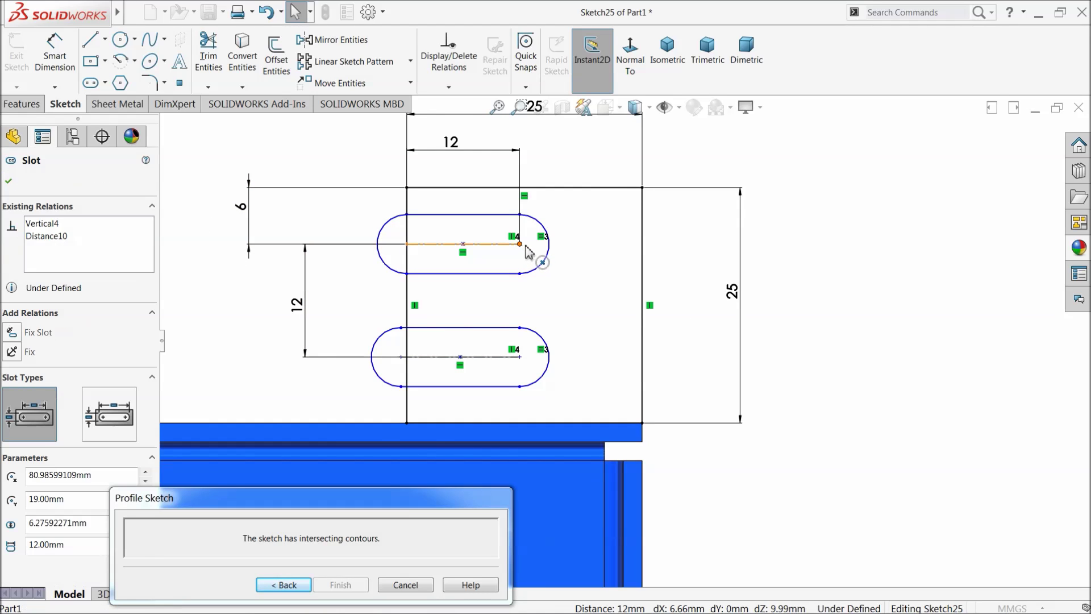
{"action": "left_click", "coordinate": [453, 149]}
{"action": "key", "text": "Delete"}
{"action": "left_click_drag", "start_coordinate": [524, 247], "coordinate": [564, 244]}
{"action": "left_click_drag", "start_coordinate": [421, 248], "coordinate": [462, 245]}
{"action": "left_click_drag", "start_coordinate": [402, 328], "coordinate": [460, 330]}
Make the centrelines of the two slots equal in length
{"action": "left_click", "coordinate": [487, 245]}
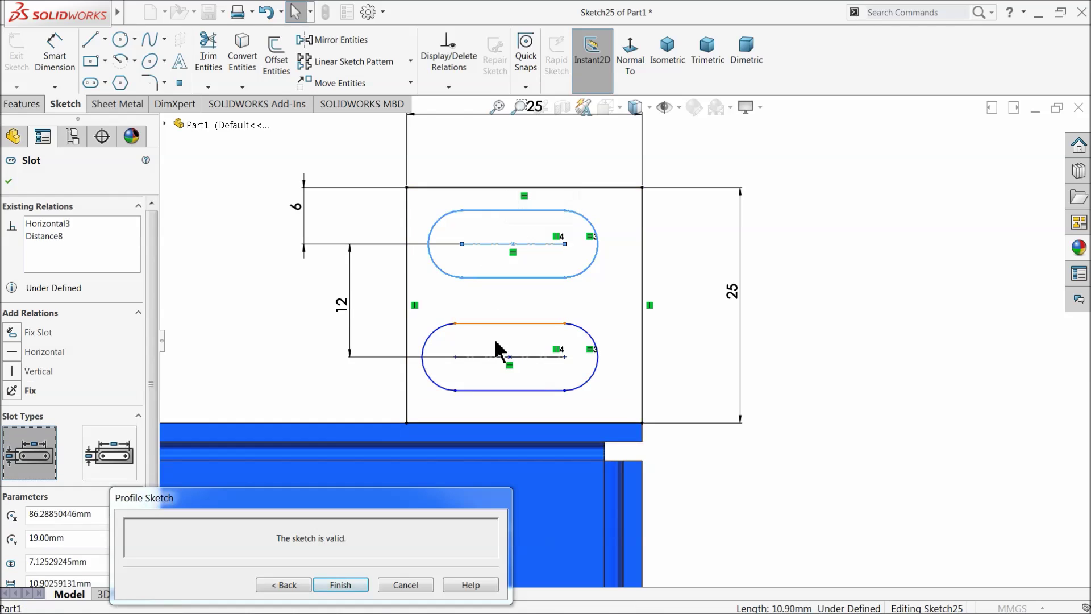
{"action": "left_click", "coordinate": [499, 358], "text": "ctrl"}
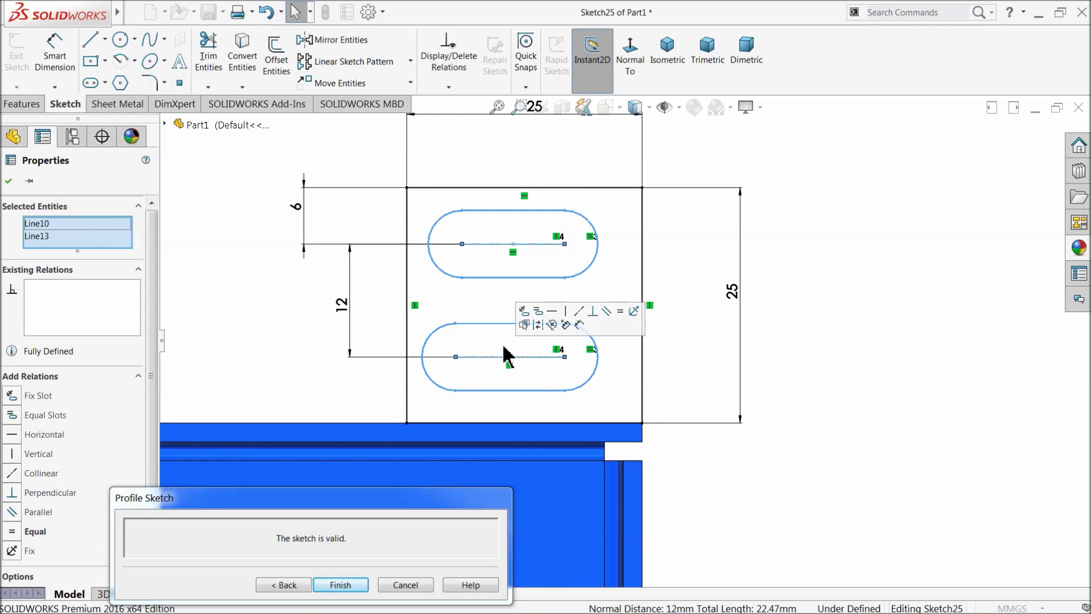
{"action": "left_click", "coordinate": [622, 312]}
{"action": "left_click", "coordinate": [45, 139]}
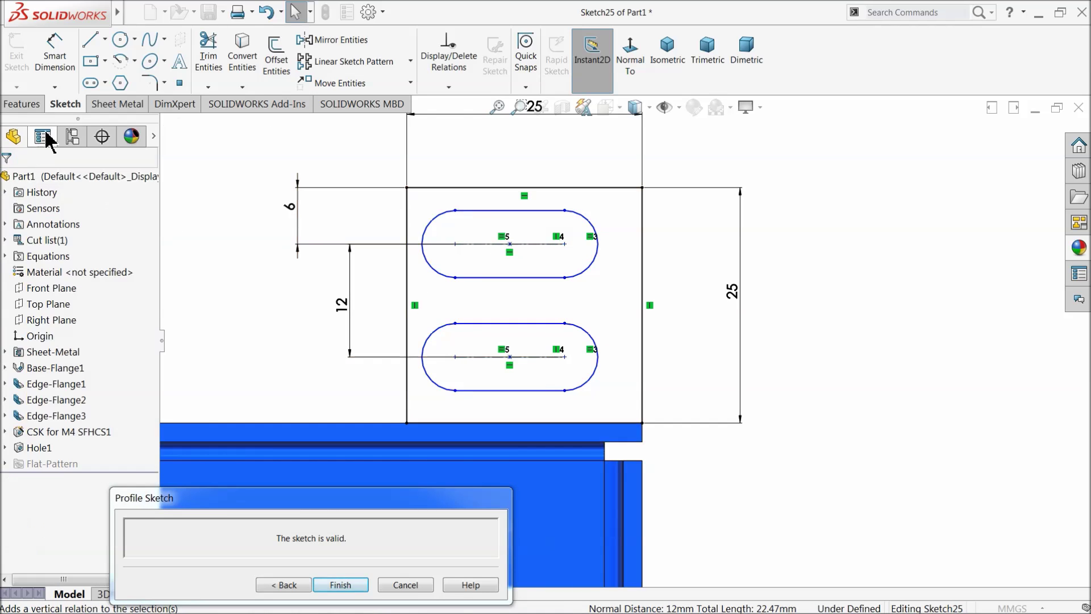
Dimension the upper slot's centre-to-centre length to 12 mm
{"action": "left_click", "coordinate": [54, 53]}
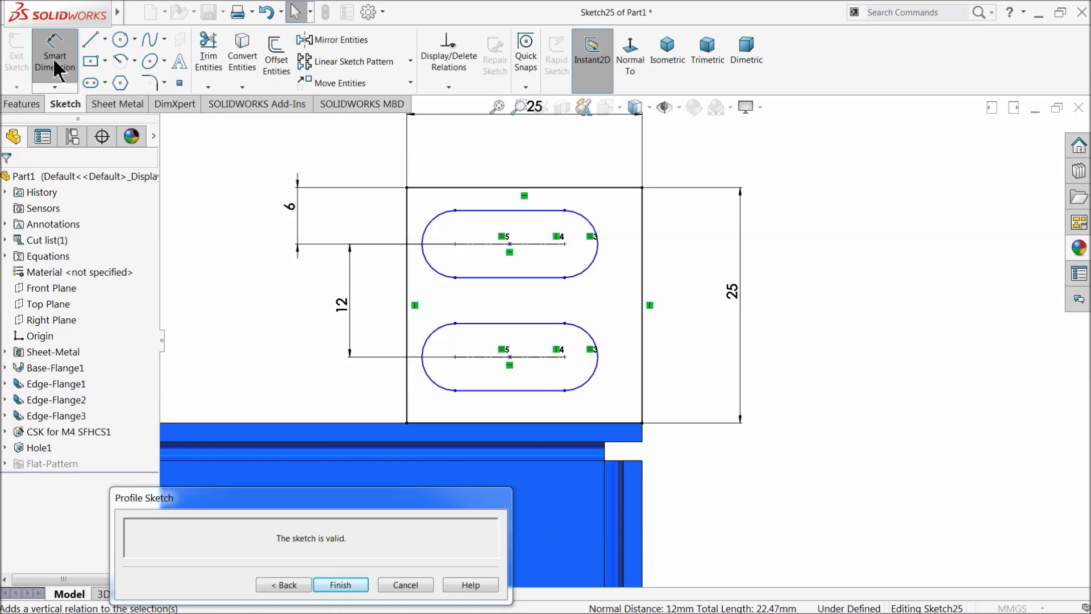
{"action": "left_click", "coordinate": [497, 244]}
{"action": "left_click", "coordinate": [499, 165]}
{"action": "key", "text": "Return"}
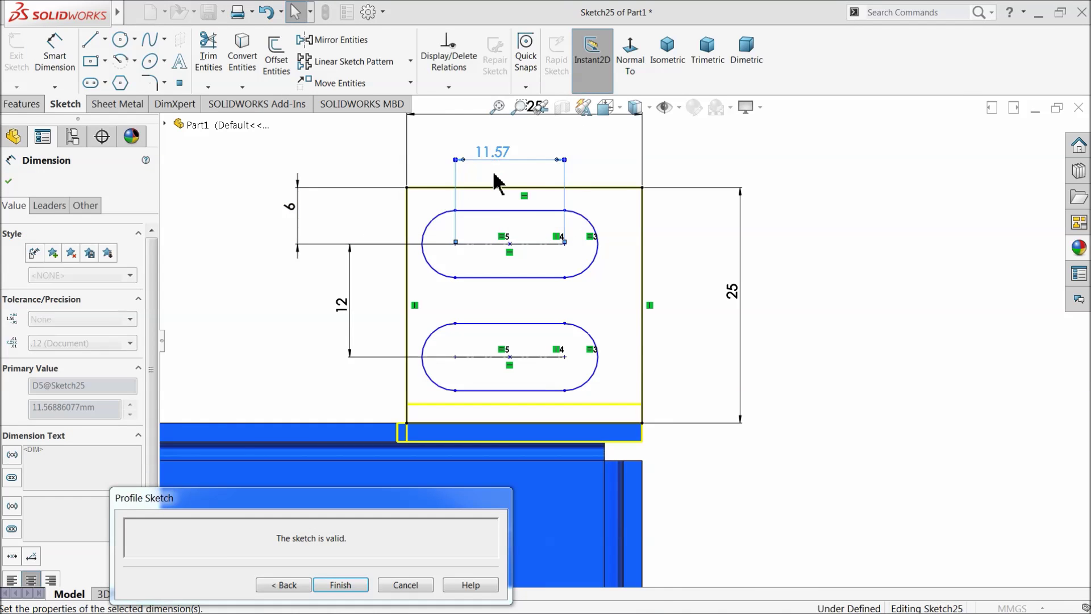
Dimension the upper slot's midpoint to 12.5 mm from the profile's left side line
{"action": "left_click", "coordinate": [426, 237]}
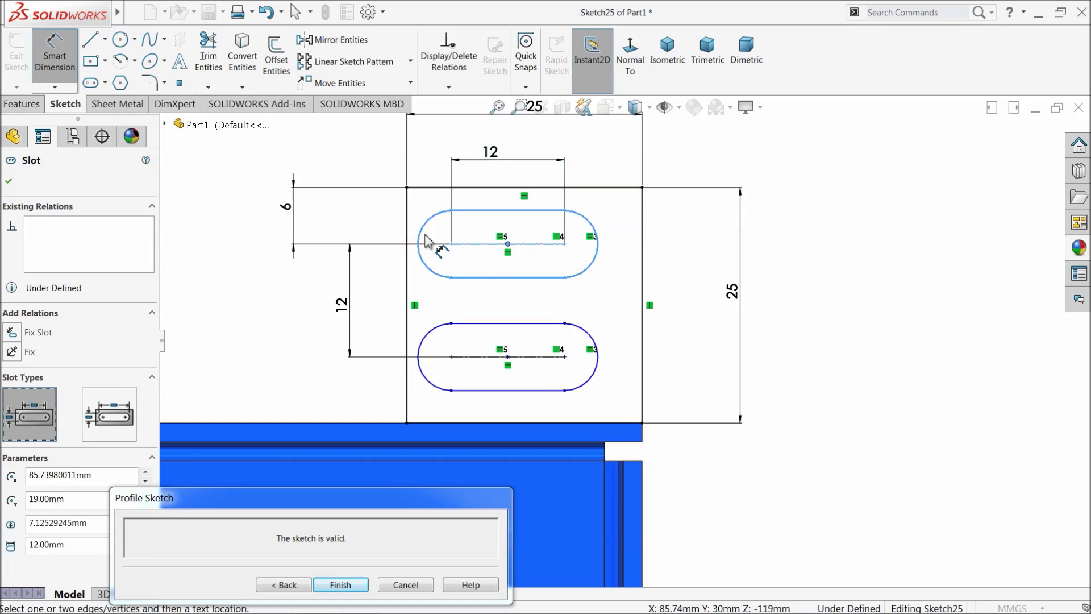
{"action": "left_click", "coordinate": [408, 238]}
{"action": "scroll", "coordinate": [432, 187], "scroll_direction": "up", "scroll_amount": 2}
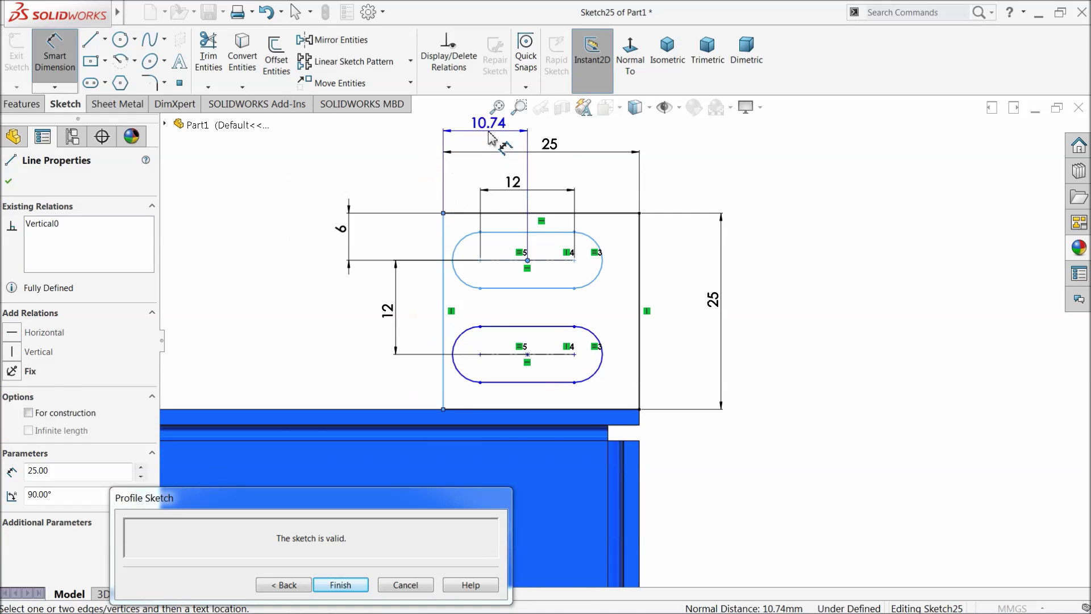
{"action": "left_click", "coordinate": [492, 139]}
{"action": "type", "text": "12.5"}
{"action": "key", "text": "Return"}
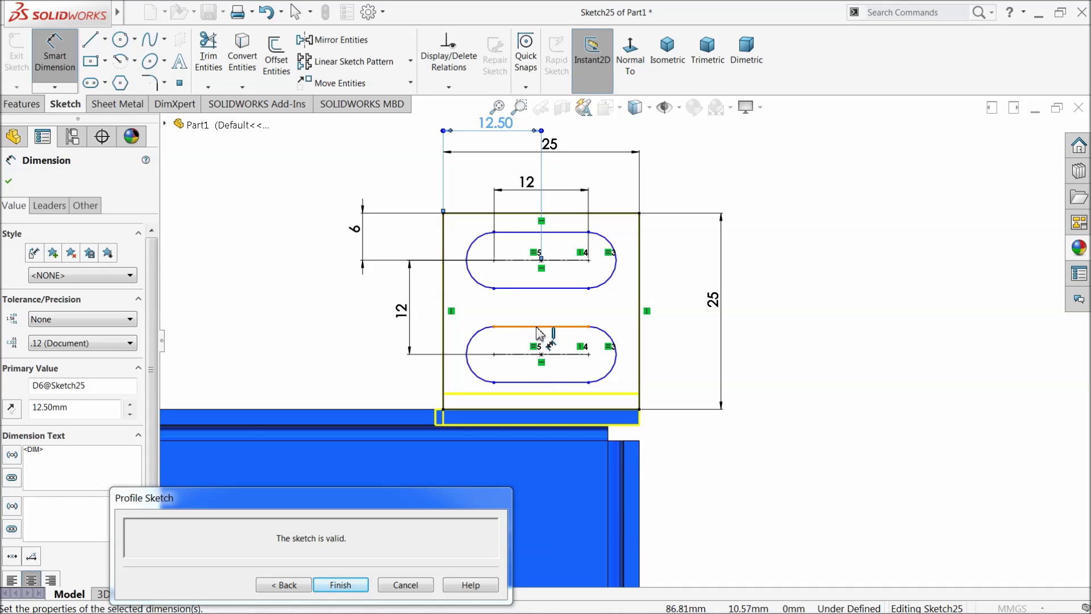
Dimension the upper slot's end radius to 2.5 mm and finish dimensioning
{"action": "left_click", "coordinate": [611, 284]}
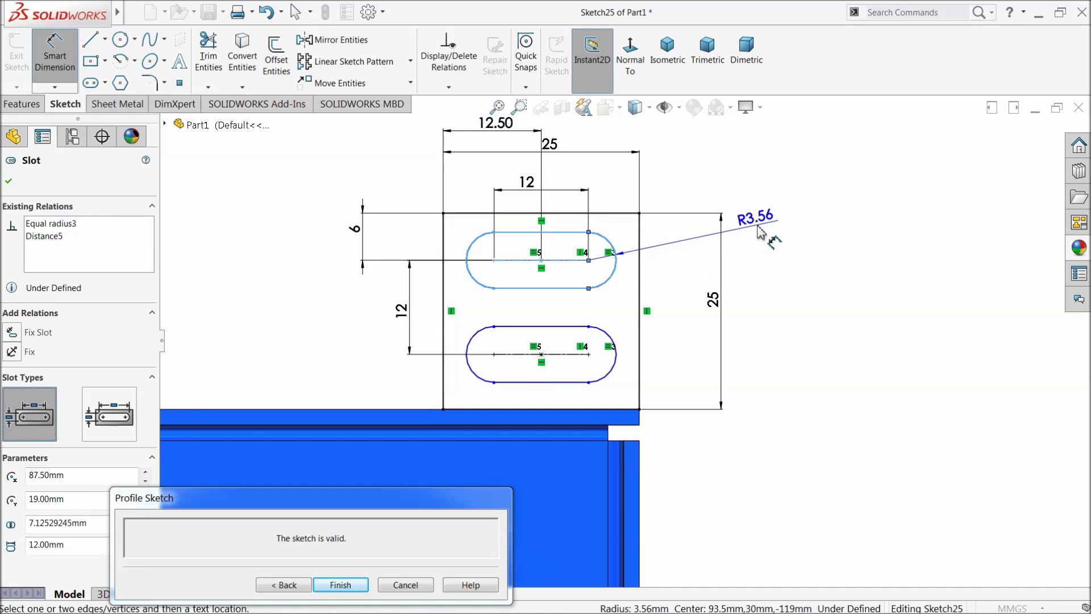
{"action": "left_click", "coordinate": [749, 226]}
{"action": "type", "text": "2.5"}
{"action": "key", "text": "Return"}
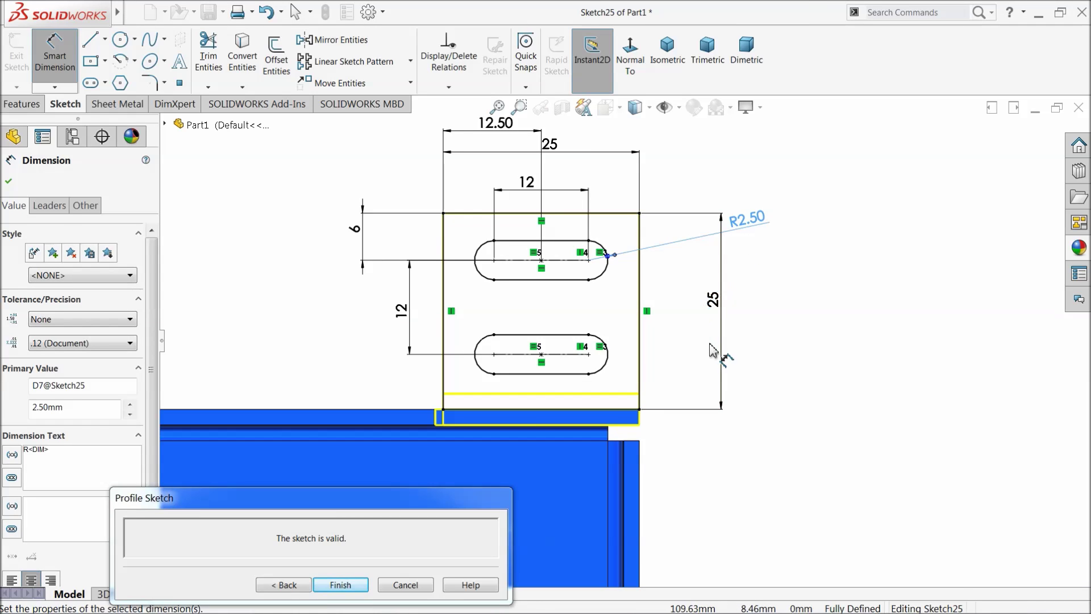
{"action": "key", "text": "Escape"}
{"action": "key", "text": "Escape"}
Return from the profile sketch to the edge flange settings and create the slotted 90-degree tab
{"action": "middle_click_drag", "start_coordinate": [572, 358], "coordinate": [551, 299]}
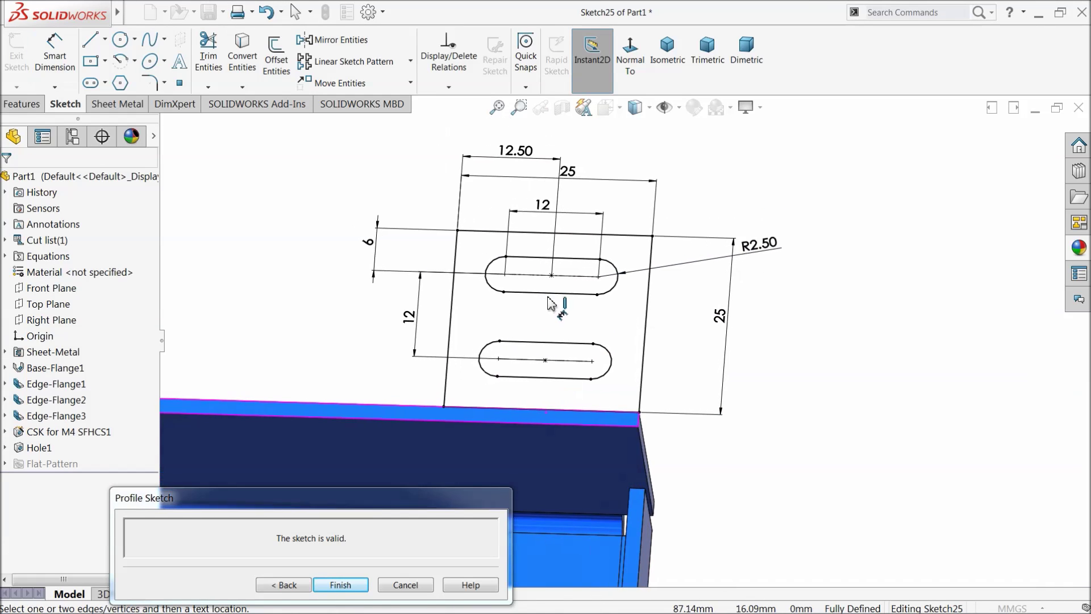
{"action": "left_click", "coordinate": [284, 586]}
{"action": "middle_click_drag", "start_coordinate": [353, 420], "coordinate": [353, 367]}
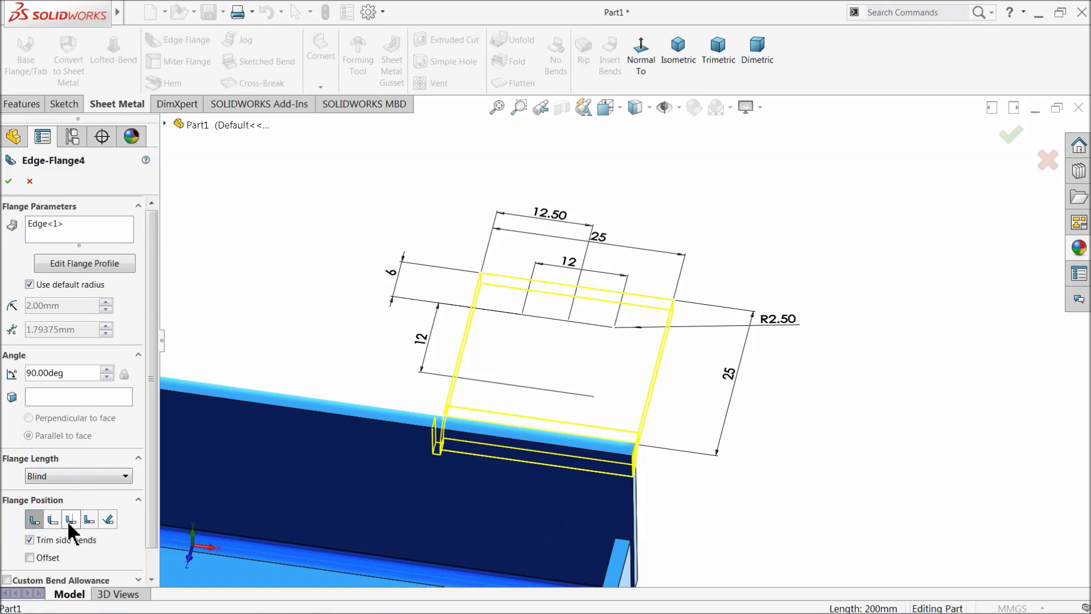
{"action": "left_click", "coordinate": [9, 183]}
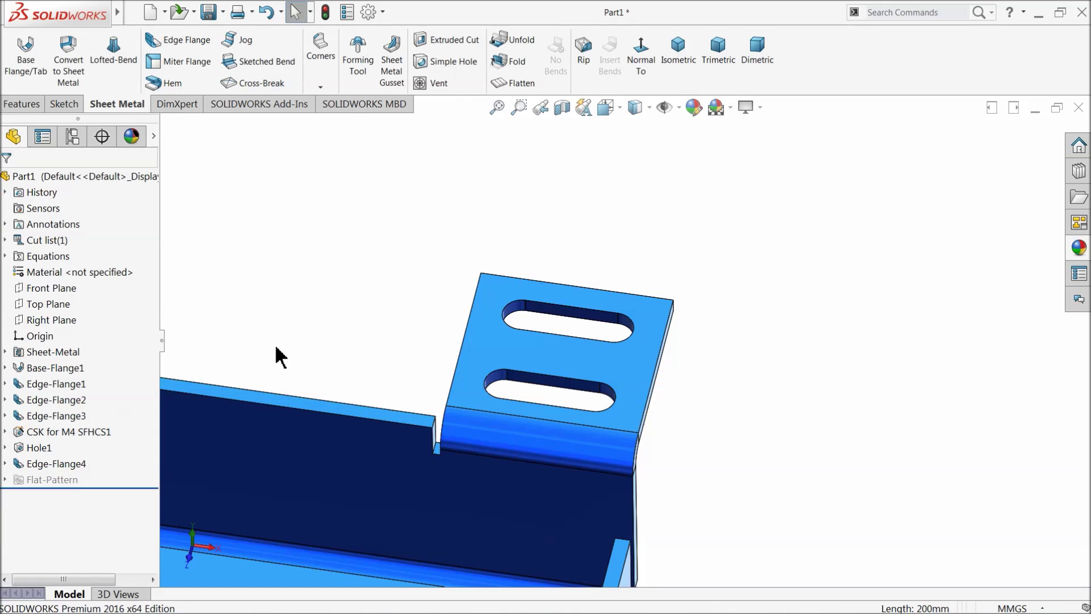
Mirror the countersunk tab flange and the slotted tab flange across the Right Plane
{"action": "mouse_move", "coordinate": [419, 377]}
{"action": "middle_mouse_down"}
{"action": "mouse_move", "coordinate": [413, 358]}
{"action": "mouse_move", "coordinate": [392, 368]}
{"action": "mouse_move", "coordinate": [436, 385]}
{"action": "mouse_move", "coordinate": [424, 323]}
{"action": "mouse_move", "coordinate": [425, 364]}
{"action": "middle_mouse_up"}
{"action": "scroll", "coordinate": [451, 402], "scroll_direction": "up", "scroll_amount": 10}
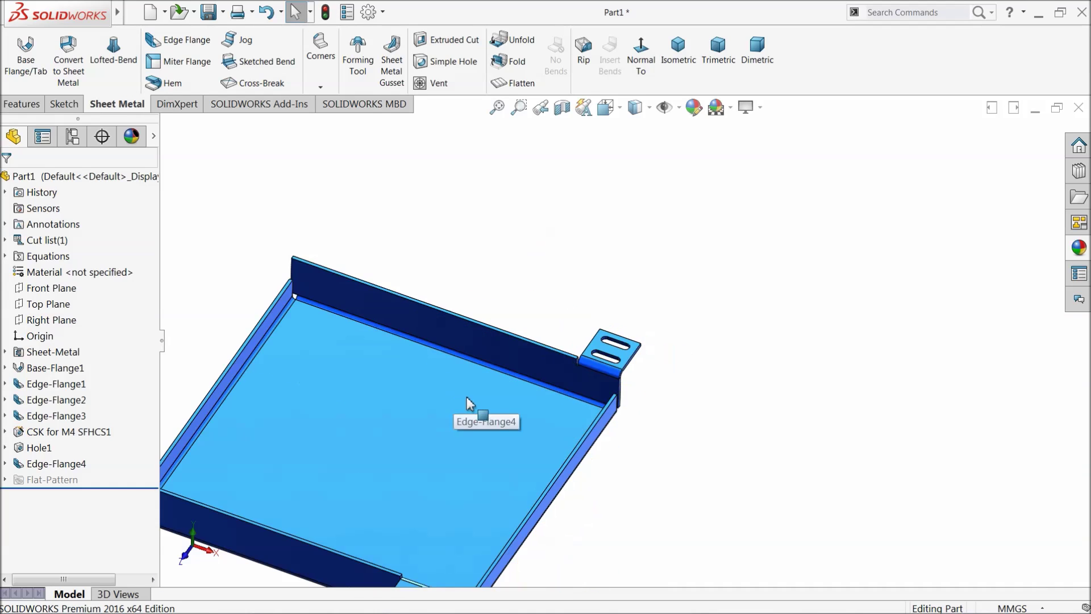
{"action": "middle_click_drag", "start_coordinate": [519, 353], "coordinate": [519, 377]}
{"action": "scroll", "coordinate": [543, 419], "scroll_direction": "down", "scroll_amount": 4}
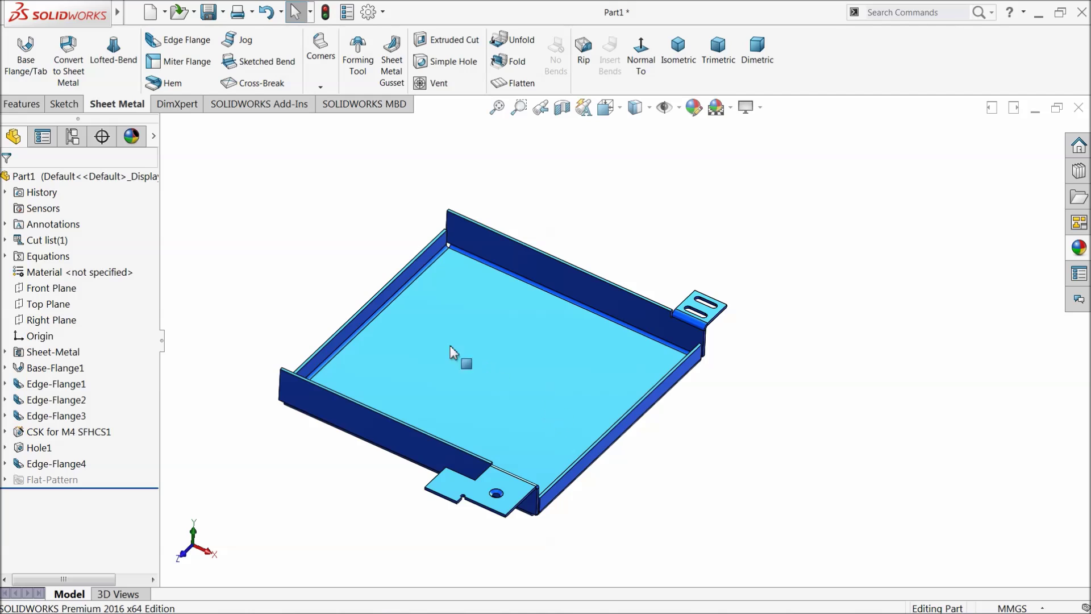
{"action": "left_click", "coordinate": [27, 103]}
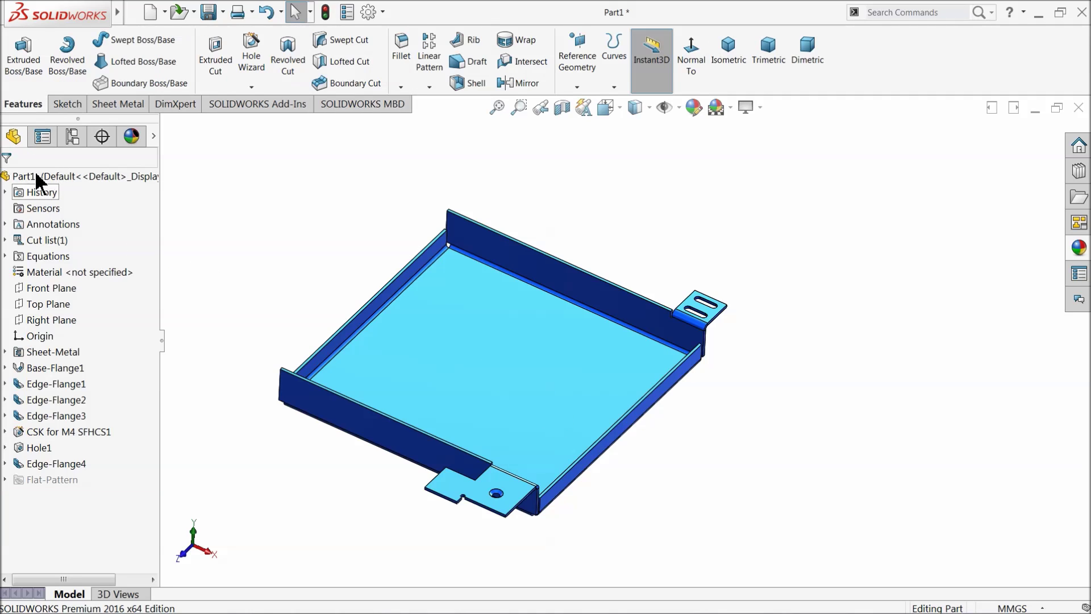
{"action": "left_click", "coordinate": [51, 320]}
{"action": "middle_click_drag", "start_coordinate": [220, 304], "coordinate": [214, 282]}
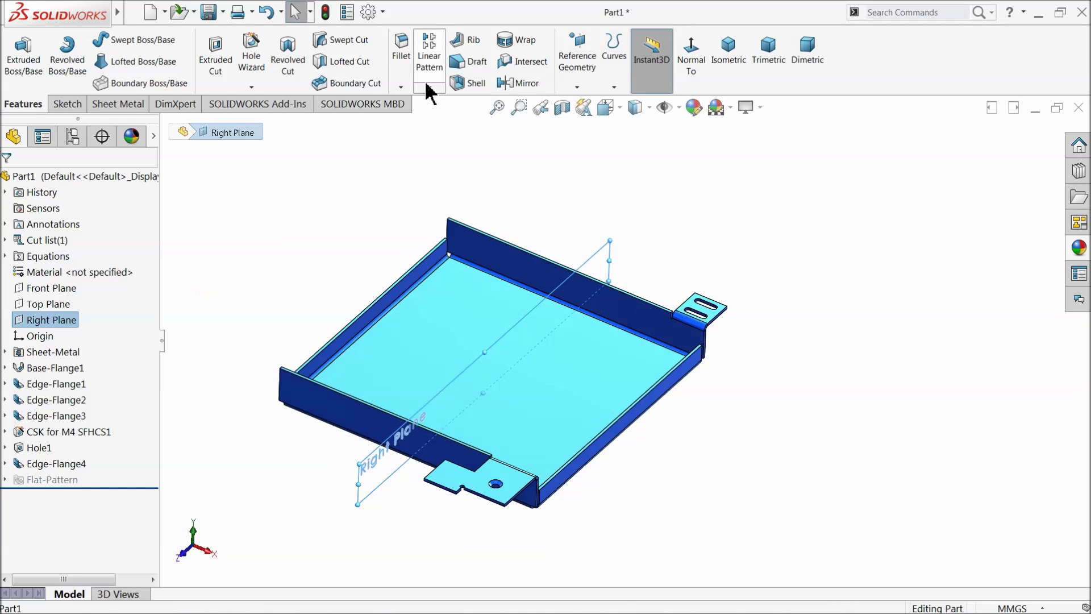
{"action": "left_click", "coordinate": [527, 83]}
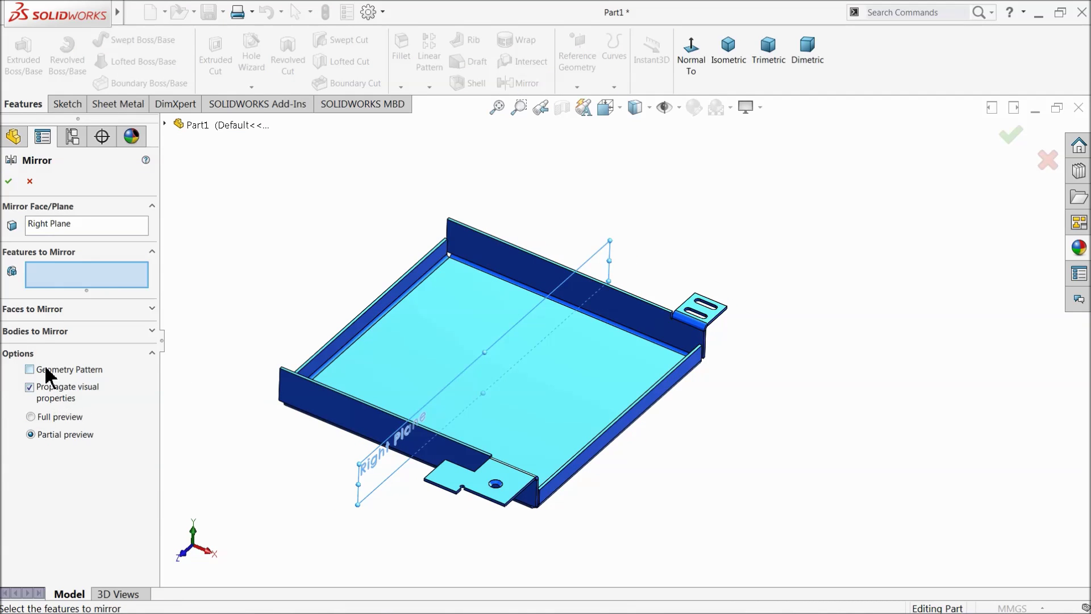
{"action": "left_click", "coordinate": [477, 492]}
{"action": "left_click", "coordinate": [717, 322]}
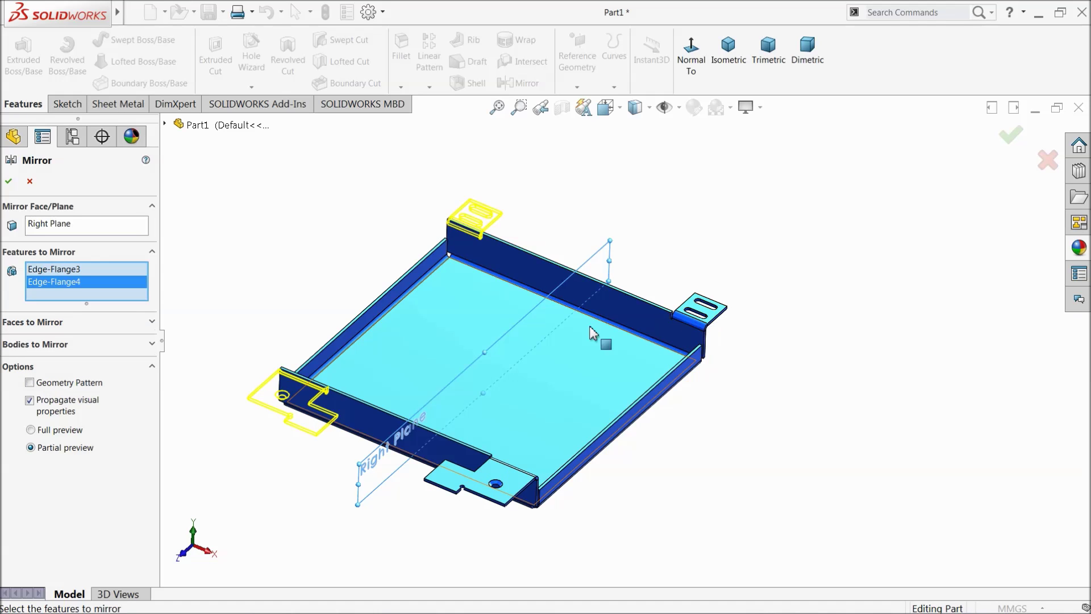
{"action": "left_click", "coordinate": [164, 124]}
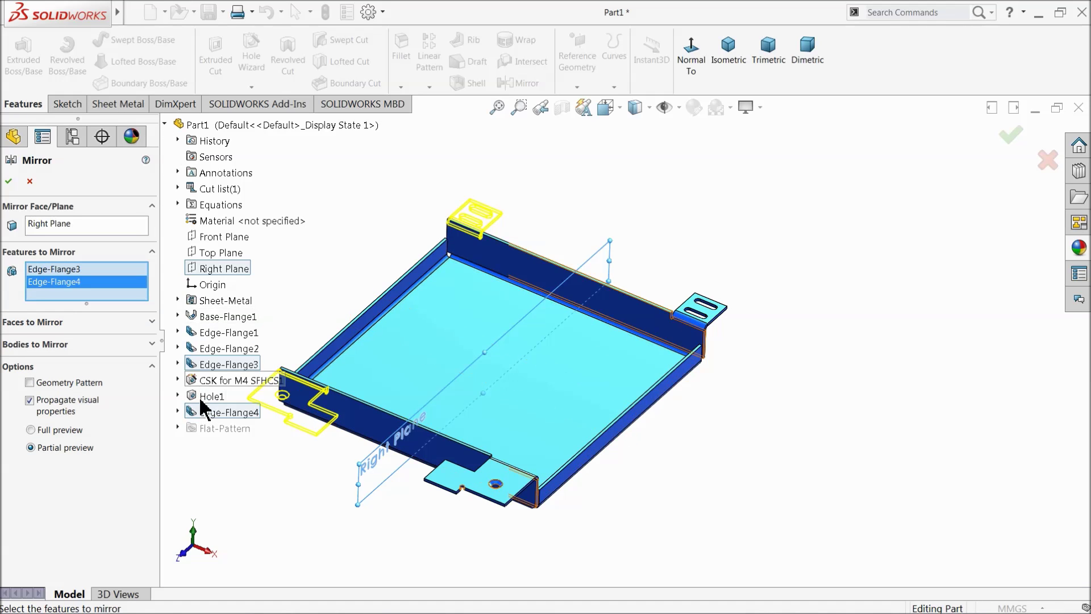
{"action": "left_click", "coordinate": [10, 180]}
Edit the mirror feature to also include the small notch hole and the M4 countersunk hole
{"action": "middle_click_drag", "start_coordinate": [354, 229], "coordinate": [365, 275]}
{"action": "scroll", "coordinate": [456, 507], "scroll_direction": "down", "scroll_amount": 2}
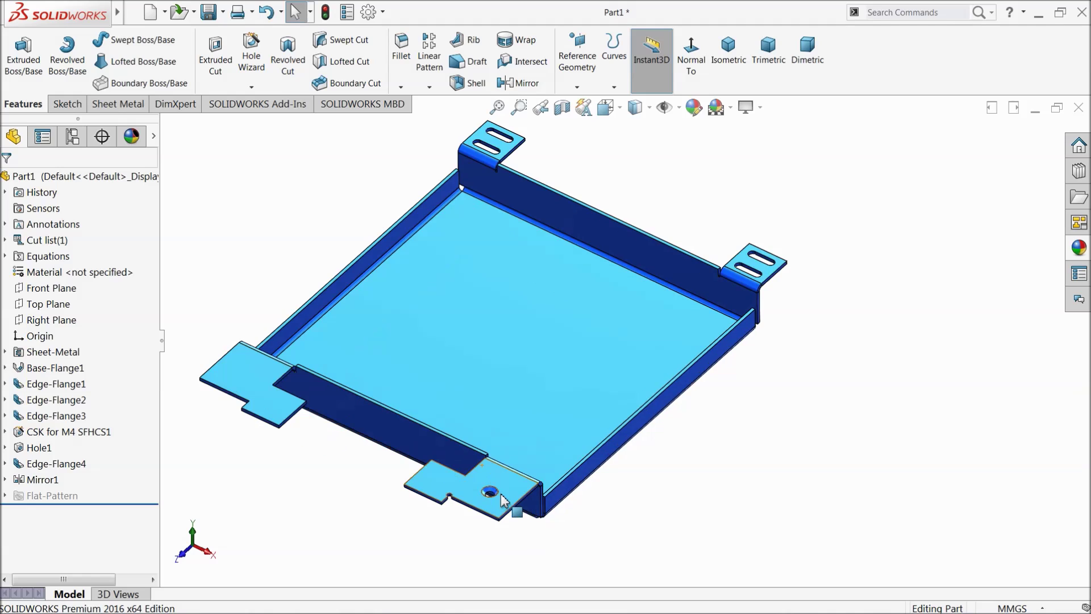
{"action": "left_click", "coordinate": [20, 479]}
{"action": "left_click", "coordinate": [26, 449]}
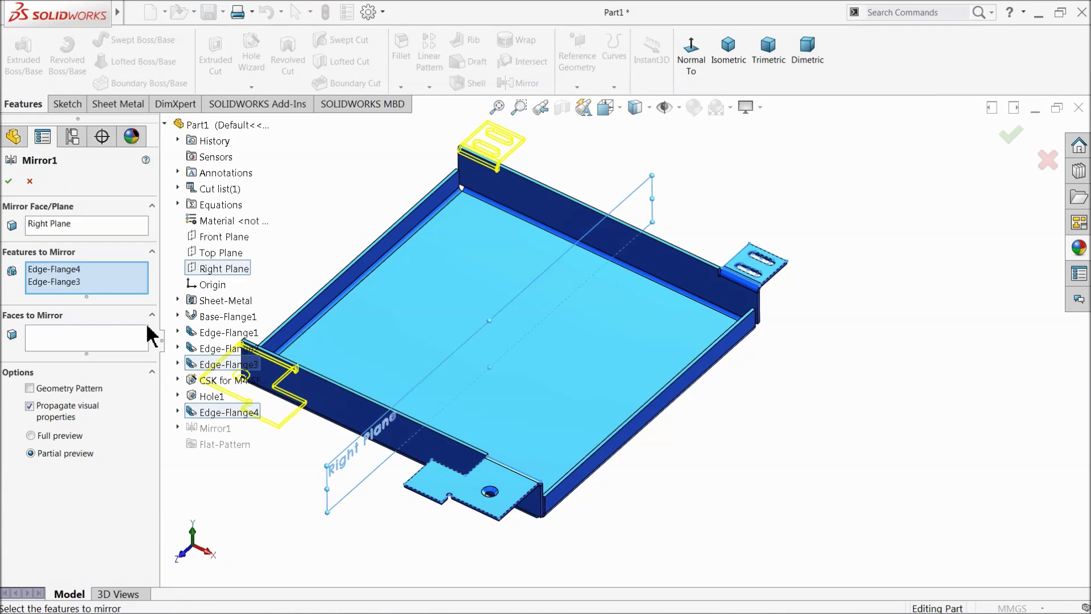
{"action": "scroll", "coordinate": [502, 499], "scroll_direction": "down", "scroll_amount": 5}
{"action": "scroll", "coordinate": [502, 499], "scroll_direction": "down", "scroll_amount": 4}
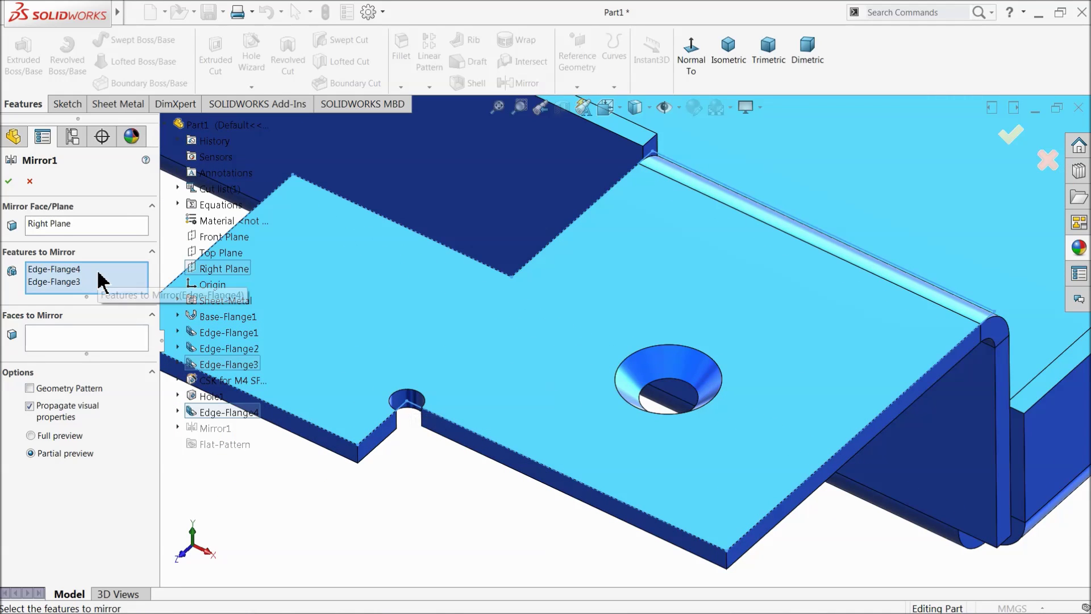
{"action": "left_click", "coordinate": [117, 269]}
{"action": "left_click", "coordinate": [409, 401]}
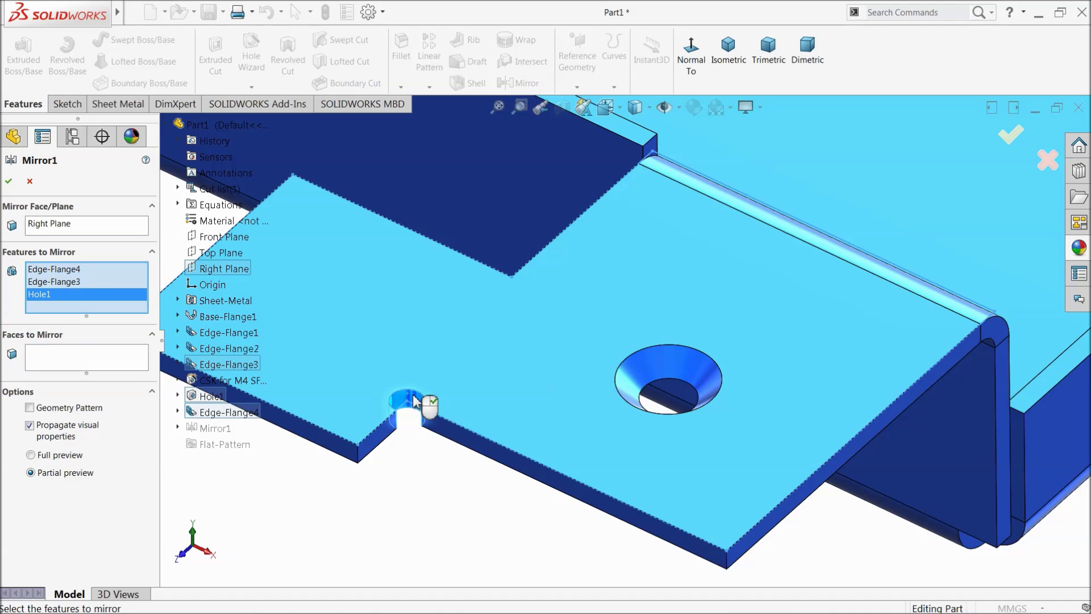
{"action": "left_click", "coordinate": [682, 378]}
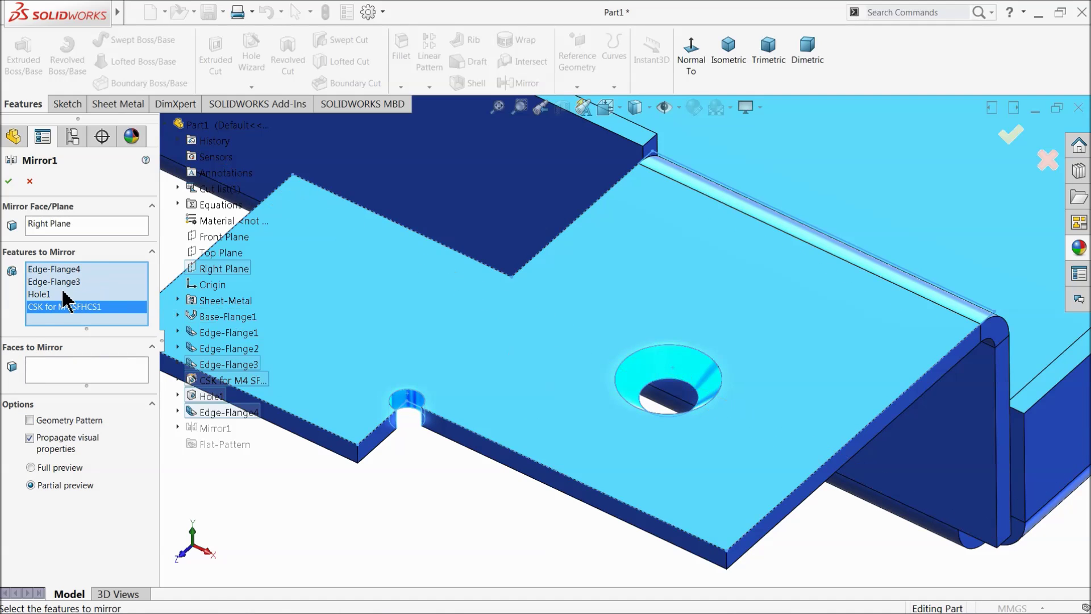
{"action": "scroll", "coordinate": [483, 341], "scroll_direction": "up", "scroll_amount": 6}
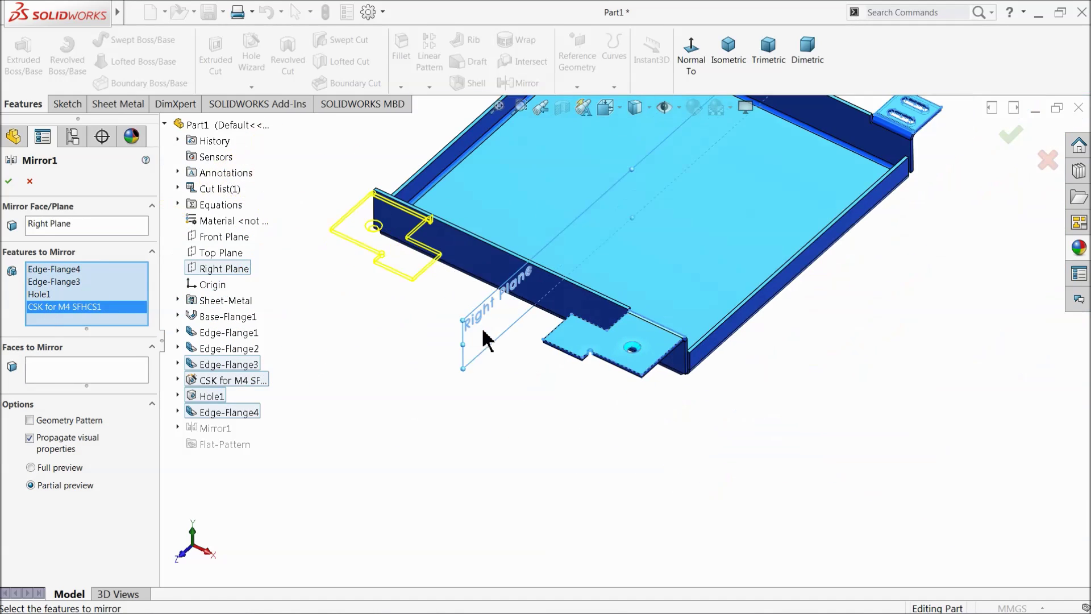
{"action": "scroll", "coordinate": [607, 258], "scroll_direction": "down", "scroll_amount": 5}
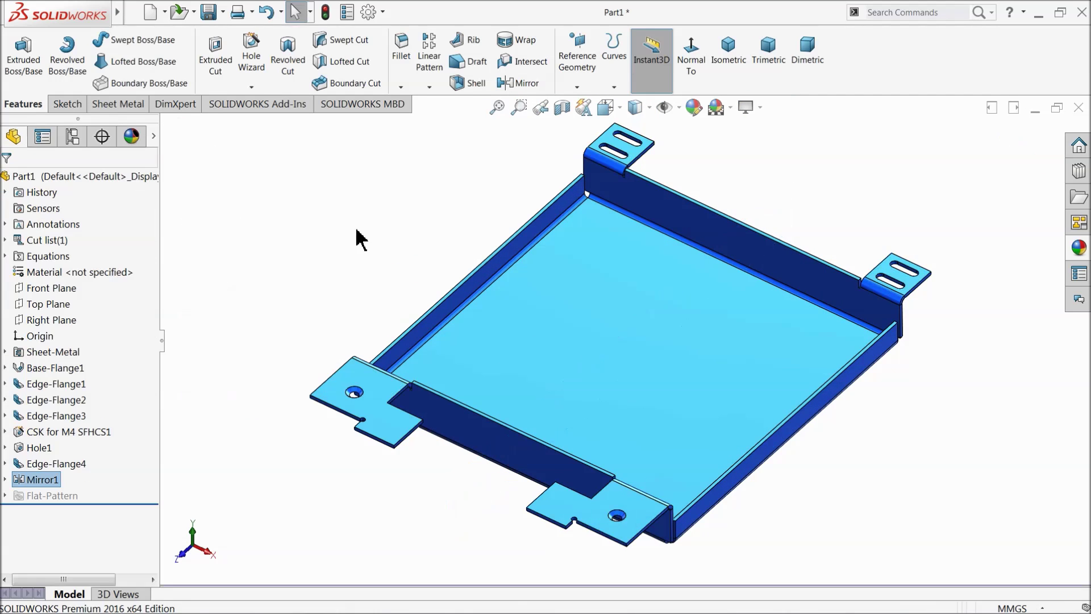
Turn on perspective display and orient the tray to face the outside of its front flange
{"action": "mouse_move", "coordinate": [360, 268]}
{"action": "middle_mouse_down"}
{"action": "mouse_move", "coordinate": [366, 235]}
{"action": "mouse_move", "coordinate": [366, 253]}
{"action": "middle_mouse_up"}
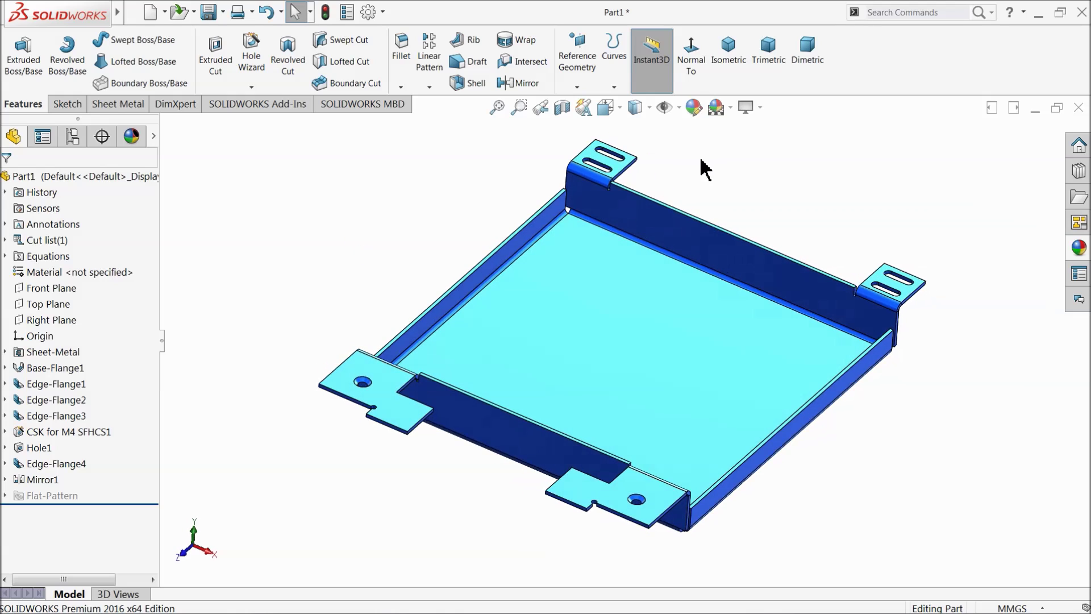
{"action": "left_click", "coordinate": [759, 108]}
{"action": "left_click", "coordinate": [776, 175]}
{"action": "middle_click_drag", "start_coordinate": [689, 232], "coordinate": [547, 402]}
Sketch a vertical straight slot, about 11 mm between centres and 6 mm wide, near the left end of the front flange's outer face
{"action": "left_click", "coordinate": [547, 402]}
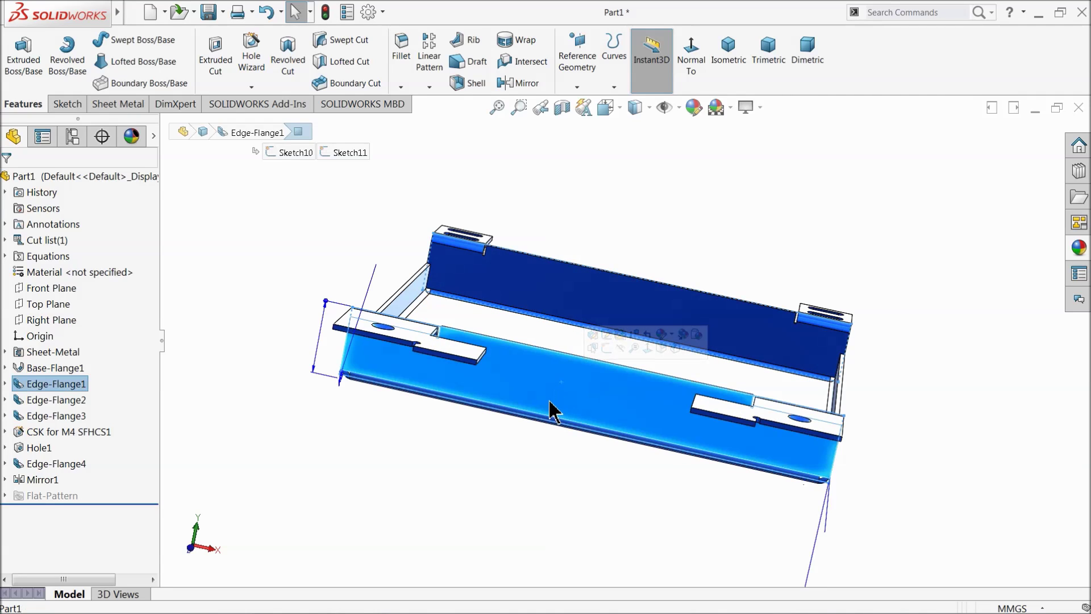
{"action": "left_click", "coordinate": [607, 351]}
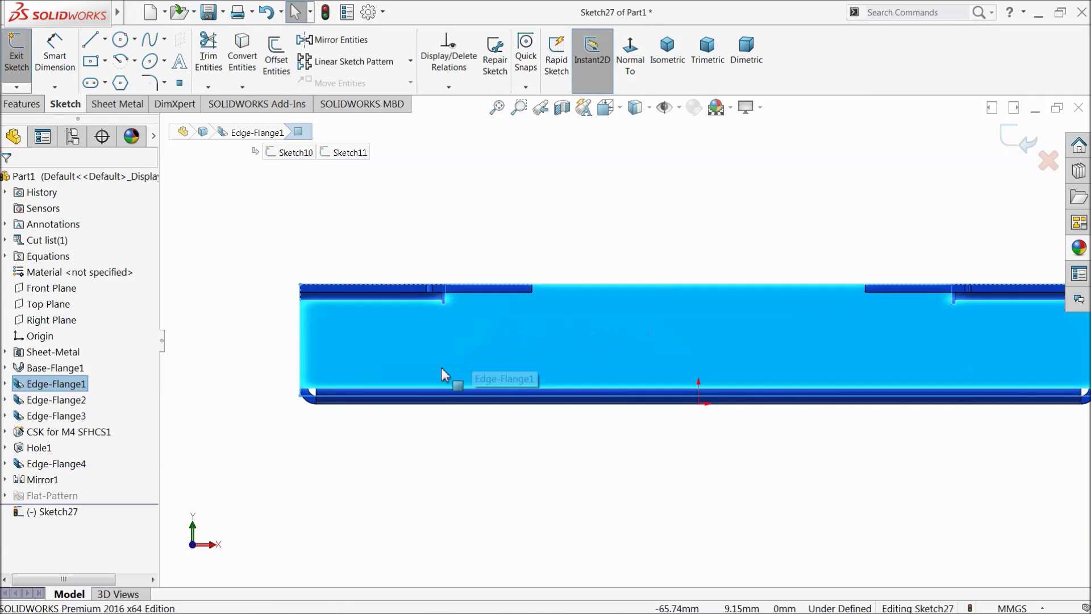
{"action": "left_click", "coordinate": [90, 83]}
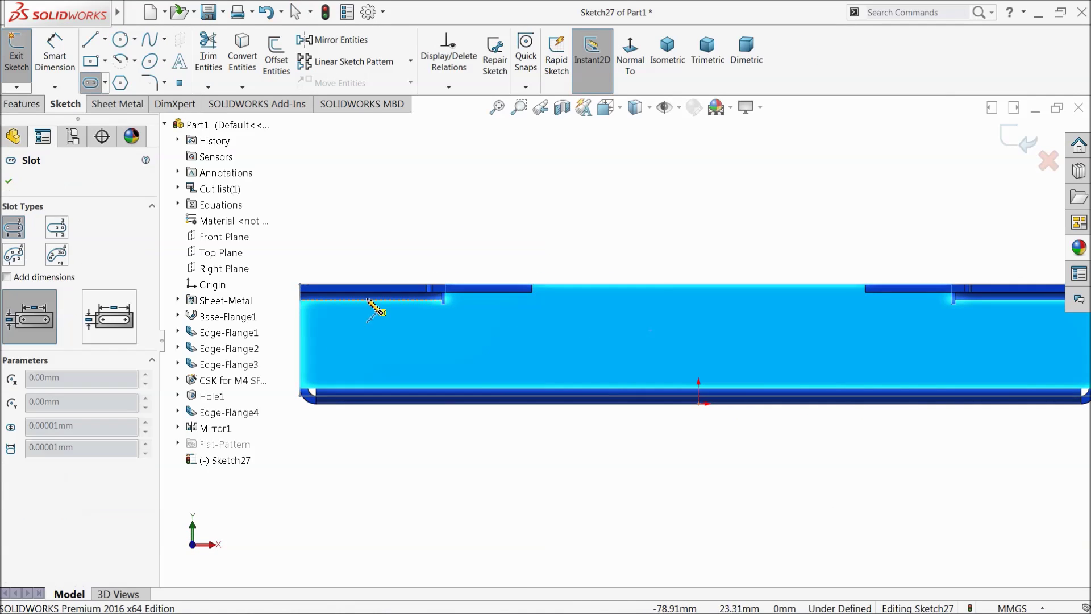
{"action": "scroll", "coordinate": [445, 409], "scroll_direction": "down", "scroll_amount": 3}
{"action": "scroll", "coordinate": [462, 373], "scroll_direction": "up", "scroll_amount": 3}
{"action": "scroll", "coordinate": [464, 328], "scroll_direction": "down", "scroll_amount": 3}
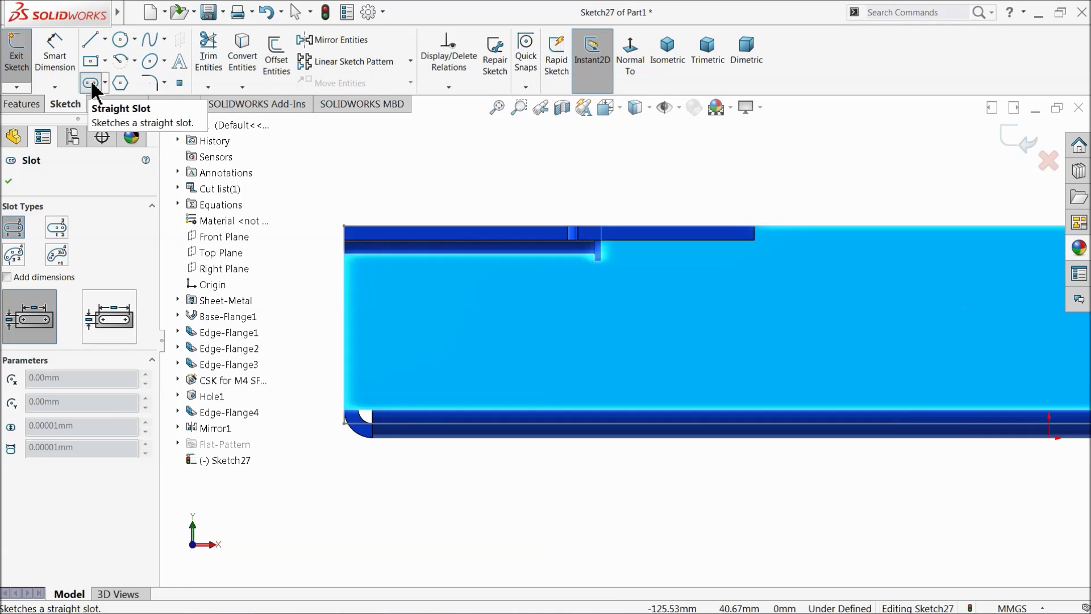
{"action": "left_click", "coordinate": [476, 318]}
{"action": "left_click", "coordinate": [476, 375]}
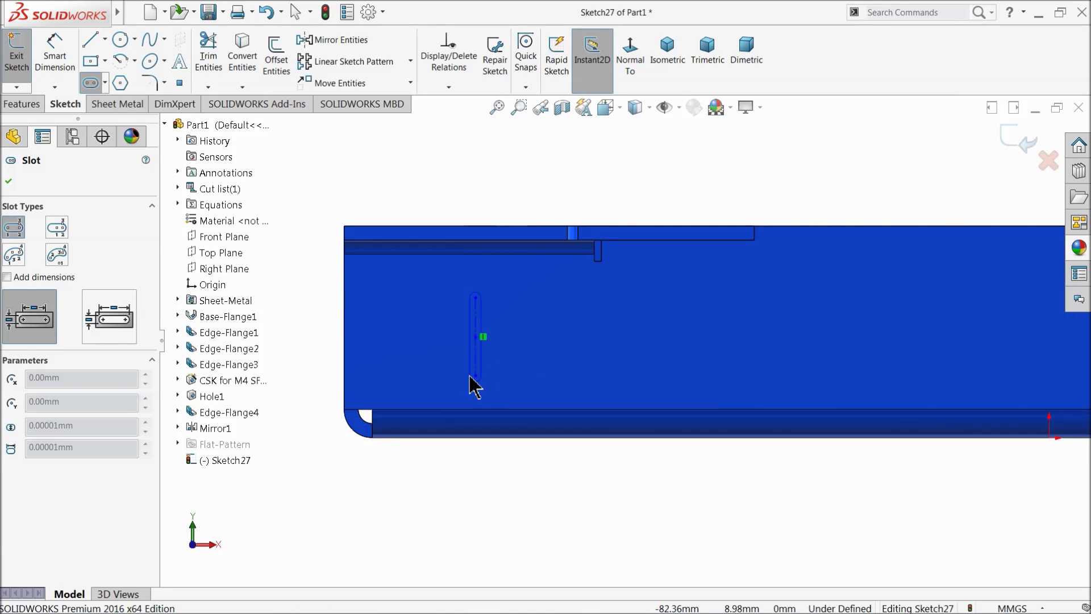
{"action": "left_click", "coordinate": [460, 386]}
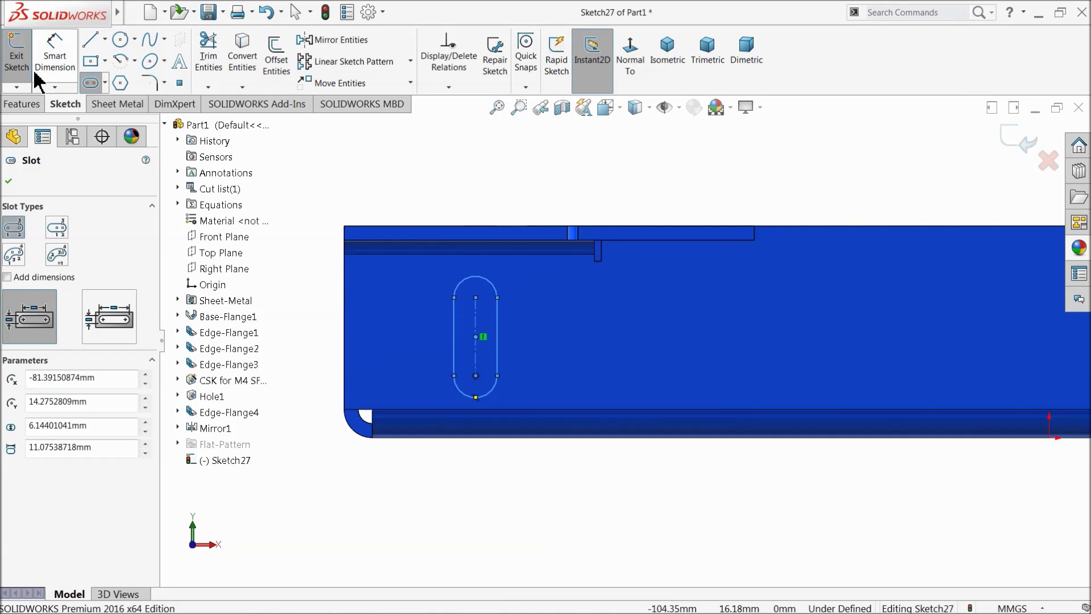
Dimension the slot's centre-to-centre length to 10 mm
{"action": "left_click", "coordinate": [55, 57]}
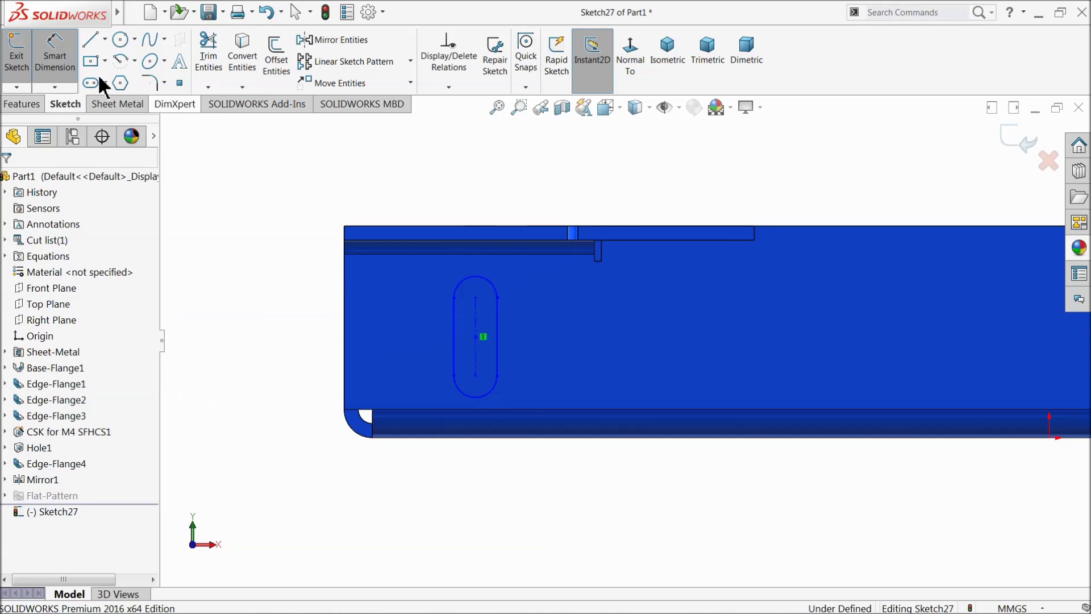
{"action": "left_click", "coordinate": [477, 344]}
{"action": "left_click", "coordinate": [294, 341]}
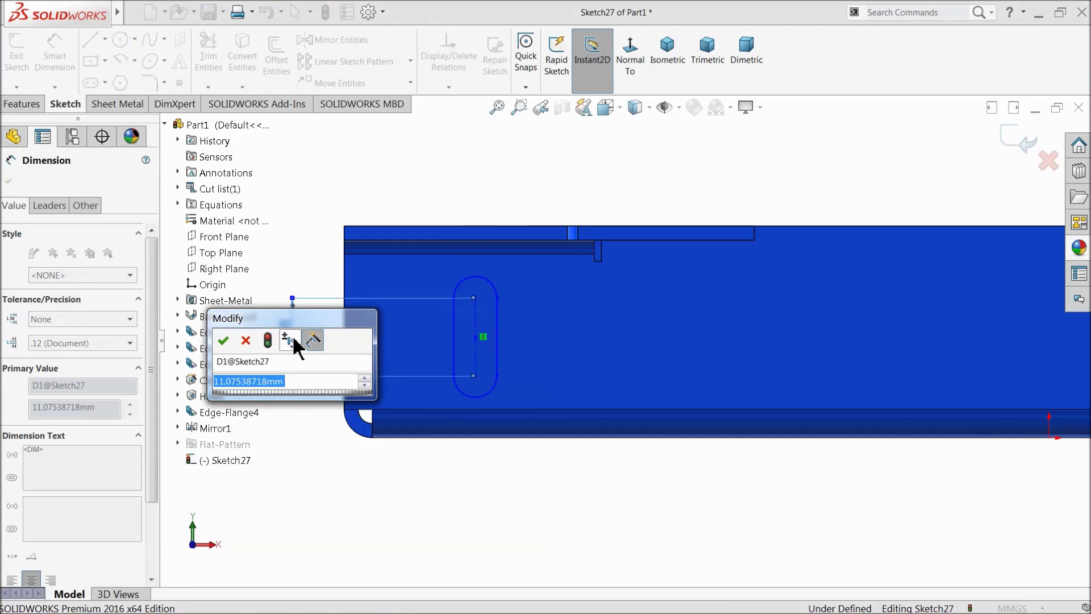
{"action": "type", "text": "10"}
{"action": "key", "text": "Return"}
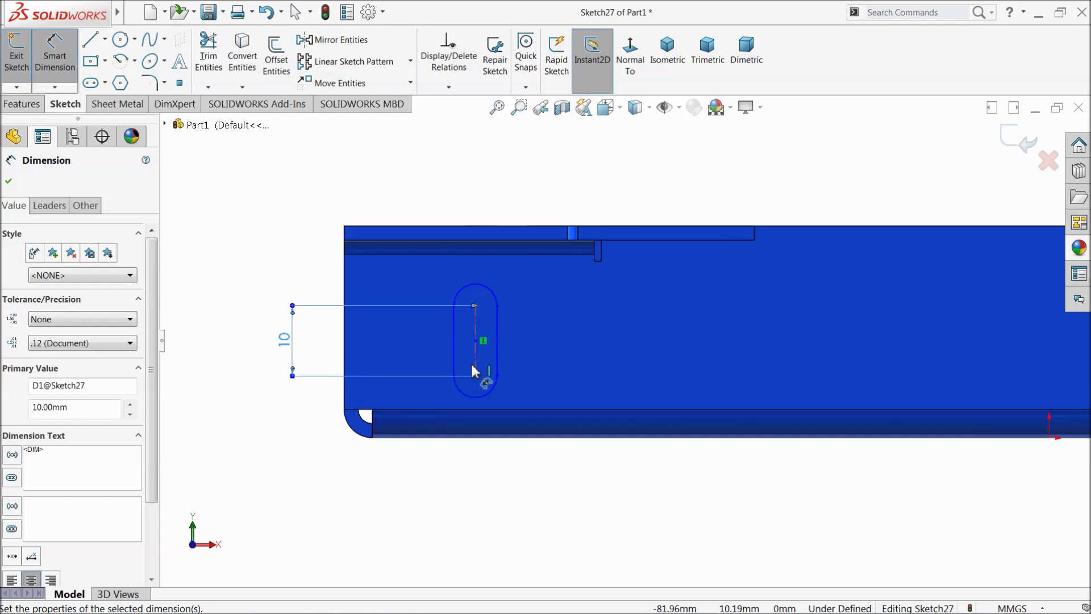
Dimension the slot's midpoint to 10 mm above the flange face's lower edge
{"action": "left_click", "coordinate": [476, 342]}
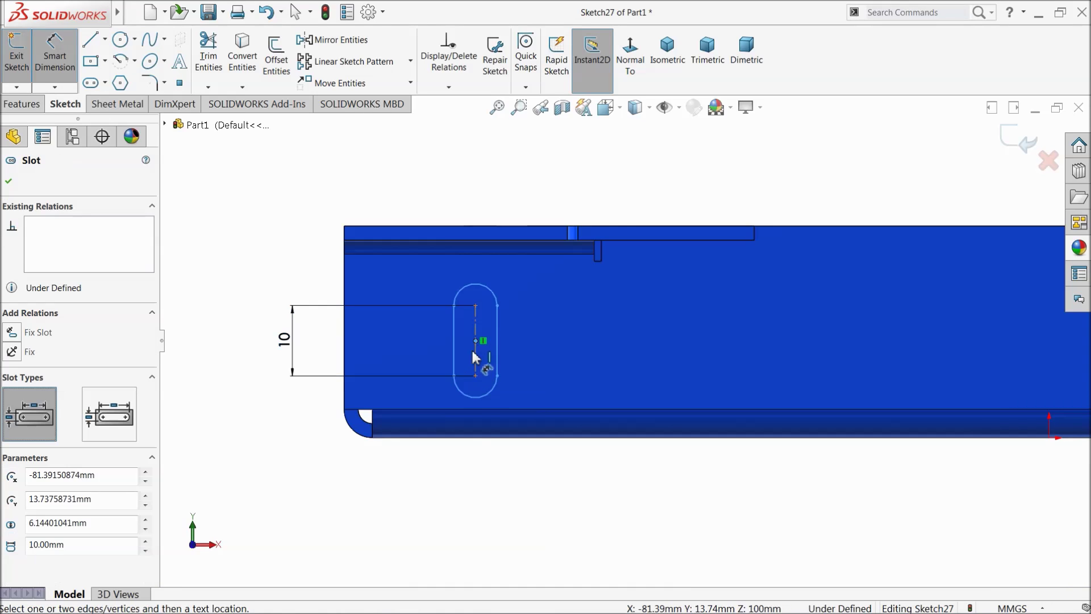
{"action": "left_click", "coordinate": [464, 410]}
{"action": "left_click", "coordinate": [236, 379]}
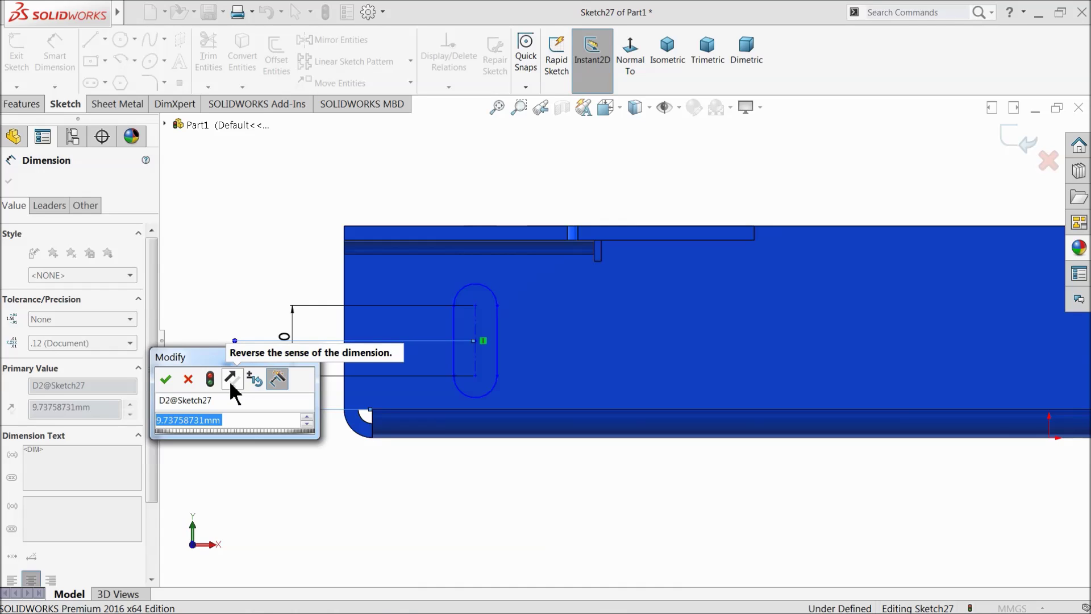
{"action": "type", "text": "10"}
{"action": "key", "text": "Return"}
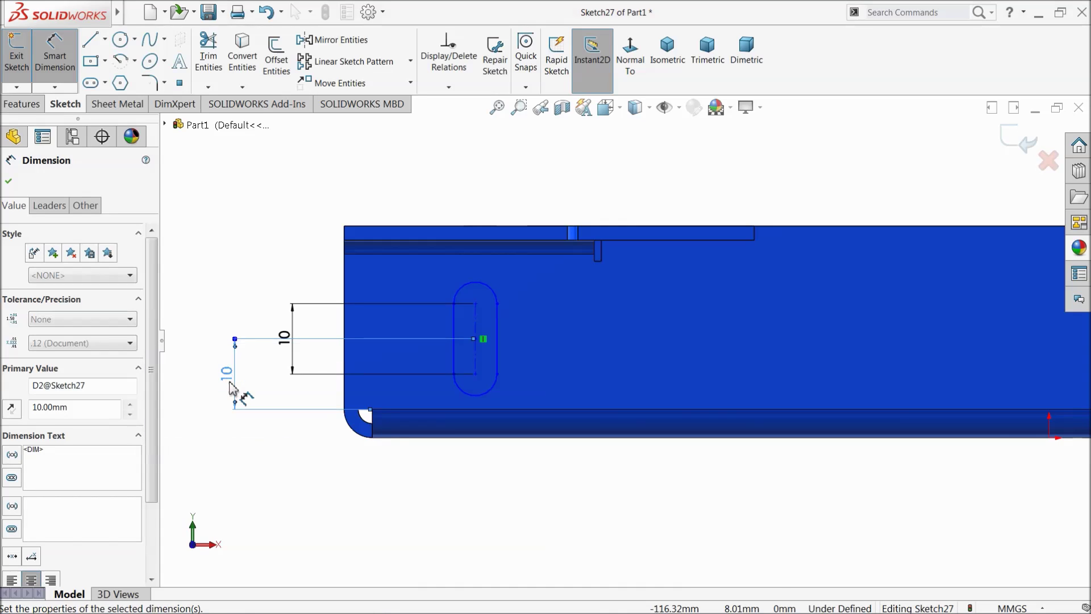
Dimension the slot's centreline to 15 mm from the flange's left edge
{"action": "left_click", "coordinate": [477, 368]}
{"action": "left_click", "coordinate": [348, 362]}
{"action": "left_click", "coordinate": [398, 476]}
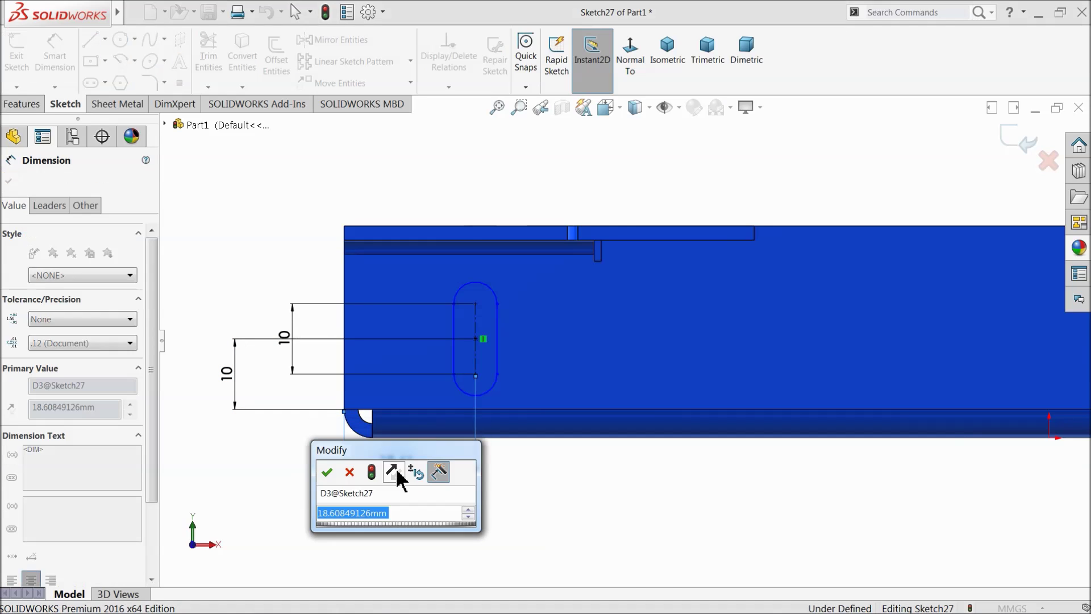
{"action": "type", "text": "15"}
{"action": "key", "text": "Return"}
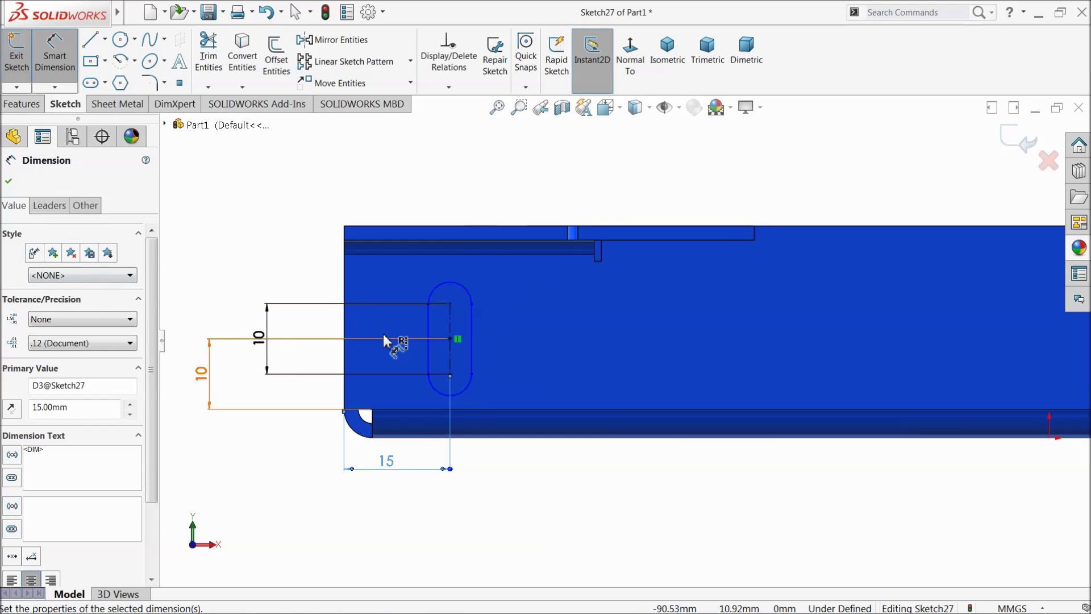
Dimension the slot's end radius to 3 mm and finish dimensioning
{"action": "left_click", "coordinate": [462, 393]}
{"action": "left_click", "coordinate": [506, 479]}
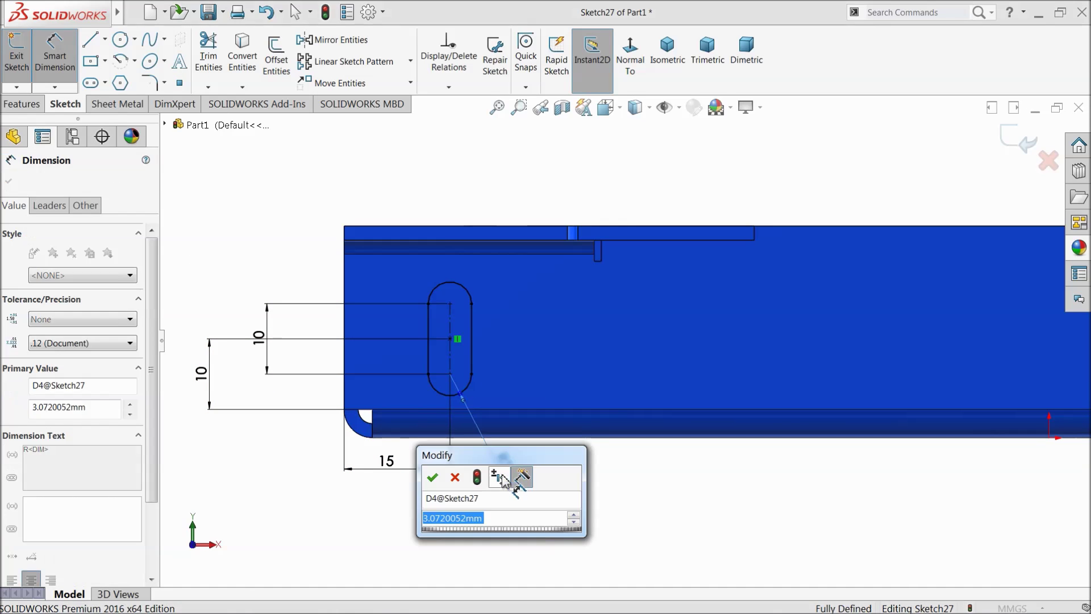
{"action": "key", "text": "Return"}
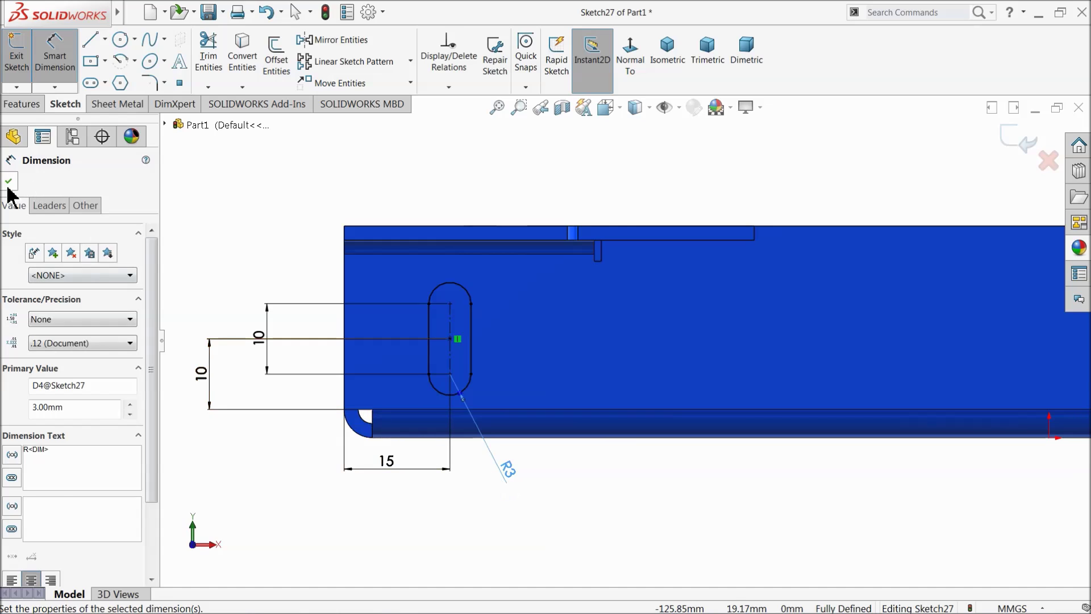
{"action": "left_click", "coordinate": [9, 180]}
Cut the slot profile with an Extruded Cut set to Through All, passing through both opposite flanges
{"action": "left_click", "coordinate": [113, 105]}
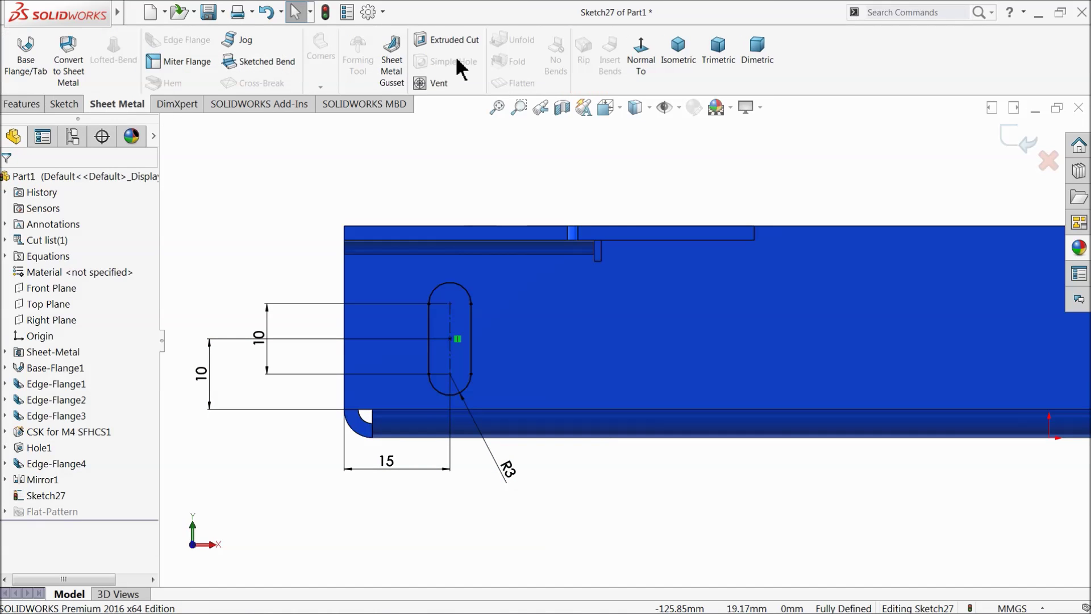
{"action": "left_click", "coordinate": [448, 41]}
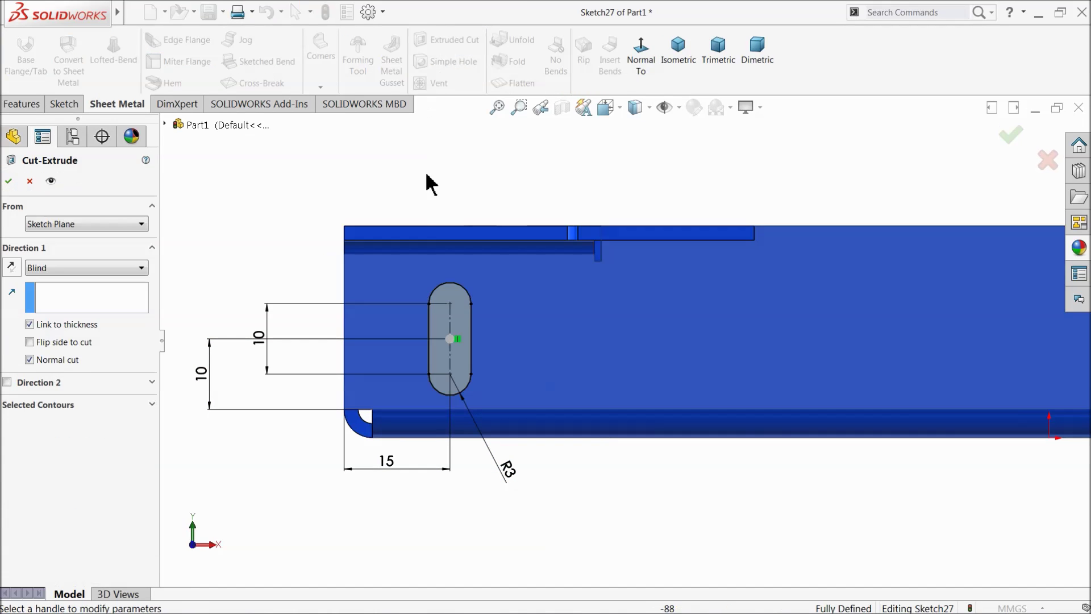
{"action": "middle_click_drag", "start_coordinate": [317, 227], "coordinate": [312, 260]}
{"action": "left_click", "coordinate": [74, 268]}
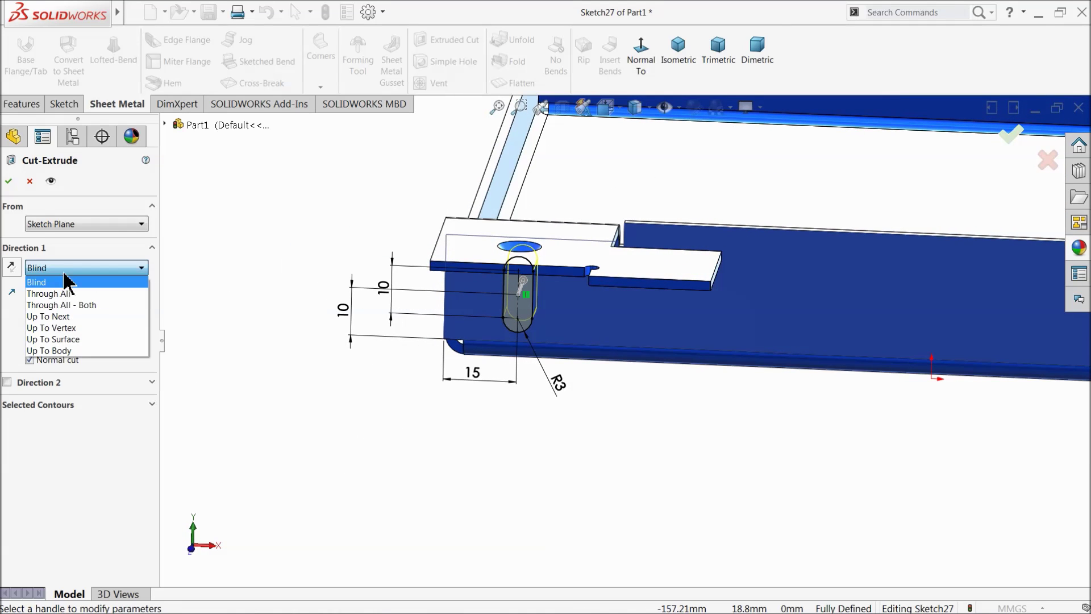
{"action": "left_click", "coordinate": [57, 284]}
{"action": "scroll", "coordinate": [499, 226], "scroll_direction": "up", "scroll_amount": 3}
{"action": "middle_click_drag", "start_coordinate": [619, 175], "coordinate": [711, 180]}
{"action": "scroll", "coordinate": [711, 180], "scroll_direction": "down", "scroll_amount": 3}
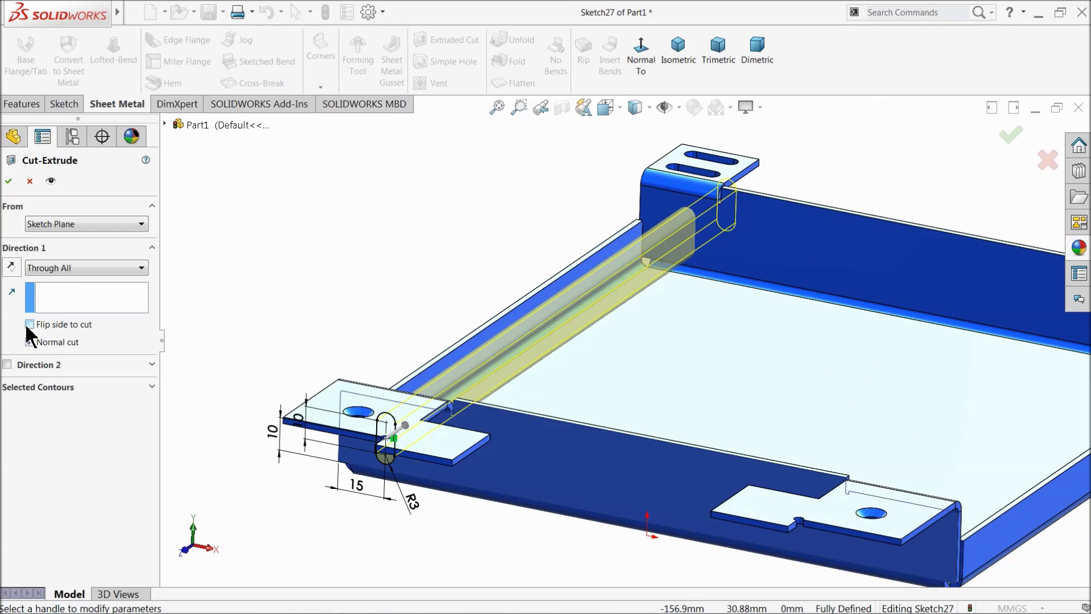
{"action": "middle_click_drag", "start_coordinate": [231, 297], "coordinate": [230, 291]}
{"action": "left_click", "coordinate": [8, 181]}
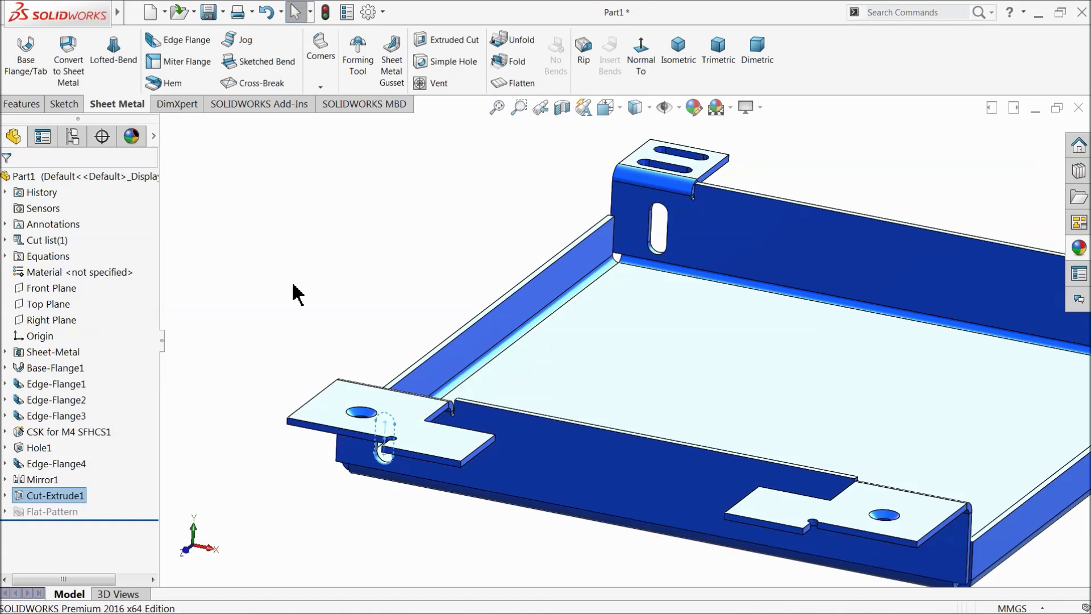
{"action": "middle_click", "coordinate": [412, 272]}
{"action": "middle_click", "coordinate": [412, 273]}
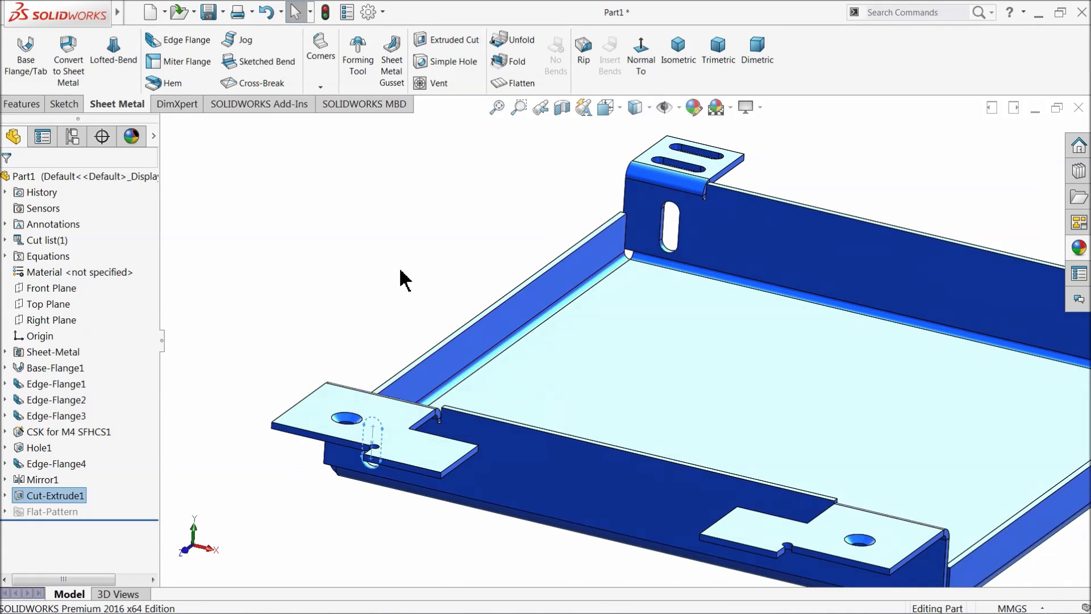
Set up a linear pattern of the slot cut, using the top edge of the front flange as Direction 1
{"action": "left_click", "coordinate": [819, 273]}
{"action": "mouse_move", "coordinate": [686, 390]}
{"action": "middle_mouse_down"}
{"action": "mouse_move", "coordinate": [694, 360]}
{"action": "mouse_move", "coordinate": [695, 388]}
{"action": "middle_mouse_up"}
{"action": "scroll", "coordinate": [695, 388], "scroll_direction": "down", "scroll_amount": 5}
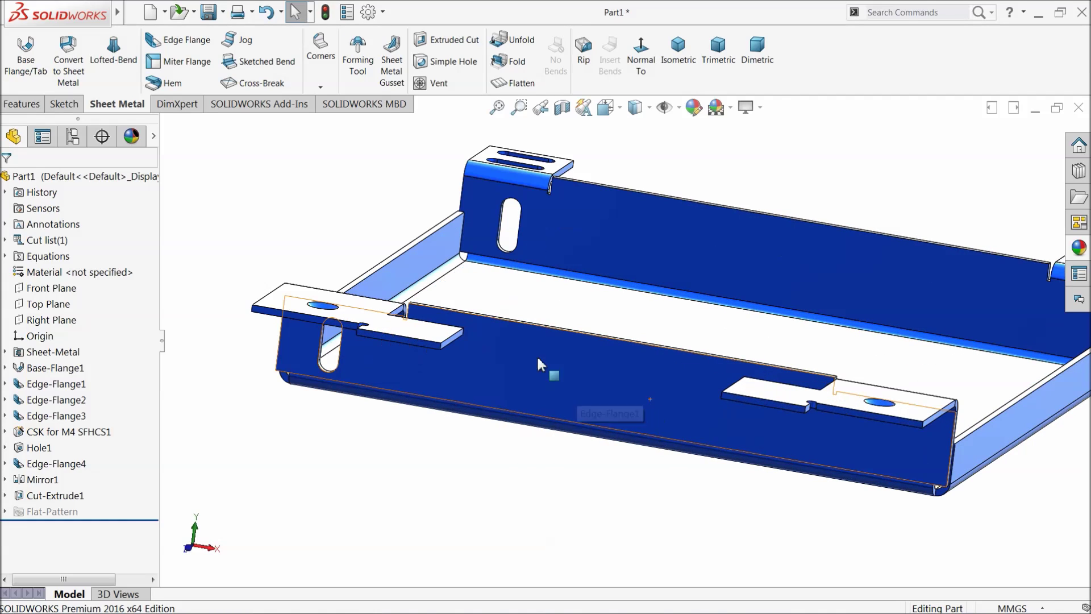
{"action": "left_click", "coordinate": [35, 104]}
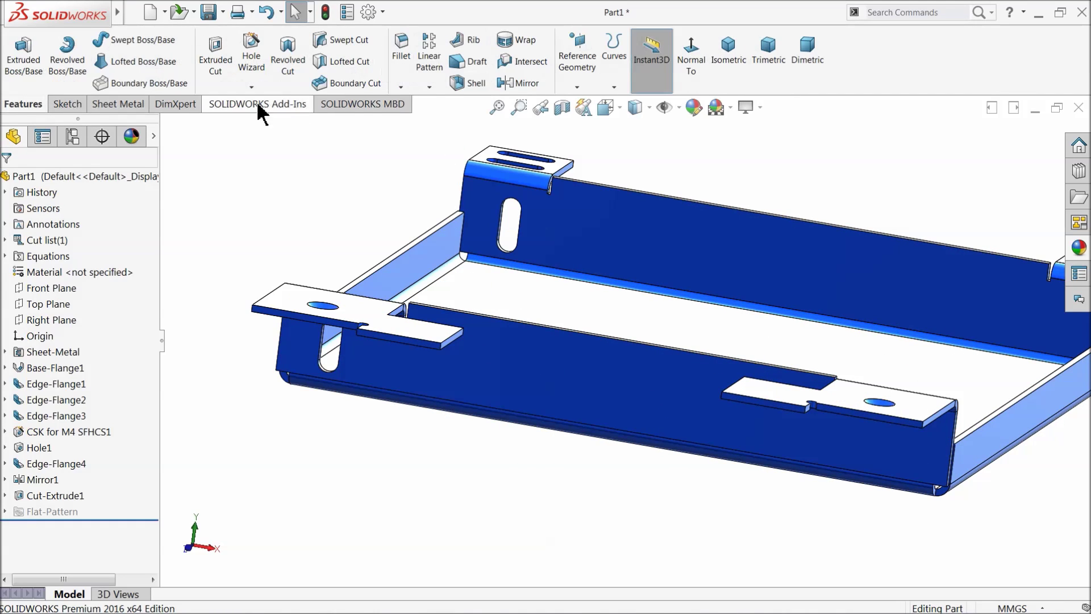
{"action": "left_click", "coordinate": [430, 73]}
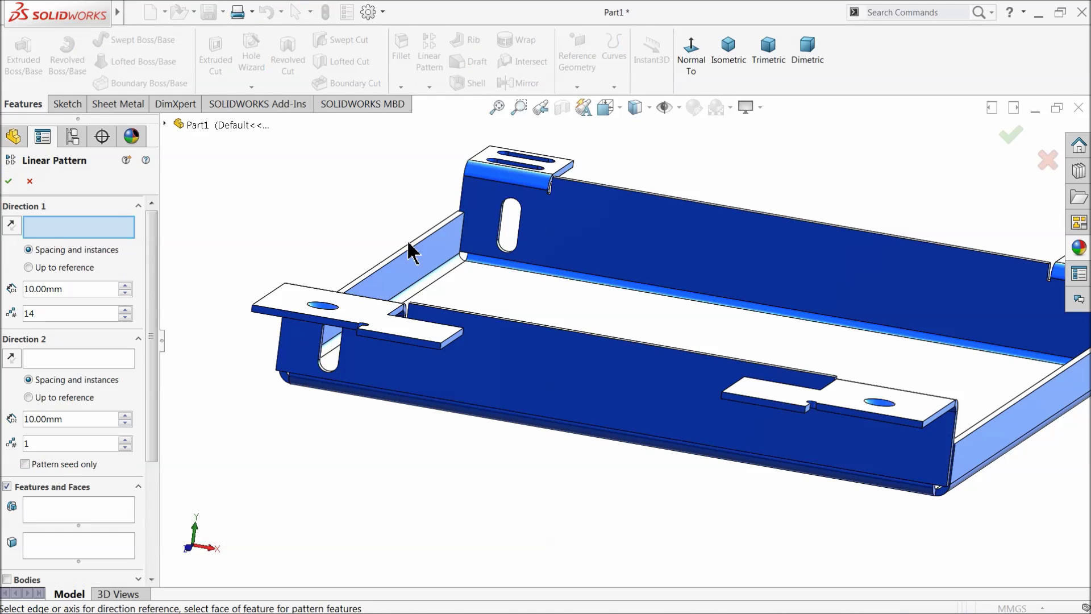
{"action": "left_click", "coordinate": [488, 318]}
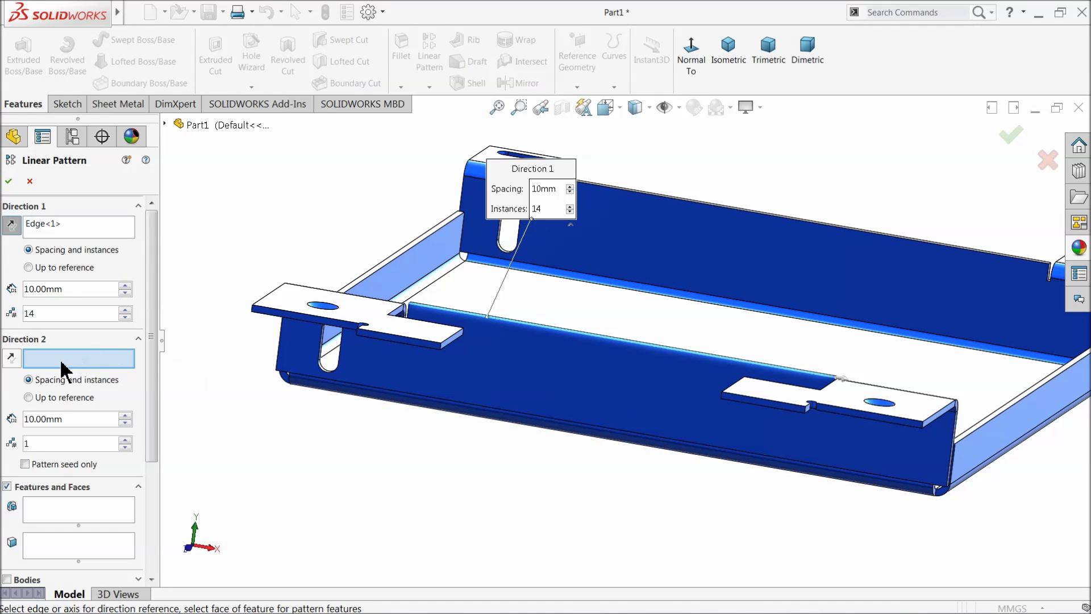
{"action": "left_click", "coordinate": [64, 528]}
{"action": "scroll", "coordinate": [348, 377], "scroll_direction": "down", "scroll_amount": 5}
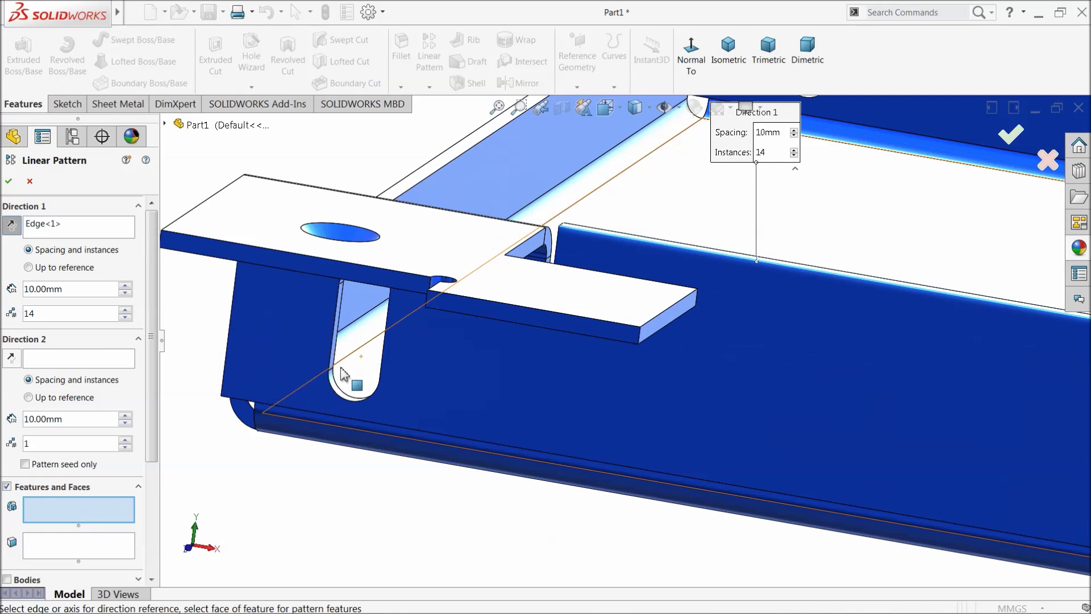
{"action": "scroll", "coordinate": [341, 398], "scroll_direction": "down", "scroll_amount": 2}
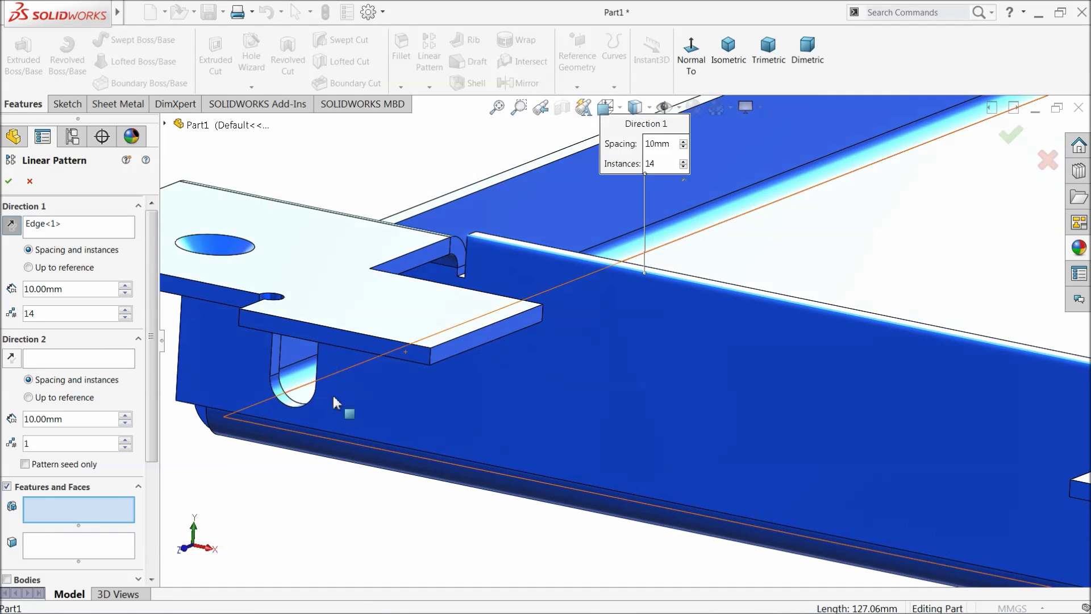
{"action": "left_click", "coordinate": [277, 392]}
{"action": "scroll", "coordinate": [453, 439], "scroll_direction": "up", "scroll_amount": 8}
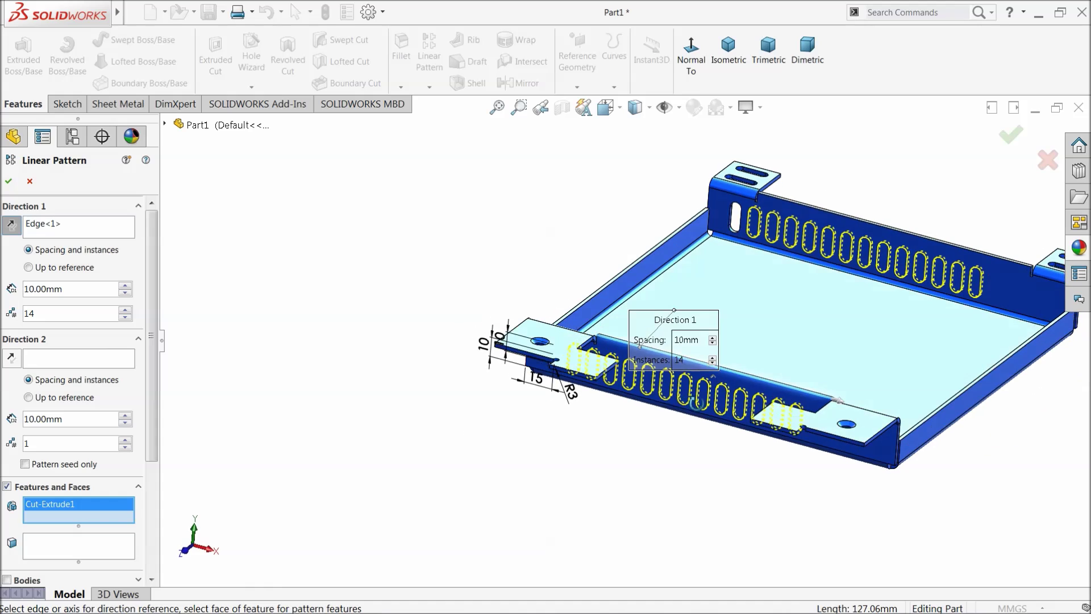
Set the slot pattern to 18 instances at 10 mm spacing and create it
{"action": "scroll", "coordinate": [804, 387], "scroll_direction": "down", "scroll_amount": 3}
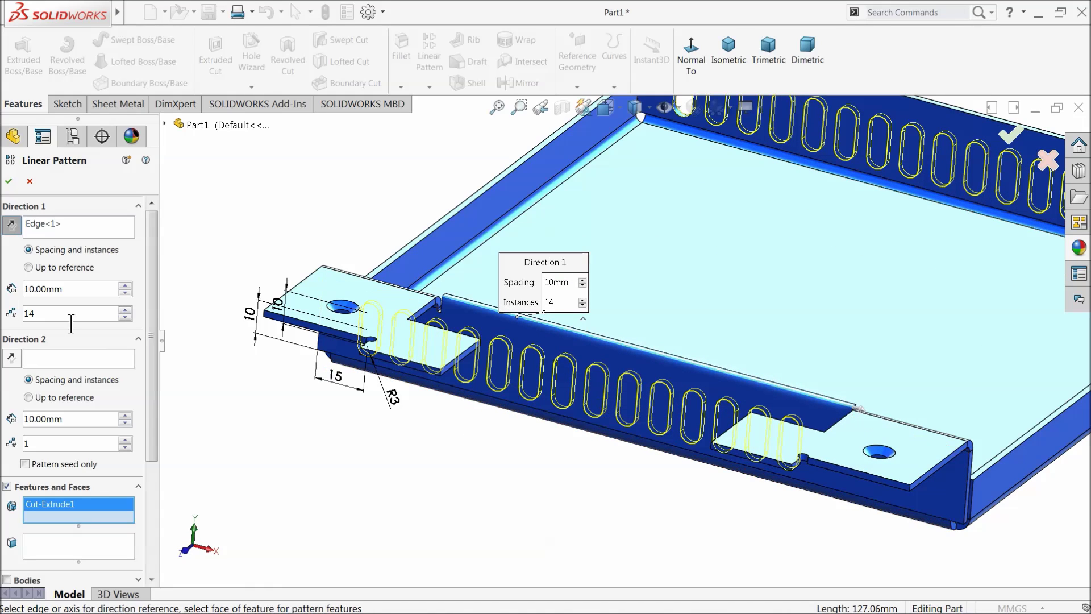
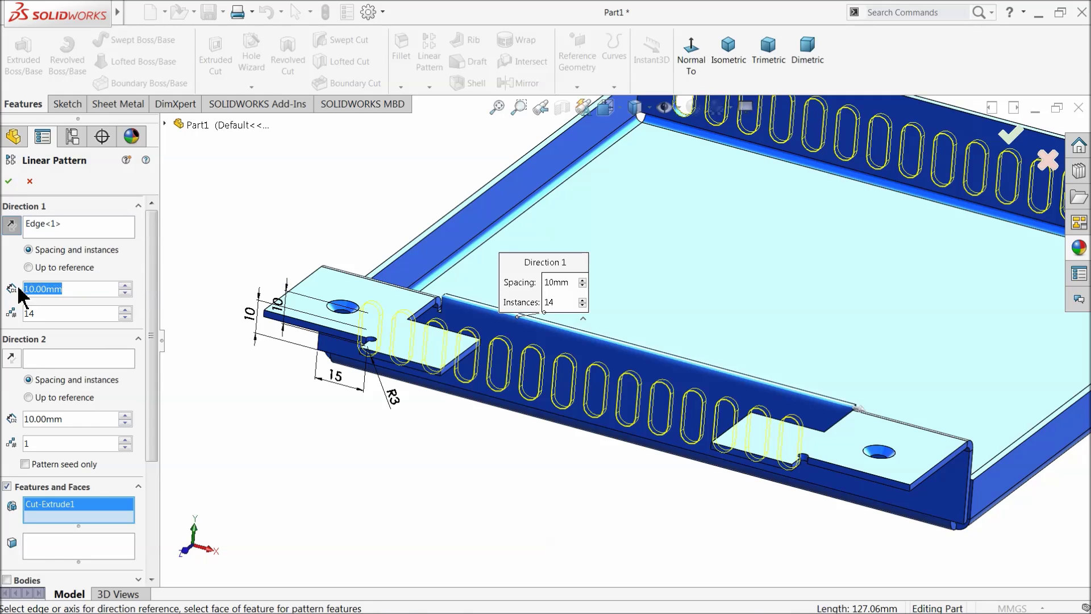
{"action": "middle_click_drag", "start_coordinate": [245, 215], "coordinate": [241, 360]}
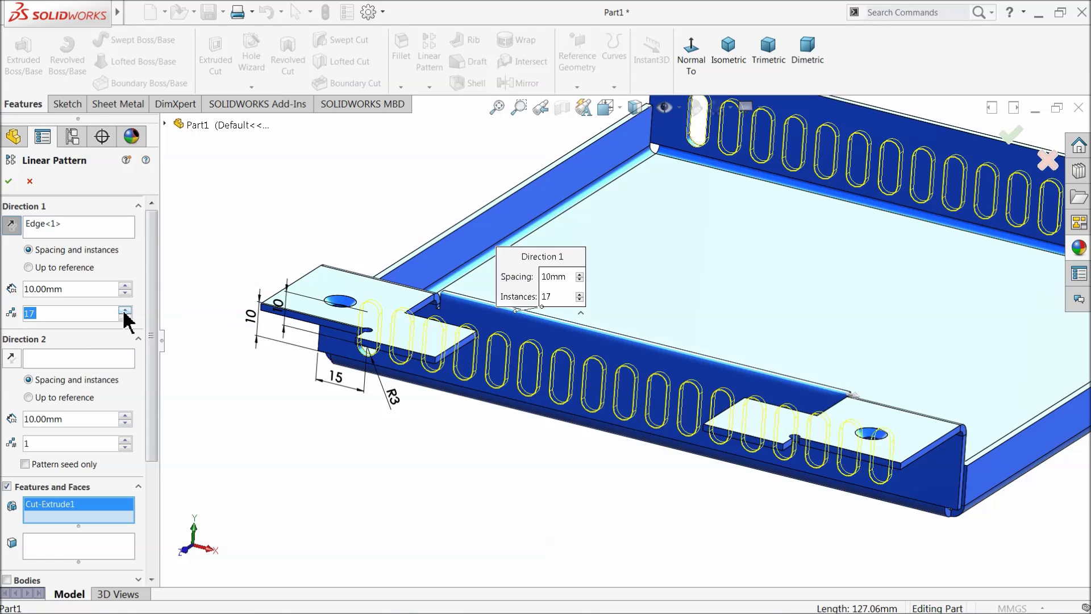
{"action": "mouse_move", "coordinate": [372, 398]}
{"action": "middle_mouse_down"}
{"action": "mouse_move", "coordinate": [381, 359]}
{"action": "mouse_move", "coordinate": [373, 397]}
{"action": "middle_mouse_up"}
{"action": "scroll", "coordinate": [292, 427], "scroll_direction": "up", "scroll_amount": 3}
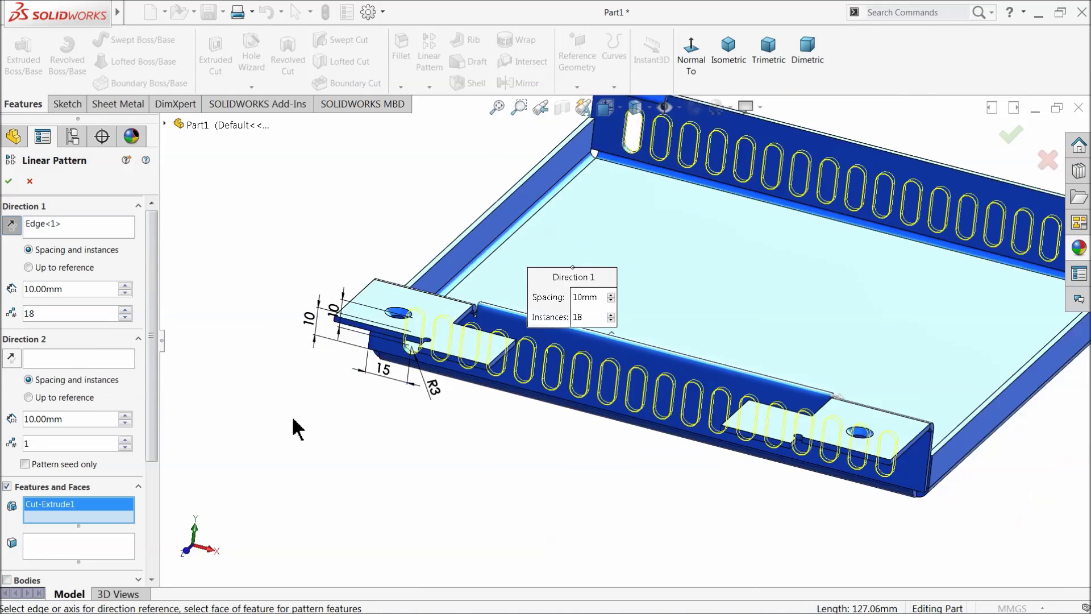
{"action": "scroll", "coordinate": [523, 424], "scroll_direction": "down", "scroll_amount": 3}
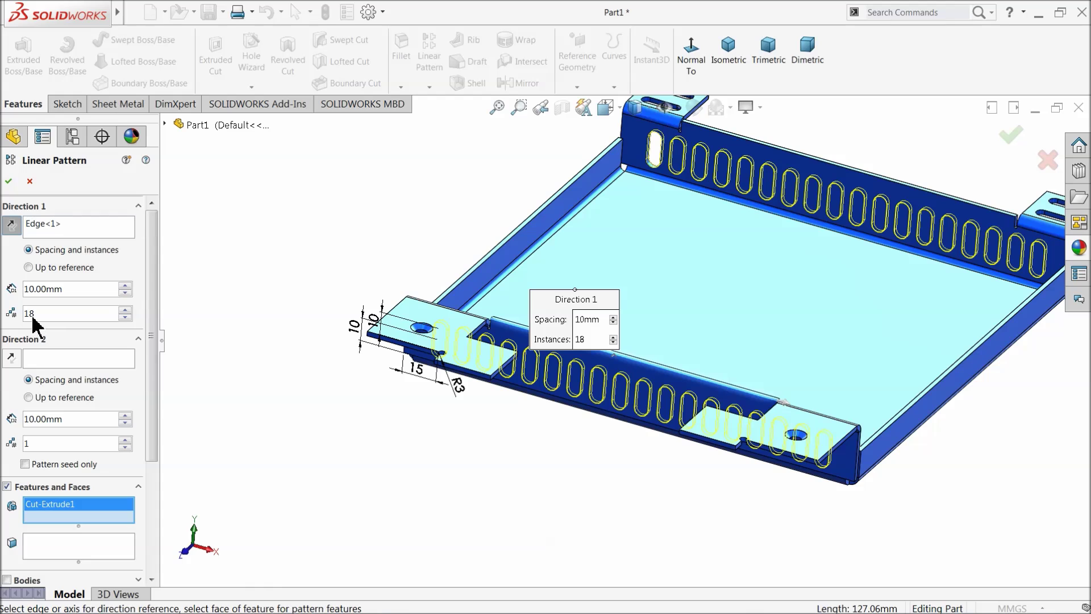
{"action": "left_click", "coordinate": [9, 181]}
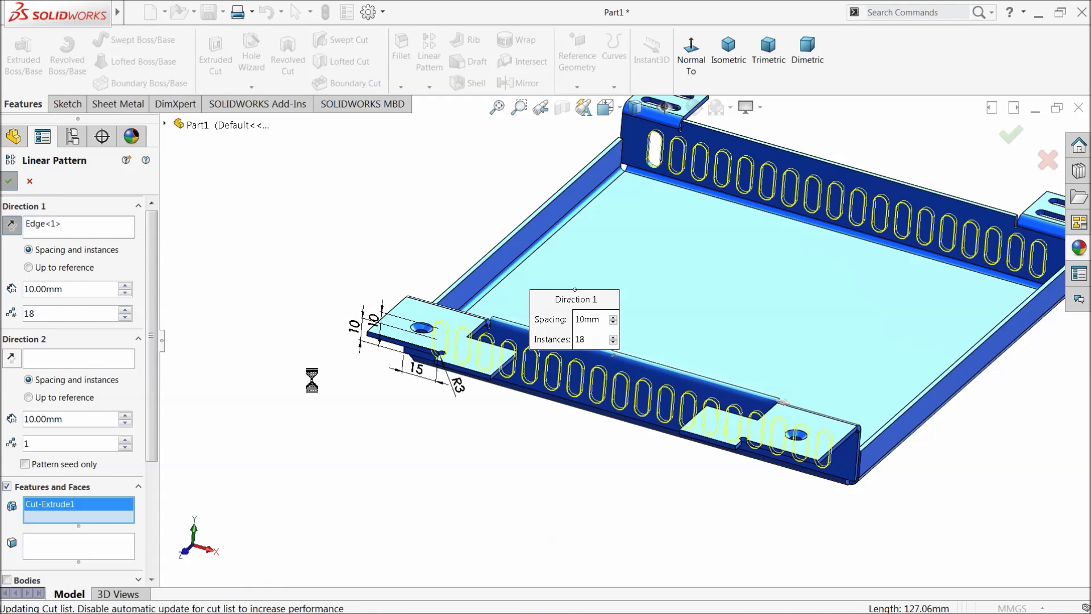
{"action": "middle_click_drag", "start_coordinate": [349, 406], "coordinate": [536, 383]}
{"action": "scroll", "coordinate": [648, 375], "scroll_direction": "down", "scroll_amount": 3}
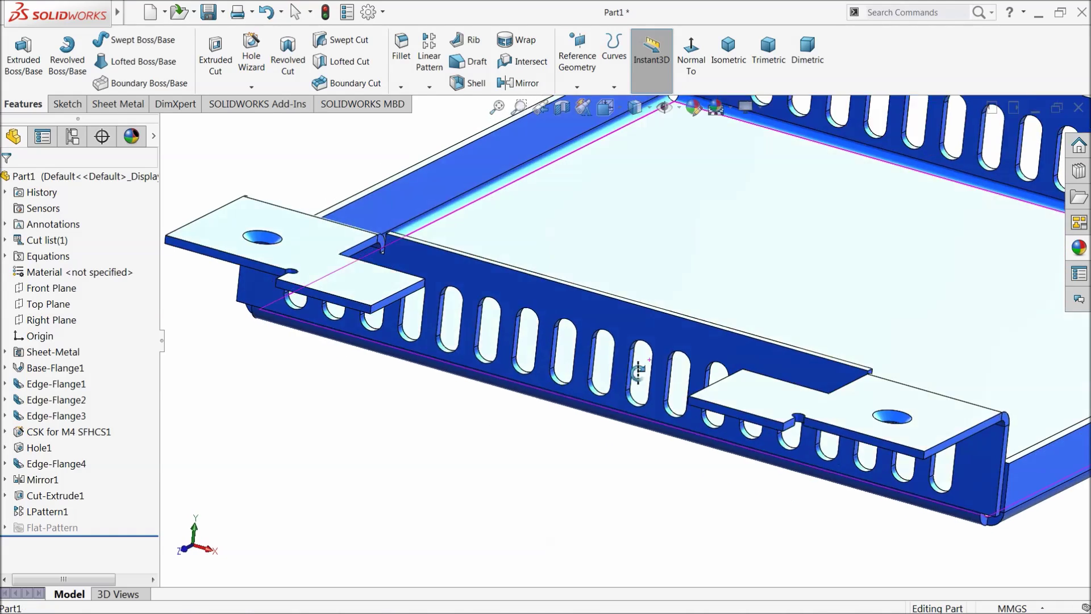
{"action": "scroll", "coordinate": [630, 387], "scroll_direction": "up", "scroll_amount": 3}
{"action": "middle_click_drag", "start_coordinate": [555, 409], "coordinate": [806, 233]}
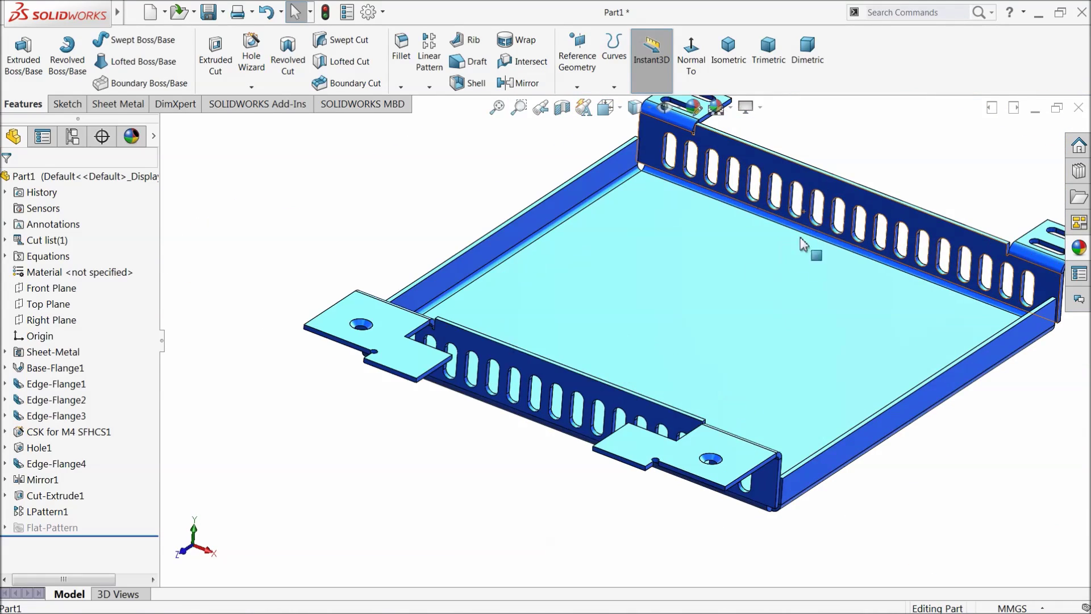
{"action": "middle_click_drag", "start_coordinate": [796, 273], "coordinate": [773, 187]}
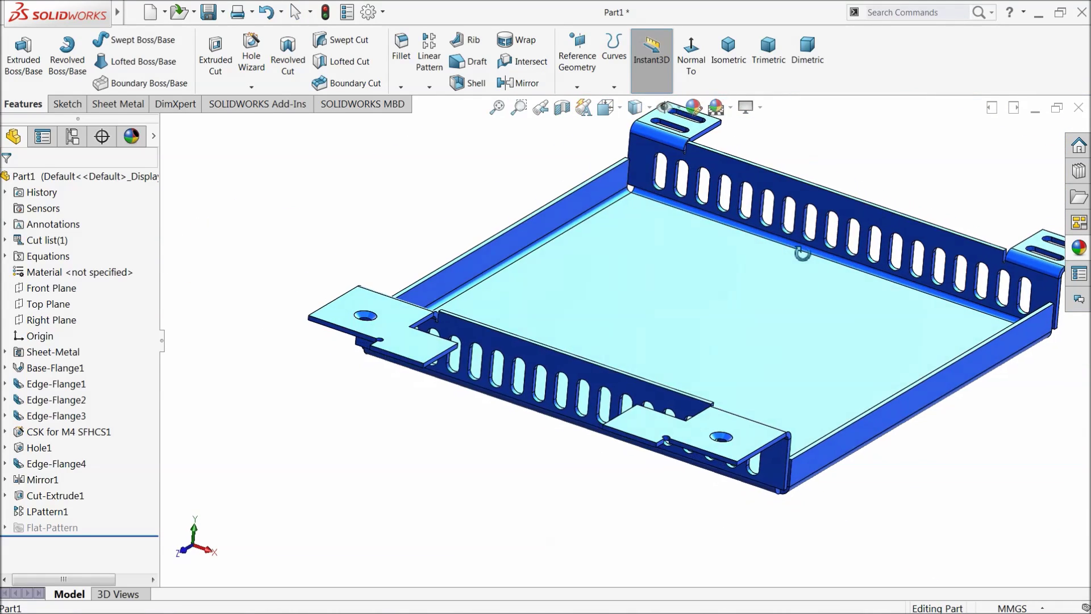
Switch the model display to perspective view and orient the tray to show the base's upper face
{"action": "left_click", "coordinate": [760, 106]}
{"action": "left_click", "coordinate": [765, 176]}
{"action": "middle_click_drag", "start_coordinate": [787, 262], "coordinate": [739, 348]}
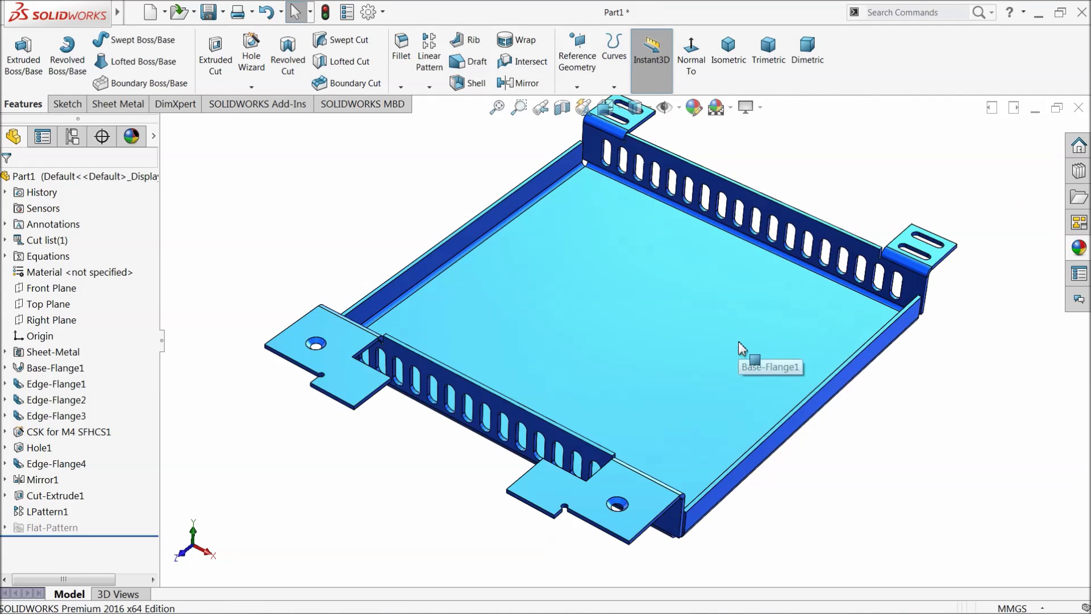
Sketch an 8-sided inscribed-circle polygon on the base's upper face, centred on the origin and about 109 mm across flats
{"action": "left_click", "coordinate": [657, 339]}
{"action": "left_click", "coordinate": [700, 296]}
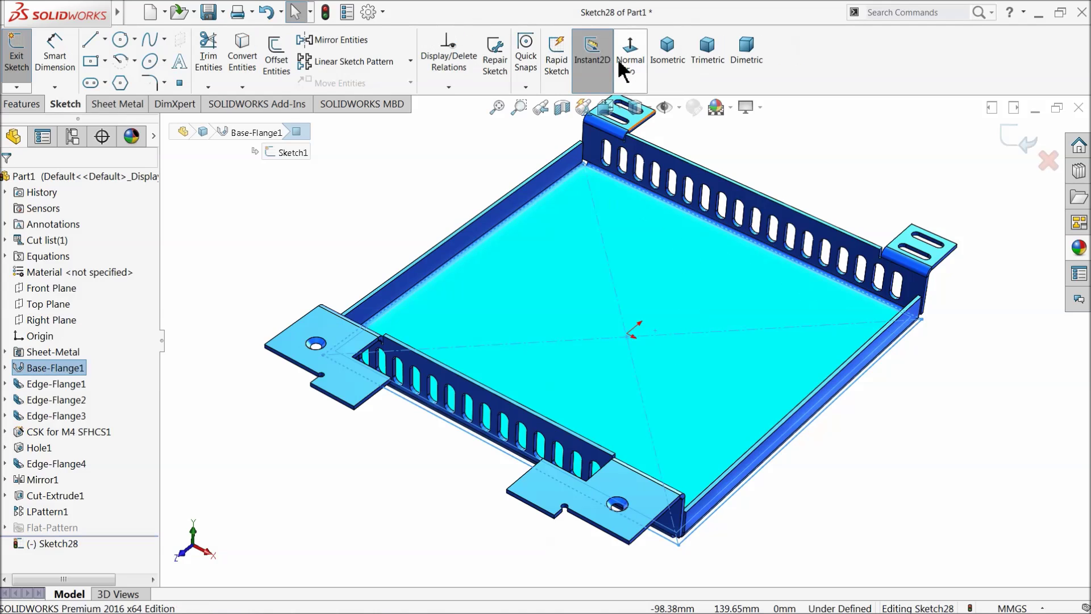
{"action": "left_click", "coordinate": [120, 85]}
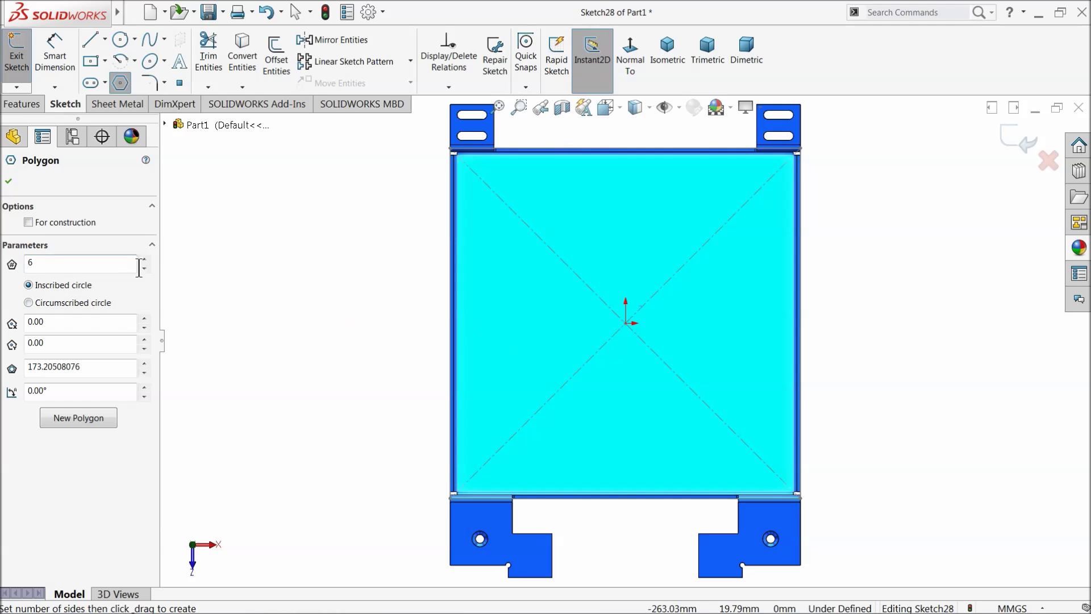
{"action": "left_click_drag", "start_coordinate": [626, 322], "coordinate": [591, 236]}
{"action": "right_click", "coordinate": [382, 236]}
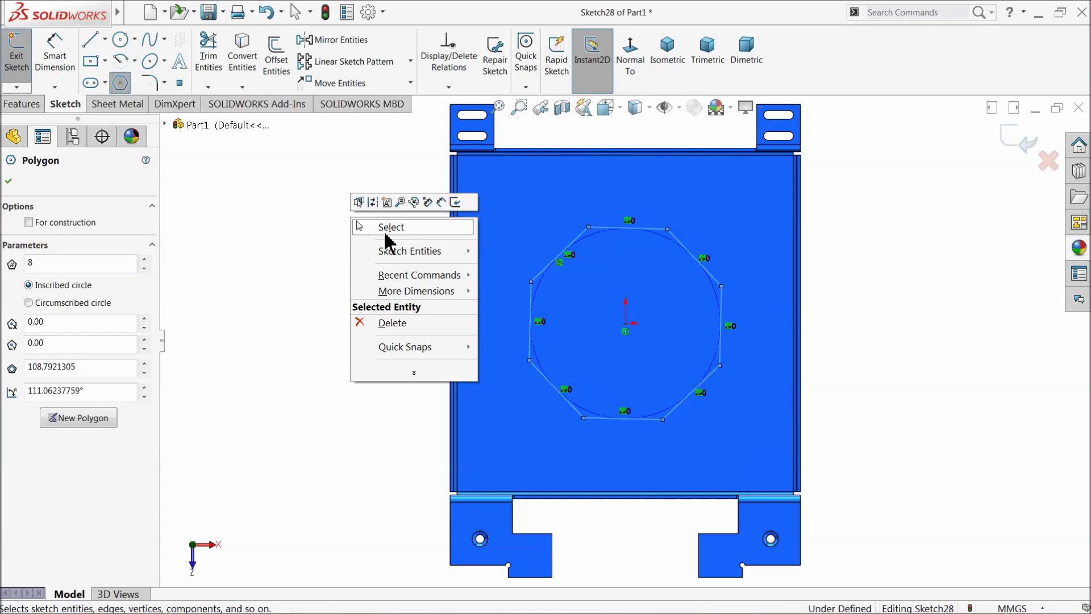
{"action": "left_click", "coordinate": [383, 232]}
Add a Horizontal relation to the octagon's upper side
{"action": "scroll", "coordinate": [604, 237], "scroll_direction": "down", "scroll_amount": 3}
{"action": "left_click", "coordinate": [606, 227]}
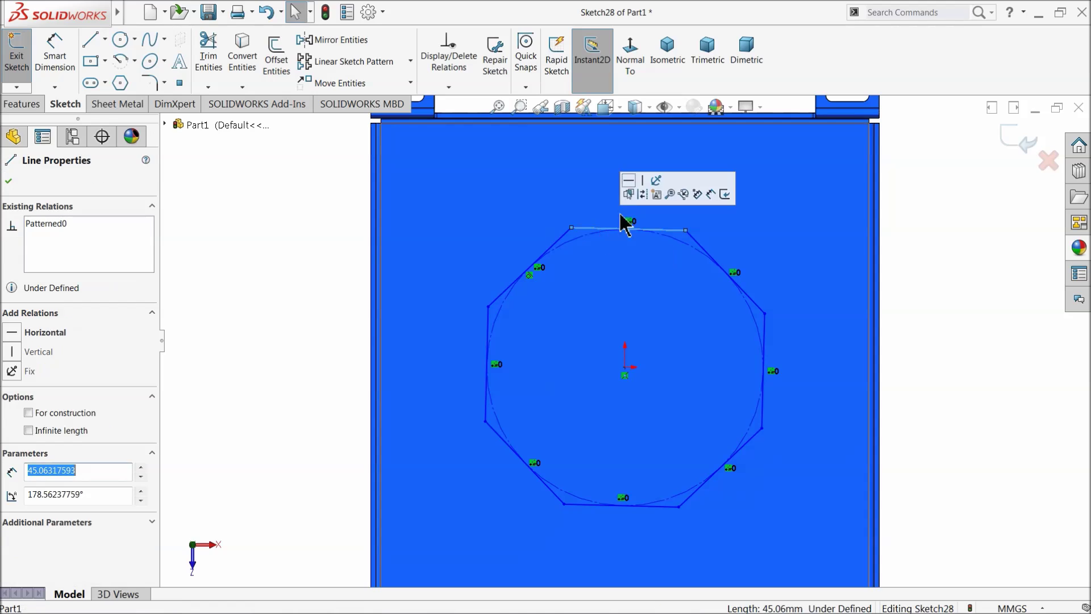
{"action": "left_click", "coordinate": [629, 181]}
Dimension the distance between the octagon's upper and lower sides to 100 mm
{"action": "left_click", "coordinate": [55, 55]}
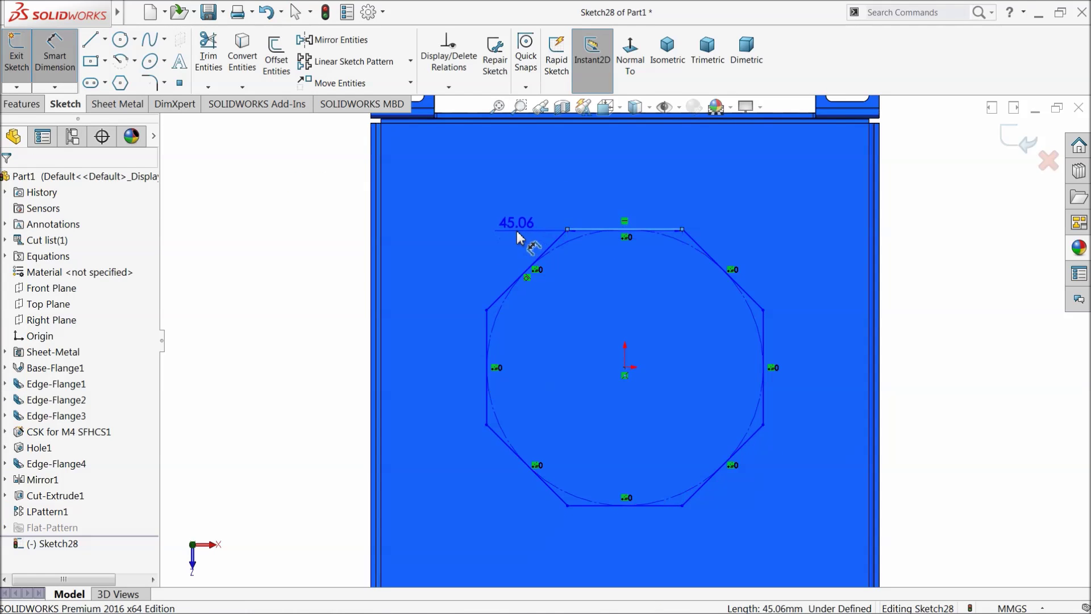
{"action": "left_click", "coordinate": [573, 230]}
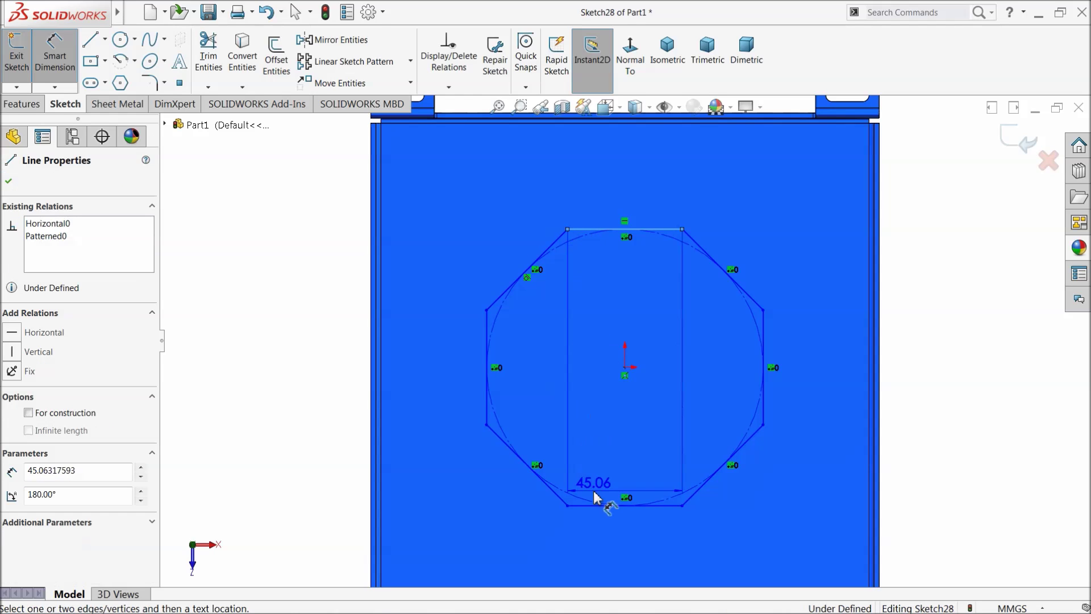
{"action": "left_click", "coordinate": [585, 507]}
{"action": "left_click", "coordinate": [257, 375]}
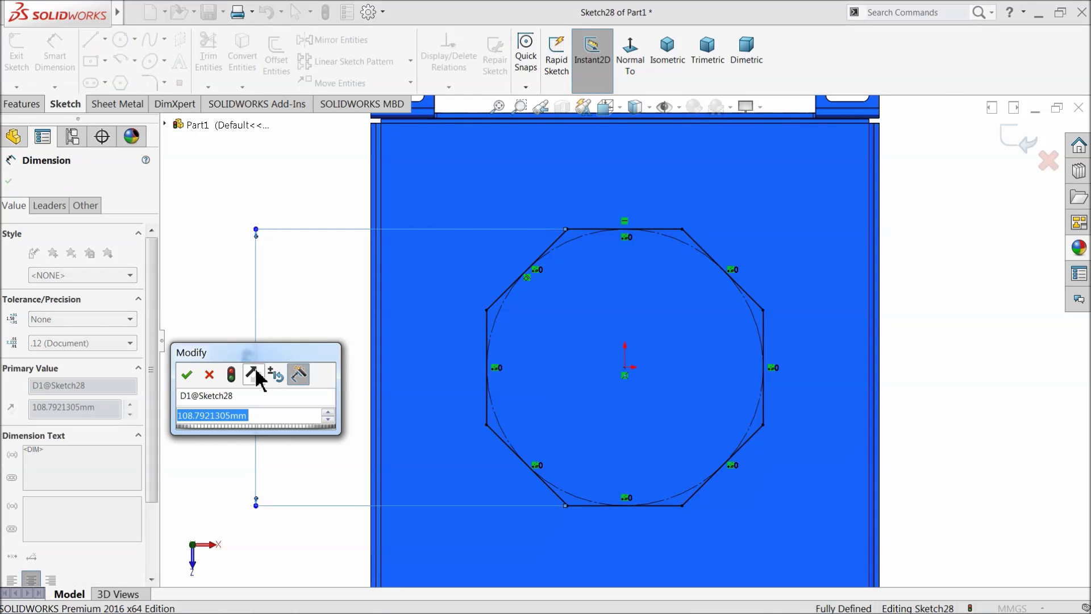
{"action": "type", "text": "6"}
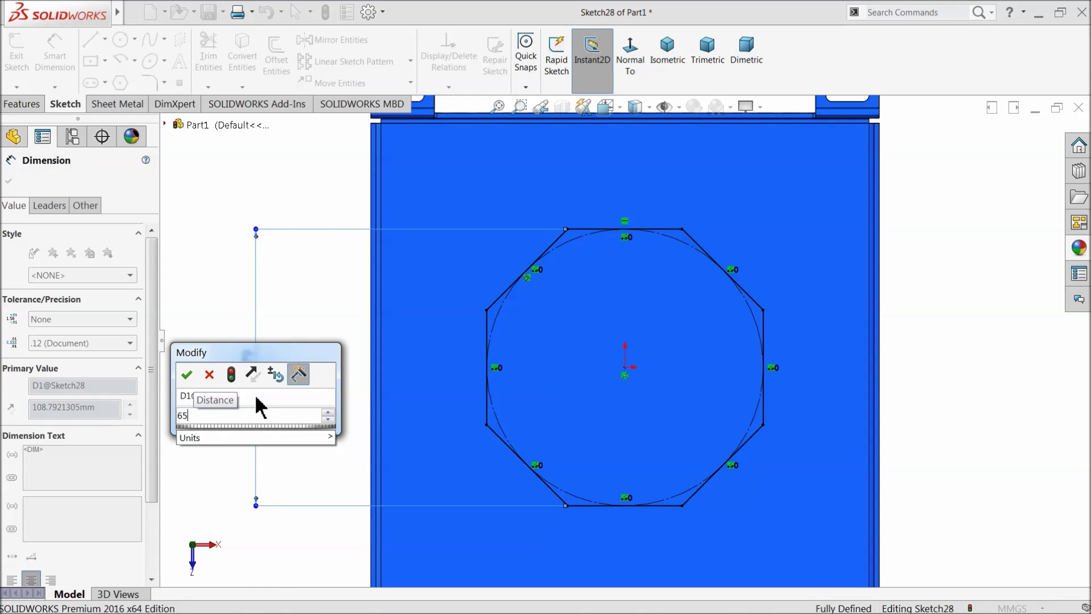
{"action": "type", "text": "5"}
{"action": "key", "text": "BackSpace"}
{"action": "key", "text": "BackSpace"}
{"action": "type", "text": "100"}
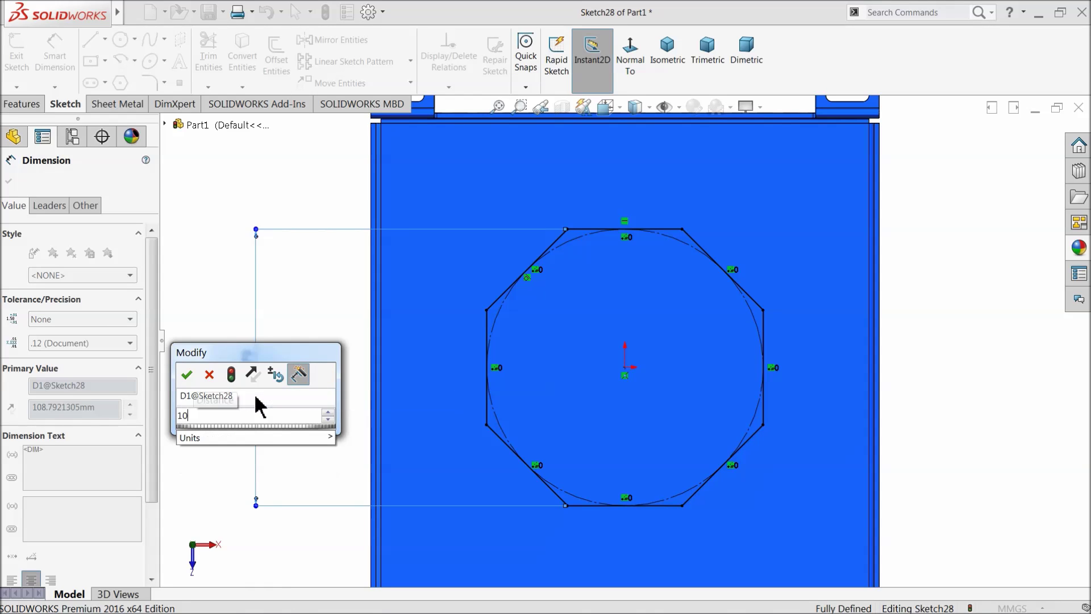
{"action": "key", "text": "Return"}
Change the octagon's across-flats dimension to 150 mm
{"action": "scroll", "coordinate": [568, 432], "scroll_direction": "up", "scroll_amount": 3}
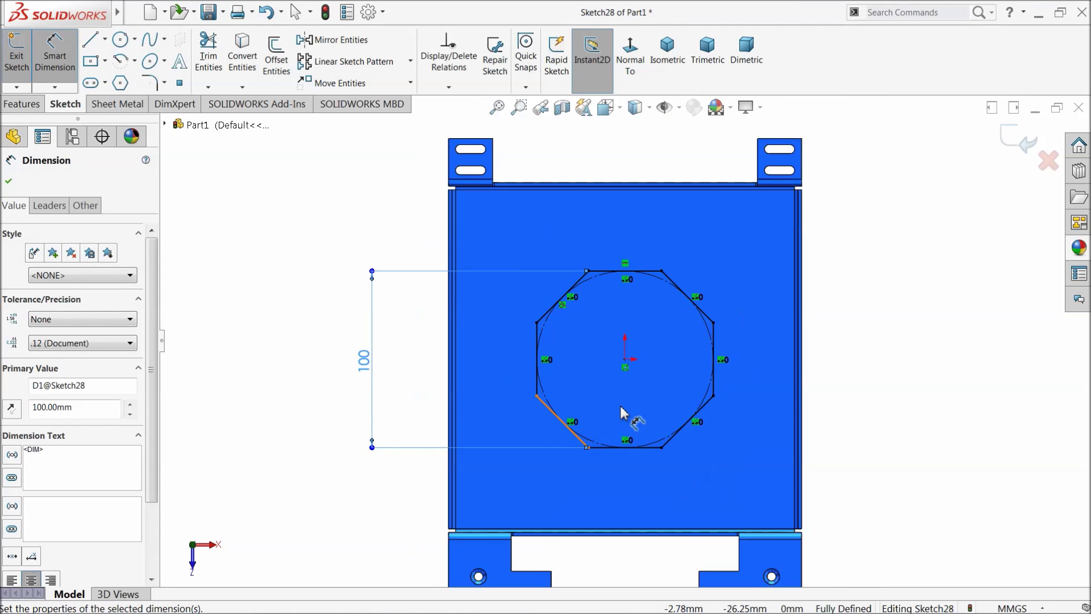
{"action": "scroll", "coordinate": [628, 419], "scroll_direction": "down", "scroll_amount": 1}
{"action": "key", "text": "Escape"}
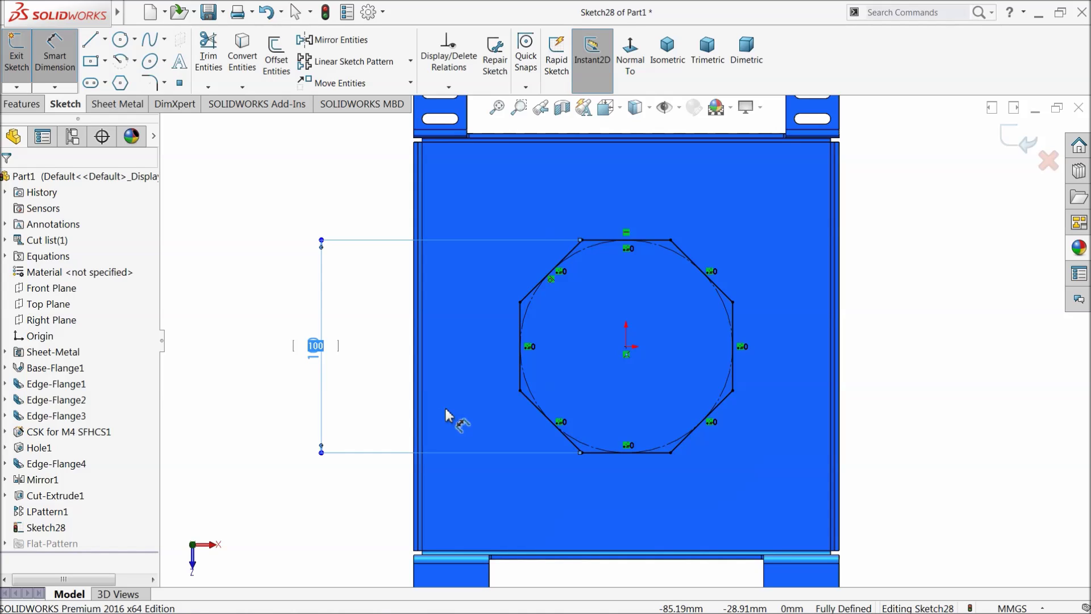
{"action": "key", "text": "Return"}
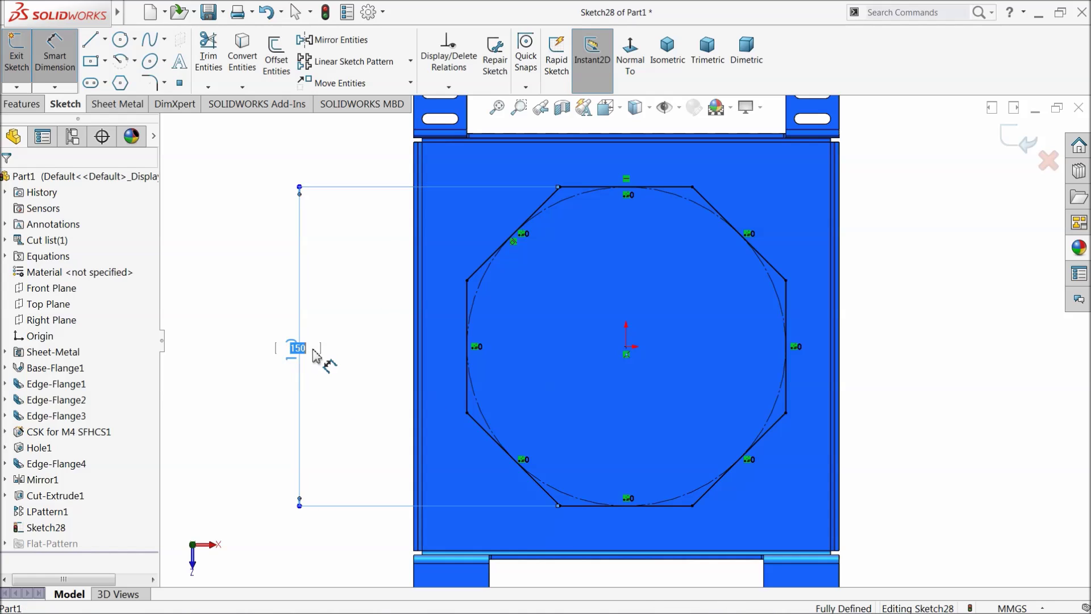
Set the octagon's across-flats dimension to 120 mm
{"action": "key", "text": "Return"}
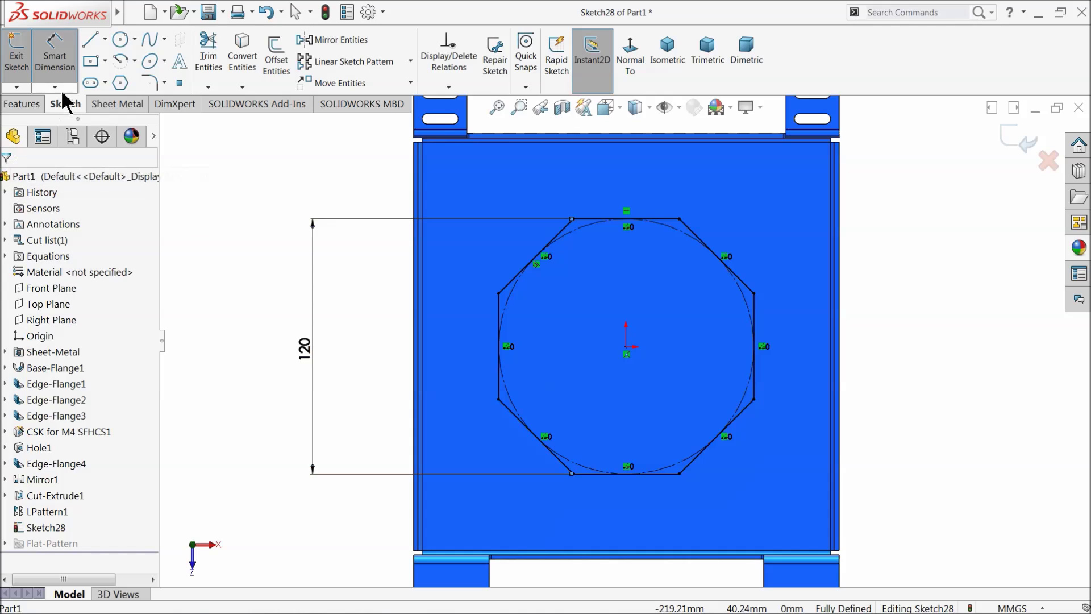
{"action": "left_click", "coordinate": [58, 66]}
Sketch a center rectangle on the origin across the octagon, about 157 mm wide and 42 mm high
{"action": "left_click", "coordinate": [91, 63]}
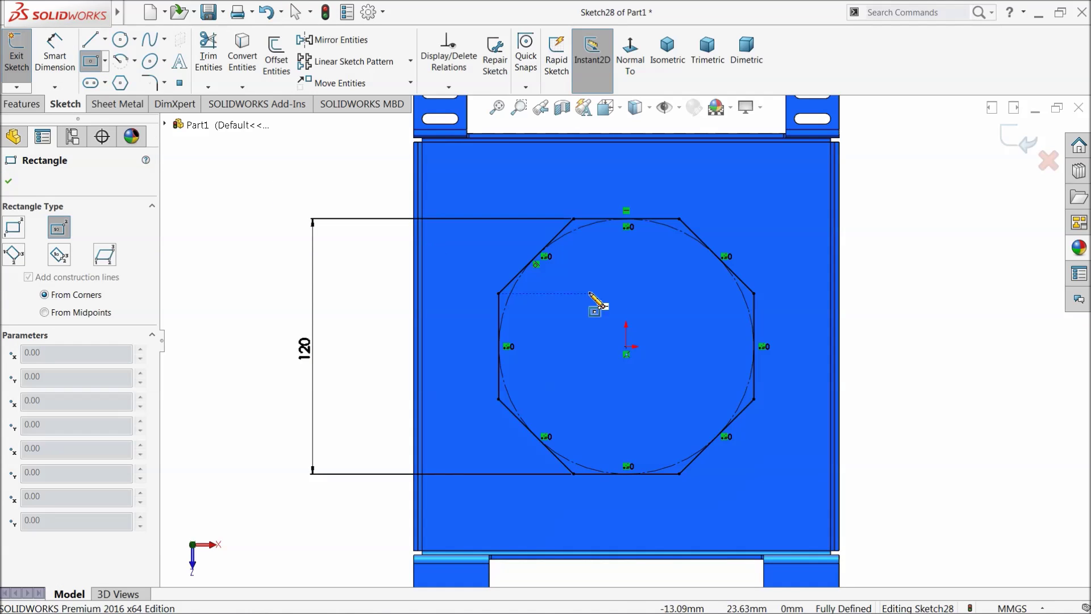
{"action": "left_click", "coordinate": [627, 347]}
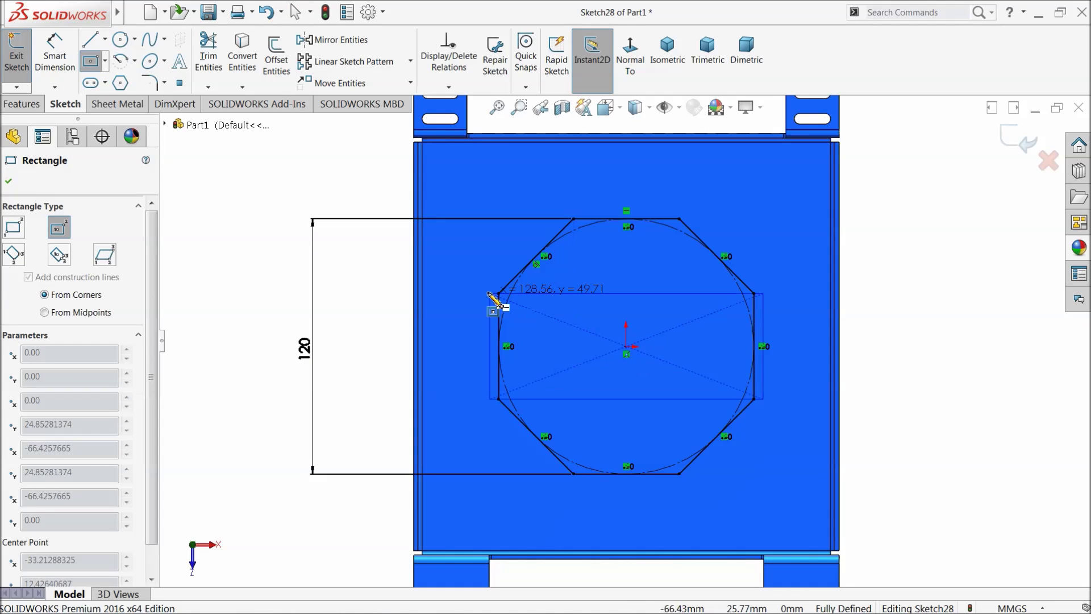
{"action": "left_click", "coordinate": [460, 302]}
Dimension the rectangle's height to 40 mm
{"action": "left_click", "coordinate": [55, 54]}
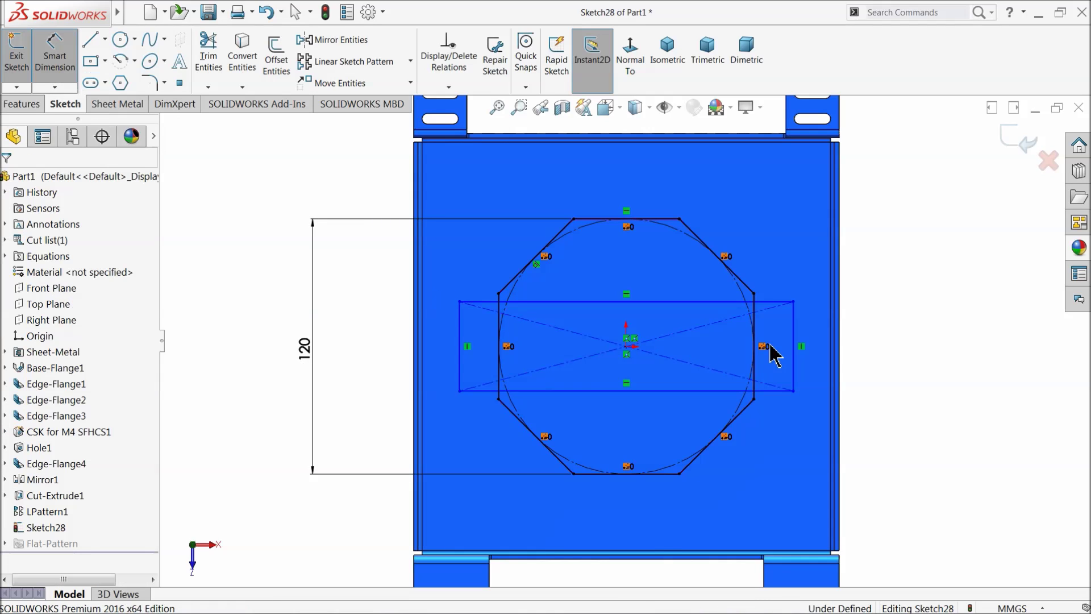
{"action": "left_click", "coordinate": [798, 348]}
{"action": "left_click", "coordinate": [890, 352]}
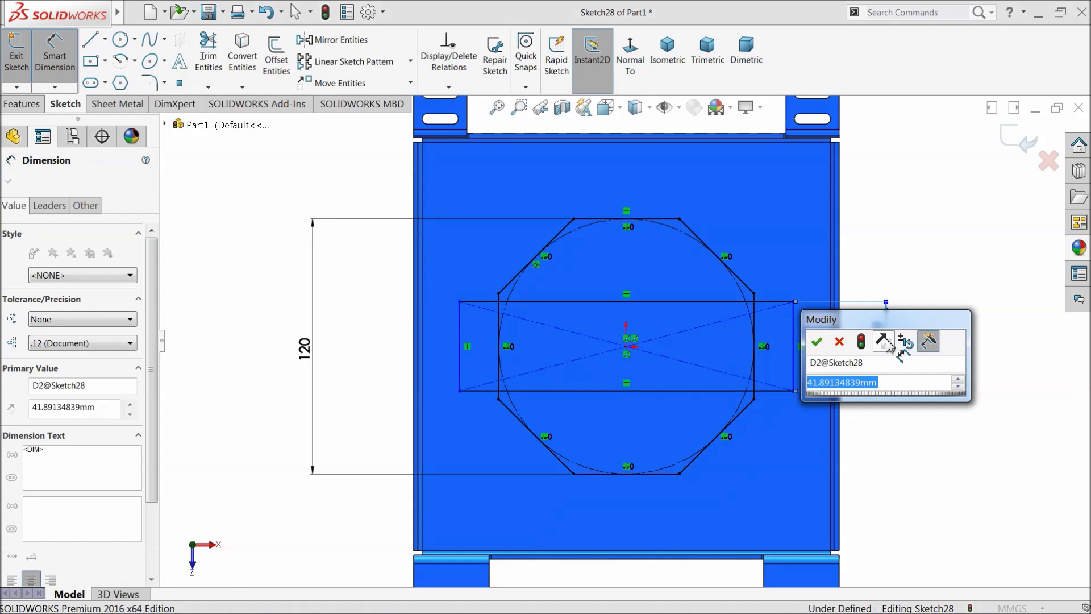
{"action": "type", "text": "40"}
{"action": "left_click", "coordinate": [817, 343]}
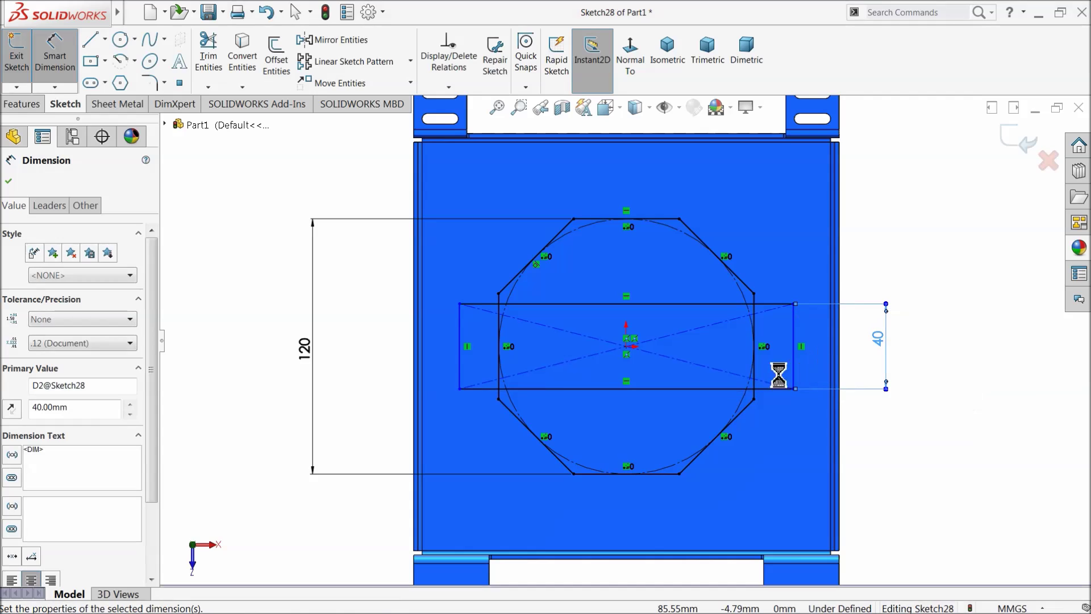
Dimension the rectangle's width to 150 mm
{"action": "left_click", "coordinate": [716, 389]}
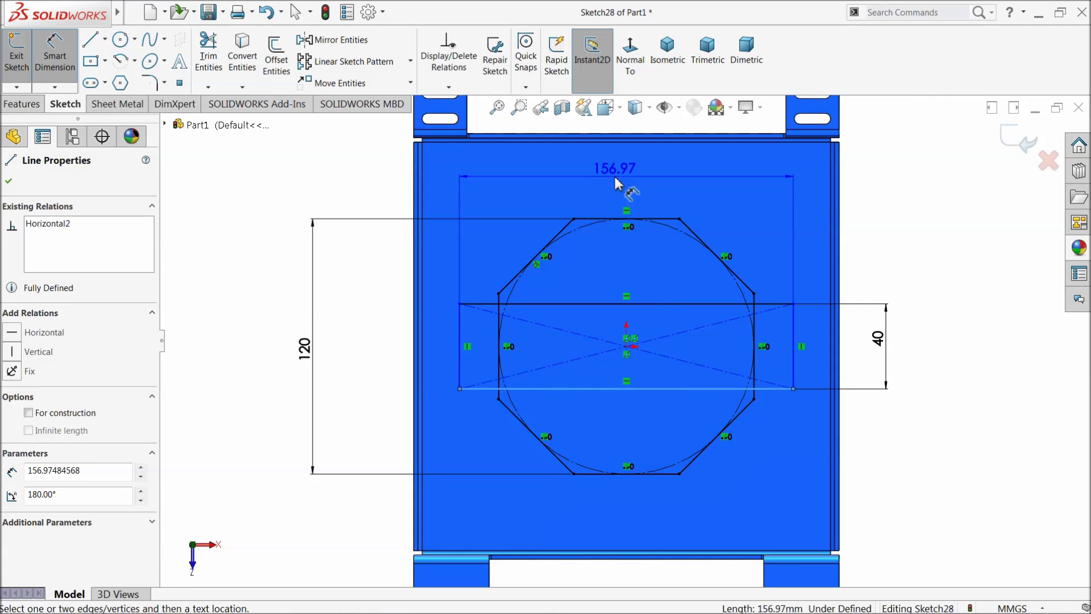
{"action": "left_click", "coordinate": [620, 183]}
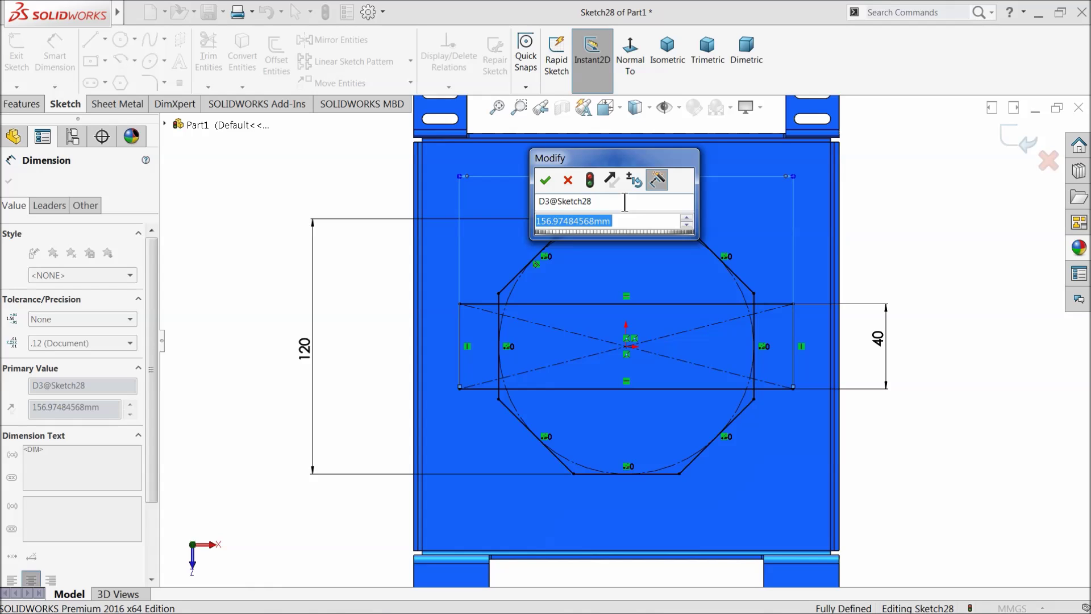
{"action": "type", "text": "150"}
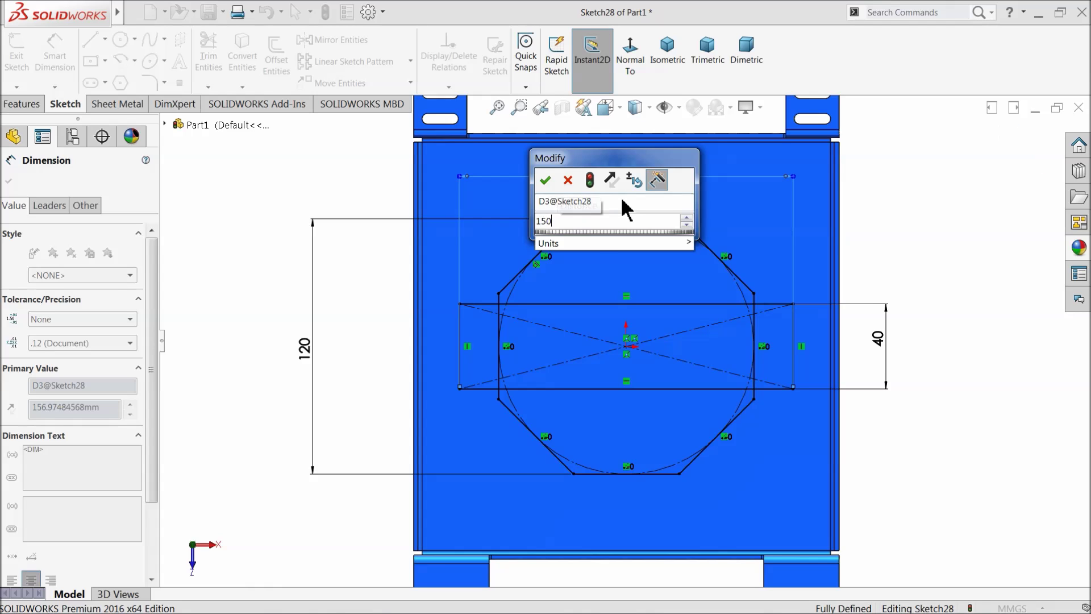
{"action": "key", "text": "Return"}
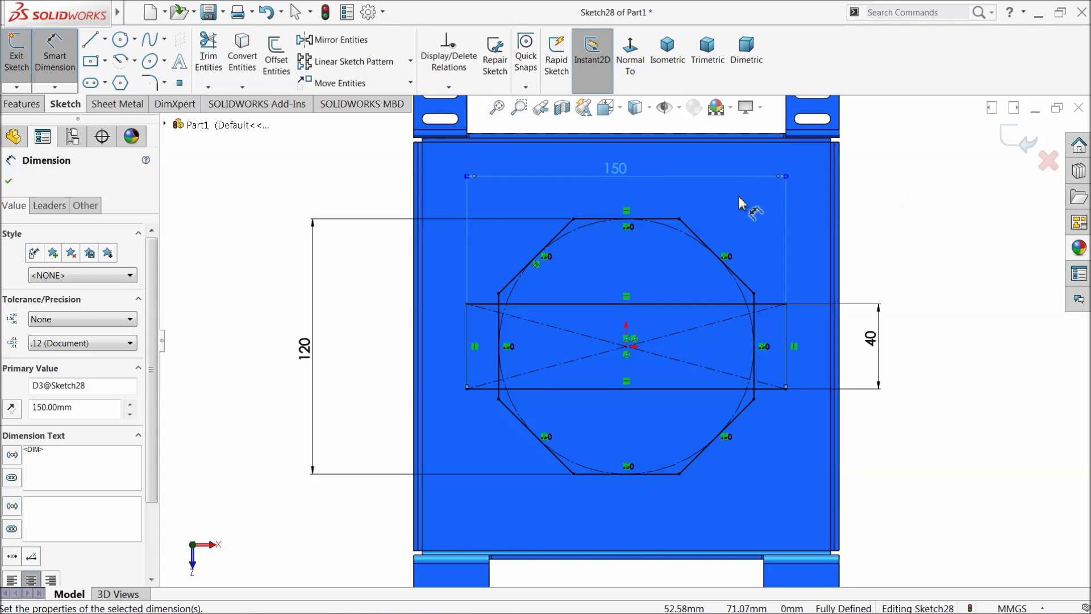
{"action": "left_click", "coordinate": [8, 183]}
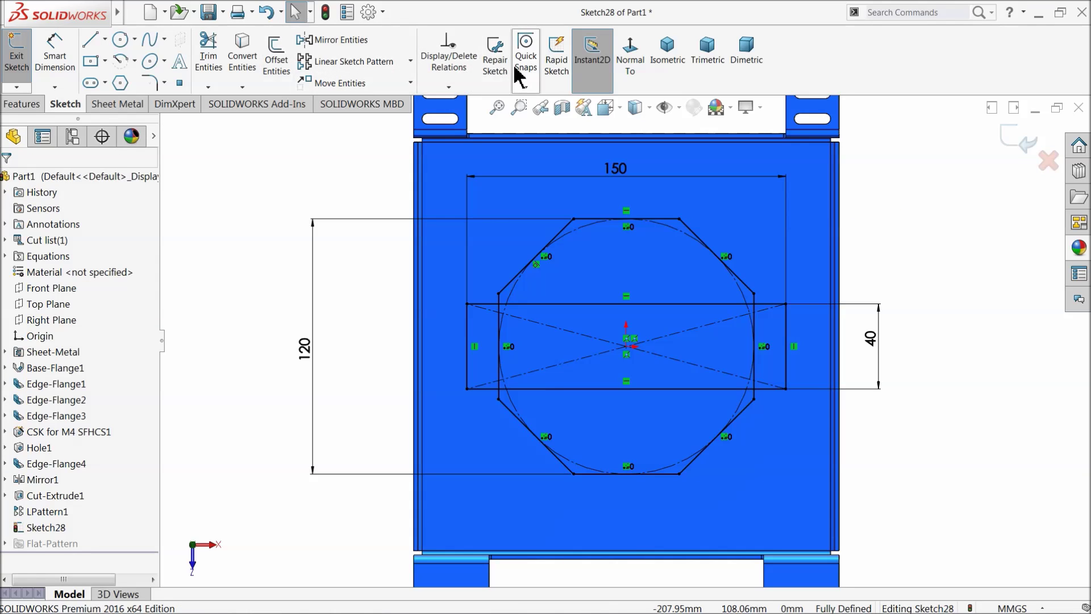
Cut all five octagon and rectangle regions through the base with a blind Extruded Cut linked to the sheet thickness
{"action": "left_click", "coordinate": [125, 105]}
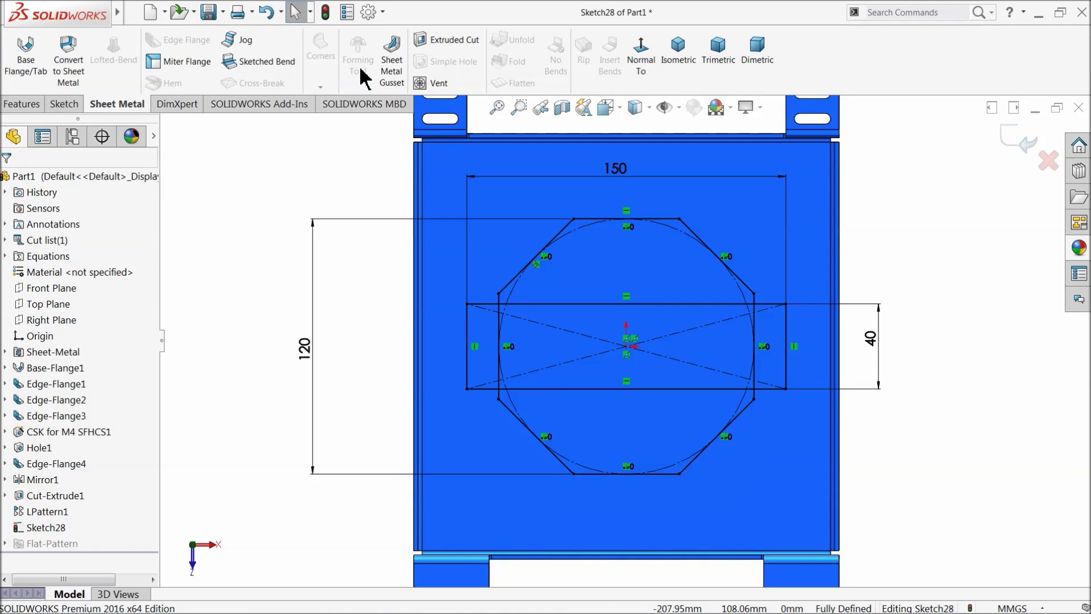
{"action": "left_click", "coordinate": [456, 42]}
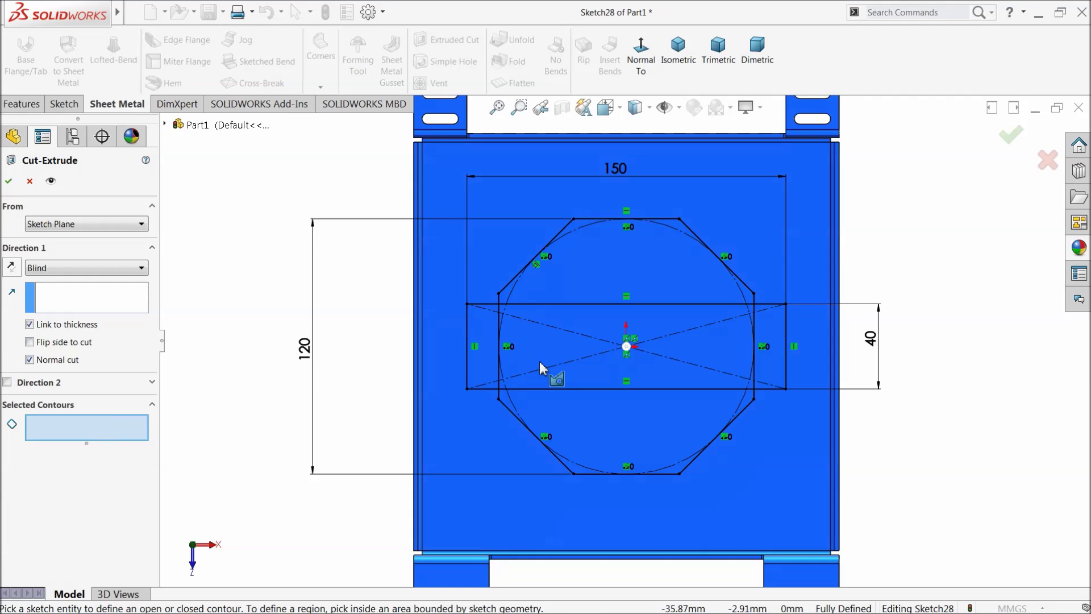
{"action": "left_click", "coordinate": [608, 295]}
{"action": "left_click", "coordinate": [567, 355]}
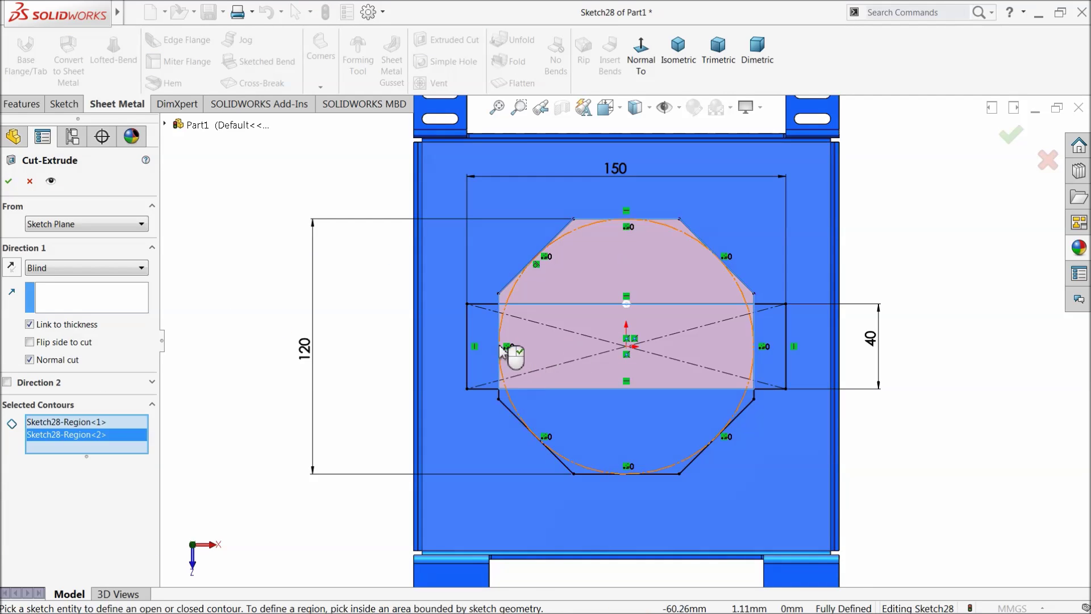
{"action": "left_click", "coordinate": [483, 355]}
{"action": "left_click", "coordinate": [767, 364]}
{"action": "left_click", "coordinate": [682, 434]}
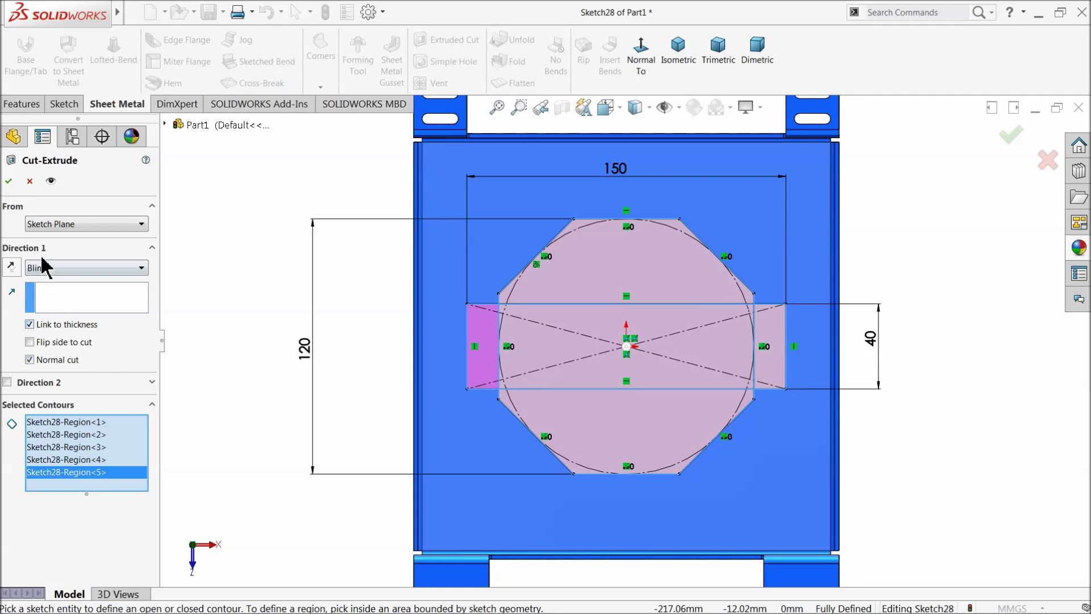
{"action": "left_click", "coordinate": [9, 181]}
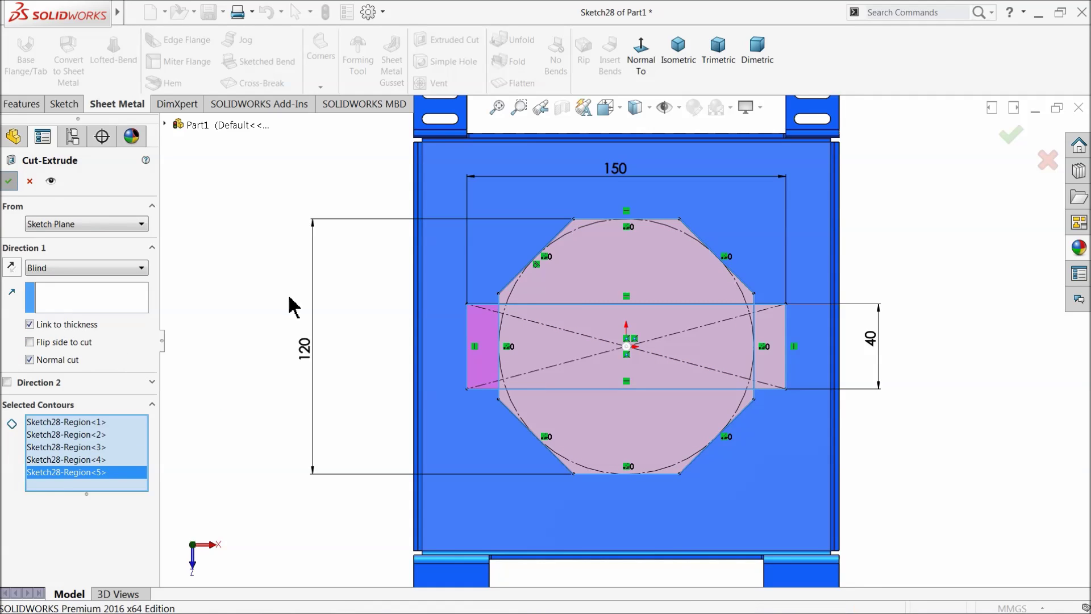
Switch the model display to Perspective and dismiss the unsaved-document notification
{"action": "middle_click_drag", "start_coordinate": [288, 305], "coordinate": [317, 316]}
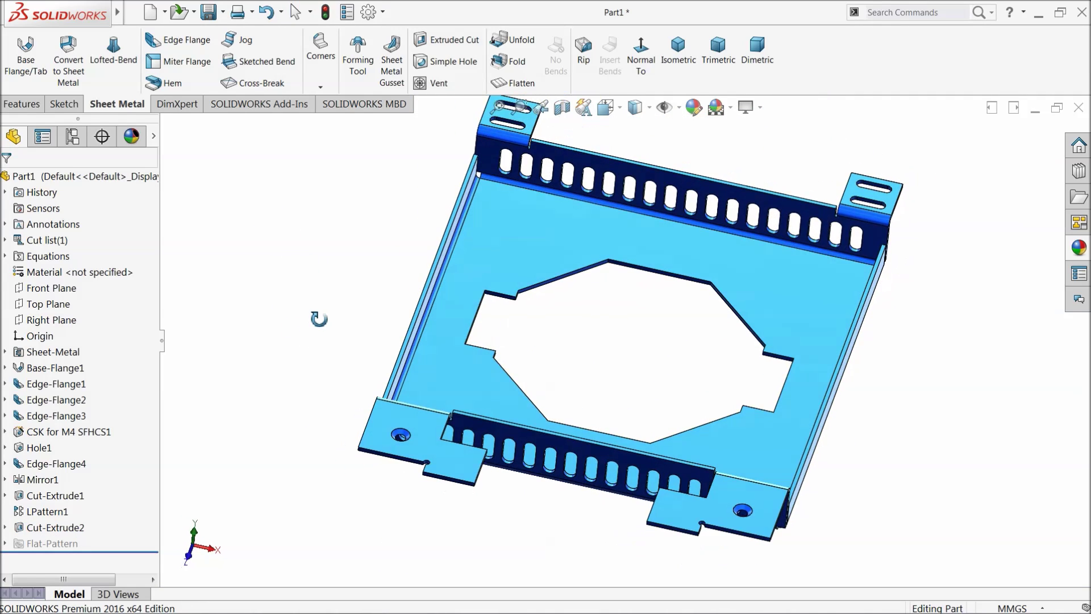
{"action": "left_click", "coordinate": [757, 108]}
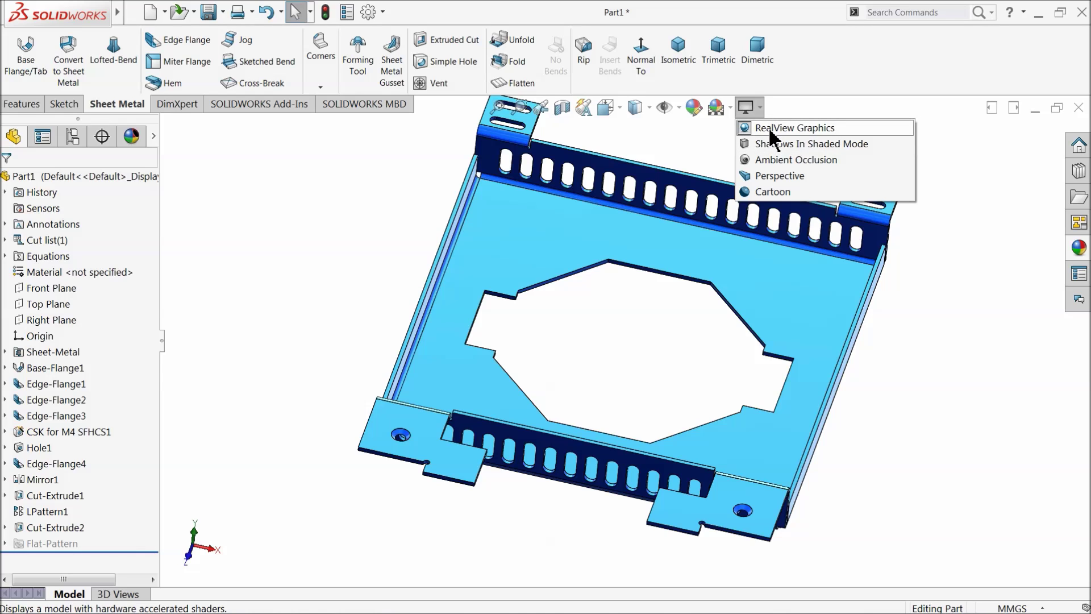
{"action": "left_click", "coordinate": [771, 176]}
{"action": "middle_click_drag", "start_coordinate": [762, 239], "coordinate": [654, 233]}
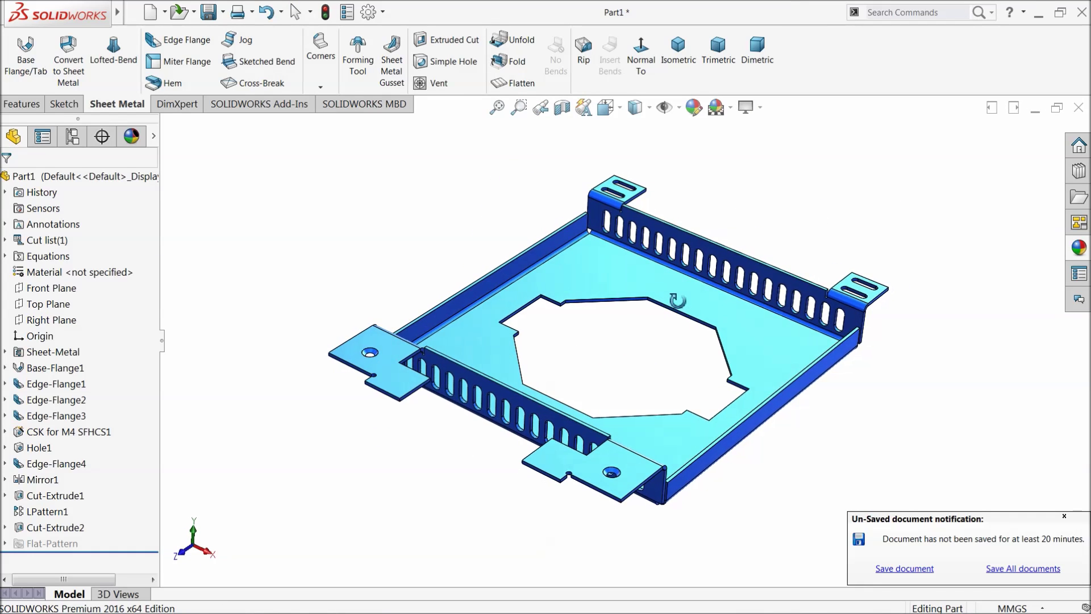
{"action": "left_click", "coordinate": [1065, 518]}
Open the slotted tab's edge flange feature, Edge-Flange4, for editing
{"action": "scroll", "coordinate": [583, 319], "scroll_direction": "down", "scroll_amount": 3}
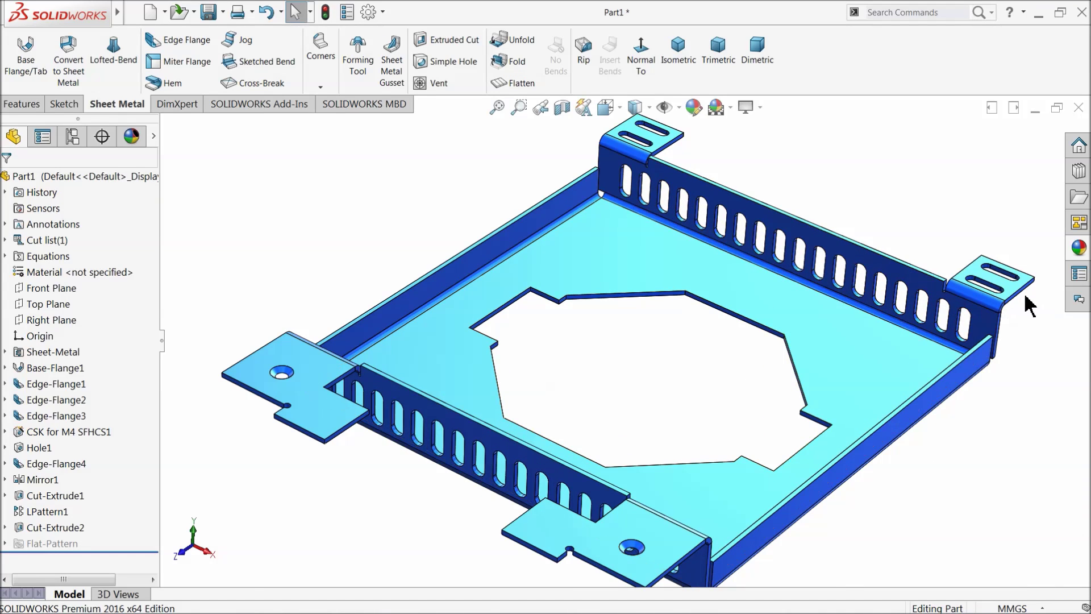
{"action": "scroll", "coordinate": [1005, 311], "scroll_direction": "down", "scroll_amount": 5}
{"action": "left_click", "coordinate": [999, 307]}
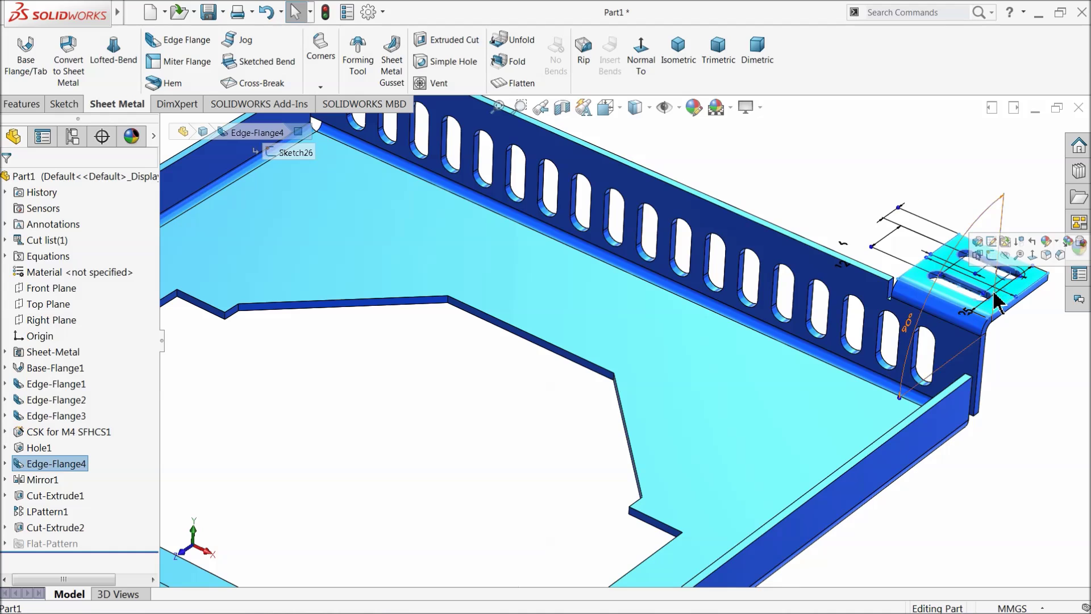
{"action": "left_click", "coordinate": [21, 467]}
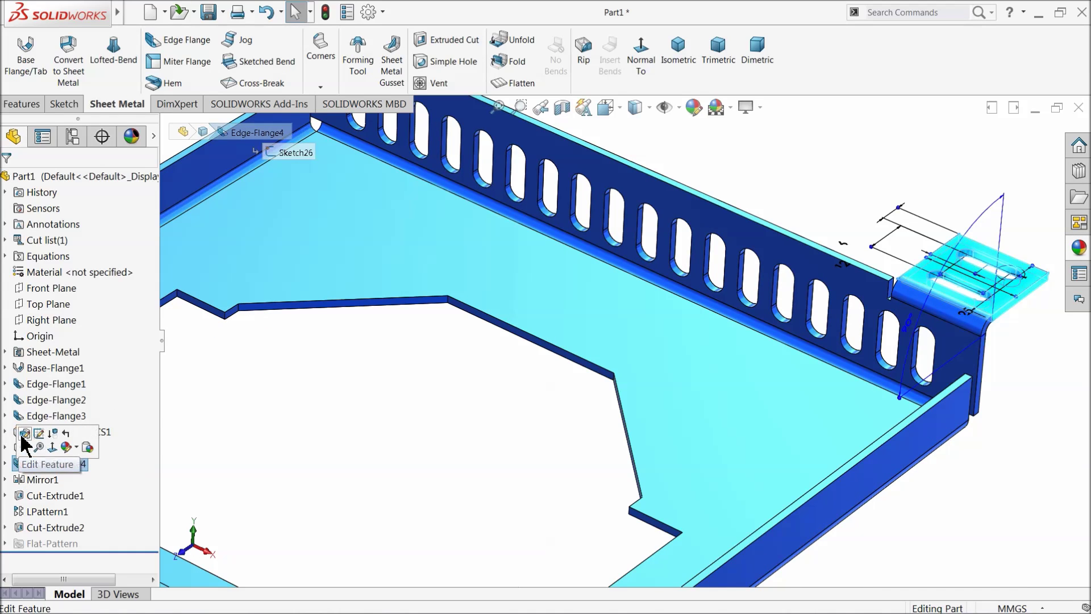
{"action": "left_click", "coordinate": [23, 435]}
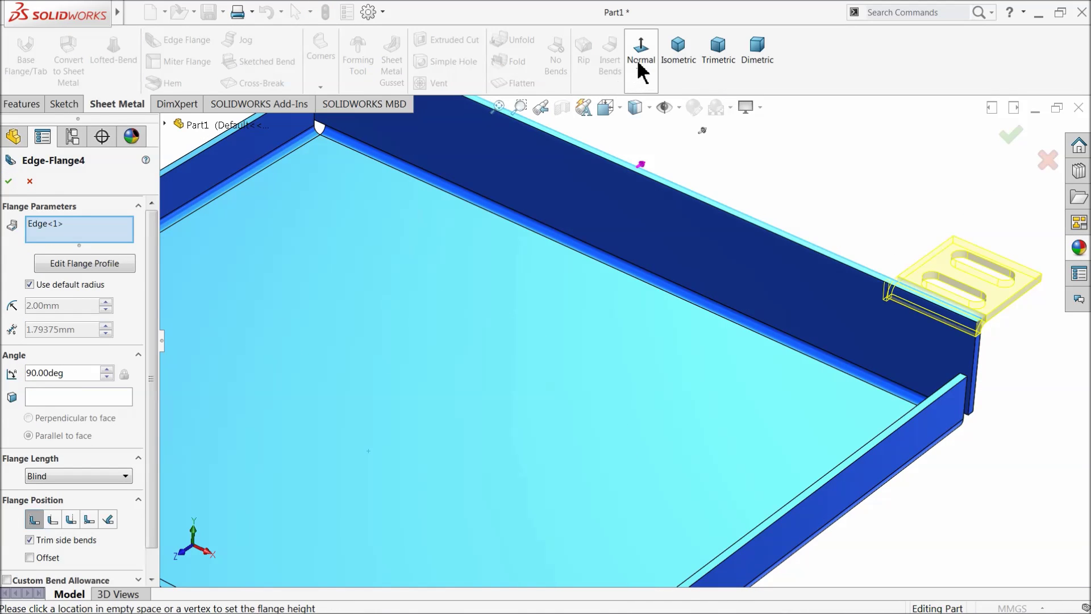
{"action": "left_click", "coordinate": [638, 60]}
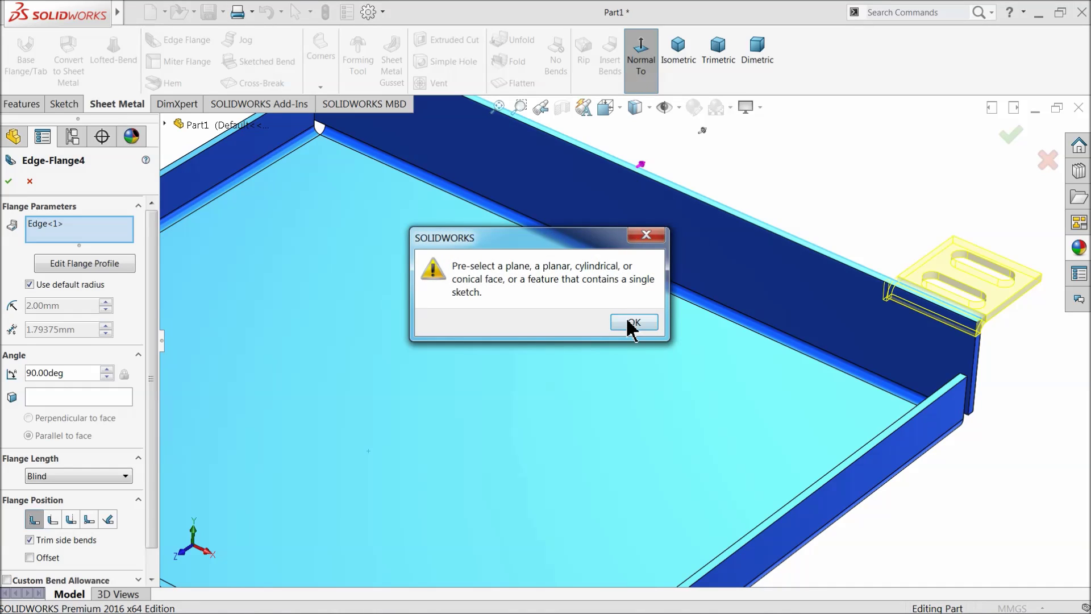
{"action": "left_click", "coordinate": [634, 323]}
{"action": "scroll", "coordinate": [721, 241], "scroll_direction": "down", "scroll_amount": 5}
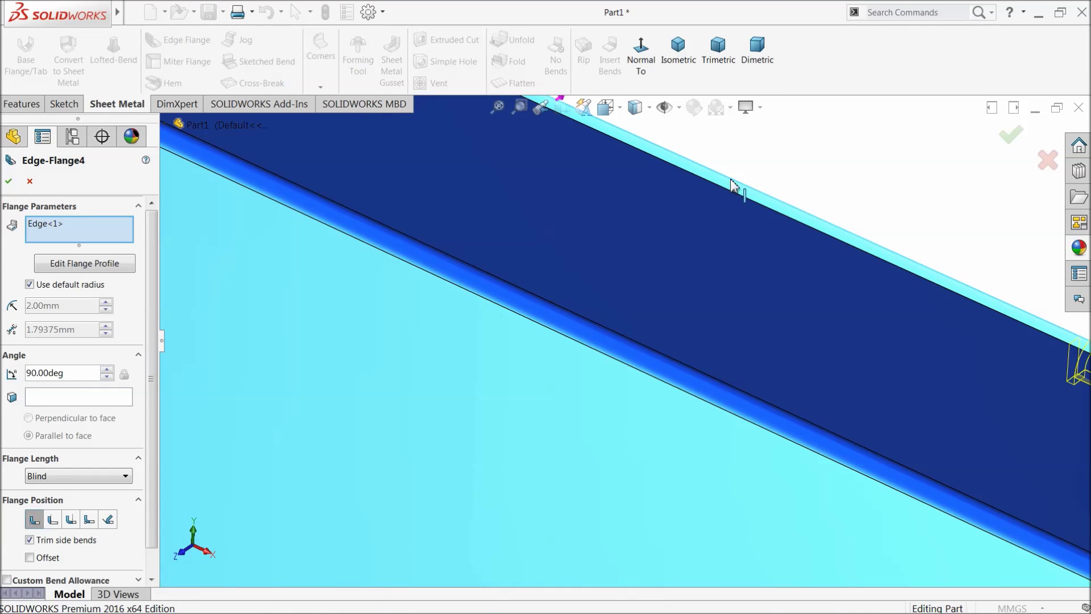
{"action": "left_click", "coordinate": [649, 66]}
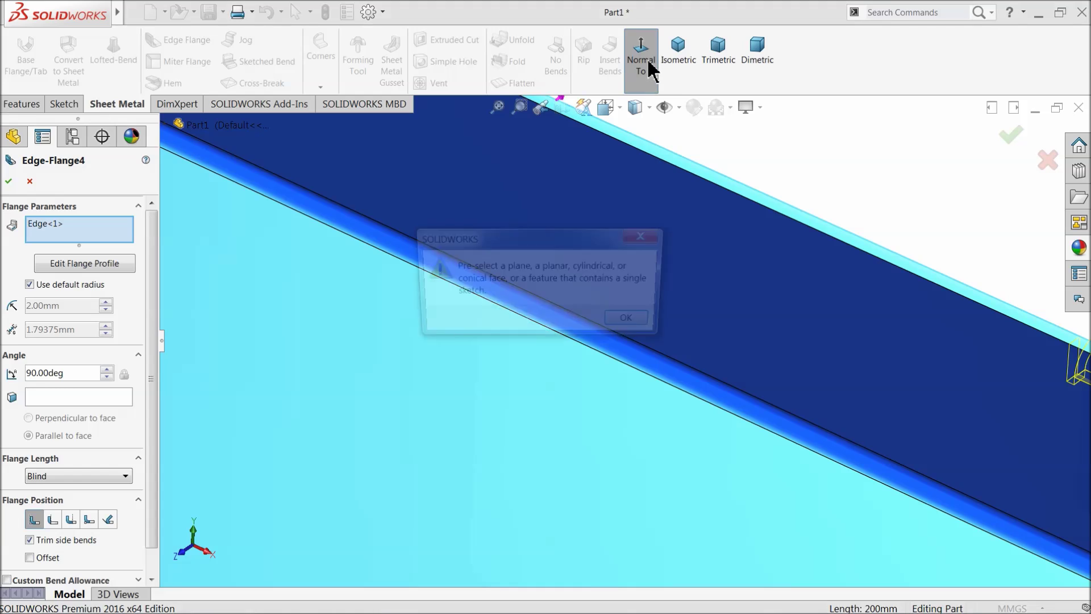
{"action": "left_click", "coordinate": [634, 321]}
{"action": "scroll", "coordinate": [181, 298], "scroll_direction": "up", "scroll_amount": 5}
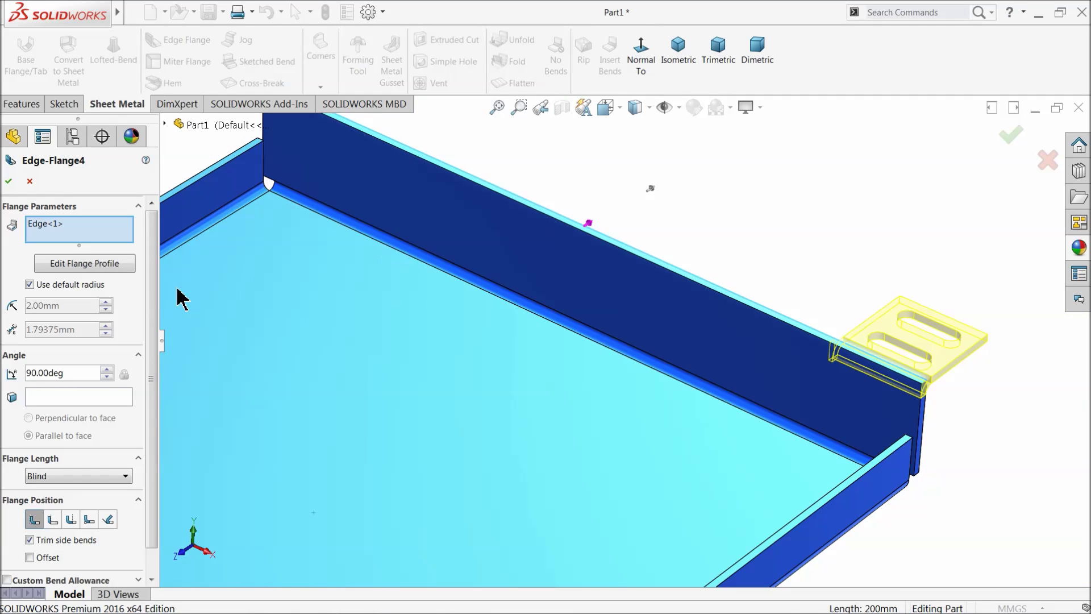
Open the edge flange's profile sketch for editing and orient the view normal to it
{"action": "left_click", "coordinate": [83, 264]}
{"action": "scroll", "coordinate": [778, 307], "scroll_direction": "down", "scroll_amount": 2}
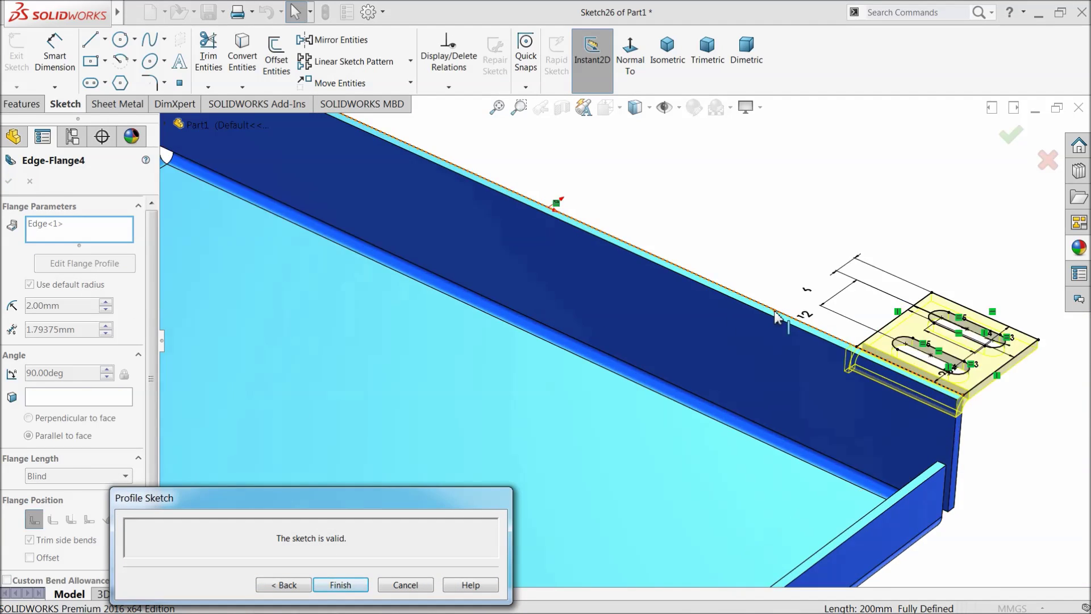
{"action": "left_click", "coordinate": [631, 60]}
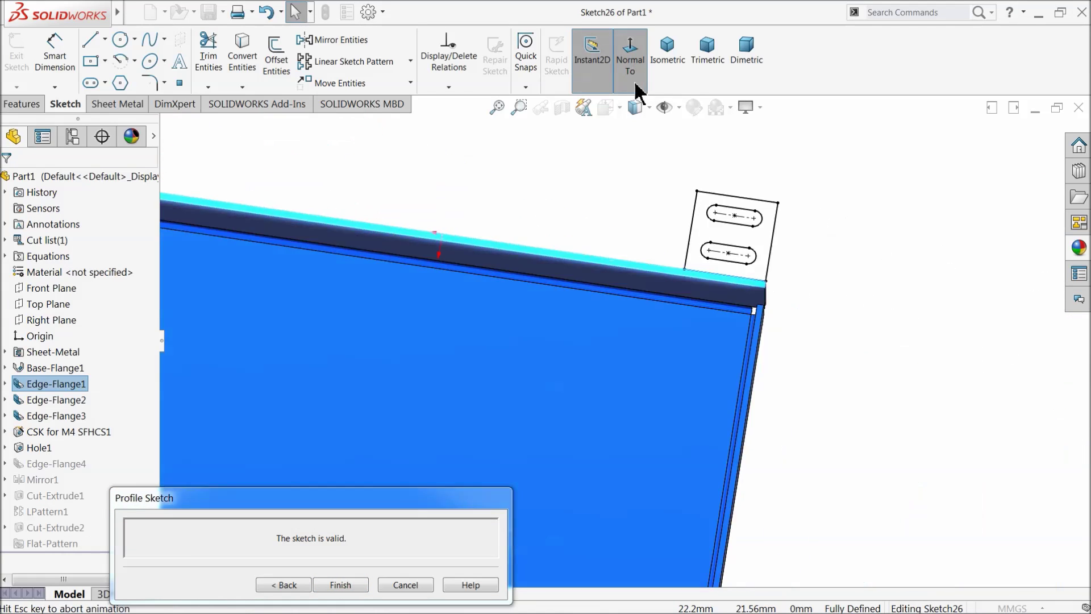
{"action": "scroll", "coordinate": [778, 165], "scroll_direction": "down", "scroll_amount": 3}
{"action": "middle_click_drag", "start_coordinate": [779, 165], "coordinate": [710, 226], "text": "ctrl"}
{"action": "scroll", "coordinate": [569, 409], "scroll_direction": "down", "scroll_amount": 2}
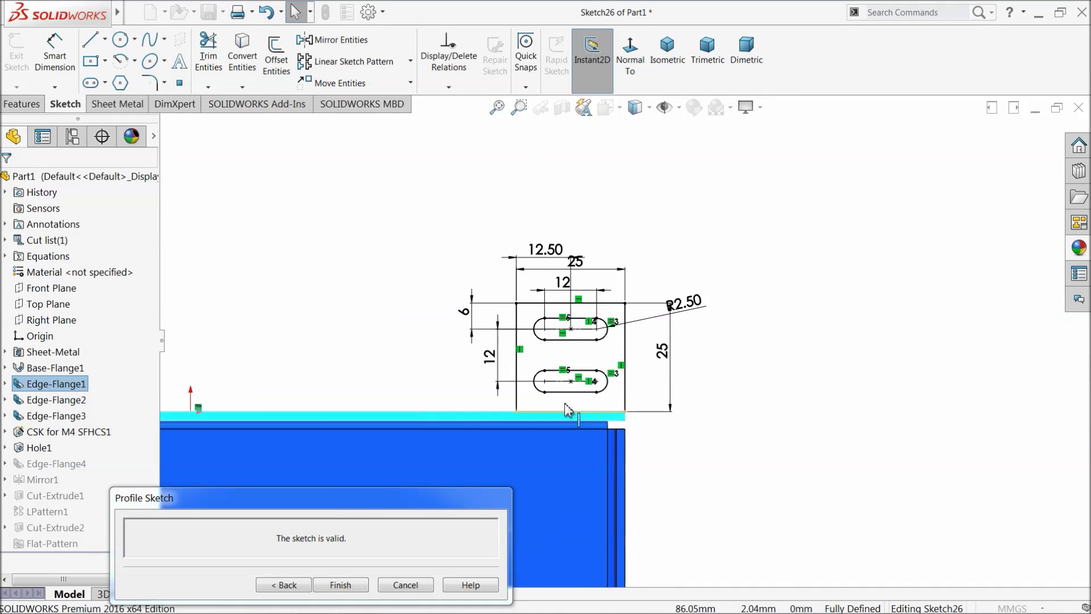
Set both the width and the height of the flange profile rectangle to 50 mm
{"action": "scroll", "coordinate": [568, 409], "scroll_direction": "down", "scroll_amount": 3}
{"action": "double_click", "coordinate": [589, 166]}
{"action": "key", "text": "Return"}
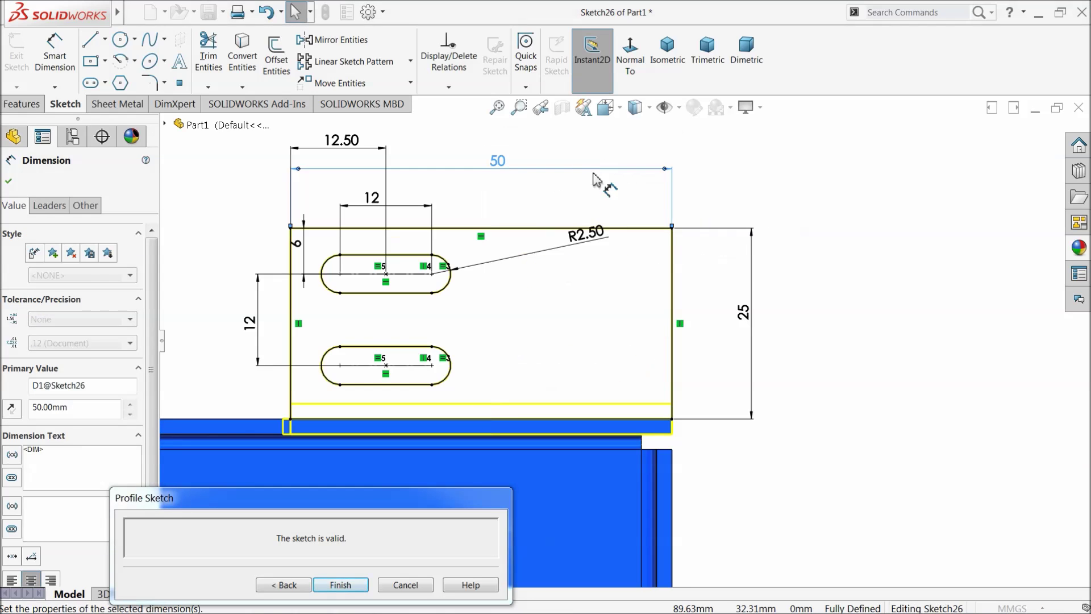
{"action": "left_click", "coordinate": [739, 311]}
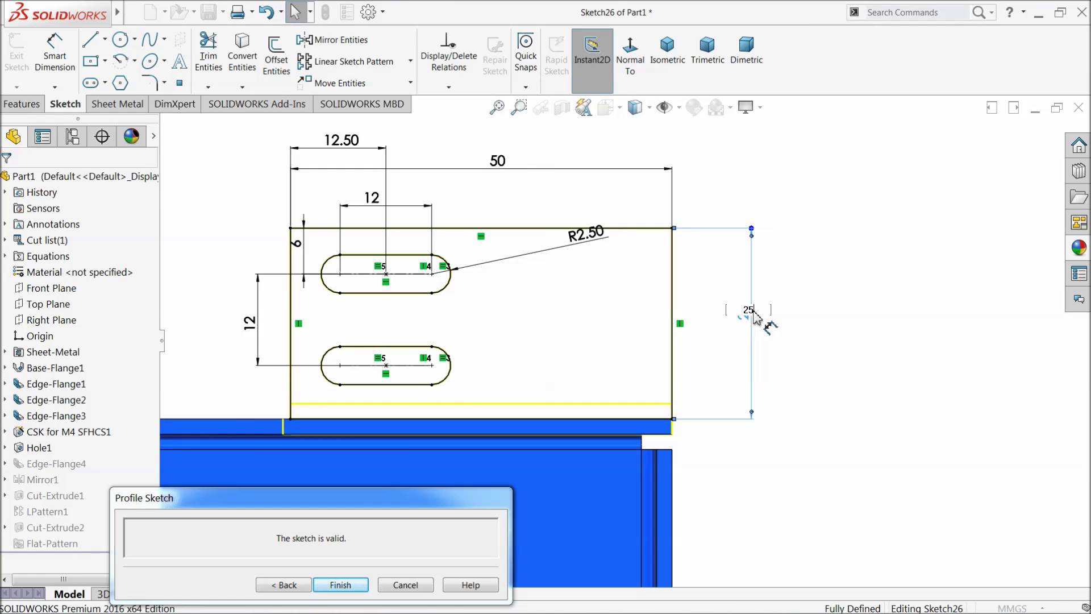
{"action": "type", "text": "50"}
{"action": "key", "text": "Return"}
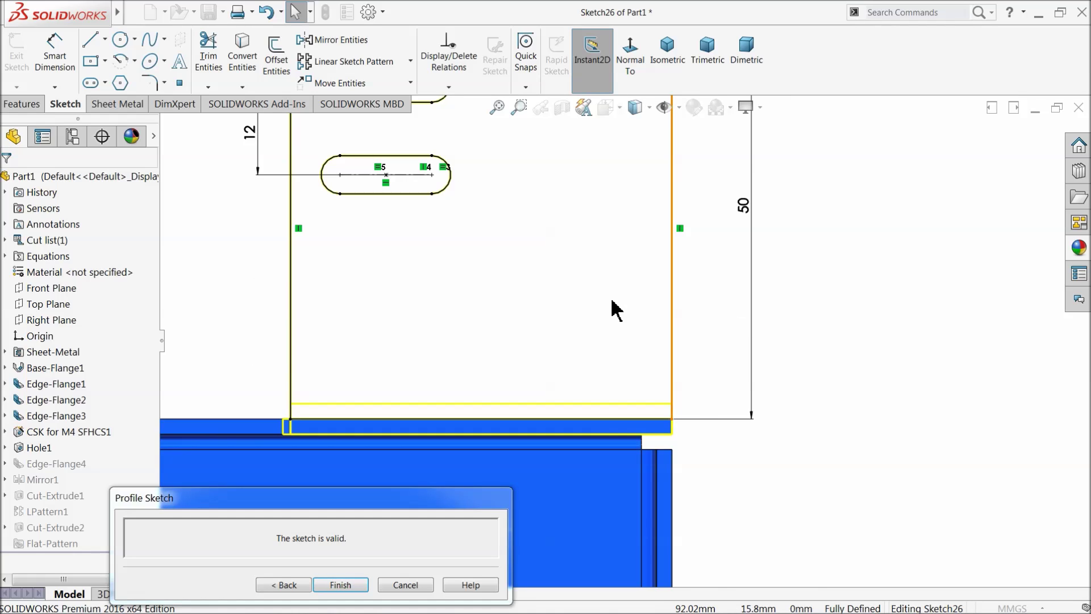
{"action": "key", "text": "f"}
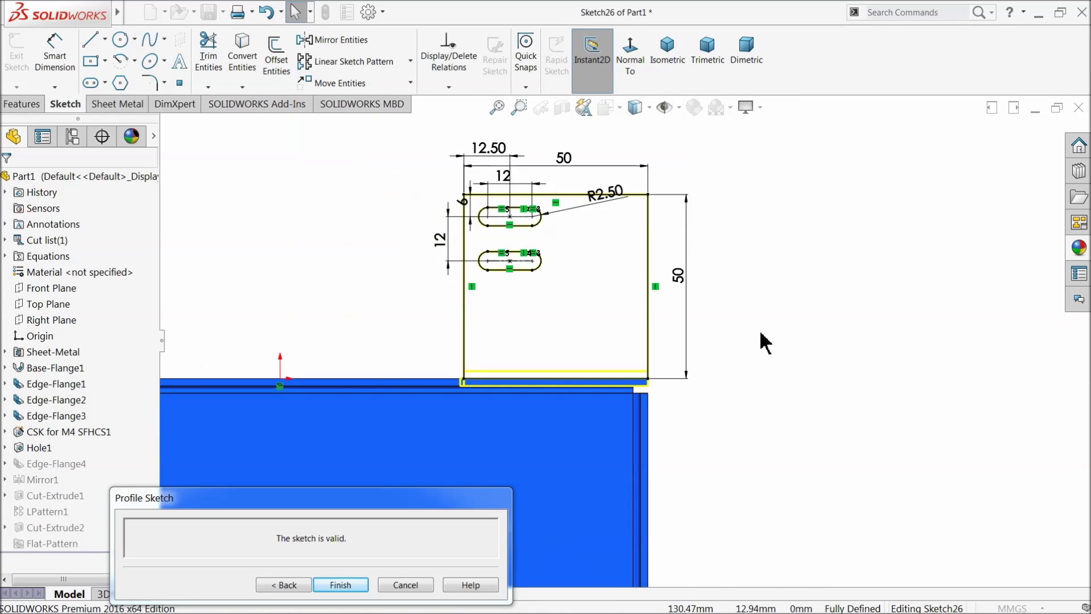
Set both the width and the height of the flange profile rectangle to 40 mm
{"action": "scroll", "coordinate": [626, 326], "scroll_direction": "down", "scroll_amount": 8}
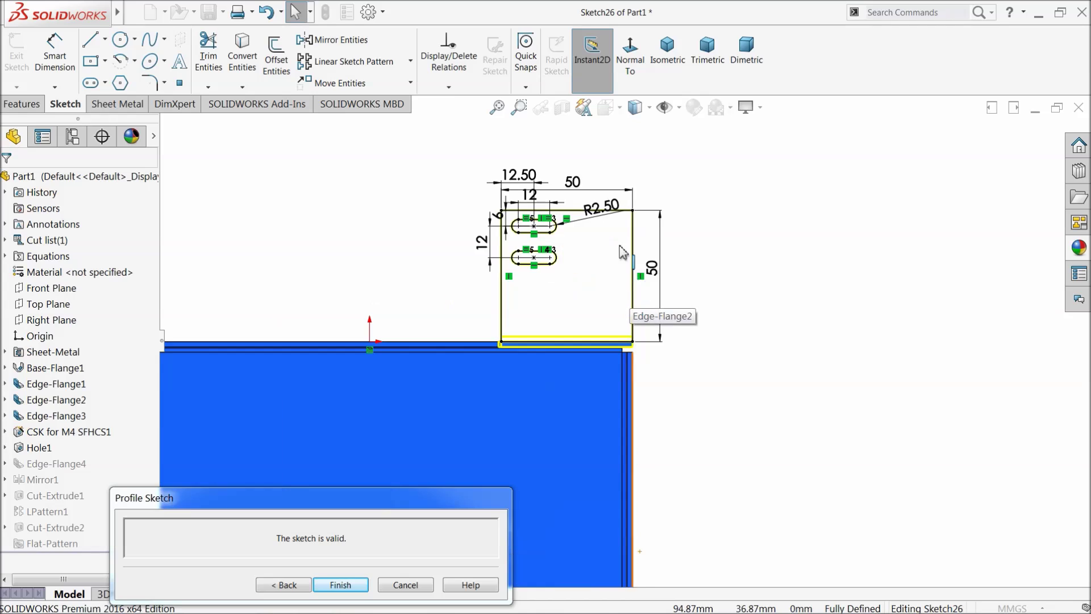
{"action": "left_click", "coordinate": [543, 162]}
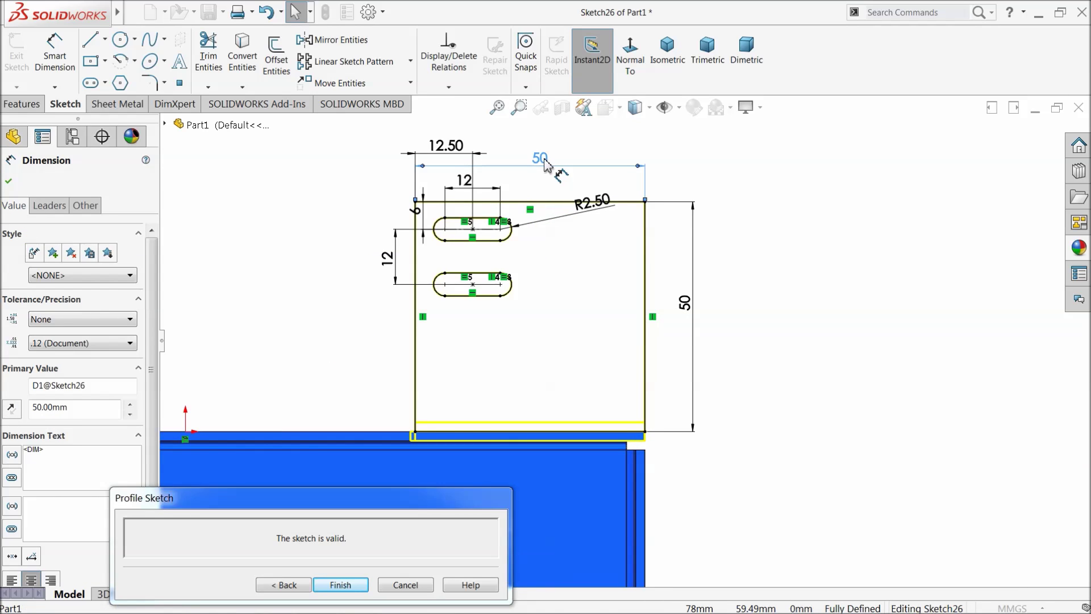
{"action": "left_click", "coordinate": [538, 160]}
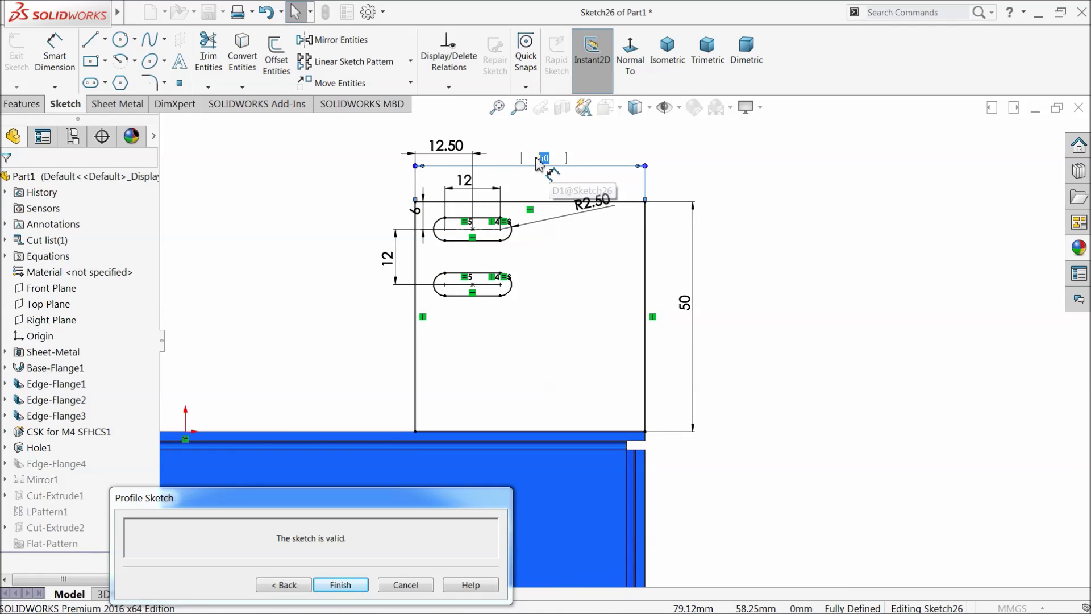
{"action": "type", "text": "40"}
{"action": "key", "text": "Return"}
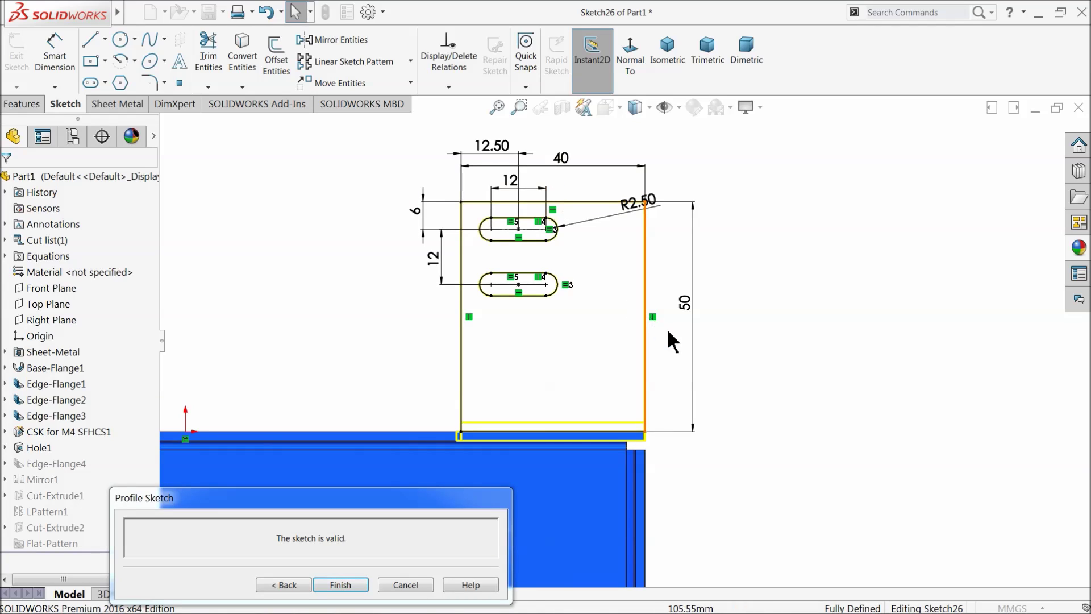
{"action": "left_click", "coordinate": [686, 303]}
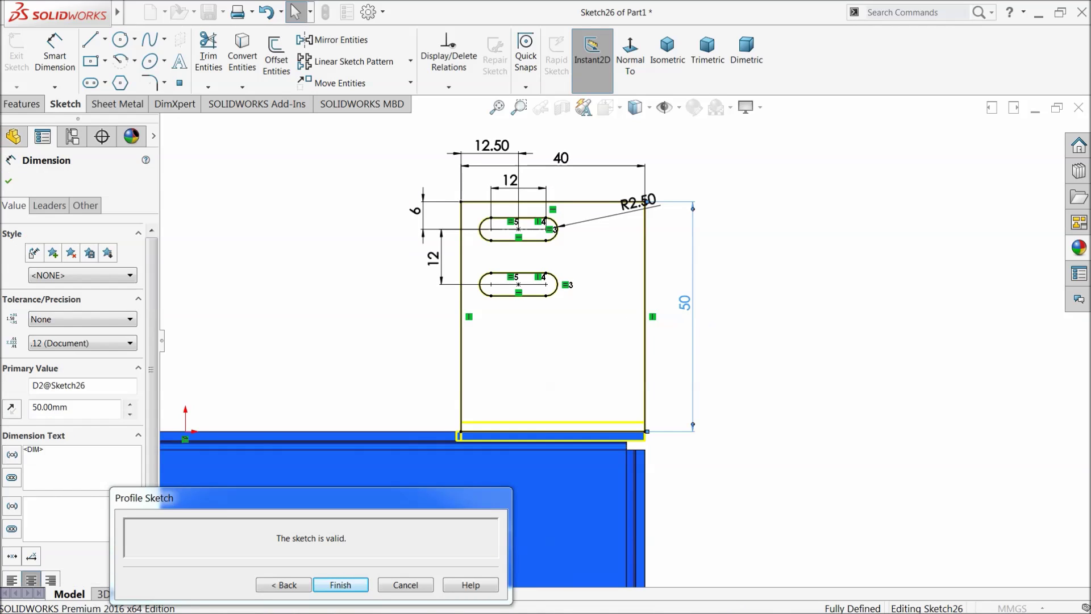
{"action": "left_click", "coordinate": [686, 303]}
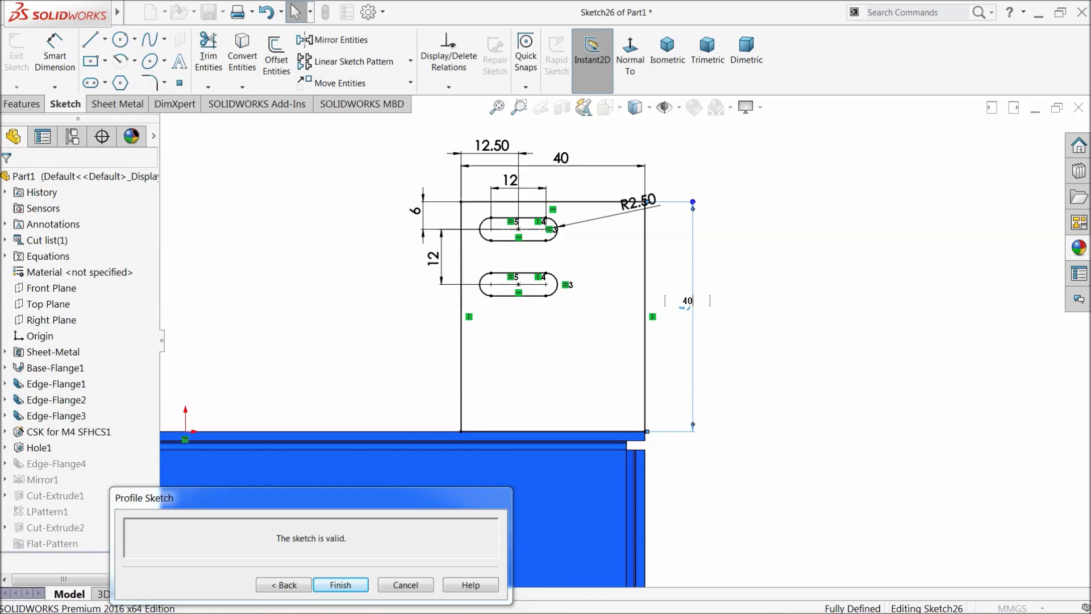
{"action": "key", "text": "Return"}
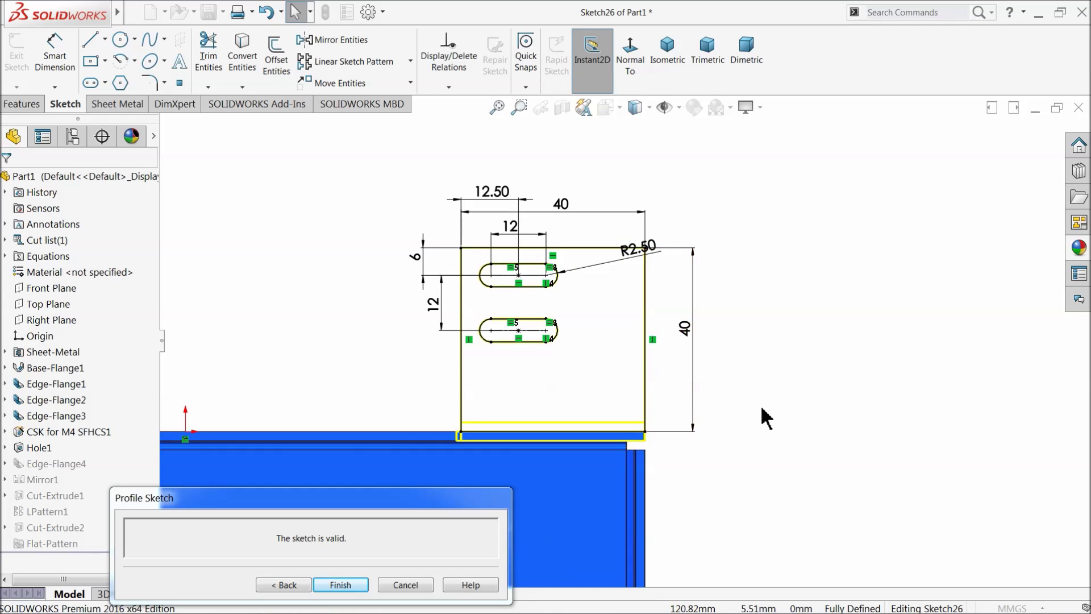
Set the slots' centre-to-centre length to 20 mm and the horizontal distance from the profile's side edge to the slot midpoint to 20 mm
{"action": "scroll", "coordinate": [748, 397], "scroll_direction": "up", "scroll_amount": 5}
{"action": "scroll", "coordinate": [621, 401], "scroll_direction": "down", "scroll_amount": 3}
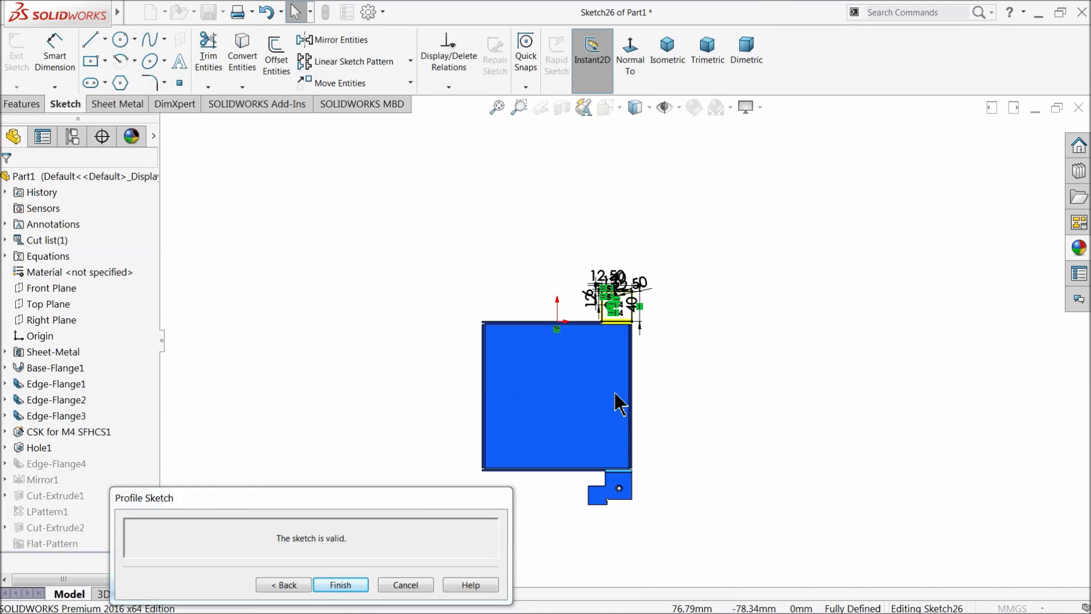
{"action": "scroll", "coordinate": [641, 333], "scroll_direction": "down", "scroll_amount": 6}
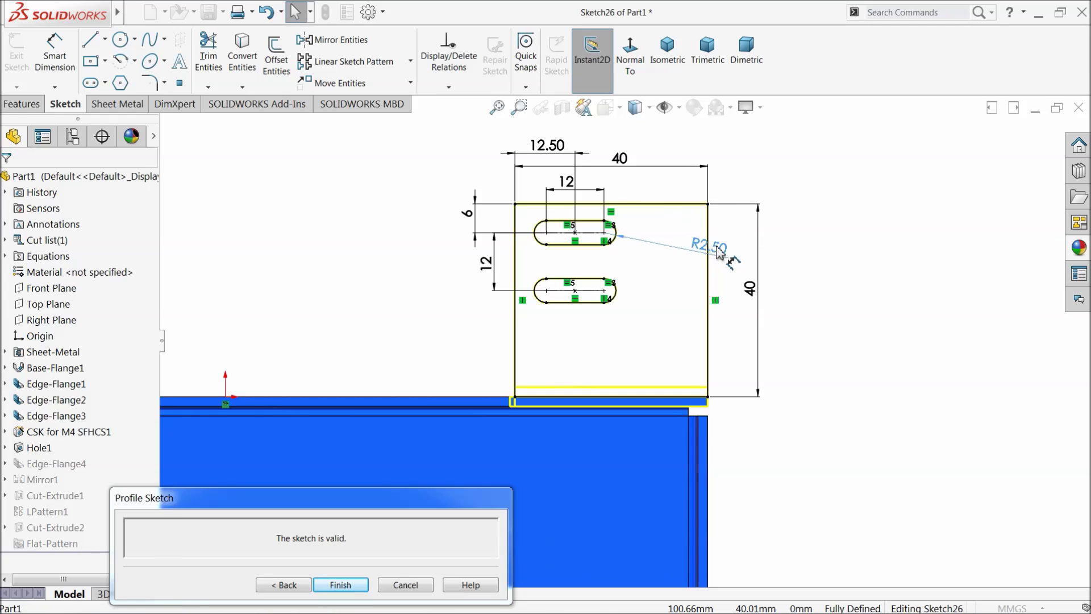
{"action": "left_click", "coordinate": [725, 240]}
{"action": "left_click", "coordinate": [569, 182]}
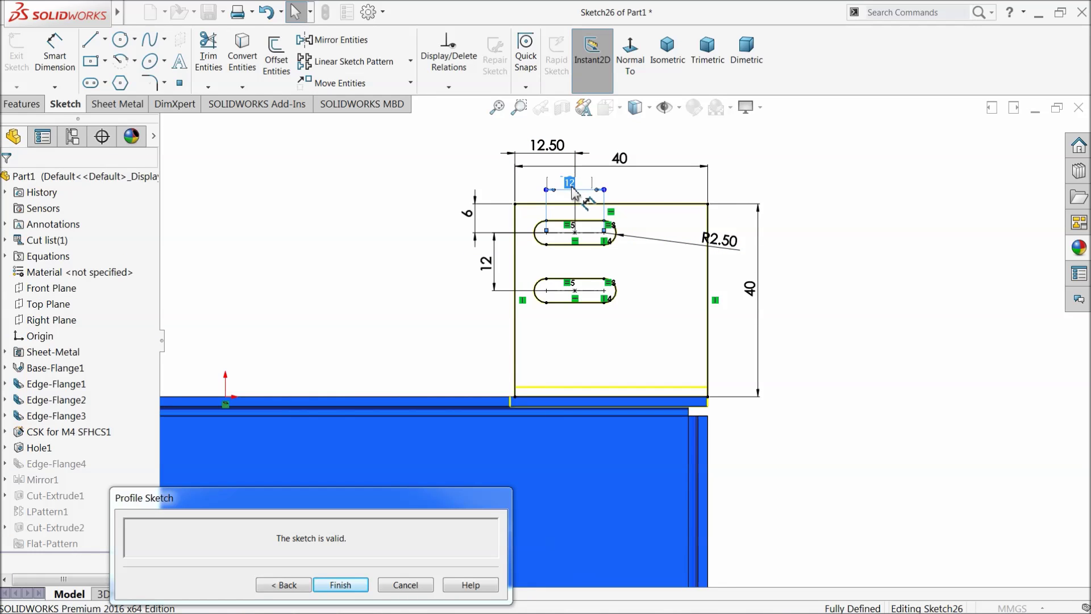
{"action": "key", "text": "Return"}
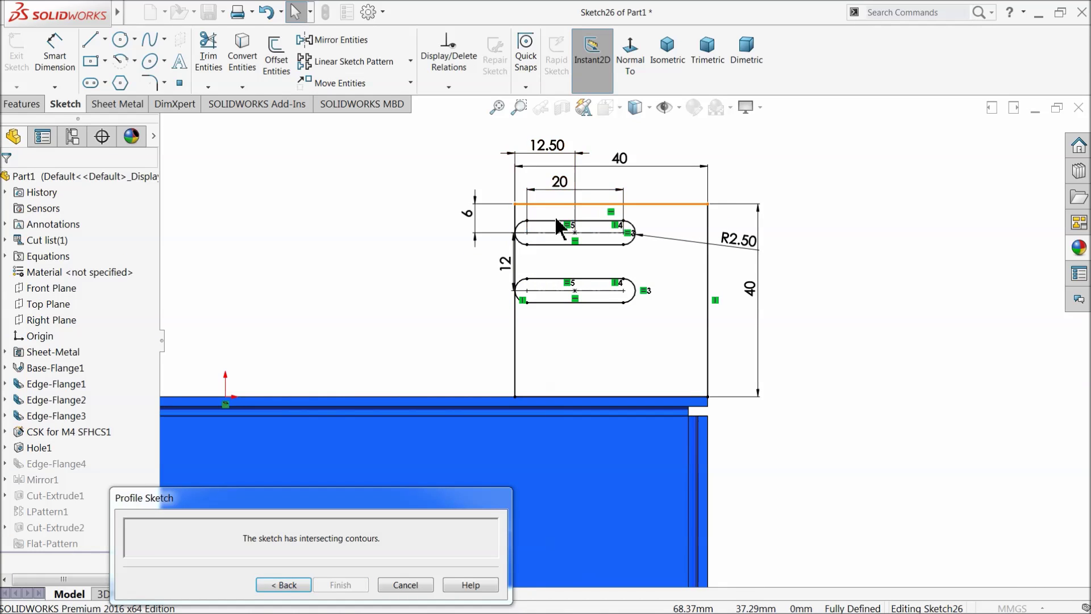
{"action": "double_click", "coordinate": [548, 146]}
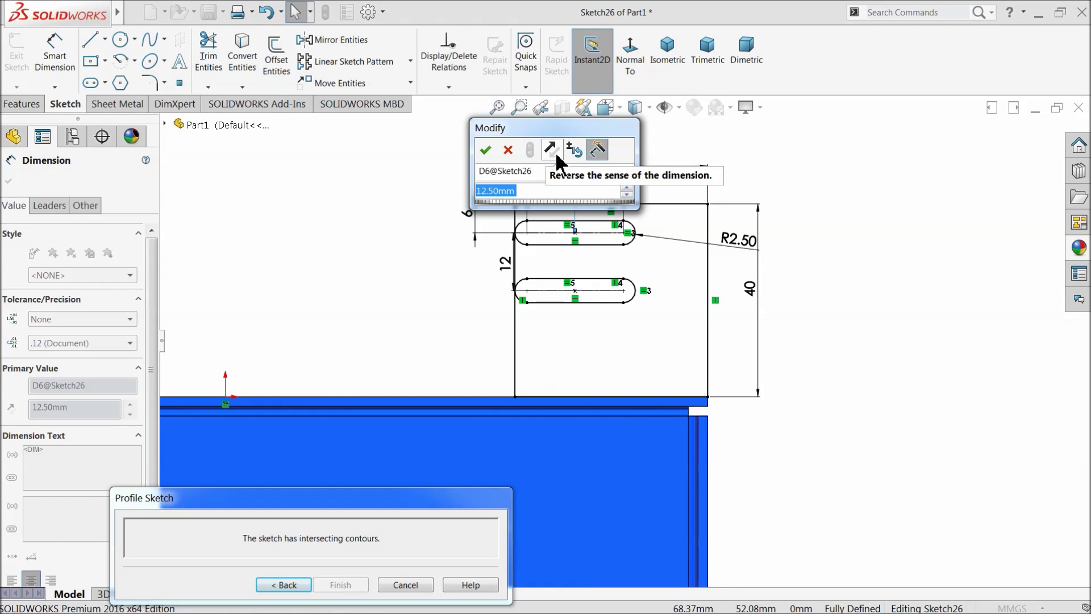
{"action": "type", "text": "20"}
{"action": "key", "text": "Return"}
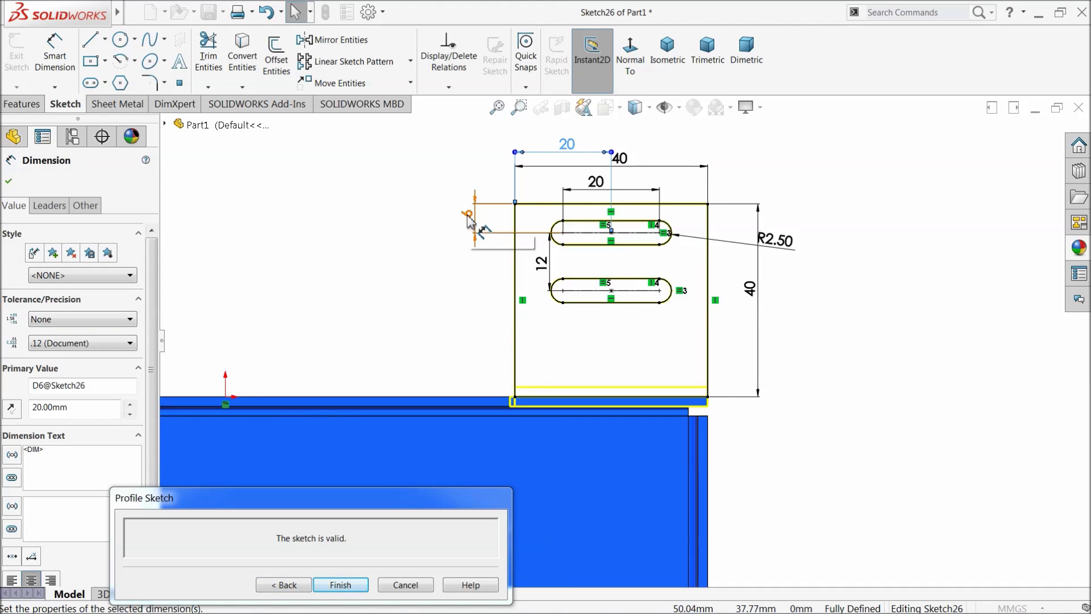
{"action": "key", "text": "Escape"}
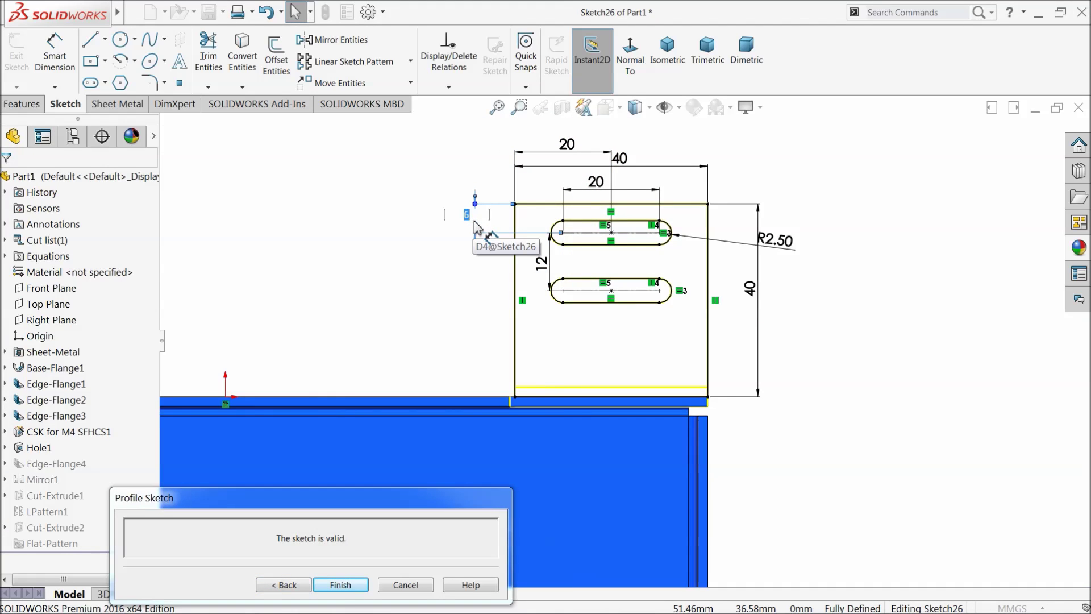
Set the spacing between the two slots to 20 mm and the outer slot's distance from the flange's outer edge to 10 mm
{"action": "left_click", "coordinate": [546, 264]}
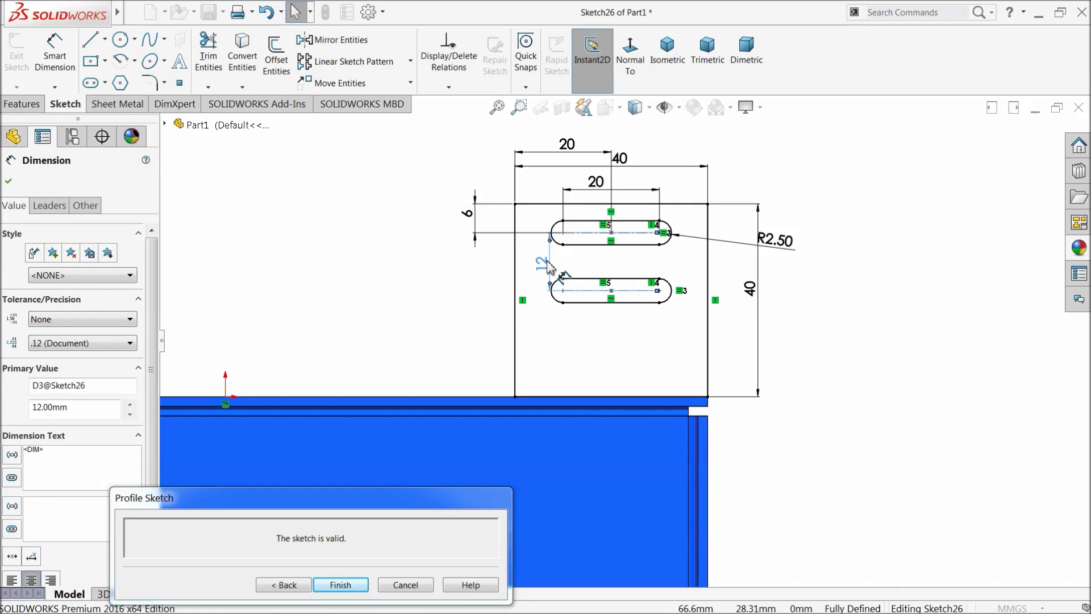
{"action": "double_click", "coordinate": [547, 263]}
{"action": "type", "text": "20"}
{"action": "key", "text": "Return"}
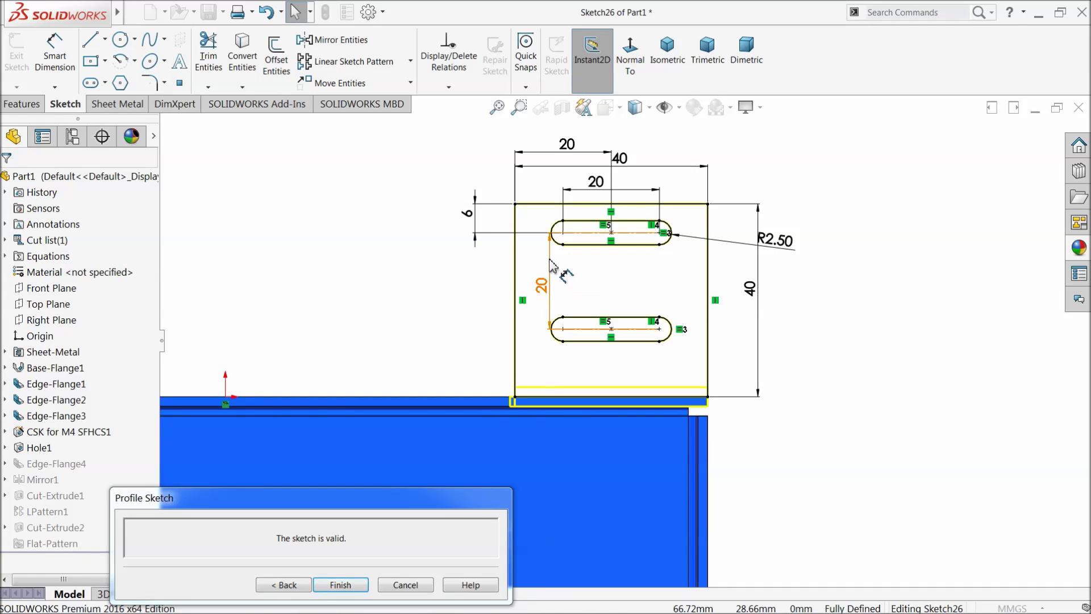
{"action": "left_click", "coordinate": [475, 216]}
{"action": "double_click", "coordinate": [470, 218]}
{"action": "type", "text": "10"}
{"action": "key", "text": "Return"}
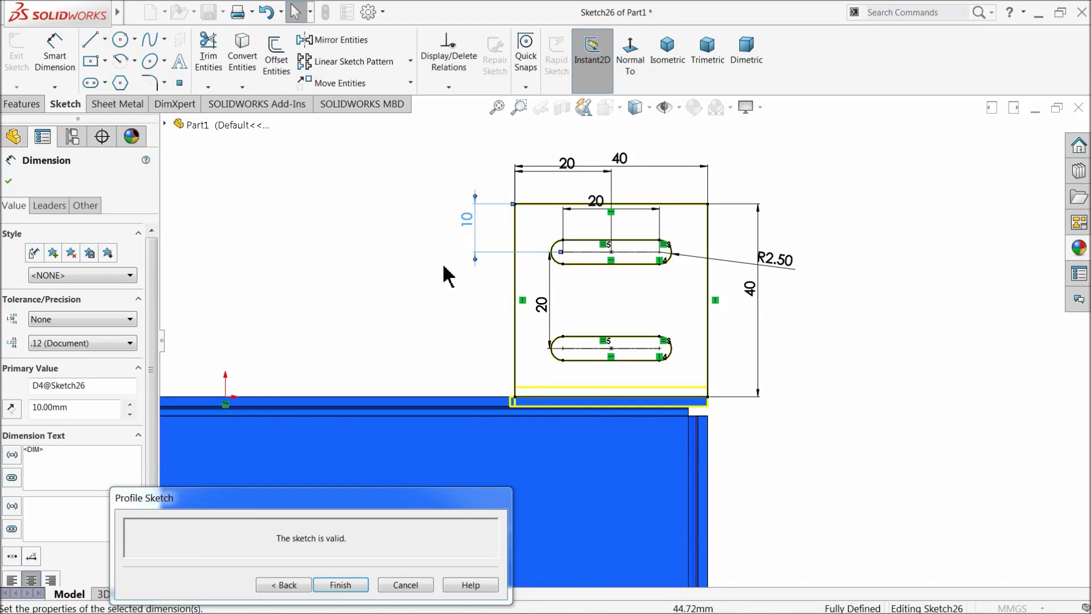
Return from the profile sketch to the edge flange settings and confirm the flange with its edited profile
{"action": "left_click", "coordinate": [287, 586]}
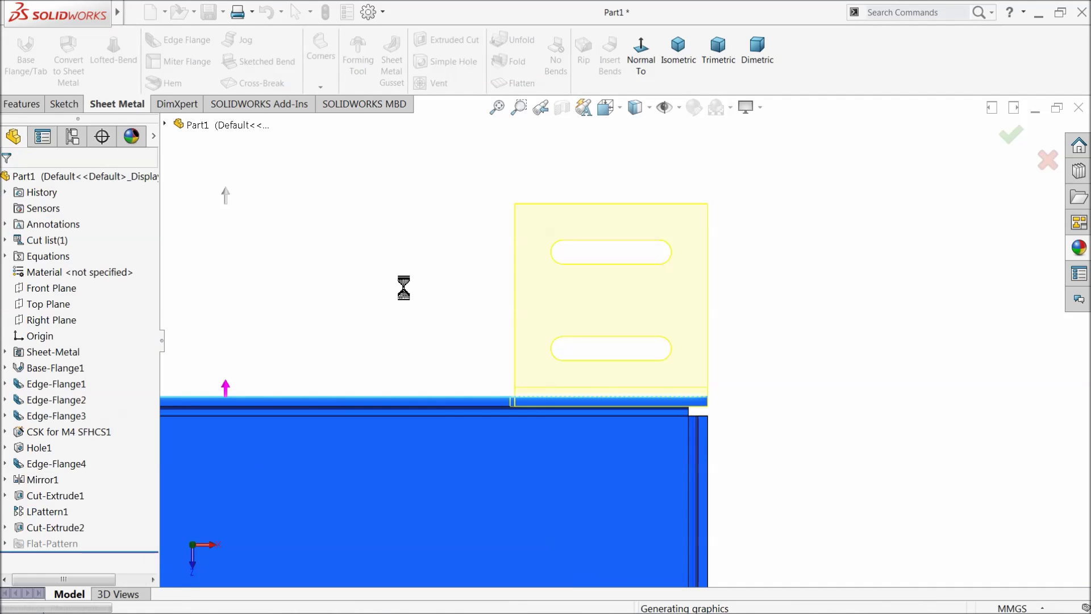
{"action": "key", "text": "f"}
{"action": "middle_click_drag", "start_coordinate": [531, 407], "coordinate": [482, 265]}
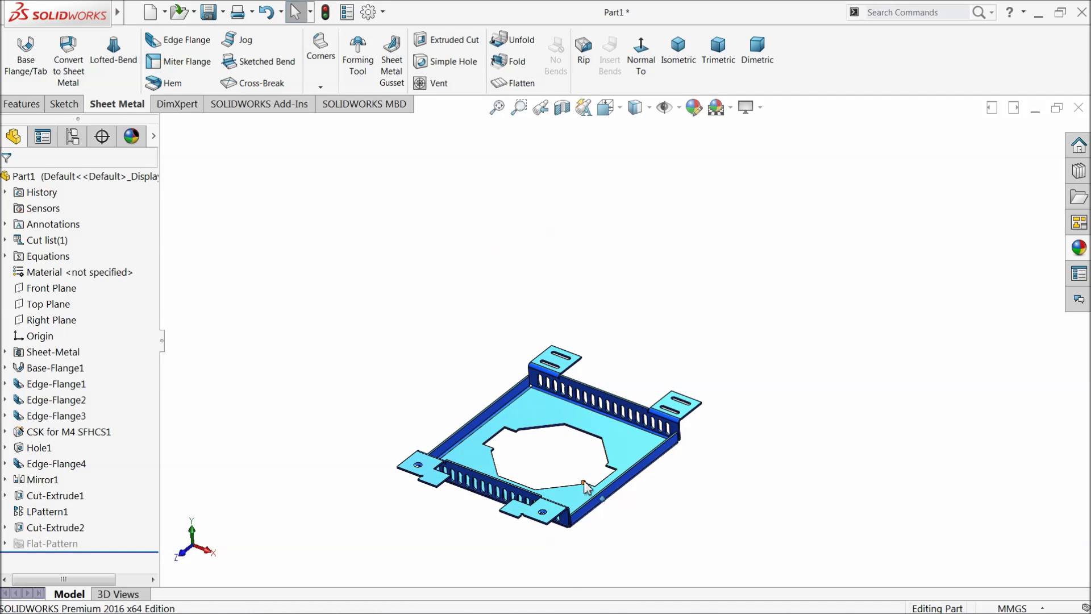
Examine the rebuilt sheet metal tray and its slotted mounting flanges in a closer angled view
{"action": "scroll", "coordinate": [585, 484], "scroll_direction": "down", "scroll_amount": 3}
{"action": "middle_click_drag", "start_coordinate": [609, 441], "coordinate": [585, 429]}
{"action": "key", "text": "Escape"}
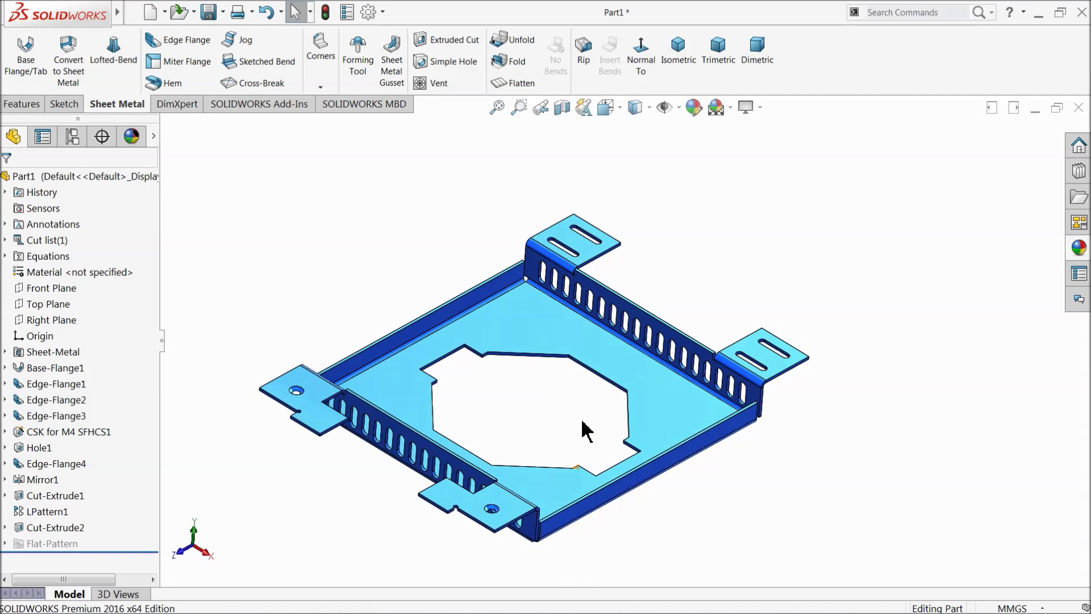
{"action": "scroll", "coordinate": [582, 431], "scroll_direction": "down", "scroll_amount": 2}
{"action": "mouse_move", "coordinate": [695, 358]}
{"action": "middle_mouse_down"}
{"action": "mouse_move", "coordinate": [654, 359]}
{"action": "mouse_move", "coordinate": [620, 387]}
{"action": "middle_mouse_up"}
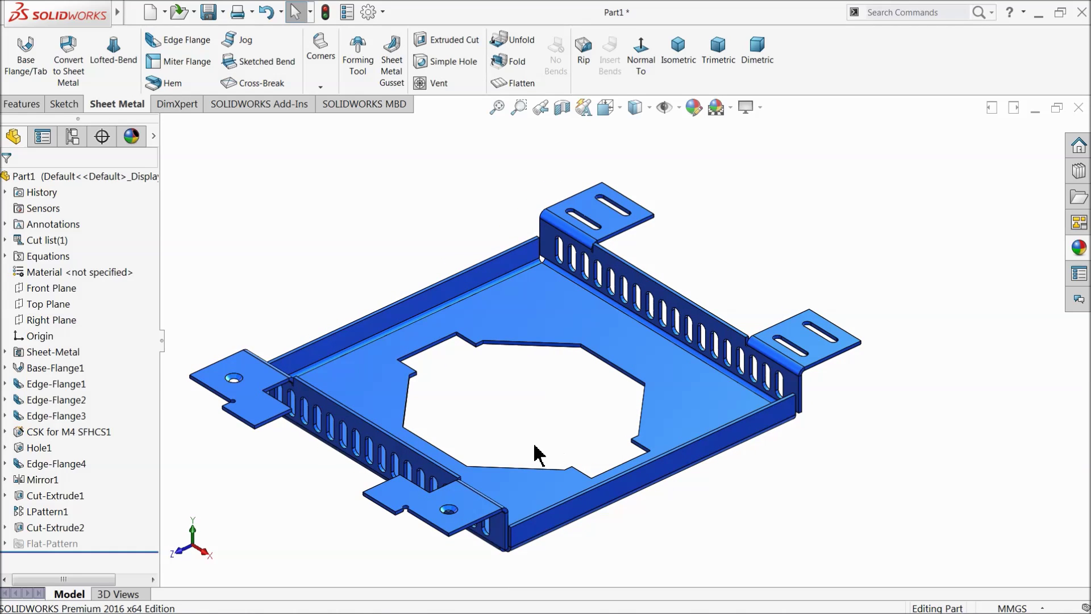
{"action": "middle_click_drag", "start_coordinate": [504, 471], "coordinate": [506, 465], "text": "ctrl"}
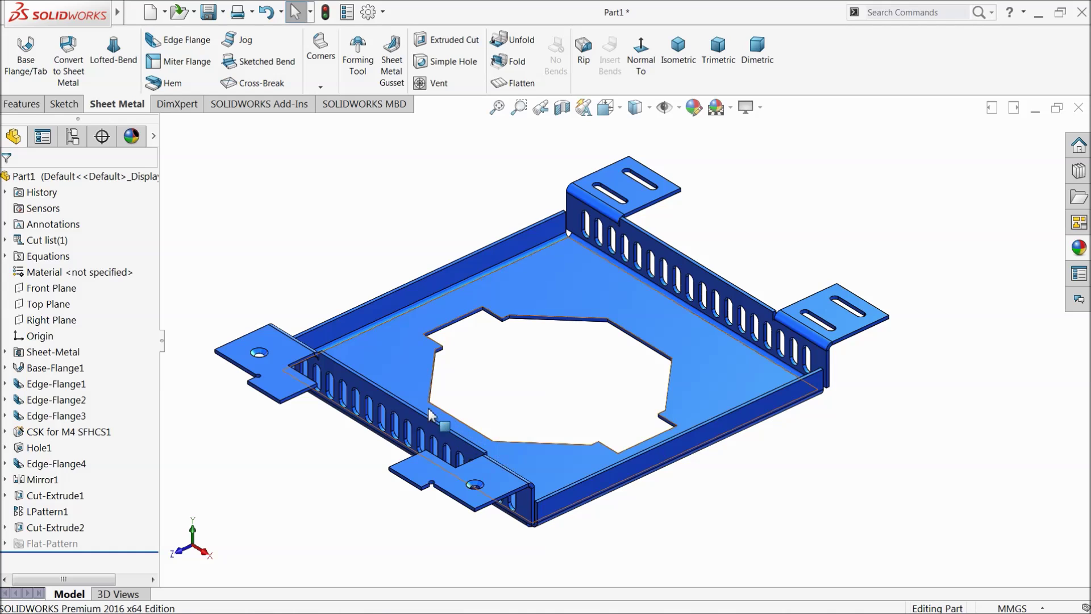
{"action": "middle_click_drag", "start_coordinate": [368, 403], "coordinate": [454, 373]}
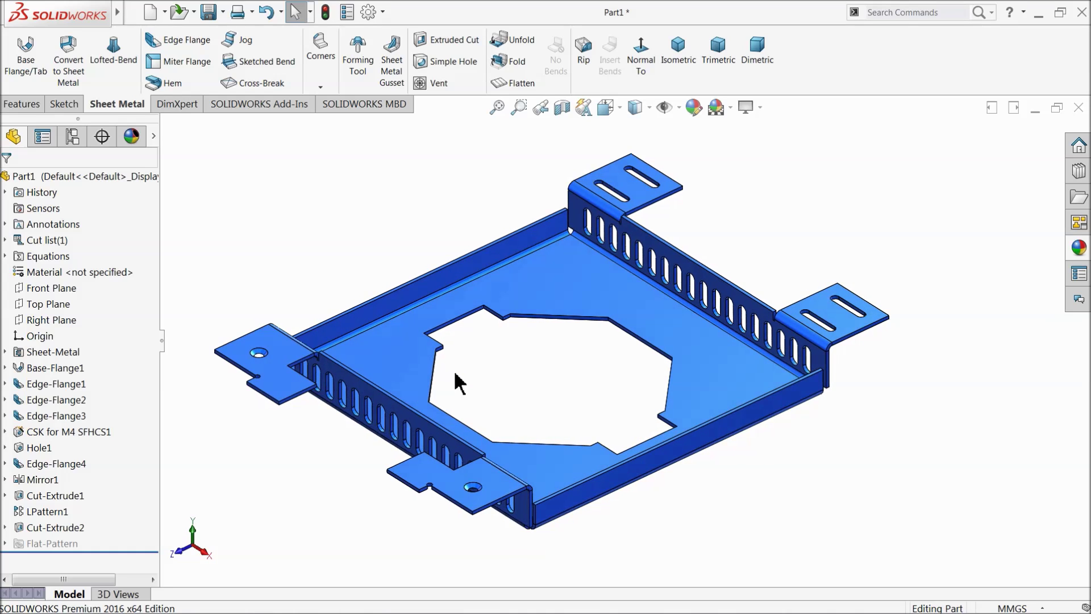
{"action": "scroll", "coordinate": [455, 373], "scroll_direction": "down", "scroll_amount": 2}
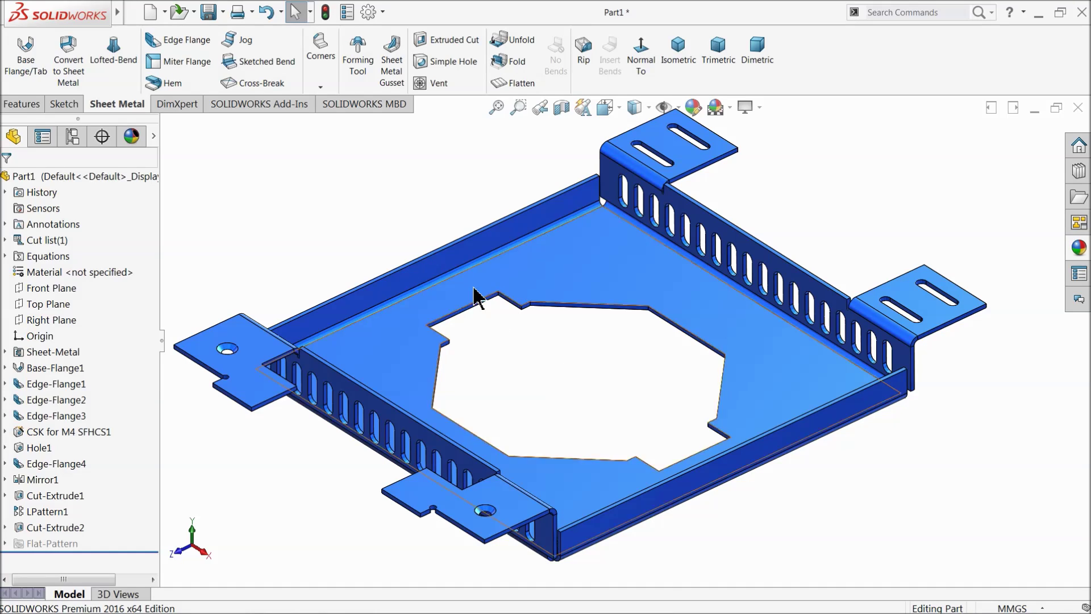
Start a hem on the upper outer edge of the tray's plain front side flange, using the Bend Outside position
{"action": "left_click", "coordinate": [171, 84]}
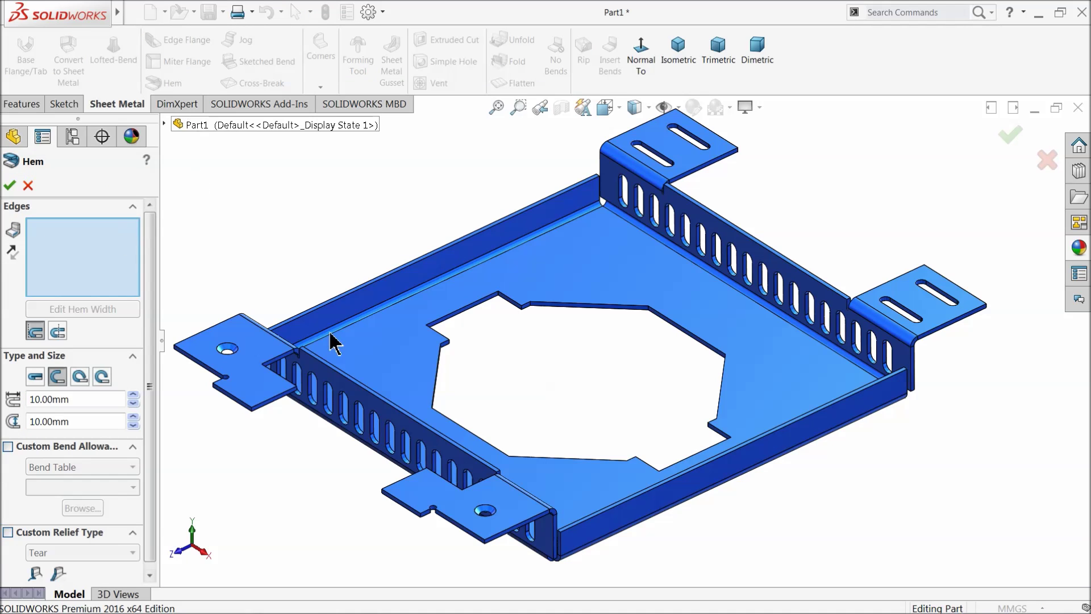
{"action": "scroll", "coordinate": [702, 503], "scroll_direction": "down", "scroll_amount": 3}
{"action": "scroll", "coordinate": [655, 427], "scroll_direction": "down", "scroll_amount": 2}
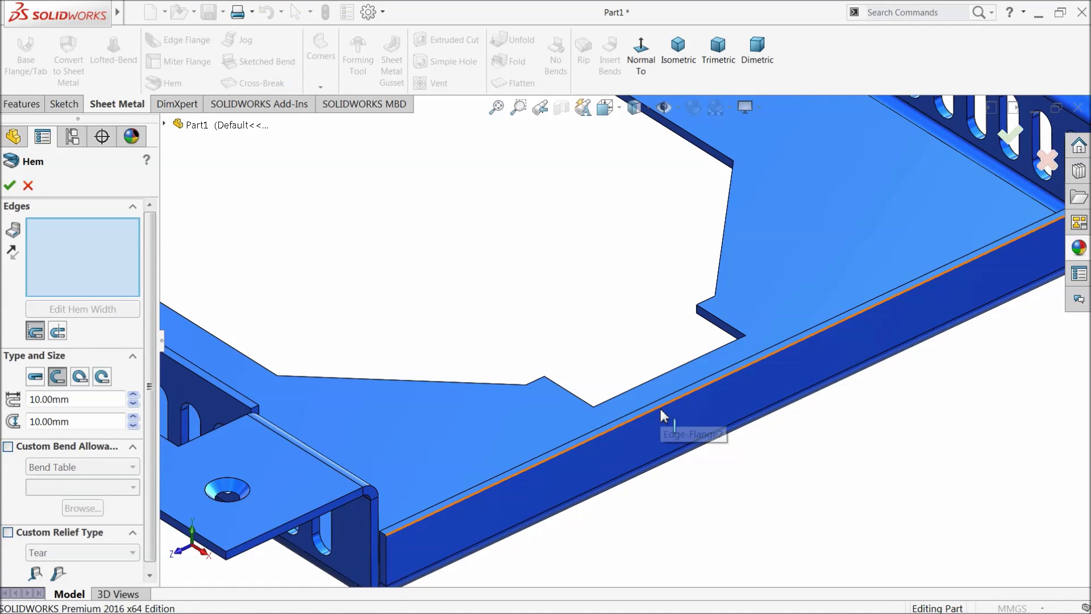
{"action": "left_click", "coordinate": [661, 416]}
{"action": "scroll", "coordinate": [693, 441], "scroll_direction": "up", "scroll_amount": 3}
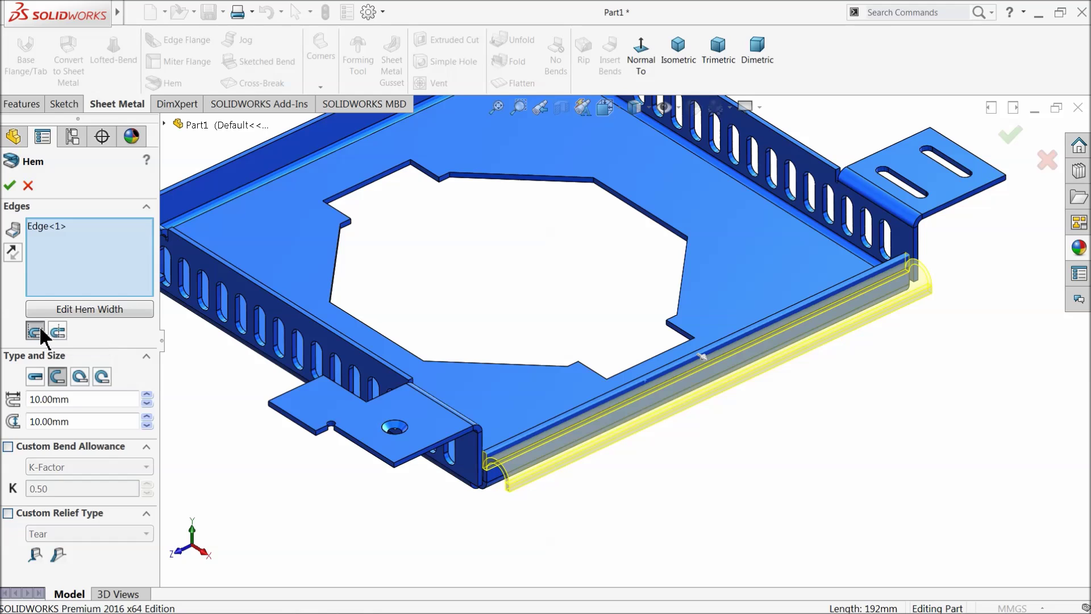
{"action": "left_click", "coordinate": [58, 331]}
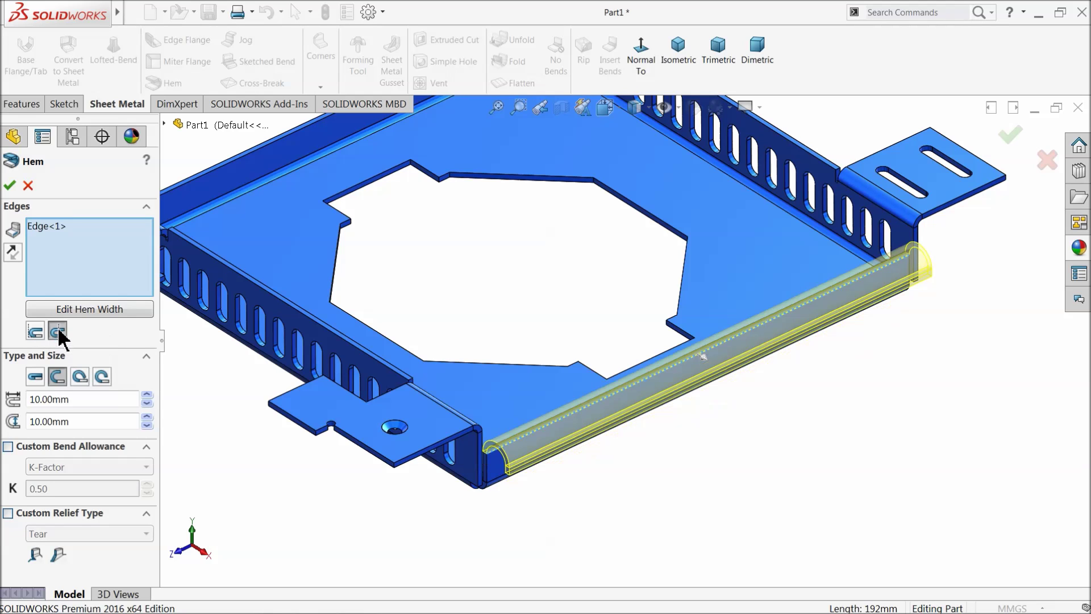
{"action": "left_click", "coordinate": [39, 334]}
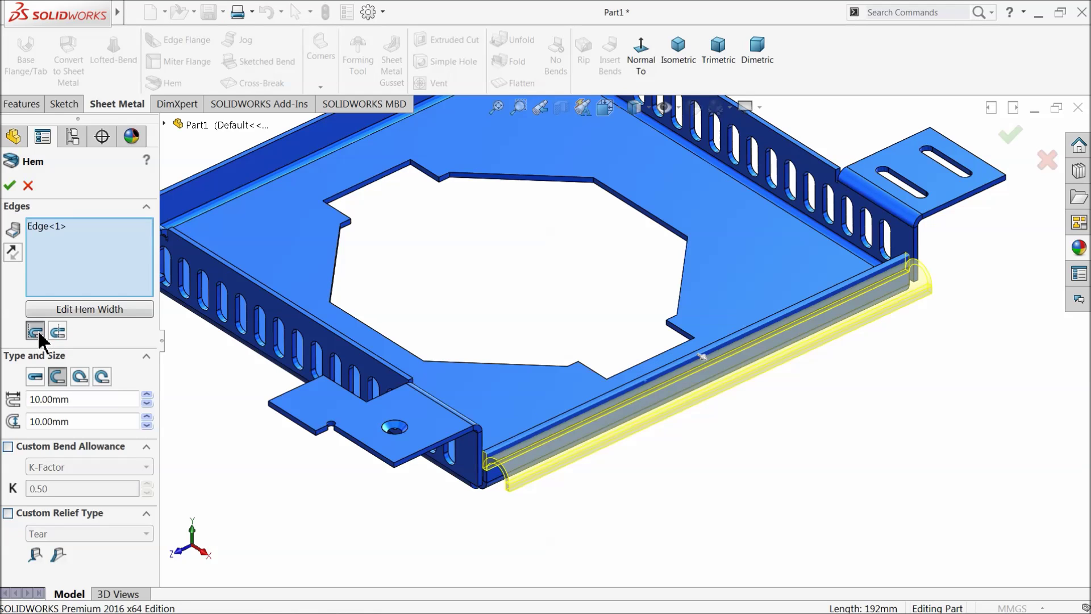
{"action": "left_click", "coordinate": [58, 331]}
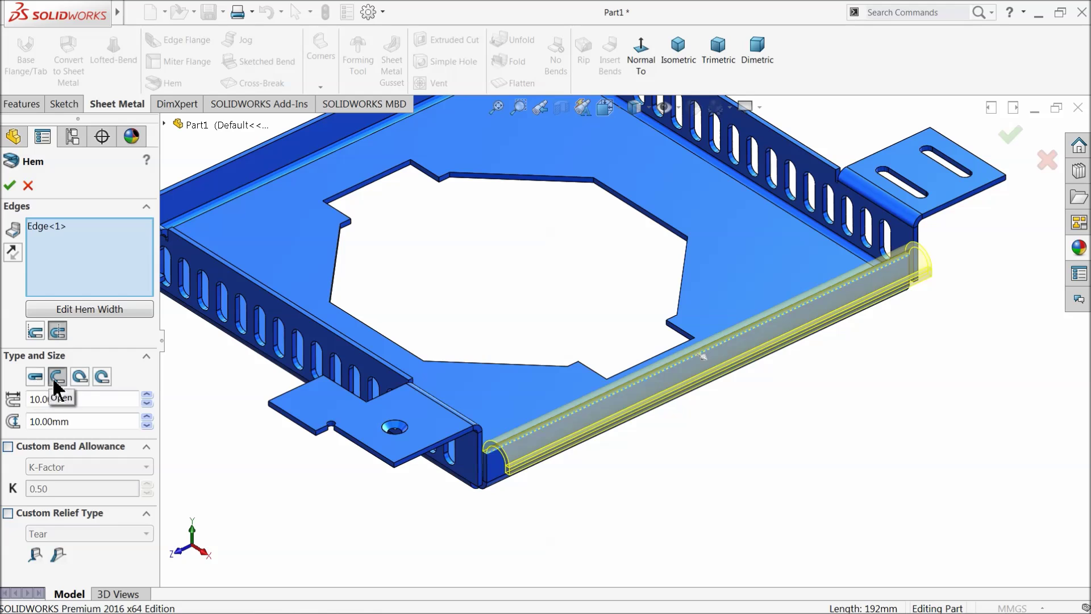
Preview the closed, open and tear drop hem types on the selected edge and choose the rolled type
{"action": "left_click", "coordinate": [34, 375]}
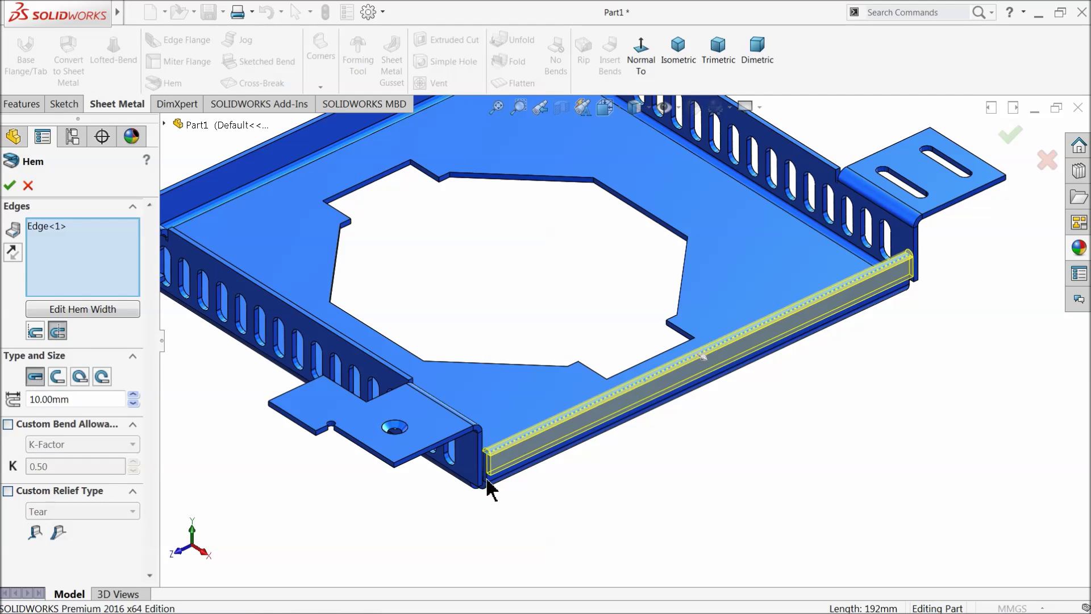
{"action": "scroll", "coordinate": [482, 515], "scroll_direction": "down", "scroll_amount": 3}
{"action": "scroll", "coordinate": [532, 438], "scroll_direction": "down", "scroll_amount": 2}
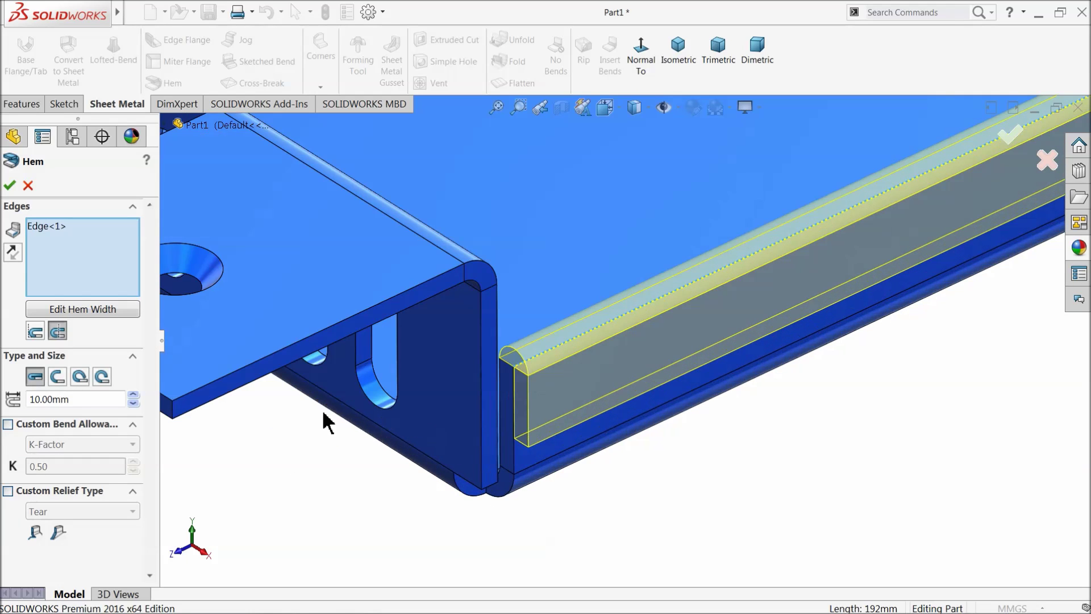
{"action": "left_click", "coordinate": [56, 377]}
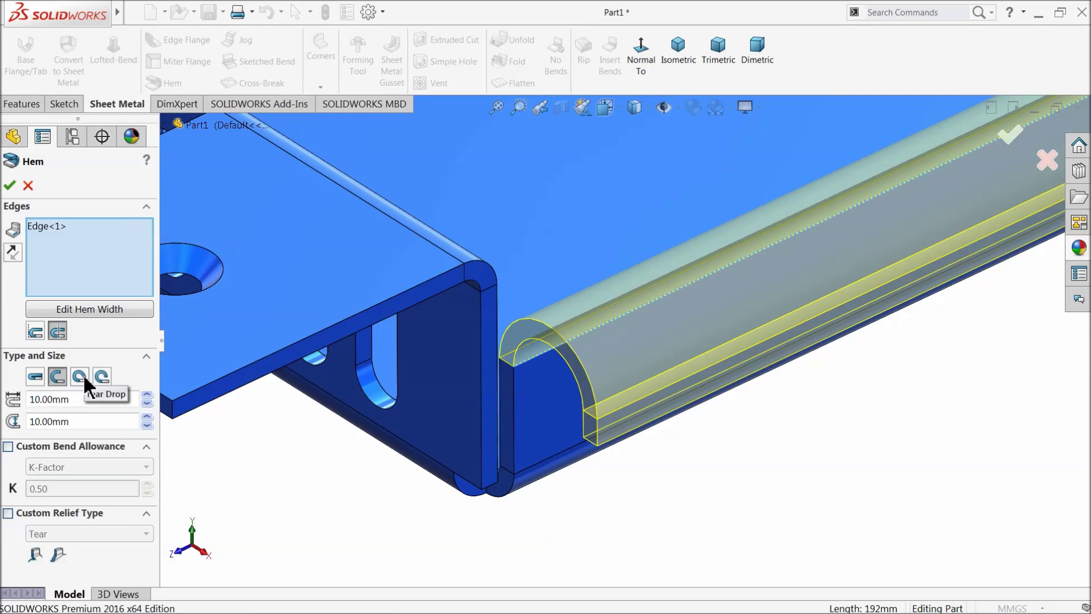
{"action": "left_click", "coordinate": [80, 376]}
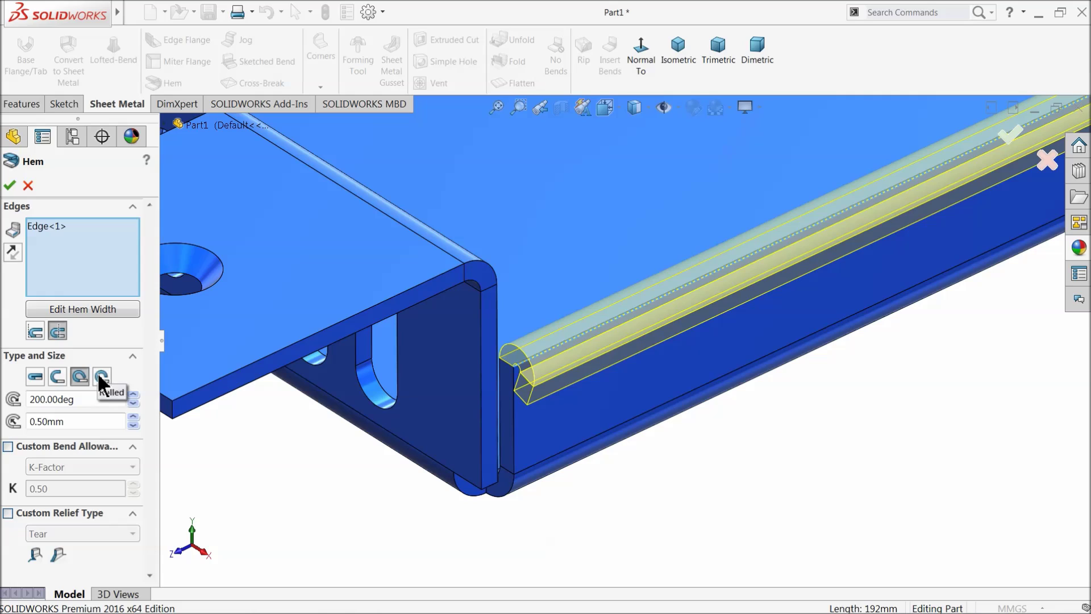
{"action": "left_click", "coordinate": [99, 375]}
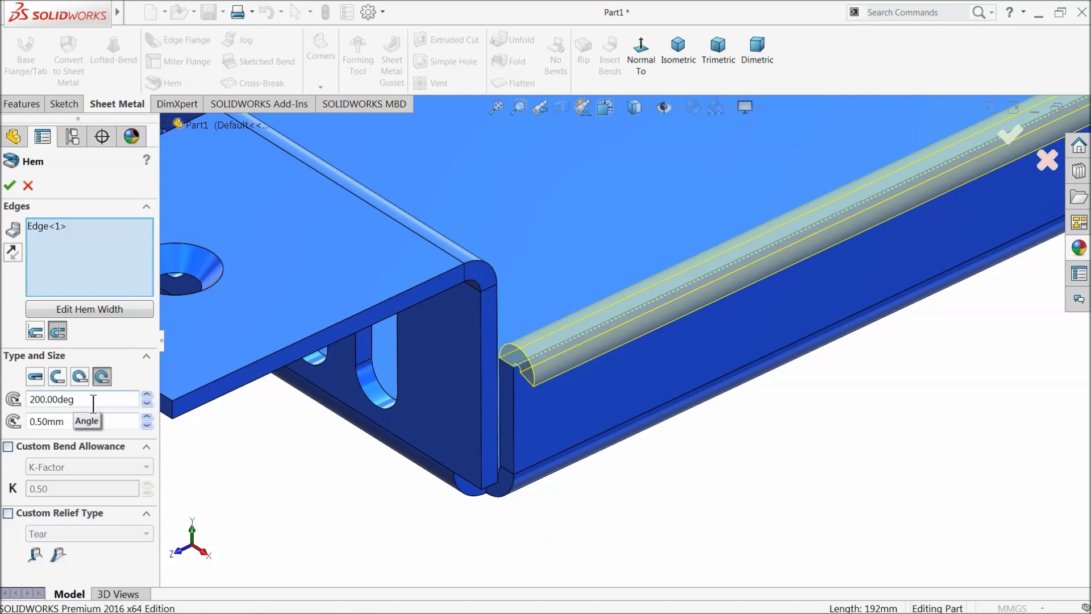
Try a larger radius for the rolled hem and set the radius to 1 mm
{"action": "left_click", "coordinate": [146, 418]}
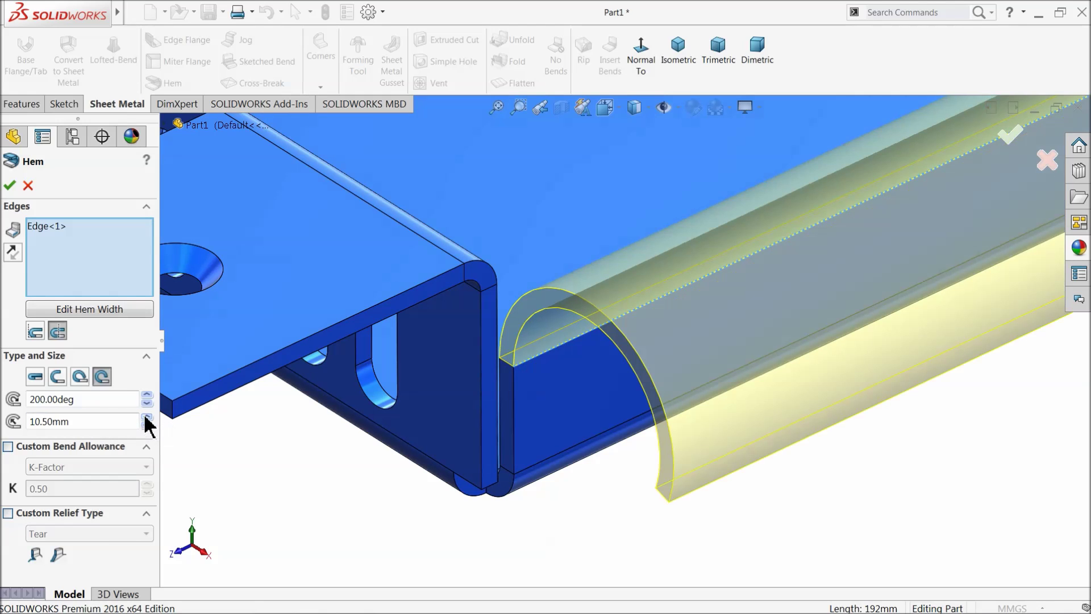
{"action": "double_click", "coordinate": [41, 425]}
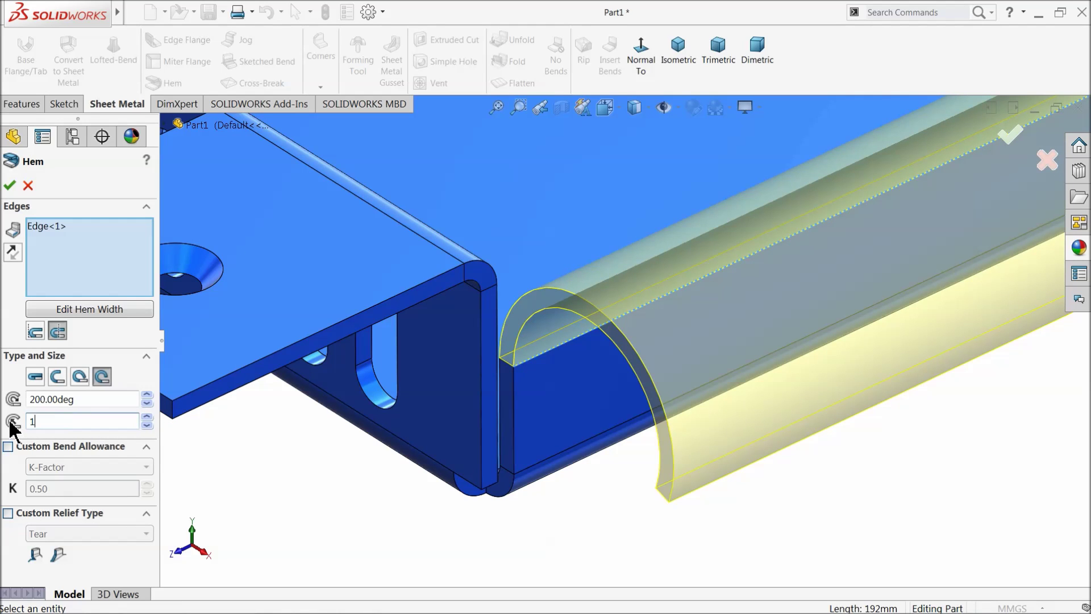
{"action": "type", "text": "1"}
{"action": "key", "text": "Return"}
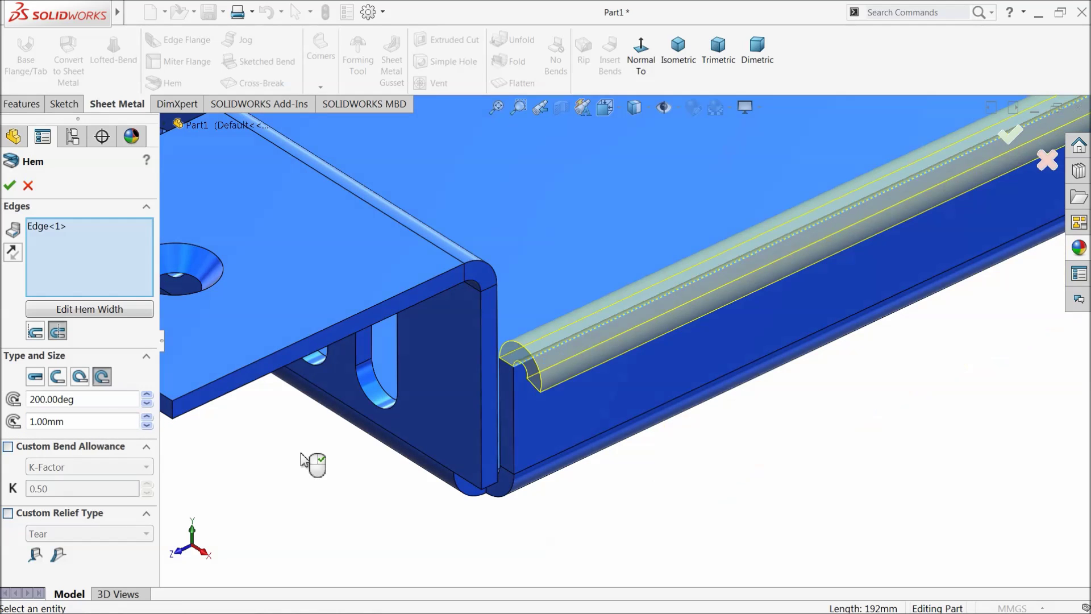
Increase the rolled hem's angle to 270 degrees, checking the curl preview at the flange end
{"action": "left_click", "coordinate": [147, 395]}
{"action": "double_click", "coordinate": [147, 395]}
{"action": "left_click_drag", "start_coordinate": [147, 397], "coordinate": [147, 396]}
{"action": "middle_click_drag", "start_coordinate": [487, 433], "coordinate": [503, 384]}
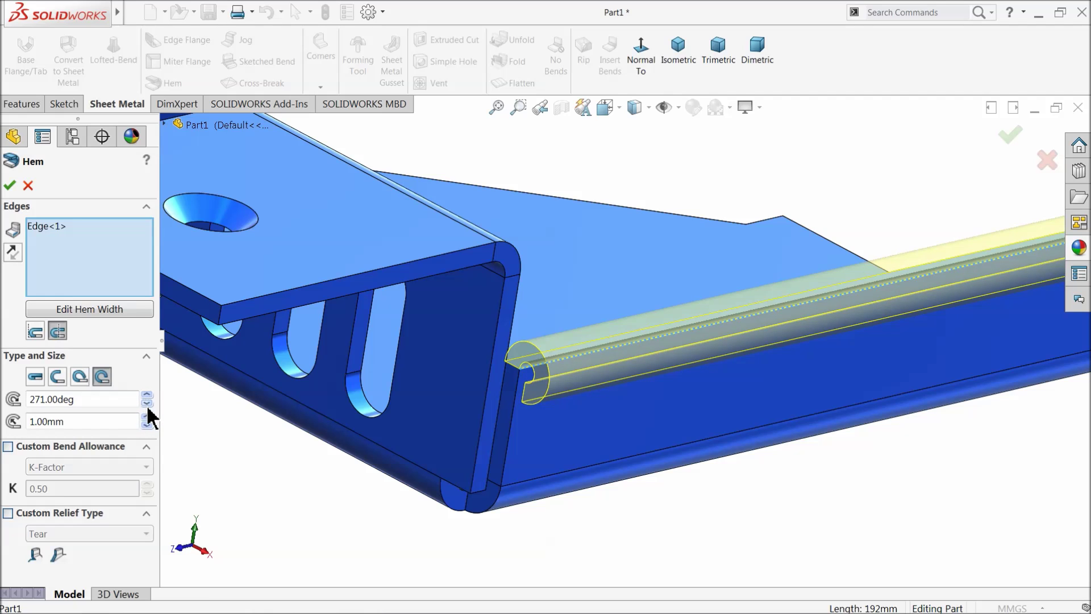
{"action": "mouse_move", "coordinate": [356, 432]}
{"action": "middle_mouse_down"}
{"action": "mouse_move", "coordinate": [414, 380]}
{"action": "mouse_move", "coordinate": [419, 398]}
{"action": "mouse_move", "coordinate": [329, 419]}
{"action": "mouse_move", "coordinate": [341, 434]}
{"action": "middle_mouse_up"}
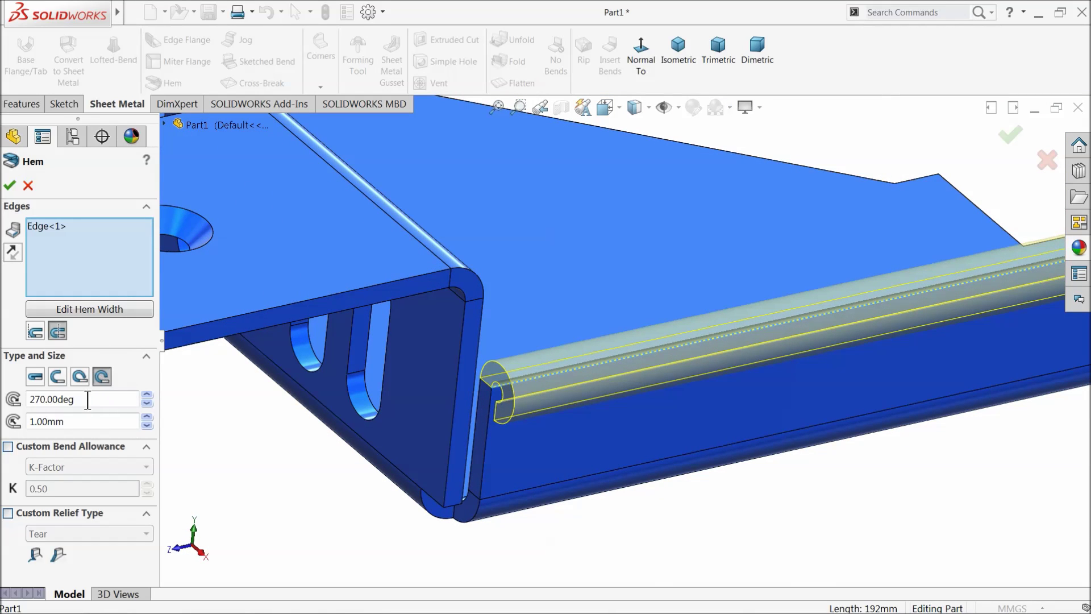
Set the rolled hem's radius to 2 mm and check the preview along the whole flange
{"action": "double_click", "coordinate": [78, 421]}
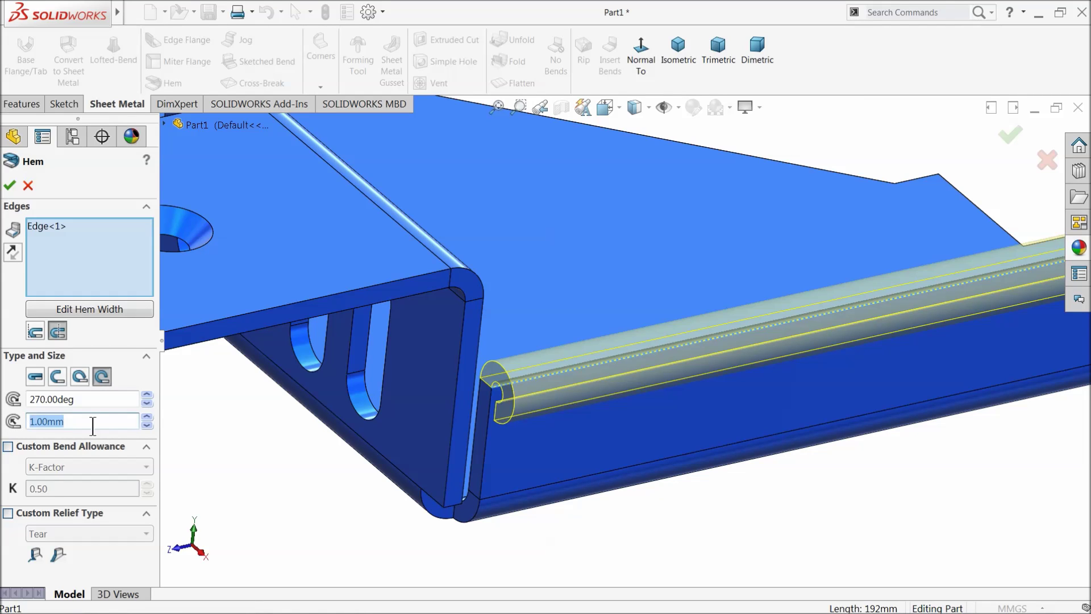
{"action": "type", "text": "2"}
{"action": "key", "text": "Tab"}
{"action": "middle_click_drag", "start_coordinate": [370, 458], "coordinate": [384, 441]}
{"action": "scroll", "coordinate": [385, 445], "scroll_direction": "up", "scroll_amount": 5}
{"action": "middle_click_drag", "start_coordinate": [771, 327], "coordinate": [639, 381]}
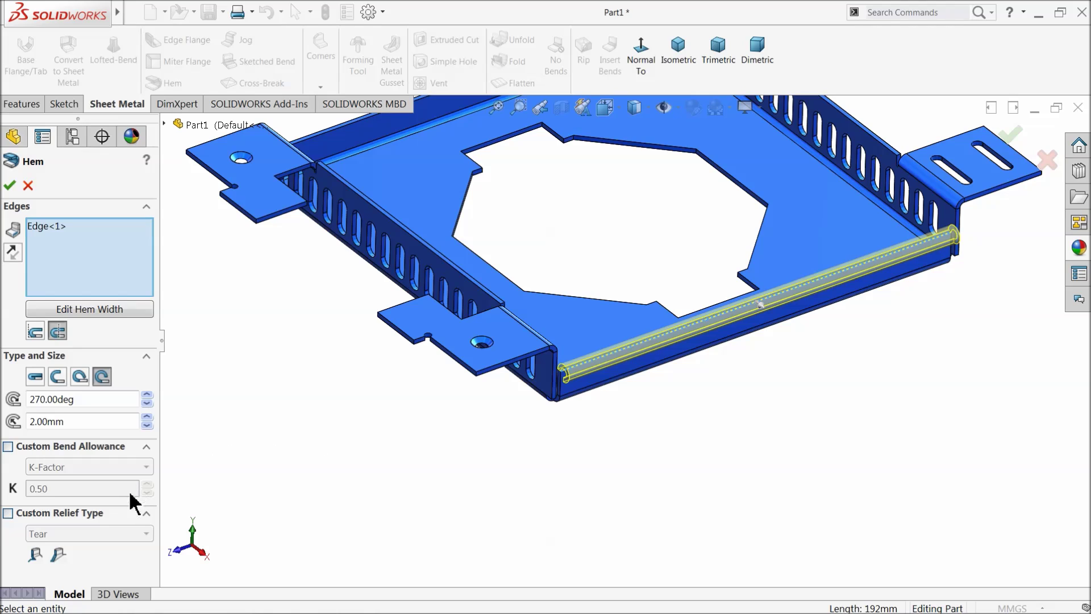
Open the hem's width profile for editing and pull its near endpoint about 31 mm inward along the flange edge
{"action": "left_click", "coordinate": [90, 309]}
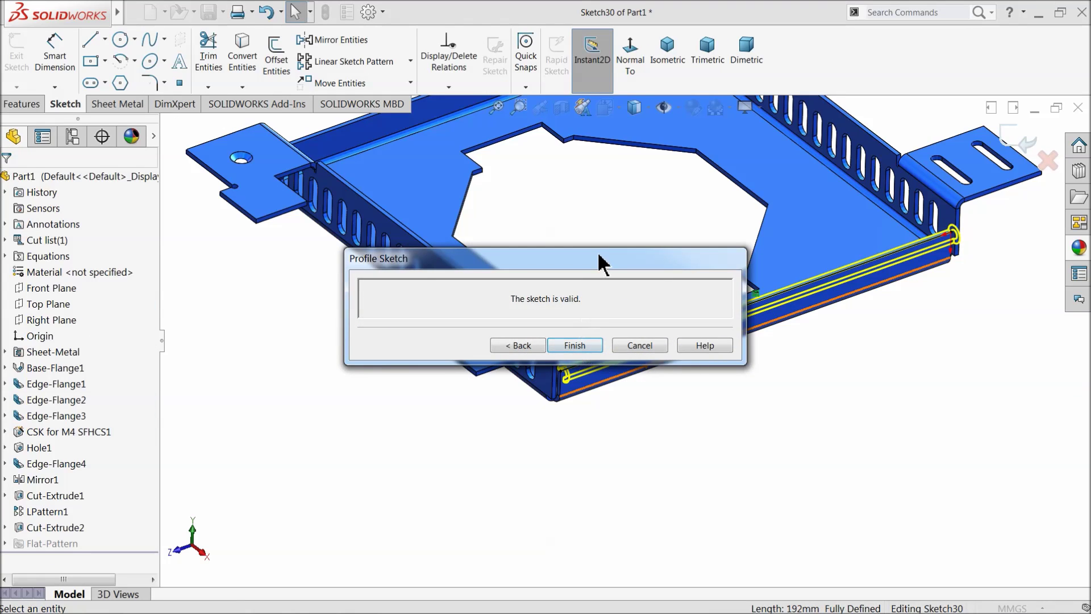
{"action": "left_click_drag", "start_coordinate": [503, 392], "coordinate": [440, 475]}
{"action": "scroll", "coordinate": [567, 388], "scroll_direction": "down", "scroll_amount": 3}
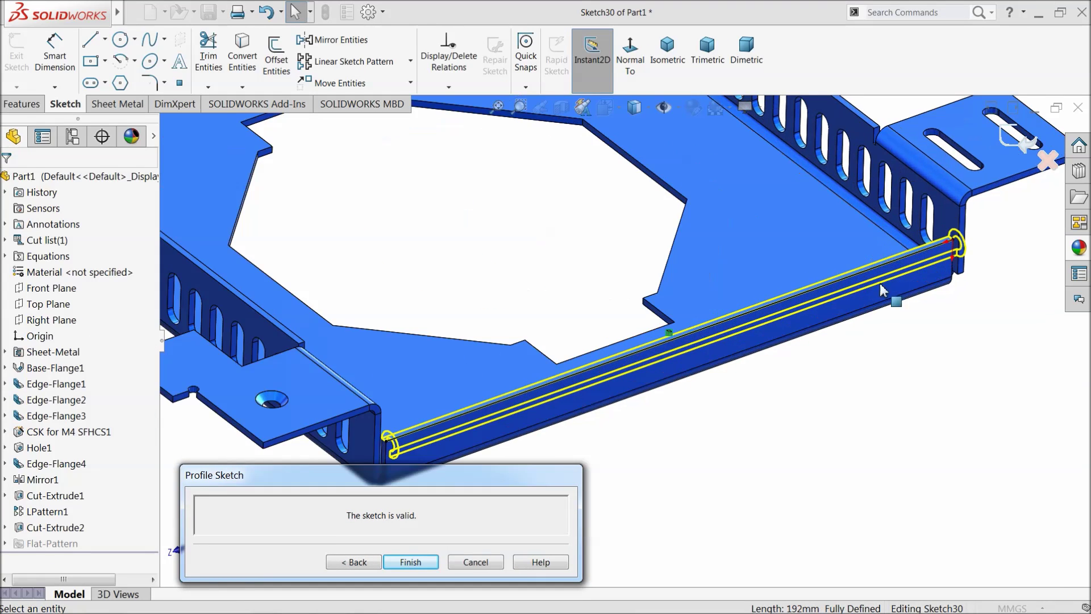
{"action": "scroll", "coordinate": [566, 388], "scroll_direction": "down", "scroll_amount": 2}
{"action": "left_click_drag", "start_coordinate": [373, 443], "coordinate": [484, 399]}
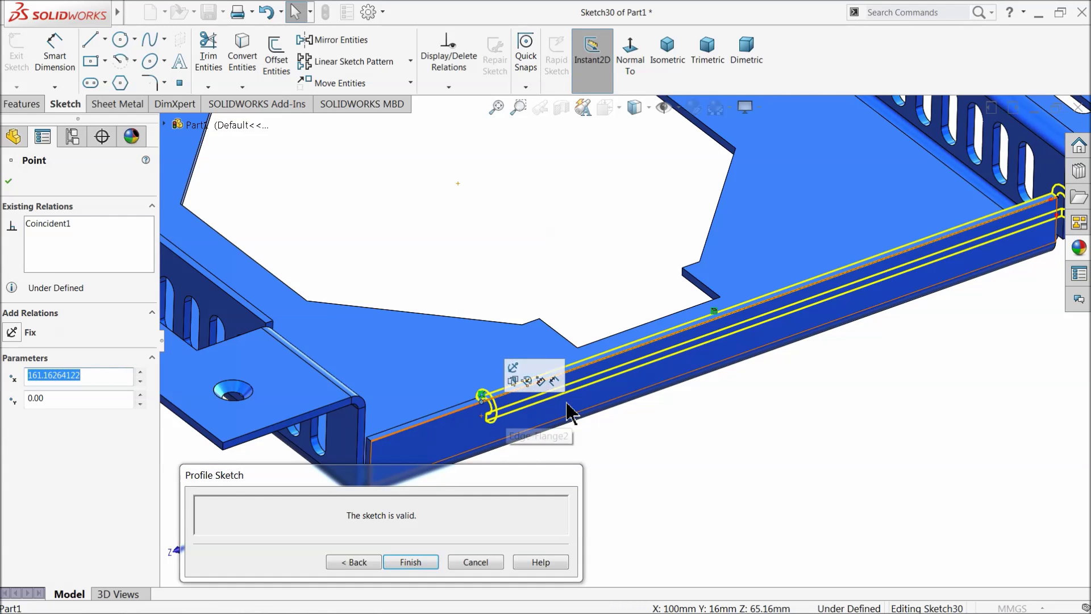
{"action": "scroll", "coordinate": [573, 398], "scroll_direction": "up", "scroll_amount": 5}
Pull the hem profile's far endpoint about 40 mm inward along the flange edge
{"action": "scroll", "coordinate": [852, 287], "scroll_direction": "down", "scroll_amount": 4}
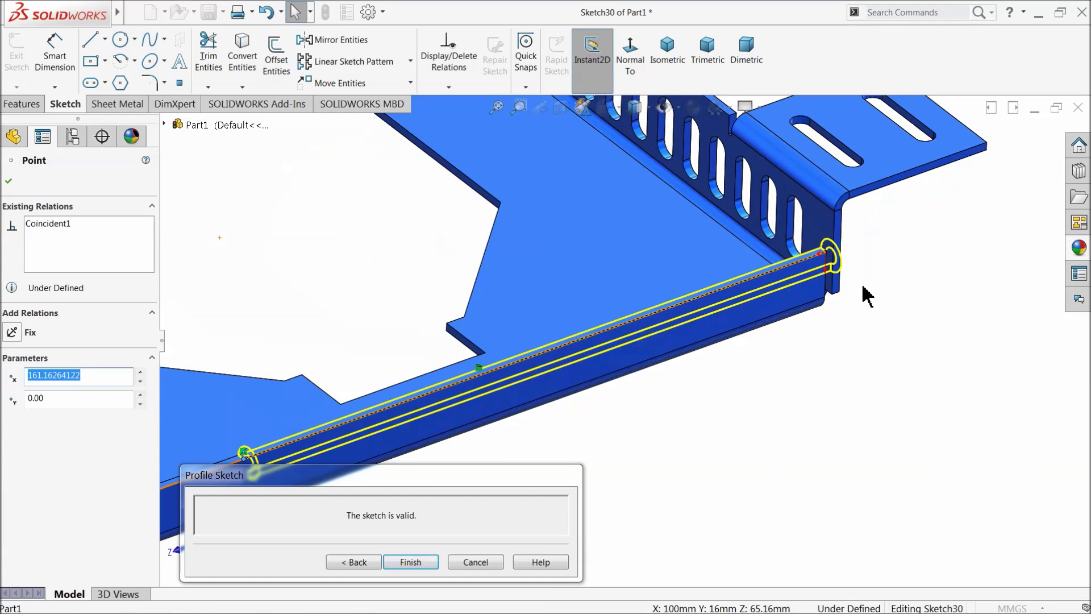
{"action": "left_click", "coordinate": [829, 259]}
{"action": "left_click", "coordinate": [689, 317]}
{"action": "scroll", "coordinate": [453, 429], "scroll_direction": "up", "scroll_amount": 4}
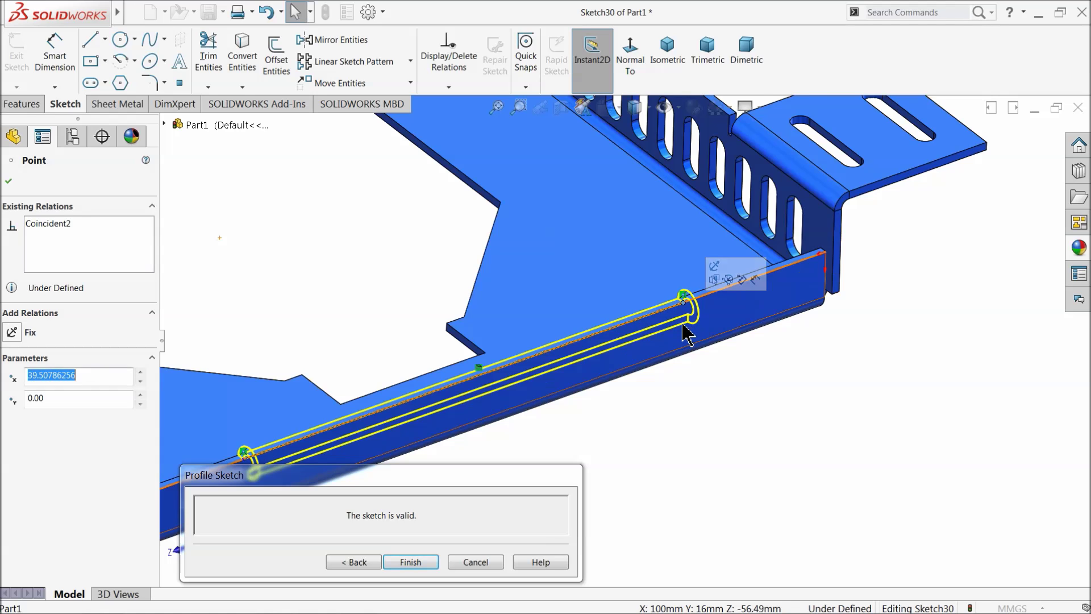
{"action": "scroll", "coordinate": [453, 429], "scroll_direction": "down", "scroll_amount": 4}
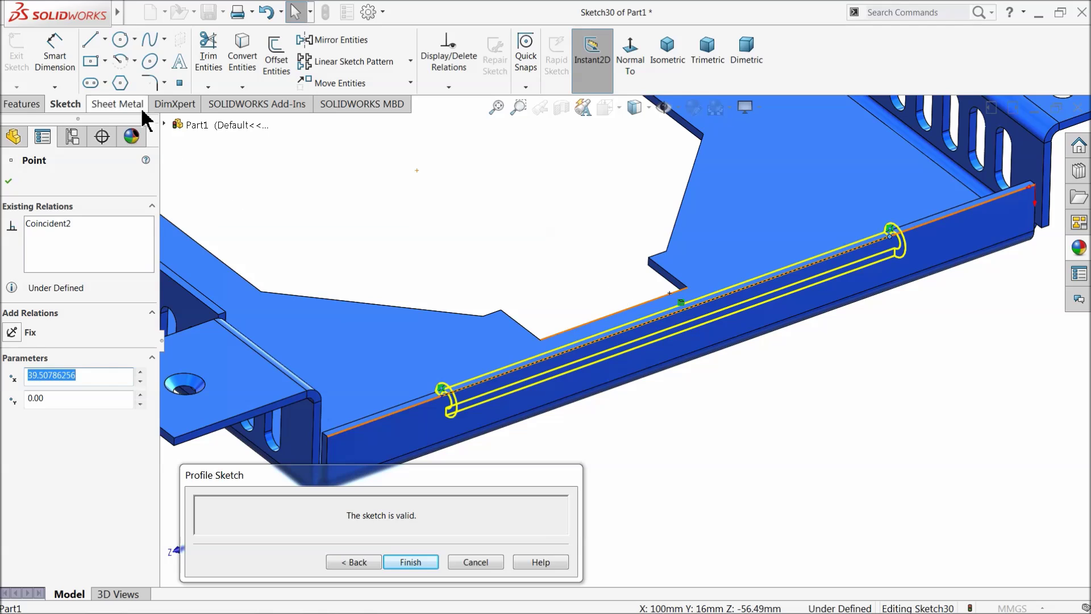
Dimension the distance from the flange's near corner to the hem profile's far endpoint as 150 mm
{"action": "left_click", "coordinate": [54, 54]}
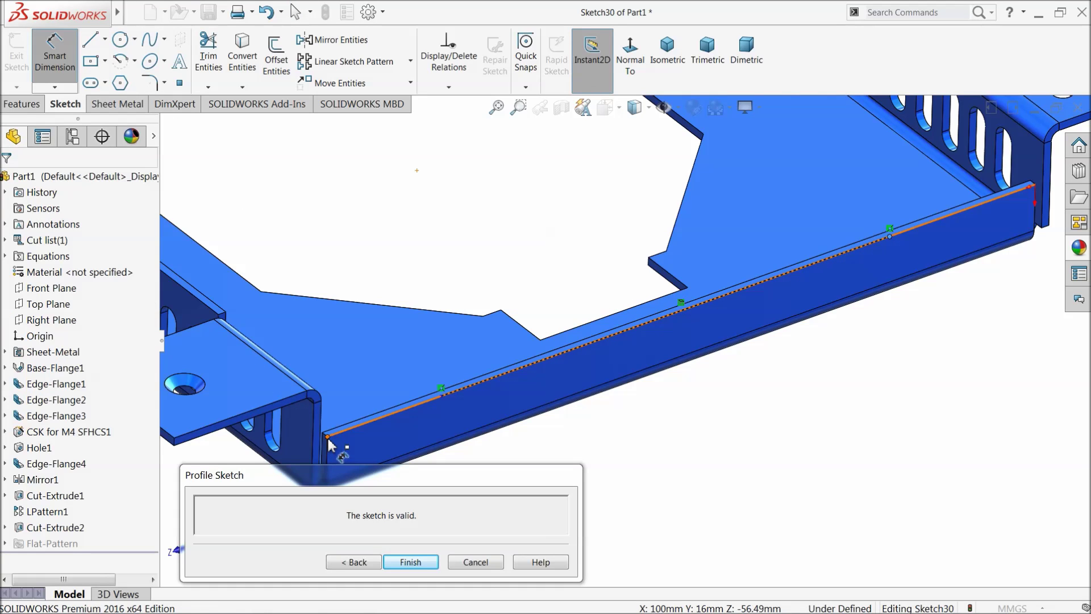
{"action": "left_click", "coordinate": [444, 399]}
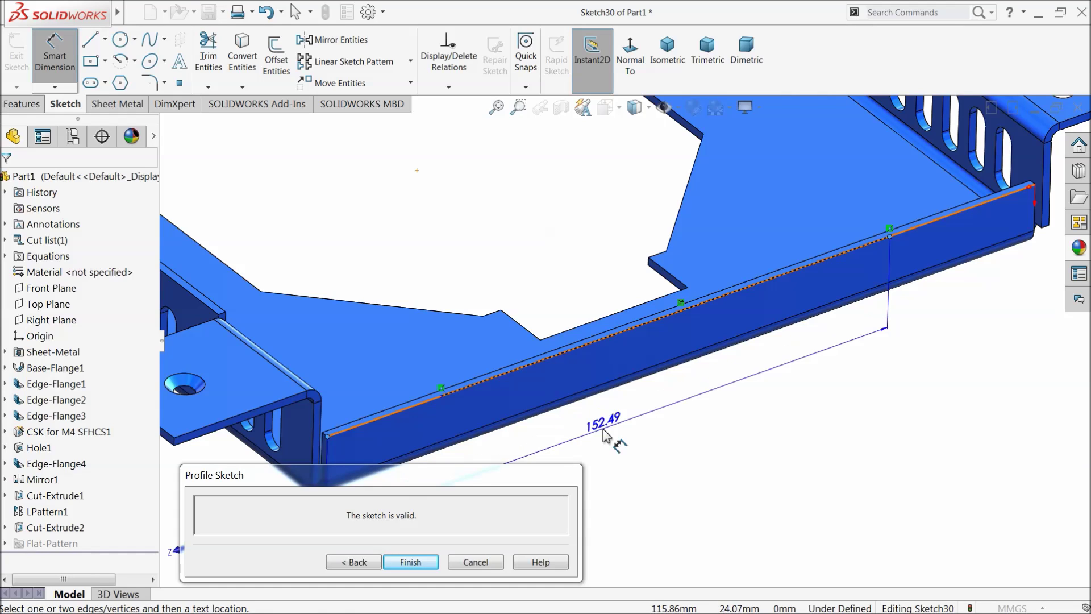
{"action": "left_click", "coordinate": [618, 436]}
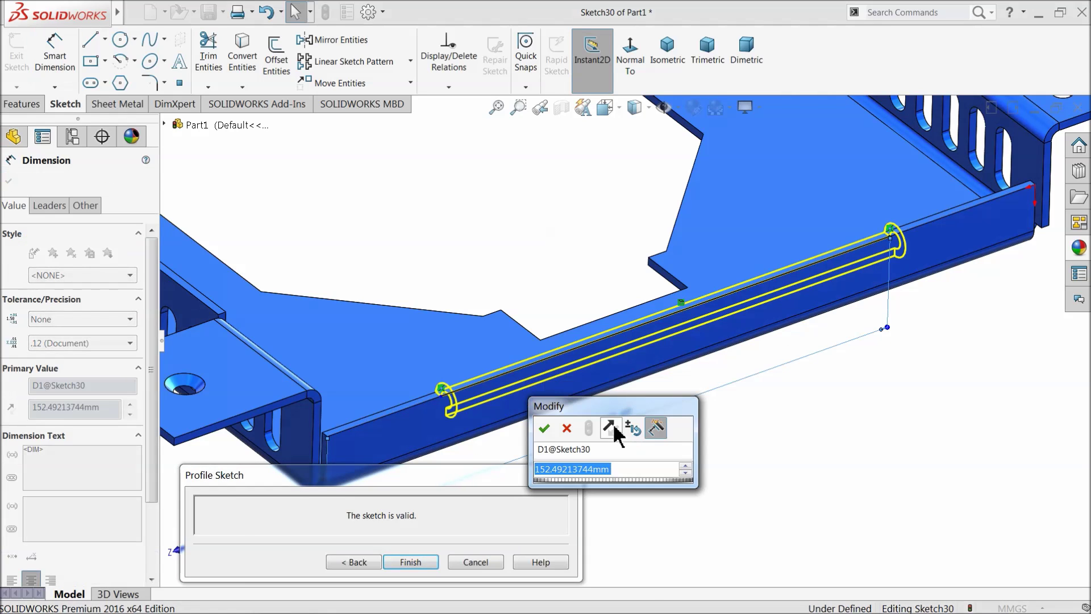
{"action": "scroll", "coordinate": [722, 432], "scroll_direction": "up", "scroll_amount": 5}
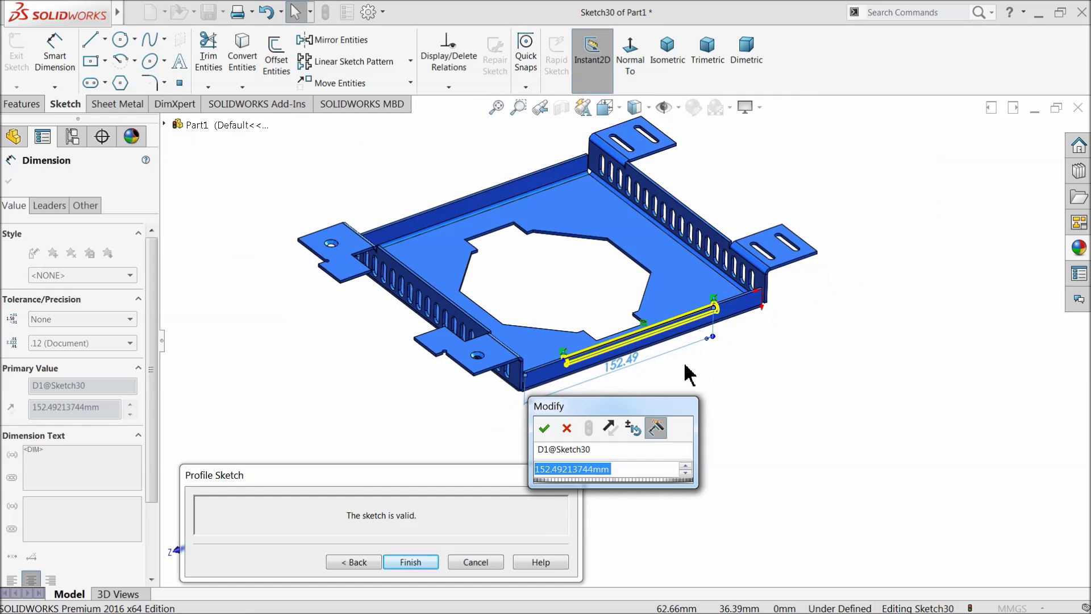
{"action": "type", "text": "150"}
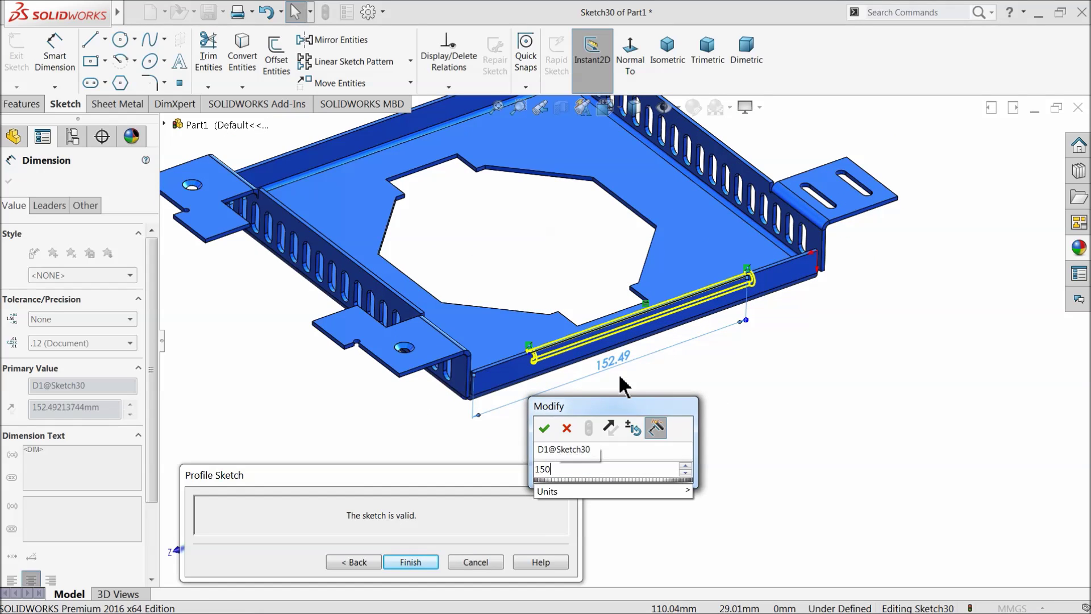
{"action": "key", "text": "Return"}
Dimension the offset between the flange's near corner and the hem profile's near endpoint as 30 mm
{"action": "scroll", "coordinate": [585, 382], "scroll_direction": "down", "scroll_amount": 3}
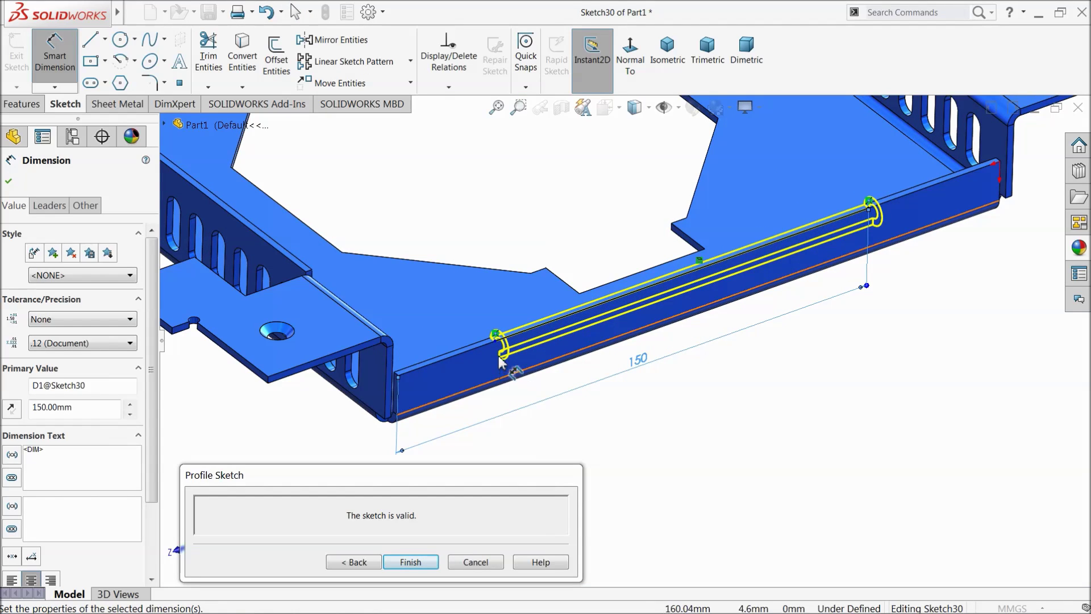
{"action": "left_click", "coordinate": [496, 341]}
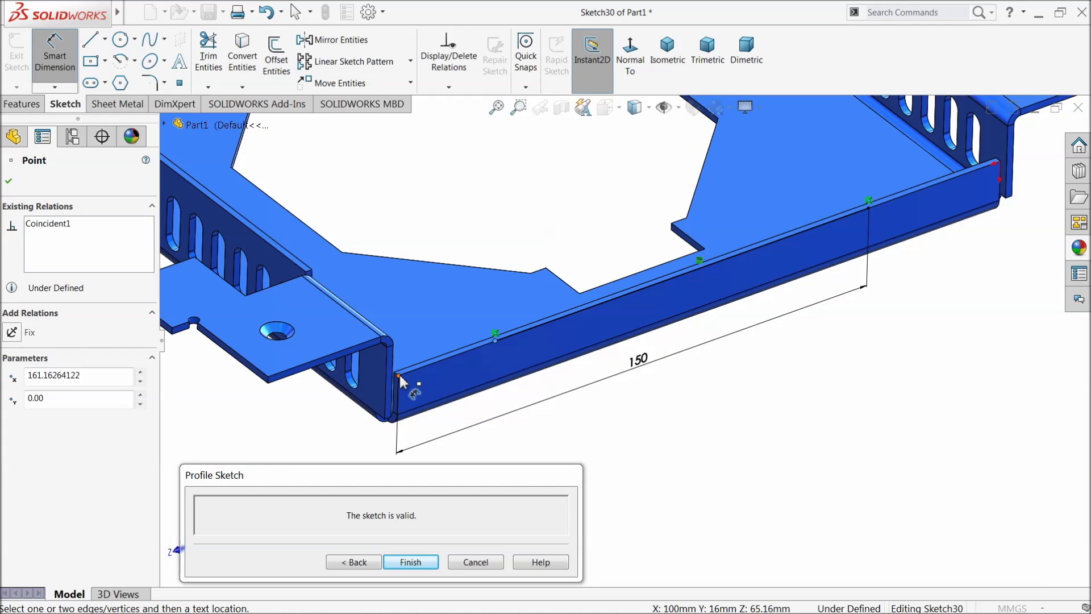
{"action": "left_click", "coordinate": [399, 376]}
{"action": "left_click", "coordinate": [449, 267]}
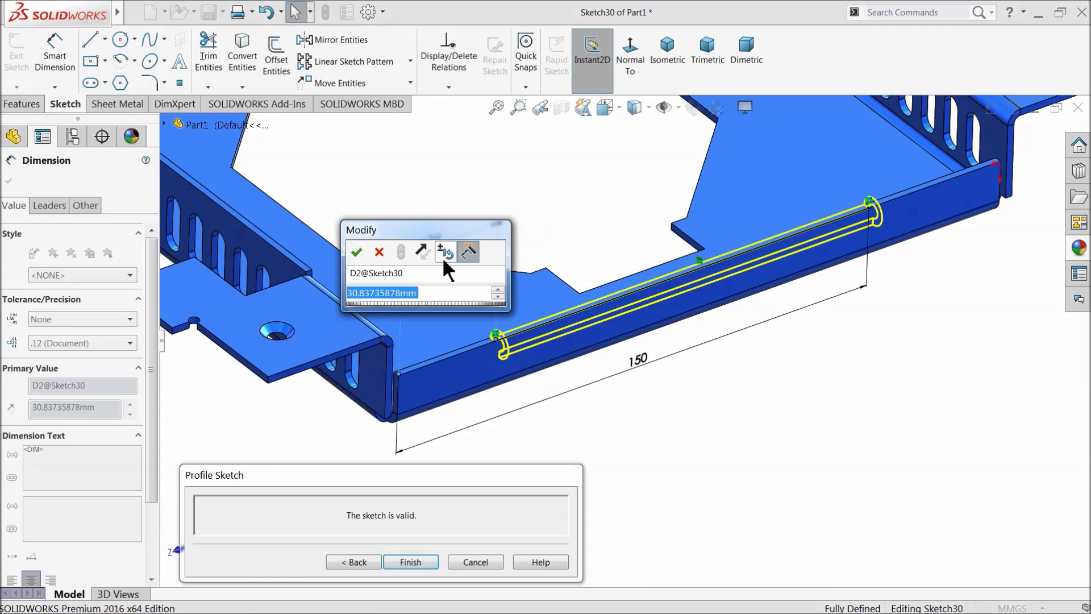
{"action": "type", "text": "30"}
{"action": "key", "text": "Return"}
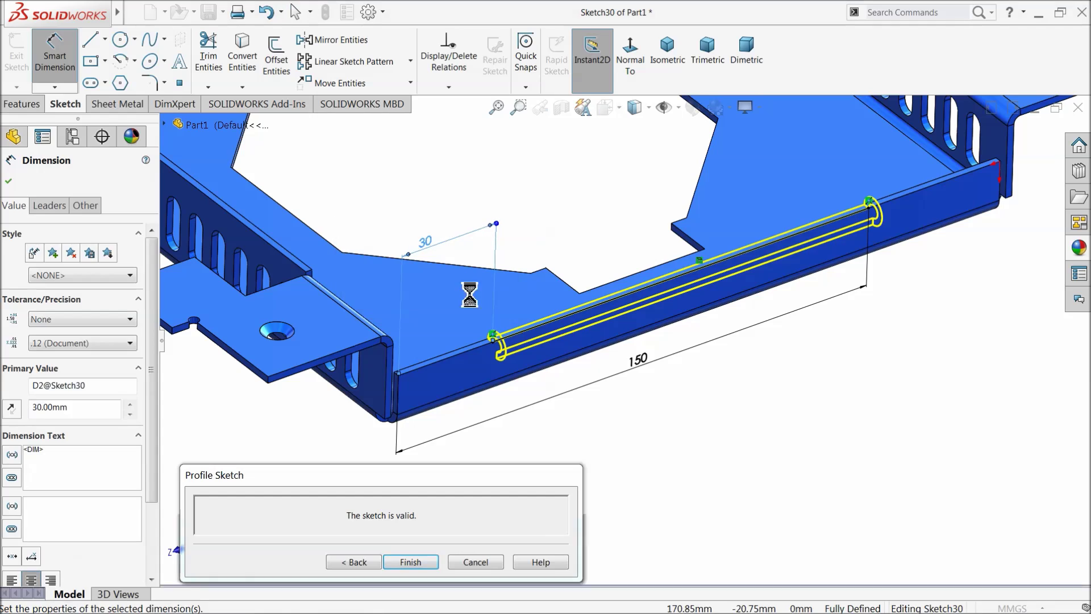
Change the dimension from the flange's near corner to the hem profile's far endpoint to 160 mm
{"action": "mouse_move", "coordinate": [638, 316]}
{"action": "middle_mouse_down"}
{"action": "mouse_move", "coordinate": [594, 320]}
{"action": "mouse_move", "coordinate": [678, 335]}
{"action": "middle_mouse_up"}
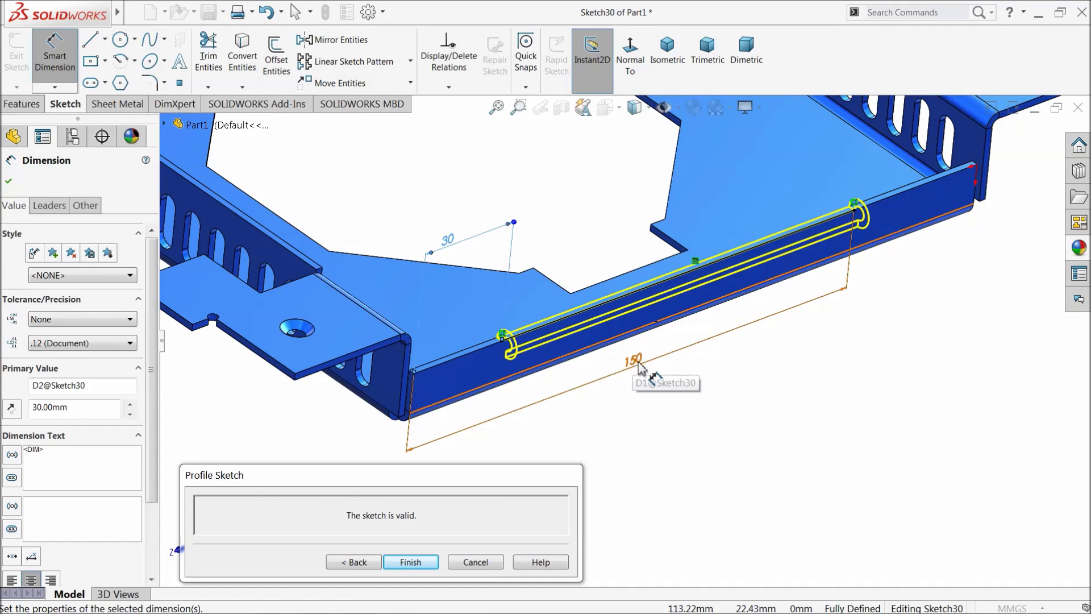
{"action": "key", "text": "Escape"}
{"action": "type", "text": "160"}
{"action": "key", "text": "Return"}
{"action": "middle_click_drag", "start_coordinate": [651, 377], "coordinate": [724, 370]}
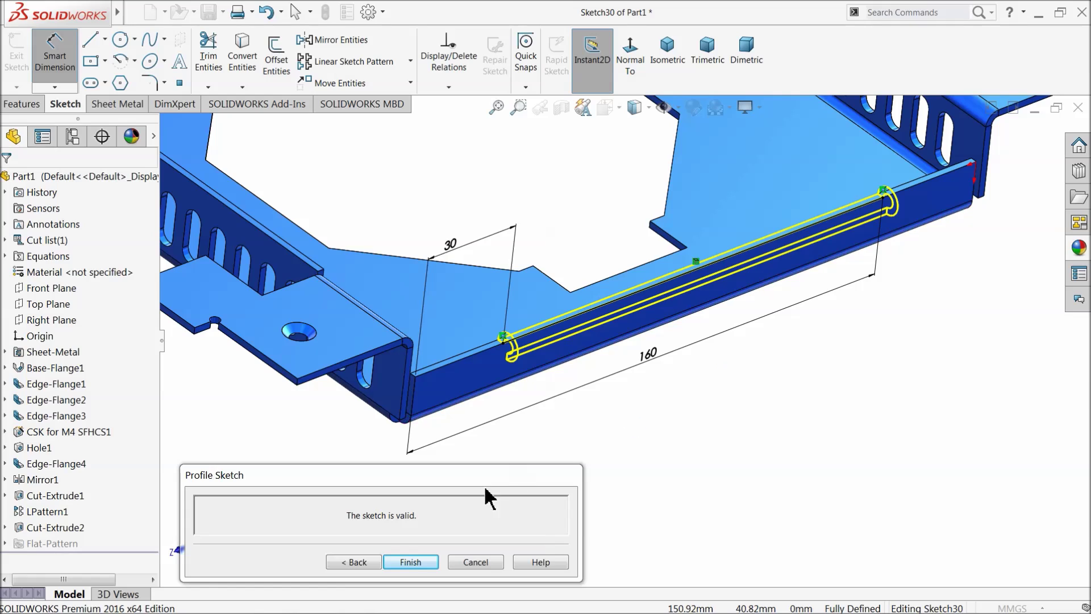
Return from the profile sketch to the hem settings and create the rolled hem on the plain side flange
{"action": "left_click", "coordinate": [355, 562]}
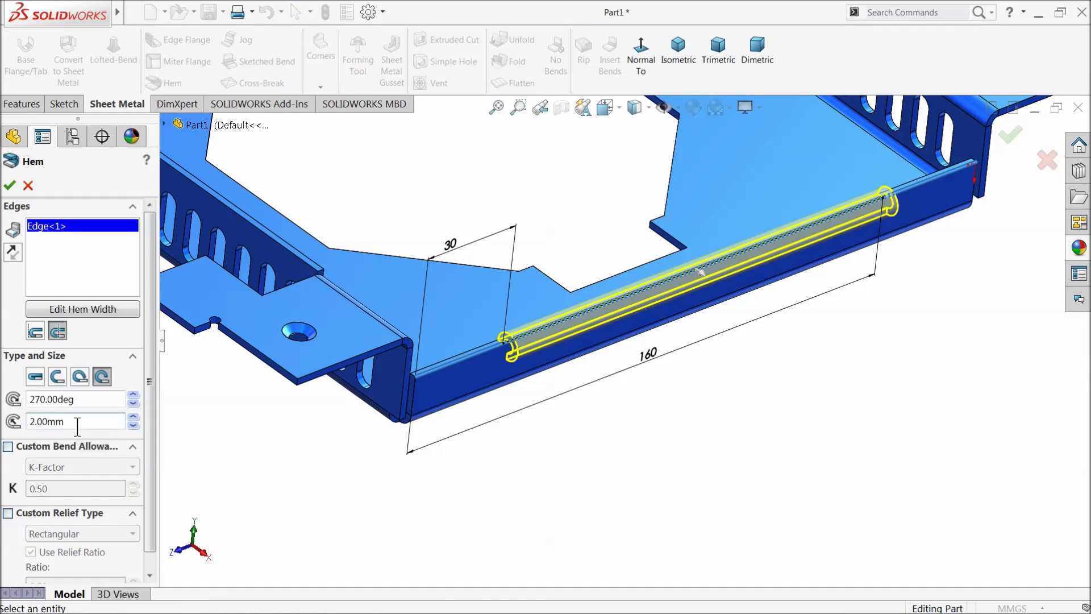
{"action": "left_click", "coordinate": [10, 187]}
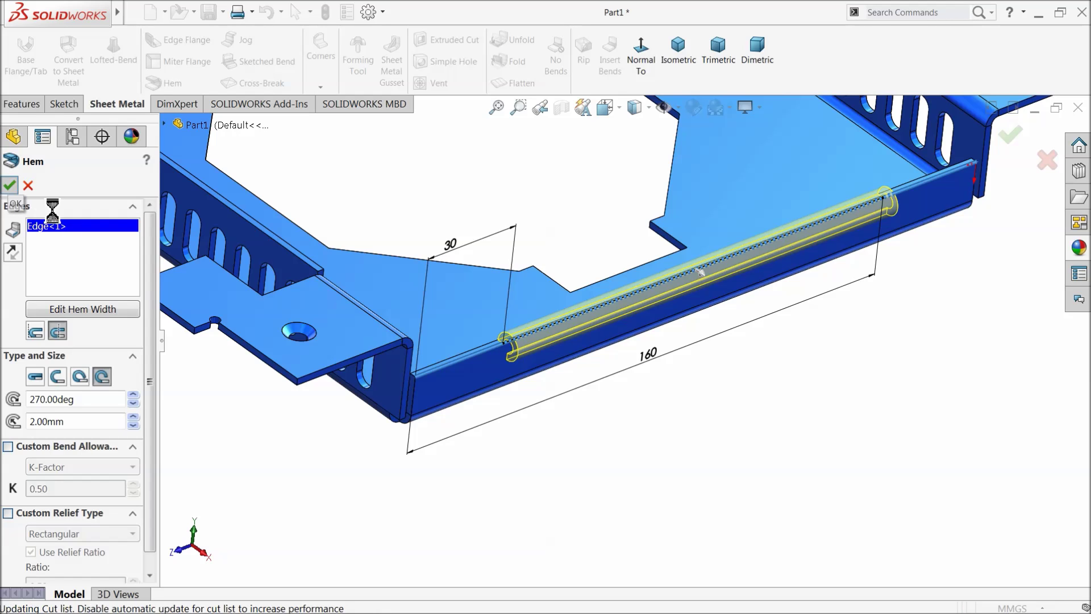
{"action": "mouse_move", "coordinate": [567, 390]}
{"action": "middle_mouse_down"}
{"action": "mouse_move", "coordinate": [591, 307]}
{"action": "mouse_move", "coordinate": [577, 358]}
{"action": "mouse_move", "coordinate": [609, 335]}
{"action": "mouse_move", "coordinate": [567, 336]}
{"action": "mouse_move", "coordinate": [567, 377]}
{"action": "mouse_move", "coordinate": [626, 333]}
{"action": "mouse_move", "coordinate": [584, 337]}
{"action": "mouse_move", "coordinate": [561, 380]}
{"action": "middle_mouse_up"}
{"action": "key", "text": "ctrl+7"}
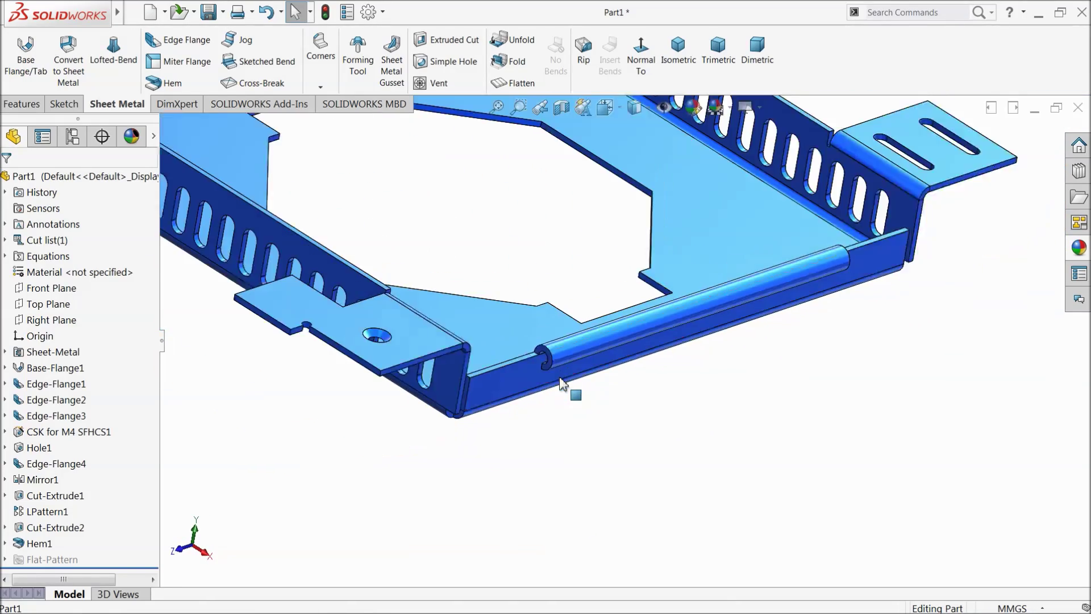
{"action": "middle_click_drag", "start_coordinate": [563, 258], "coordinate": [768, 408], "text": "shift"}
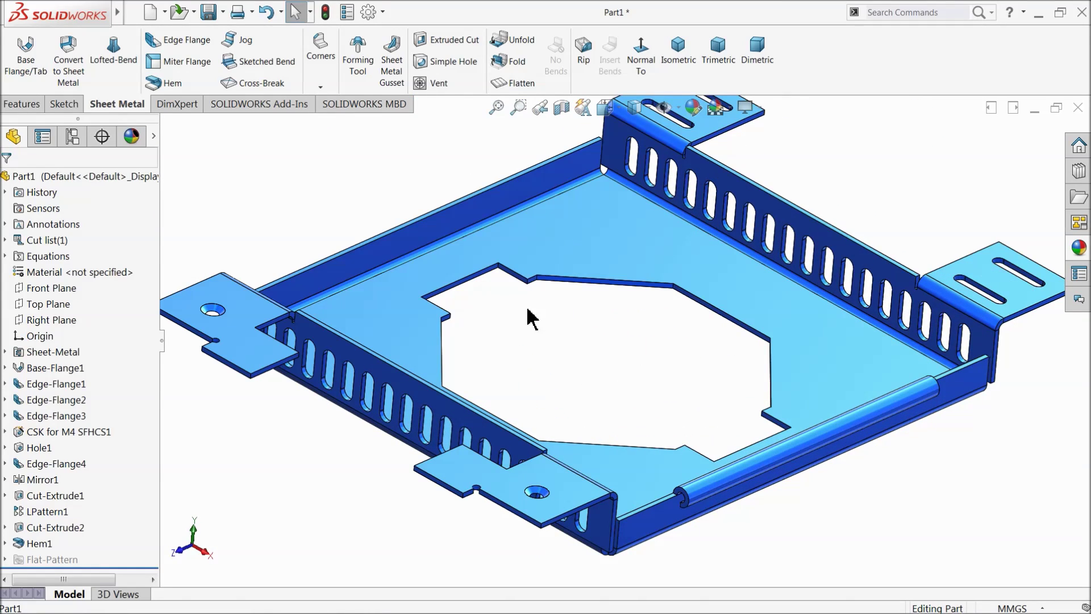
Mirror the rolled hem about the Right Plane onto the opposite plain side flange
{"action": "left_click", "coordinate": [48, 320]}
{"action": "left_click", "coordinate": [25, 106]}
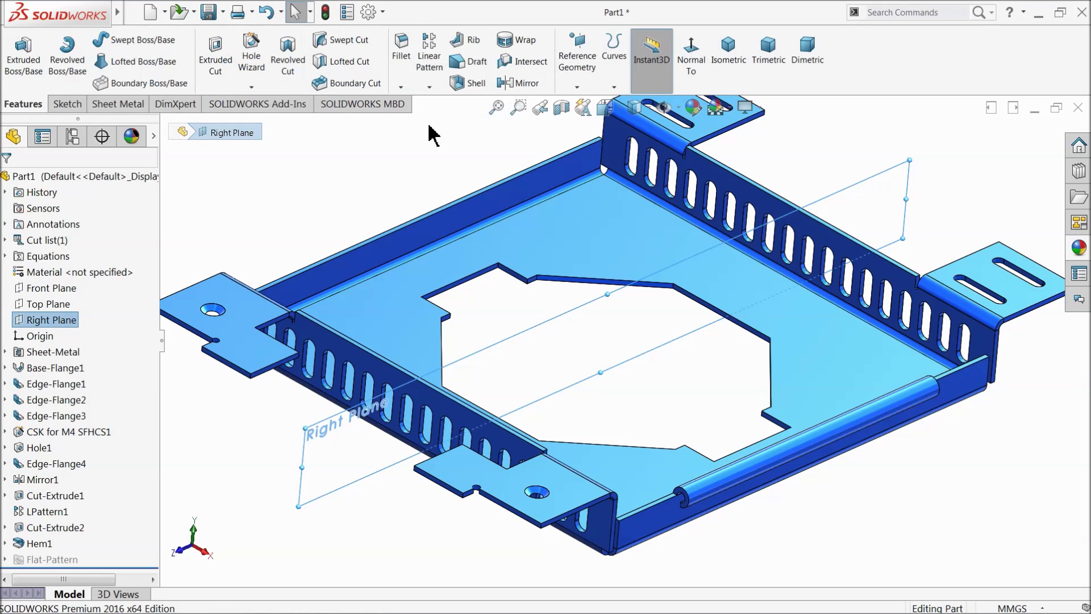
{"action": "left_click", "coordinate": [523, 84]}
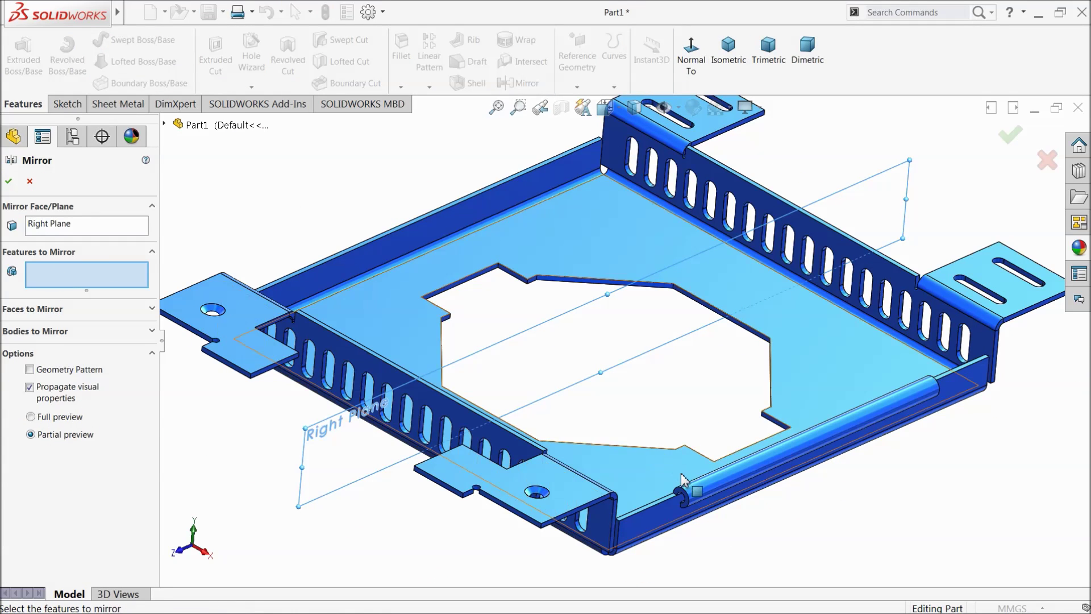
{"action": "left_click", "coordinate": [705, 492]}
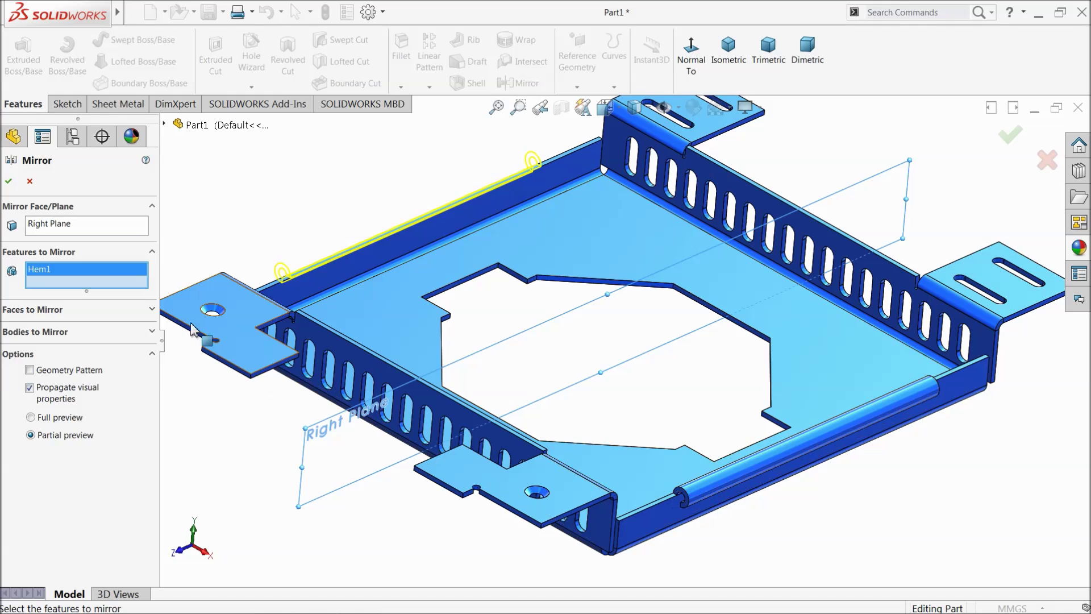
{"action": "left_click", "coordinate": [9, 182]}
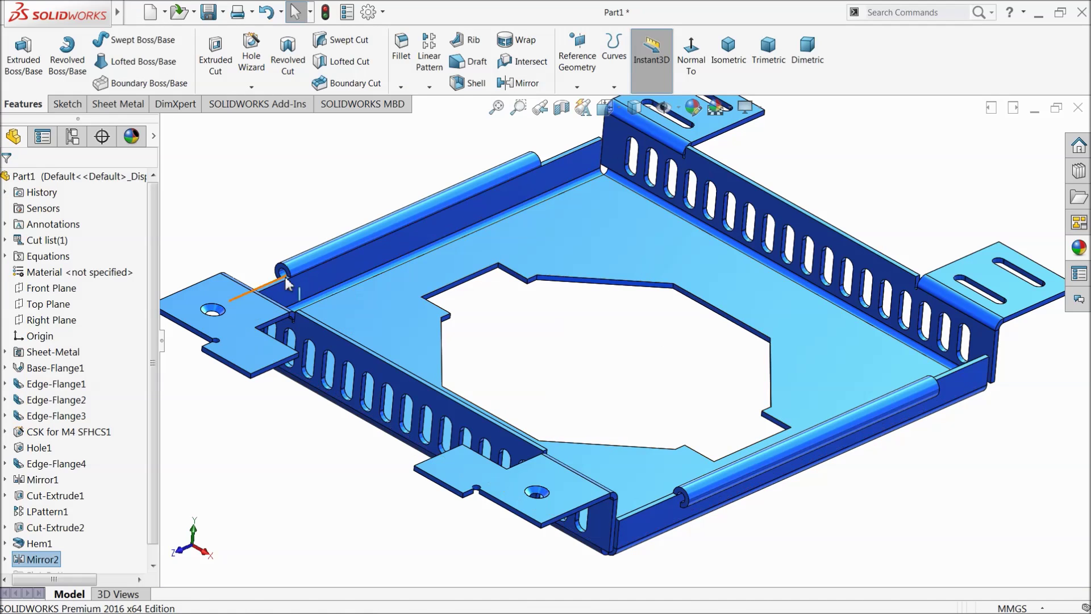
Start an edge flange on the upper edge of the slotted wall between the two slotted mounting tabs, pointing inward, with a length of 30 mm
{"action": "scroll", "coordinate": [756, 290], "scroll_direction": "down", "scroll_amount": 5}
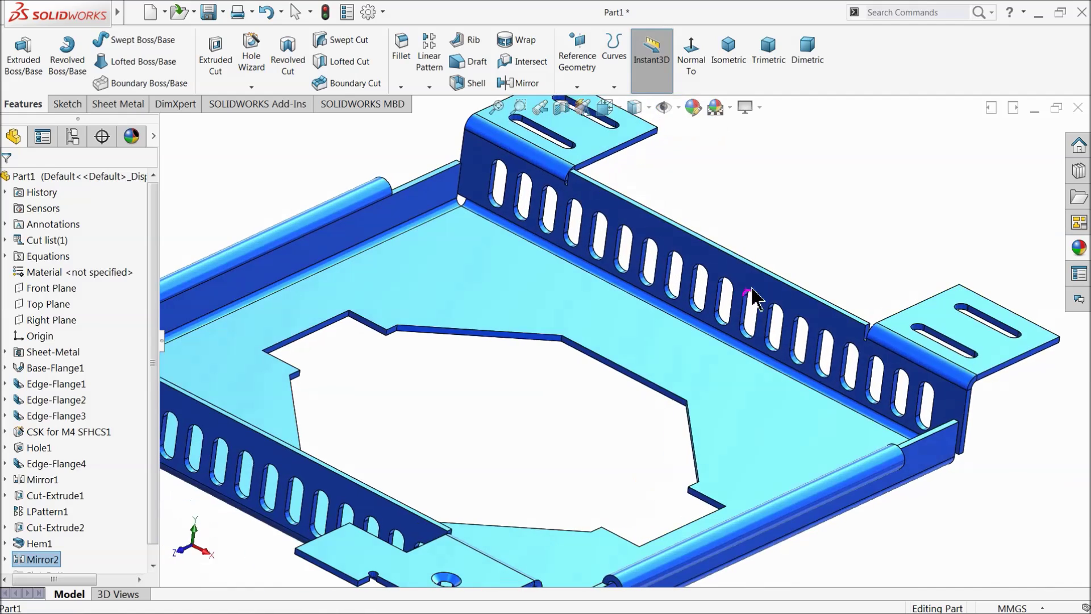
{"action": "scroll", "coordinate": [682, 278], "scroll_direction": "down", "scroll_amount": 3}
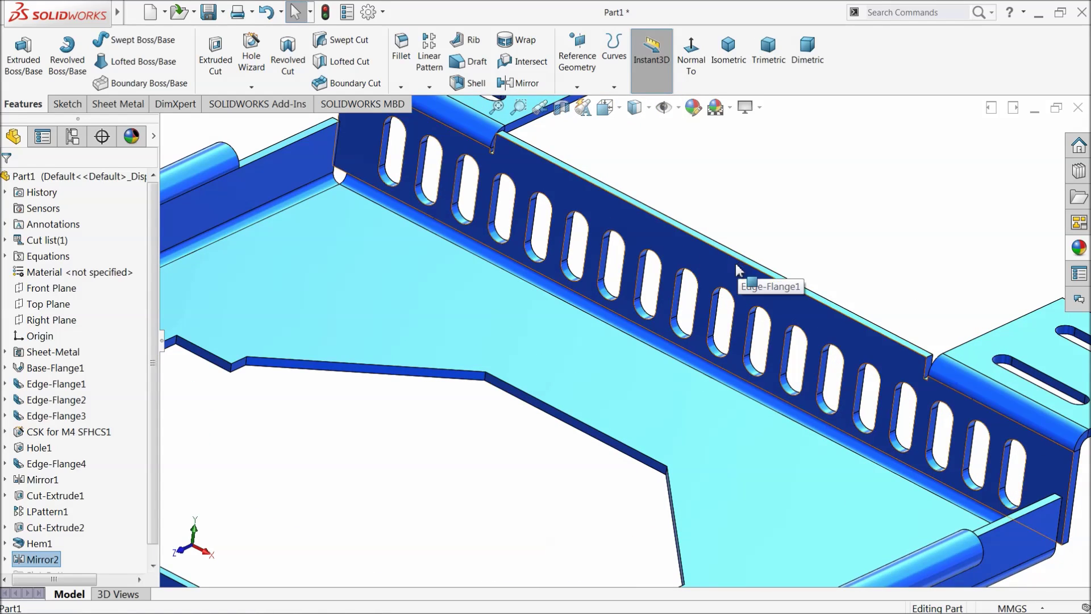
{"action": "scroll", "coordinate": [731, 272], "scroll_direction": "up", "scroll_amount": 2}
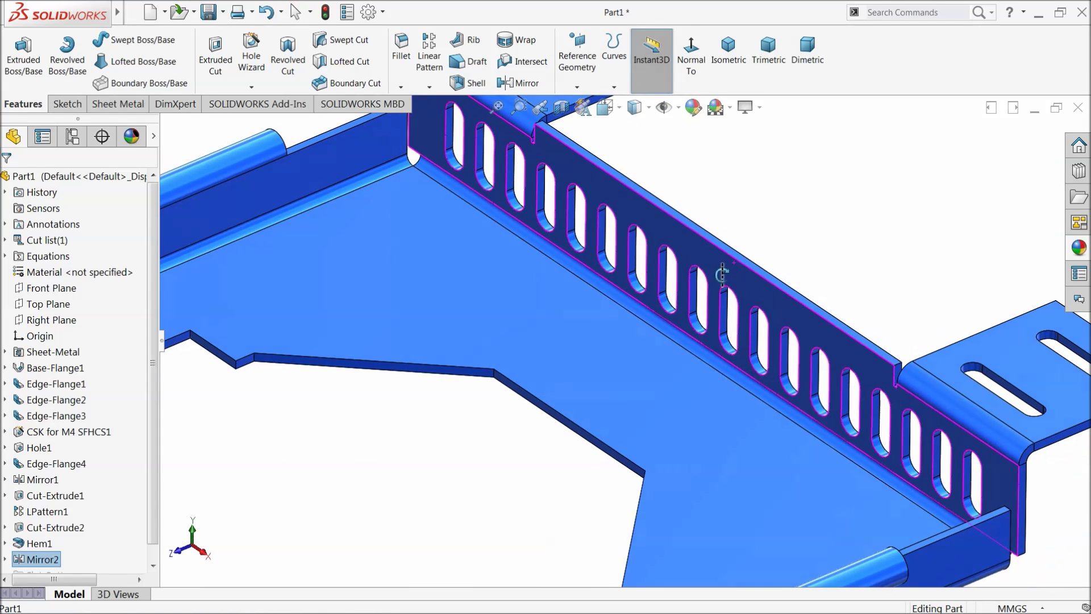
{"action": "left_click", "coordinate": [116, 108]}
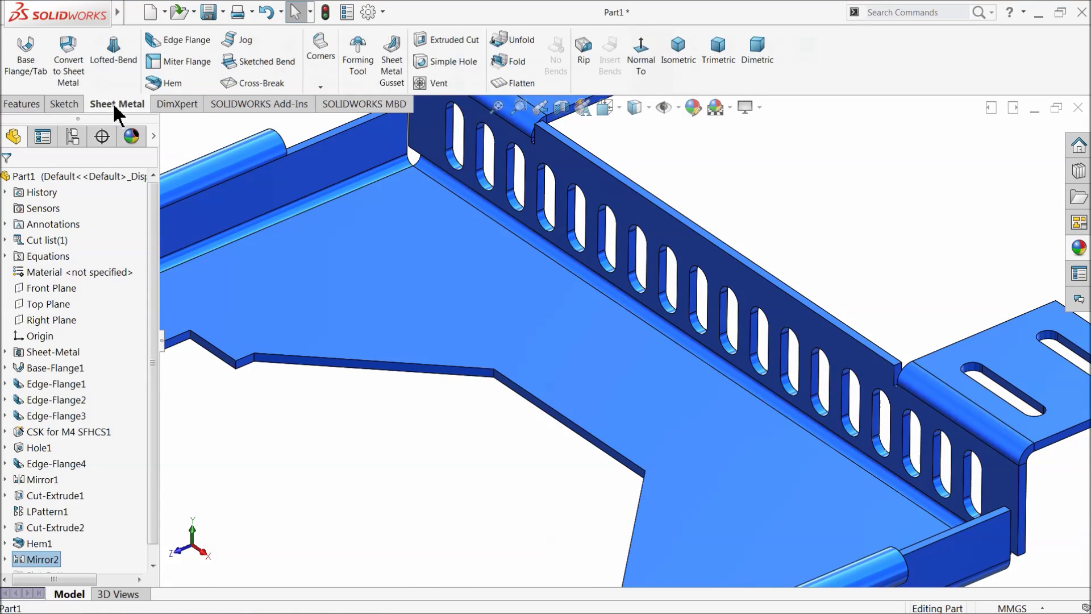
{"action": "left_click", "coordinate": [168, 83]}
{"action": "left_click", "coordinate": [28, 186]}
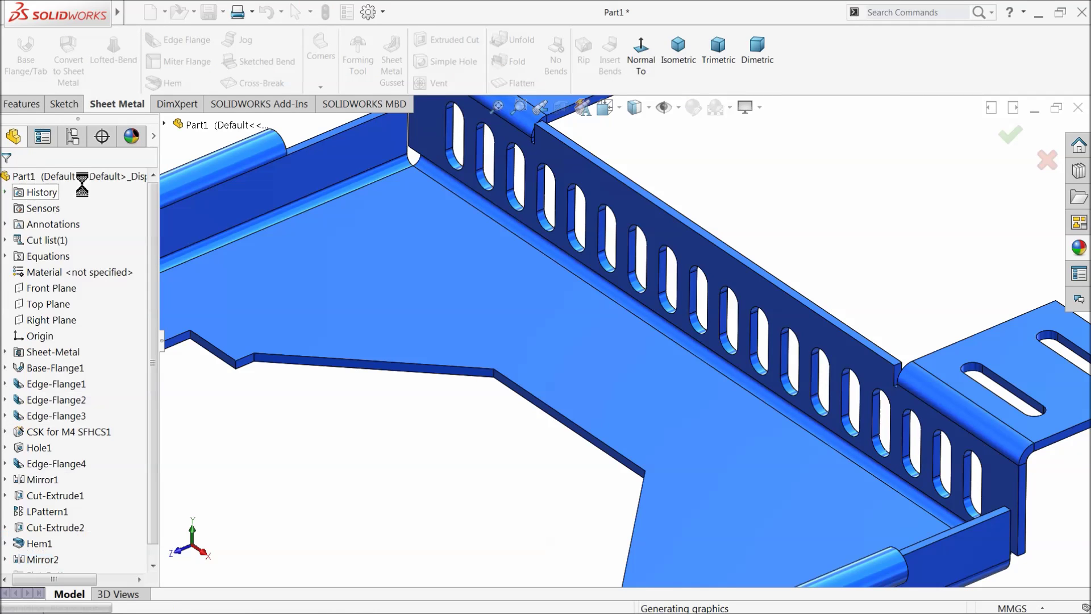
{"action": "left_click", "coordinate": [181, 40]}
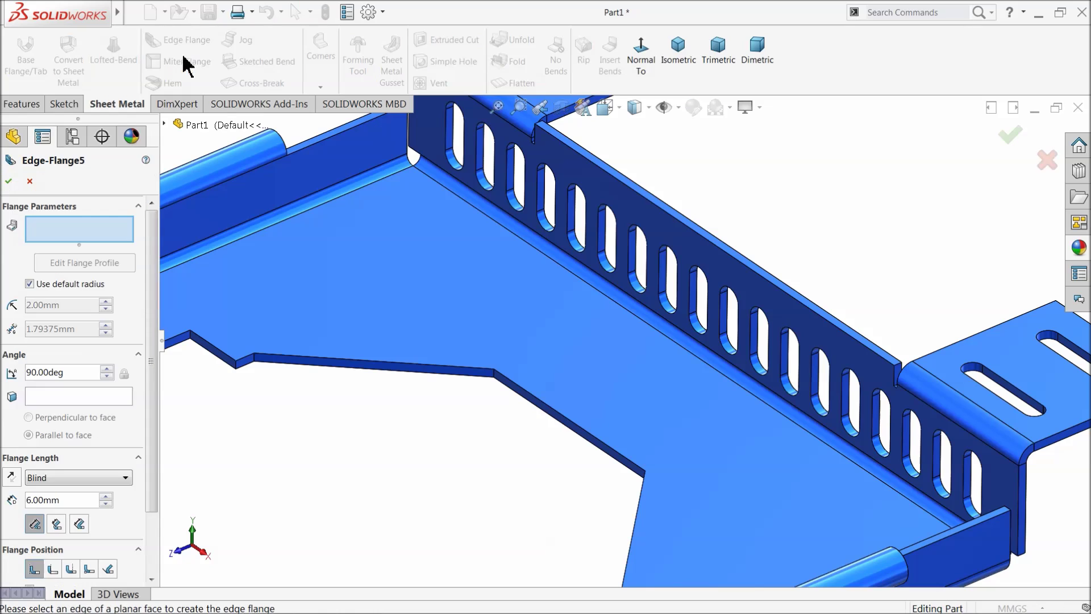
{"action": "left_click", "coordinate": [705, 246]}
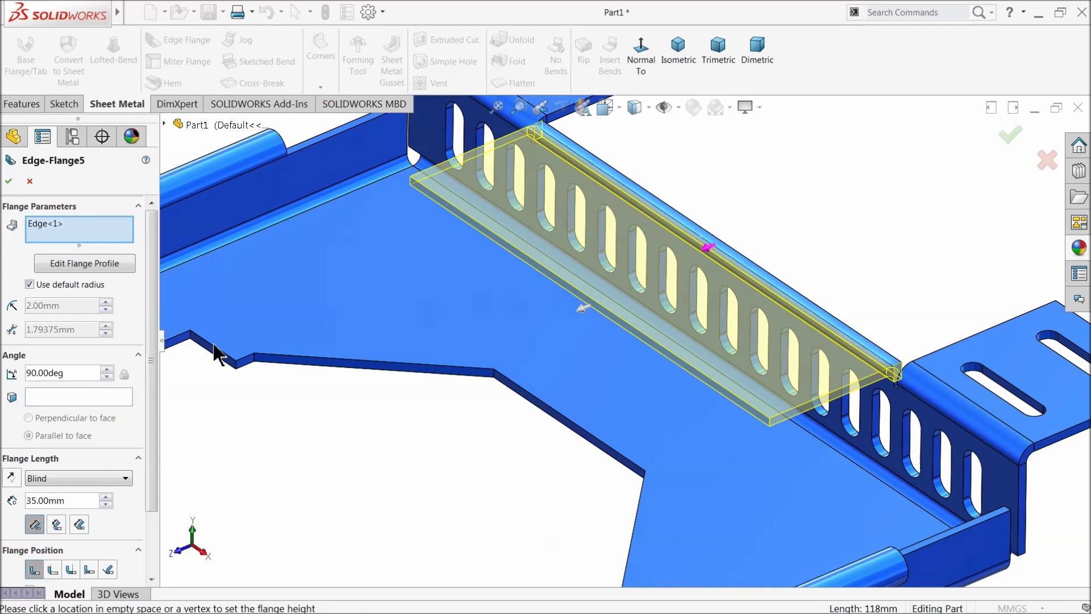
{"action": "scroll", "coordinate": [145, 392], "scroll_direction": "down", "scroll_amount": 3}
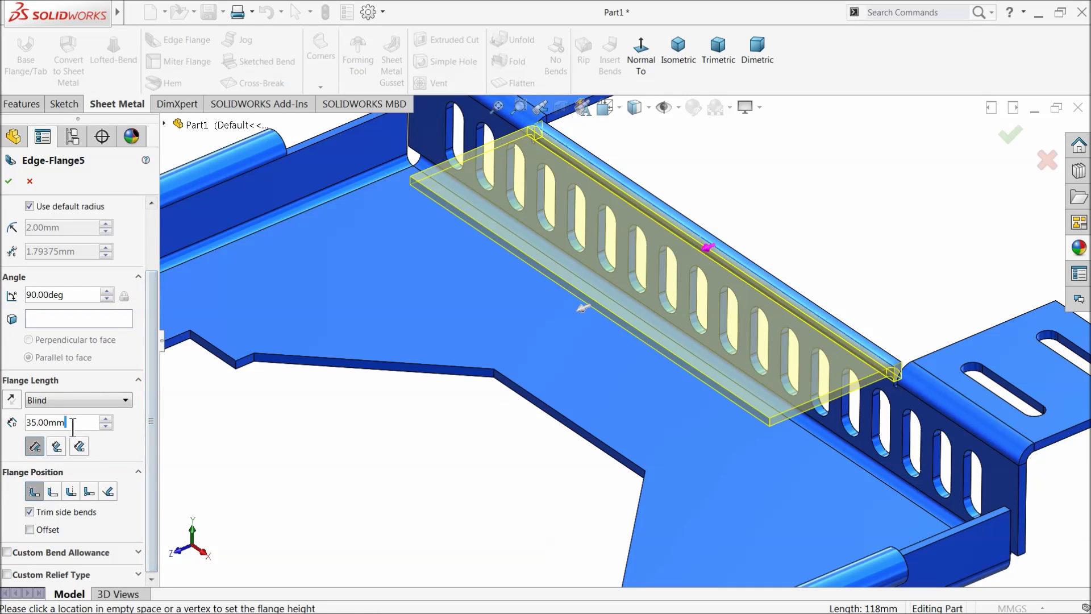
{"action": "type", "text": "30"}
{"action": "key", "text": "Return"}
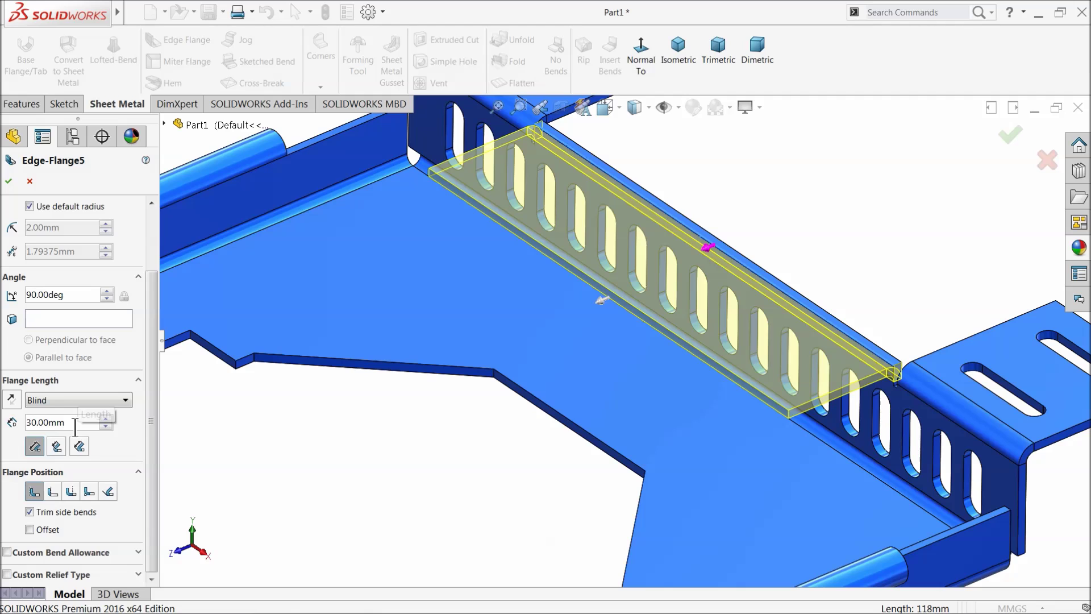
Set the new edge flange's length to 25 mm
{"action": "scroll", "coordinate": [472, 467], "scroll_direction": "up", "scroll_amount": 3}
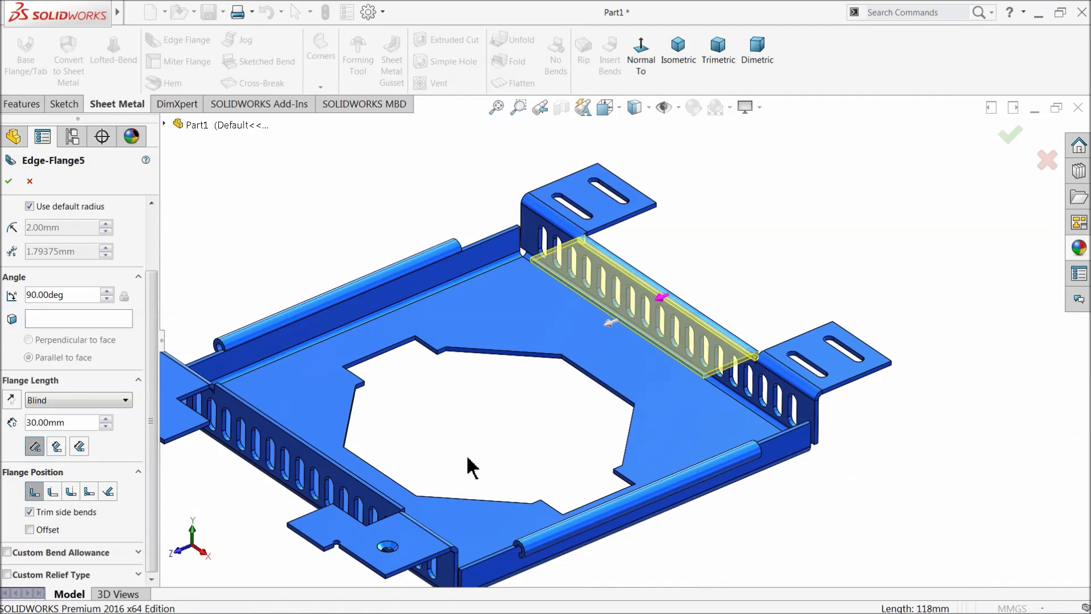
{"action": "scroll", "coordinate": [619, 398], "scroll_direction": "down", "scroll_amount": 2}
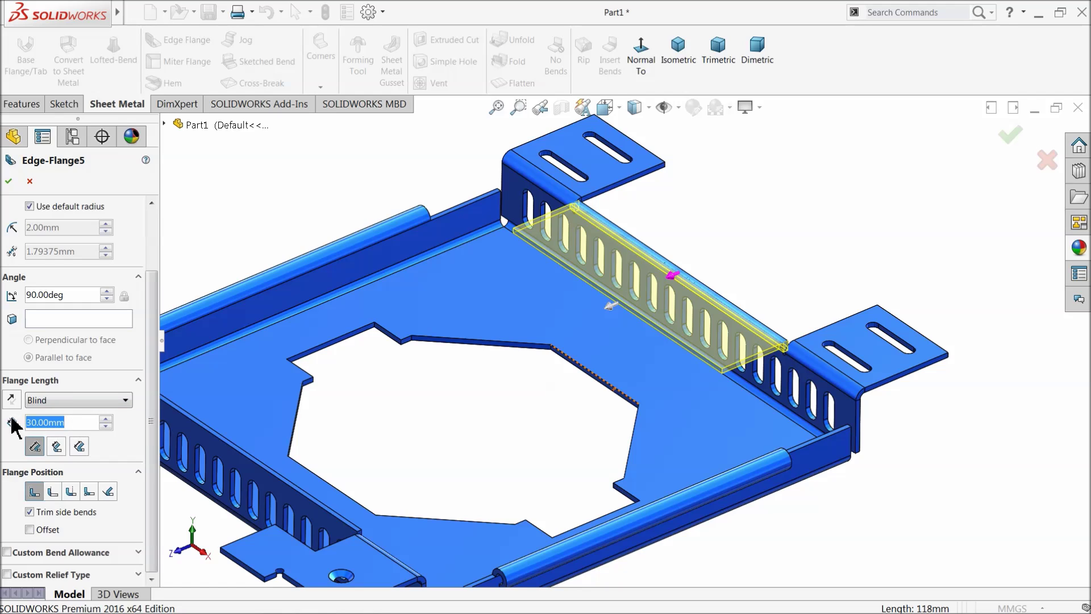
{"action": "type", "text": "25"}
{"action": "key", "text": "Return"}
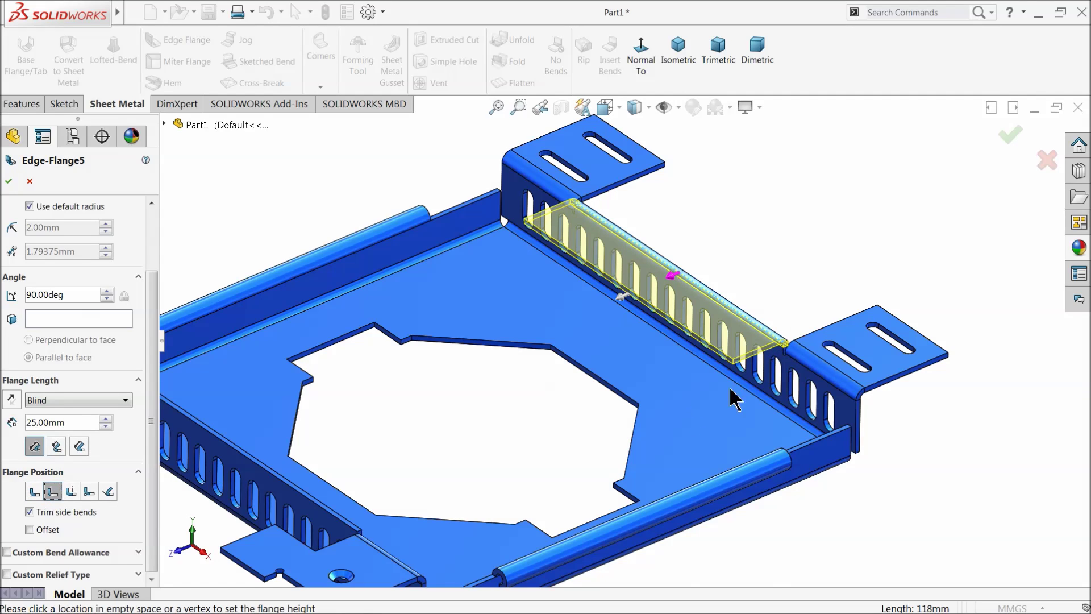
Compare the Material Inside and Material Outside flange positions, choose Material Outside, and create the edge flange
{"action": "scroll", "coordinate": [775, 365], "scroll_direction": "down", "scroll_amount": 3}
{"action": "middle_click_drag", "start_coordinate": [775, 365], "coordinate": [739, 318]}
{"action": "scroll", "coordinate": [741, 368], "scroll_direction": "down", "scroll_amount": 5}
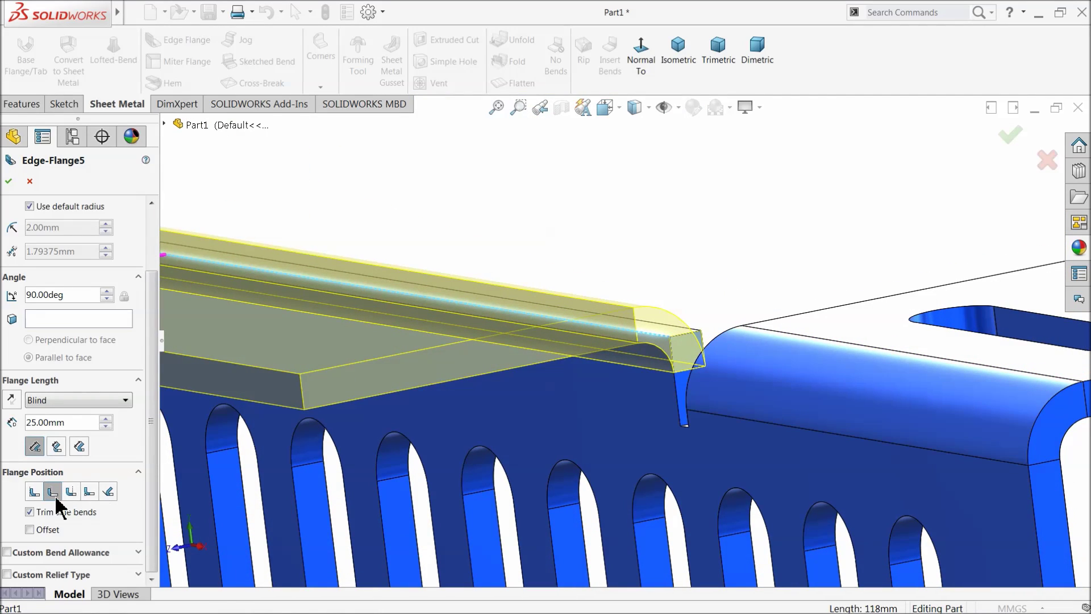
{"action": "left_click", "coordinate": [35, 492]}
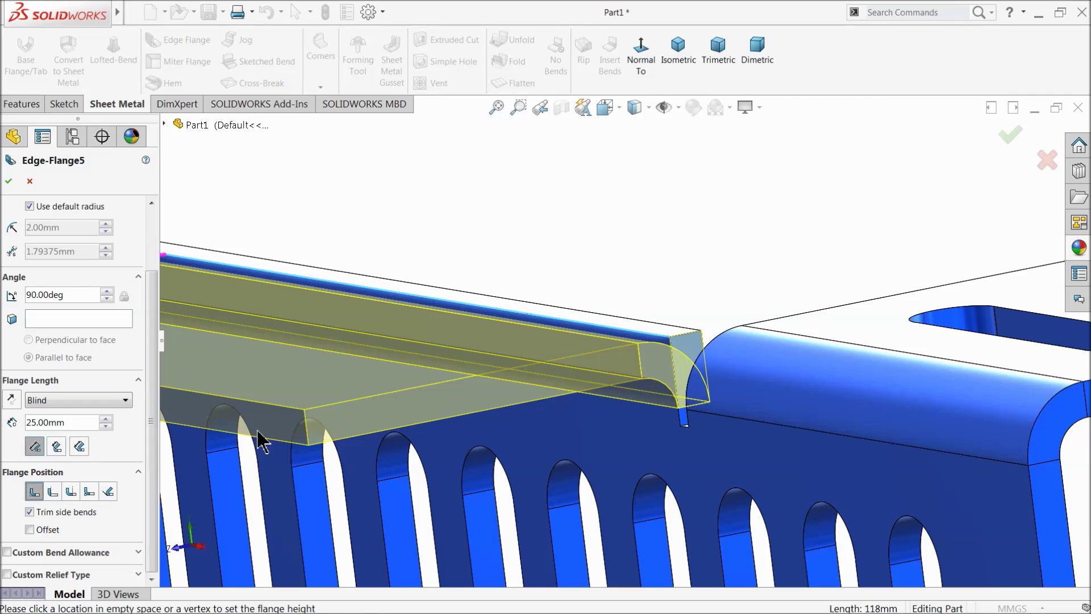
{"action": "left_click", "coordinate": [52, 494]}
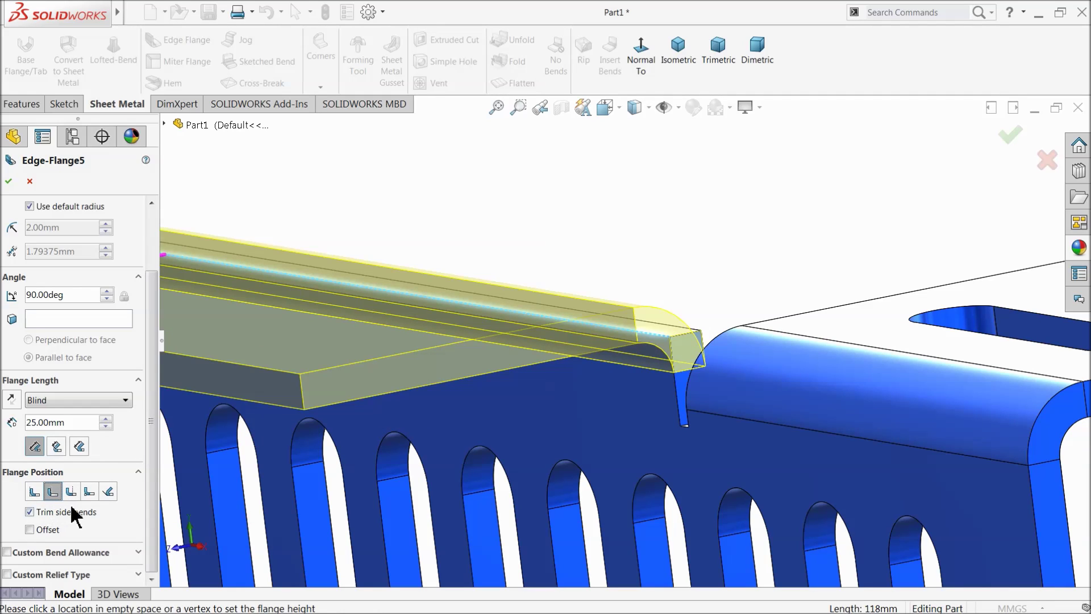
{"action": "left_click", "coordinate": [8, 182]}
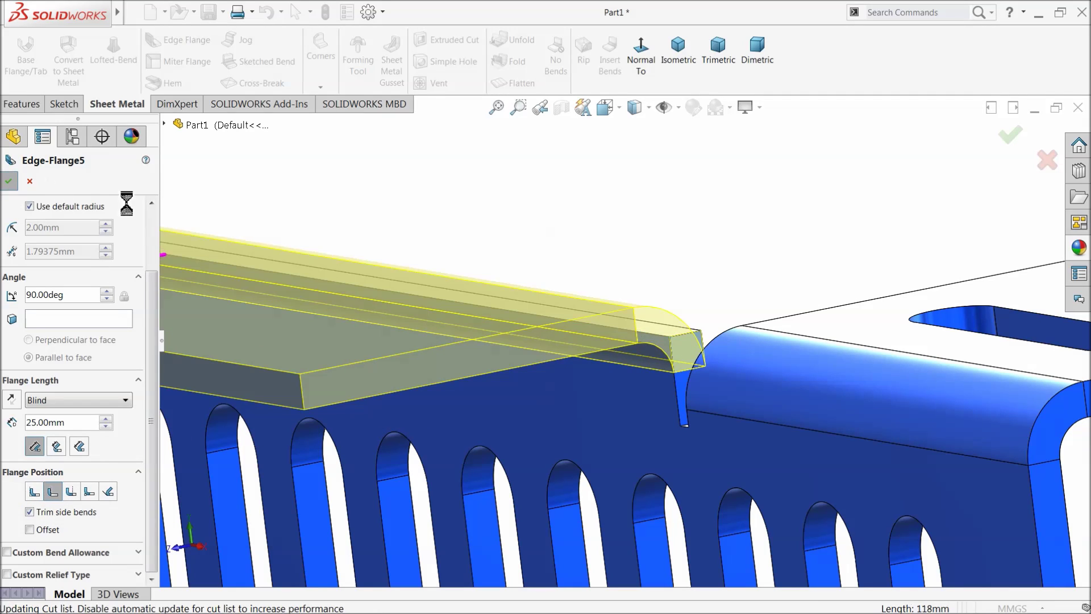
Start a hem on the free long edge of the new inward flange and set its type to Closed
{"action": "scroll", "coordinate": [457, 295], "scroll_direction": "up", "scroll_amount": 3}
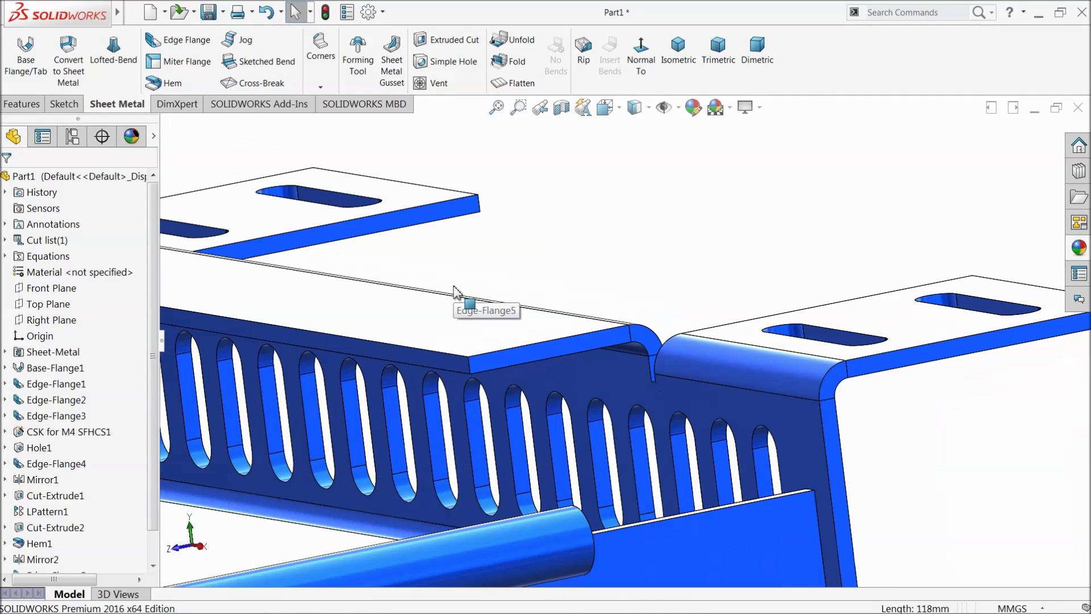
{"action": "scroll", "coordinate": [507, 317], "scroll_direction": "up", "scroll_amount": 2}
{"action": "middle_click_drag", "start_coordinate": [507, 316], "coordinate": [515, 364]}
{"action": "scroll", "coordinate": [514, 363], "scroll_direction": "down", "scroll_amount": 2}
{"action": "scroll", "coordinate": [458, 299], "scroll_direction": "down", "scroll_amount": 3}
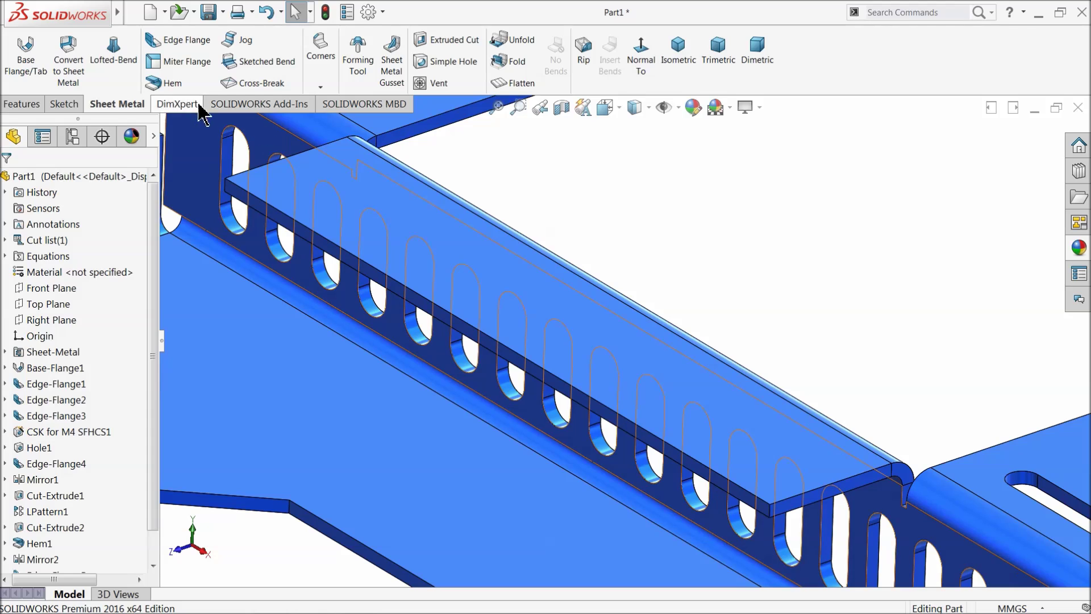
{"action": "left_click", "coordinate": [167, 87]}
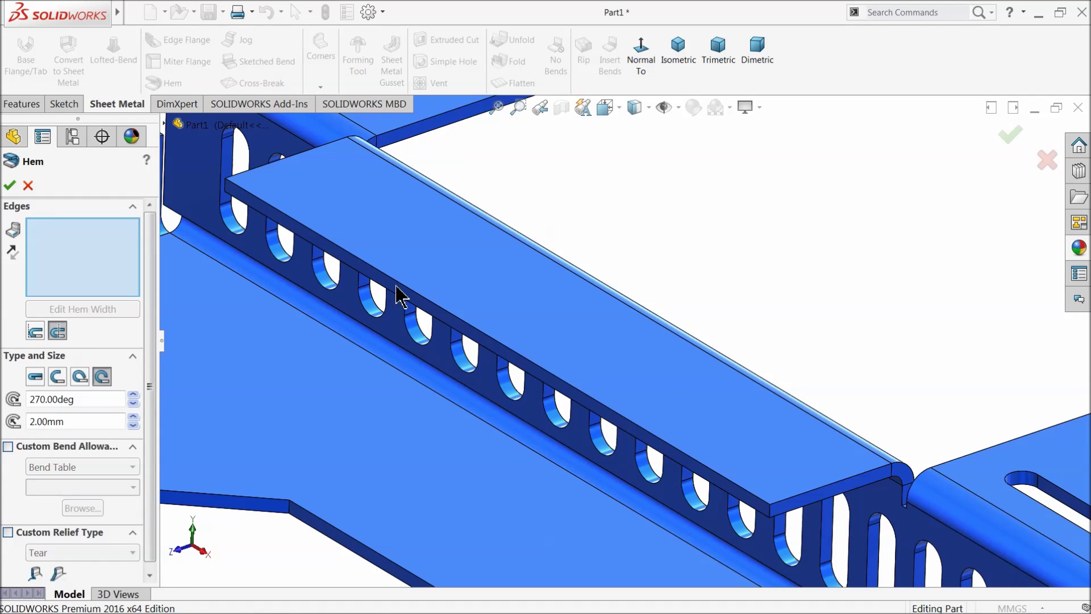
{"action": "left_click", "coordinate": [406, 291]}
{"action": "middle_click_drag", "start_coordinate": [502, 336], "coordinate": [490, 321]}
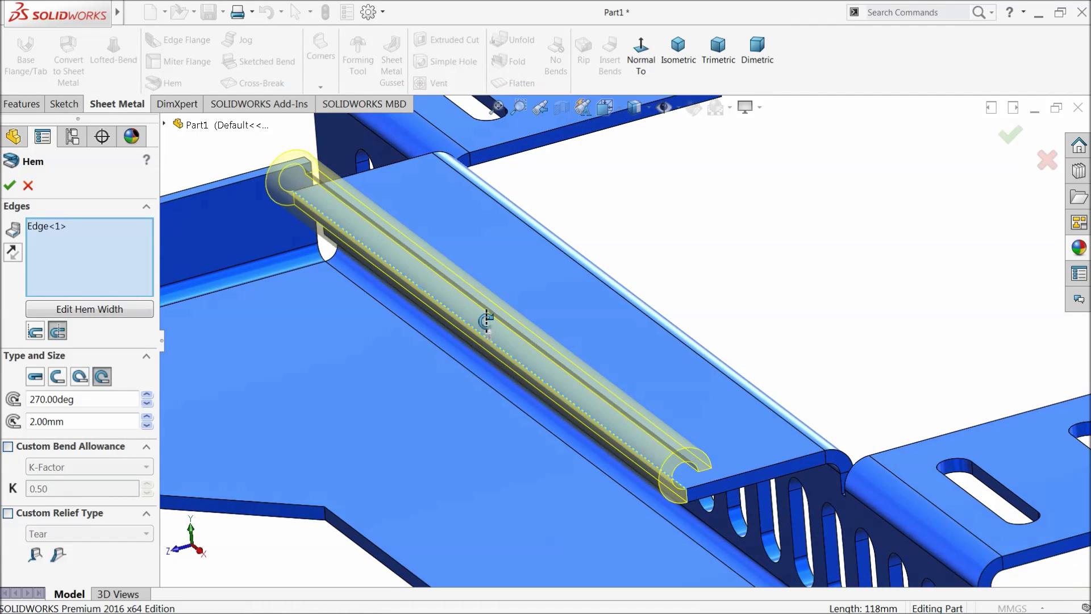
{"action": "left_click", "coordinate": [35, 377]}
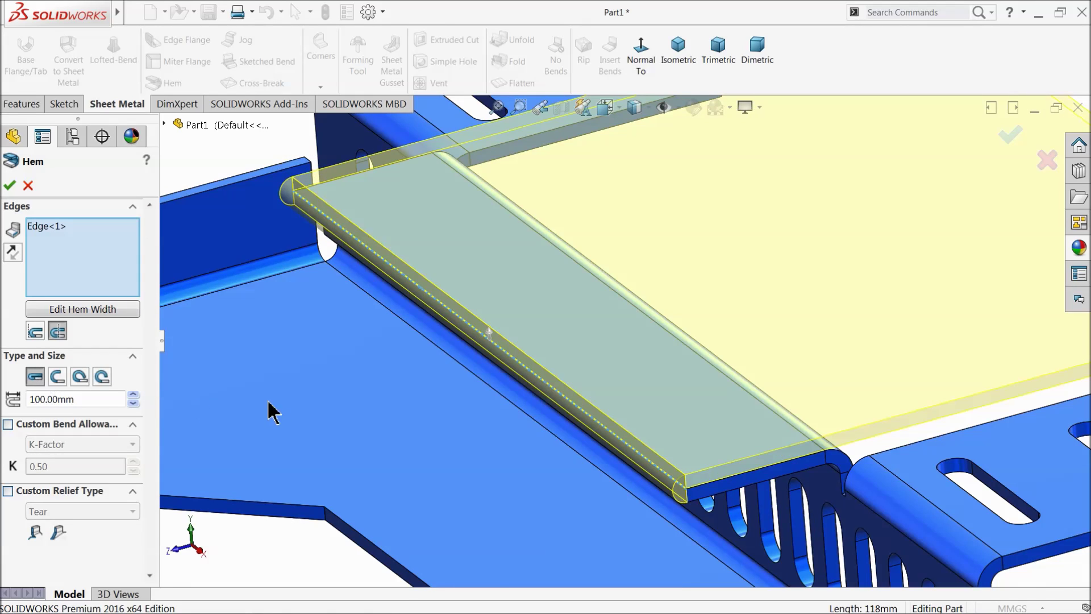
Set the closed hem's length to 10 mm
{"action": "scroll", "coordinate": [291, 422], "scroll_direction": "up", "scroll_amount": 3}
{"action": "scroll", "coordinate": [619, 382], "scroll_direction": "down", "scroll_amount": 2}
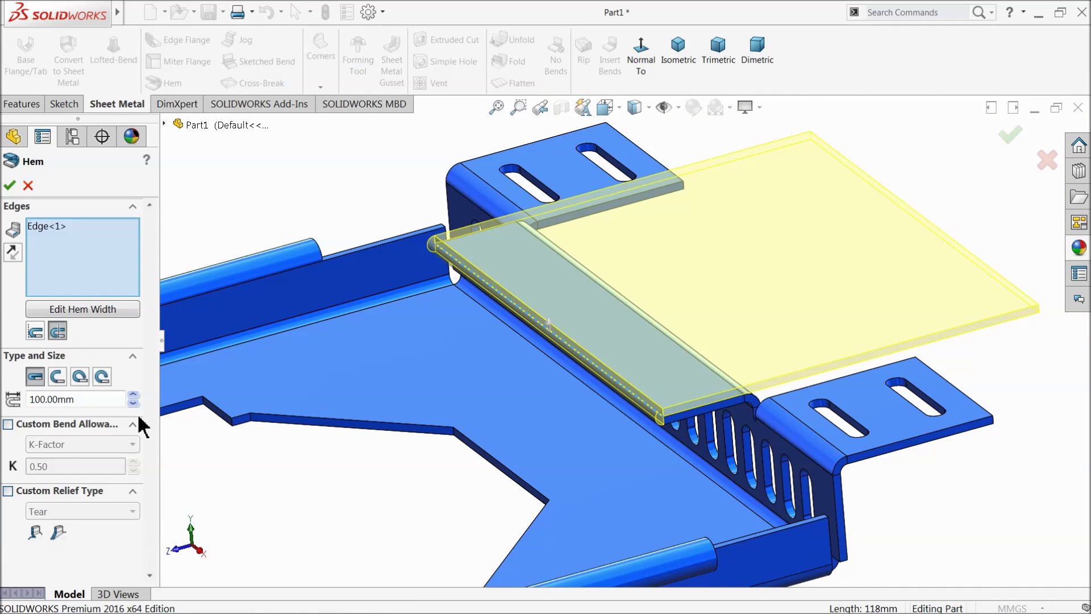
{"action": "left_click", "coordinate": [133, 405]}
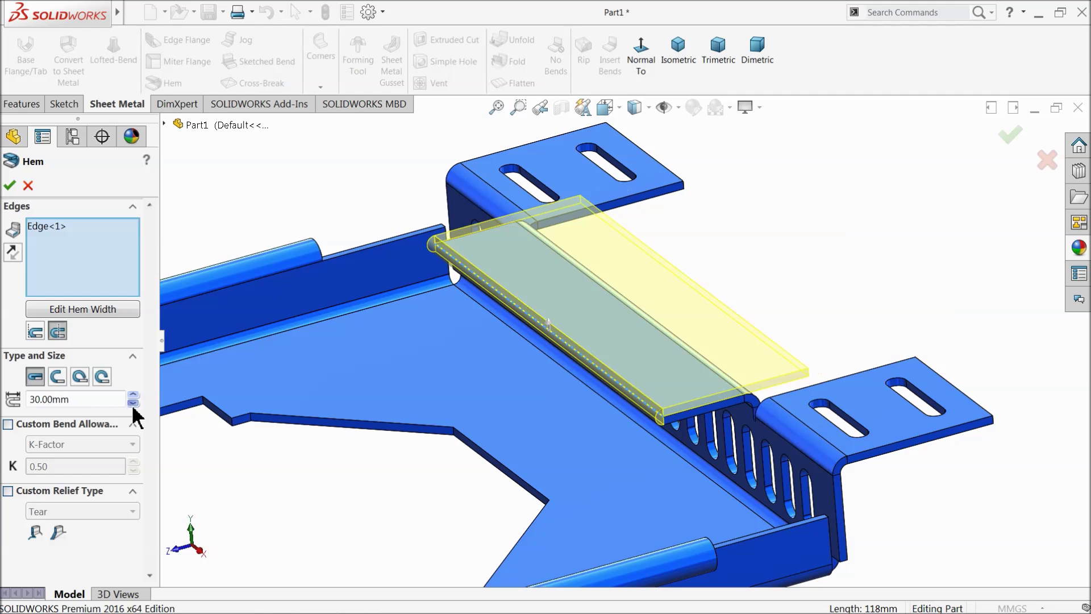
{"action": "left_click", "coordinate": [134, 404]}
Compare the Material Inside and Bend Outside hem positions, keep Bend Outside, and create the closed hem
{"action": "scroll", "coordinate": [653, 429], "scroll_direction": "down", "scroll_amount": 2}
{"action": "mouse_move", "coordinate": [653, 429]}
{"action": "middle_mouse_down"}
{"action": "mouse_move", "coordinate": [629, 417]}
{"action": "mouse_move", "coordinate": [653, 429]}
{"action": "middle_mouse_up"}
{"action": "scroll", "coordinate": [647, 423], "scroll_direction": "down", "scroll_amount": 2}
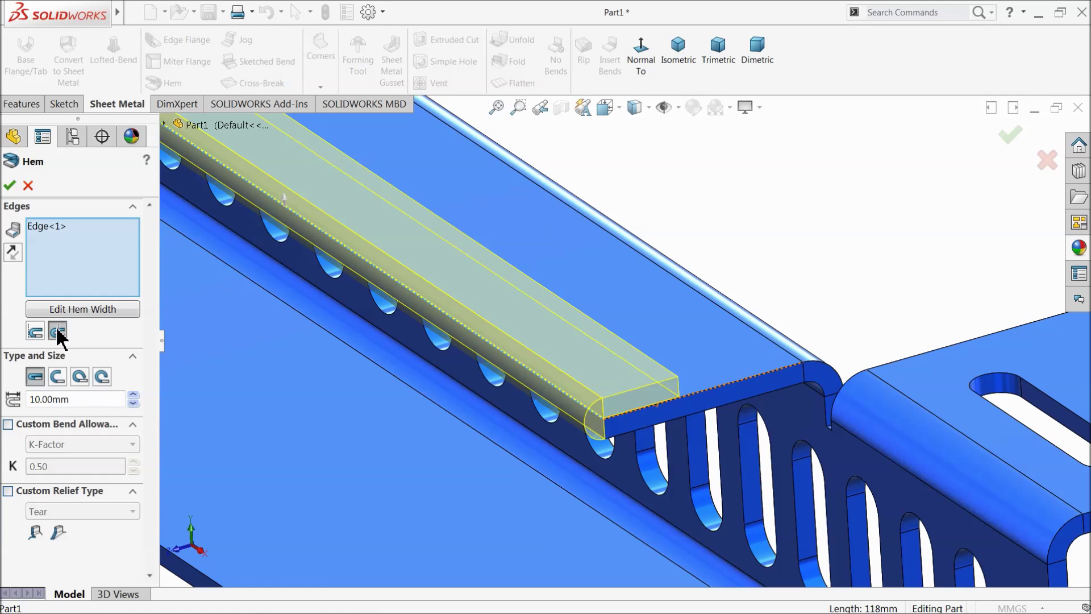
{"action": "left_click", "coordinate": [35, 335]}
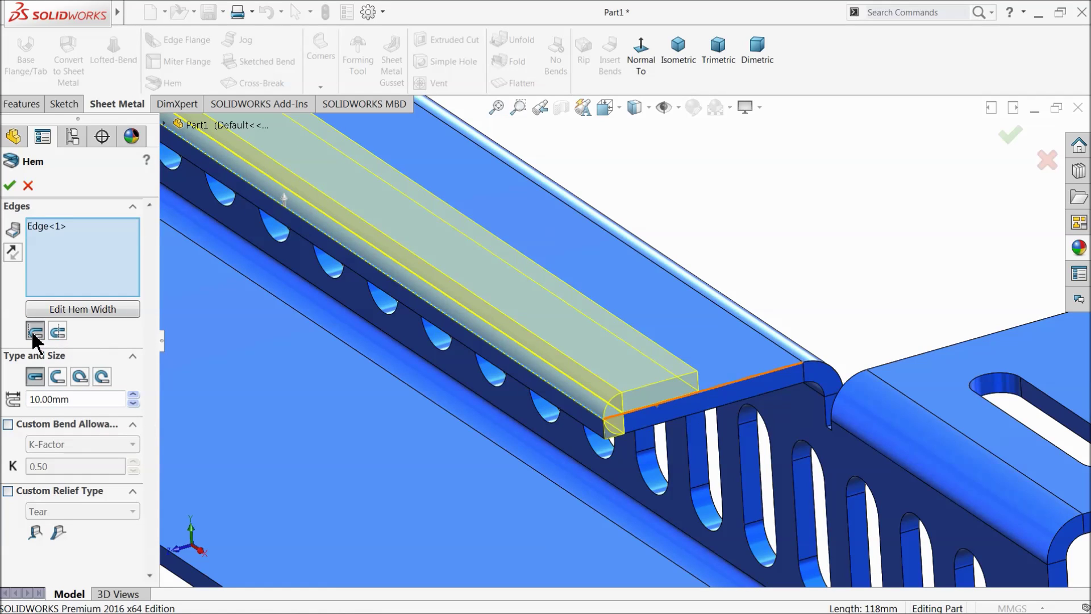
{"action": "left_click", "coordinate": [58, 335]}
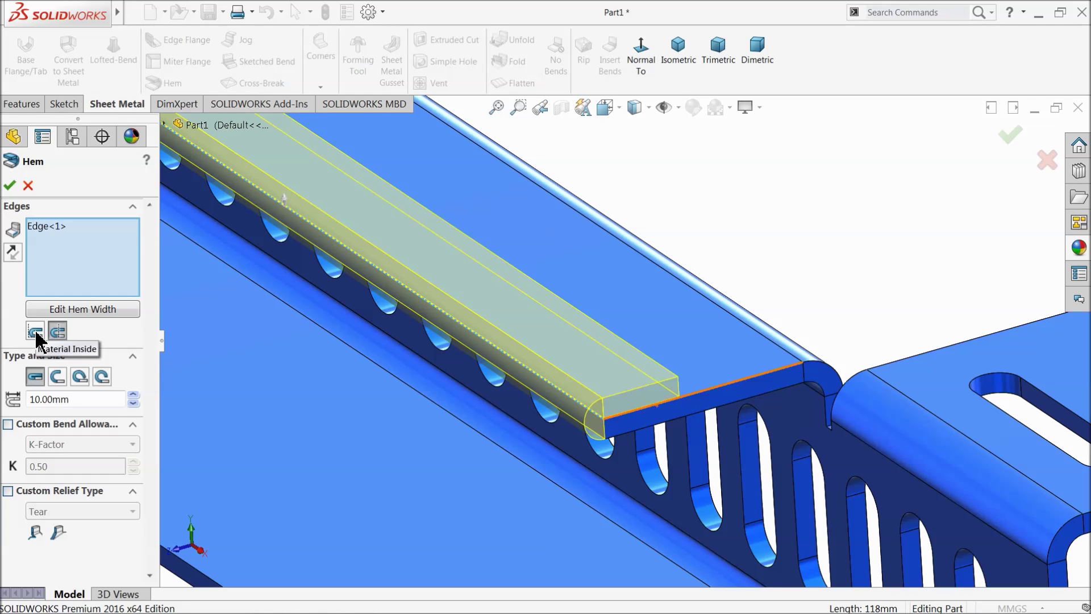
{"action": "left_click", "coordinate": [9, 185]}
{"action": "middle_click_drag", "start_coordinate": [487, 426], "coordinate": [522, 419]}
{"action": "scroll", "coordinate": [519, 390], "scroll_direction": "up", "scroll_amount": 6}
{"action": "middle_click_drag", "start_coordinate": [524, 370], "coordinate": [508, 361]}
{"action": "scroll", "coordinate": [591, 318], "scroll_direction": "down", "scroll_amount": 5}
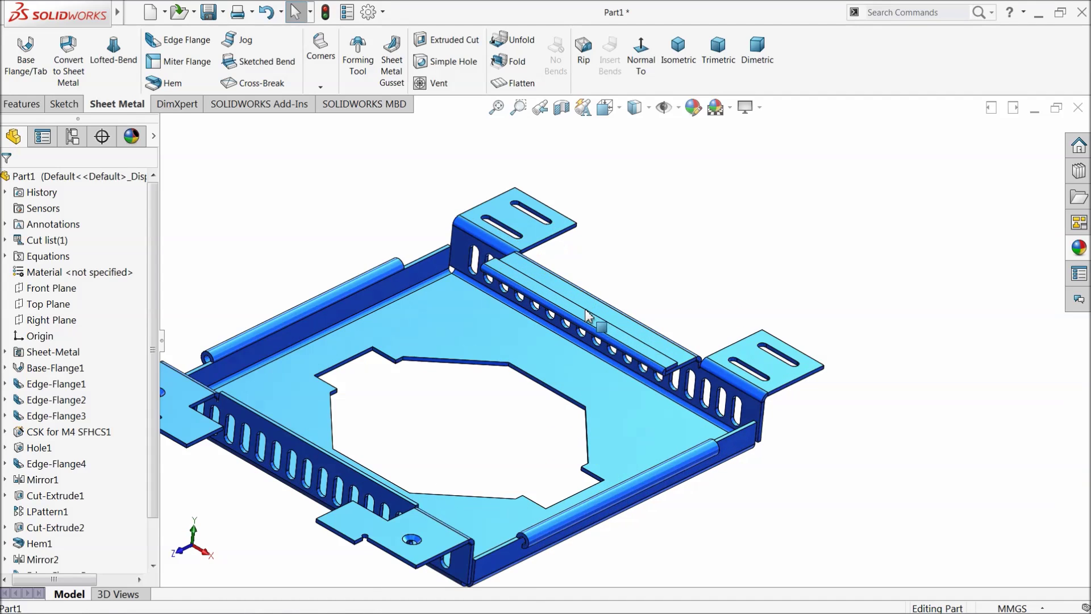
Start a Sketched Bend with a new bend-line sketch on the top face of the slotted mounting tab
{"action": "scroll", "coordinate": [626, 321], "scroll_direction": "down", "scroll_amount": 4}
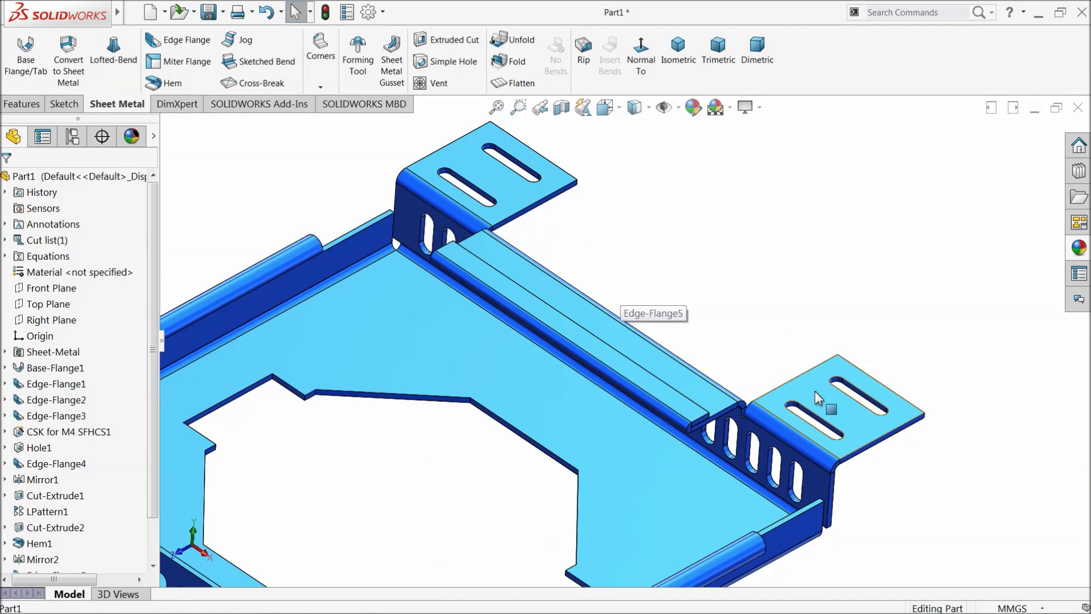
{"action": "left_click", "coordinate": [588, 295]}
{"action": "left_click", "coordinate": [514, 213]}
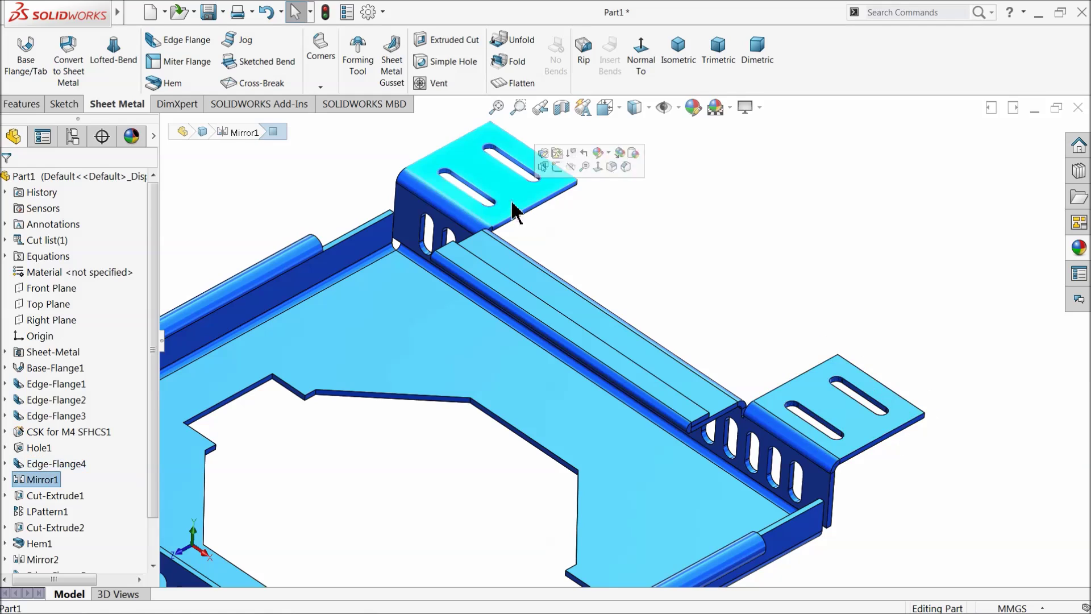
{"action": "left_click", "coordinate": [382, 169]}
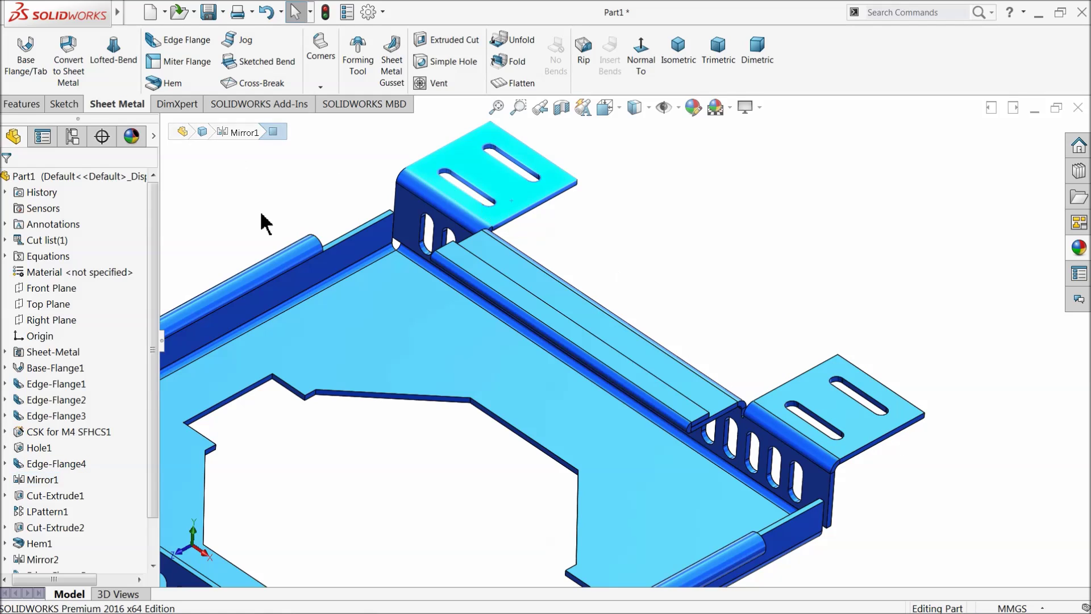
{"action": "left_click", "coordinate": [254, 66]}
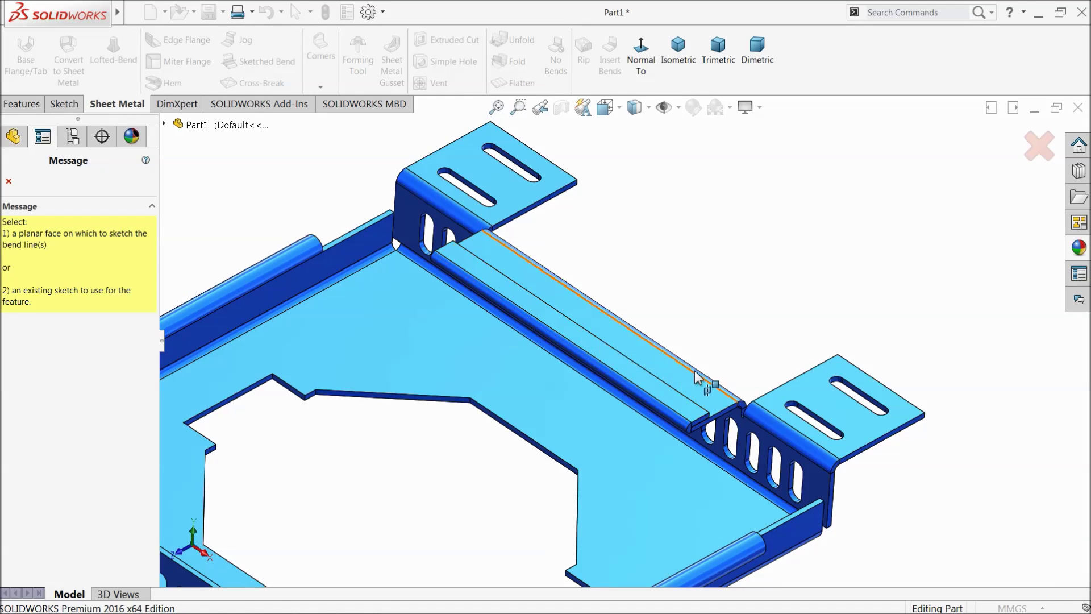
{"action": "left_click", "coordinate": [509, 194]}
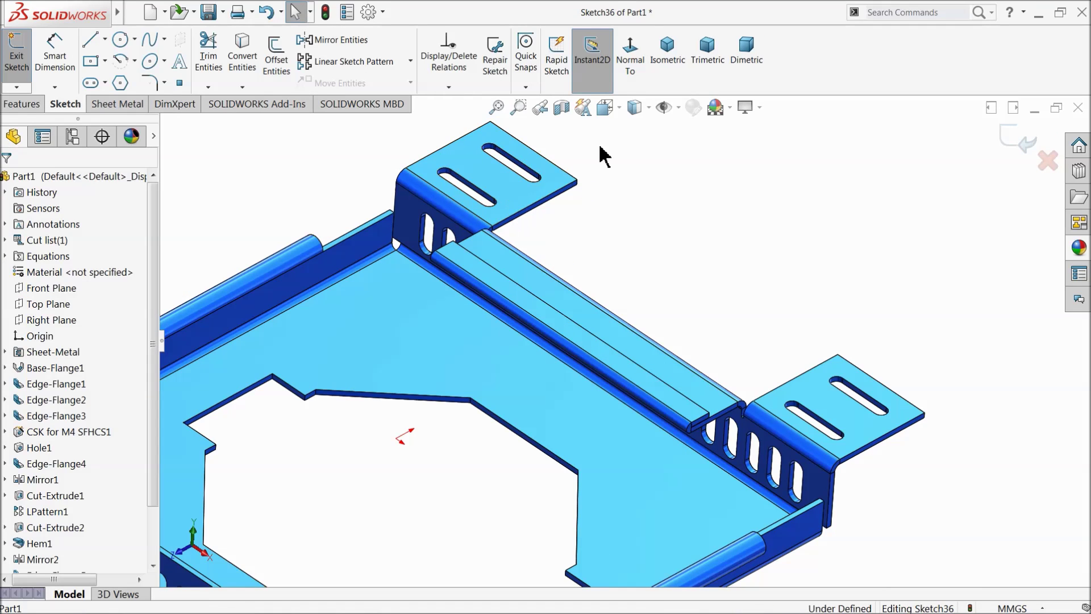
{"action": "left_click", "coordinate": [630, 65]}
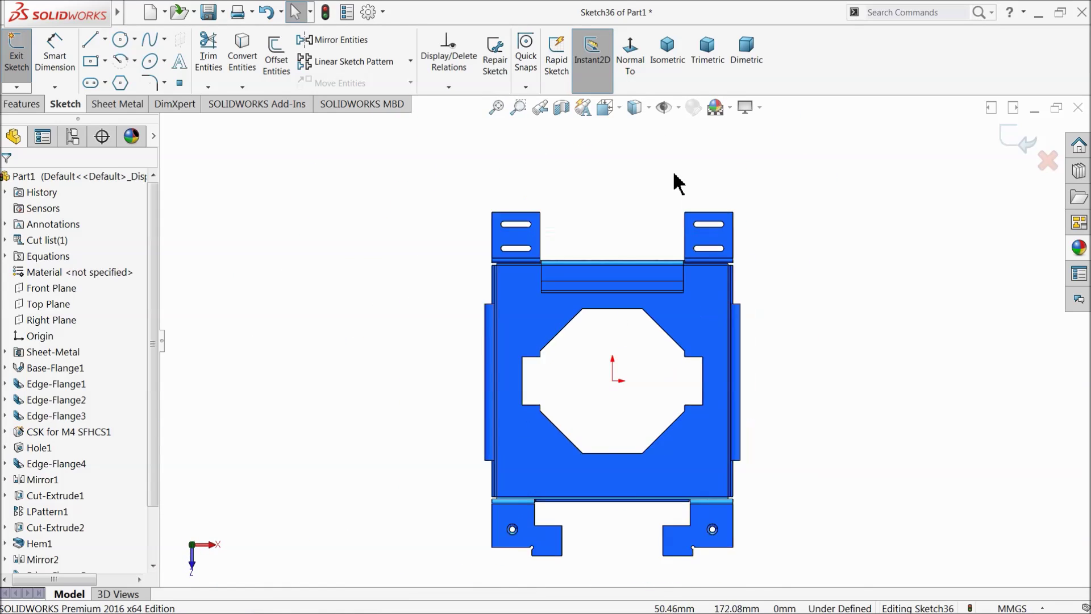
Sketch a horizontal bend line spanning both slotted tabs between their outer side edges, running between the two slots of each tab
{"action": "scroll", "coordinate": [680, 178], "scroll_direction": "down", "scroll_amount": 4}
{"action": "scroll", "coordinate": [477, 360], "scroll_direction": "up", "scroll_amount": 2}
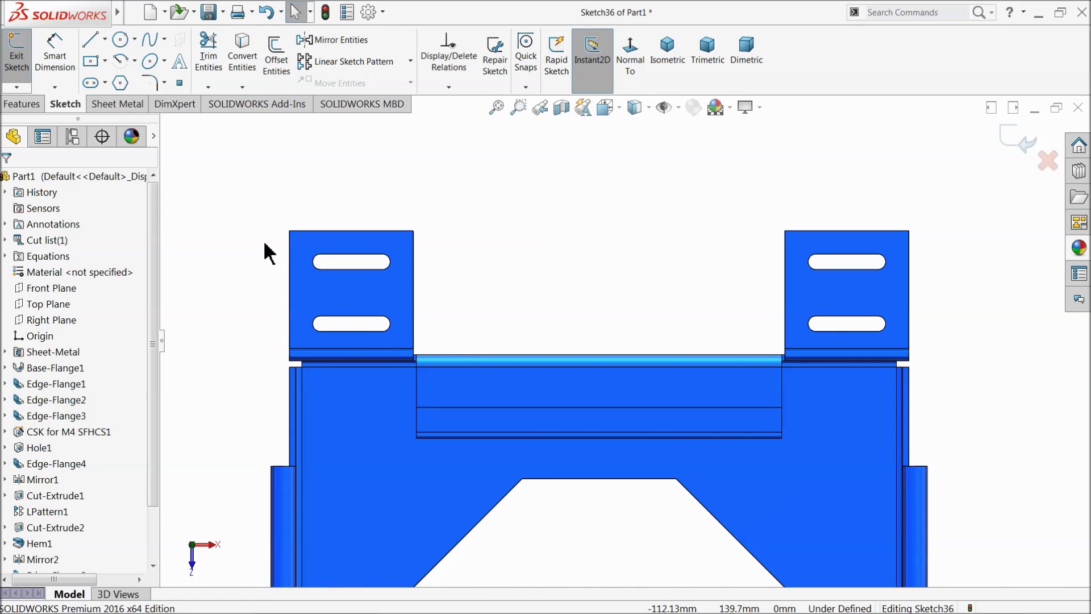
{"action": "left_click", "coordinate": [90, 40]}
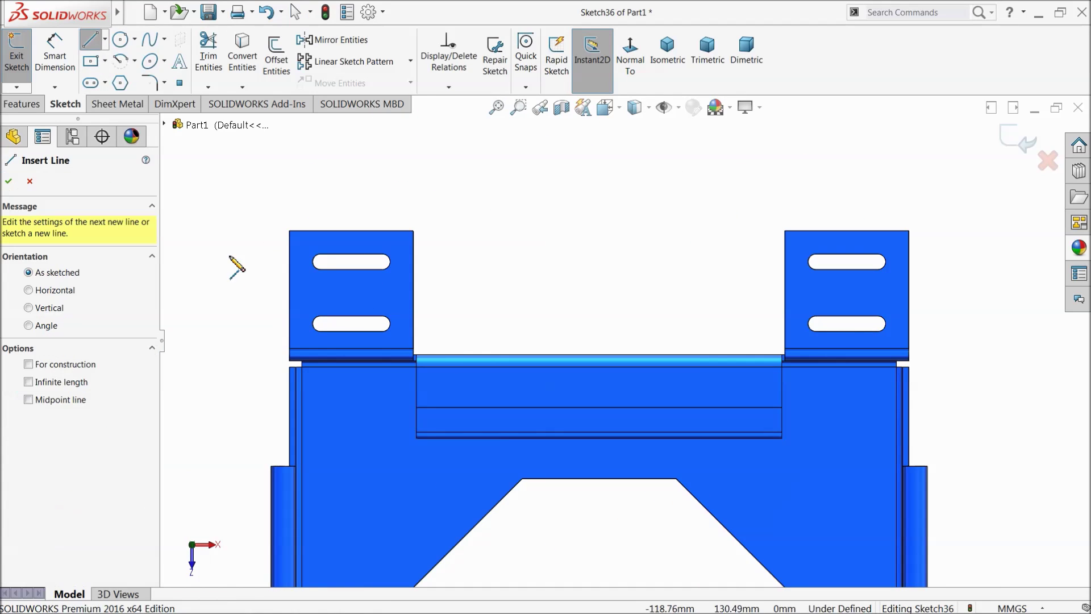
{"action": "left_click", "coordinate": [289, 291]}
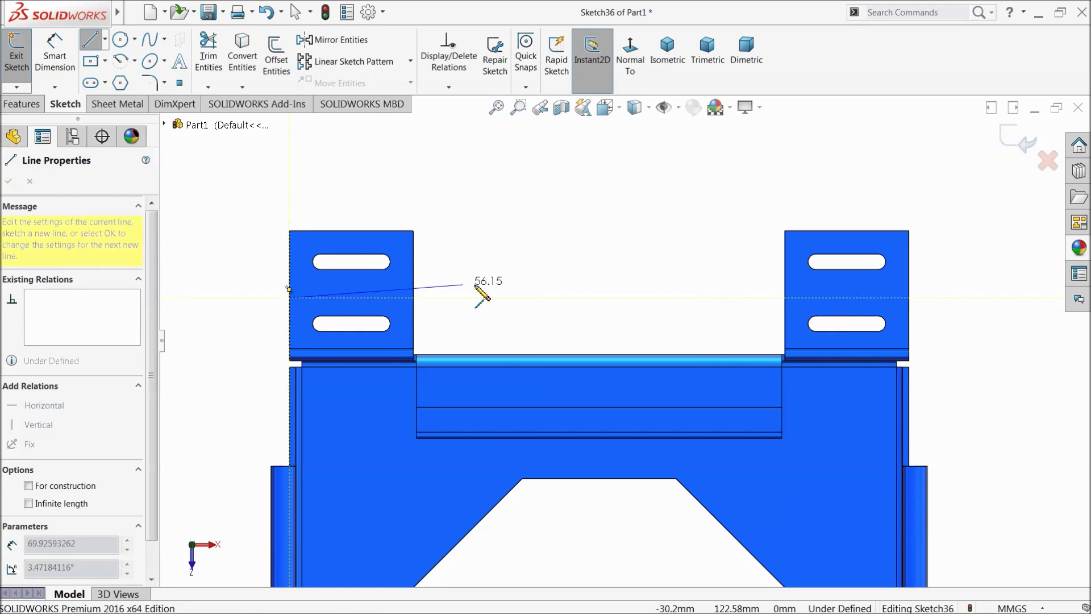
{"action": "left_click", "coordinate": [910, 291]}
{"action": "right_click", "coordinate": [957, 251]}
{"action": "left_click", "coordinate": [957, 254]}
{"action": "scroll", "coordinate": [654, 349], "scroll_direction": "up", "scroll_amount": 1}
{"action": "scroll", "coordinate": [648, 355], "scroll_direction": "up", "scroll_amount": 1}
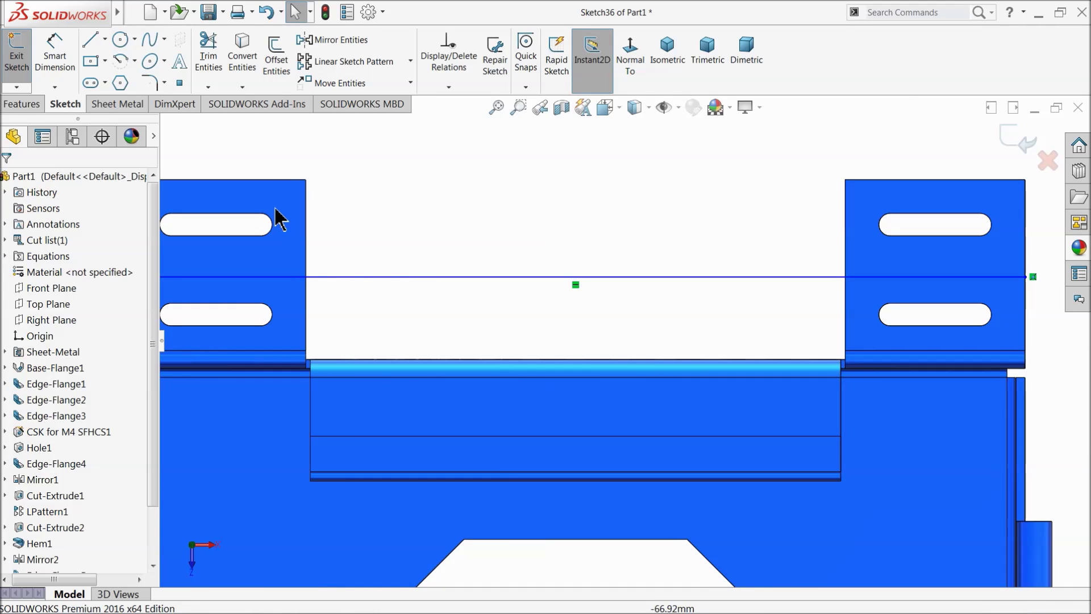
Dimension the bend line 20 mm from the free outer edge of the slotted tab
{"action": "scroll", "coordinate": [278, 219], "scroll_direction": "down", "scroll_amount": 2}
{"action": "left_click", "coordinate": [54, 54]}
{"action": "scroll", "coordinate": [381, 244], "scroll_direction": "up", "scroll_amount": 3}
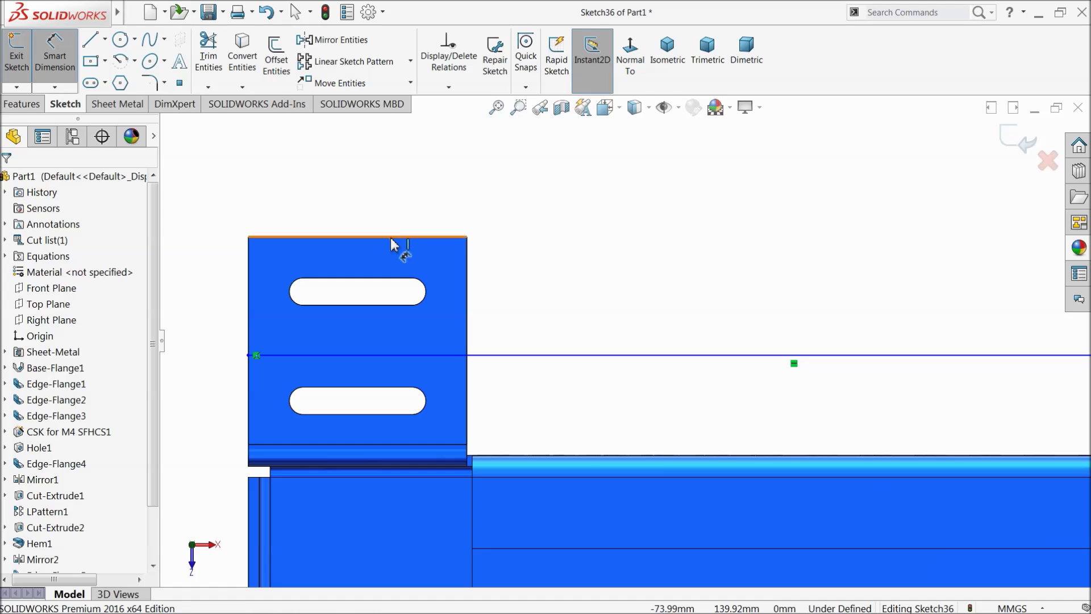
{"action": "left_click", "coordinate": [392, 244]}
{"action": "left_click", "coordinate": [441, 355]}
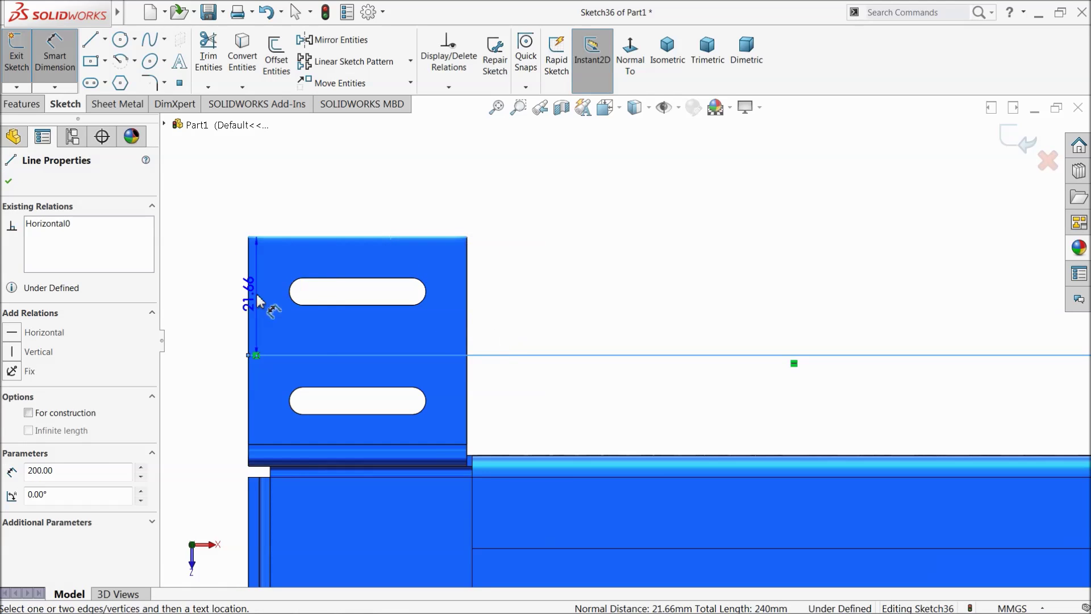
{"action": "left_click", "coordinate": [184, 298]}
{"action": "type", "text": "20"}
{"action": "key", "text": "Return"}
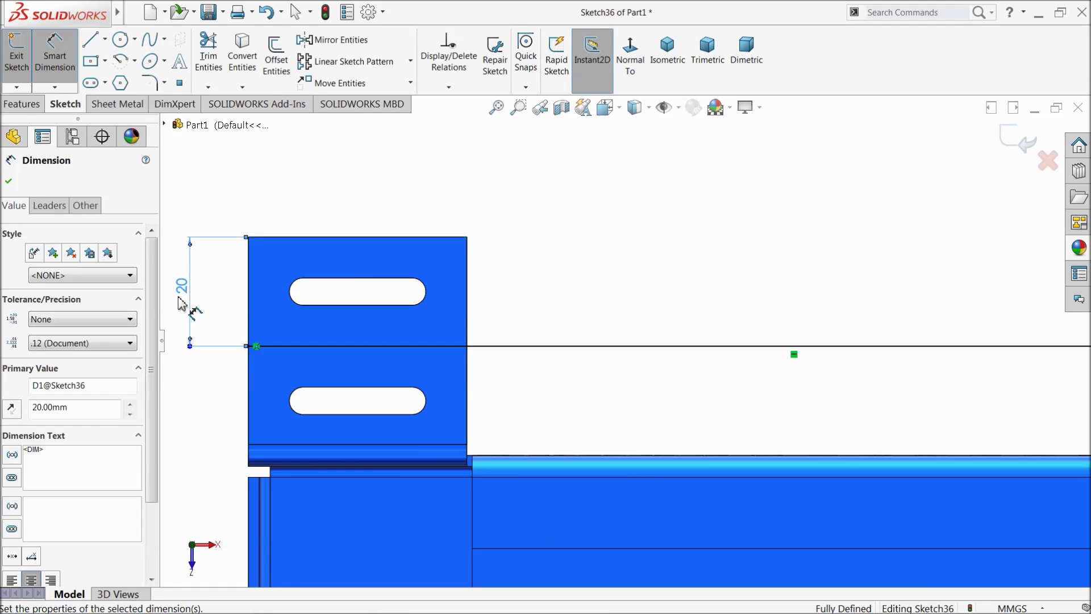
{"action": "key", "text": "f"}
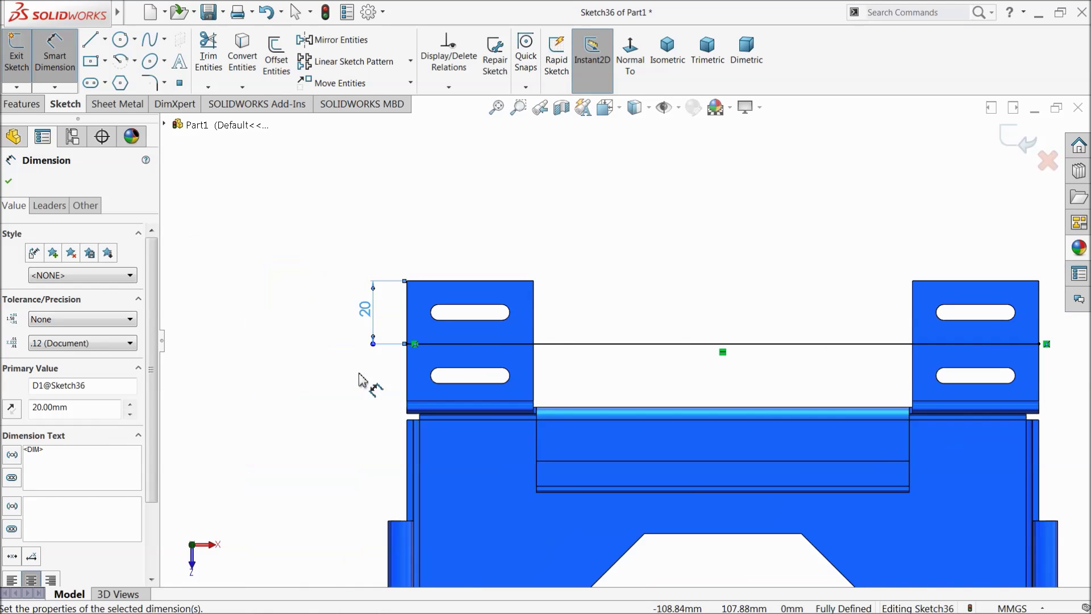
{"action": "scroll", "coordinate": [943, 364], "scroll_direction": "down", "scroll_amount": 2}
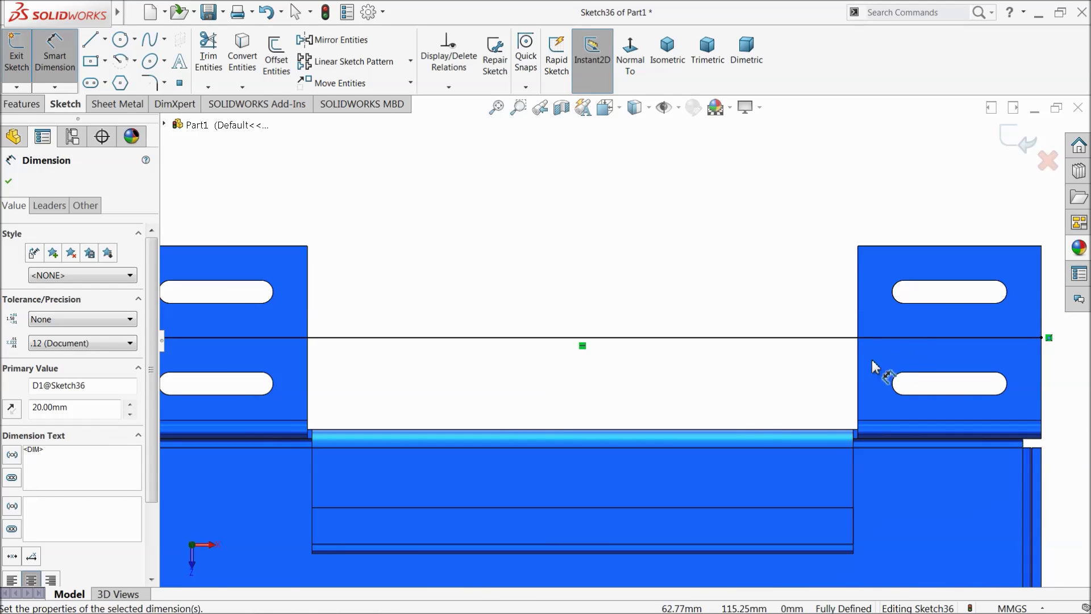
{"action": "scroll", "coordinate": [660, 391], "scroll_direction": "up", "scroll_amount": 2}
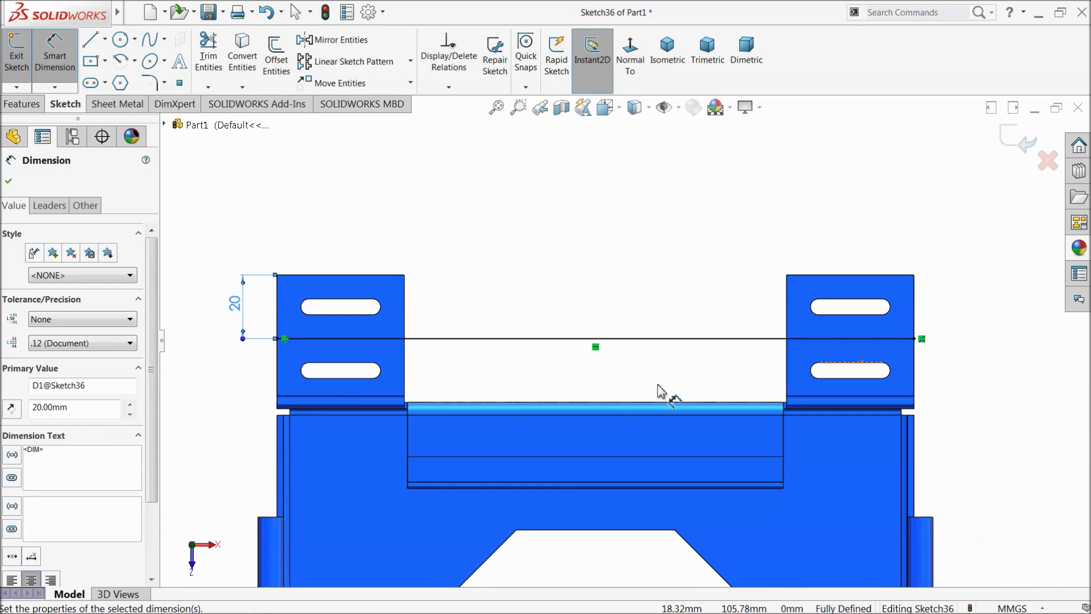
{"action": "left_click", "coordinate": [9, 183]}
Finish the bend-line sketch, keep Bend Centerline as the bend position, and pick the tab's wall-side portion as the fixed face
{"action": "middle_click_drag", "start_coordinate": [593, 263], "coordinate": [565, 159]}
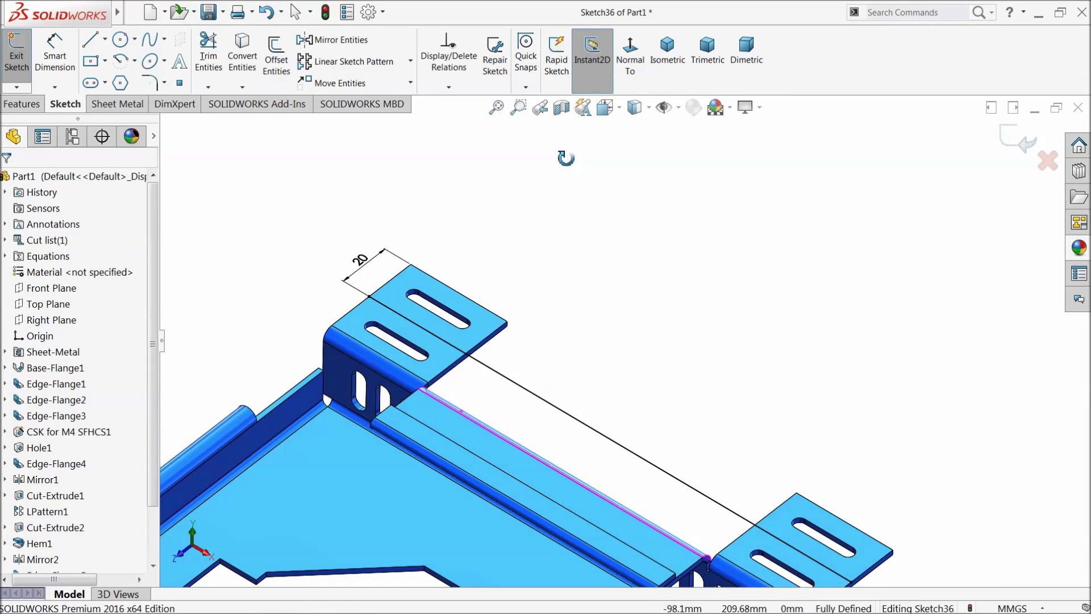
{"action": "scroll", "coordinate": [565, 159], "scroll_direction": "up", "scroll_amount": 3}
{"action": "scroll", "coordinate": [674, 304], "scroll_direction": "down", "scroll_amount": 2}
{"action": "left_click", "coordinate": [1029, 149]}
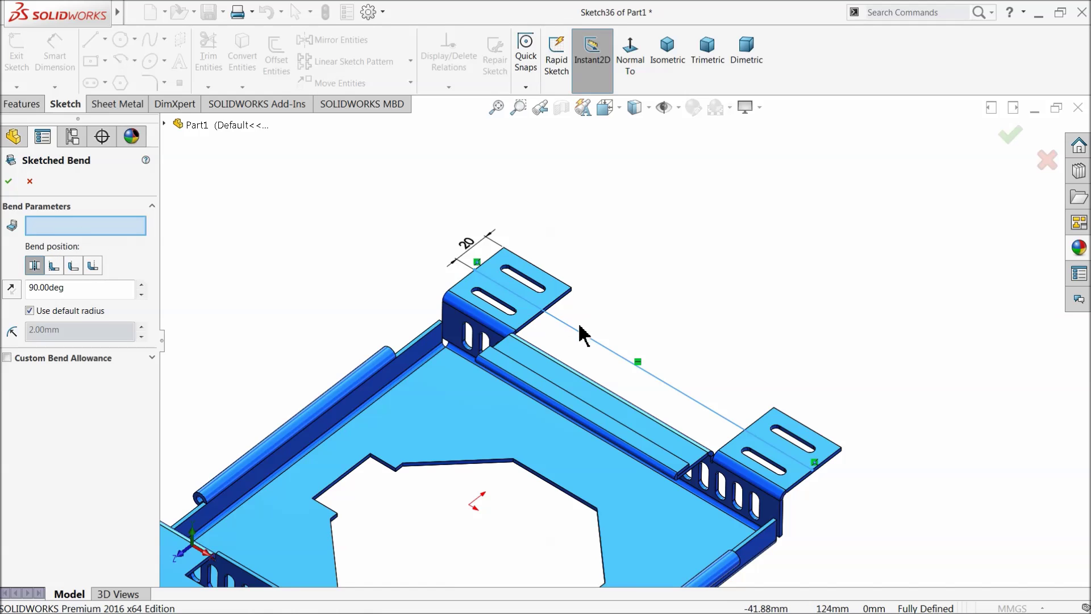
{"action": "scroll", "coordinate": [531, 343], "scroll_direction": "up", "scroll_amount": 3}
{"action": "scroll", "coordinate": [489, 364], "scroll_direction": "down", "scroll_amount": 2}
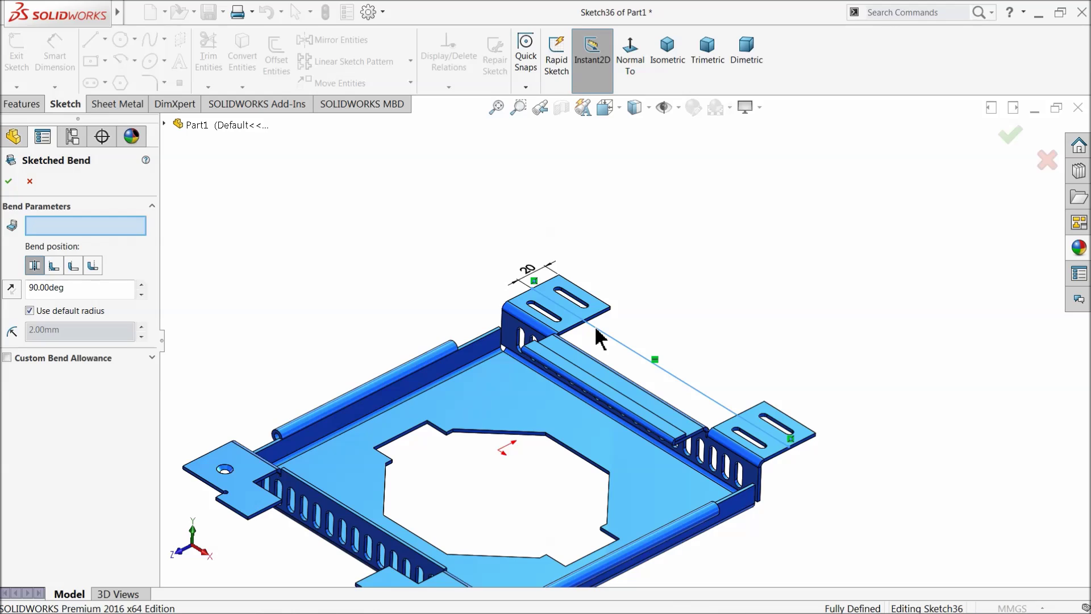
{"action": "left_click", "coordinate": [54, 266]}
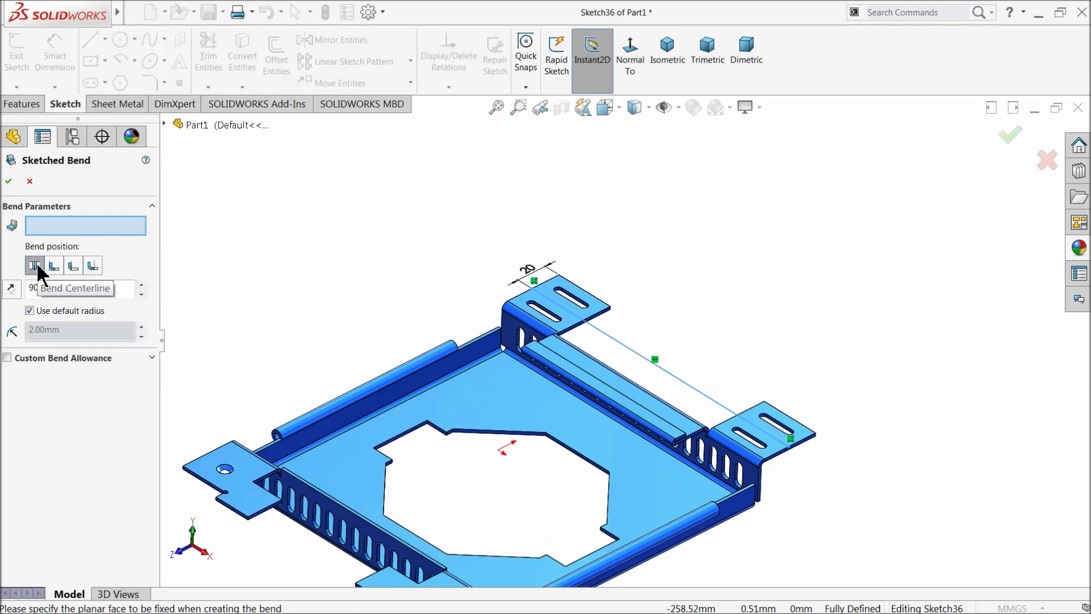
{"action": "left_click", "coordinate": [10, 182]}
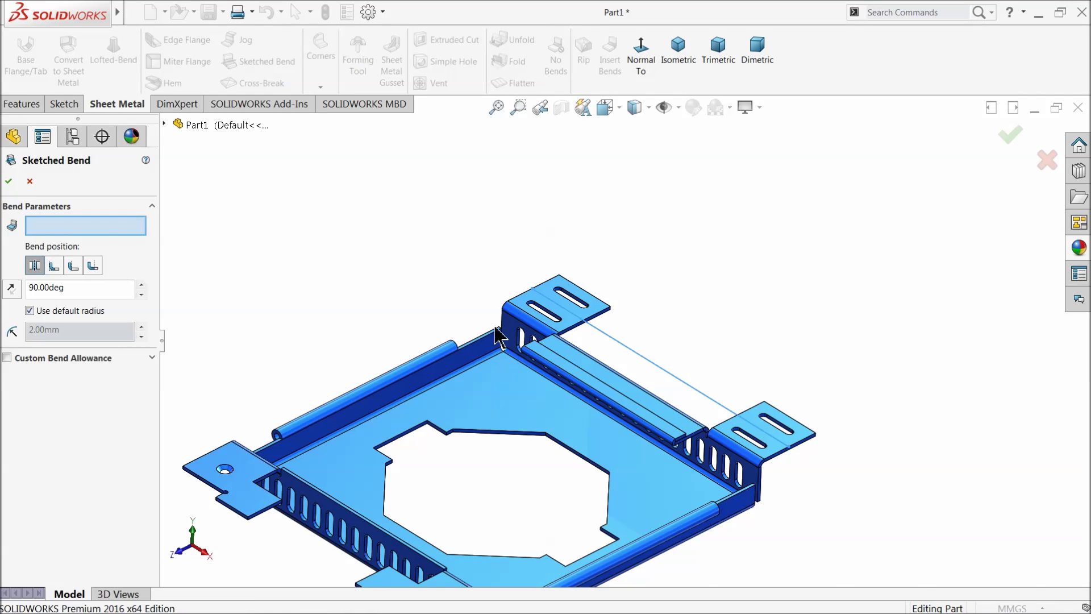
{"action": "scroll", "coordinate": [599, 324], "scroll_direction": "down", "scroll_amount": 4}
{"action": "left_click", "coordinate": [550, 331]}
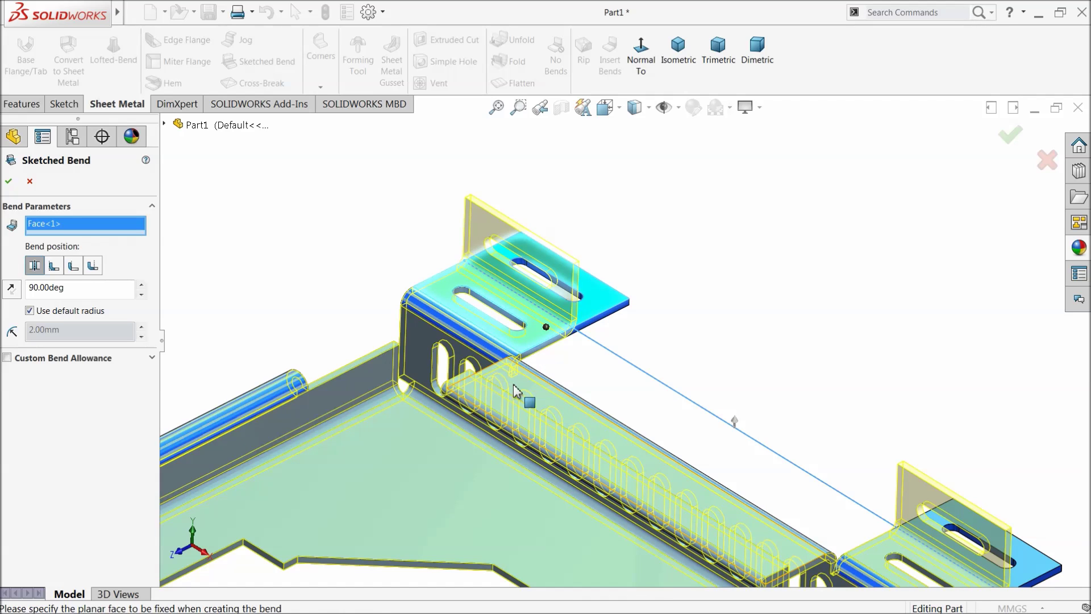
Try a bend angle of 45 degrees for the slotted tabs
{"action": "scroll", "coordinate": [446, 383], "scroll_direction": "up", "scroll_amount": 5}
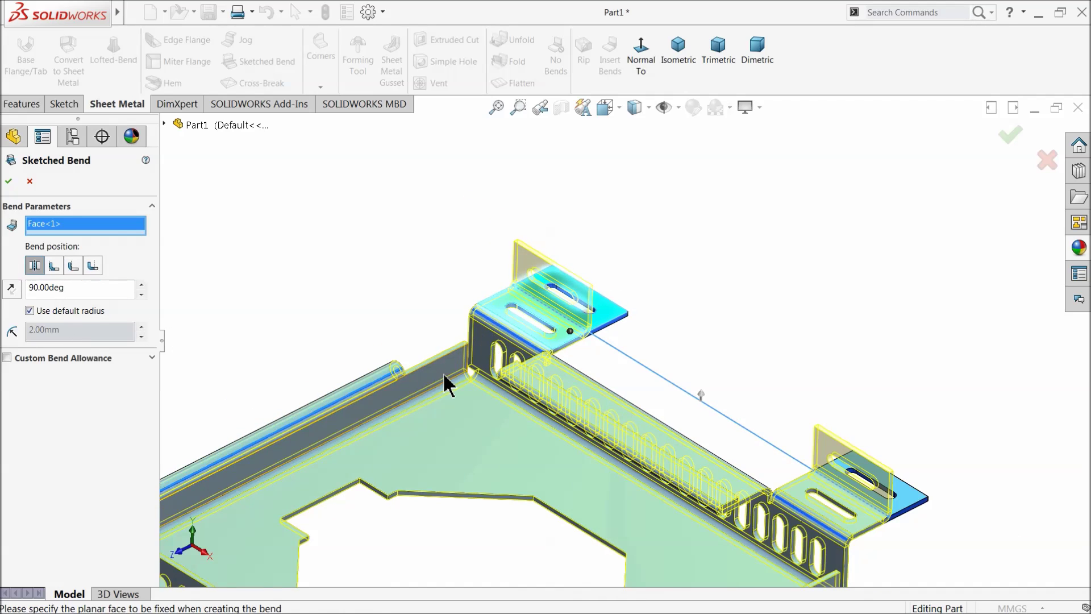
{"action": "middle_click_drag", "start_coordinate": [587, 414], "coordinate": [689, 406]}
{"action": "scroll", "coordinate": [710, 443], "scroll_direction": "down", "scroll_amount": 6}
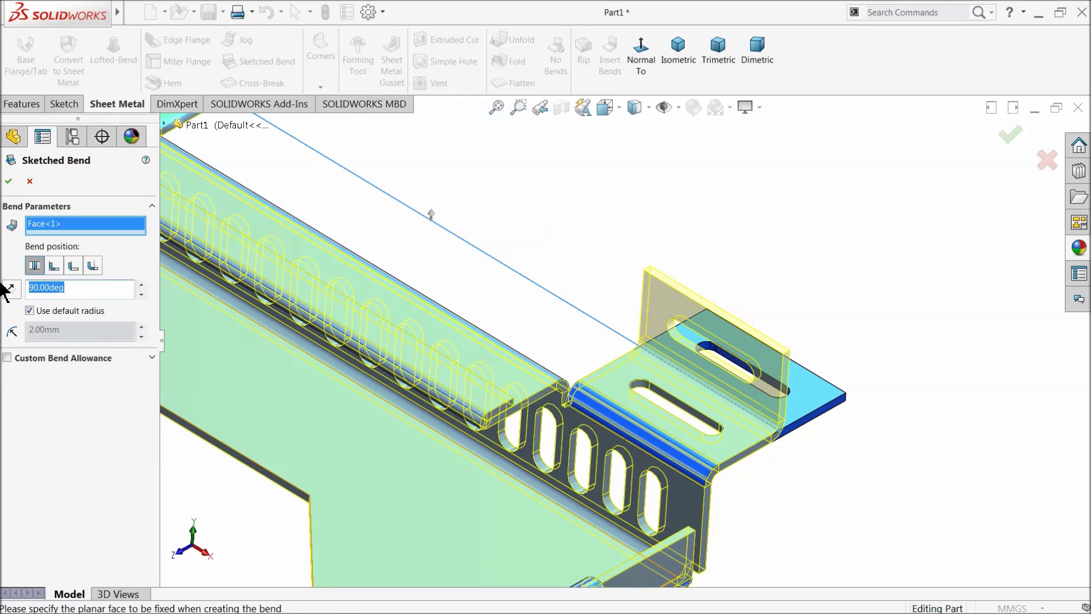
{"action": "type", "text": "5"}
{"action": "key", "text": "Return"}
{"action": "middle_click_drag", "start_coordinate": [482, 212], "coordinate": [537, 223]}
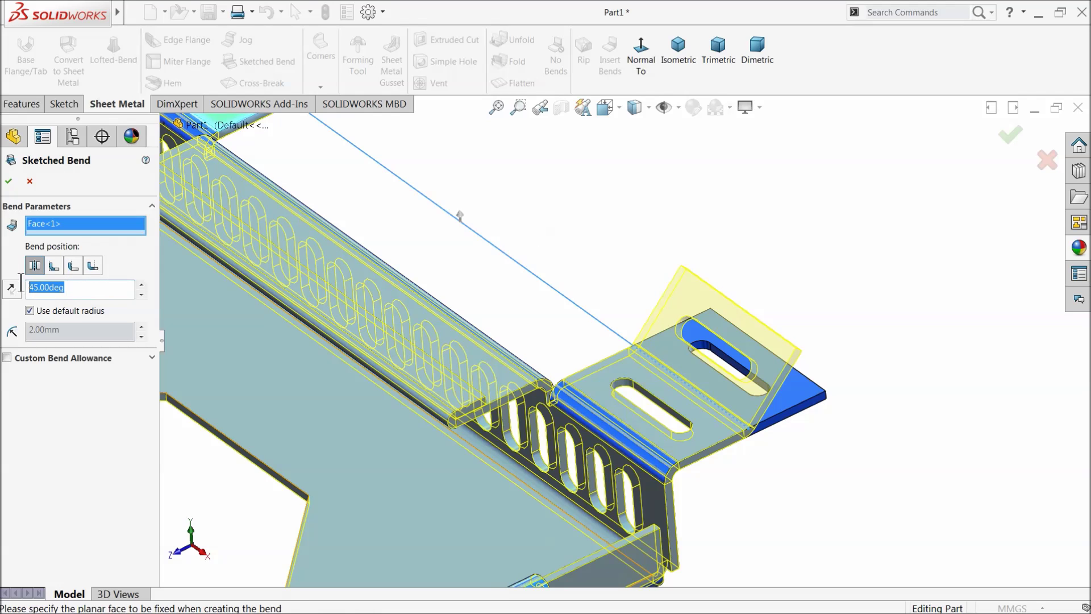
Set the bend angle to 90 degrees, keep the default radius, and create the sketched bend
{"action": "type", "text": "90"}
{"action": "key", "text": "Return"}
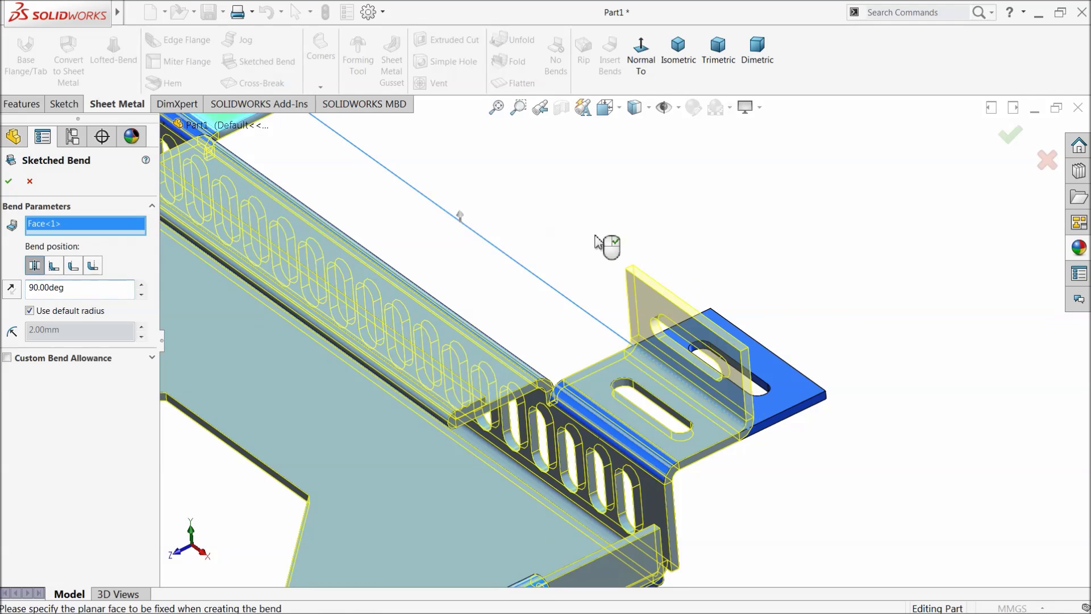
{"action": "mouse_move", "coordinate": [565, 285]}
{"action": "middle_mouse_down"}
{"action": "mouse_move", "coordinate": [543, 277]}
{"action": "mouse_move", "coordinate": [565, 293]}
{"action": "middle_mouse_up"}
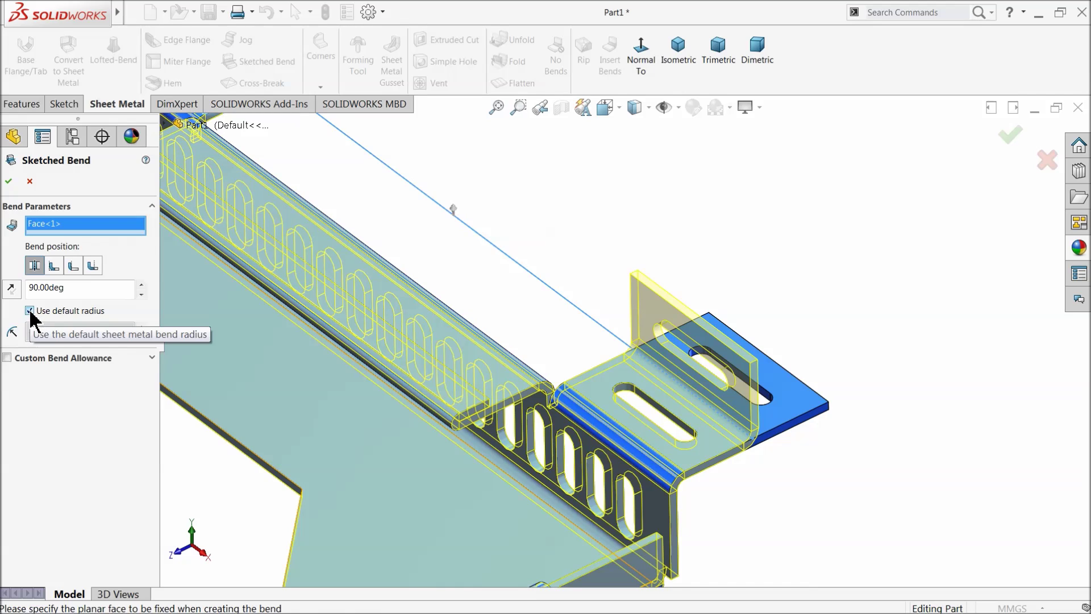
{"action": "left_click", "coordinate": [10, 181]}
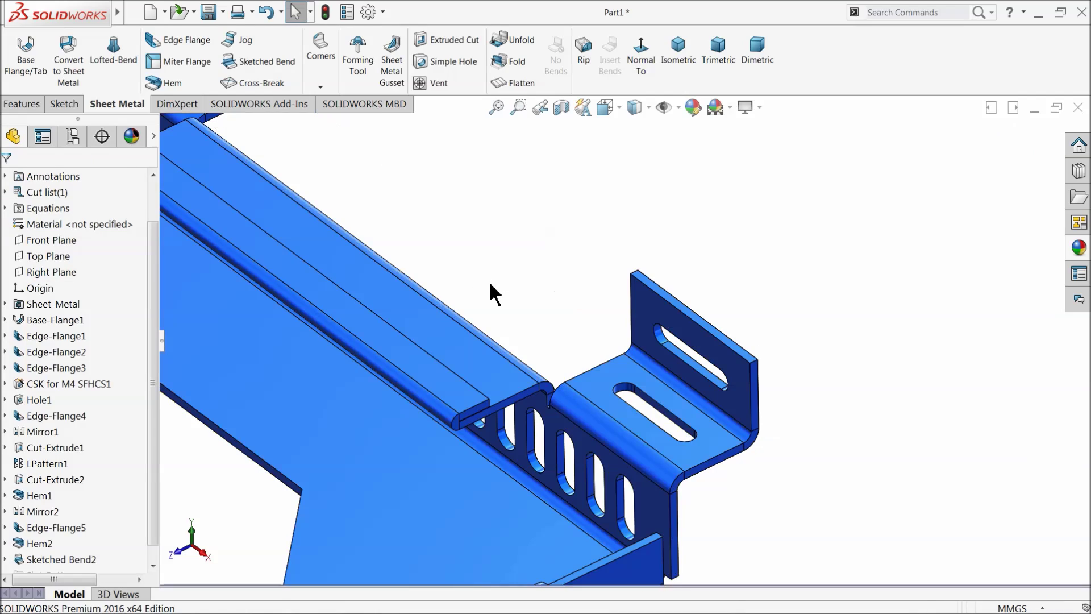
Start a Base Flange/Tab with a new sketch on the tray's floor face around the octagonal cutout
{"action": "mouse_move", "coordinate": [521, 304]}
{"action": "middle_mouse_down"}
{"action": "mouse_move", "coordinate": [516, 258]}
{"action": "mouse_move", "coordinate": [542, 248]}
{"action": "mouse_move", "coordinate": [534, 319]}
{"action": "mouse_move", "coordinate": [566, 257]}
{"action": "mouse_move", "coordinate": [495, 254]}
{"action": "mouse_move", "coordinate": [536, 268]}
{"action": "mouse_move", "coordinate": [378, 390]}
{"action": "mouse_move", "coordinate": [412, 411]}
{"action": "mouse_move", "coordinate": [390, 377]}
{"action": "middle_mouse_up"}
{"action": "scroll", "coordinate": [537, 269], "scroll_direction": "up", "scroll_amount": 5}
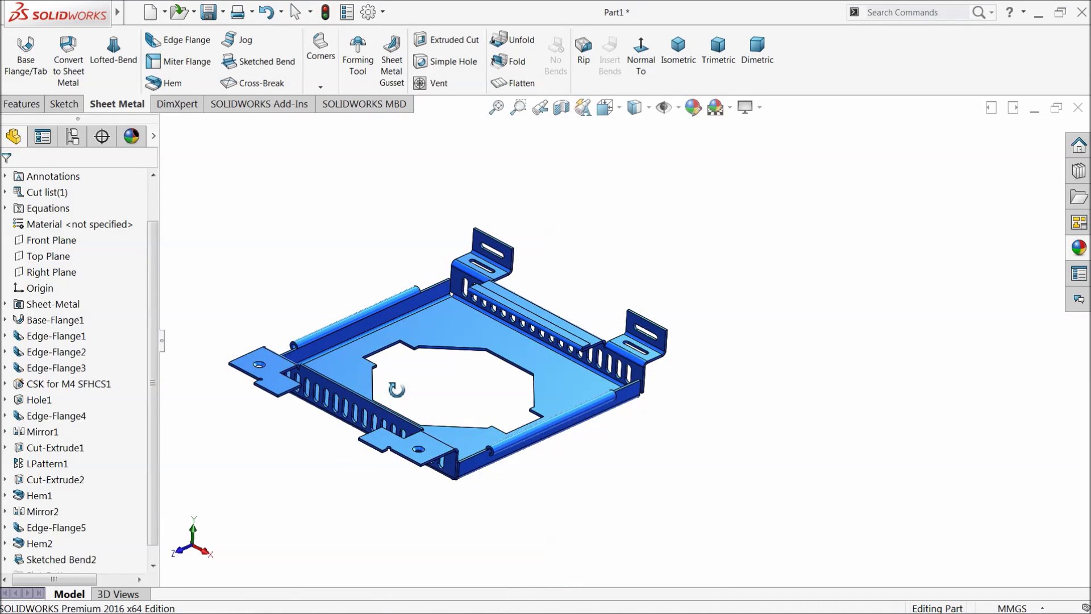
{"action": "scroll", "coordinate": [282, 388], "scroll_direction": "down", "scroll_amount": 3}
{"action": "scroll", "coordinate": [558, 356], "scroll_direction": "down", "scroll_amount": 2}
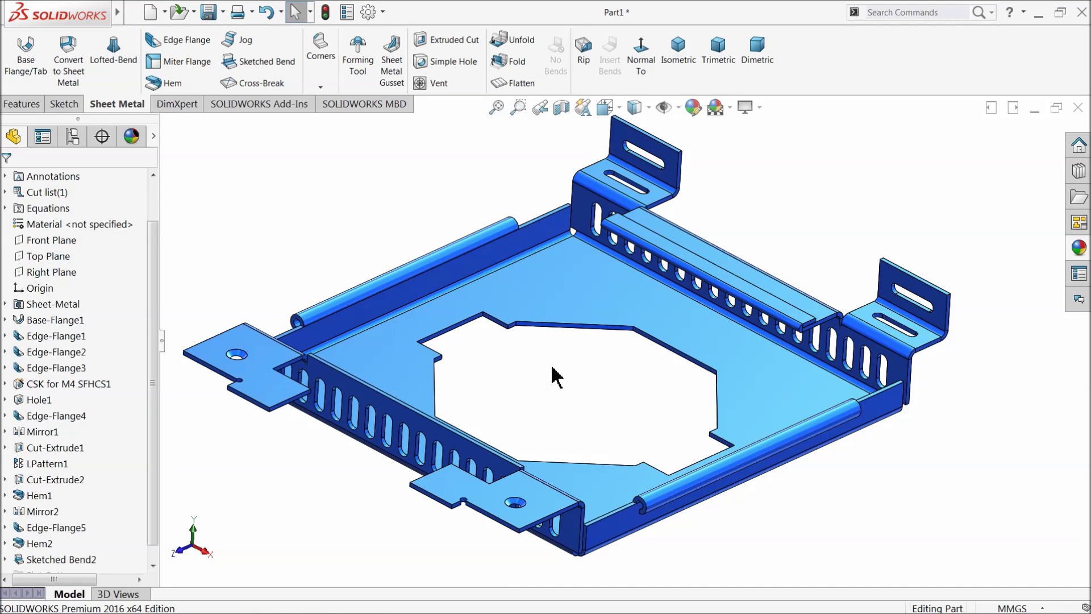
{"action": "middle_click_drag", "start_coordinate": [590, 395], "coordinate": [577, 468]}
{"action": "scroll", "coordinate": [586, 460], "scroll_direction": "down", "scroll_amount": 3}
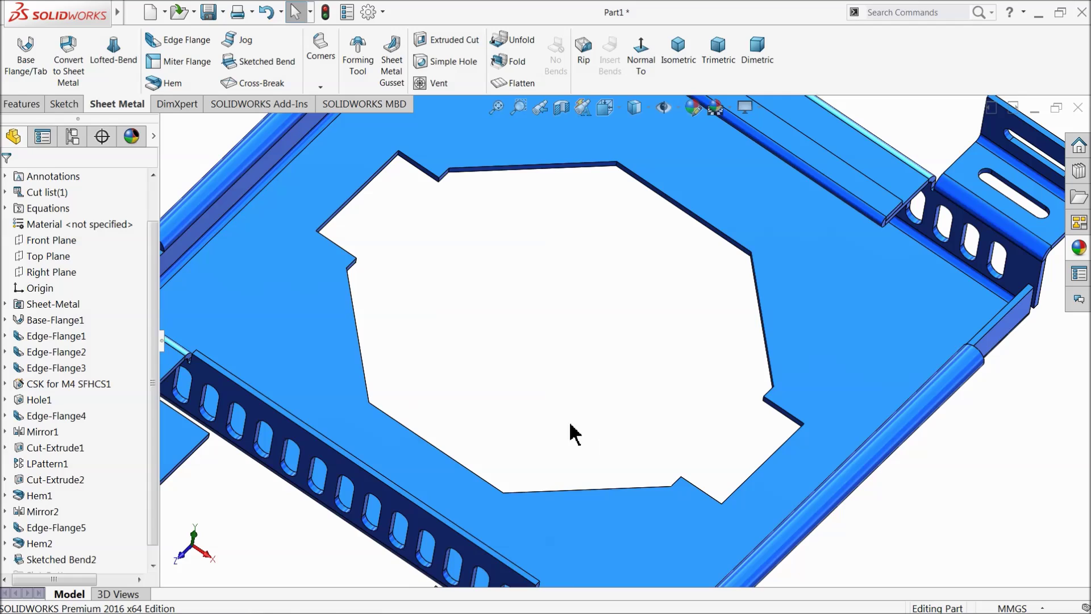
{"action": "left_click", "coordinate": [33, 65]}
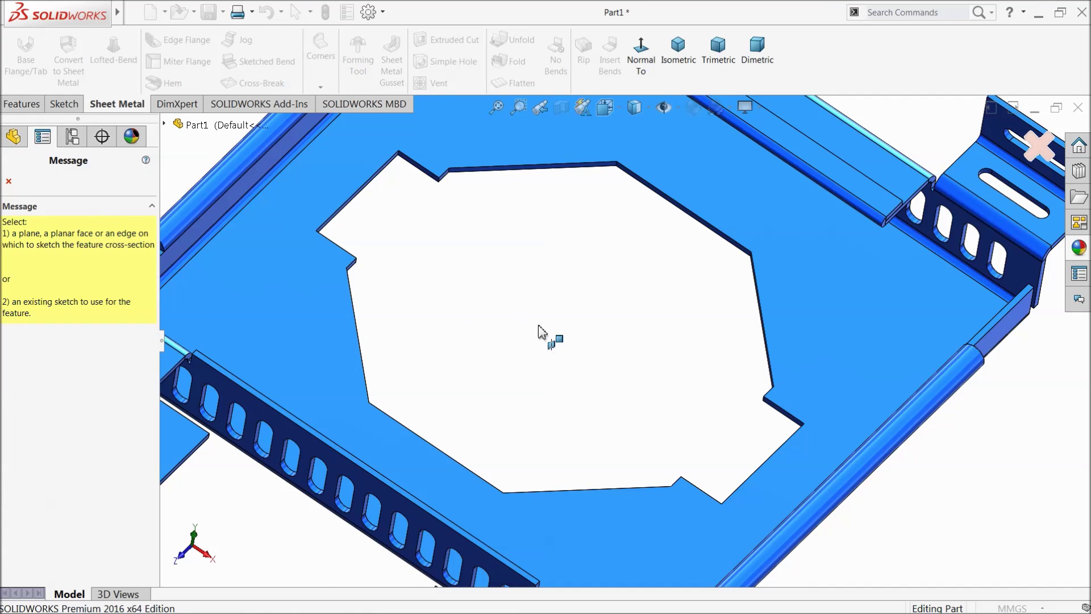
{"action": "left_click", "coordinate": [794, 368]}
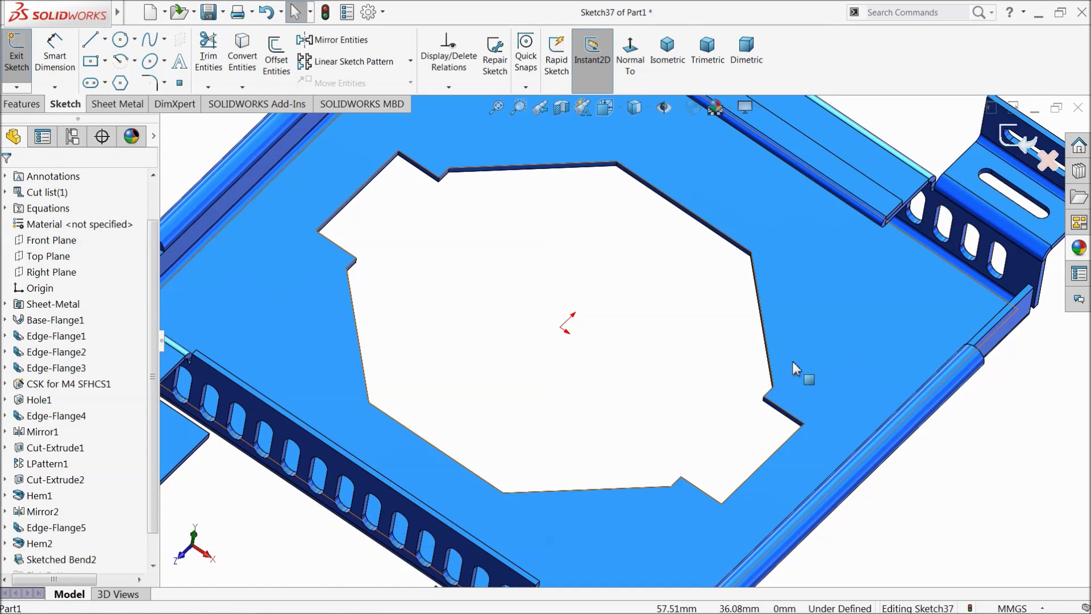
{"action": "left_click", "coordinate": [630, 57]}
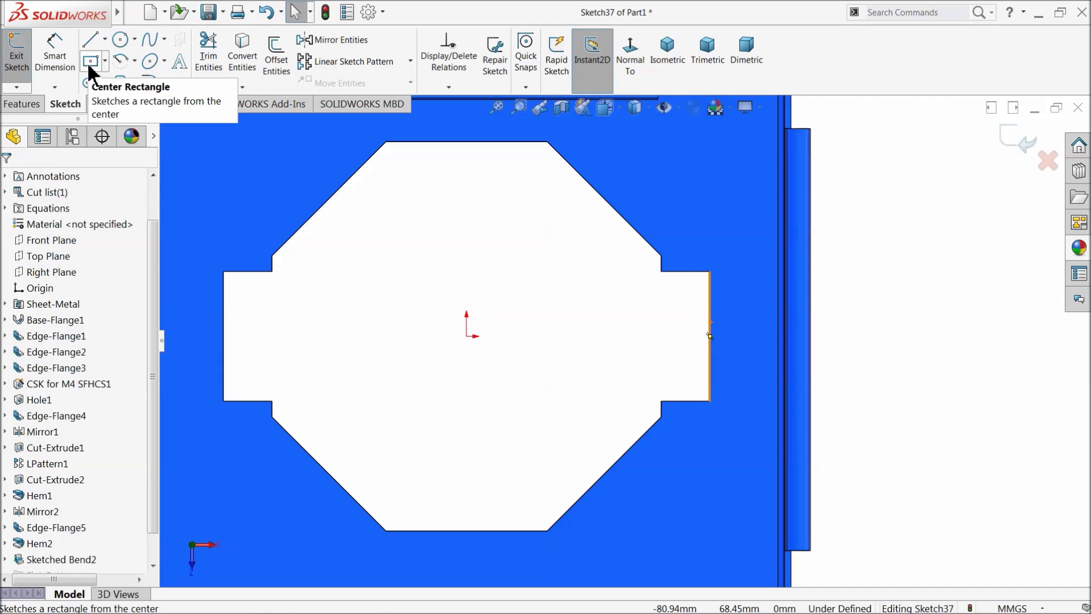
Sketch a corner rectangle about 56 mm long from the end edge of the cutout's wall-side notch inward across the opening
{"action": "left_click", "coordinate": [106, 61]}
{"action": "left_click", "coordinate": [108, 80]}
{"action": "scroll", "coordinate": [645, 324], "scroll_direction": "down", "scroll_amount": 2}
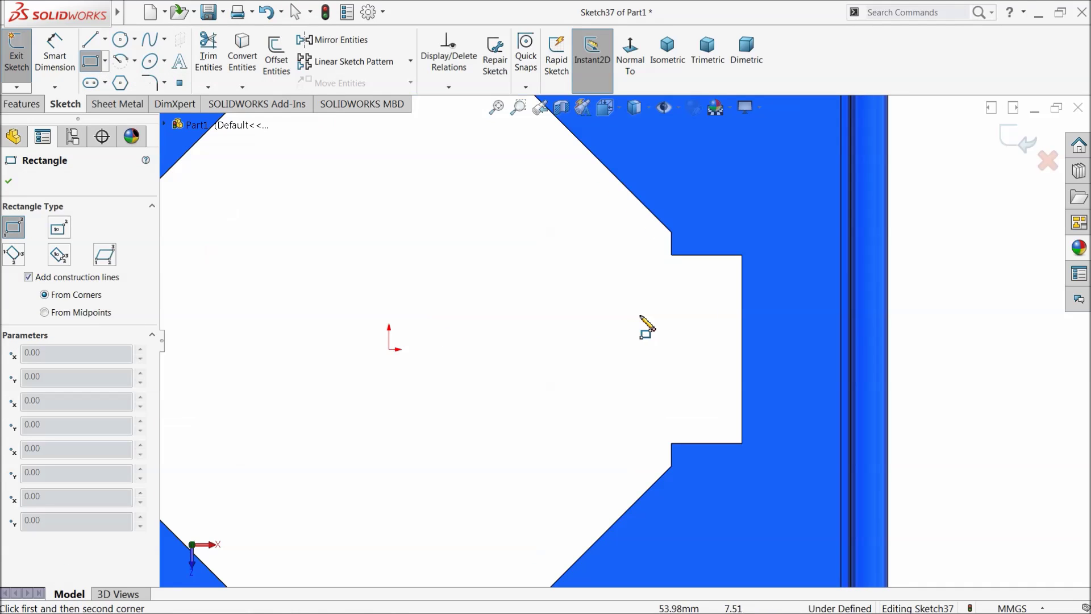
{"action": "left_click", "coordinate": [742, 270]}
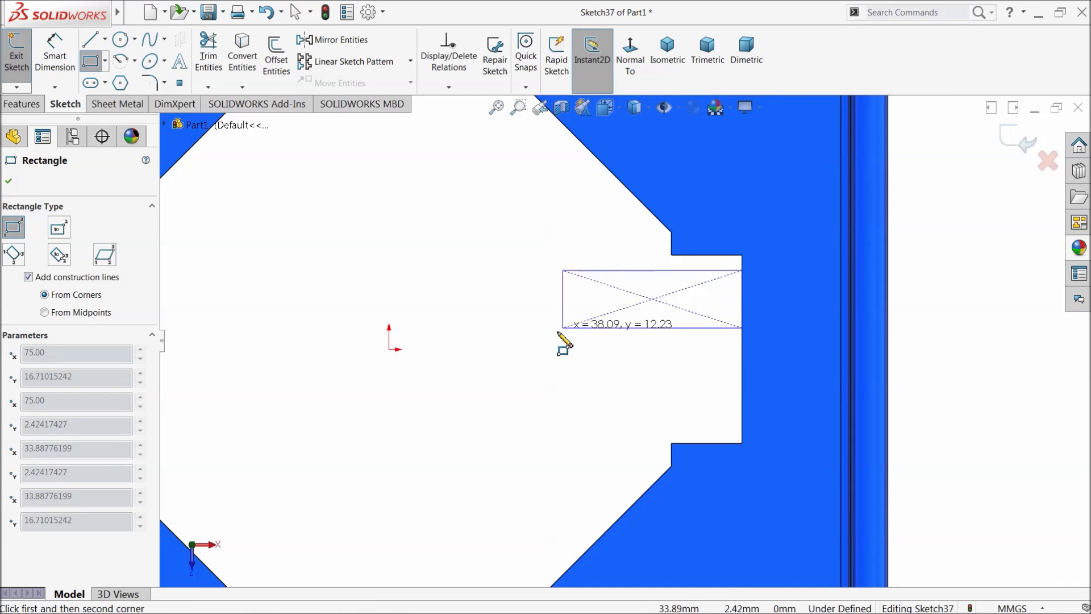
{"action": "left_click", "coordinate": [479, 425]}
{"action": "right_click", "coordinate": [388, 255]}
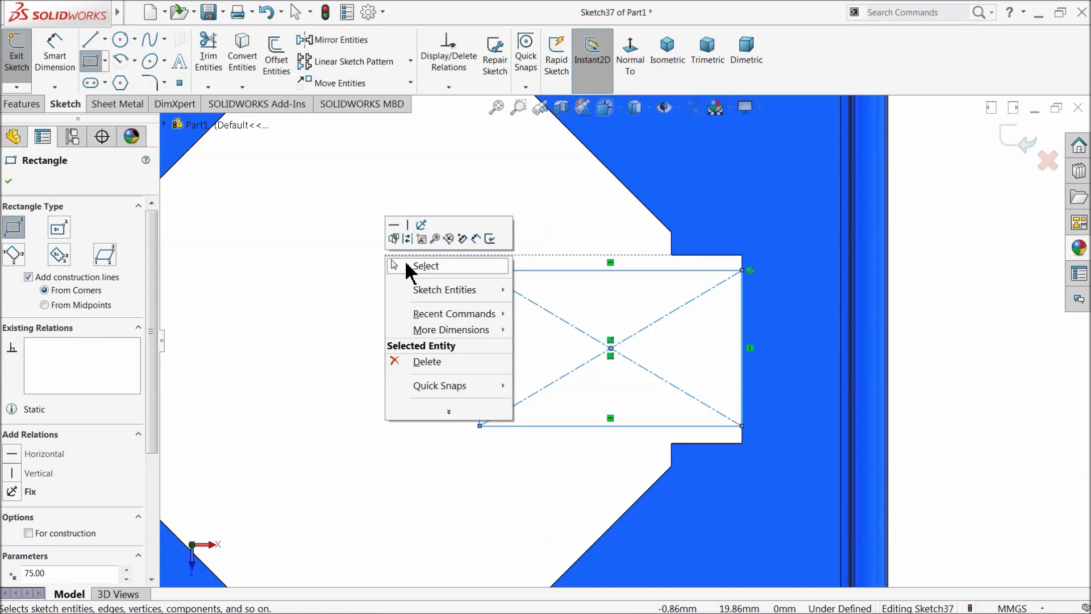
{"action": "left_click", "coordinate": [414, 263]}
Dimension both long edges of the rectangle 2 mm inside the neighbouring side edges of the notch
{"action": "left_click", "coordinate": [54, 57]}
{"action": "scroll", "coordinate": [697, 261], "scroll_direction": "down", "scroll_amount": 2}
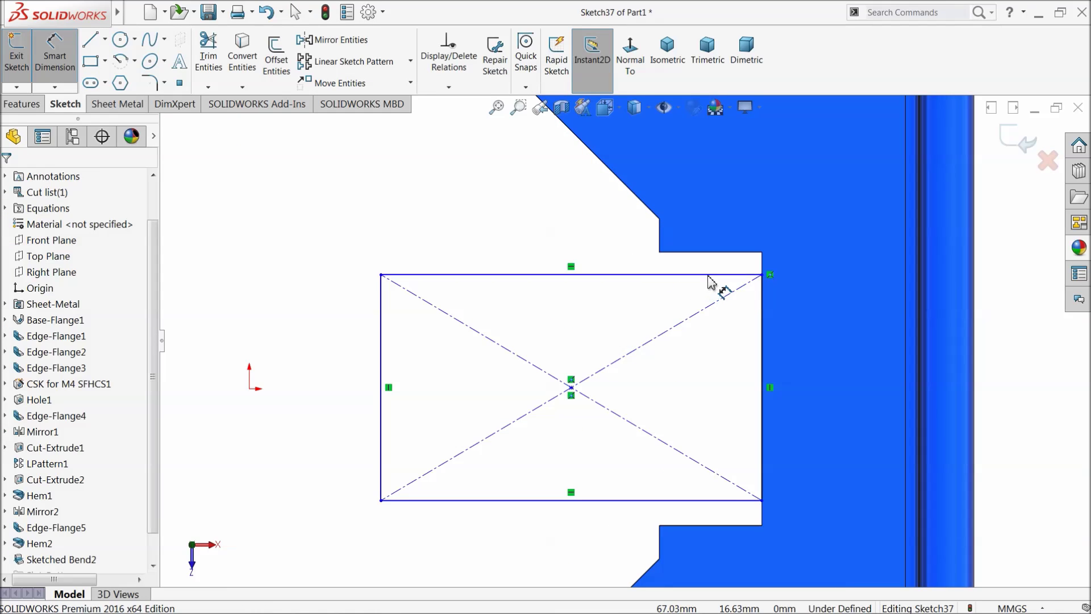
{"action": "left_click", "coordinate": [713, 274]}
{"action": "left_click", "coordinate": [710, 252]}
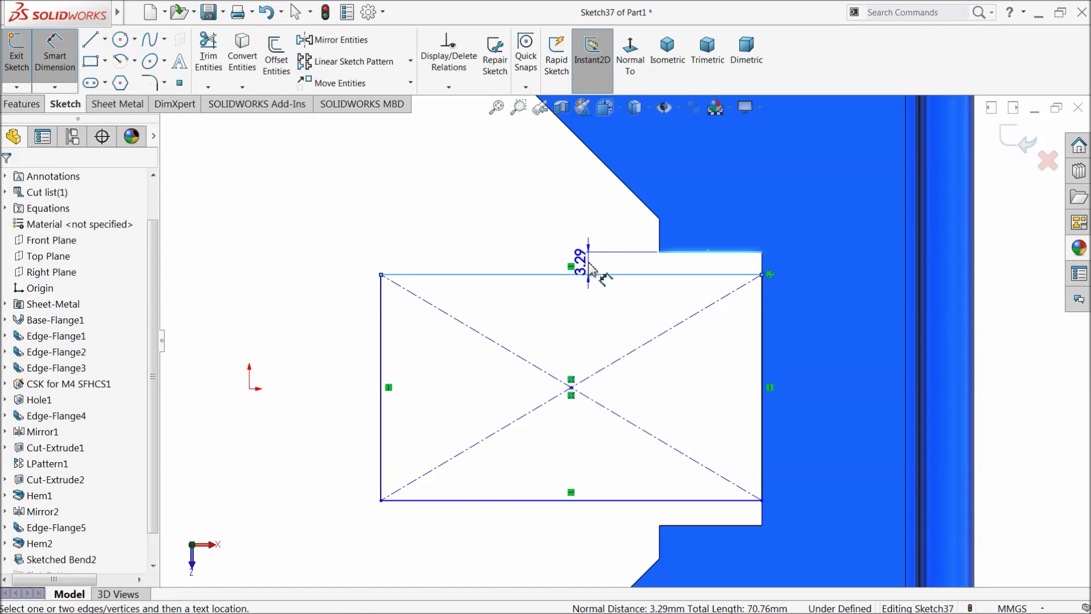
{"action": "left_click", "coordinate": [588, 260]}
{"action": "type", "text": "2"}
{"action": "key", "text": "Return"}
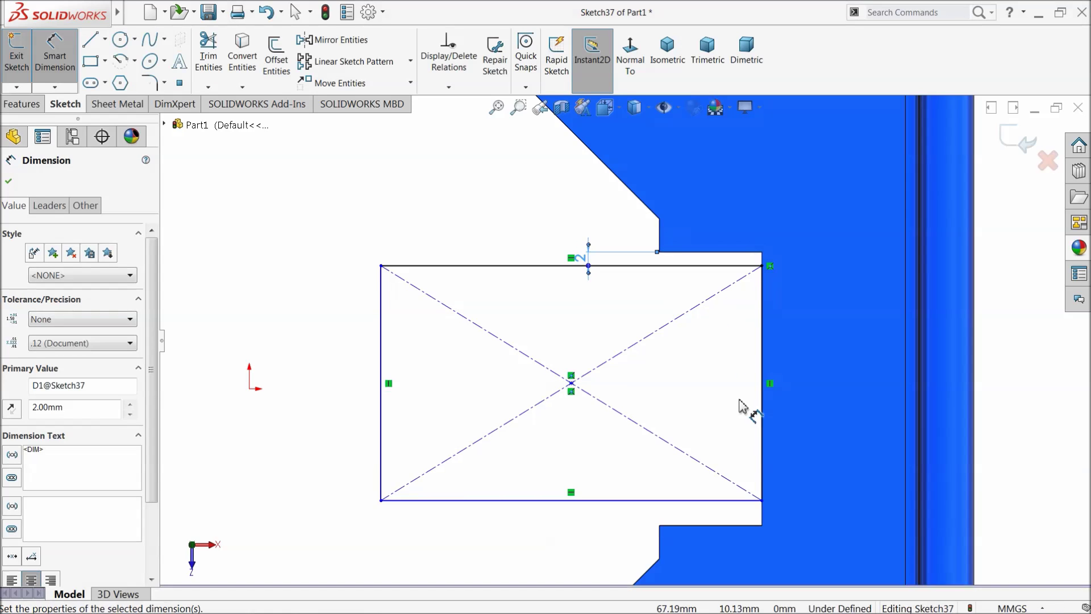
{"action": "left_click", "coordinate": [740, 501]}
{"action": "left_click", "coordinate": [745, 528]}
{"action": "left_click", "coordinate": [813, 514]}
{"action": "type", "text": "2"}
{"action": "key", "text": "Return"}
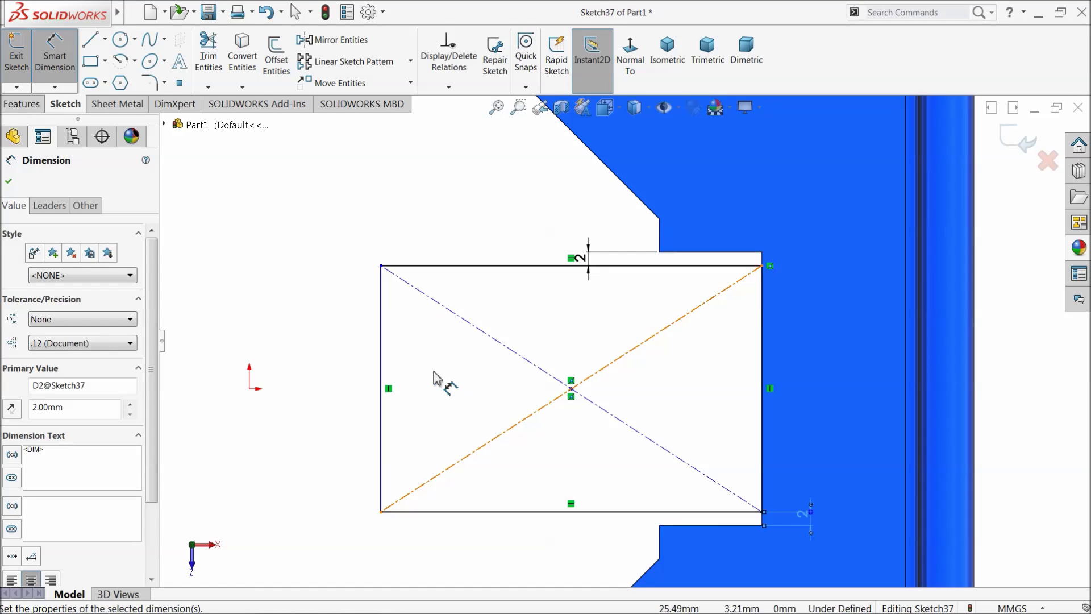
Set the rectangle's length to 50 mm and finish dimensioning
{"action": "left_click", "coordinate": [444, 267]}
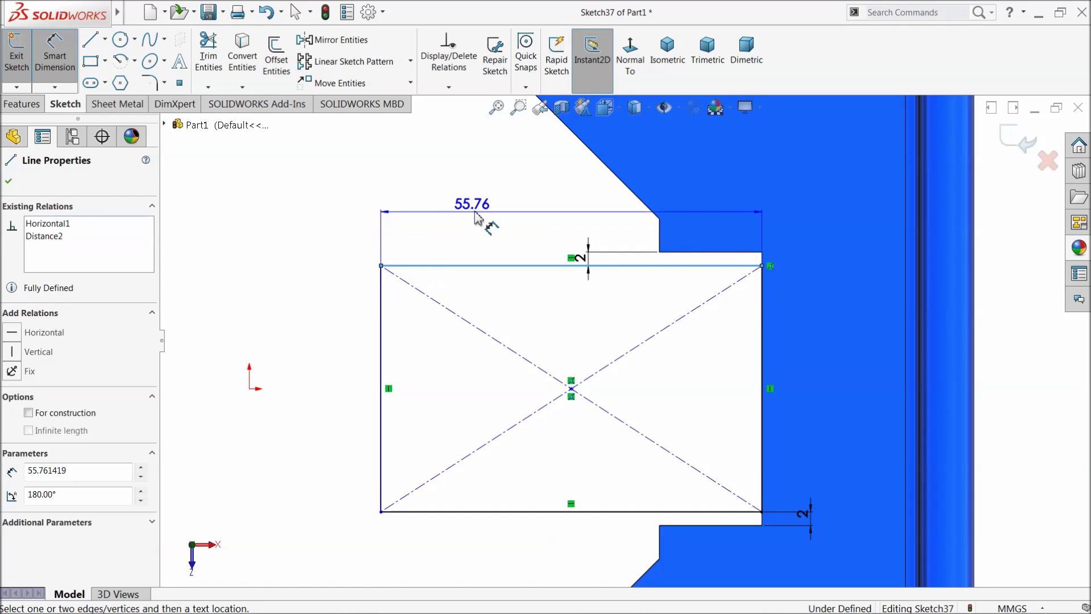
{"action": "left_click", "coordinate": [506, 219]}
{"action": "type", "text": "50"}
{"action": "key", "text": "Return"}
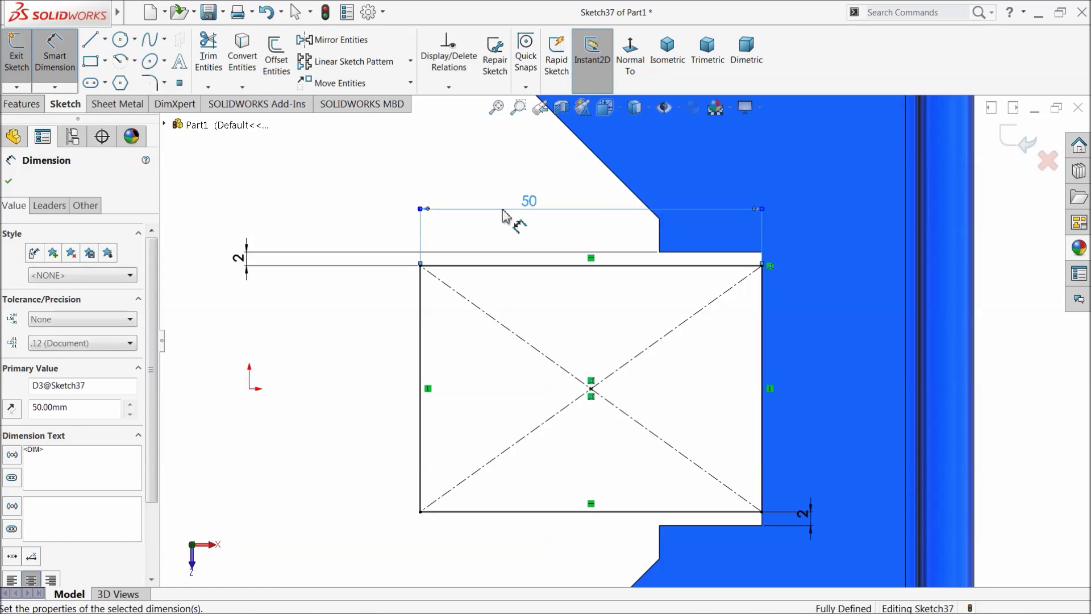
{"action": "left_click", "coordinate": [9, 182]}
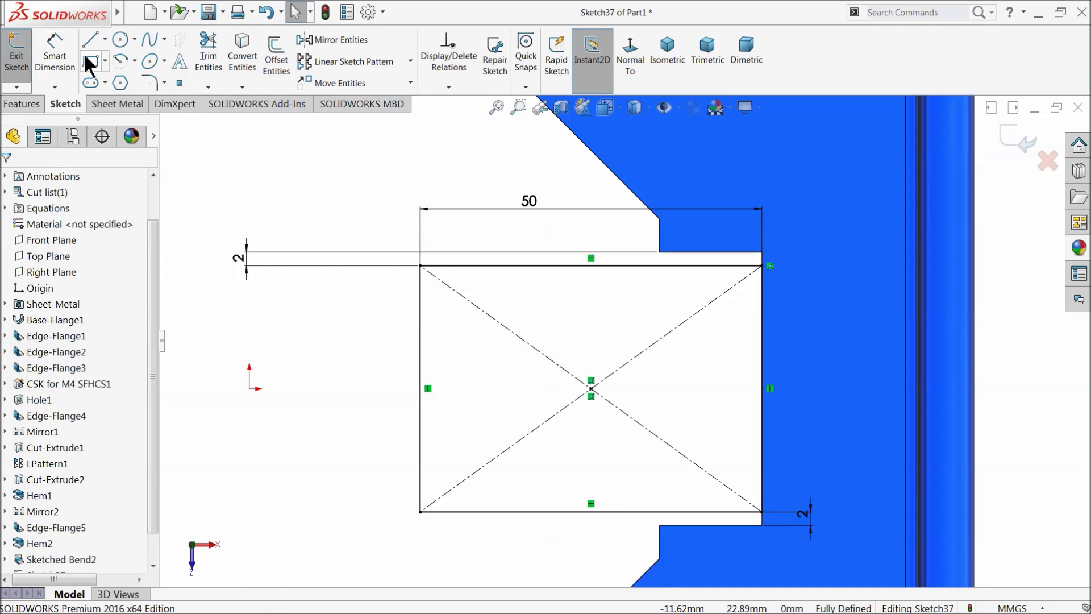
Draw a horizontal centerline from the midpoint of the rectangle's free short edge to the rectangle's centre
{"action": "left_click", "coordinate": [105, 38]}
{"action": "left_click", "coordinate": [111, 80]}
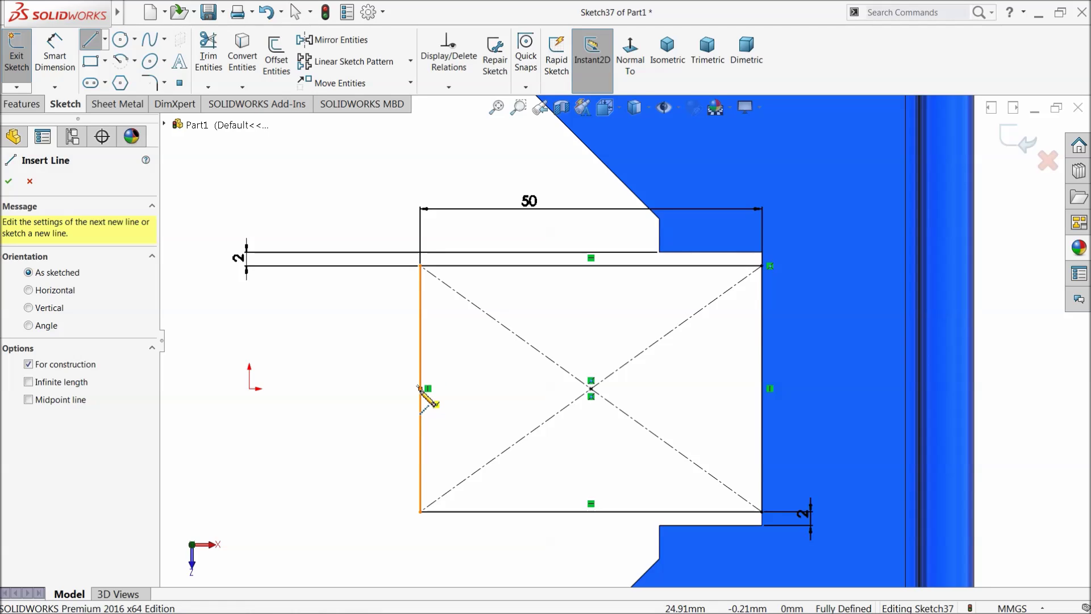
{"action": "left_click", "coordinate": [420, 388]}
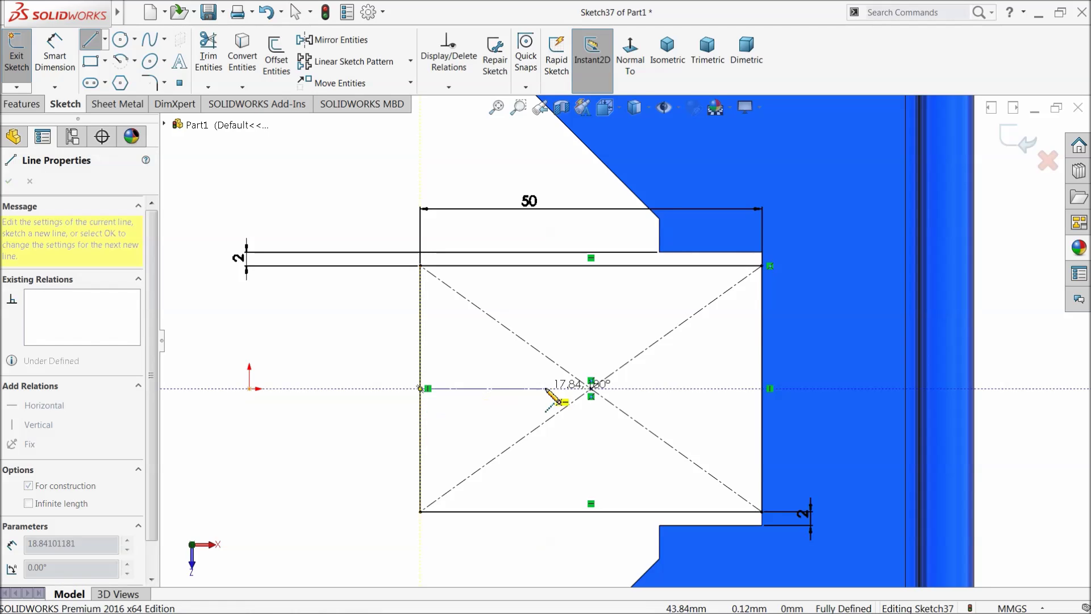
{"action": "left_click", "coordinate": [591, 388]}
{"action": "right_click", "coordinate": [591, 390]}
{"action": "left_click", "coordinate": [614, 328]}
Sketch two circles, one about 8 mm across on the centerline and one about 10 mm across at the rectangle's centre
{"action": "left_click", "coordinate": [120, 39]}
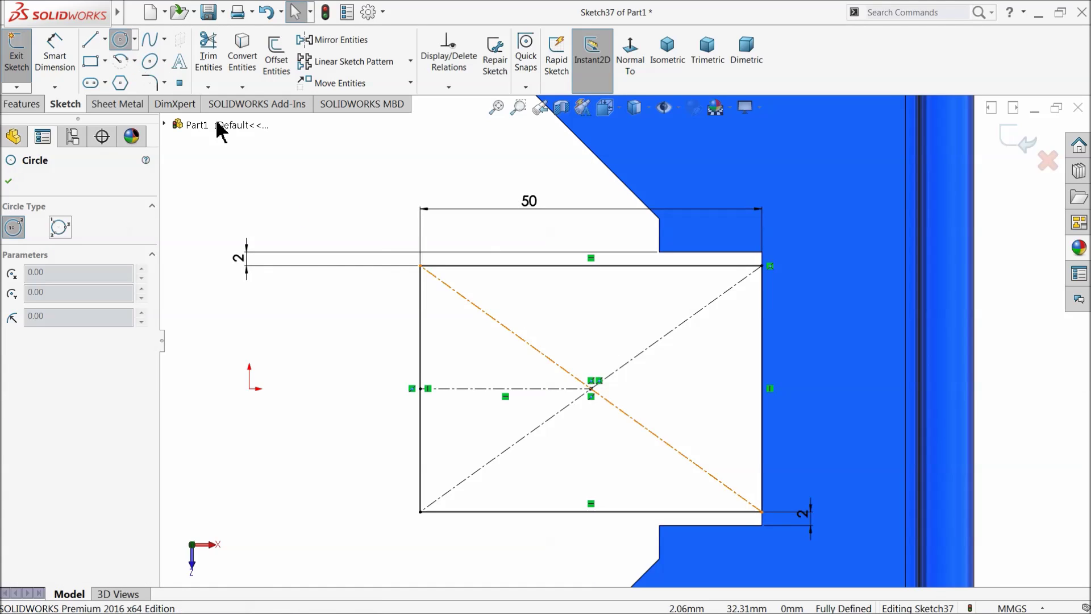
{"action": "left_click", "coordinate": [477, 389]}
{"action": "left_click", "coordinate": [499, 371]}
{"action": "left_click", "coordinate": [591, 389]}
{"action": "left_click", "coordinate": [613, 364]}
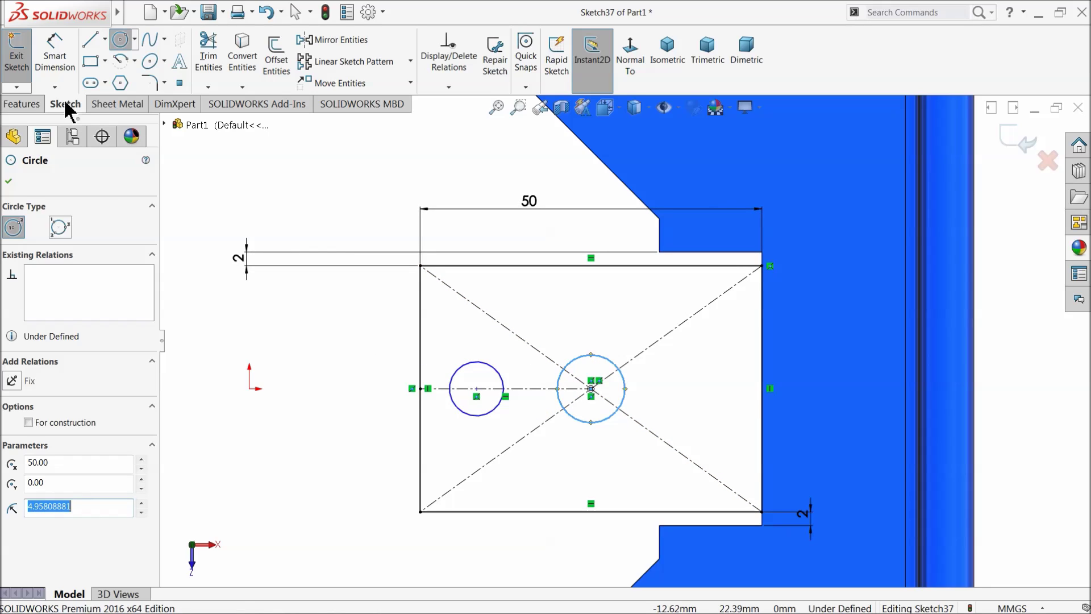
Dimension the outer circle's centre 10 mm from the rectangle's free short edge
{"action": "left_click", "coordinate": [54, 57]}
{"action": "left_click", "coordinate": [477, 389]}
{"action": "left_click", "coordinate": [421, 371]}
{"action": "left_click", "coordinate": [437, 329]}
{"action": "type", "text": "10"}
{"action": "key", "text": "Return"}
Dimension the spacing between the two circle centres as a driven dimension
{"action": "left_click", "coordinate": [489, 389]}
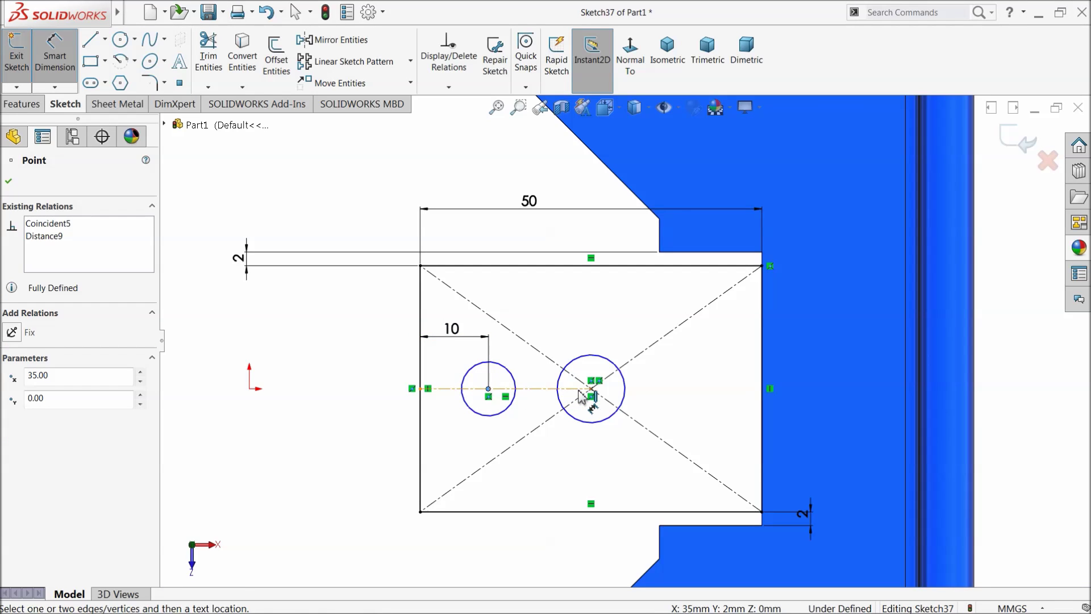
{"action": "left_click", "coordinate": [592, 389]}
{"action": "left_click", "coordinate": [550, 323]}
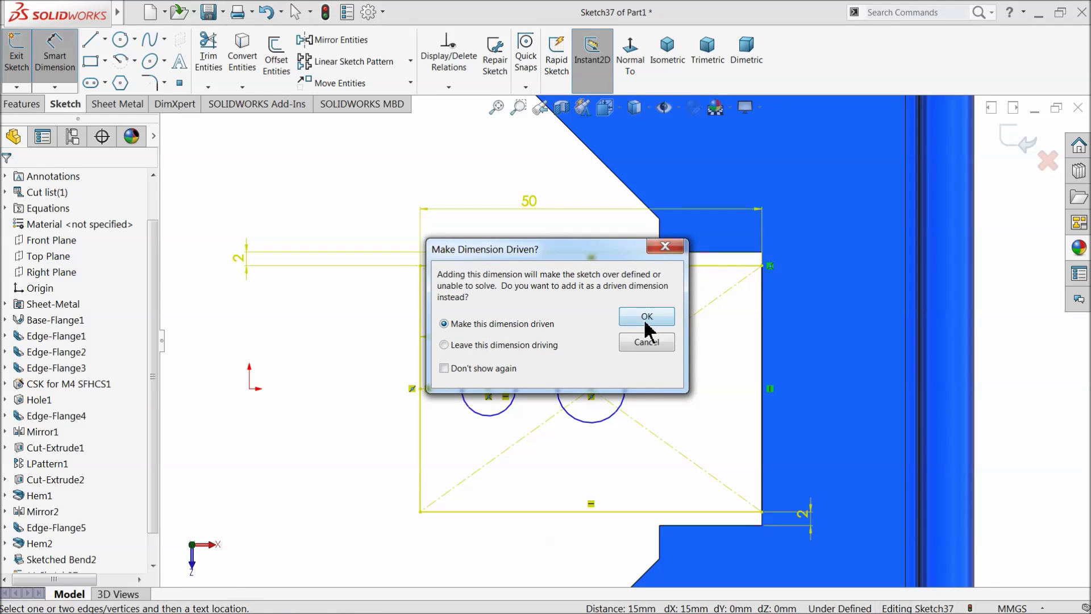
{"action": "left_click", "coordinate": [646, 325]}
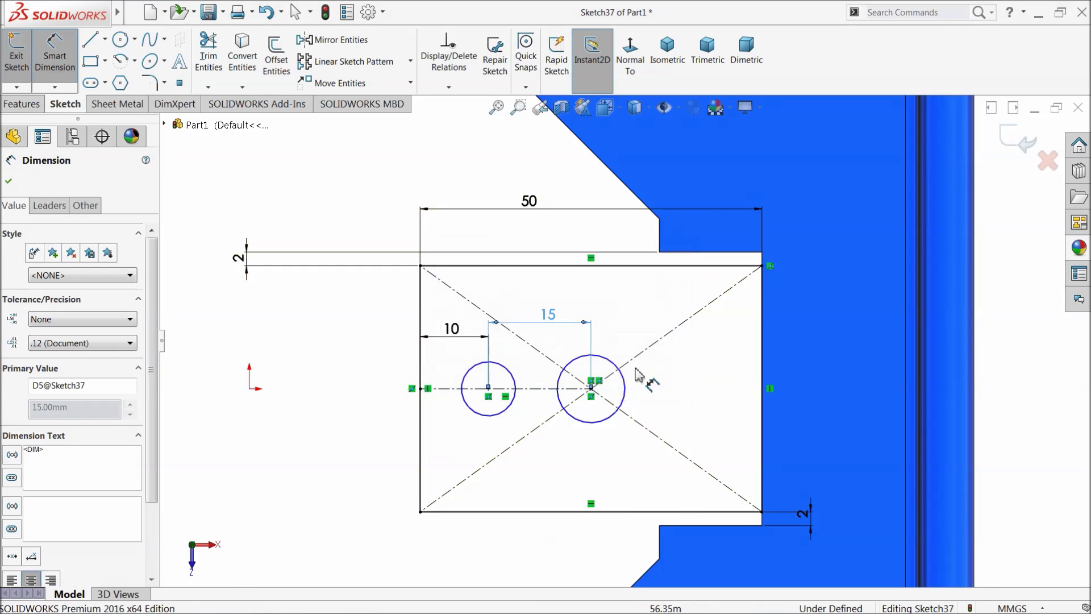
Set the outer circle's diameter to 8 mm and finish dimensioning
{"action": "left_click", "coordinate": [469, 369]}
{"action": "left_click", "coordinate": [400, 388]}
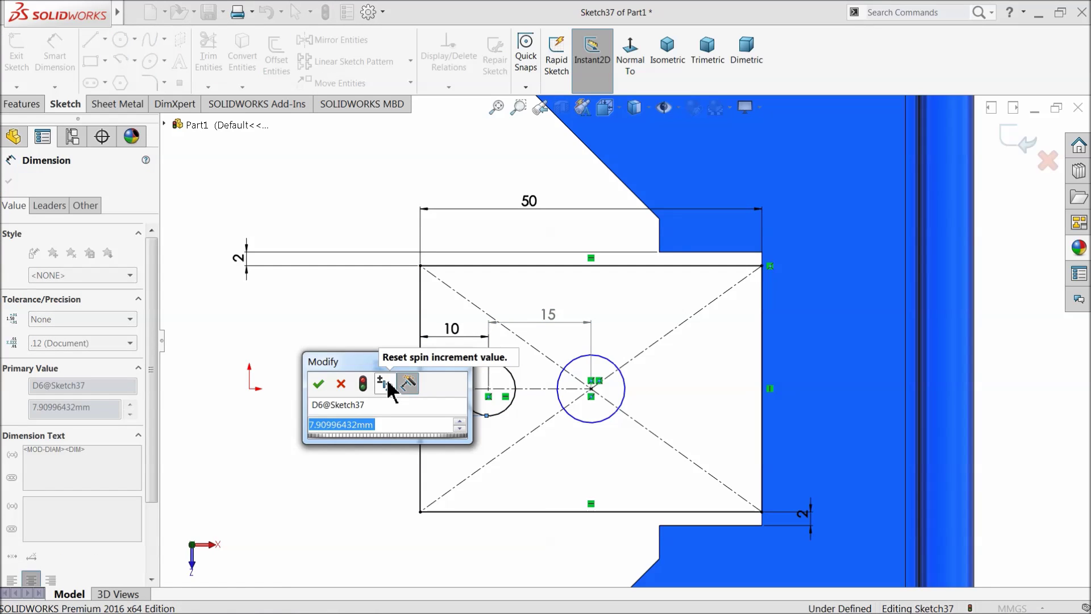
{"action": "type", "text": "8"}
{"action": "key", "text": "Return"}
{"action": "left_click", "coordinate": [8, 180]}
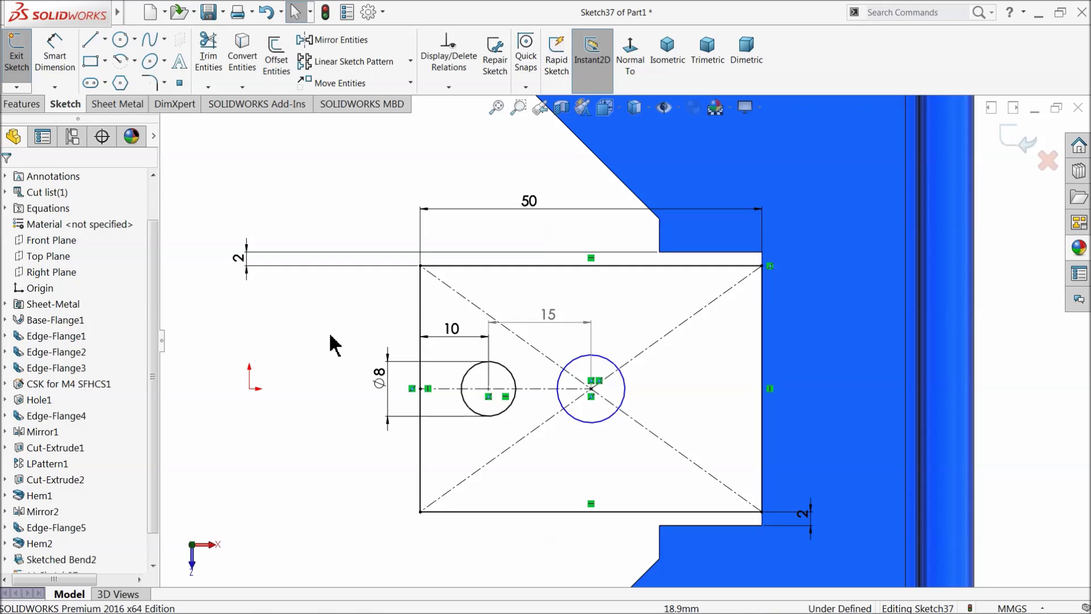
Apply an Equal relation between the two circles
{"action": "left_click", "coordinate": [615, 414]}
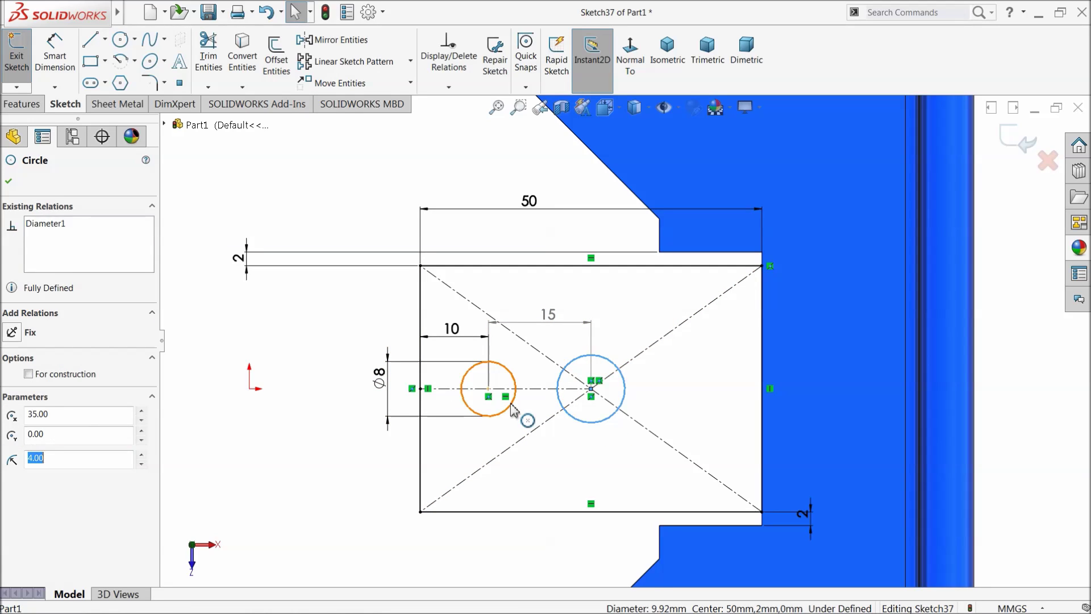
{"action": "left_click", "coordinate": [509, 407], "text": "ctrl"}
{"action": "left_click", "coordinate": [583, 354]}
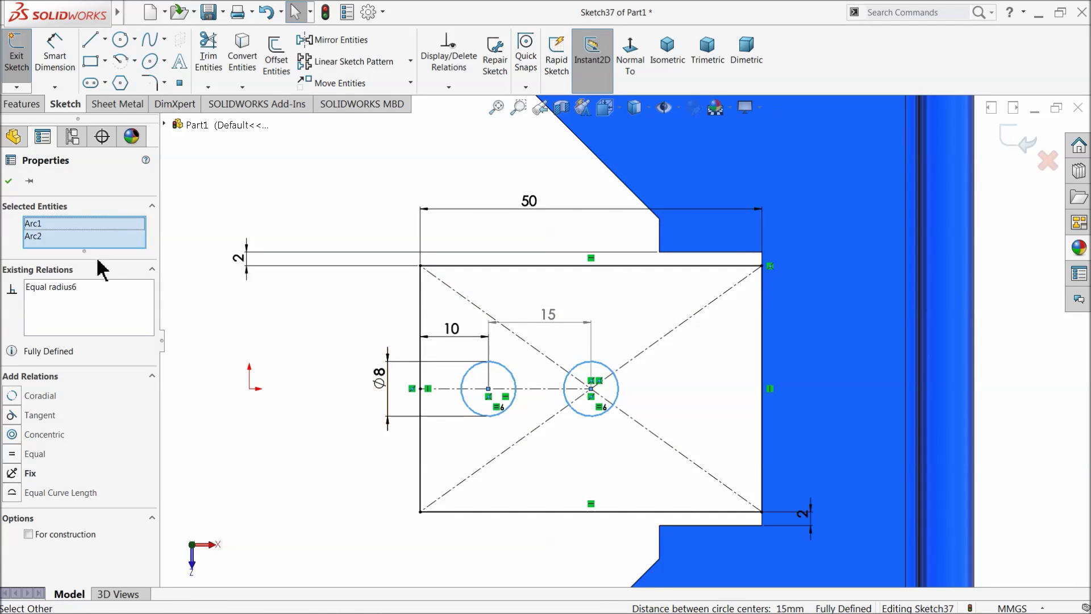
{"action": "left_click", "coordinate": [8, 181]}
Exit the sketch and create the tab with Merge result on and Reverse direction off
{"action": "mouse_move", "coordinate": [281, 301]}
{"action": "middle_mouse_down"}
{"action": "mouse_move", "coordinate": [282, 222]}
{"action": "mouse_move", "coordinate": [173, 189]}
{"action": "middle_mouse_up"}
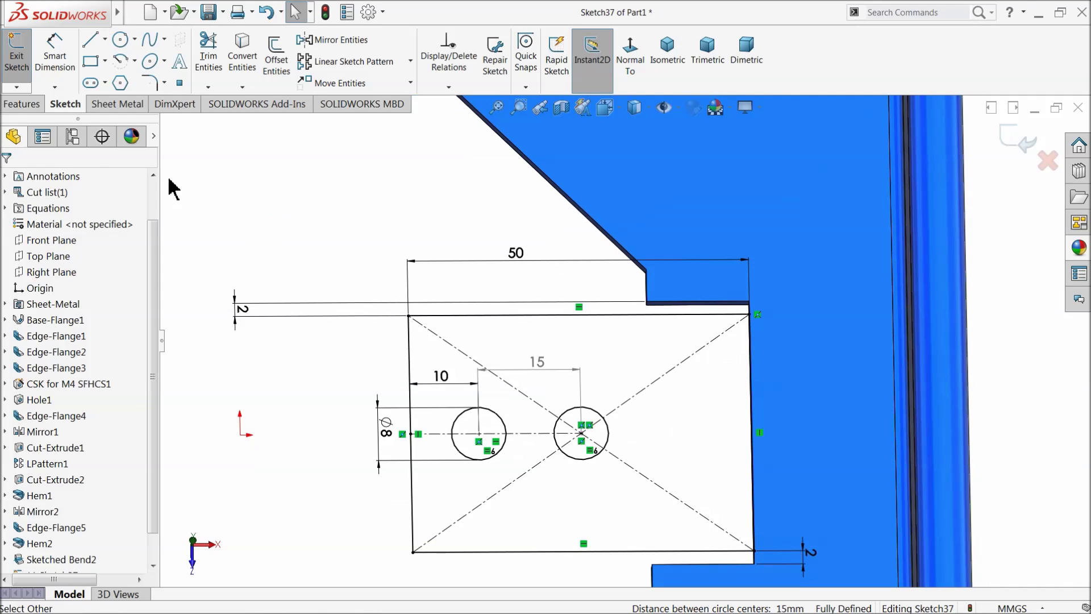
{"action": "left_click", "coordinate": [1027, 143]}
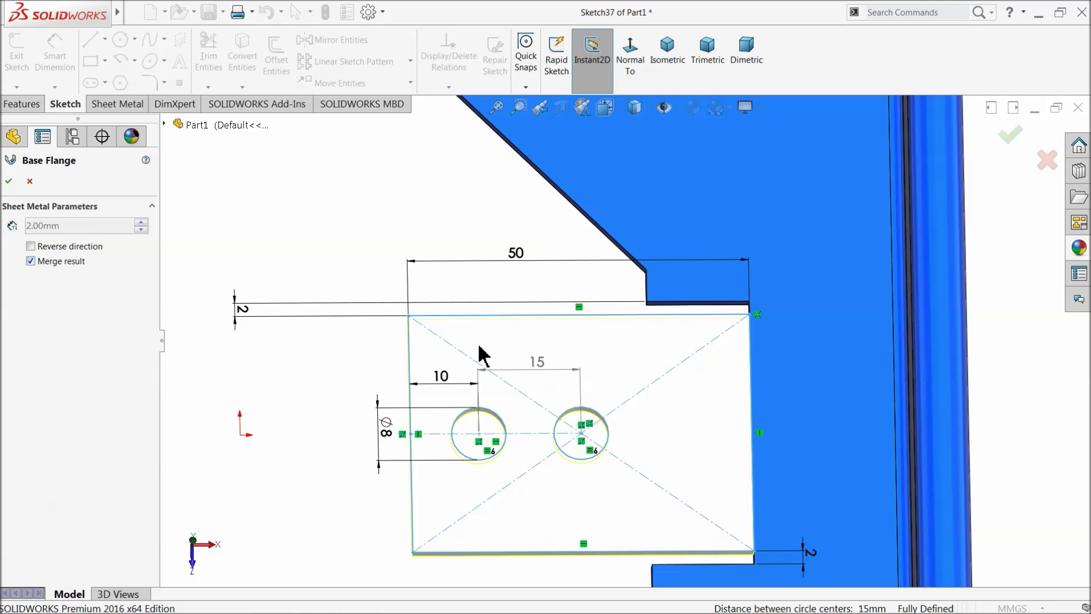
{"action": "scroll", "coordinate": [558, 431], "scroll_direction": "up", "scroll_amount": 3}
{"action": "middle_click_drag", "start_coordinate": [557, 431], "coordinate": [721, 387]}
{"action": "scroll", "coordinate": [704, 448], "scroll_direction": "down", "scroll_amount": 6}
{"action": "middle_click_drag", "start_coordinate": [684, 290], "coordinate": [719, 234]}
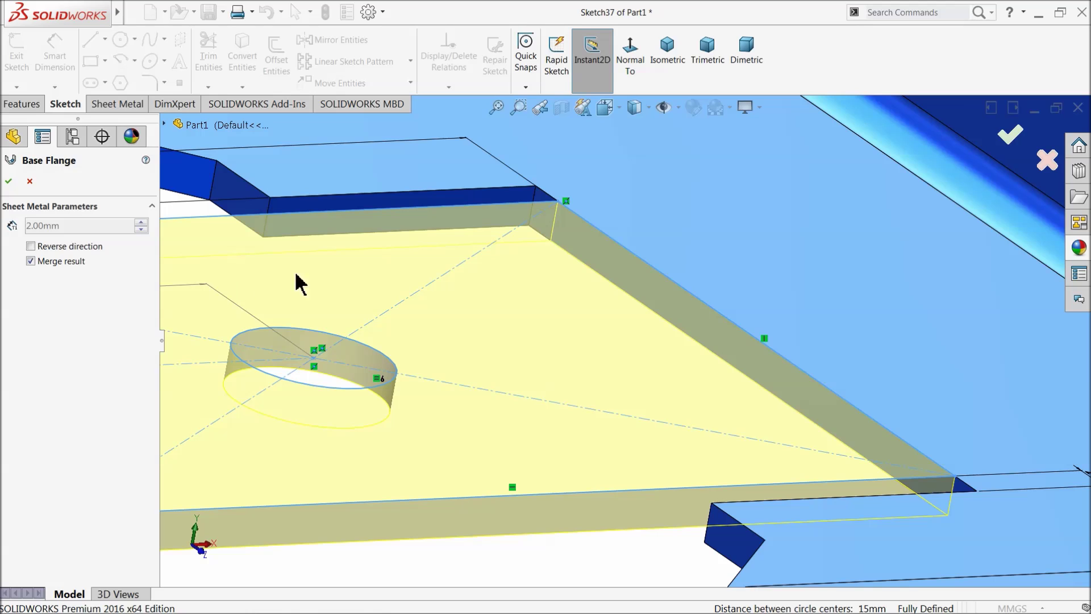
{"action": "left_click", "coordinate": [9, 181]}
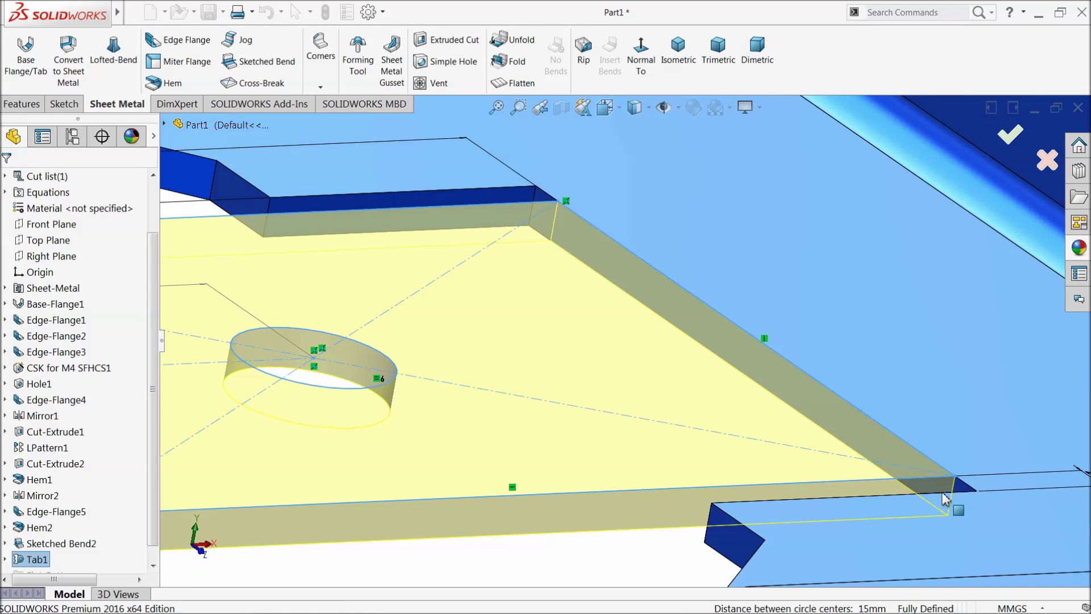
Start a Jog with a new sketch on the face of the two-hole tab
{"action": "scroll", "coordinate": [771, 416], "scroll_direction": "up", "scroll_amount": 3}
{"action": "scroll", "coordinate": [641, 389], "scroll_direction": "down", "scroll_amount": 5}
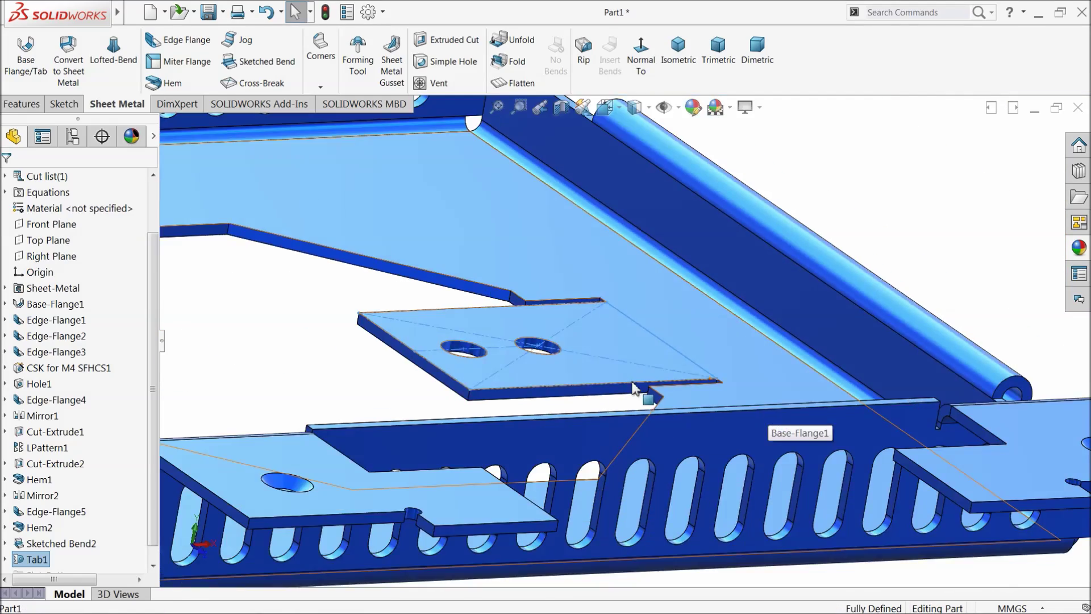
{"action": "scroll", "coordinate": [601, 390], "scroll_direction": "up", "scroll_amount": 4}
{"action": "middle_click_drag", "start_coordinate": [601, 389], "coordinate": [398, 284]}
{"action": "scroll", "coordinate": [254, 149], "scroll_direction": "down", "scroll_amount": 2}
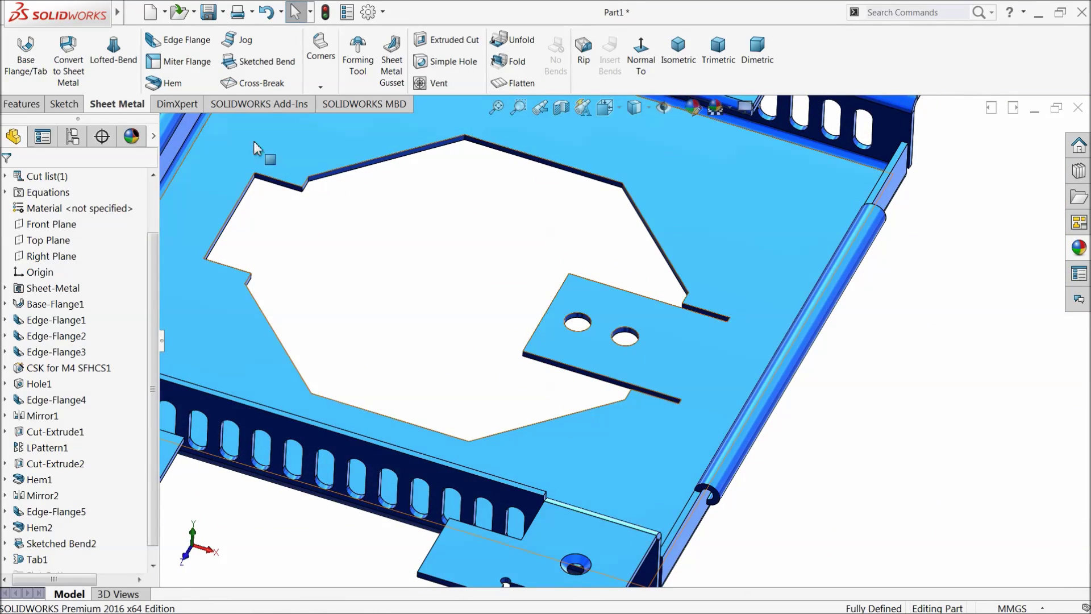
{"action": "left_click", "coordinate": [244, 39]}
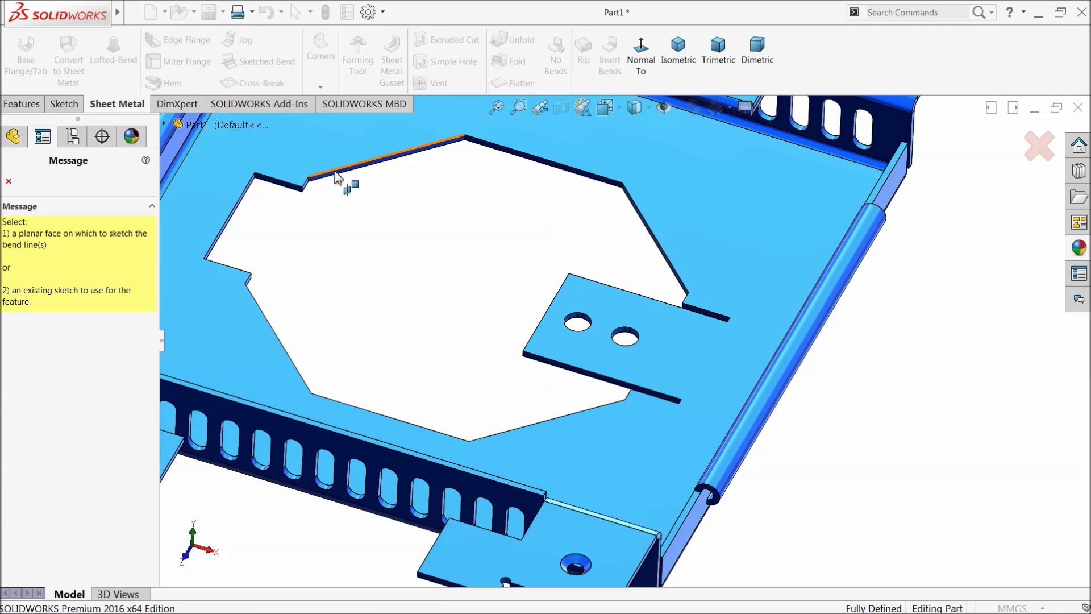
{"action": "left_click", "coordinate": [663, 372]}
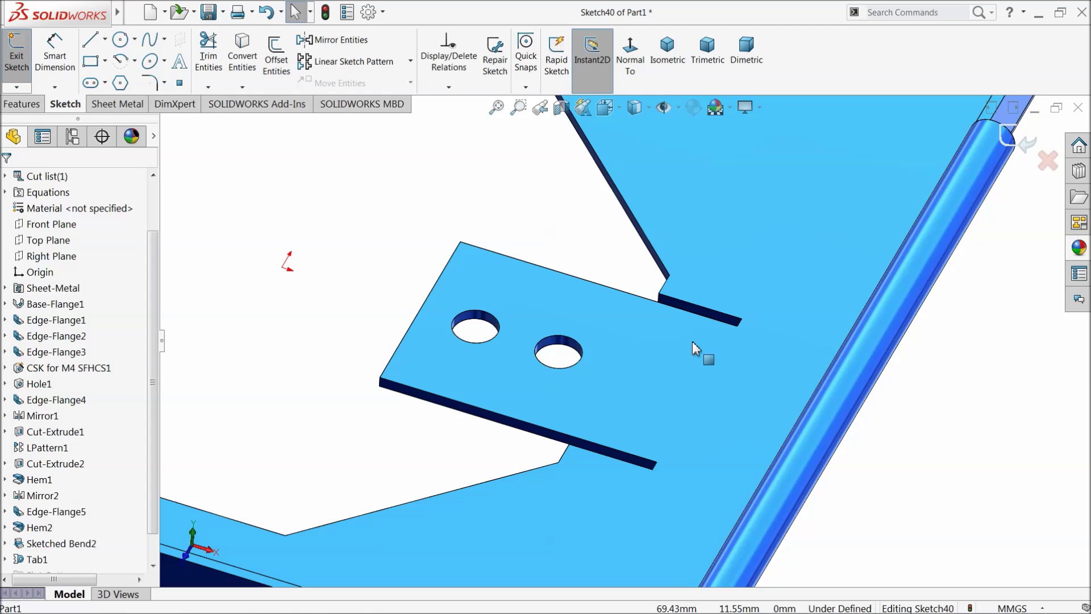
Sketch a vertical jog line across the tab, starting where the notch meets the tab's side
{"action": "left_click", "coordinate": [91, 35]}
{"action": "mouse_move", "coordinate": [654, 378]}
{"action": "middle_mouse_down"}
{"action": "mouse_move", "coordinate": [652, 358]}
{"action": "mouse_move", "coordinate": [671, 376]}
{"action": "middle_mouse_up"}
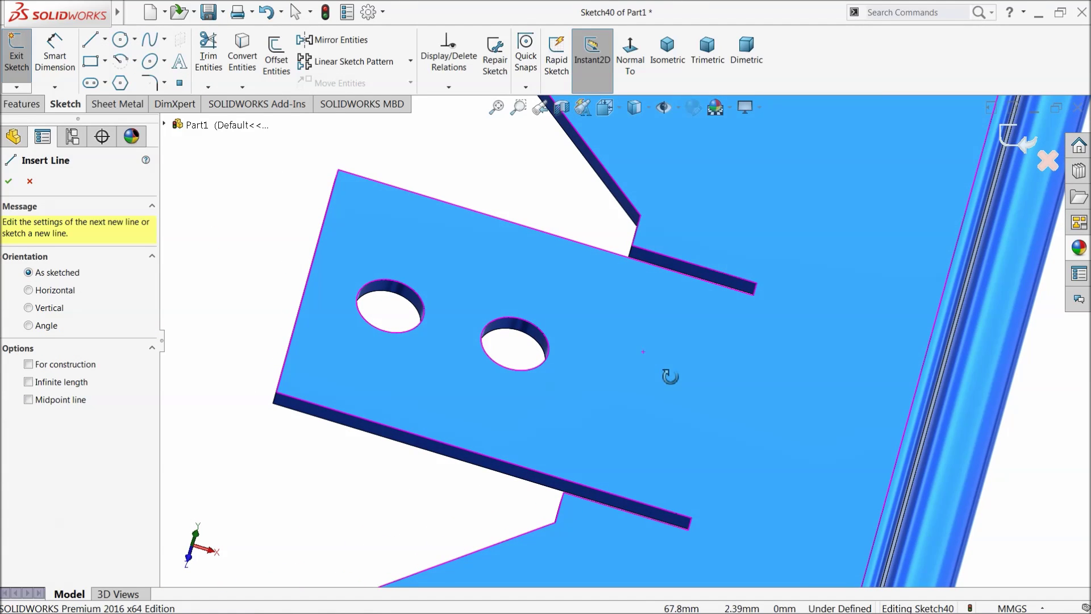
{"action": "mouse_move", "coordinate": [651, 294]}
{"action": "middle_mouse_down"}
{"action": "mouse_move", "coordinate": [629, 275]}
{"action": "mouse_move", "coordinate": [641, 262]}
{"action": "middle_mouse_up"}
{"action": "left_click", "coordinate": [639, 248]}
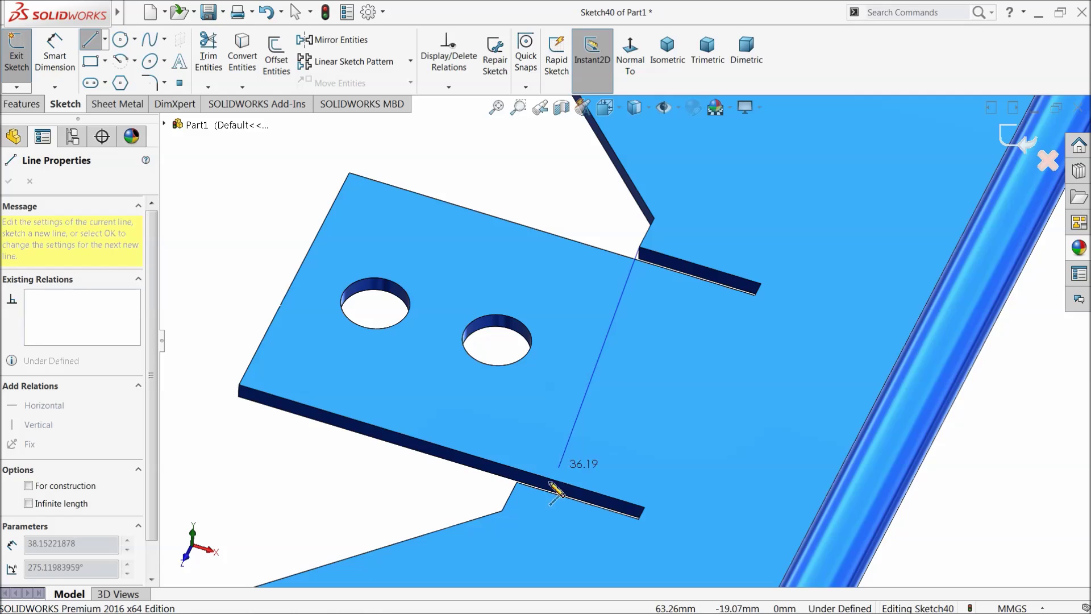
{"action": "left_click", "coordinate": [517, 483]}
{"action": "right_click", "coordinate": [493, 416]}
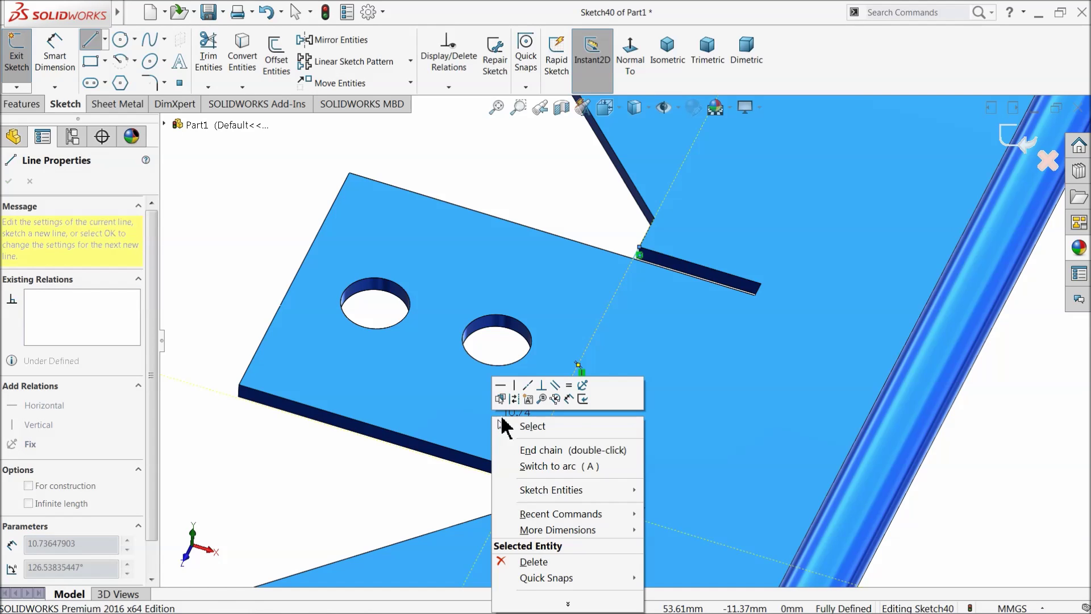
{"action": "left_click", "coordinate": [545, 428]}
Release the jog line from the notch corner and shift it parallel toward the rolled-hem wall, between the two side slots
{"action": "middle_click_drag", "start_coordinate": [614, 446], "coordinate": [600, 349]}
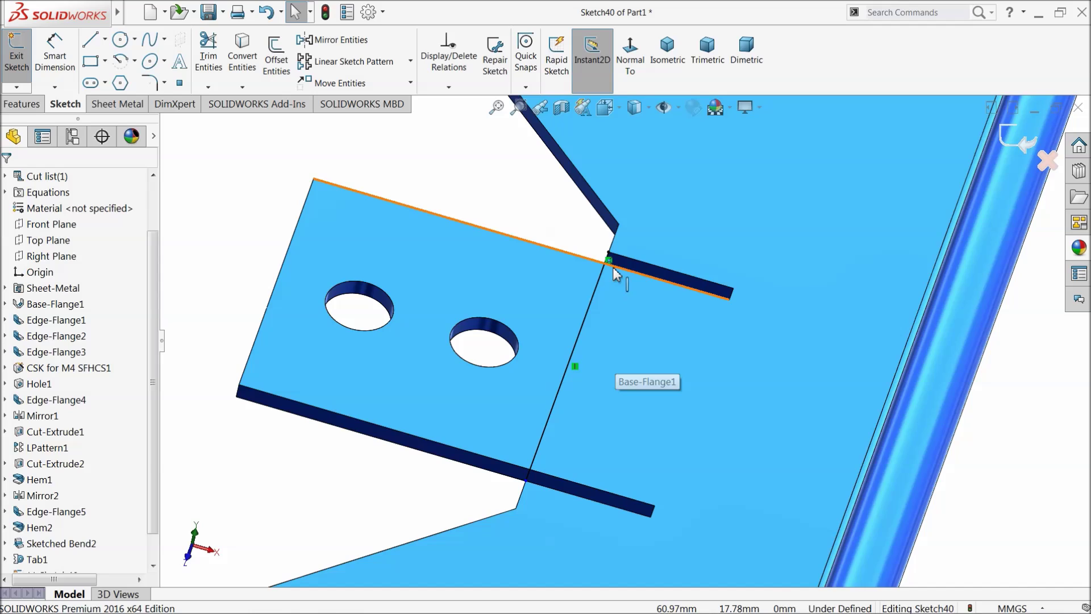
{"action": "key", "text": "ctrl+z"}
{"action": "left_click_drag", "start_coordinate": [587, 331], "coordinate": [623, 349]}
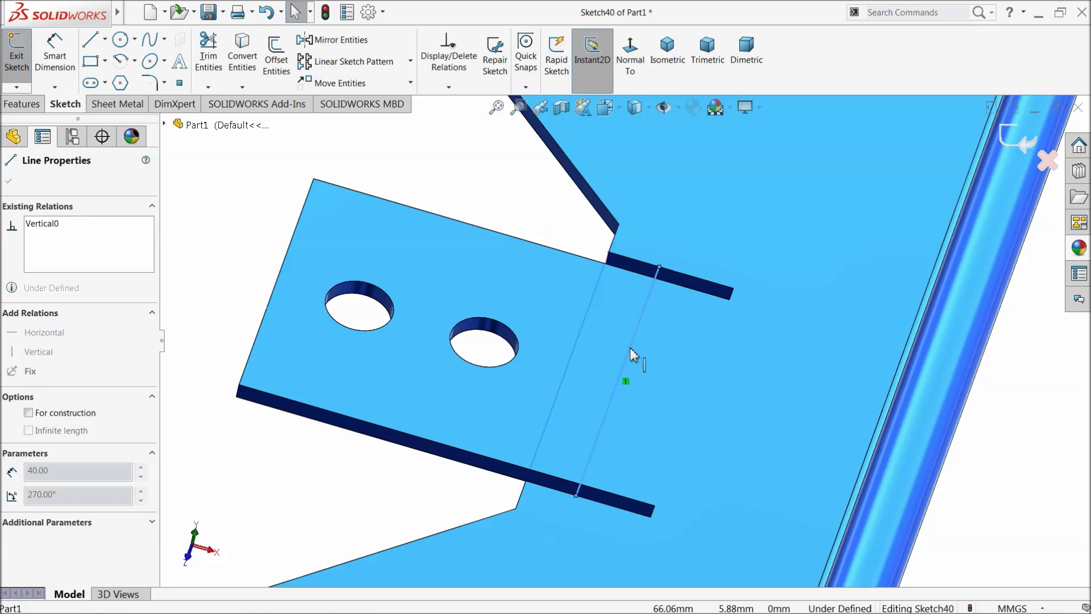
{"action": "left_click_drag", "start_coordinate": [632, 353], "coordinate": [634, 355]}
{"action": "middle_click_drag", "start_coordinate": [672, 401], "coordinate": [578, 386]}
Dimension the jog line 8.5 mm from the closed end of the tab's side slot and exit the sketch
{"action": "left_click", "coordinate": [55, 54]}
{"action": "left_click", "coordinate": [630, 321]}
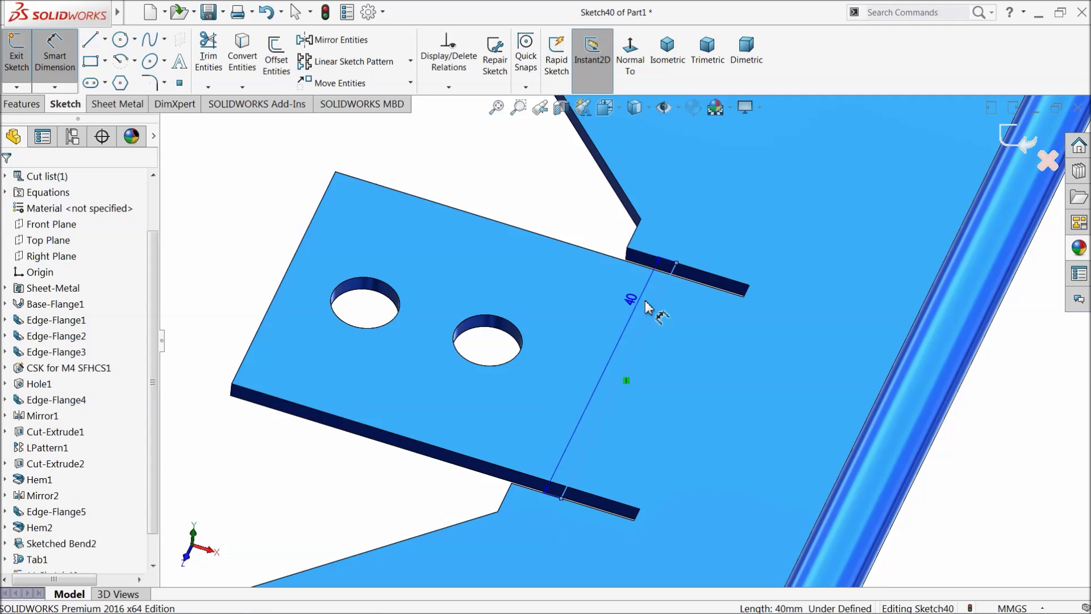
{"action": "left_click", "coordinate": [748, 294]}
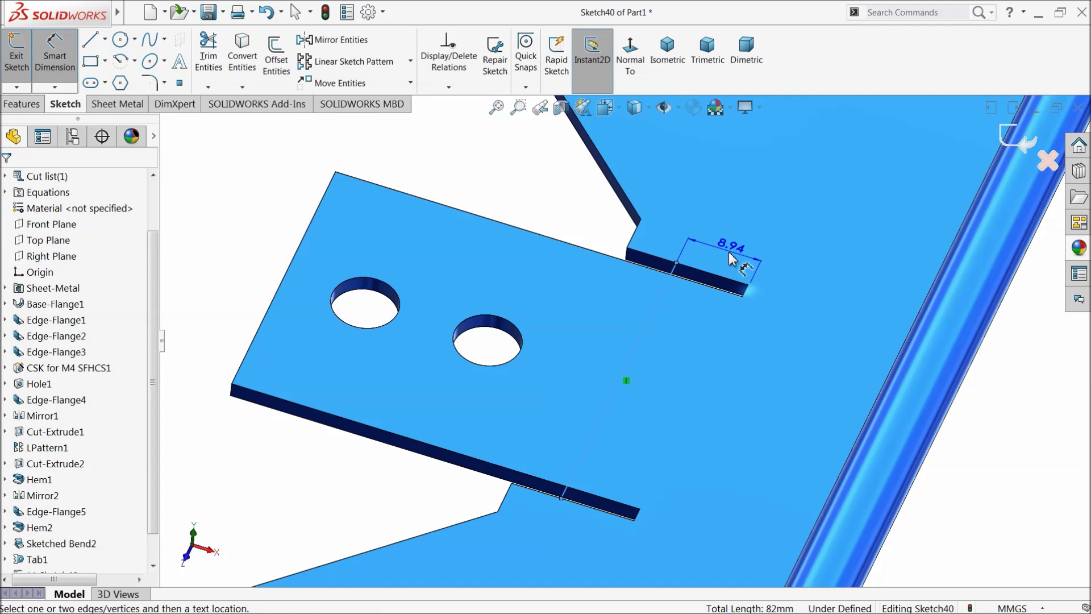
{"action": "left_click", "coordinate": [730, 259]}
{"action": "type", "text": "8."}
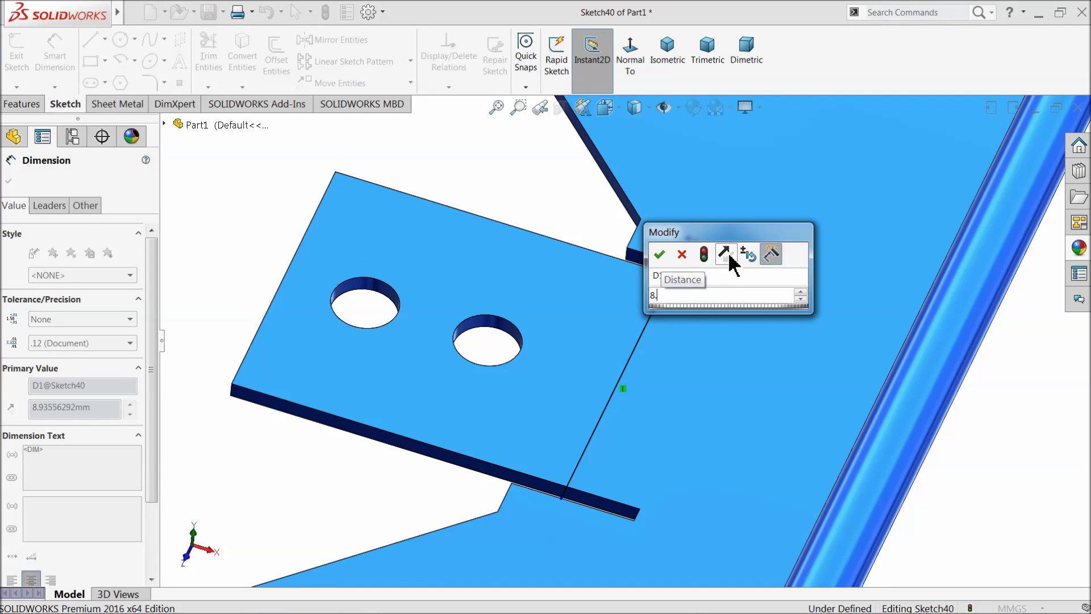
{"action": "type", "text": "5"}
{"action": "key", "text": "Return"}
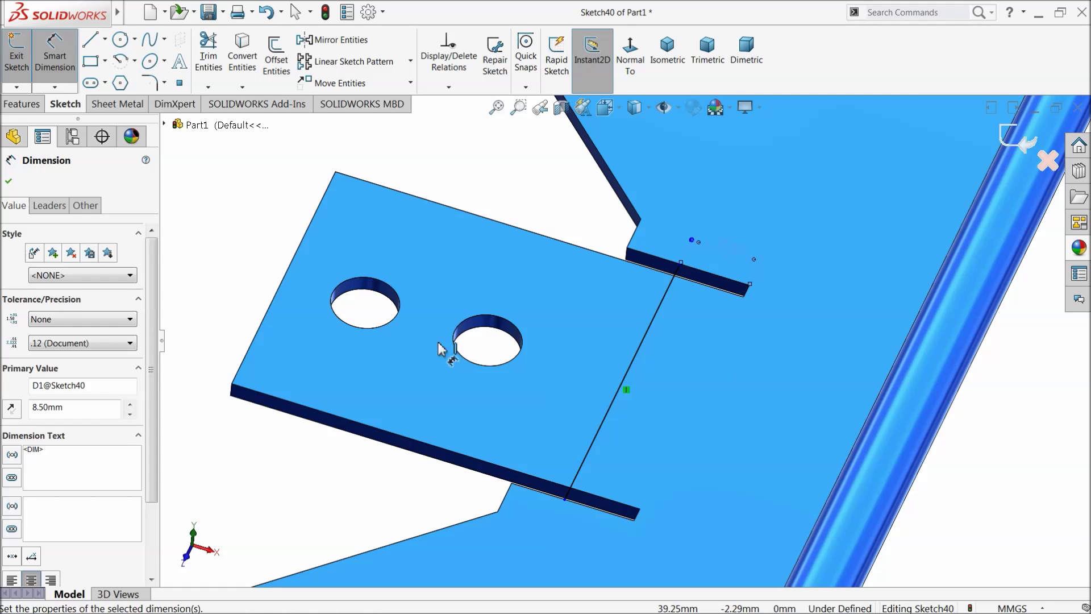
{"action": "left_click", "coordinate": [7, 183]}
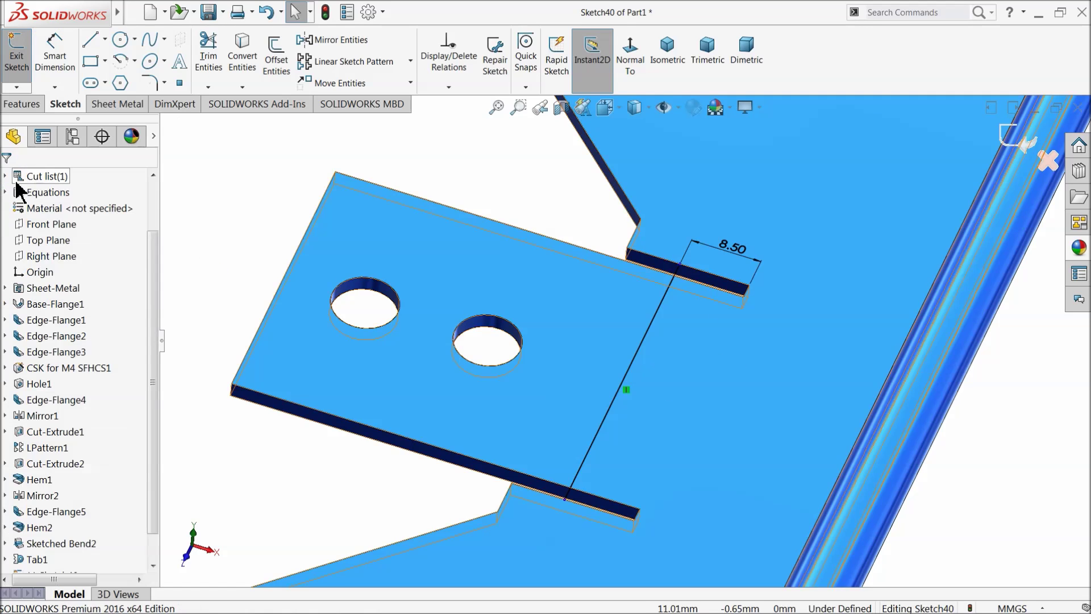
{"action": "left_click", "coordinate": [1015, 145]}
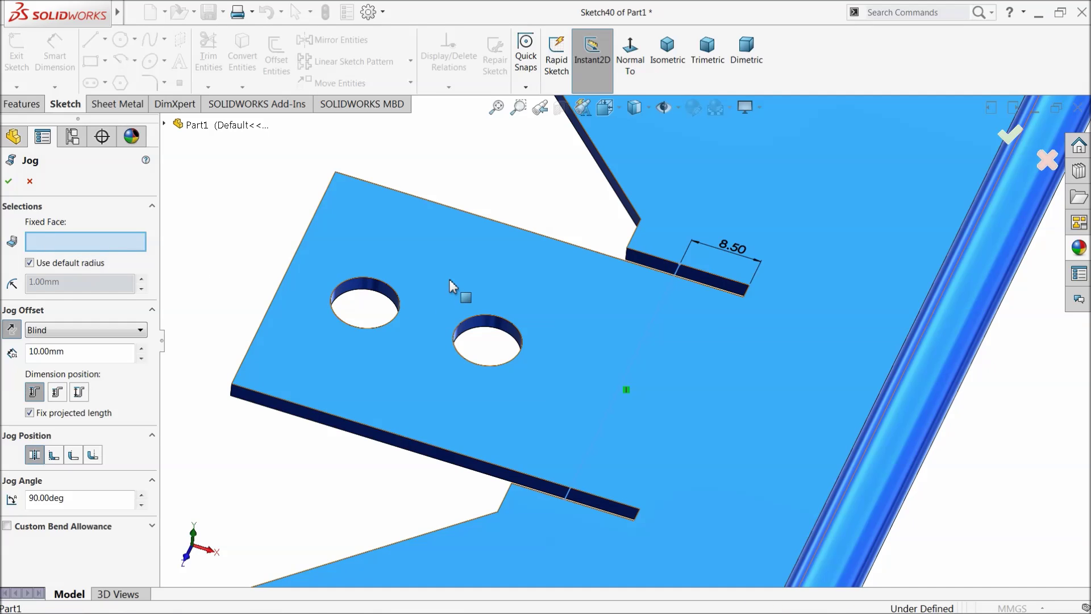
Fix the face on the two-hole side of the jog line and set the dimension position to Inside Offset
{"action": "left_click", "coordinate": [429, 317]}
{"action": "middle_click_drag", "start_coordinate": [504, 366], "coordinate": [649, 377]}
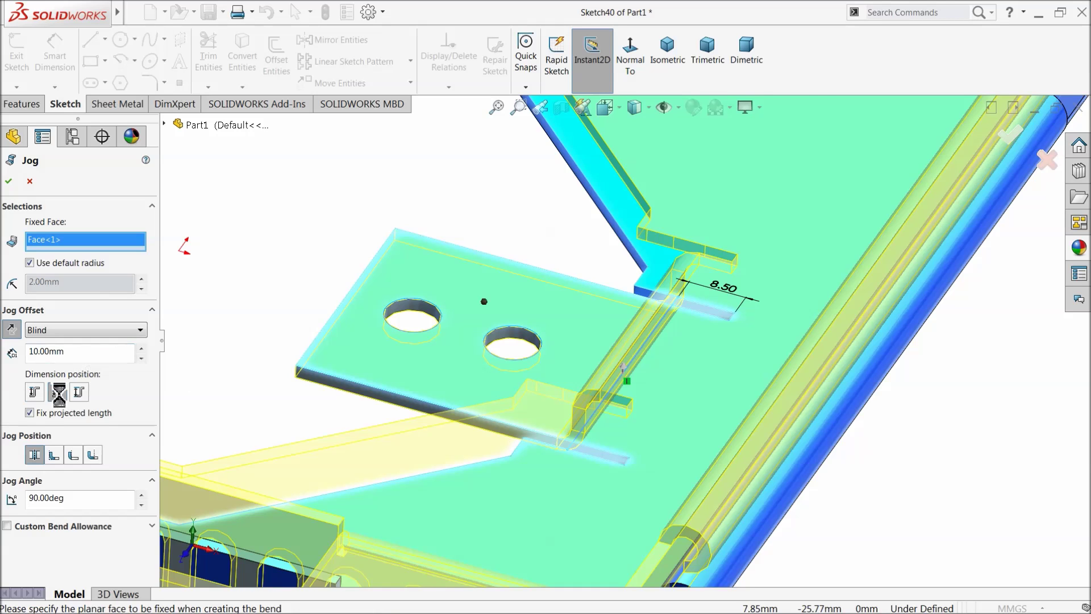
{"action": "scroll", "coordinate": [537, 385], "scroll_direction": "up", "scroll_amount": 3}
{"action": "mouse_move", "coordinate": [556, 394]}
{"action": "middle_mouse_down"}
{"action": "mouse_move", "coordinate": [563, 378]}
{"action": "mouse_move", "coordinate": [556, 408]}
{"action": "middle_mouse_up"}
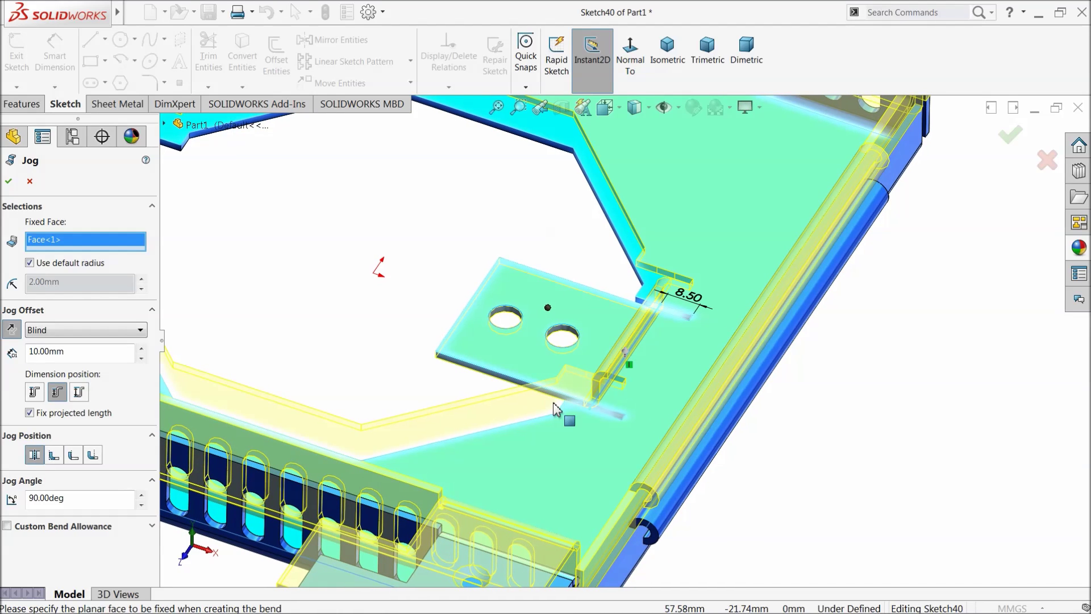
Clear the fixed-face selection and fix the tray floor on the rolled-hem side of the jog line instead
{"action": "right_click", "coordinate": [57, 245]}
{"action": "left_click", "coordinate": [83, 248]}
{"action": "middle_click_drag", "start_coordinate": [341, 293], "coordinate": [332, 280]}
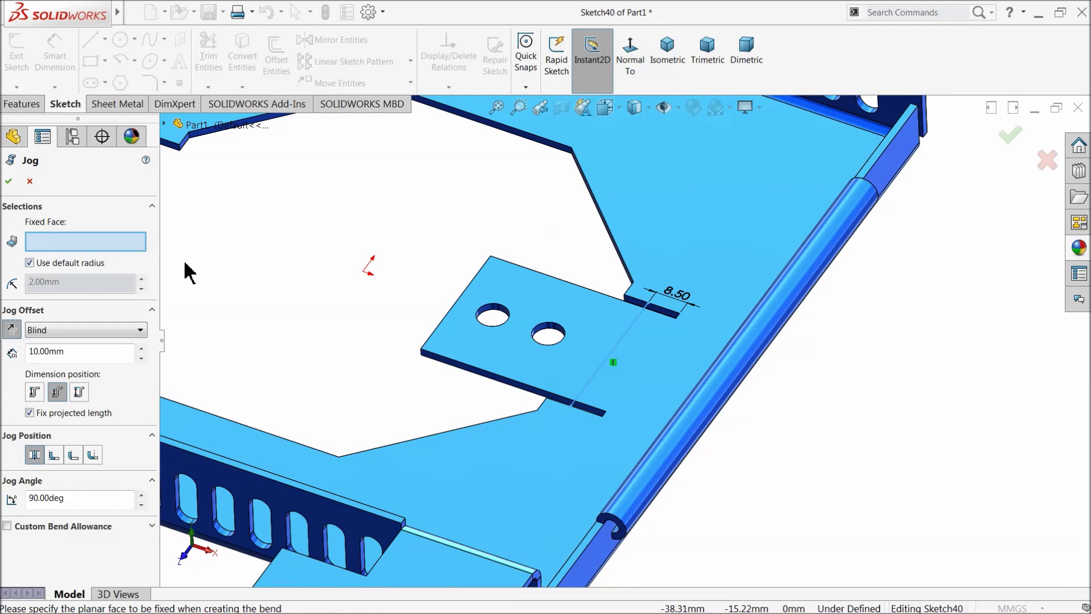
{"action": "scroll", "coordinate": [630, 377], "scroll_direction": "down", "scroll_amount": 3}
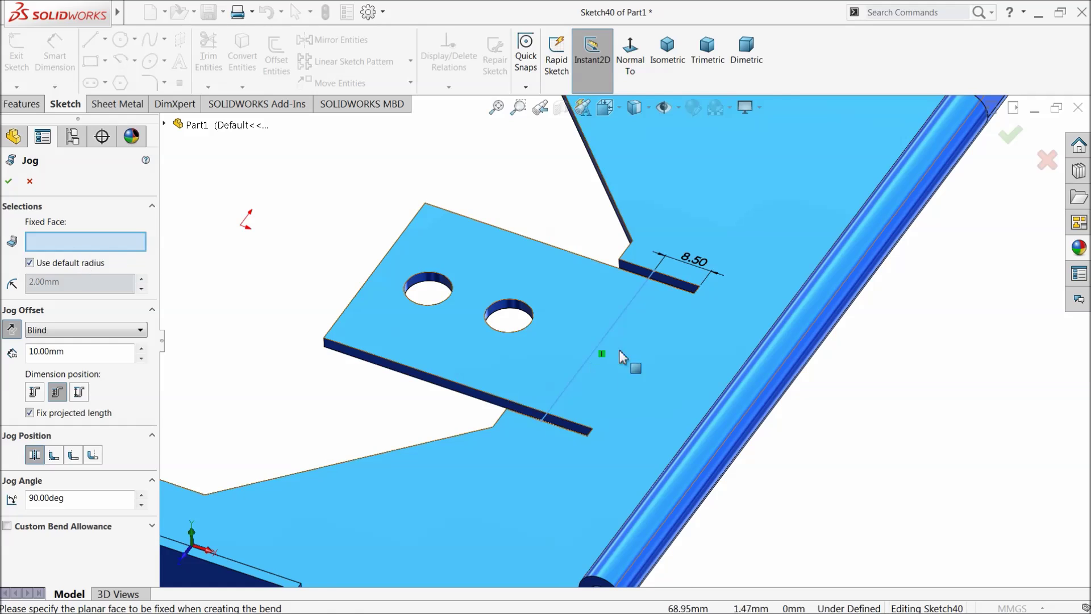
{"action": "scroll", "coordinate": [618, 344], "scroll_direction": "down", "scroll_amount": 2}
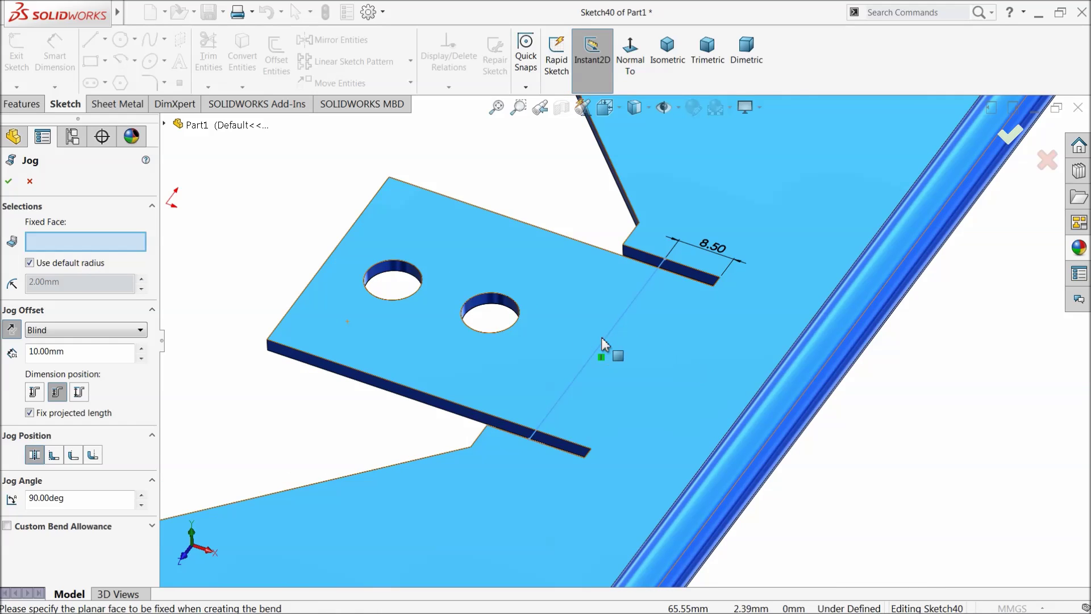
{"action": "left_click", "coordinate": [660, 353]}
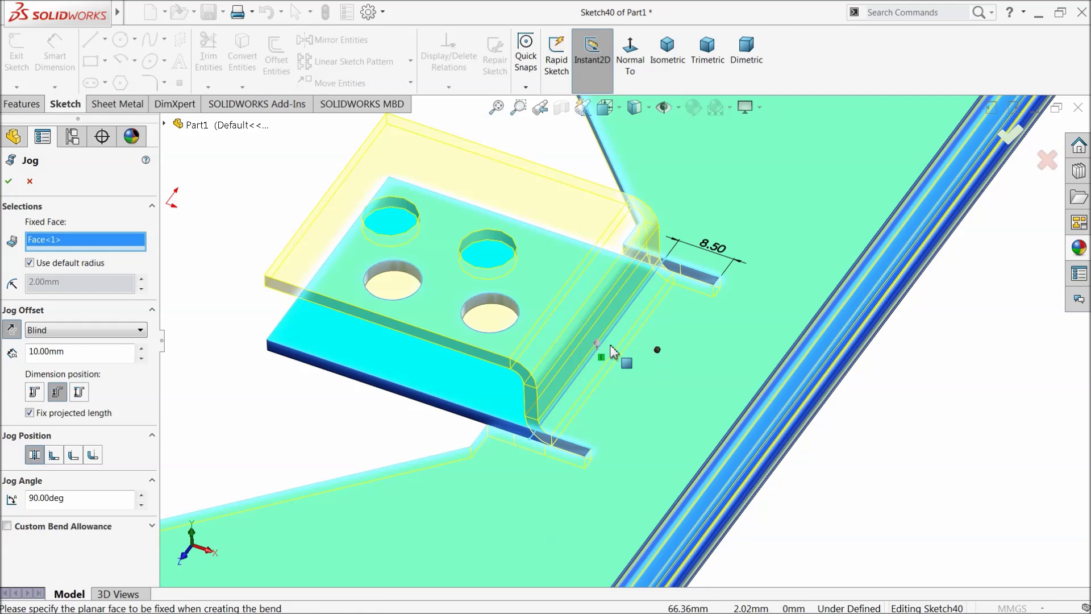
Try a 20 mm jog offset, reverse its direction below the floor and return it to the upward direction
{"action": "middle_click_drag", "start_coordinate": [548, 375], "coordinate": [559, 350]}
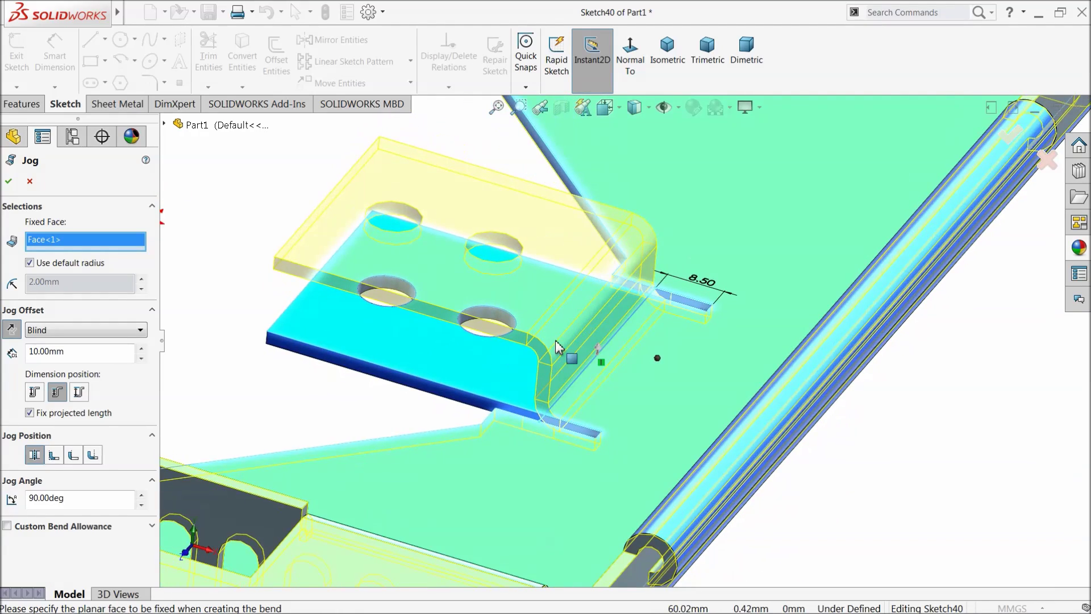
{"action": "left_click", "coordinate": [142, 347]}
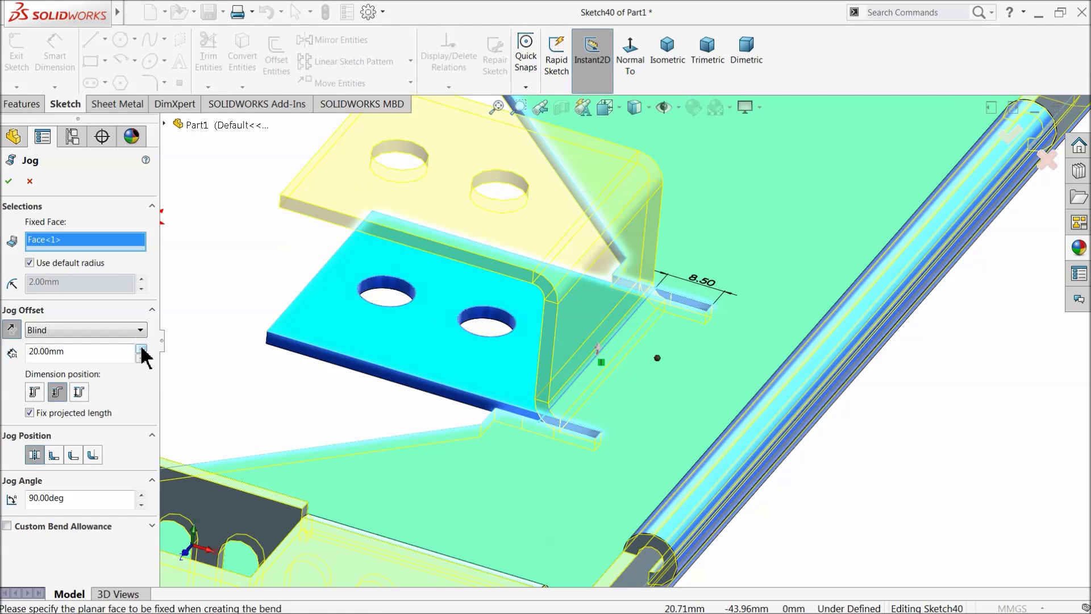
{"action": "left_click", "coordinate": [11, 328]}
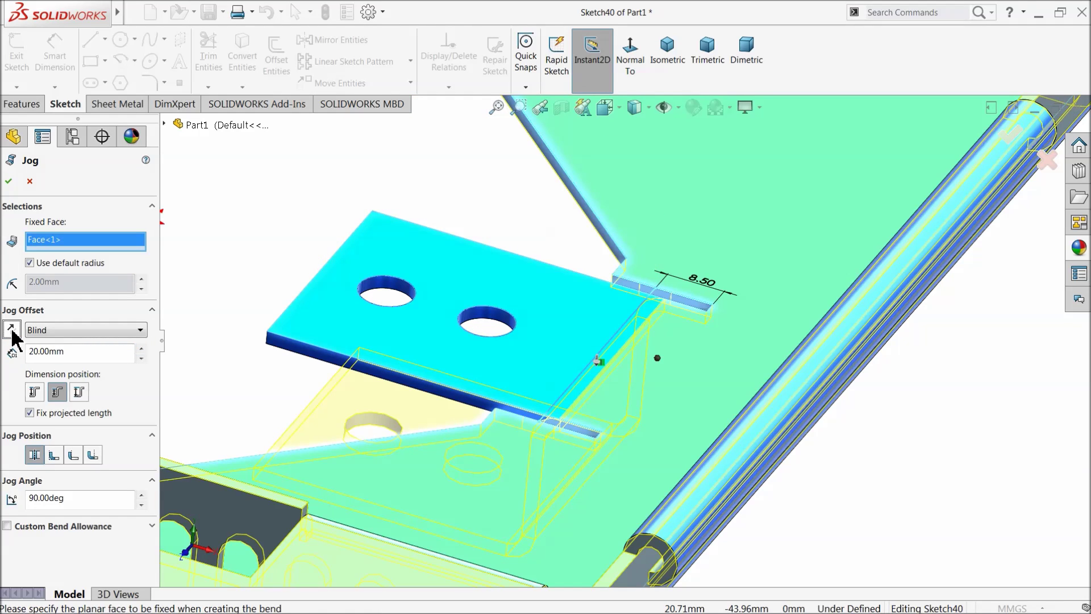
{"action": "middle_click_drag", "start_coordinate": [275, 279], "coordinate": [171, 319]}
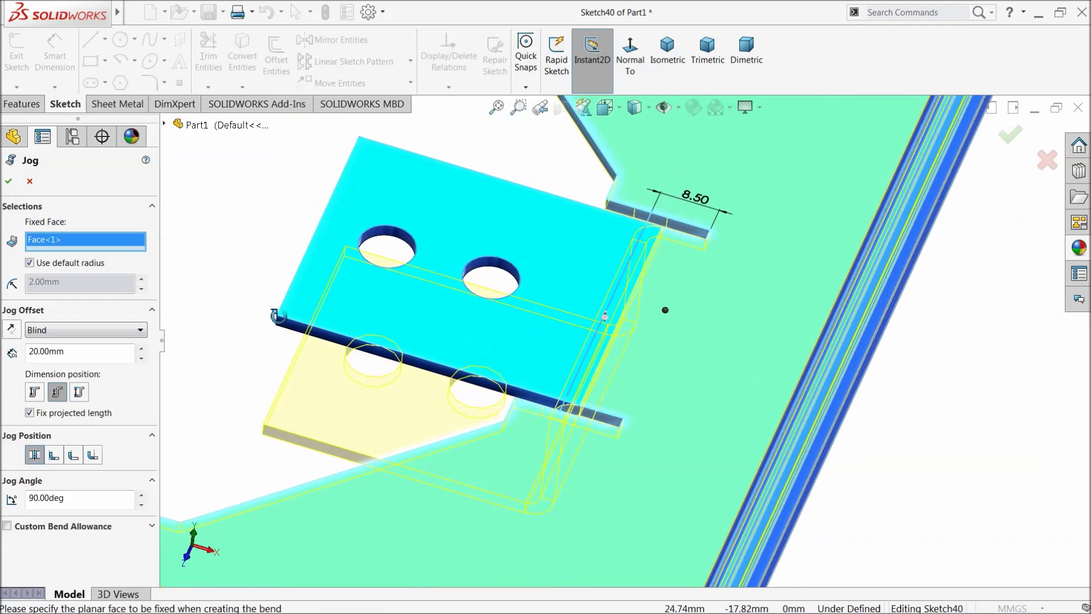
{"action": "middle_click_drag", "start_coordinate": [209, 370], "coordinate": [119, 363]}
{"action": "scroll", "coordinate": [243, 396], "scroll_direction": "up", "scroll_amount": 3}
{"action": "mouse_move", "coordinate": [244, 397]}
{"action": "middle_mouse_down"}
{"action": "mouse_move", "coordinate": [375, 389]}
{"action": "mouse_move", "coordinate": [238, 377]}
{"action": "middle_mouse_up"}
{"action": "scroll", "coordinate": [239, 377], "scroll_direction": "down", "scroll_amount": 2}
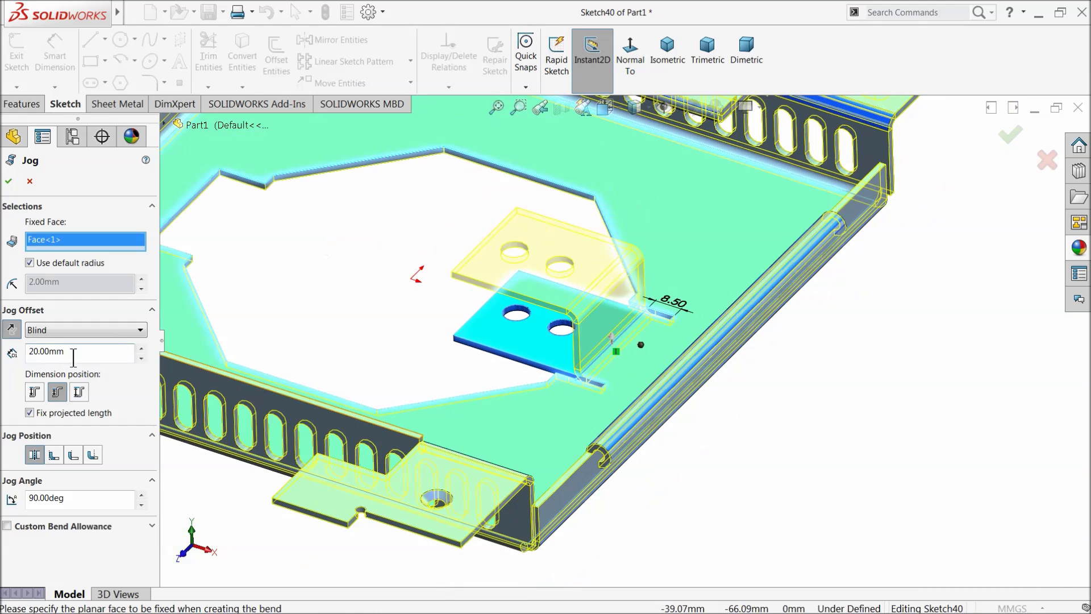
Switch Fix projected length off and back on to compare the jogged tab's length
{"action": "middle_click_drag", "start_coordinate": [578, 339], "coordinate": [620, 304]}
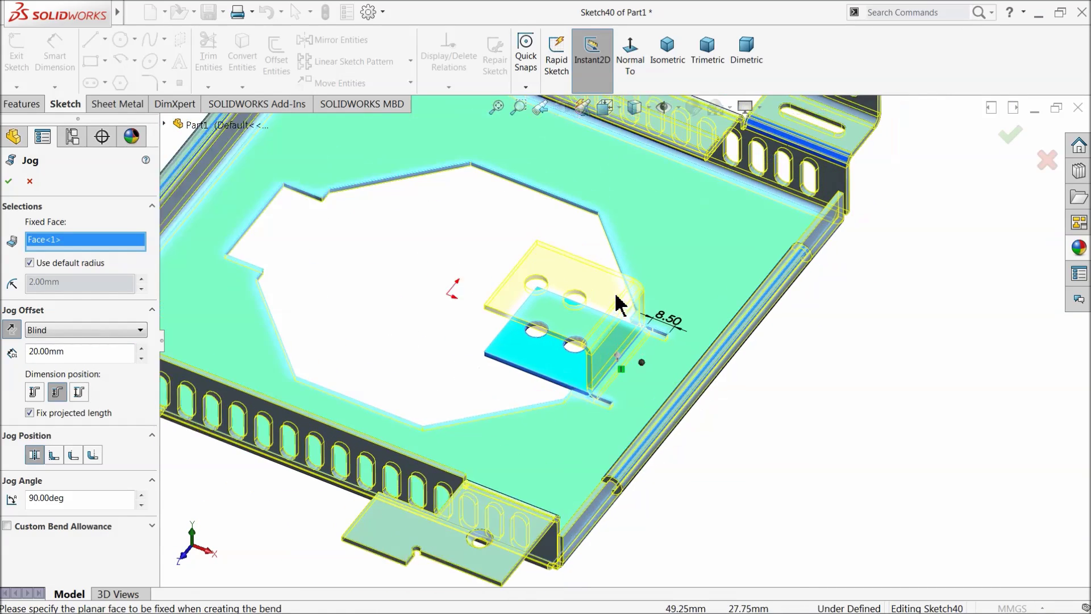
{"action": "scroll", "coordinate": [619, 304], "scroll_direction": "down", "scroll_amount": 1}
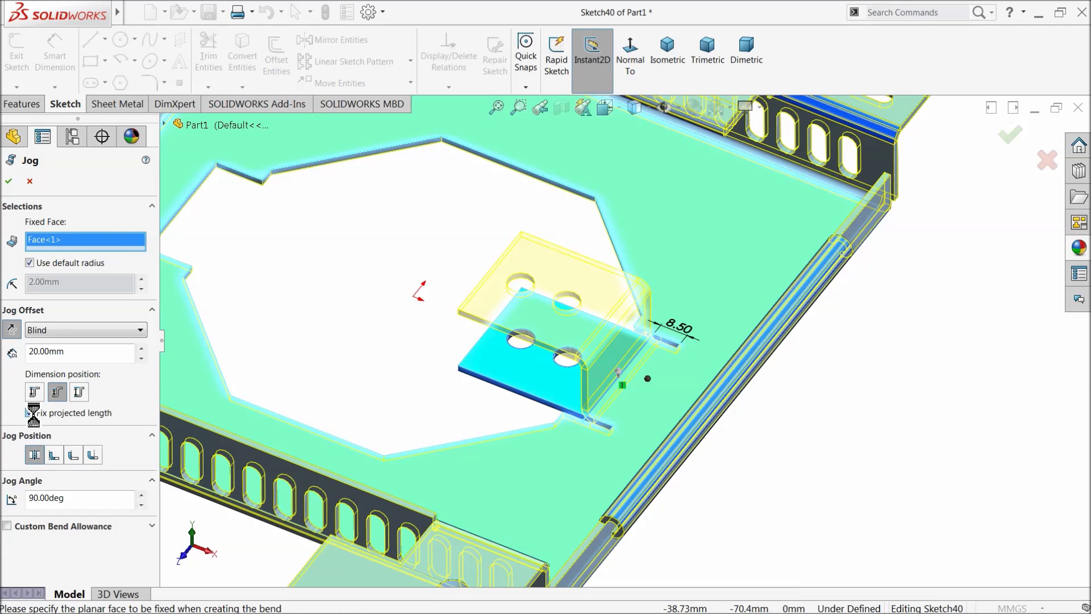
{"action": "middle_click_drag", "start_coordinate": [433, 382], "coordinate": [418, 404]}
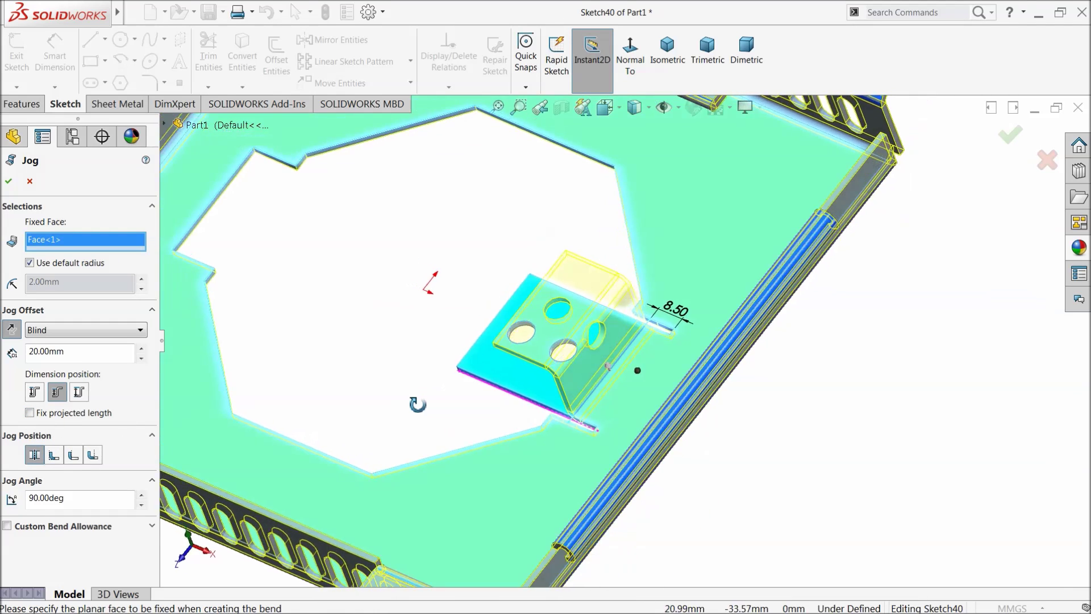
{"action": "scroll", "coordinate": [574, 356], "scroll_direction": "down", "scroll_amount": 3}
{"action": "middle_click_drag", "start_coordinate": [533, 339], "coordinate": [545, 338]}
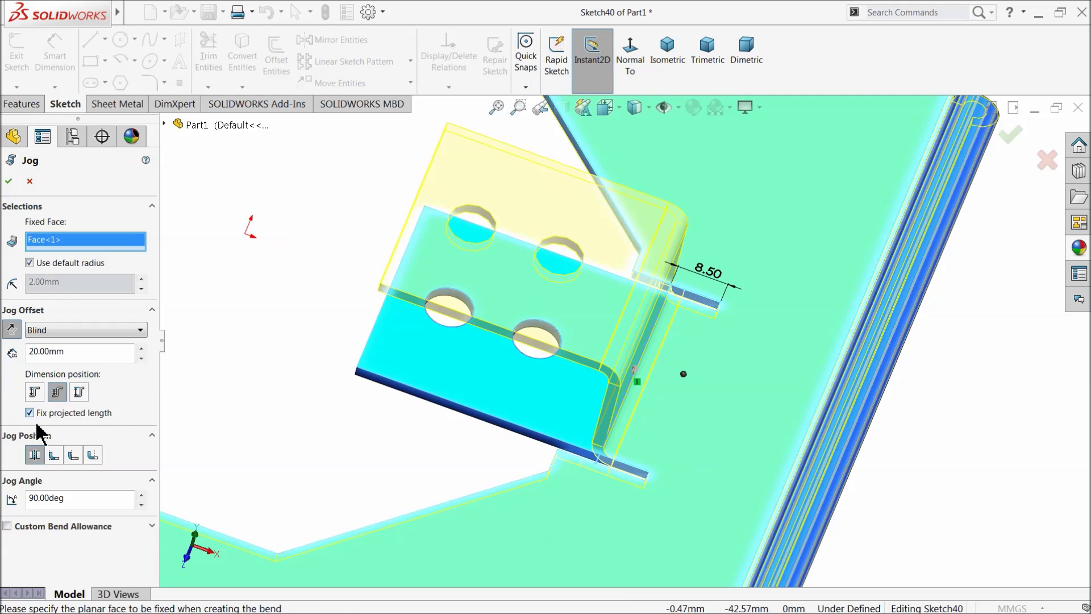
Set the jog offset to 10 mm and turn off Fix projected length
{"action": "left_click", "coordinate": [141, 358]}
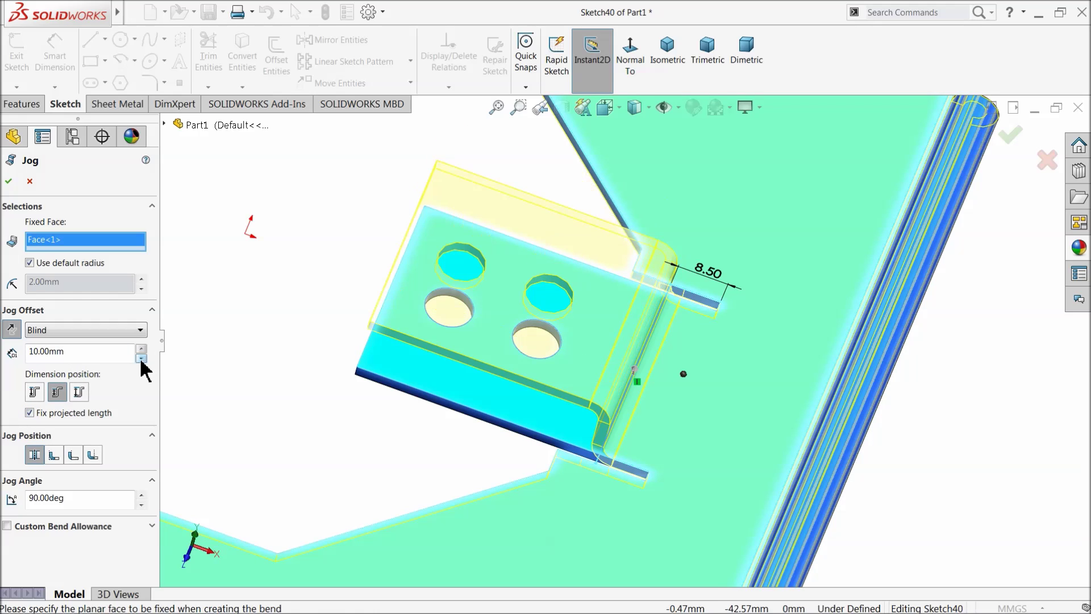
{"action": "left_click", "coordinate": [74, 415]}
{"action": "middle_click_drag", "start_coordinate": [280, 426], "coordinate": [284, 395]}
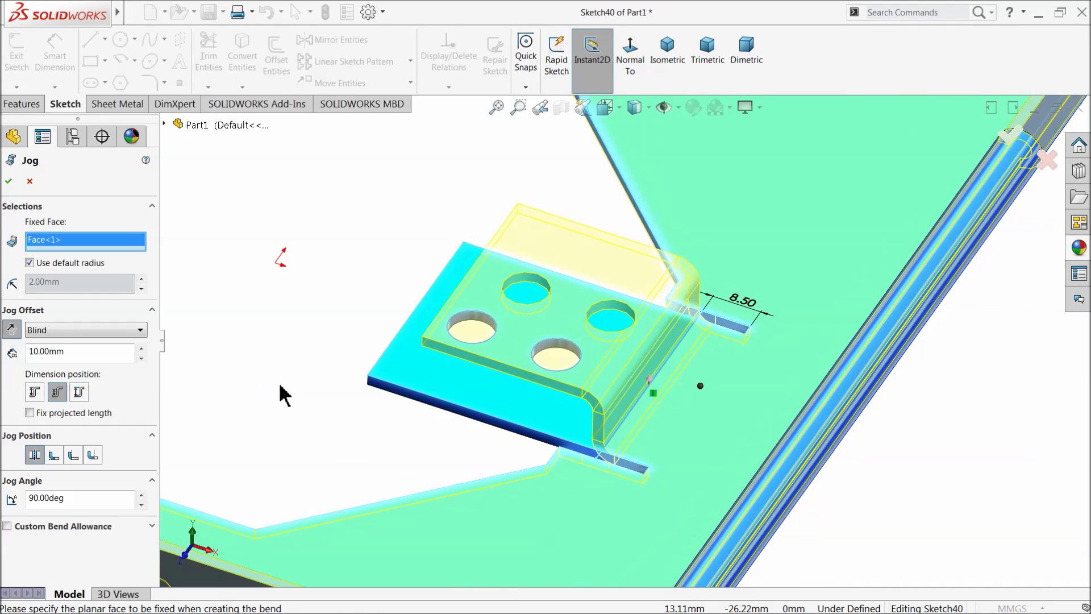
Try a 94° jog angle and set the angle back to 90°
{"action": "middle_click_drag", "start_coordinate": [581, 411], "coordinate": [527, 418]}
{"action": "left_click_drag", "start_coordinate": [44, 498], "coordinate": [68, 500]}
{"action": "left_click", "coordinate": [142, 495]}
{"action": "left_click", "coordinate": [142, 495]}
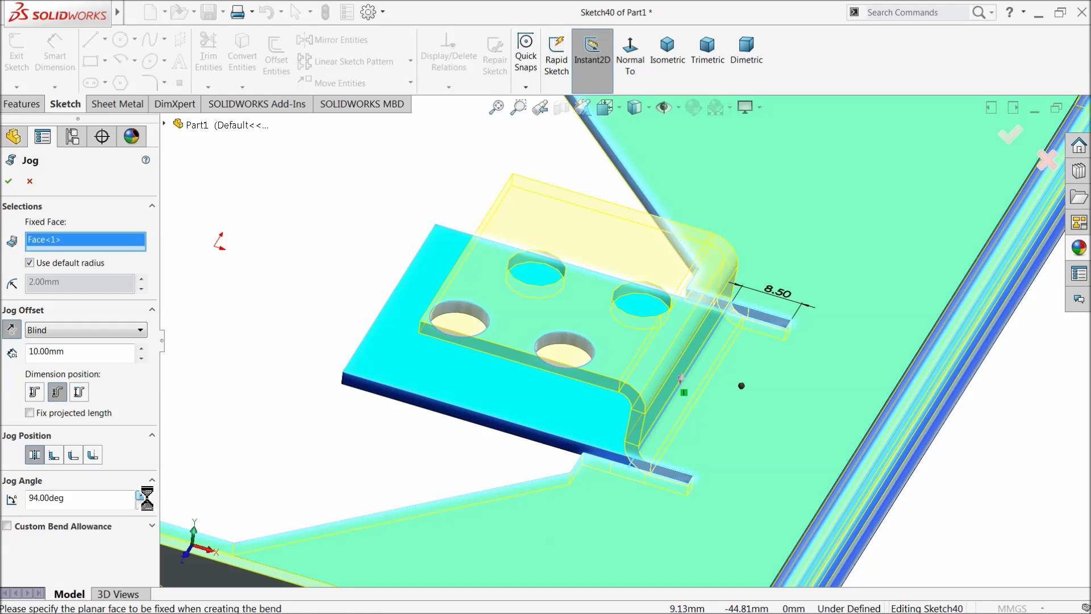
{"action": "type", "text": "0"}
{"action": "key", "text": "Return"}
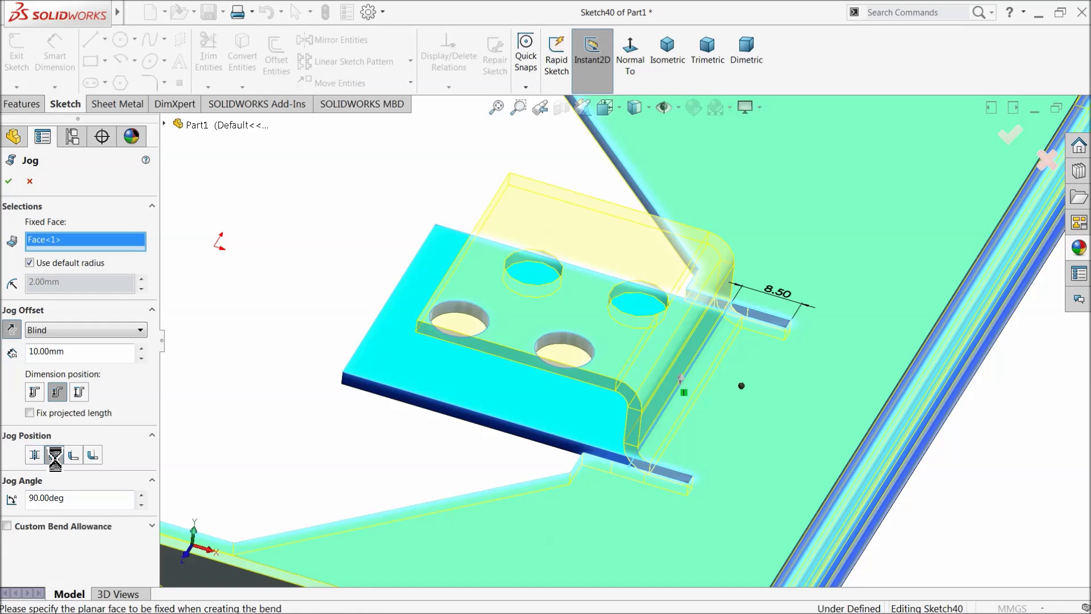
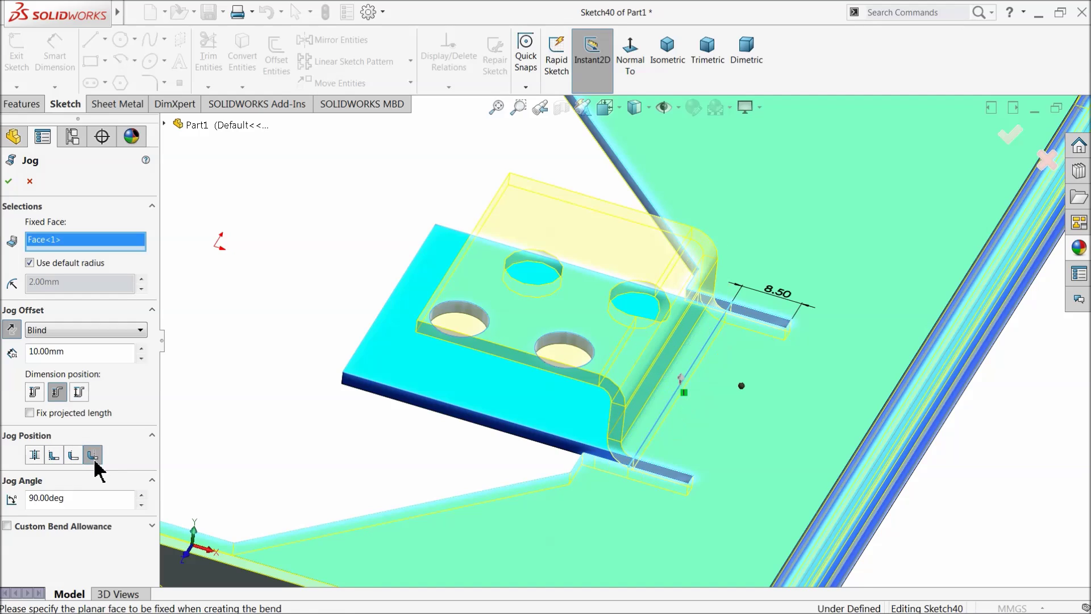
Set the jog position to Bend Outside and create the jog with a 10 mm offset and 90° angle
{"action": "middle_click_drag", "start_coordinate": [287, 448], "coordinate": [281, 451]}
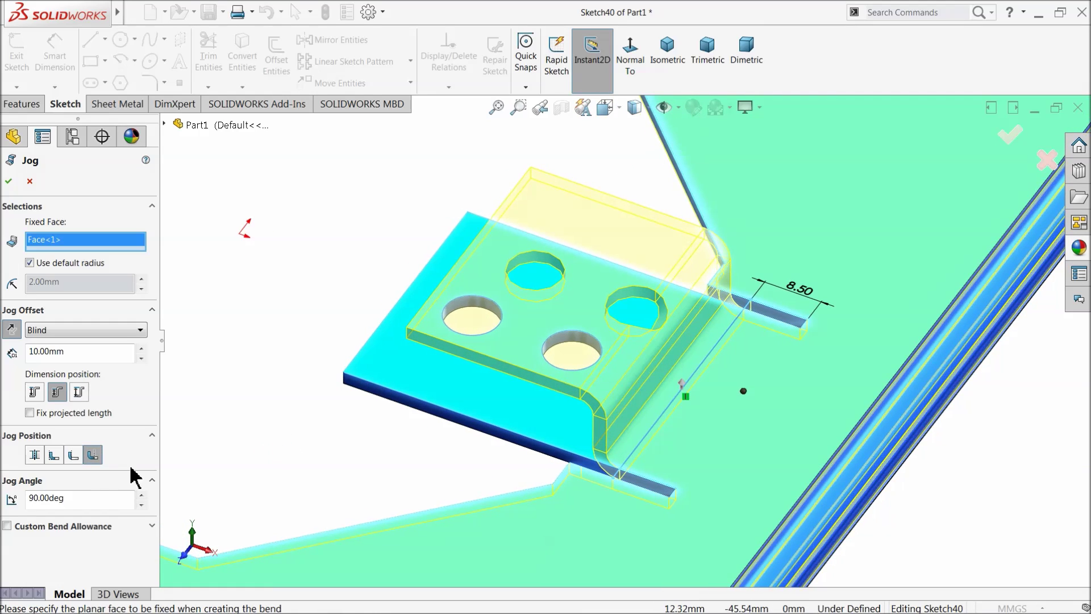
{"action": "left_click", "coordinate": [94, 458]}
{"action": "key", "text": "z"}
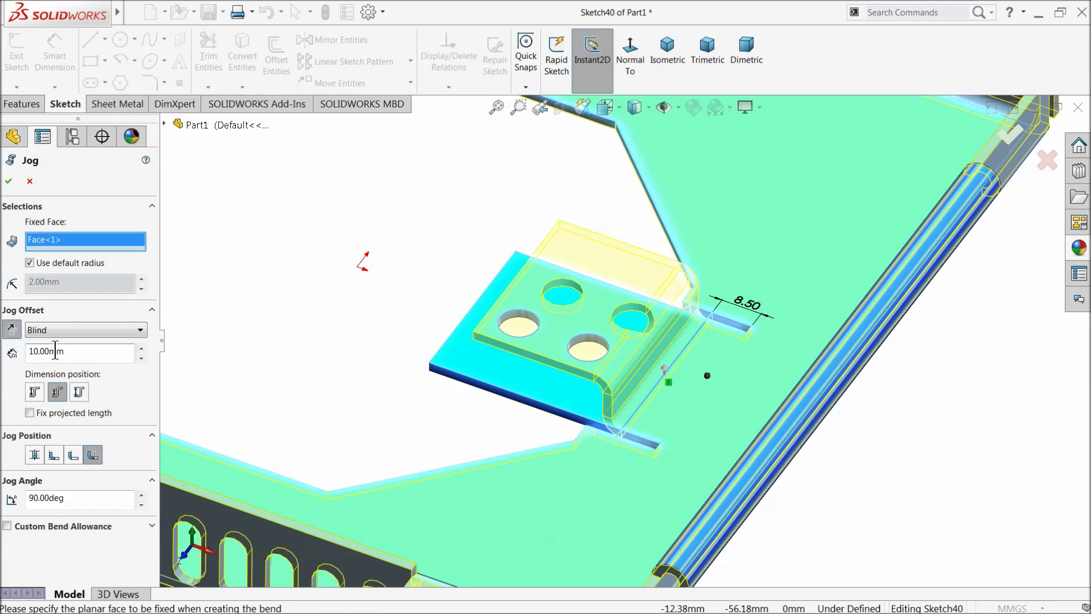
{"action": "left_click", "coordinate": [8, 182]}
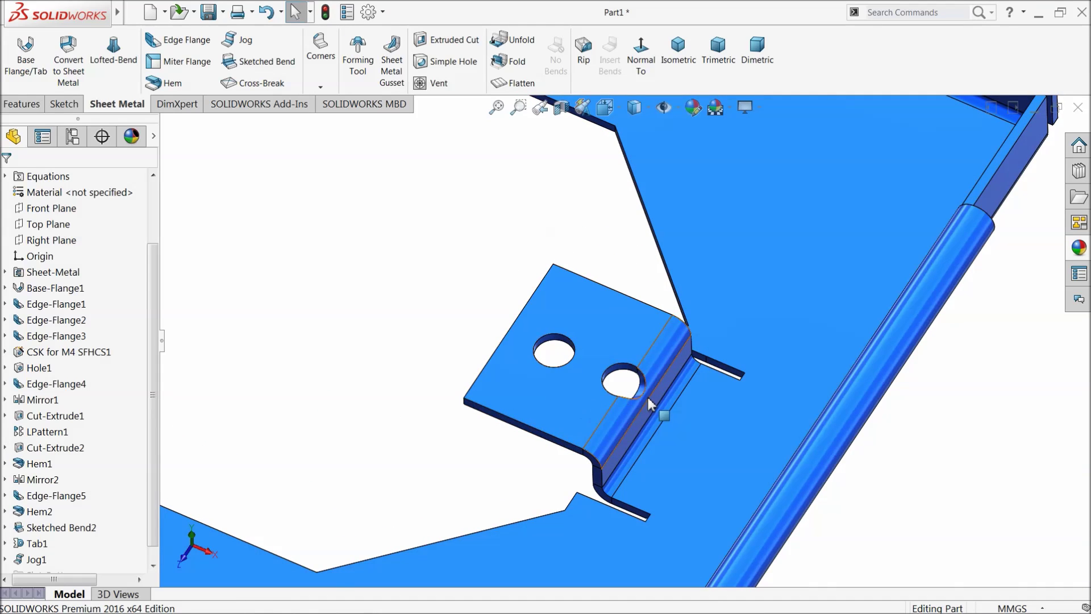
Edit the existing tab jog and change its jog position to Material Inside, keeping the 10 mm offset and 90° angle
{"action": "scroll", "coordinate": [648, 397], "scroll_direction": "down", "scroll_amount": 2}
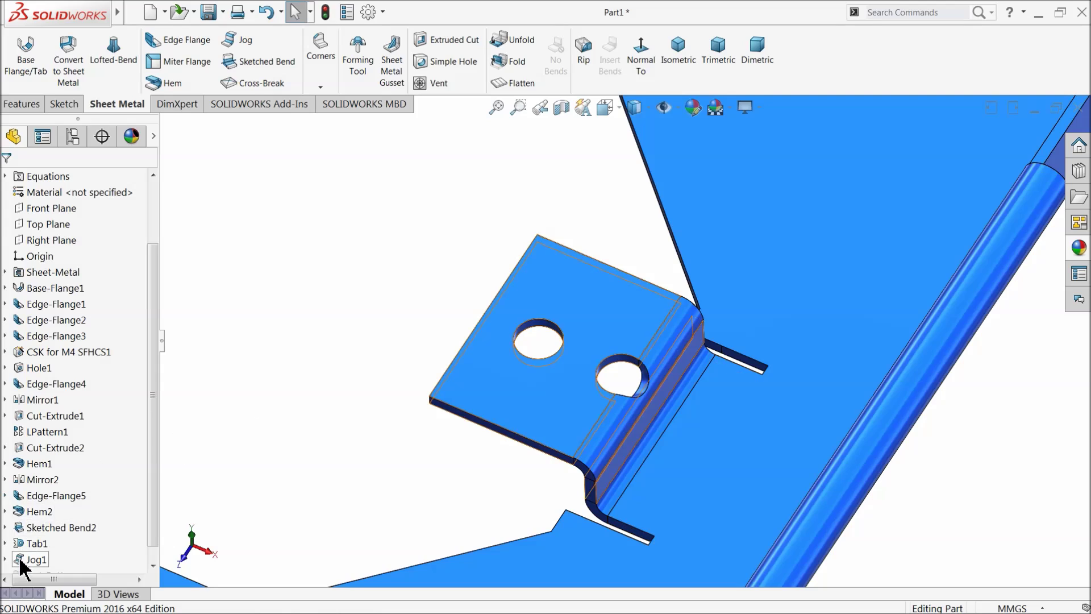
{"action": "scroll", "coordinate": [149, 534], "scroll_direction": "down", "scroll_amount": 1}
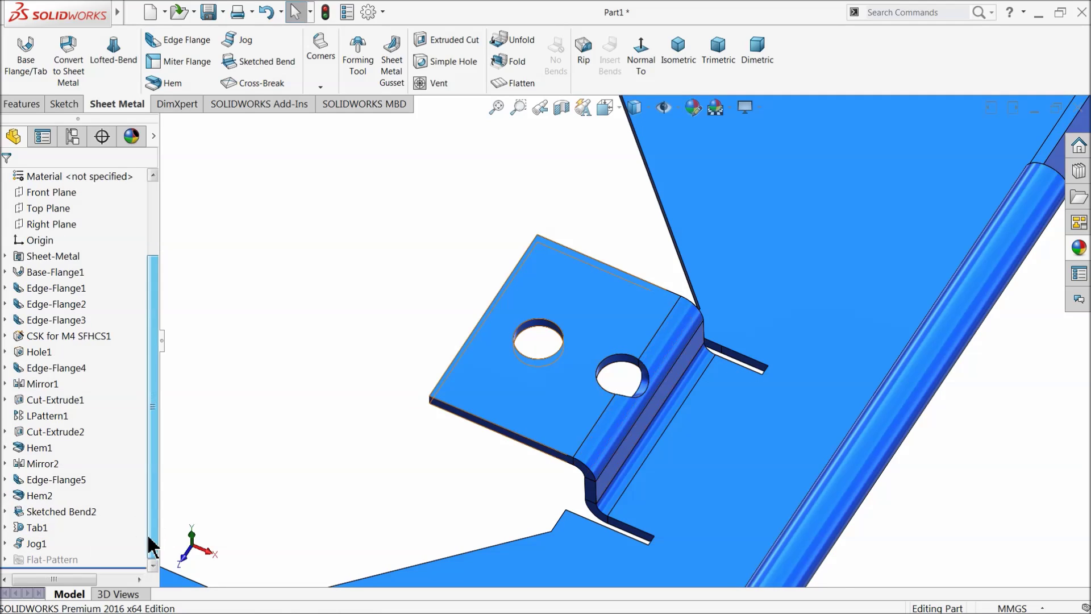
{"action": "left_click", "coordinate": [5, 543]}
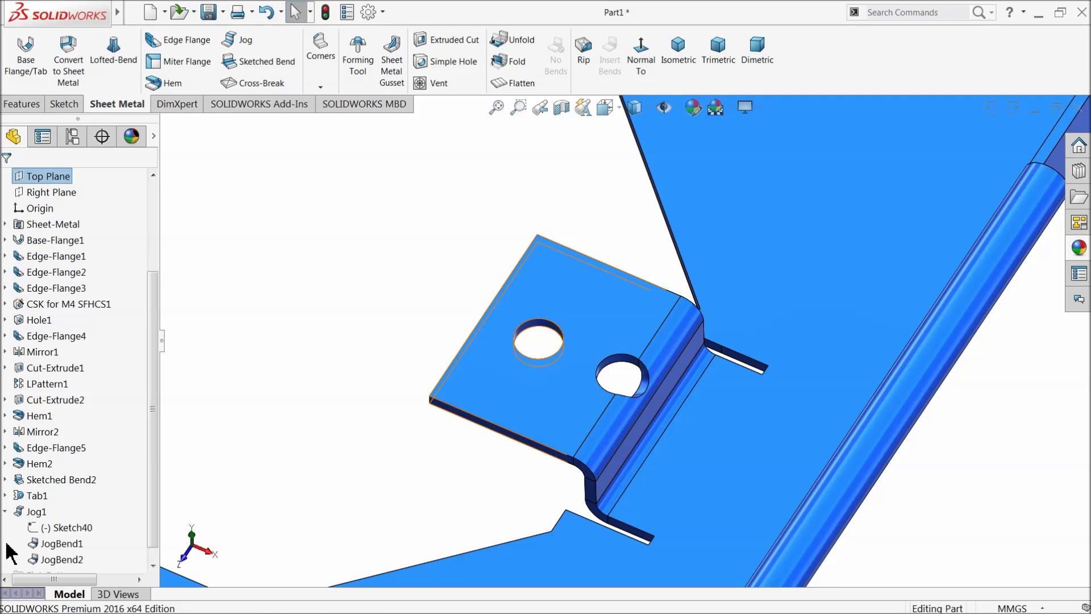
{"action": "left_click", "coordinate": [63, 528]}
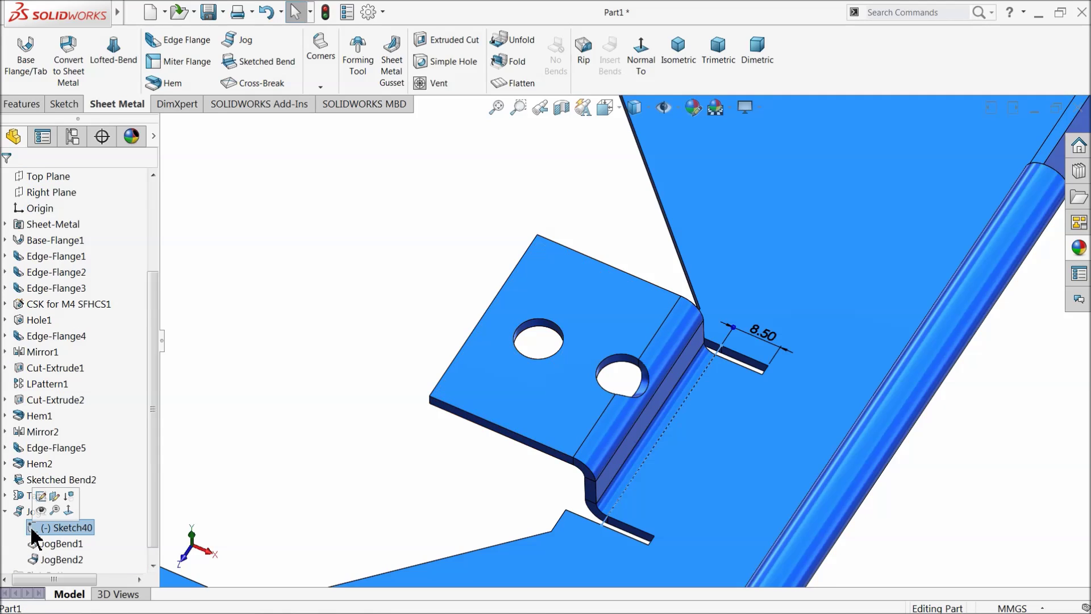
{"action": "left_click", "coordinate": [31, 483]}
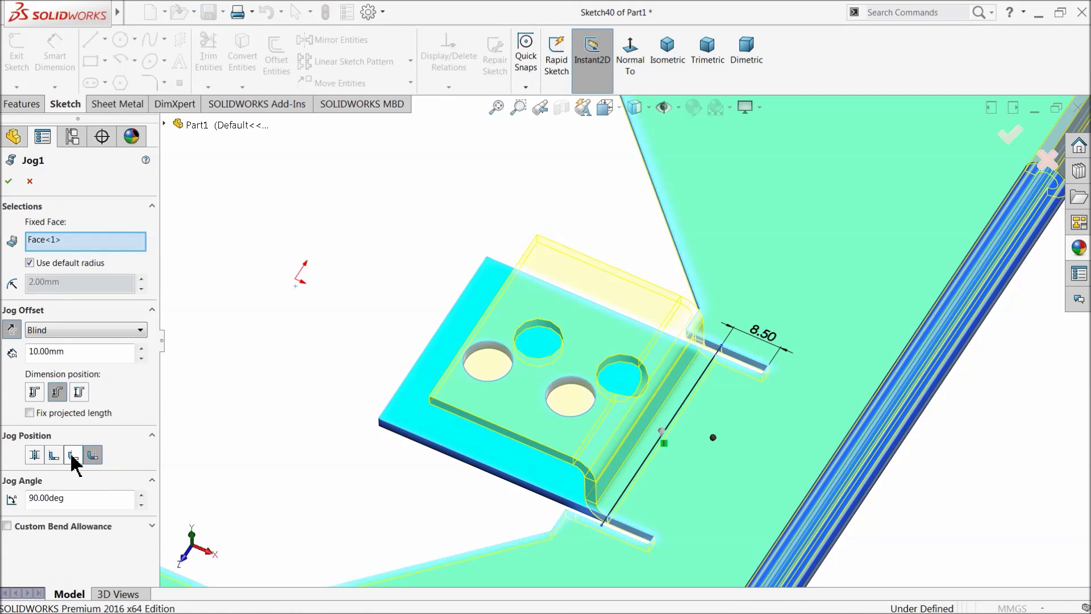
{"action": "left_click", "coordinate": [52, 457]}
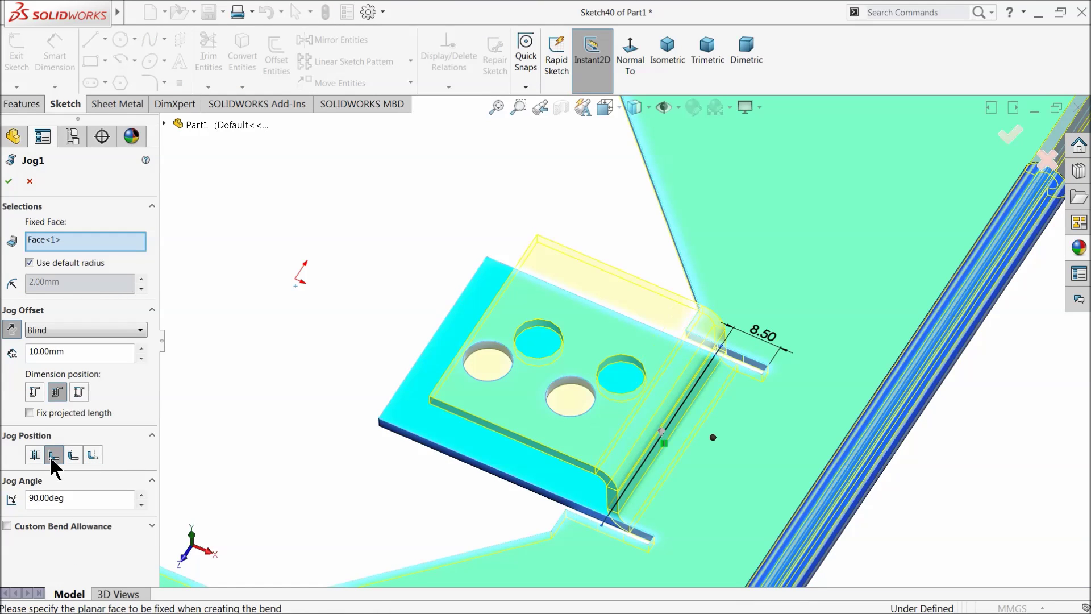
{"action": "left_click", "coordinate": [35, 458]}
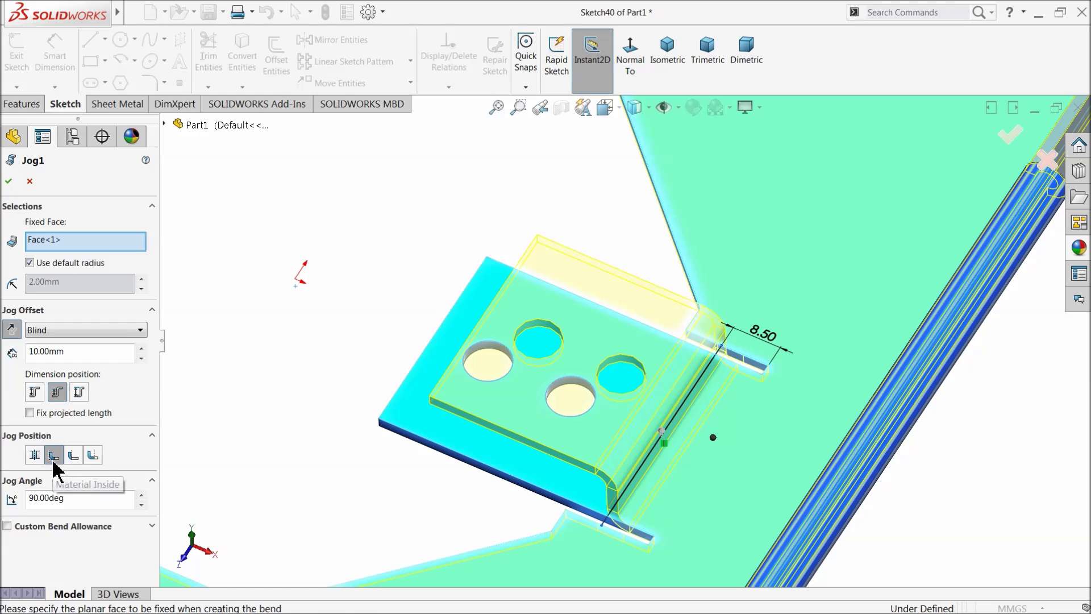
{"action": "left_click", "coordinate": [9, 181]}
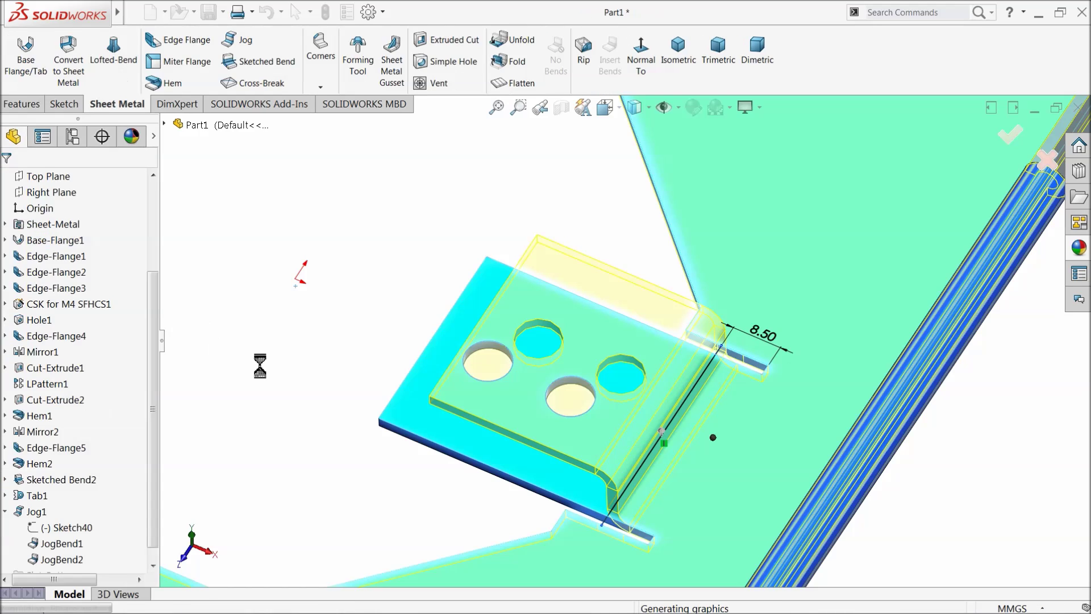
{"action": "scroll", "coordinate": [299, 378], "scroll_direction": "down", "scroll_amount": 6}
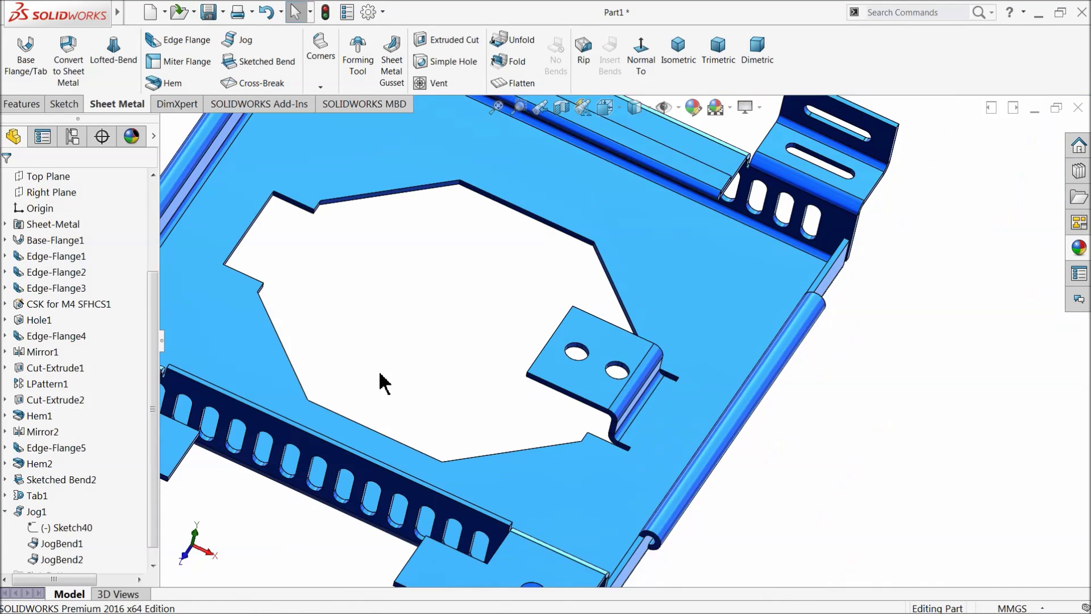
{"action": "mouse_move", "coordinate": [385, 384]}
{"action": "middle_mouse_down"}
{"action": "mouse_move", "coordinate": [560, 358]}
{"action": "mouse_move", "coordinate": [540, 357]}
{"action": "middle_mouse_up"}
{"action": "scroll", "coordinate": [465, 367], "scroll_direction": "down", "scroll_amount": 3}
{"action": "scroll", "coordinate": [466, 372], "scroll_direction": "up", "scroll_amount": 2}
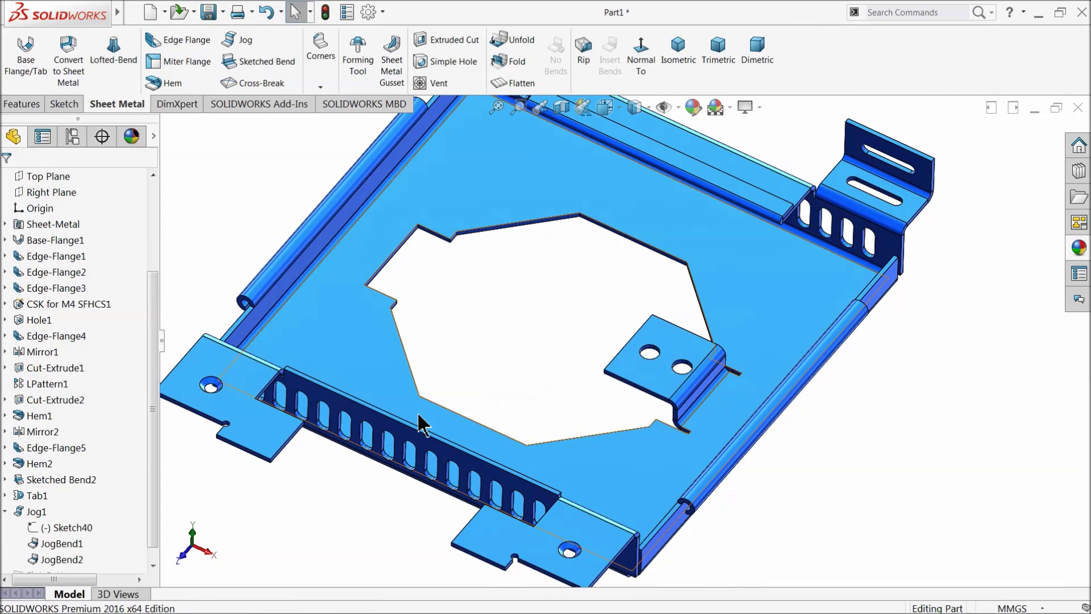
{"action": "left_click", "coordinate": [4, 512]}
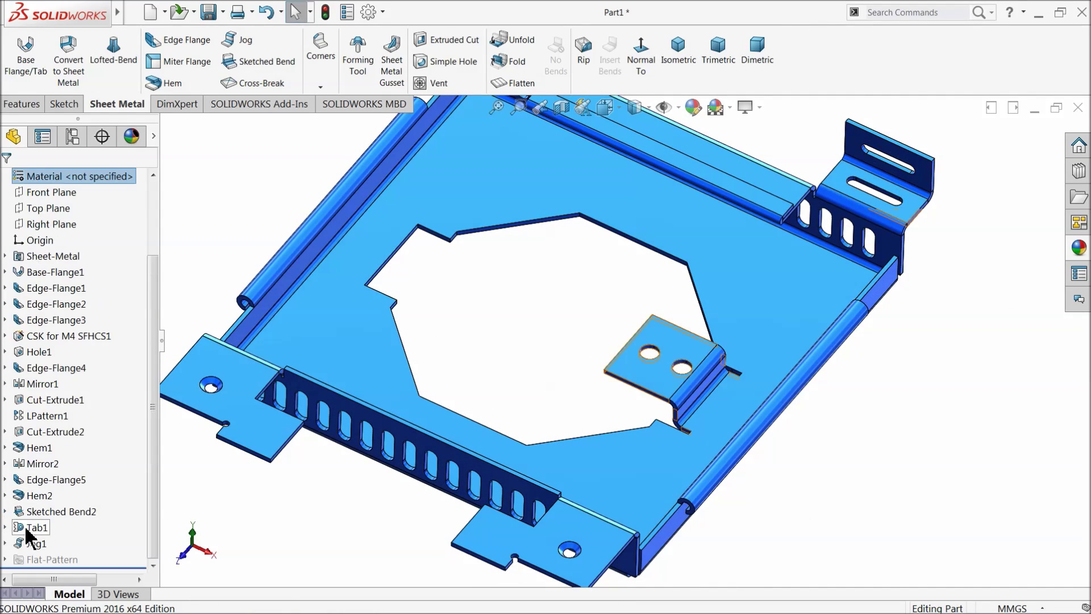
Mirror the two-hole tab feature Tab1 about the Right Plane to the opposite side of the cutout
{"action": "left_click", "coordinate": [35, 528]}
{"action": "scroll", "coordinate": [642, 404], "scroll_direction": "up", "scroll_amount": 3}
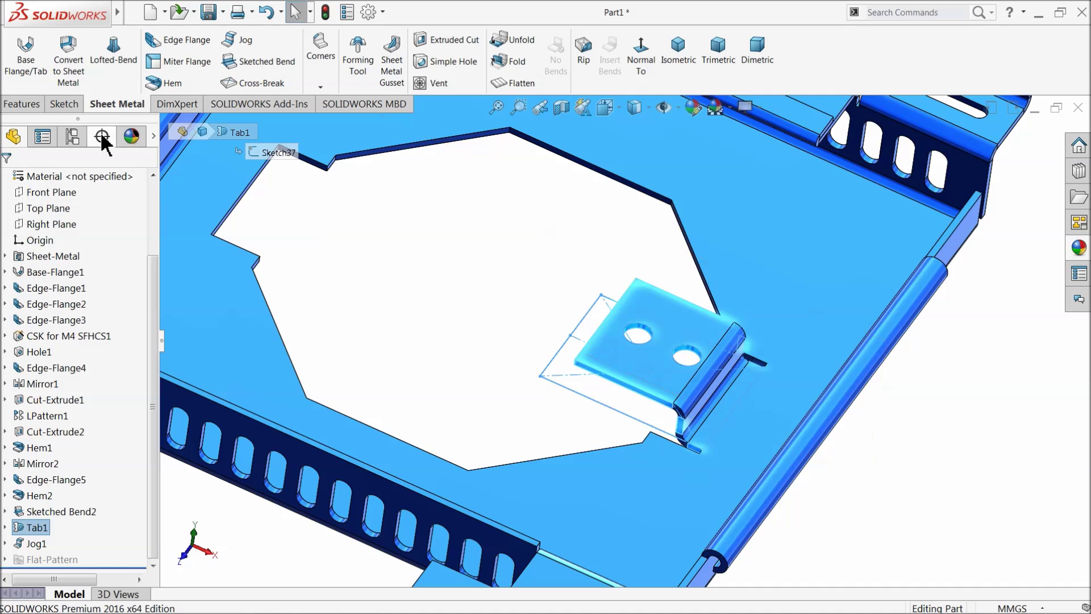
{"action": "left_click", "coordinate": [21, 105]}
{"action": "left_click", "coordinate": [518, 83]}
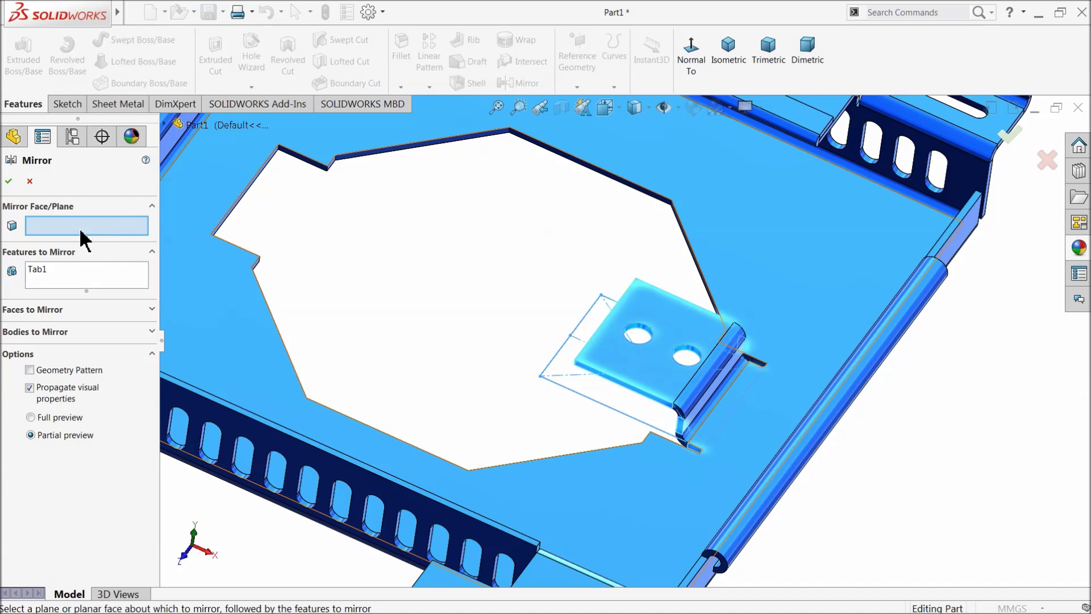
{"action": "left_click", "coordinate": [165, 123]}
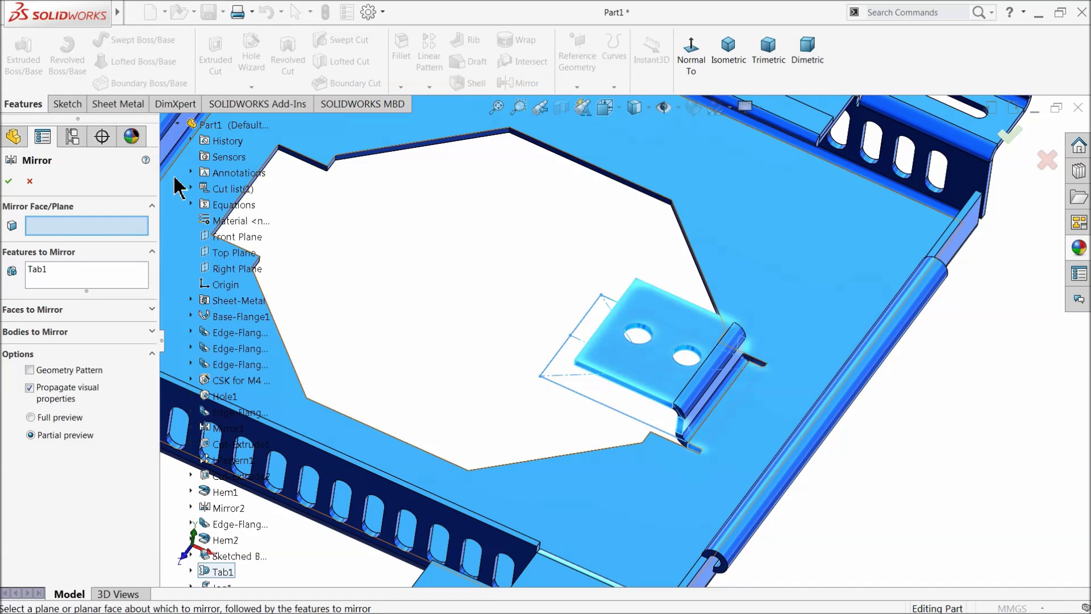
{"action": "left_click", "coordinate": [236, 268]}
{"action": "key", "text": "f"}
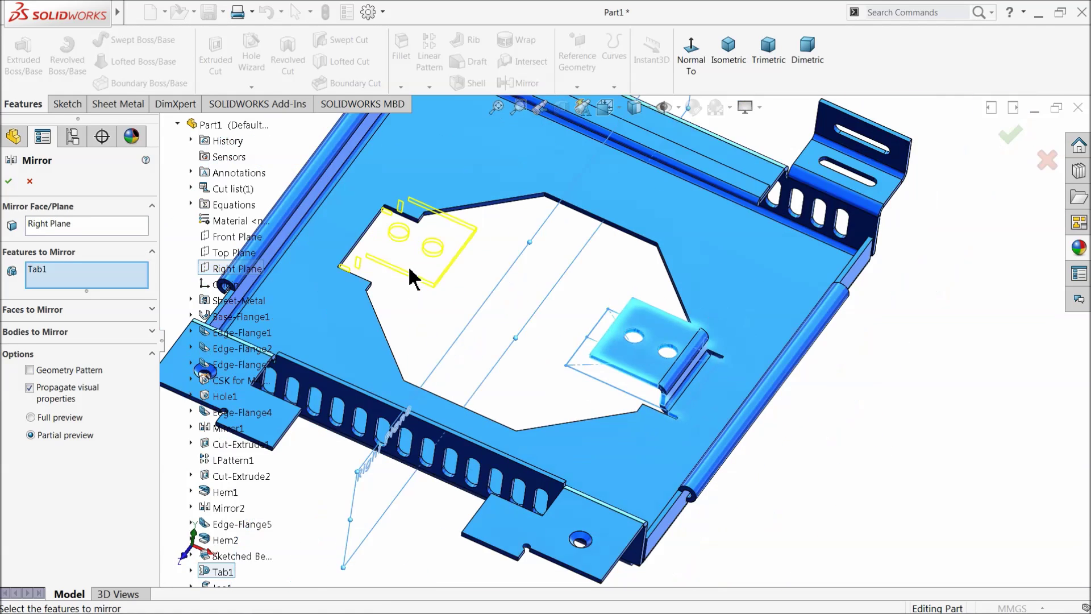
{"action": "scroll", "coordinate": [463, 281], "scroll_direction": "down", "scroll_amount": 3}
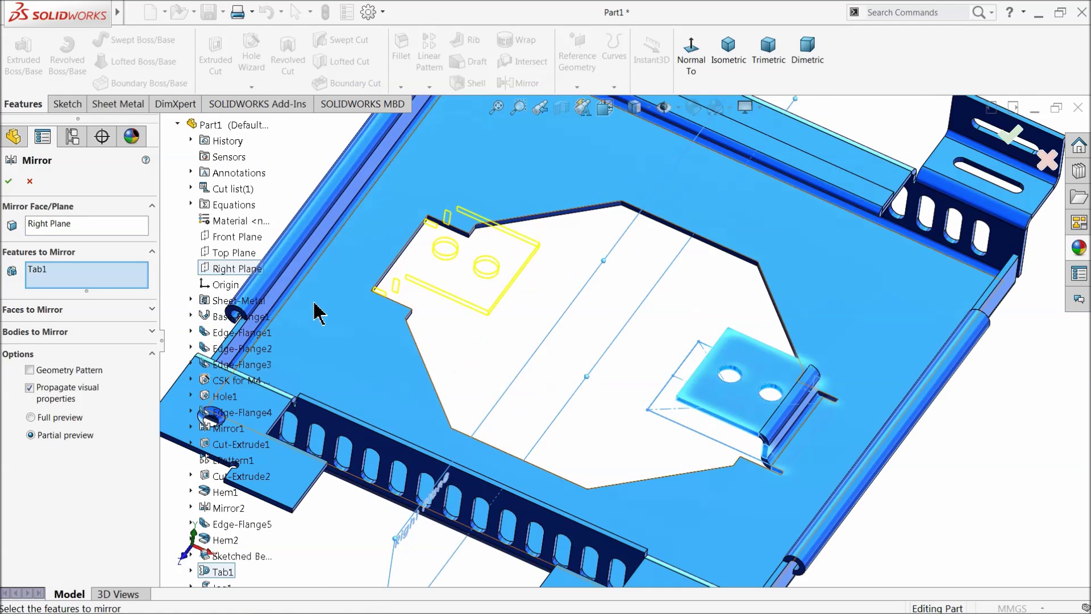
{"action": "left_click", "coordinate": [9, 181]}
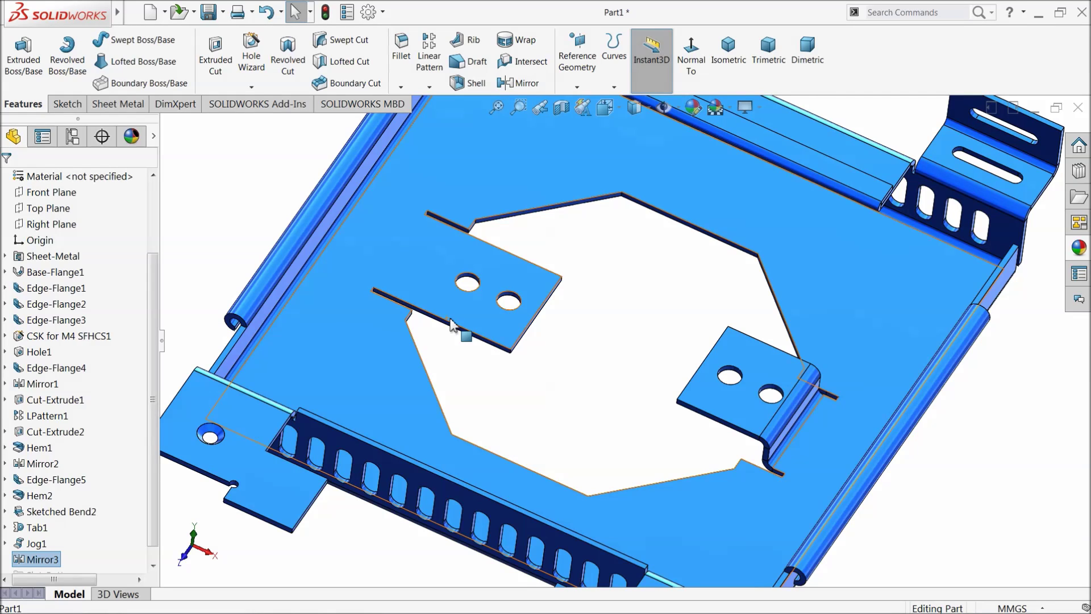
Start a Jog on the mirrored tab's face and sketch a bend line about 48 mm long across the tab between its relief slots
{"action": "scroll", "coordinate": [511, 307], "scroll_direction": "down", "scroll_amount": 3}
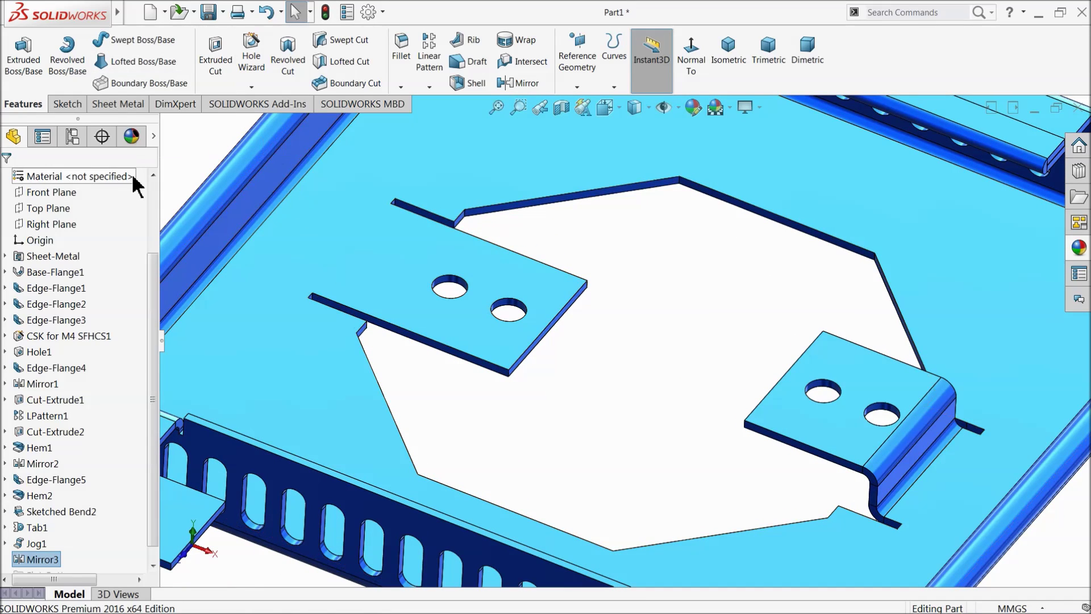
{"action": "left_click", "coordinate": [122, 104]}
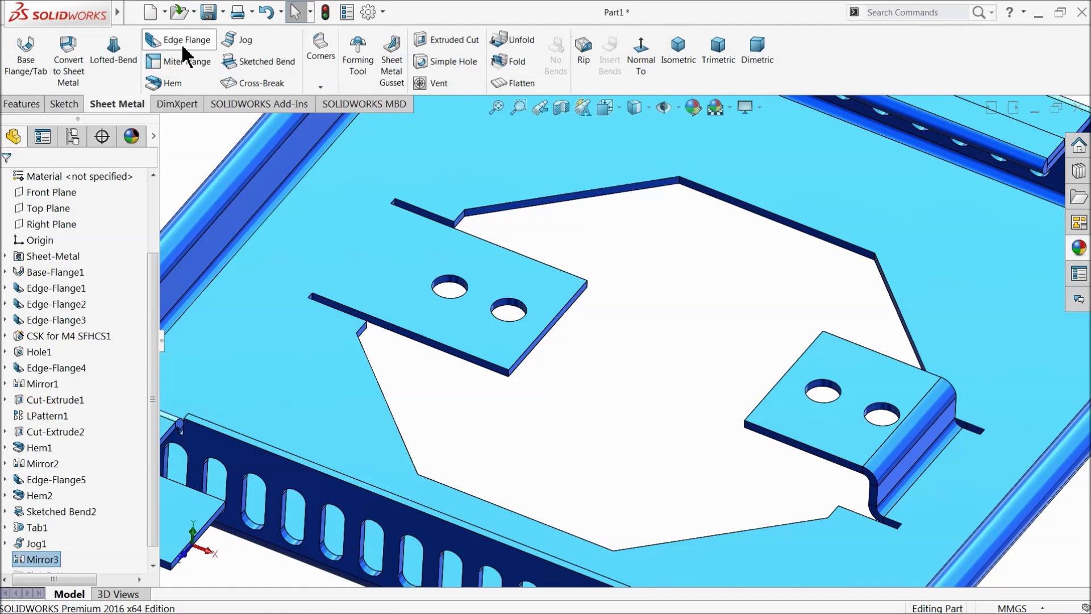
{"action": "left_click", "coordinate": [245, 43]}
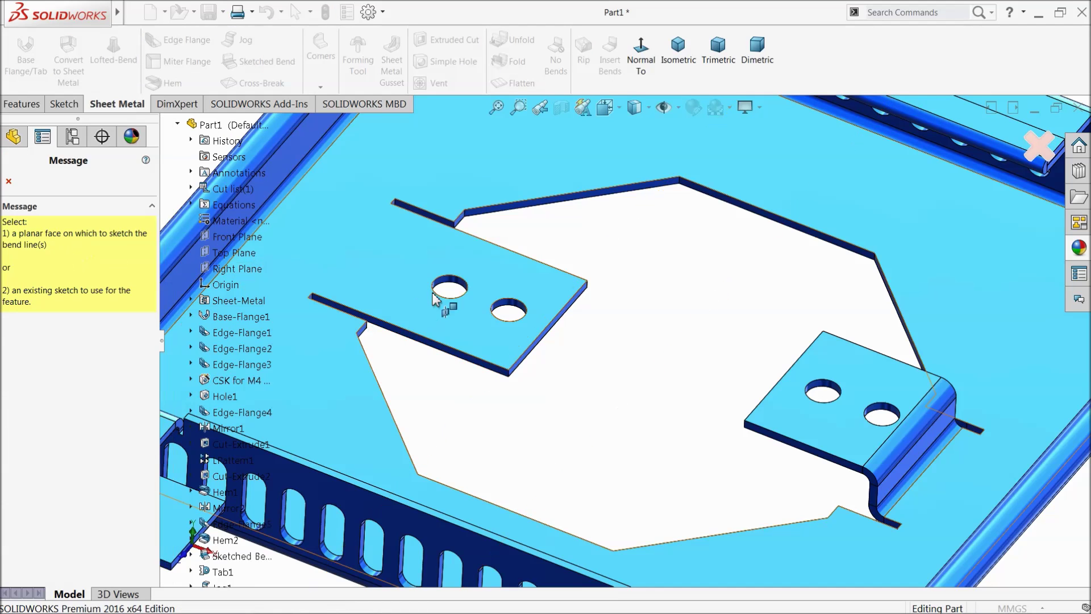
{"action": "scroll", "coordinate": [482, 279], "scroll_direction": "down", "scroll_amount": 2}
{"action": "left_click", "coordinate": [482, 278]}
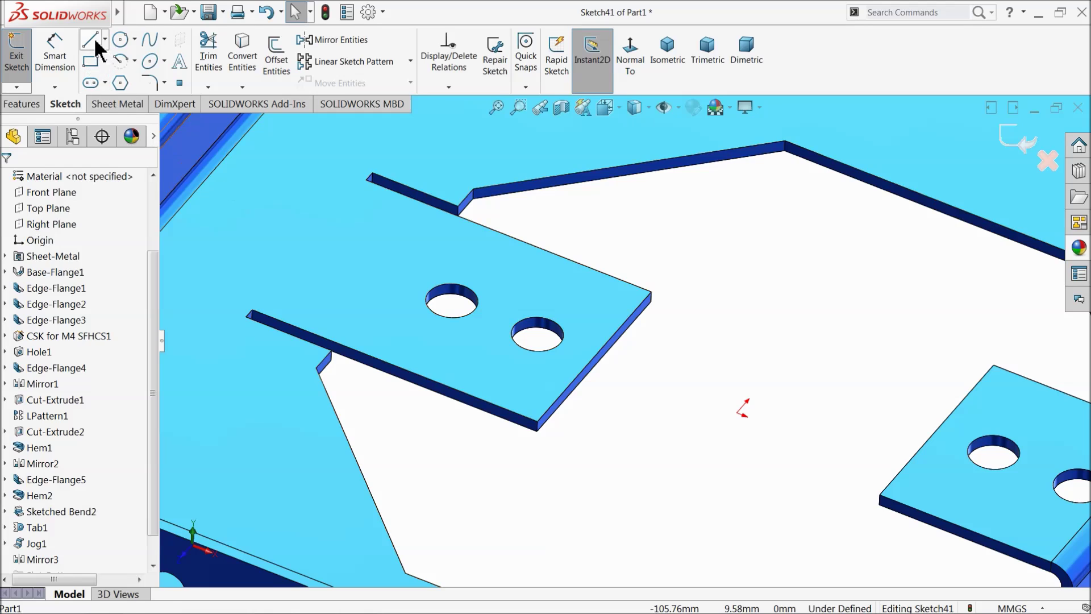
{"action": "left_click", "coordinate": [90, 39]}
{"action": "scroll", "coordinate": [463, 259], "scroll_direction": "up", "scroll_amount": 2}
{"action": "scroll", "coordinate": [504, 283], "scroll_direction": "down", "scroll_amount": 3}
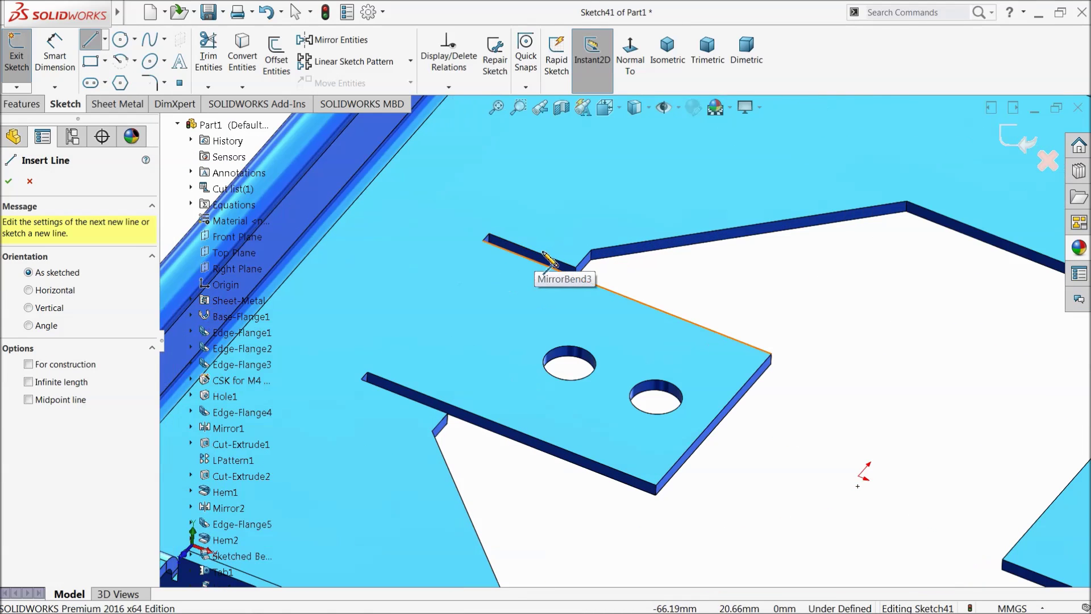
{"action": "mouse_move", "coordinate": [539, 256]}
{"action": "left_mouse_down"}
{"action": "mouse_move", "coordinate": [450, 373]}
{"action": "mouse_move", "coordinate": [420, 392]}
{"action": "left_mouse_up"}
{"action": "right_click", "coordinate": [673, 237]}
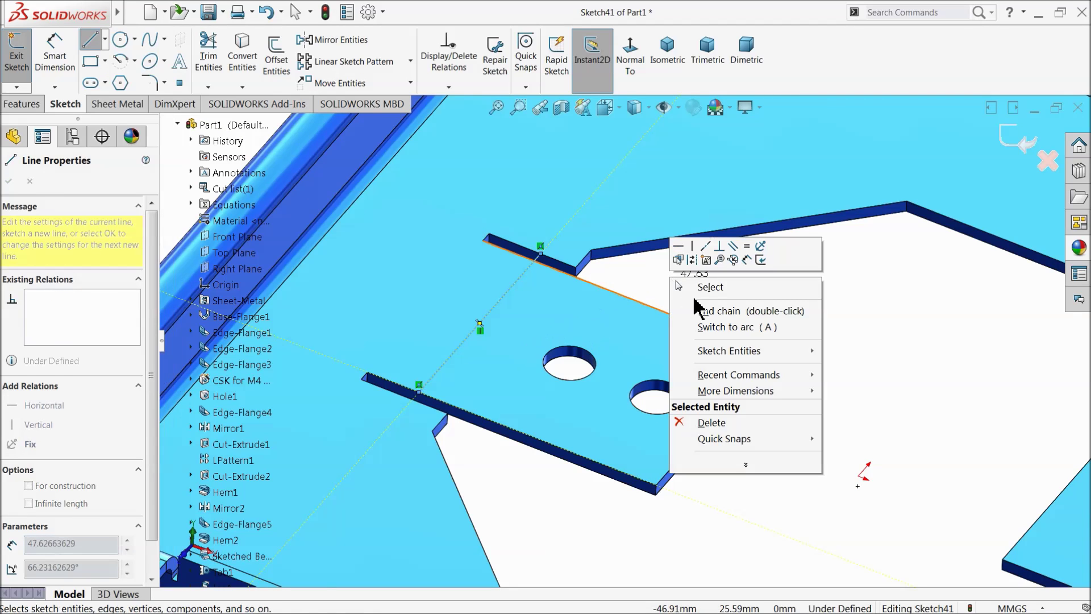
{"action": "left_click", "coordinate": [699, 286]}
Dimension the bend line 8.5 mm from the inner end of the mirrored tab's relief slot
{"action": "left_click", "coordinate": [57, 63]}
{"action": "scroll", "coordinate": [506, 288], "scroll_direction": "up", "scroll_amount": 2}
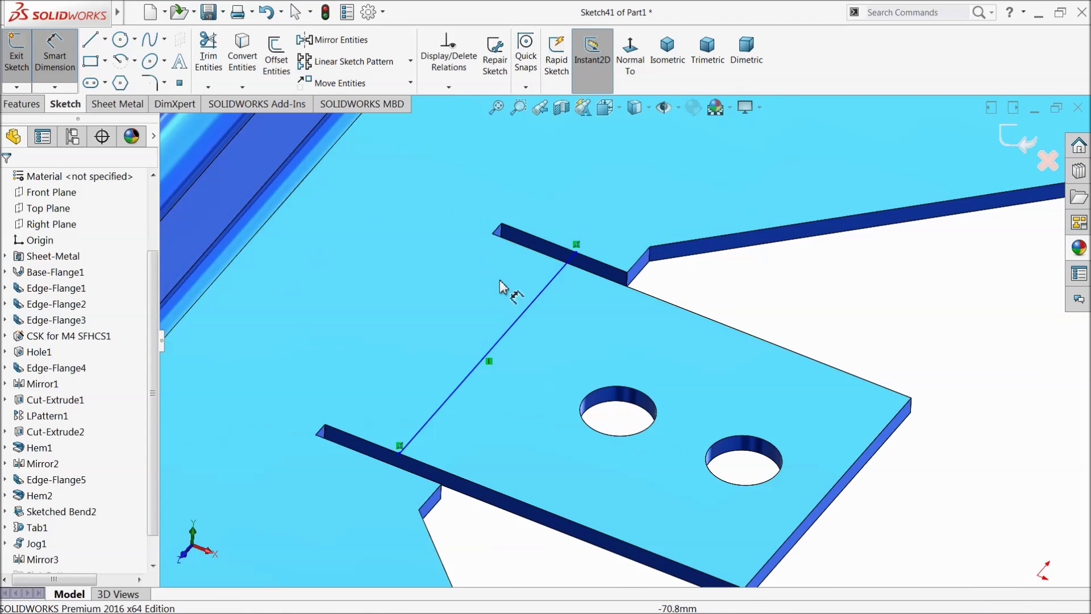
{"action": "left_click", "coordinate": [528, 312]}
{"action": "left_click", "coordinate": [499, 232]}
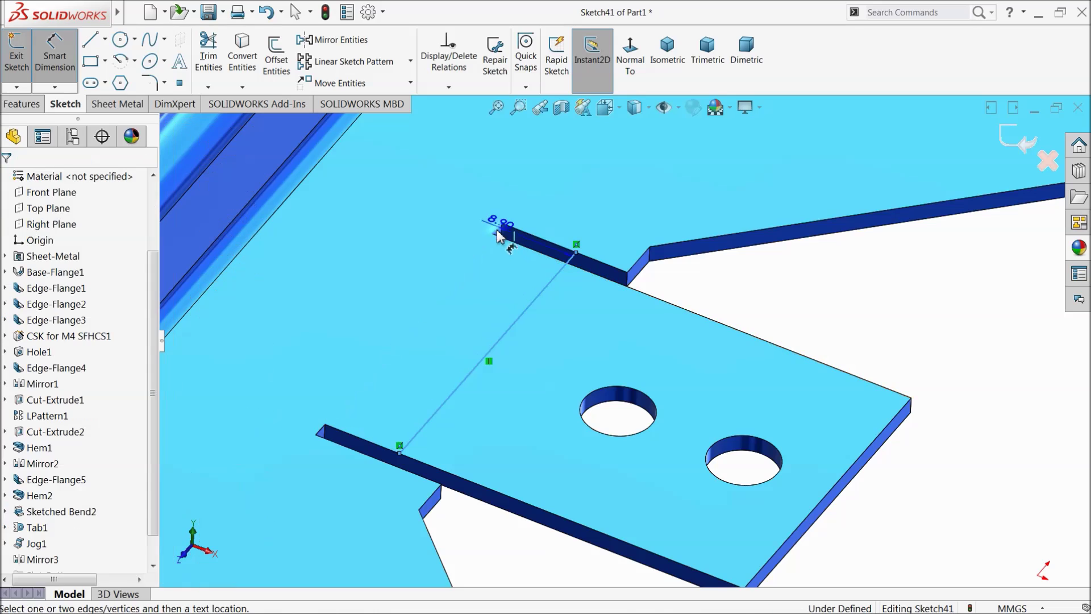
{"action": "left_click", "coordinate": [492, 291]}
{"action": "type", "text": "8.5"}
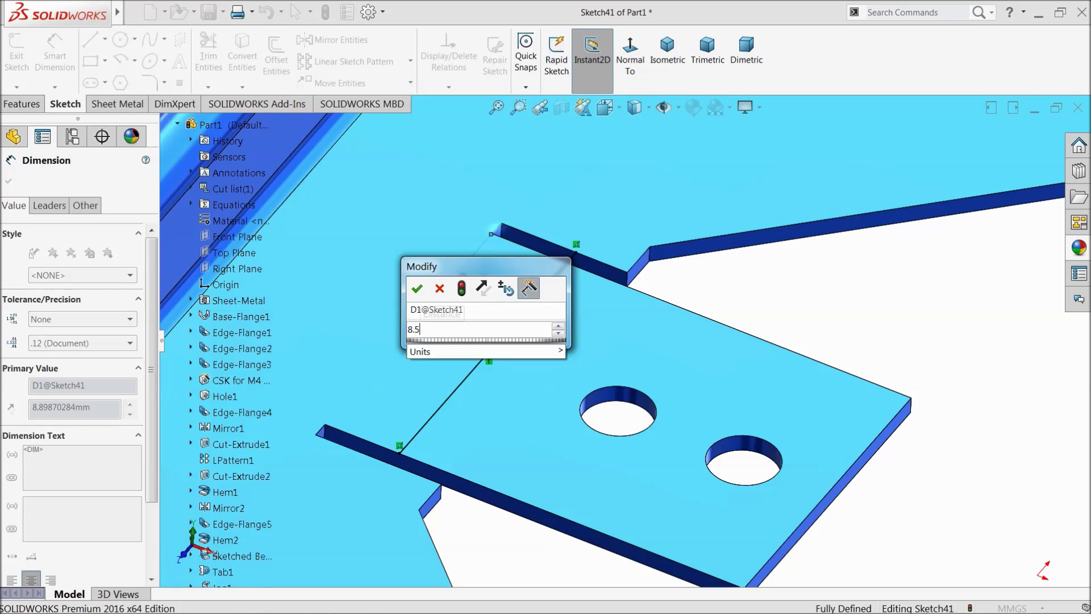
{"action": "key", "text": "Return"}
{"action": "left_click", "coordinate": [8, 181]}
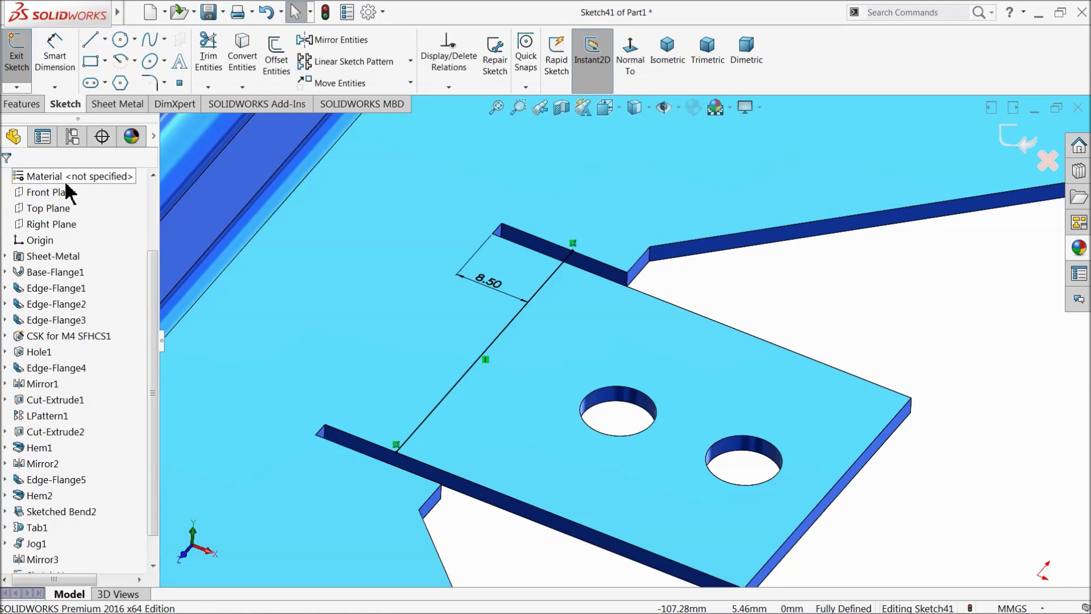
Create the mirrored tab's jog with the base face fixed, 10 mm offset, Material Inside, 90° angle and Fix projected length off
{"action": "left_click", "coordinate": [1020, 141]}
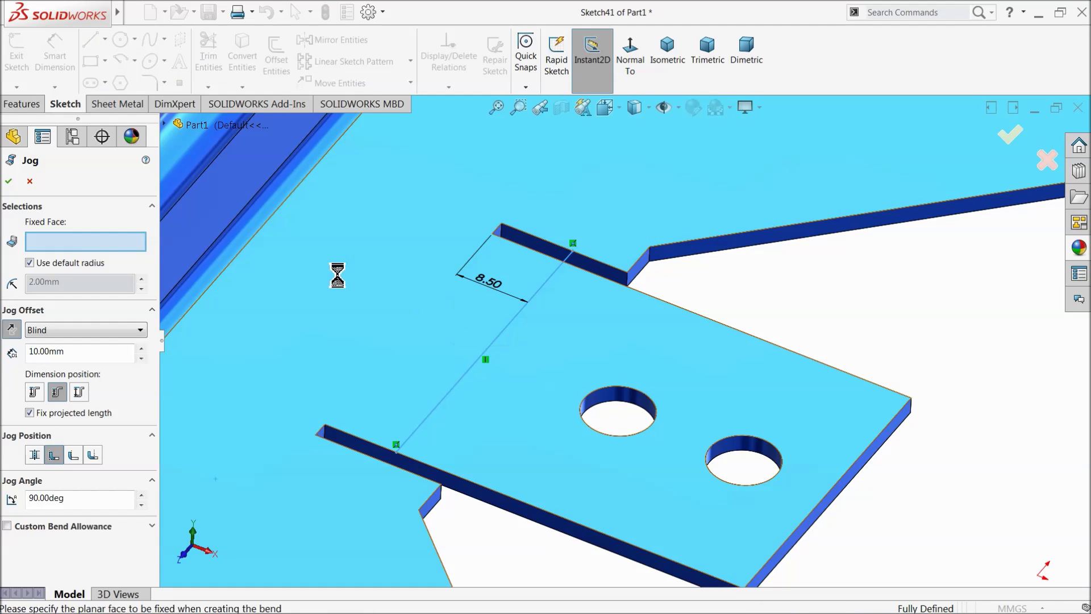
{"action": "left_click", "coordinate": [360, 274]}
{"action": "key", "text": "z"}
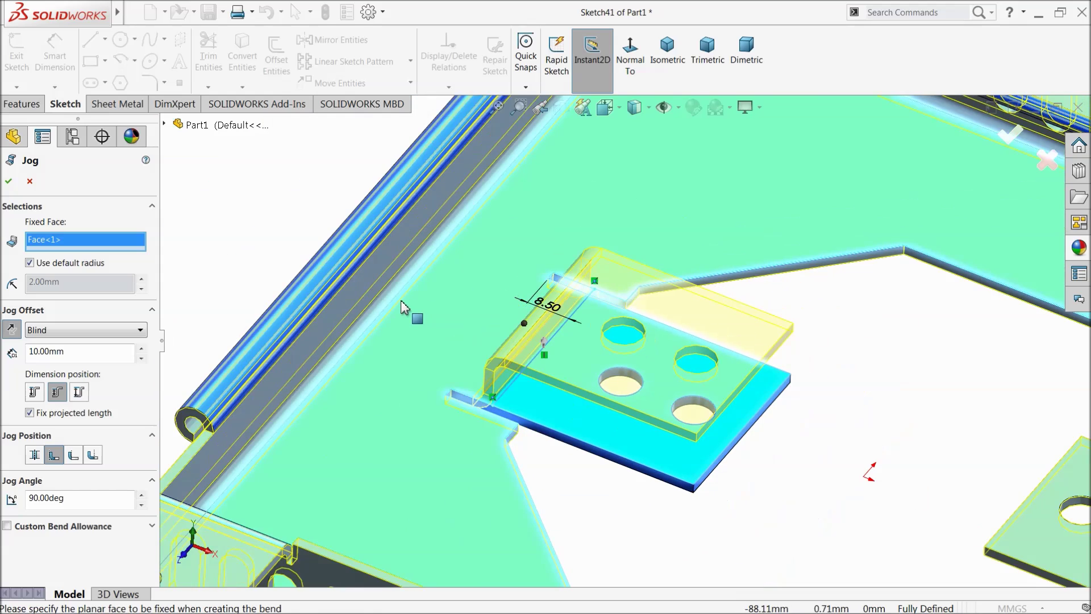
{"action": "scroll", "coordinate": [646, 410], "scroll_direction": "down", "scroll_amount": 1}
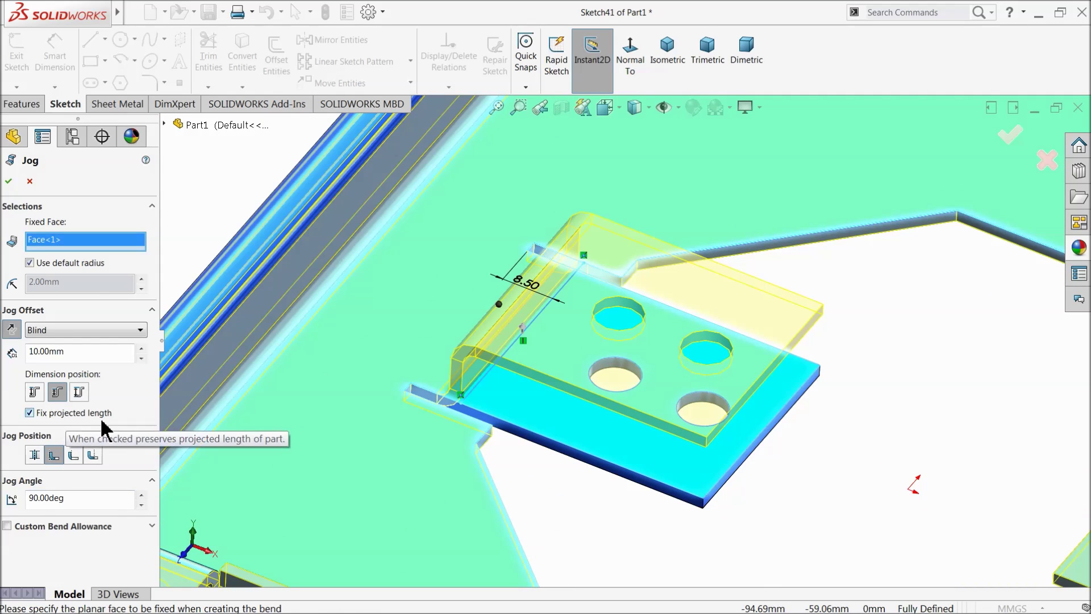
{"action": "middle_click_drag", "start_coordinate": [753, 431], "coordinate": [796, 400]}
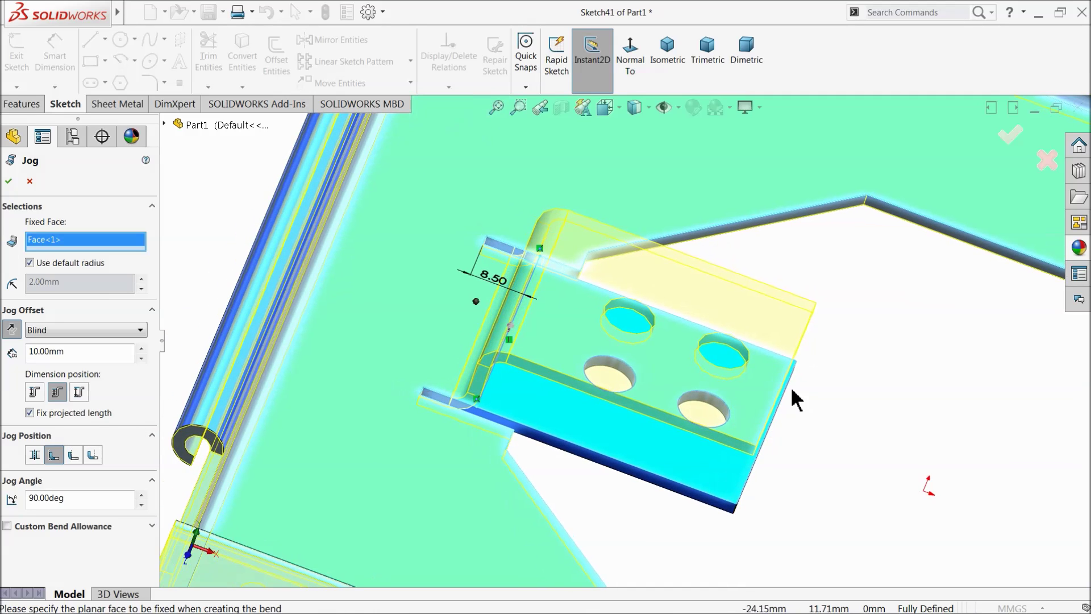
{"action": "middle_click_drag", "start_coordinate": [731, 496], "coordinate": [663, 487]}
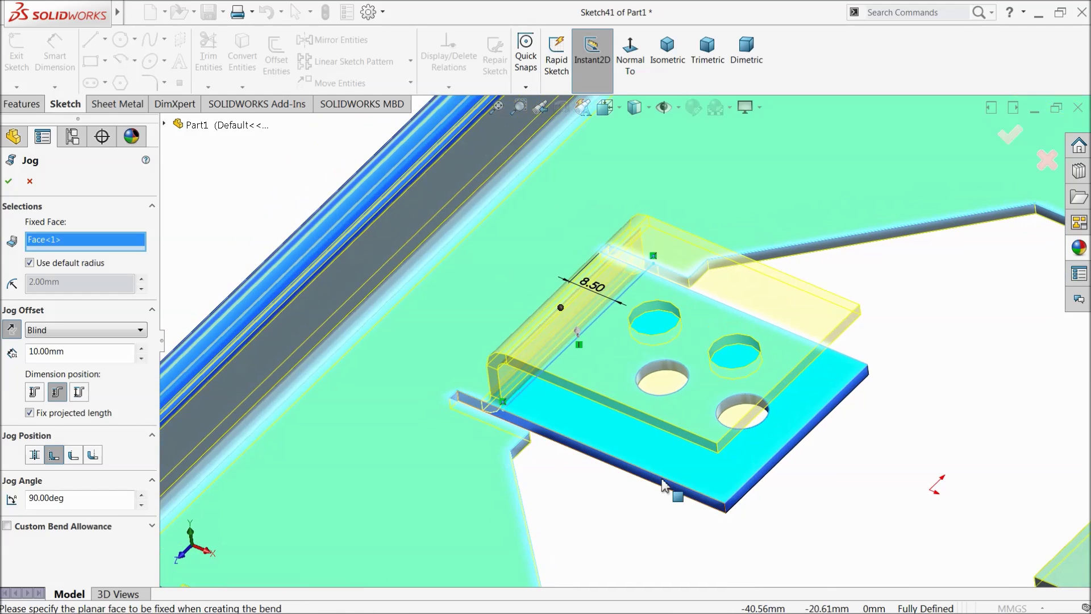
{"action": "middle_click_drag", "start_coordinate": [670, 455], "coordinate": [503, 363]}
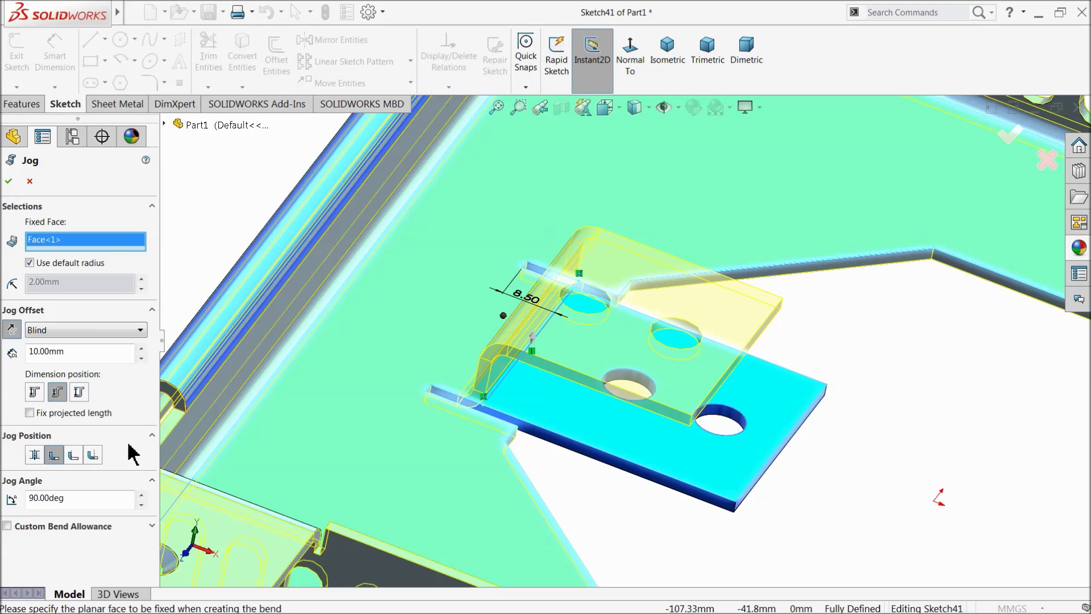
{"action": "left_click", "coordinate": [9, 183]}
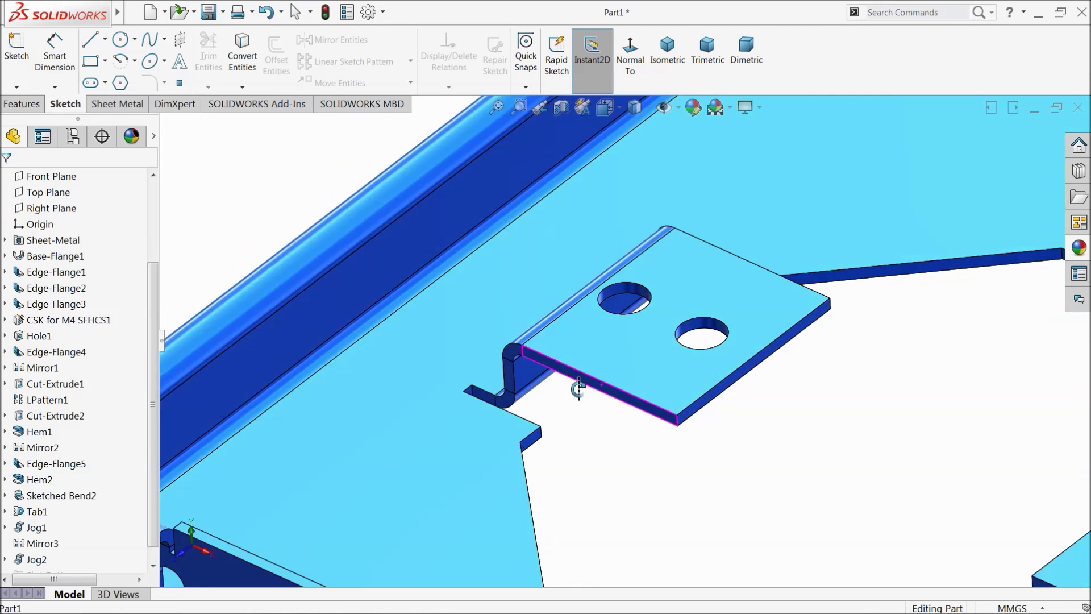
{"action": "middle_click_drag", "start_coordinate": [578, 389], "coordinate": [567, 413]}
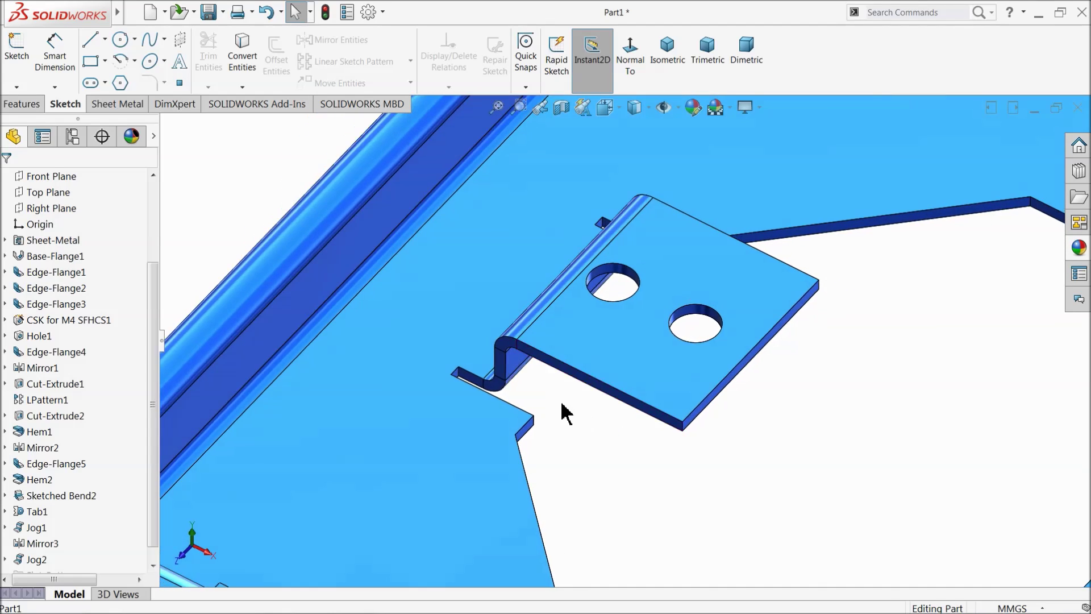
Unsuppress the Flat-Pattern14 feature to inspect the unfolded tray, and suppress it again
{"action": "key", "text": "f"}
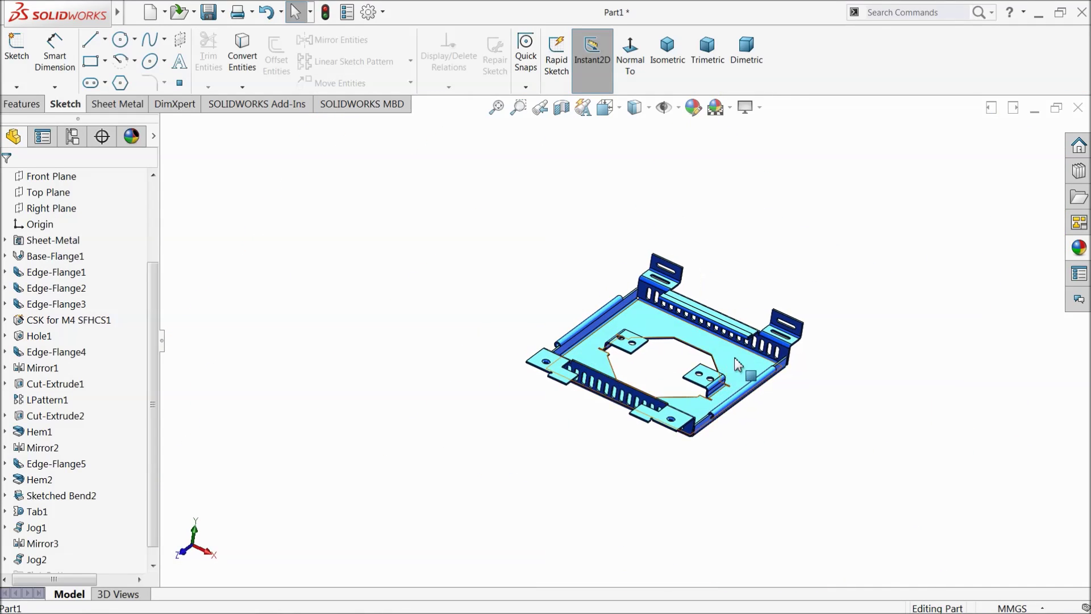
{"action": "scroll", "coordinate": [738, 364], "scroll_direction": "down", "scroll_amount": 8}
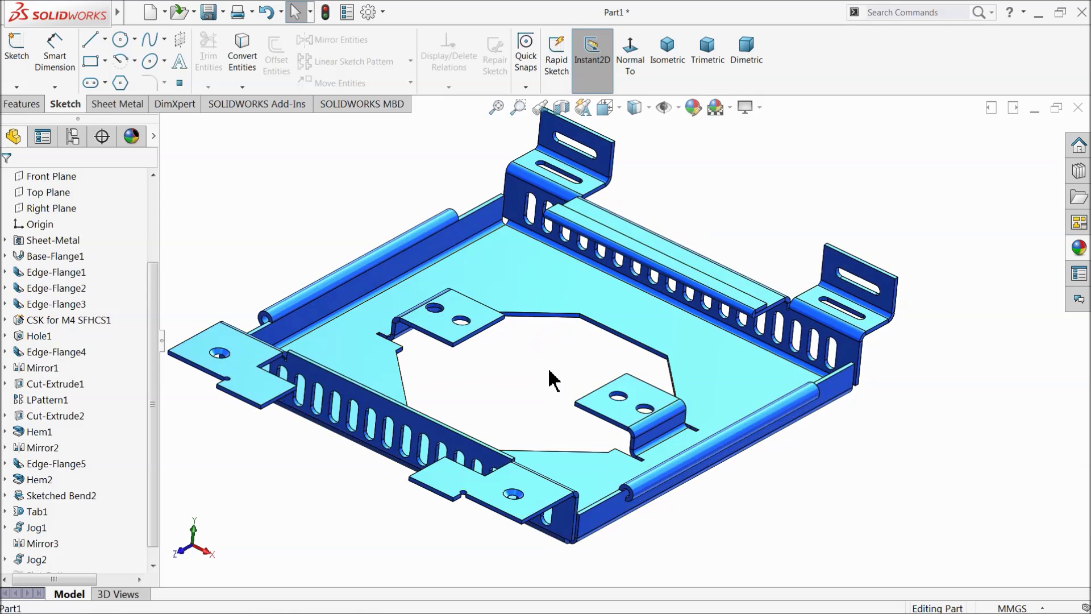
{"action": "scroll", "coordinate": [551, 380], "scroll_direction": "up", "scroll_amount": 2}
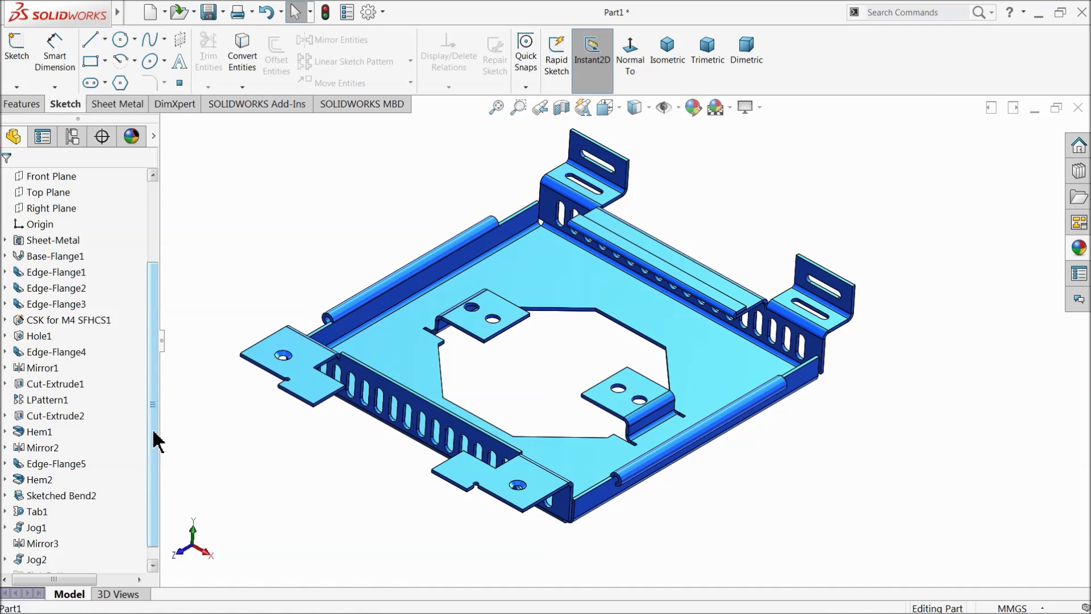
{"action": "scroll", "coordinate": [109, 524], "scroll_direction": "down", "scroll_amount": 2}
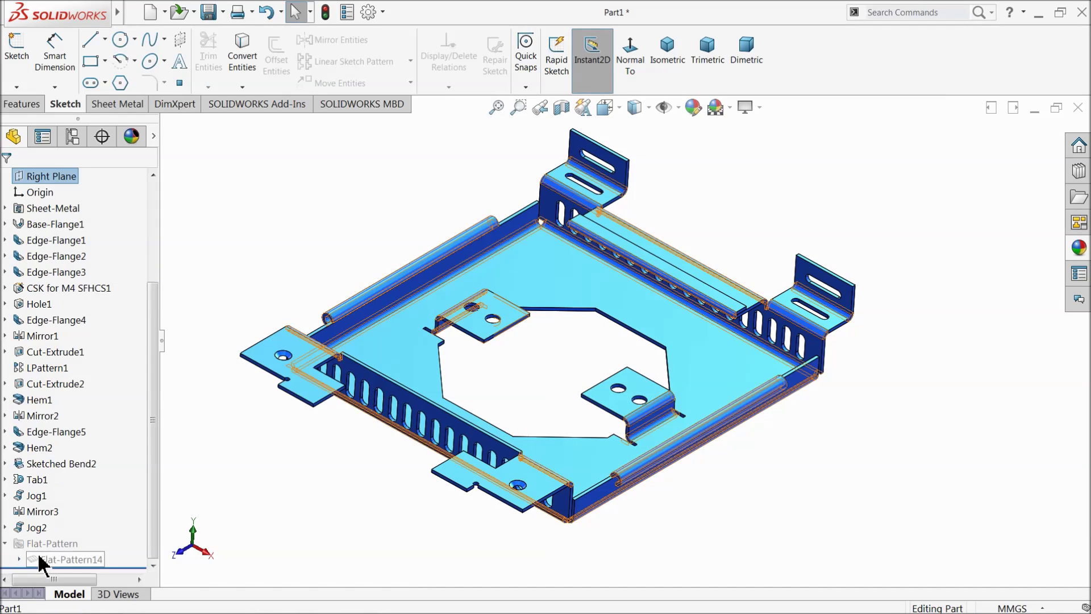
{"action": "left_click", "coordinate": [19, 559]}
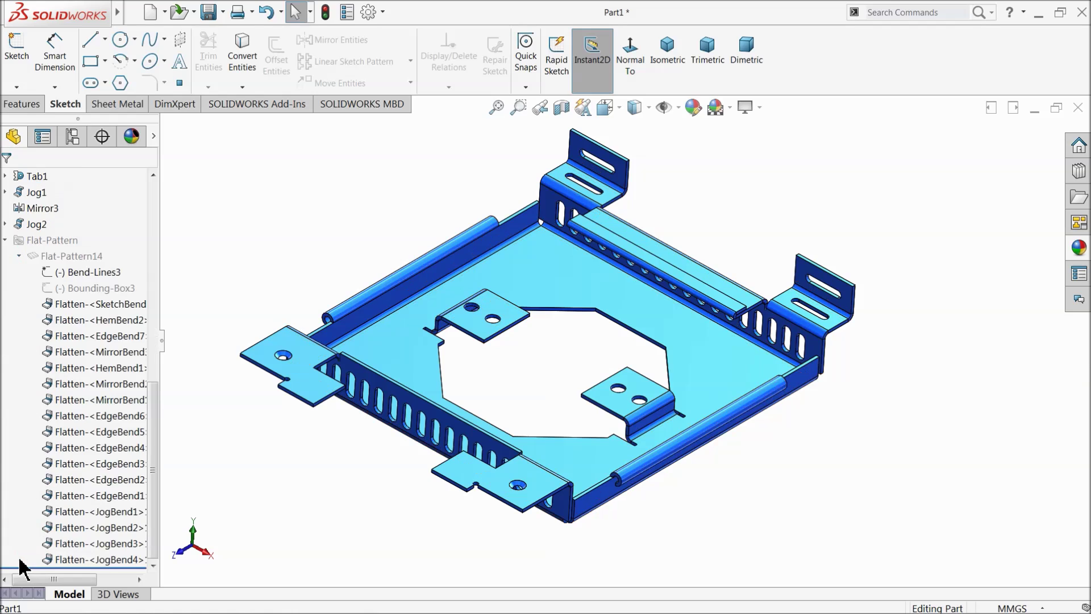
{"action": "right_click", "coordinate": [48, 259]}
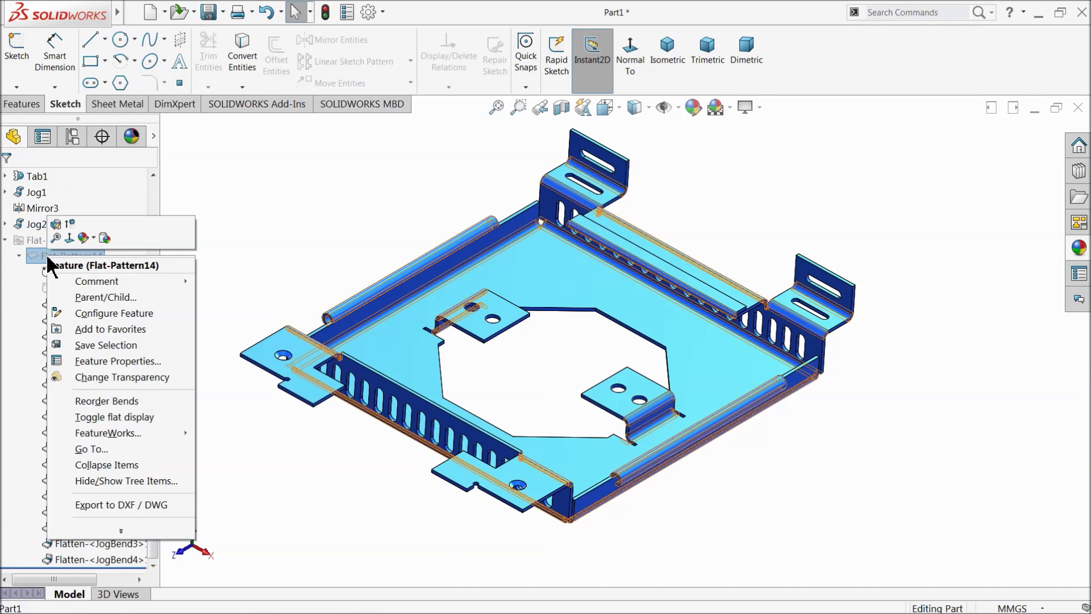
{"action": "left_click", "coordinate": [74, 231]}
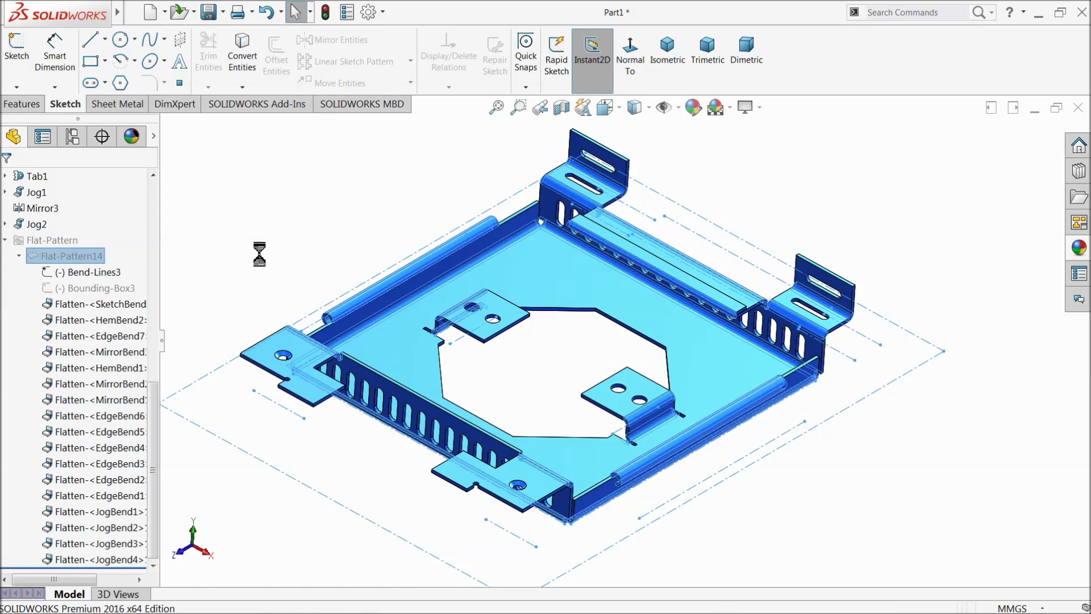
{"action": "middle_click_drag", "start_coordinate": [304, 266], "coordinate": [304, 243]}
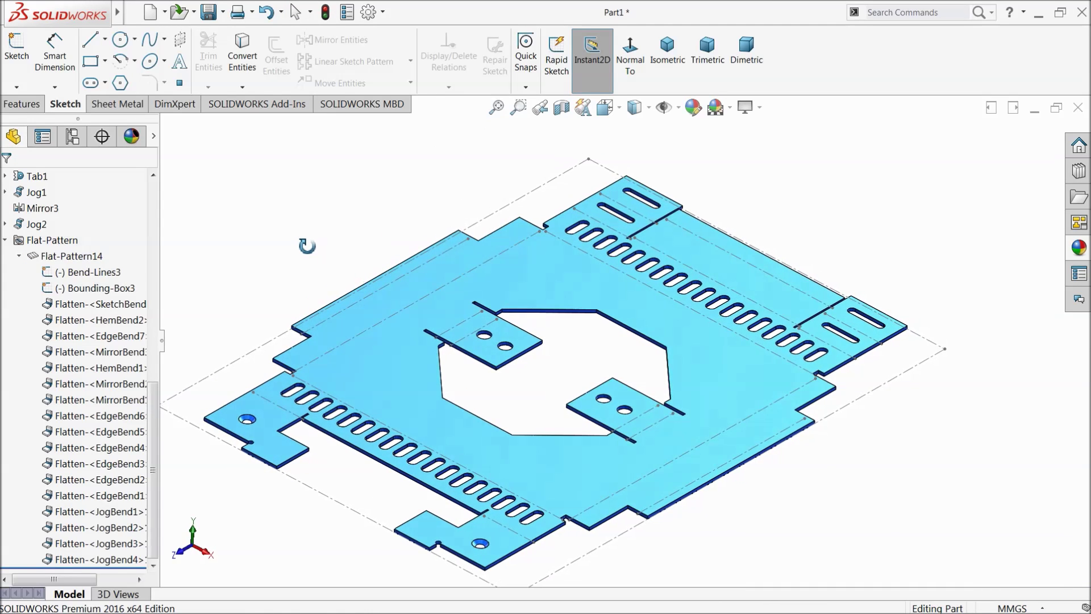
{"action": "right_click", "coordinate": [43, 264]}
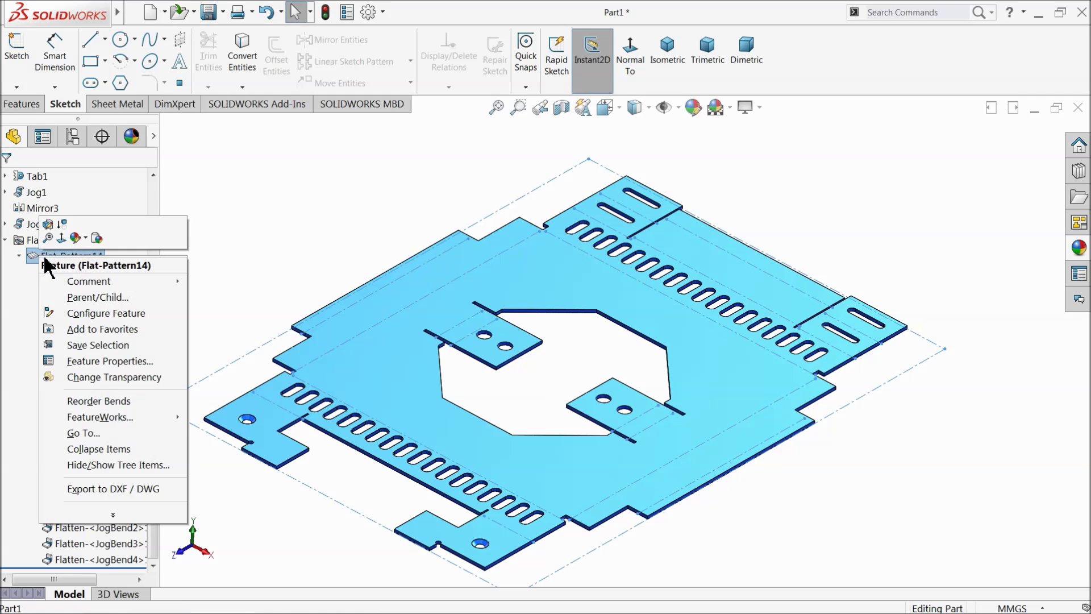
{"action": "left_click", "coordinate": [62, 226]}
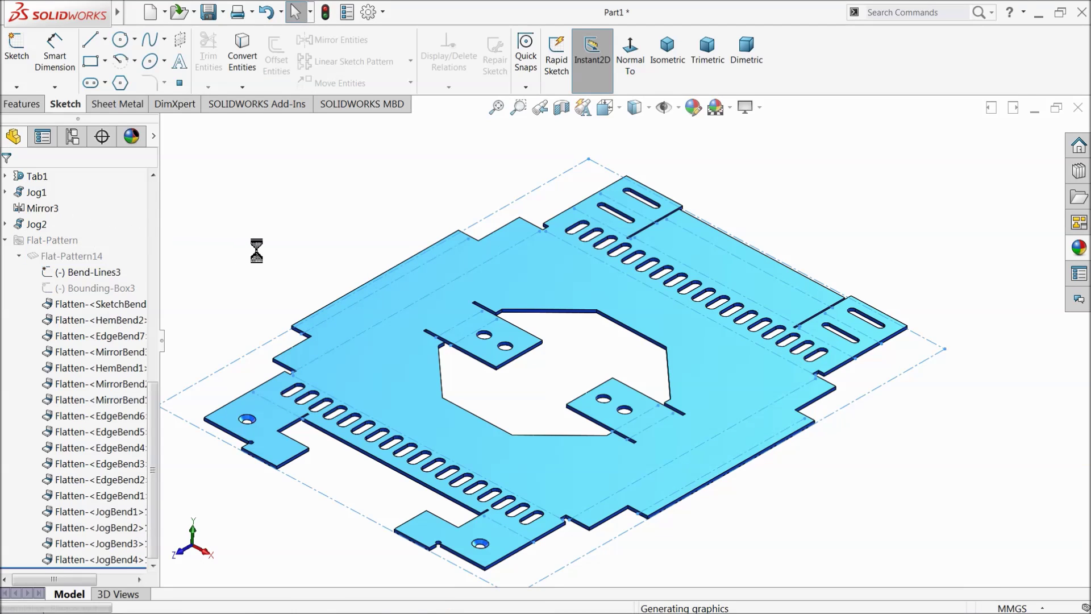
Flatten the tray to examine its full blank with bend lines and bounding box, and return it to the folded state
{"action": "left_click", "coordinate": [127, 107]}
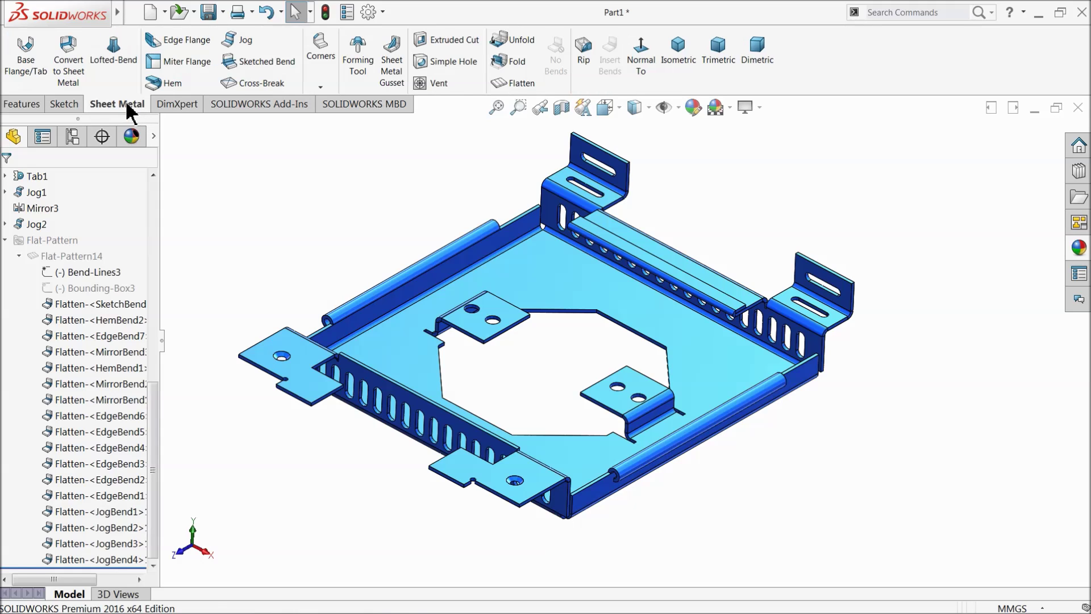
{"action": "left_click", "coordinate": [519, 84]}
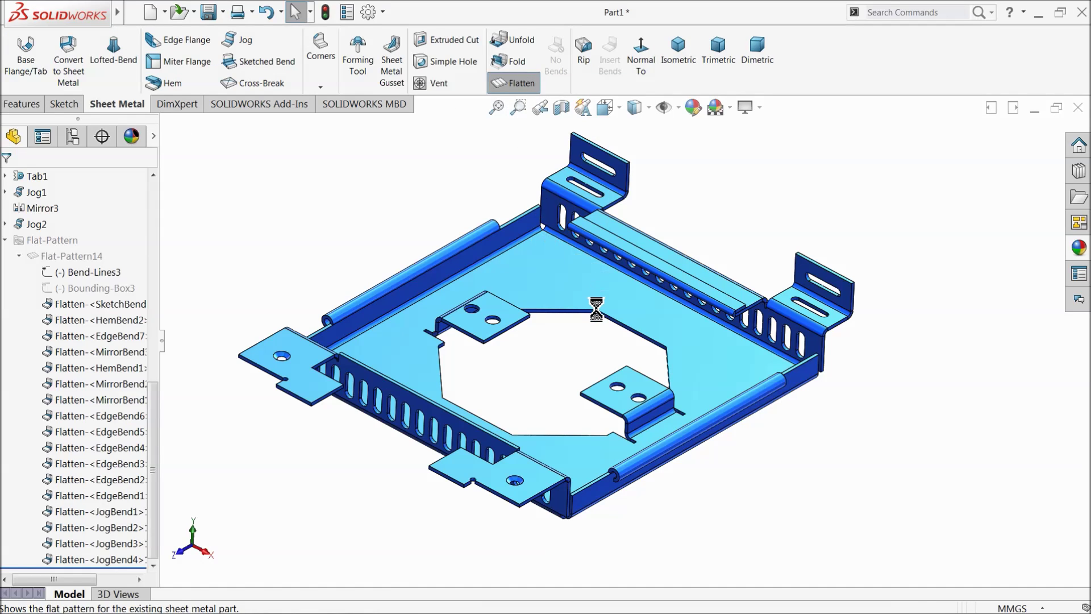
{"action": "middle_click_drag", "start_coordinate": [589, 359], "coordinate": [567, 378]}
{"action": "scroll", "coordinate": [589, 377], "scroll_direction": "down", "scroll_amount": 1}
{"action": "scroll", "coordinate": [577, 373], "scroll_direction": "up", "scroll_amount": 2}
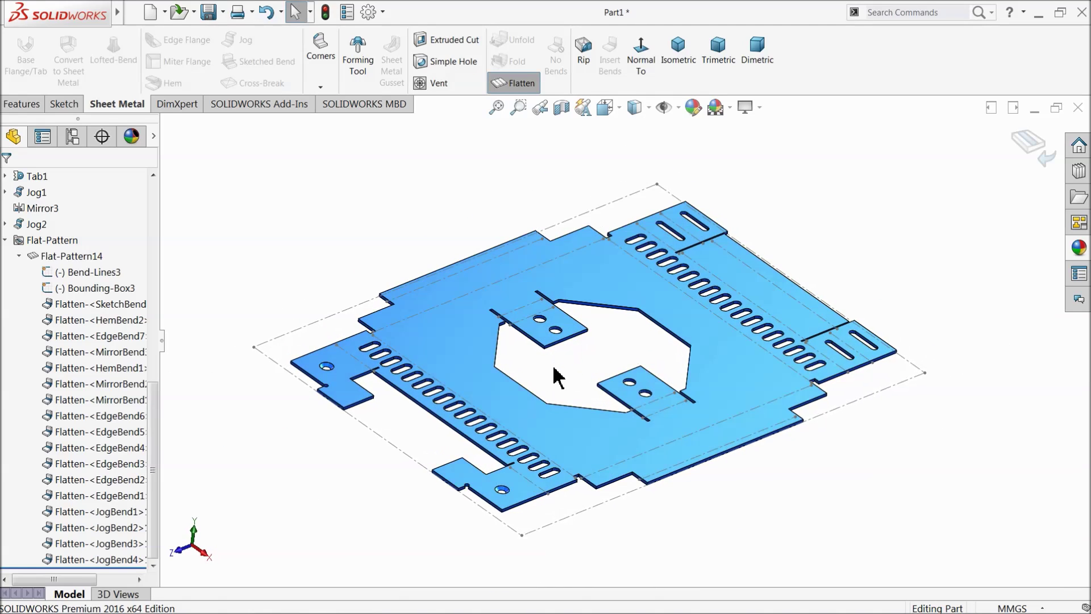
{"action": "scroll", "coordinate": [545, 371], "scroll_direction": "down", "scroll_amount": 2}
{"action": "middle_click_drag", "start_coordinate": [561, 369], "coordinate": [558, 353]}
{"action": "scroll", "coordinate": [531, 412], "scroll_direction": "down", "scroll_amount": 2}
{"action": "middle_click_drag", "start_coordinate": [531, 411], "coordinate": [561, 368]}
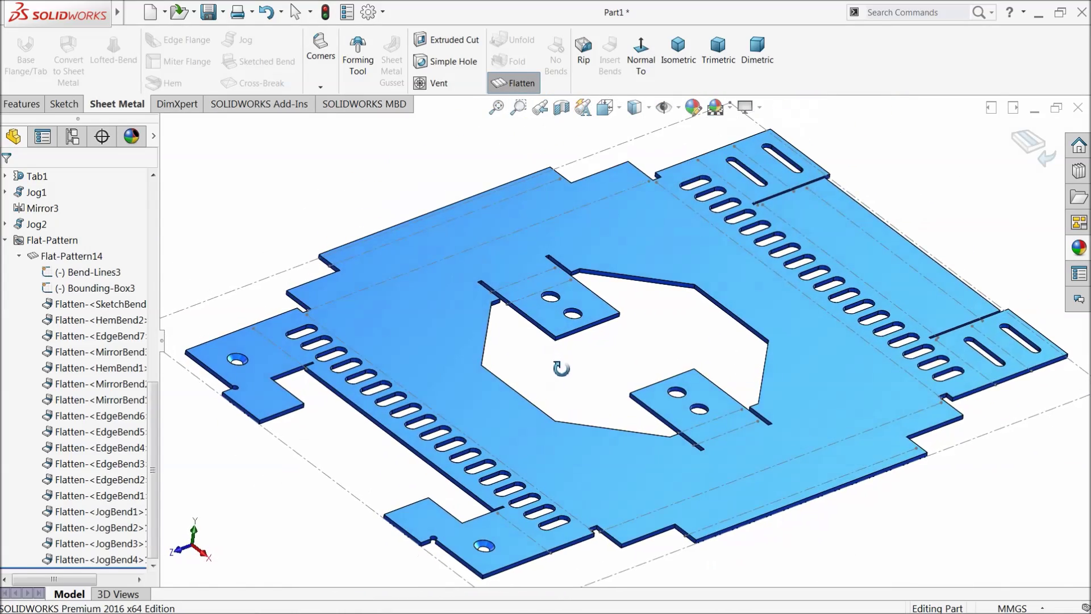
{"action": "left_click", "coordinate": [745, 107]}
{"action": "left_click", "coordinate": [749, 177]}
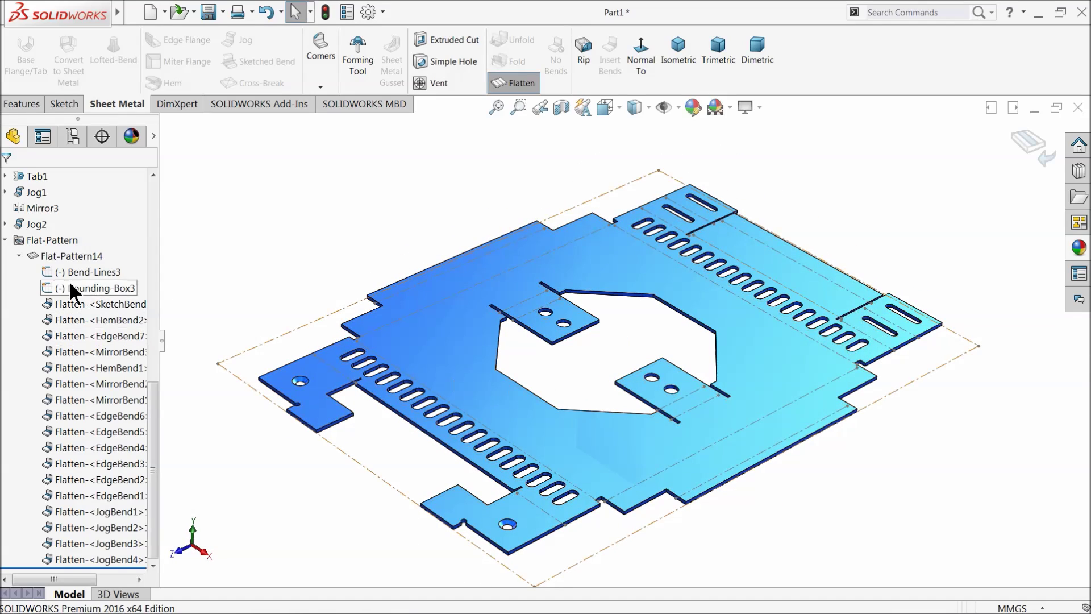
{"action": "left_click", "coordinate": [514, 83]}
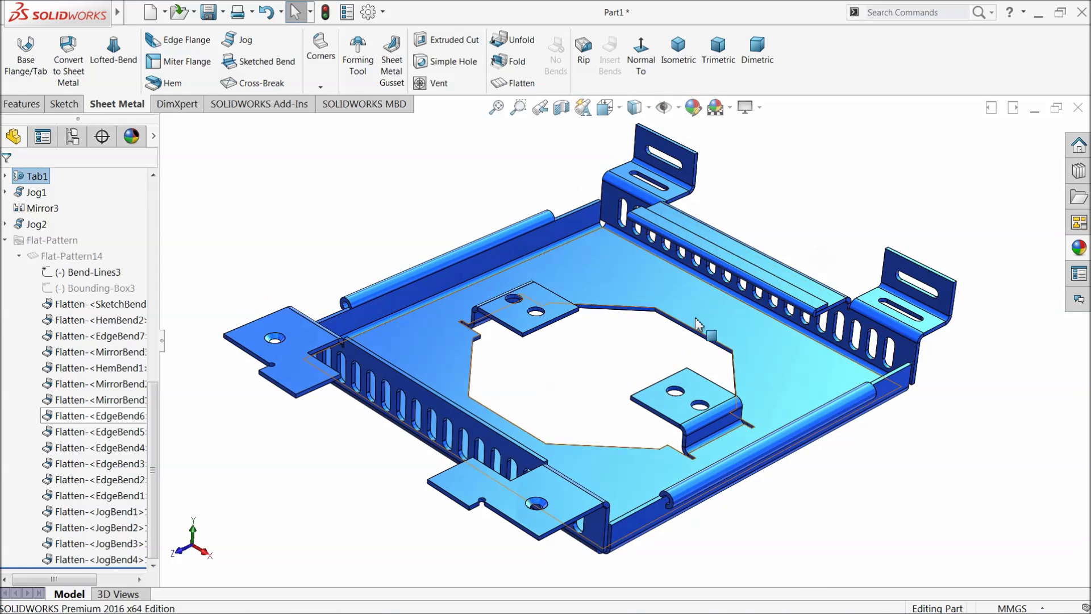
{"action": "left_click", "coordinate": [6, 240]}
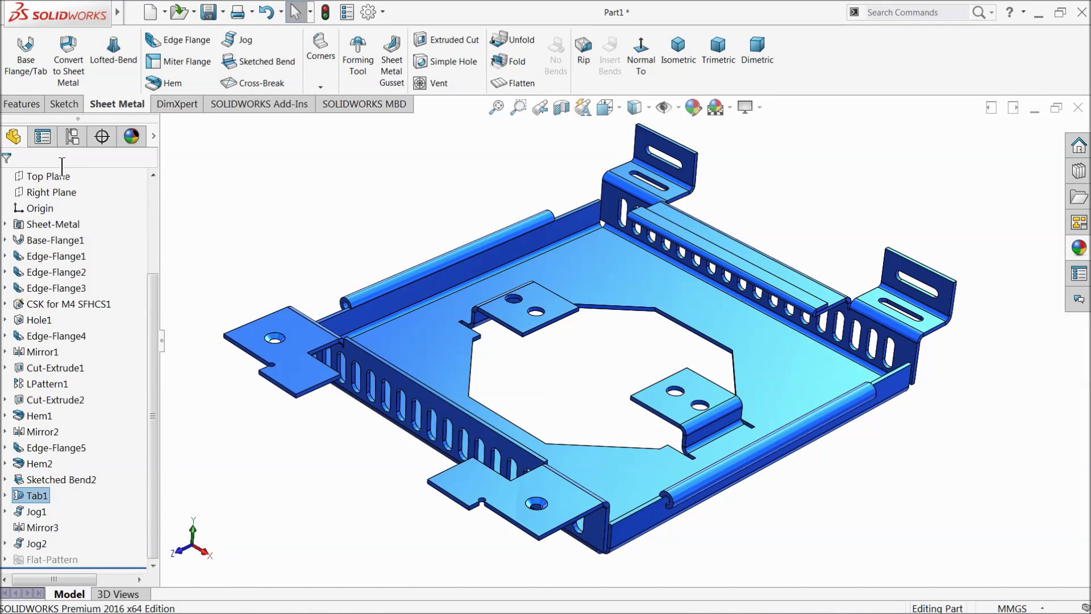
{"action": "left_click_drag", "start_coordinate": [157, 304], "coordinate": [157, 195]}
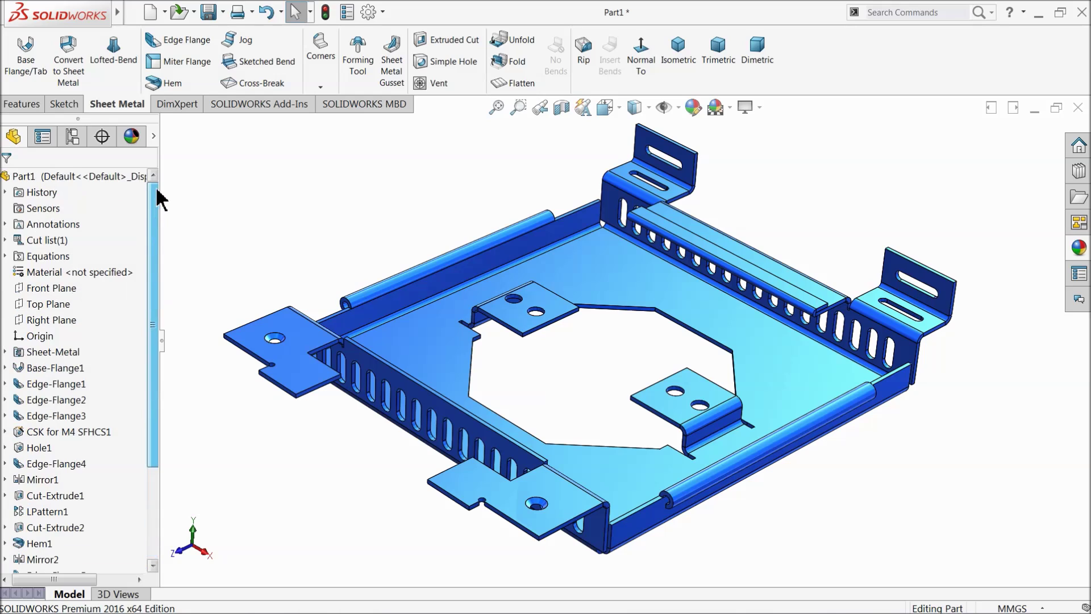
Start a Break Corner and select the four outer corner edges of the mirrored countersunk flange
{"action": "left_click", "coordinate": [322, 79]}
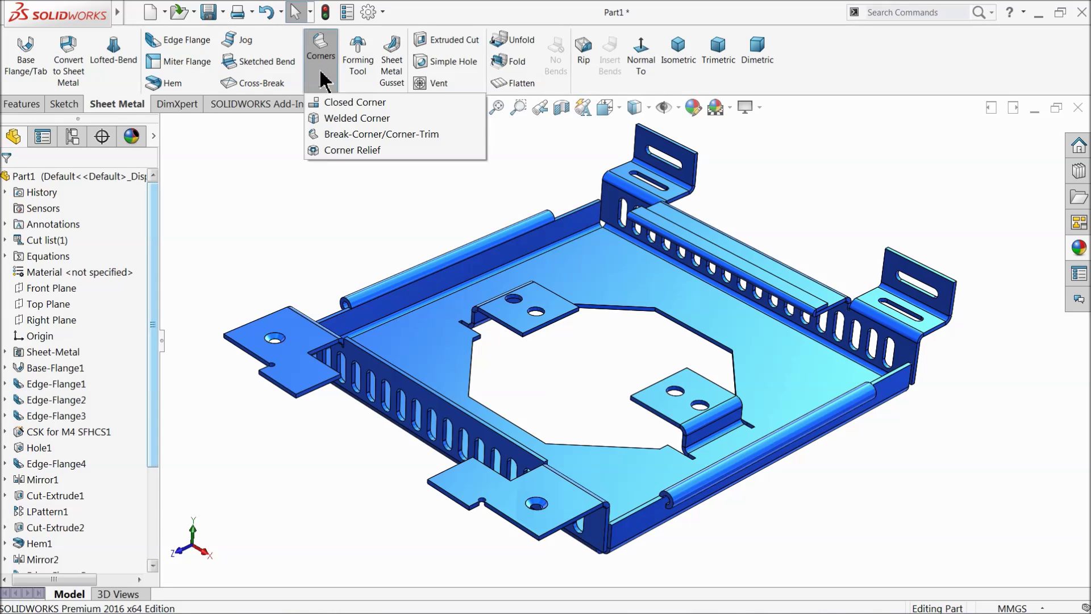
{"action": "left_click", "coordinate": [346, 133]}
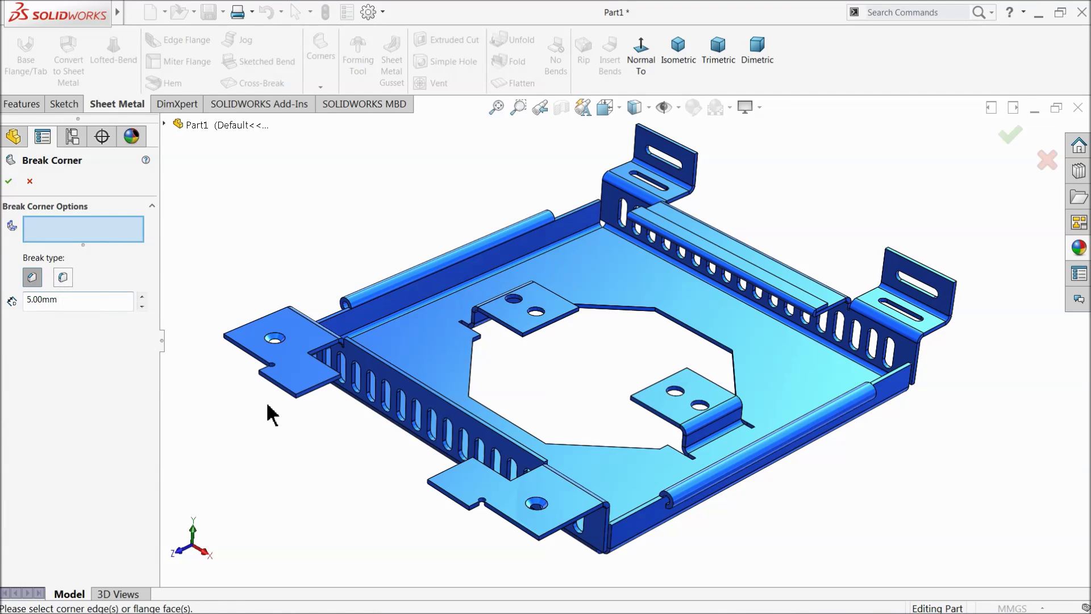
{"action": "scroll", "coordinate": [342, 386], "scroll_direction": "down", "scroll_amount": 5}
{"action": "scroll", "coordinate": [392, 431], "scroll_direction": "down", "scroll_amount": 3}
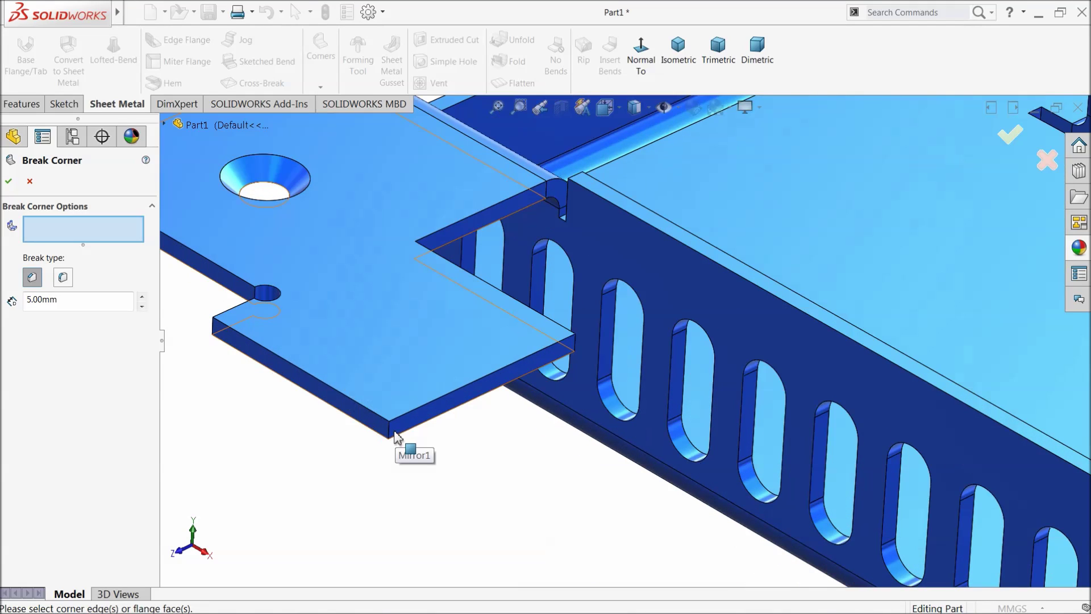
{"action": "left_click", "coordinate": [390, 433]}
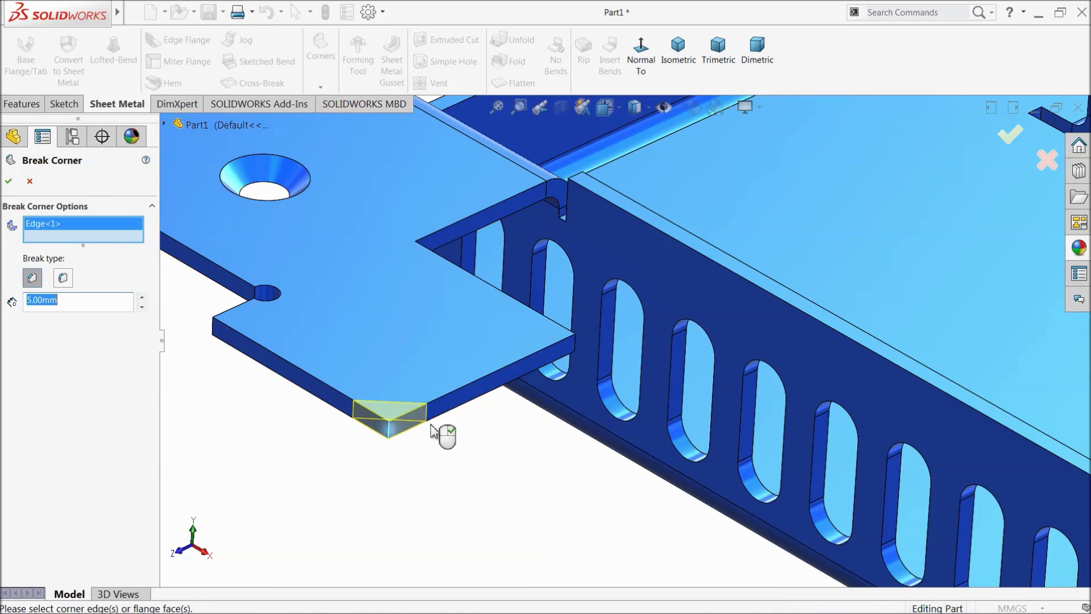
{"action": "left_click", "coordinate": [574, 344]}
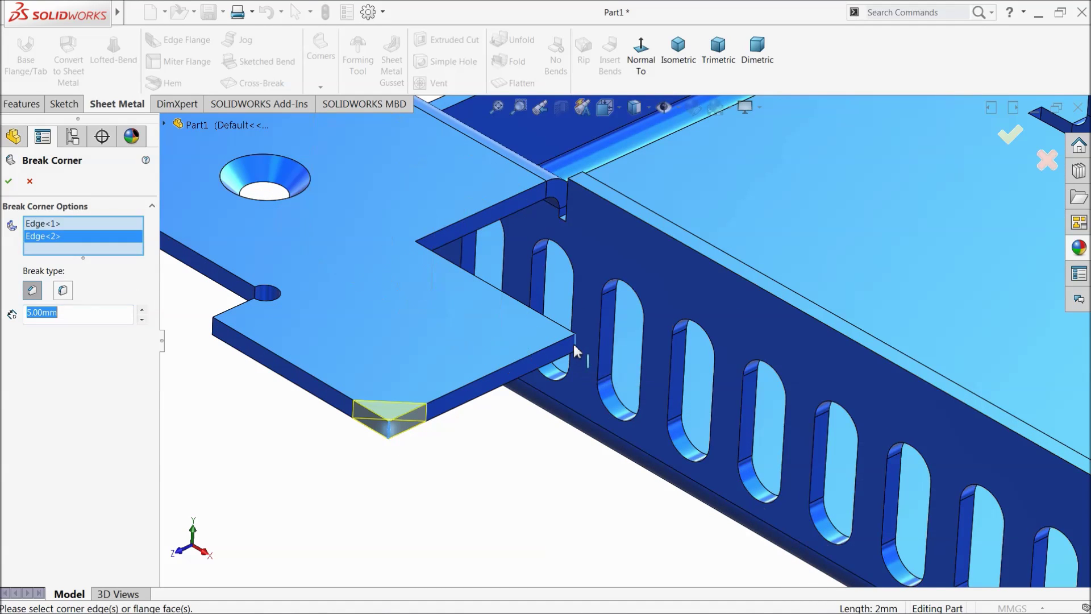
{"action": "left_click", "coordinate": [217, 330]}
{"action": "scroll", "coordinate": [374, 306], "scroll_direction": "up", "scroll_amount": 5}
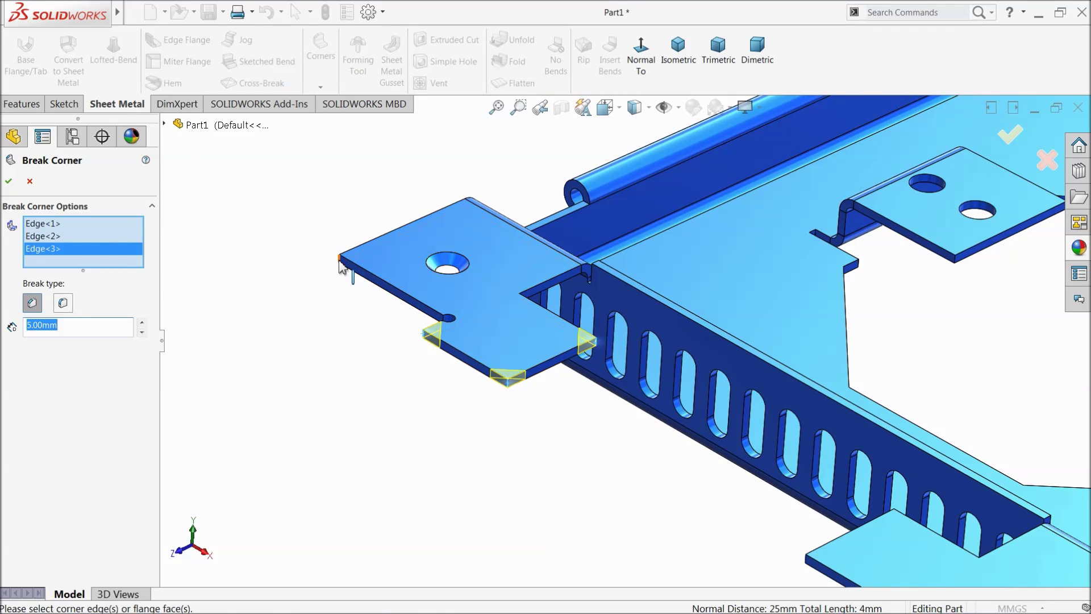
{"action": "left_click", "coordinate": [343, 265]}
Add the top faces of both two-hole tabs and the other countersunk flange to the Break Corner selection
{"action": "scroll", "coordinate": [584, 341], "scroll_direction": "up", "scroll_amount": 3}
{"action": "scroll", "coordinate": [867, 341], "scroll_direction": "down", "scroll_amount": 5}
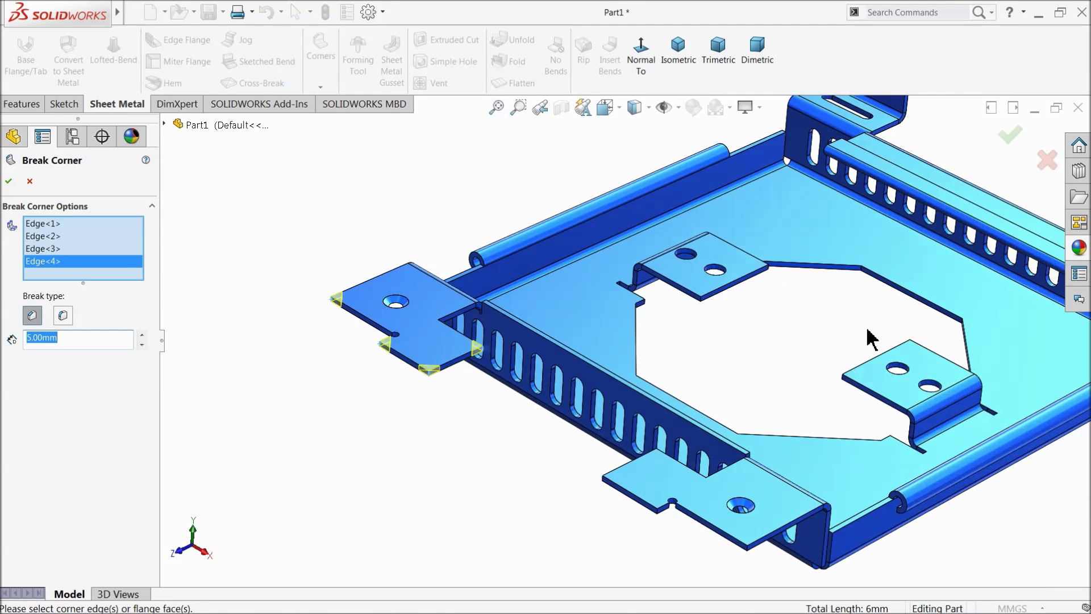
{"action": "left_click", "coordinate": [651, 272]}
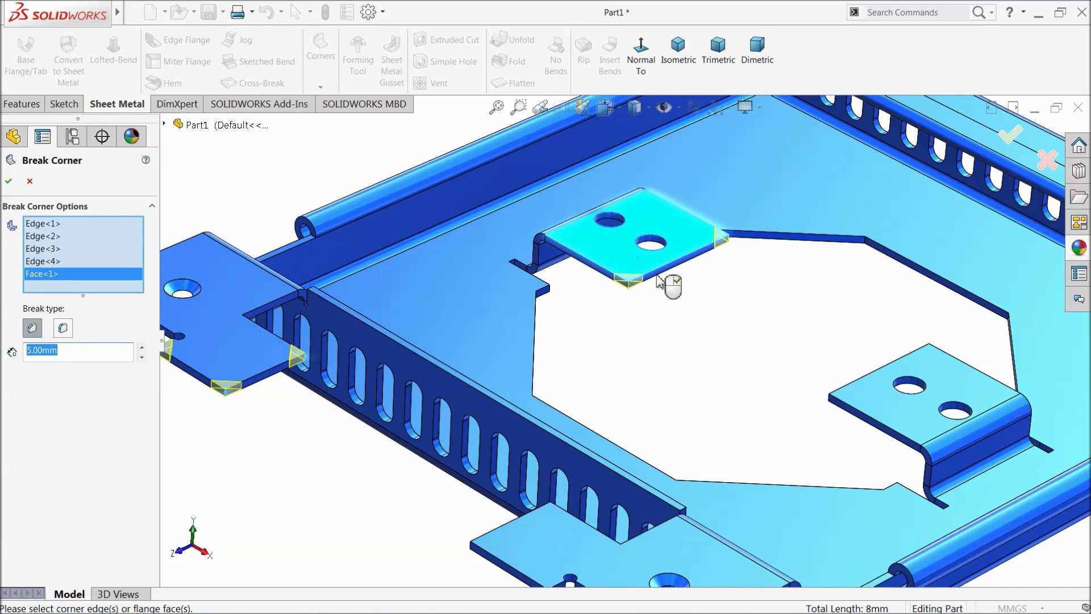
{"action": "left_click", "coordinate": [872, 414]}
{"action": "scroll", "coordinate": [639, 458], "scroll_direction": "up", "scroll_amount": 5}
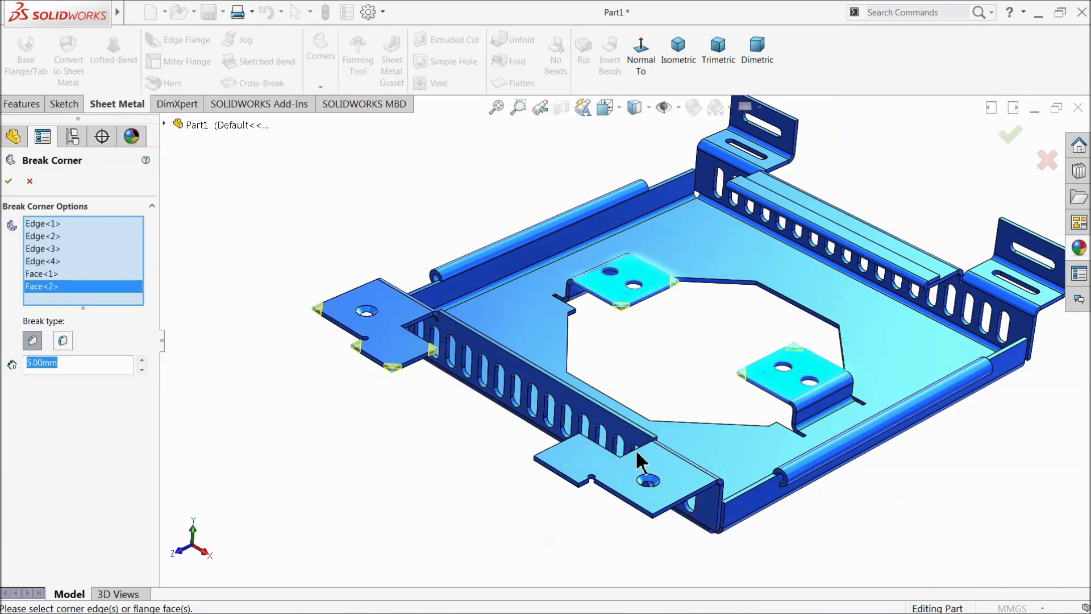
{"action": "scroll", "coordinate": [585, 472], "scroll_direction": "down", "scroll_amount": 5}
{"action": "left_click", "coordinate": [584, 469]}
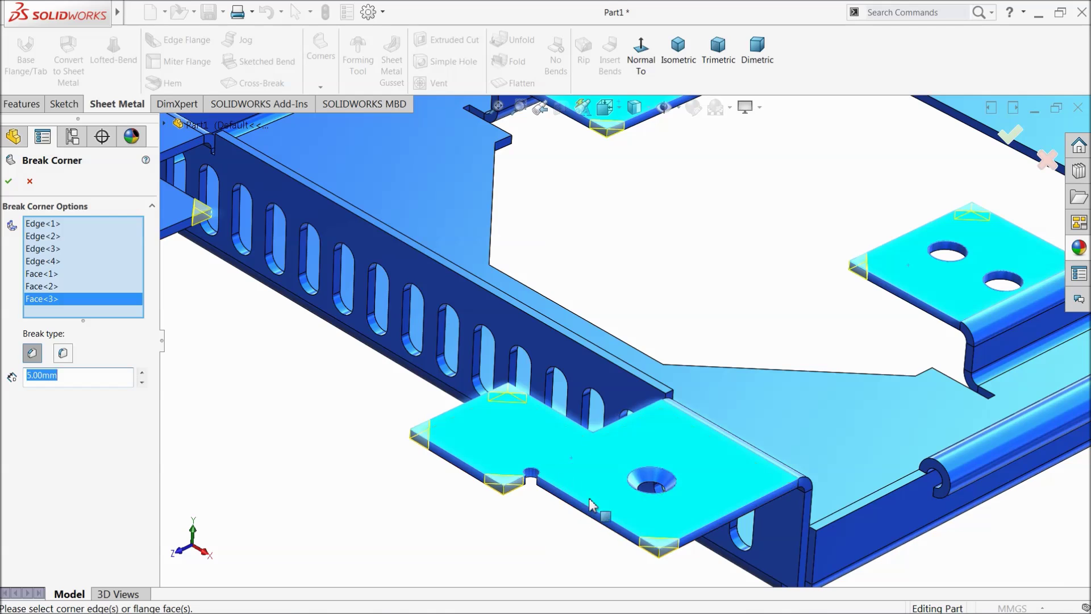
Add the upright slotted faces of both rear mounting brackets to the Break Corner selection
{"action": "scroll", "coordinate": [687, 443], "scroll_direction": "up", "scroll_amount": 5}
{"action": "scroll", "coordinate": [707, 233], "scroll_direction": "down", "scroll_amount": 4}
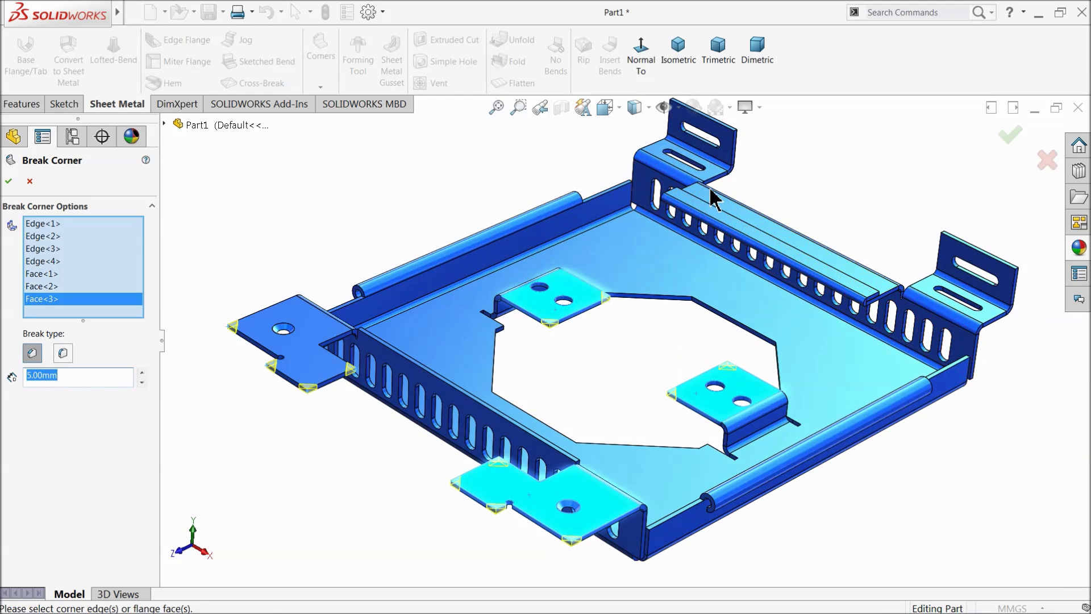
{"action": "scroll", "coordinate": [710, 205], "scroll_direction": "down", "scroll_amount": 3}
{"action": "left_click", "coordinate": [708, 210]}
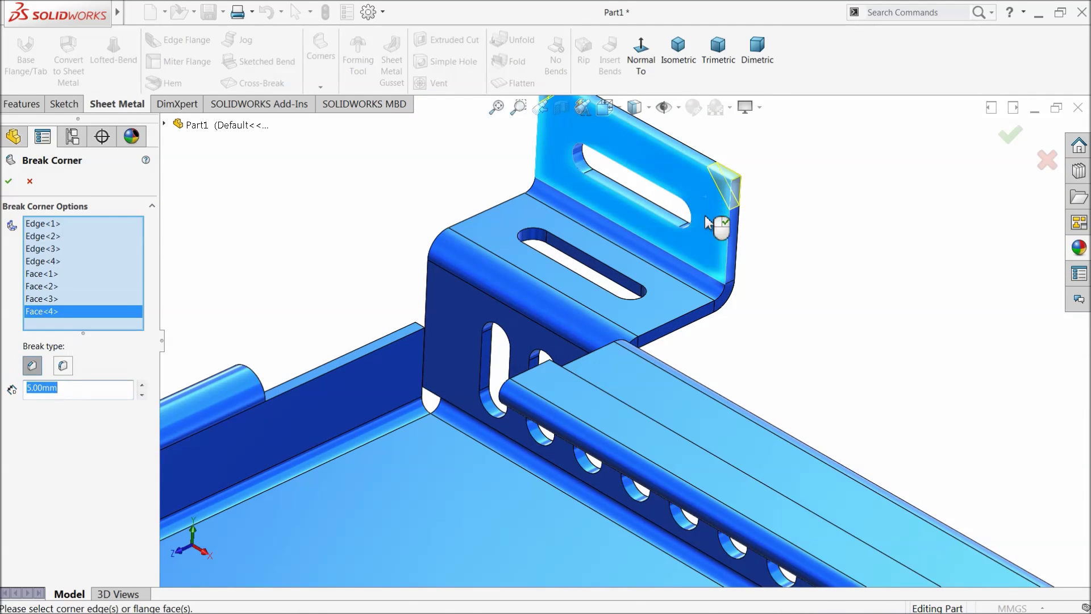
{"action": "scroll", "coordinate": [692, 230], "scroll_direction": "up", "scroll_amount": 2}
{"action": "scroll", "coordinate": [779, 370], "scroll_direction": "up", "scroll_amount": 3}
{"action": "scroll", "coordinate": [830, 423], "scroll_direction": "down", "scroll_amount": 4}
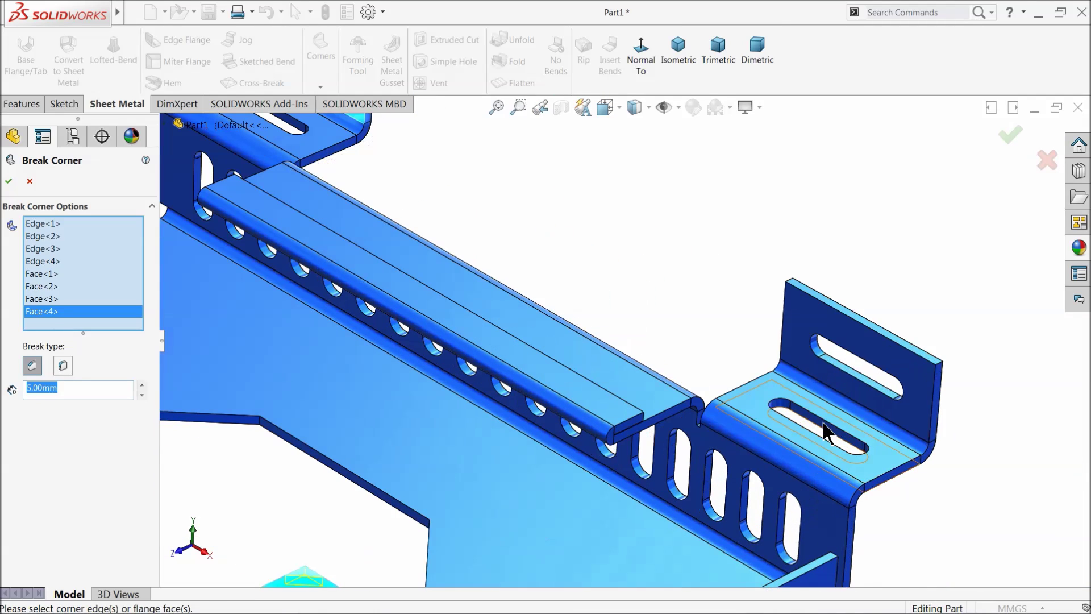
{"action": "left_click", "coordinate": [808, 314]}
Set the Break Corner distance to 3 mm, previewing the fillet break type before returning to the chamfer type
{"action": "scroll", "coordinate": [724, 353], "scroll_direction": "up", "scroll_amount": 5}
{"action": "scroll", "coordinate": [449, 384], "scroll_direction": "down", "scroll_amount": 2}
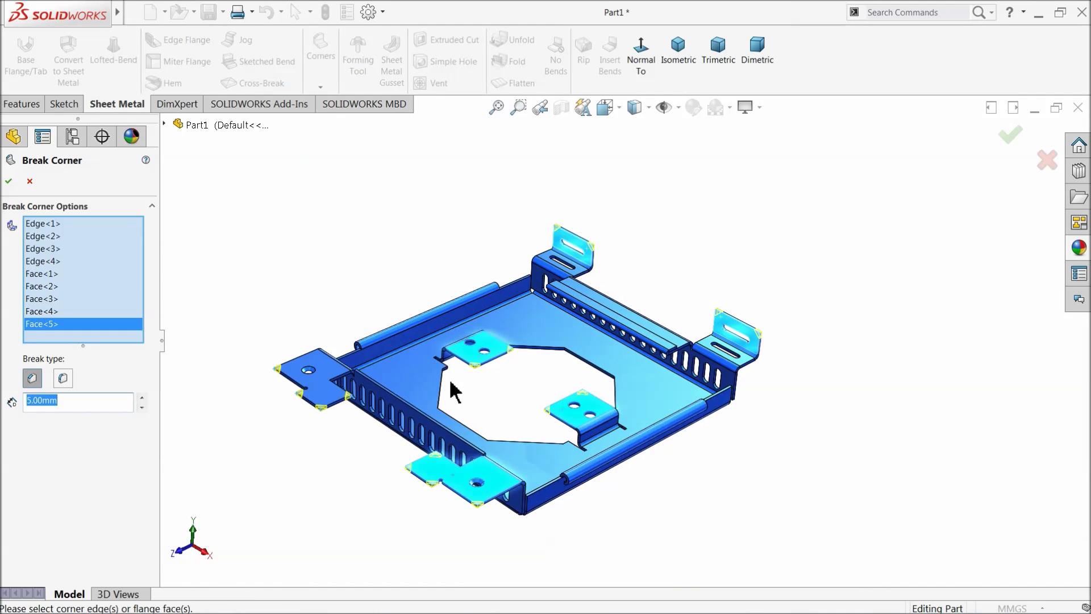
{"action": "scroll", "coordinate": [332, 400], "scroll_direction": "down", "scroll_amount": 3}
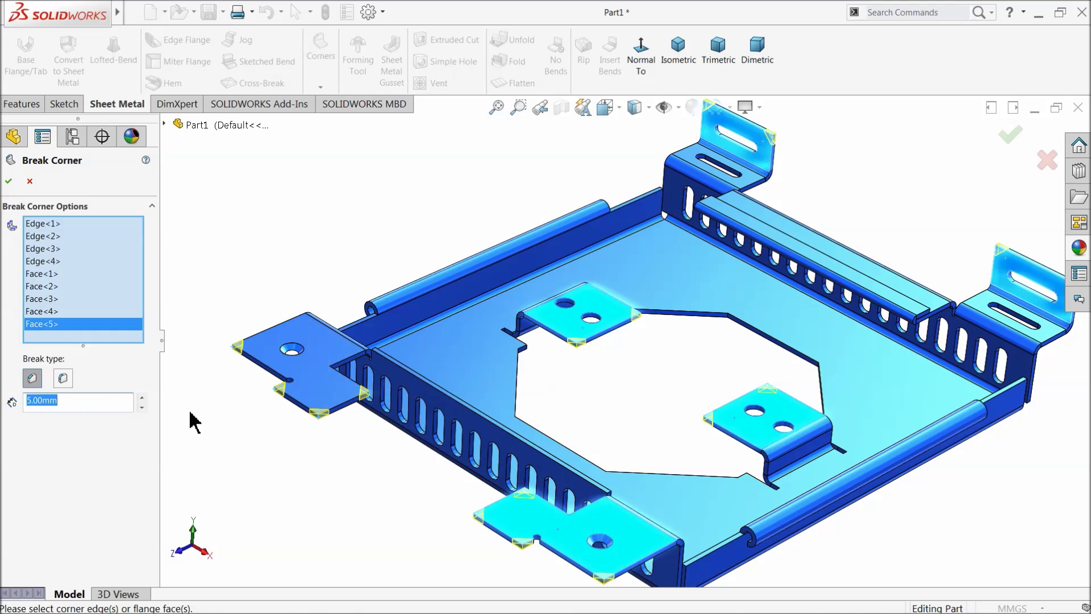
{"action": "key", "text": "Return"}
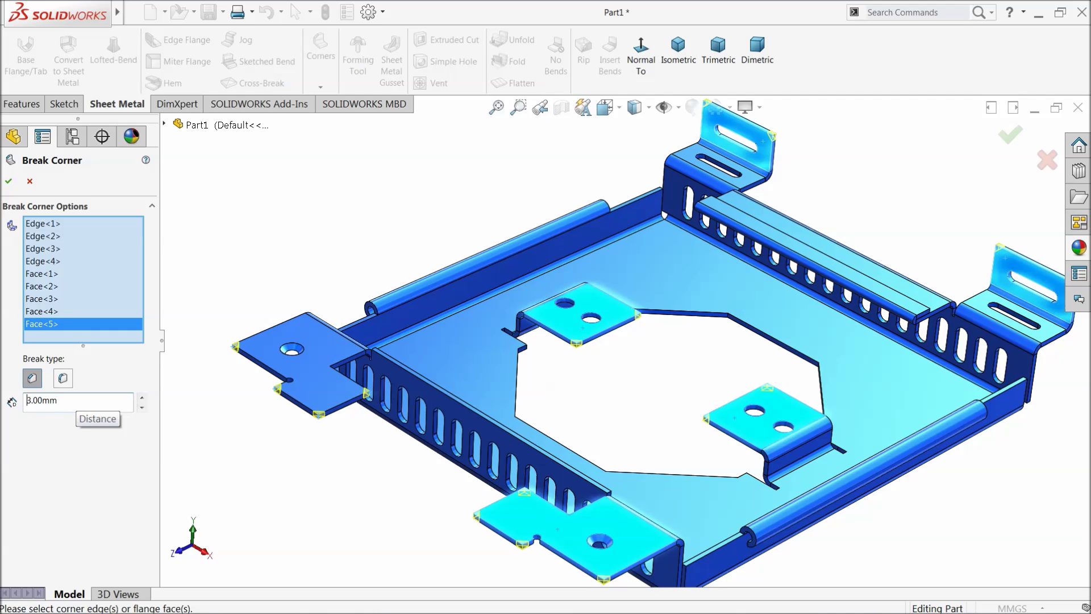
{"action": "left_click", "coordinate": [63, 379]}
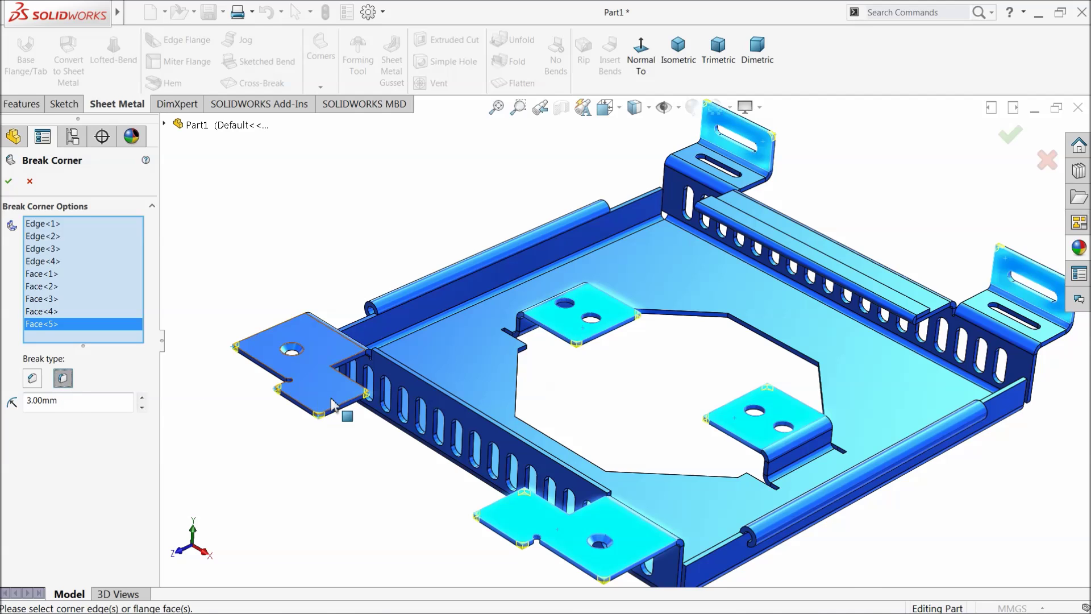
{"action": "scroll", "coordinate": [387, 432], "scroll_direction": "down", "scroll_amount": 5}
{"action": "left_click", "coordinate": [33, 379]}
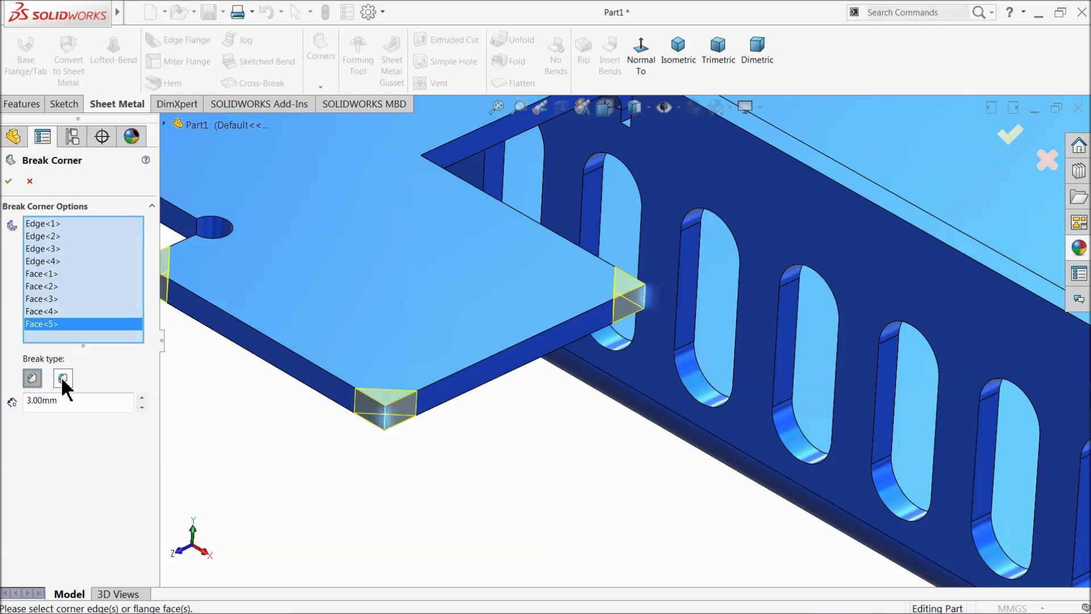
Remove the top faces of both two-hole tabs from the selection and apply the chamfered corner break
{"action": "scroll", "coordinate": [541, 339], "scroll_direction": "up", "scroll_amount": 6}
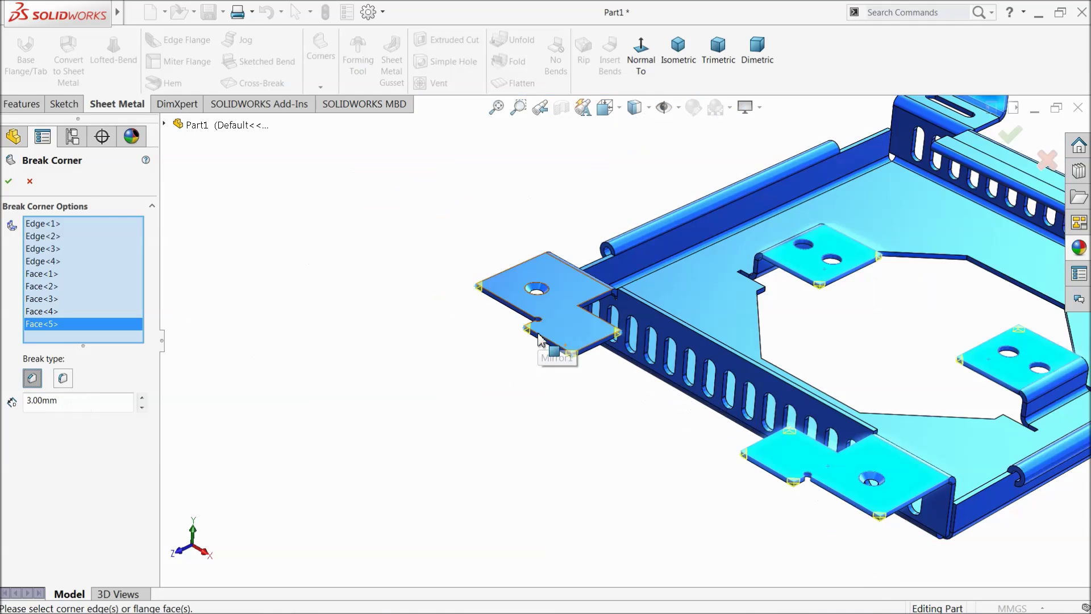
{"action": "scroll", "coordinate": [668, 309], "scroll_direction": "down", "scroll_amount": 3}
{"action": "left_click", "coordinate": [622, 287]}
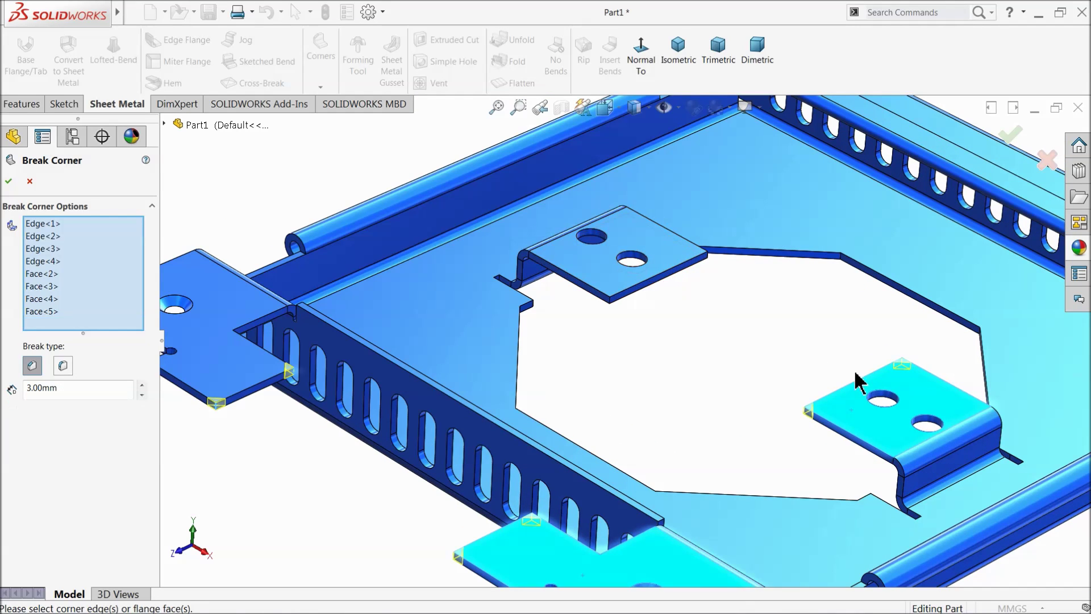
{"action": "left_click", "coordinate": [864, 419]}
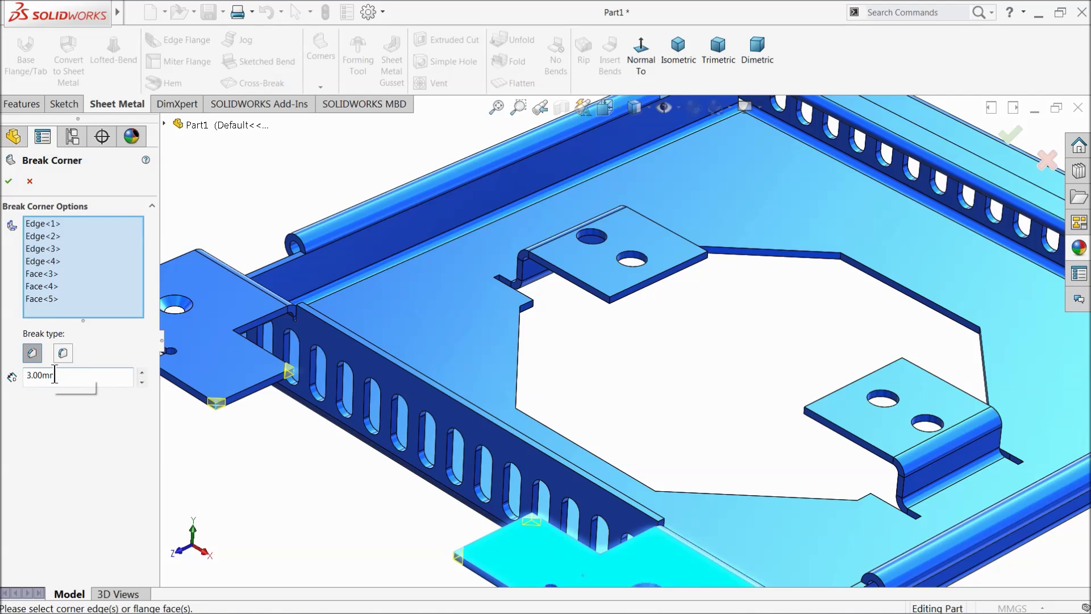
{"action": "left_click", "coordinate": [9, 184]}
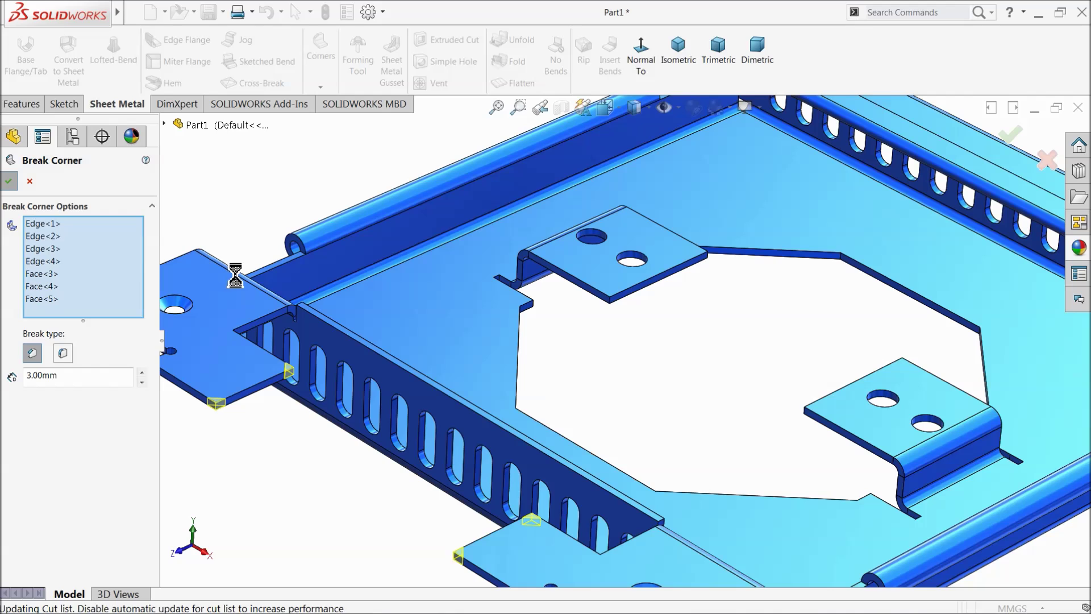
{"action": "key", "text": "f"}
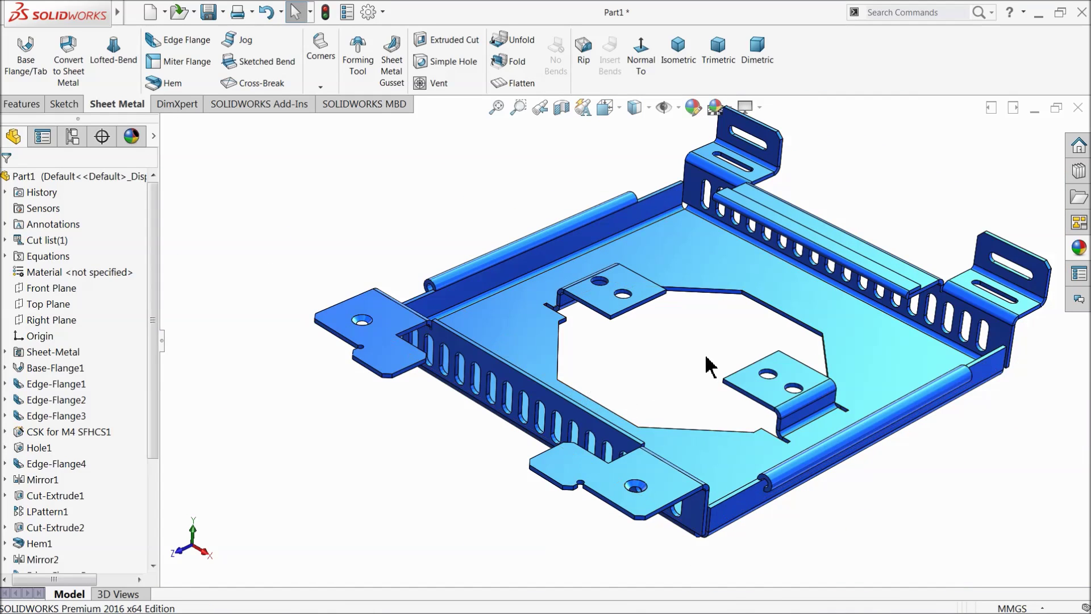
Round the free corners of both two-hole tabs using a fillet-type Break Corner with a 3 mm radius
{"action": "scroll", "coordinate": [729, 362], "scroll_direction": "down", "scroll_amount": 2}
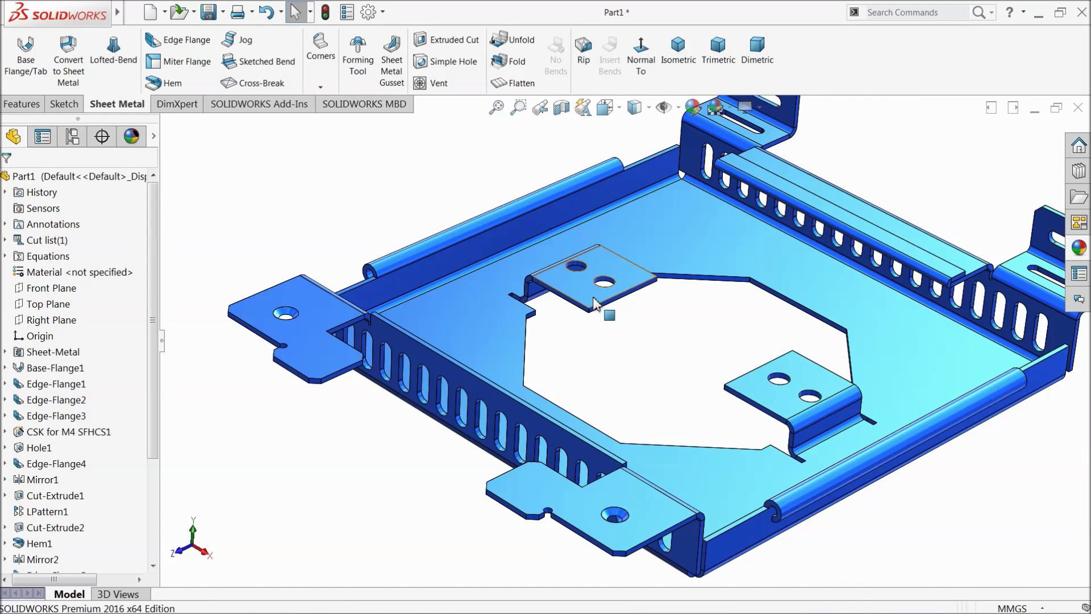
{"action": "left_click", "coordinate": [327, 71]}
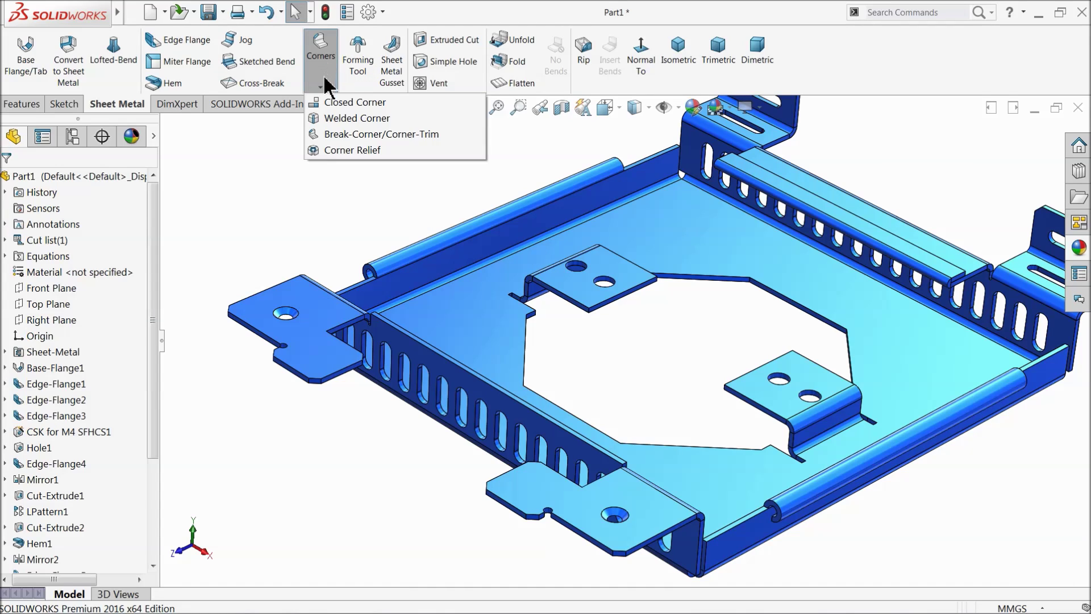
{"action": "left_click", "coordinate": [343, 137]}
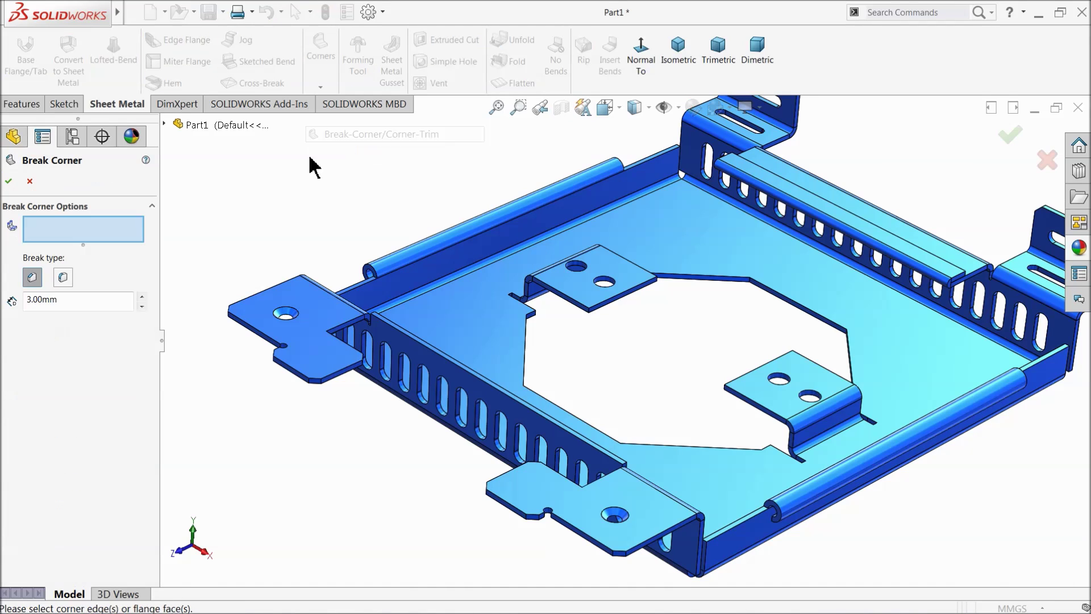
{"action": "left_click", "coordinate": [62, 277]}
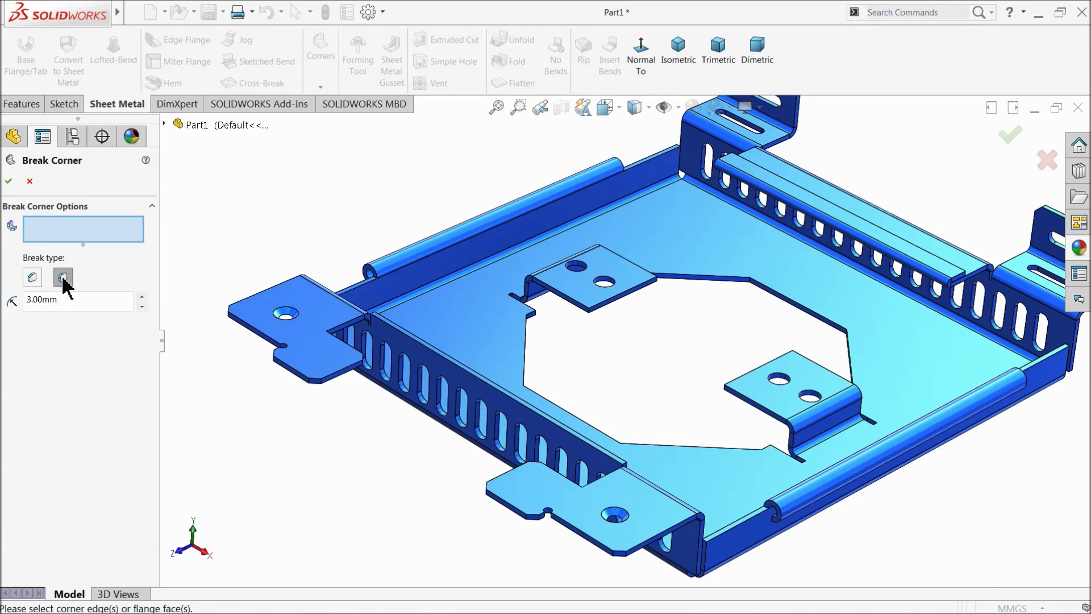
{"action": "left_click", "coordinate": [605, 293]}
{"action": "left_click", "coordinate": [773, 389]}
{"action": "scroll", "coordinate": [710, 360], "scroll_direction": "down", "scroll_amount": 5}
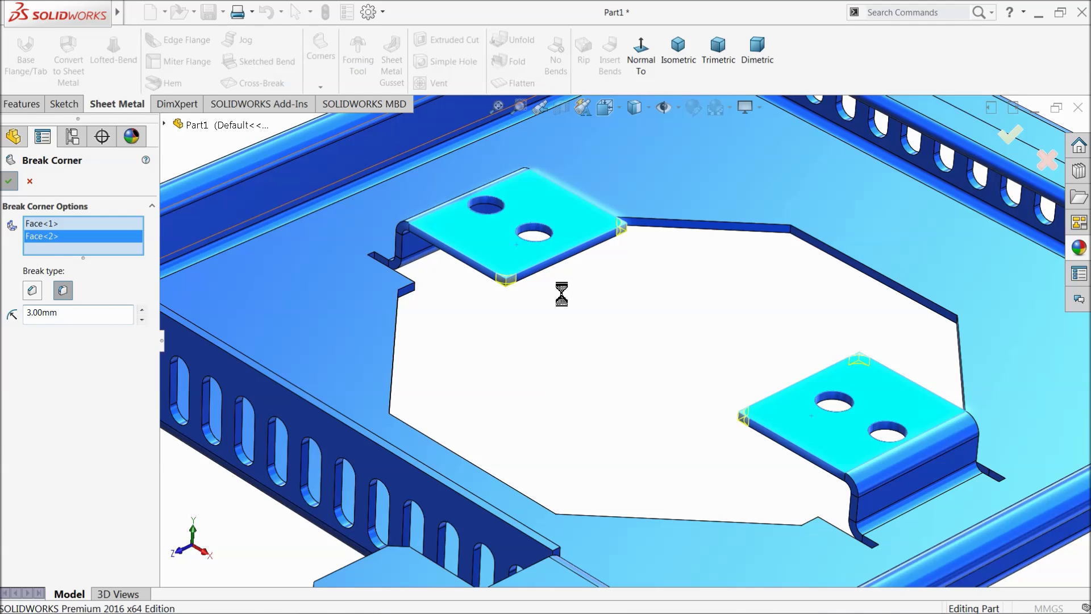
{"action": "scroll", "coordinate": [673, 338], "scroll_direction": "up", "scroll_amount": 5}
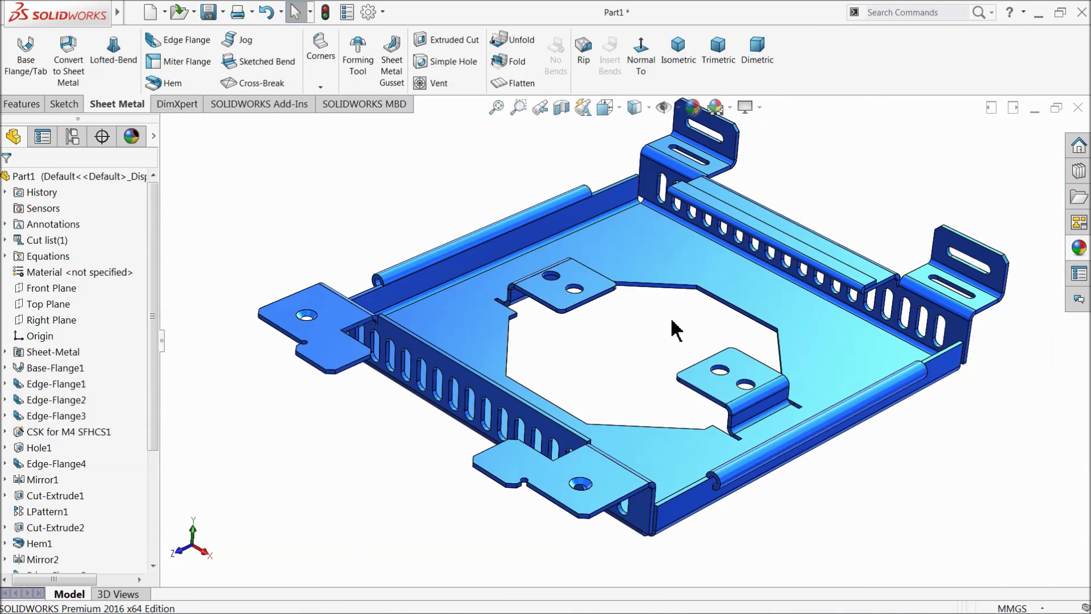
Dismiss the unsaved-document notification without saving the part
{"action": "scroll", "coordinate": [619, 334], "scroll_direction": "down", "scroll_amount": 2}
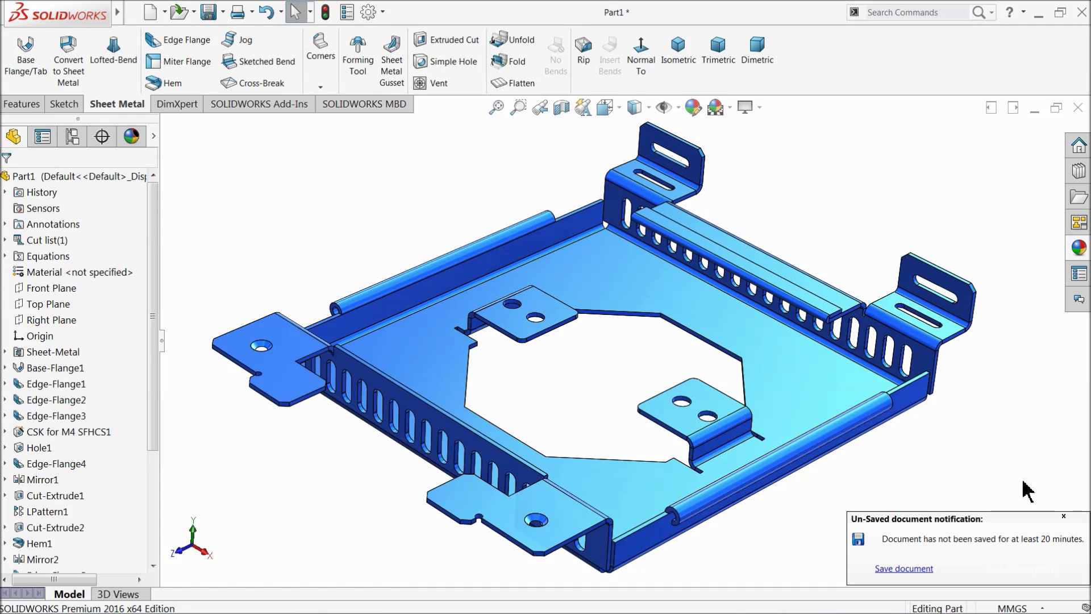
{"action": "left_click", "coordinate": [1064, 517]}
{"action": "middle_click_drag", "start_coordinate": [595, 436], "coordinate": [567, 414]}
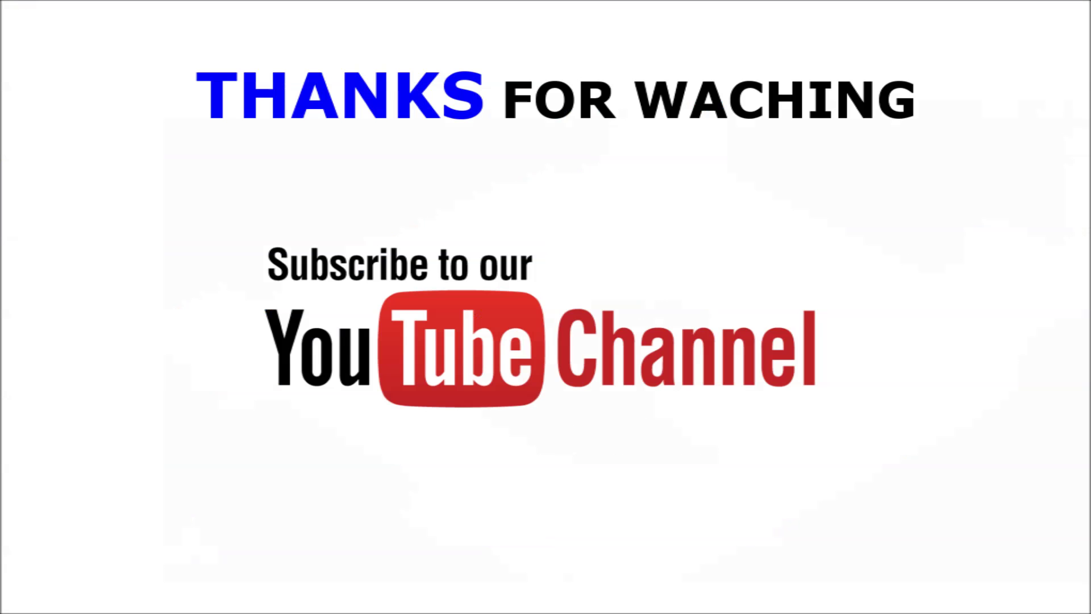